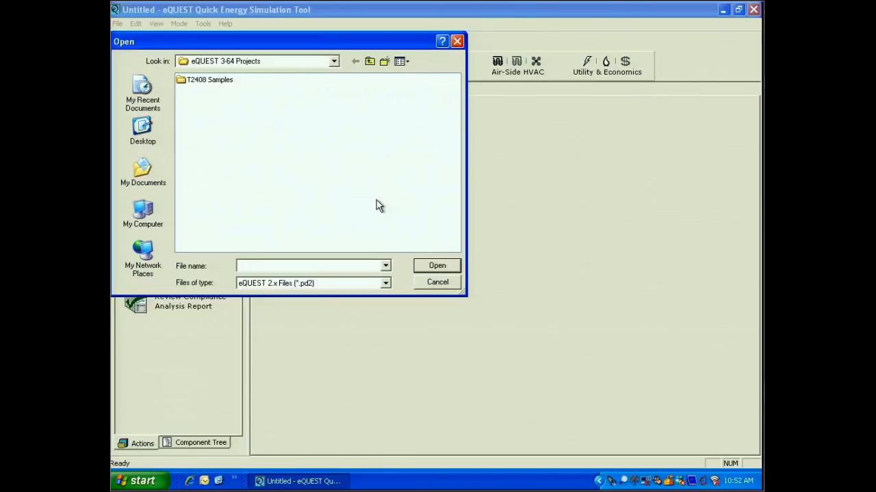
- Cancel opening an existing project file and start a new building with the Design Development Wizard
drag(342, 40, 392, 79)
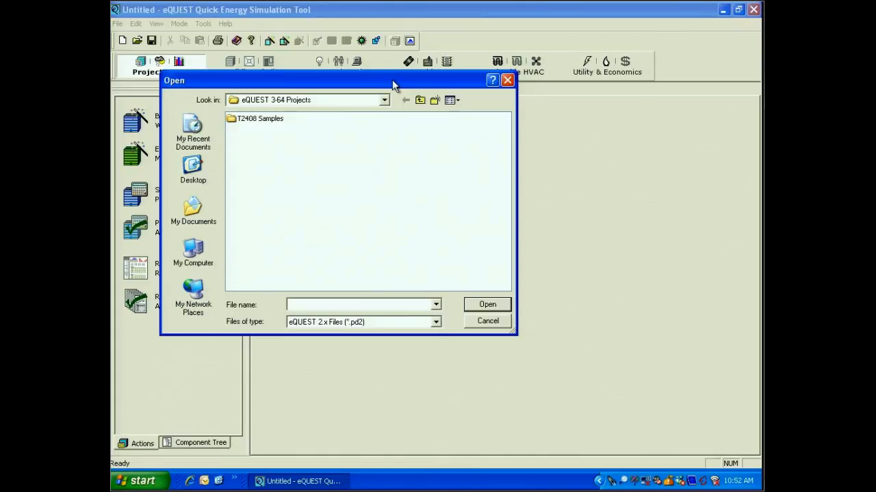
click(483, 321)
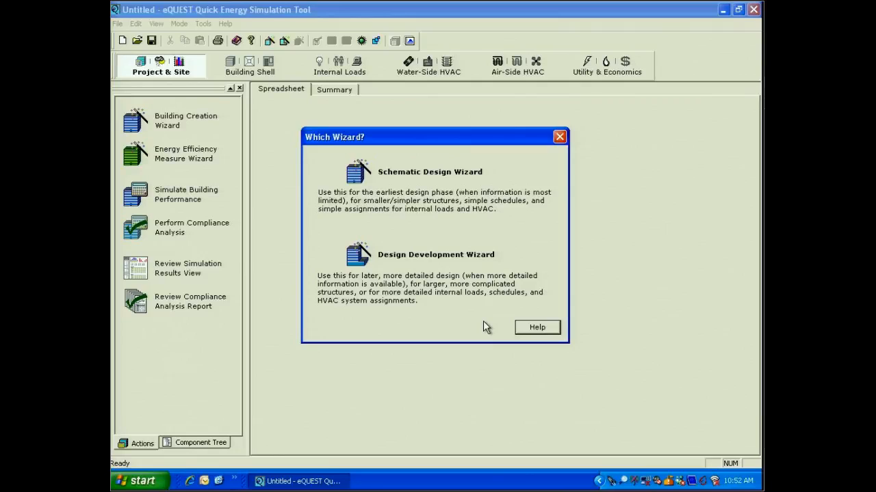
click(367, 253)
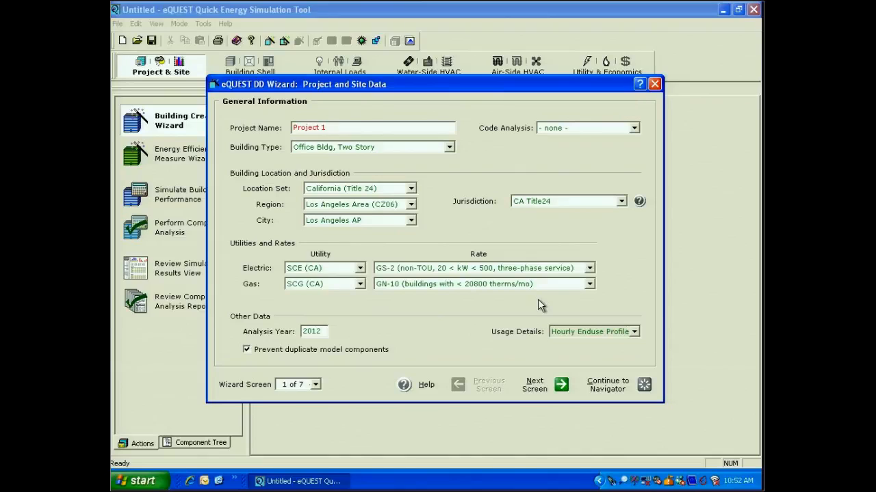
- Check the list of wizard screens and name the project "Class Example-Wiz"
click(315, 384)
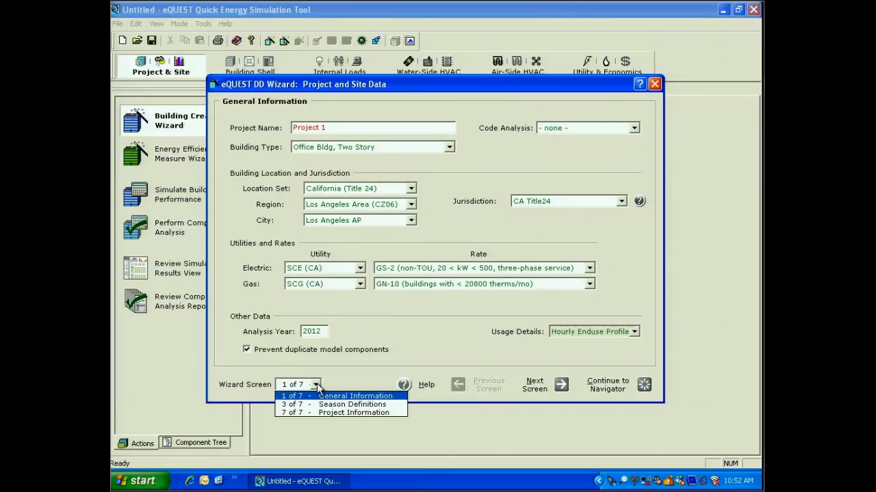
click(317, 388)
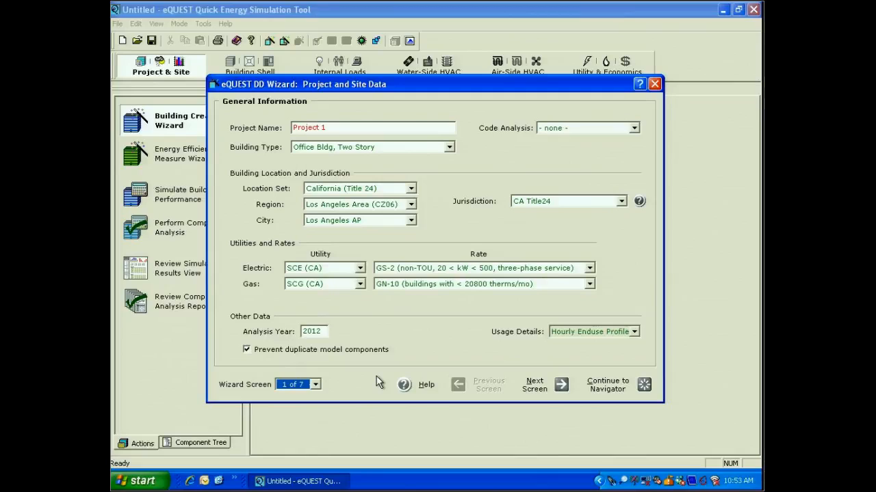
click(374, 129)
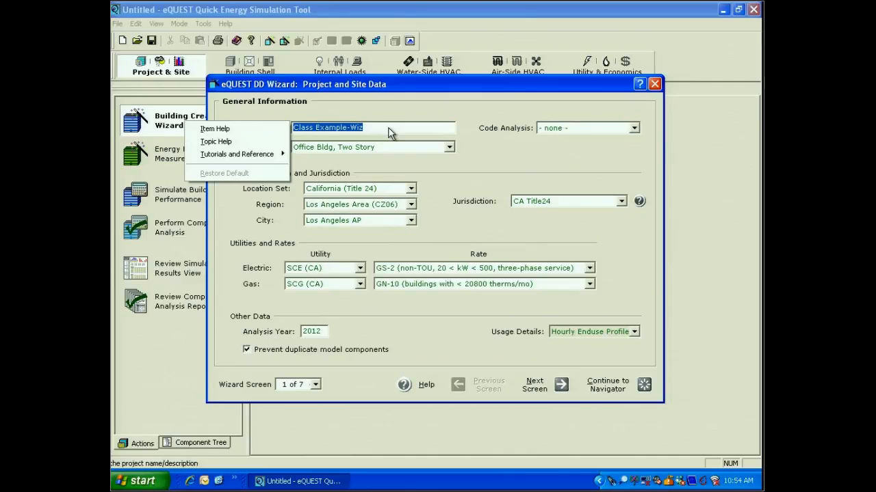
- Consult the item help and the topic help for the Project Name field
click(222, 130)
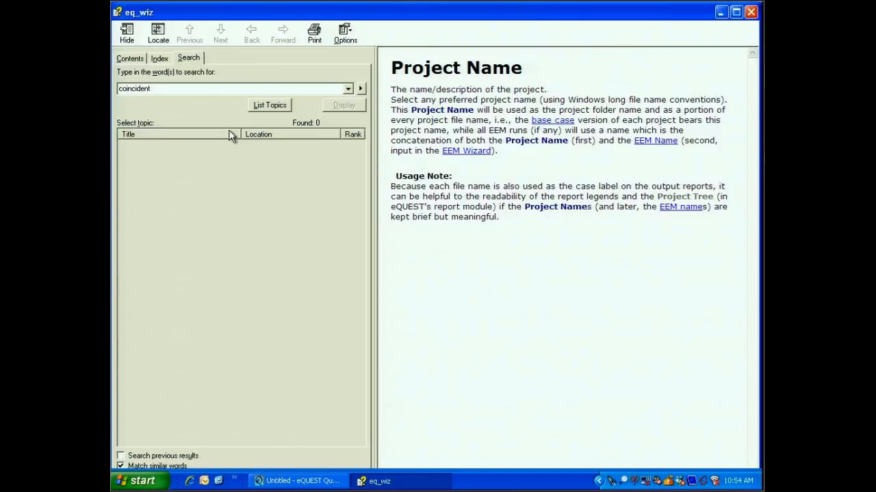
click(751, 12)
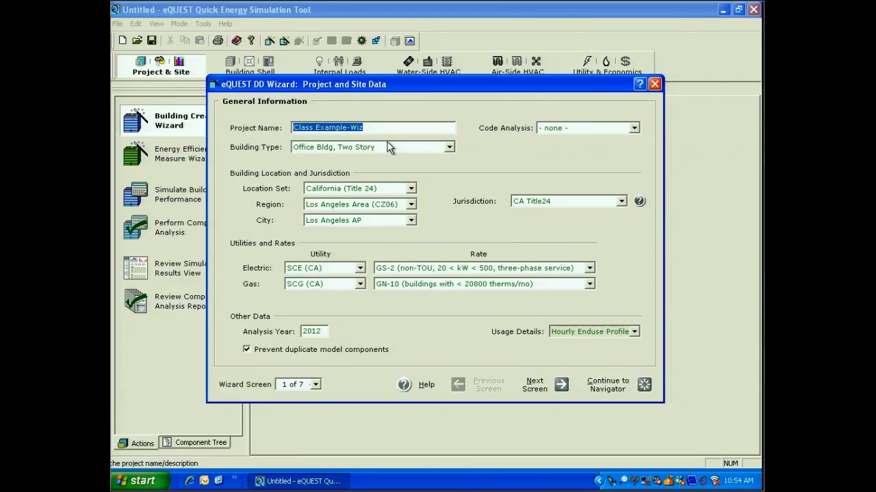
right_click(232, 116)
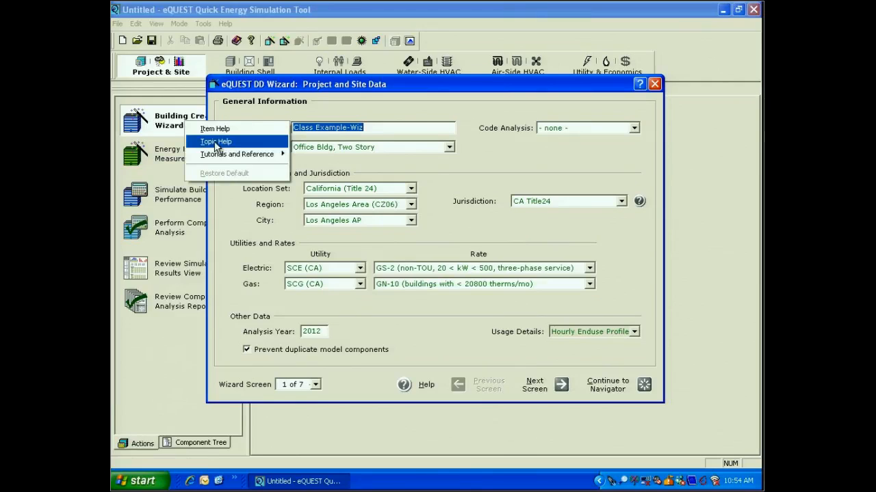
click(216, 142)
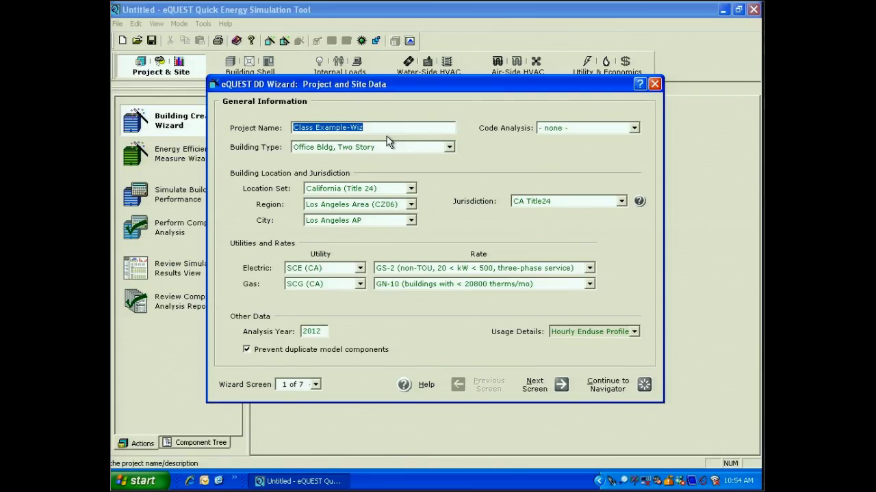
- Look through the tutorials and reference documents and the Restore Default option offered for the Project Name field
right_click(397, 129)
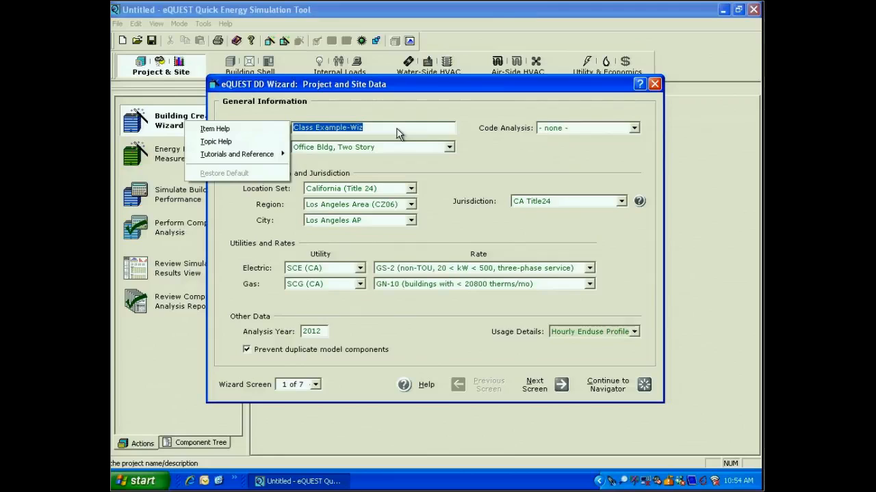
mouse_move(267, 158)
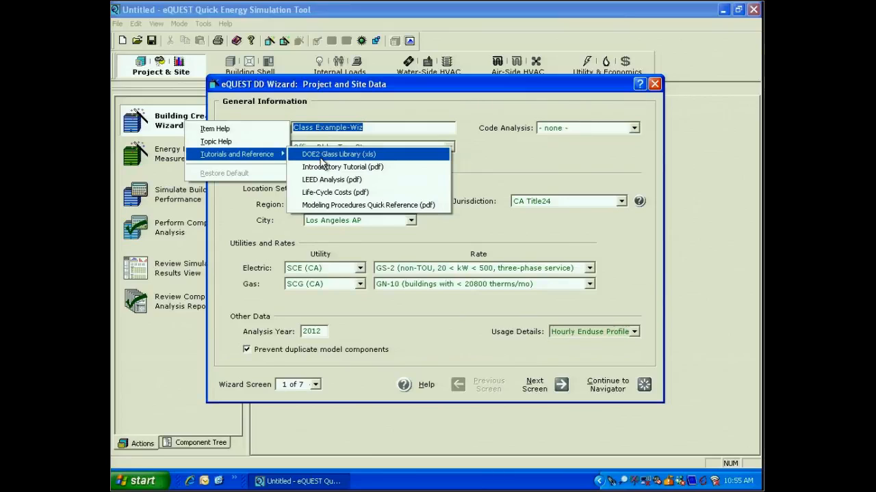
click(400, 205)
key(Escape)
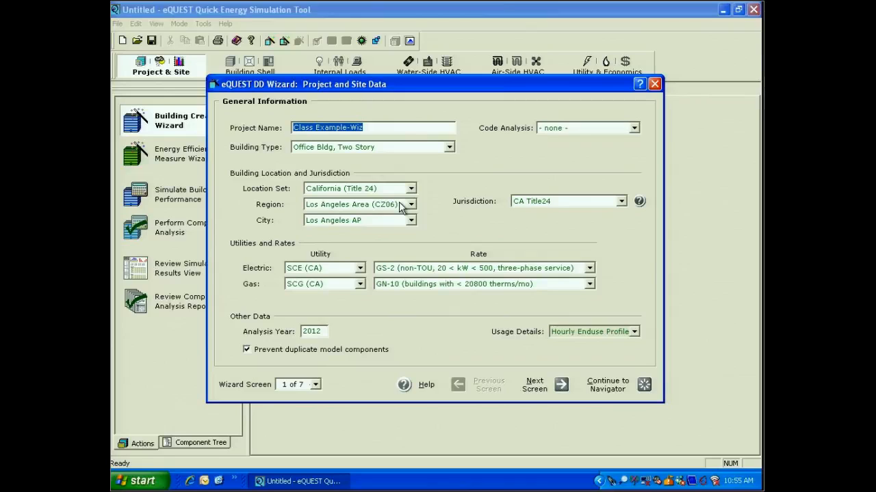
right_click(405, 131)
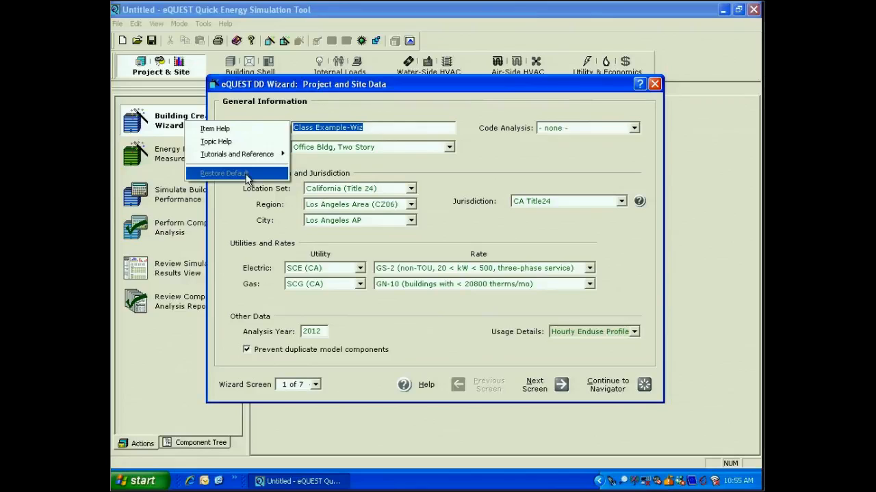
click(426, 191)
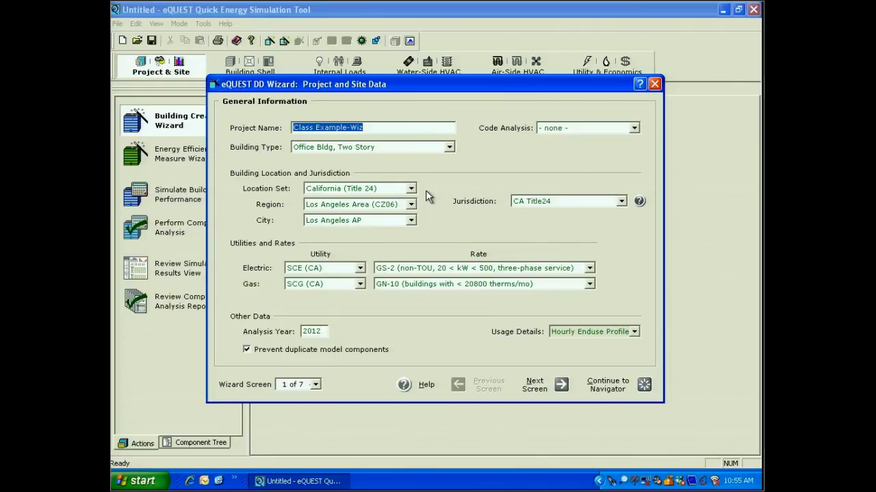
- Try LEED-NC (Appendix G) as the code analysis, check its code vintage options, and return the code analysis to none
click(634, 128)
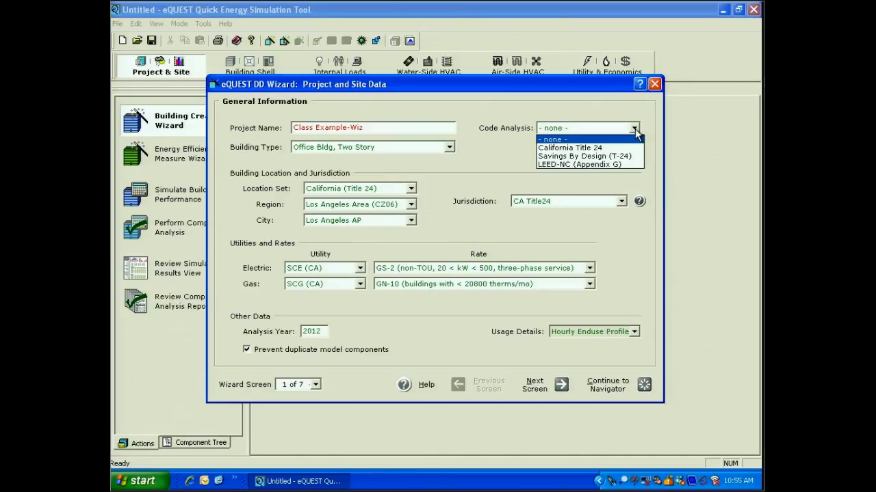
click(620, 166)
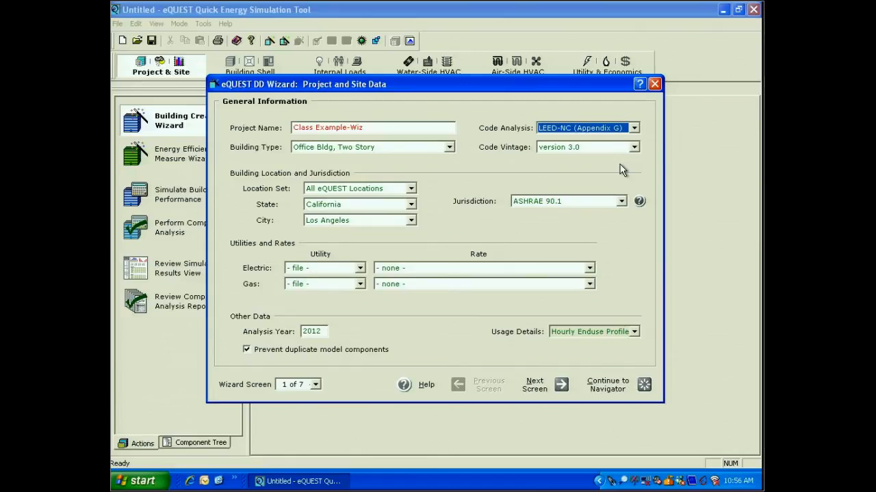
click(633, 148)
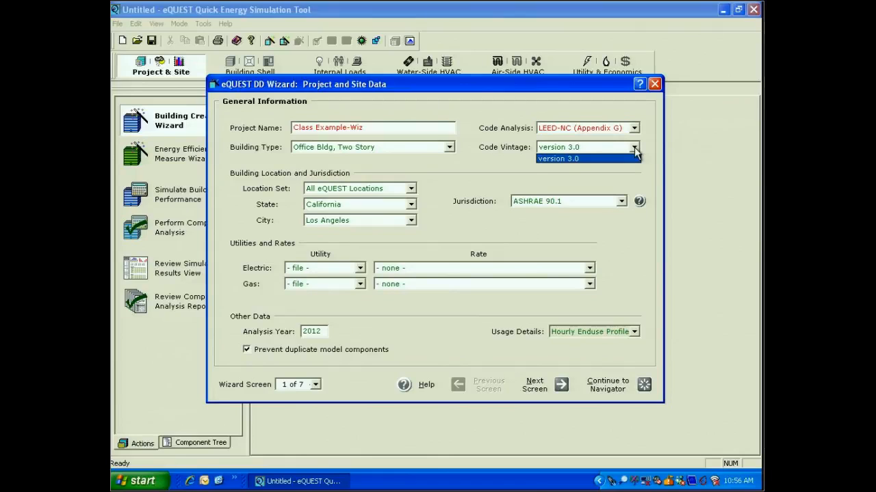
click(634, 149)
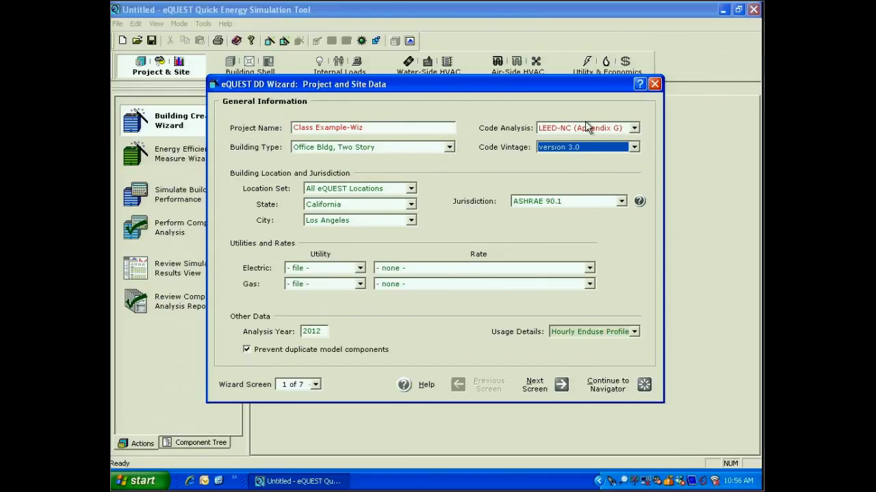
click(634, 129)
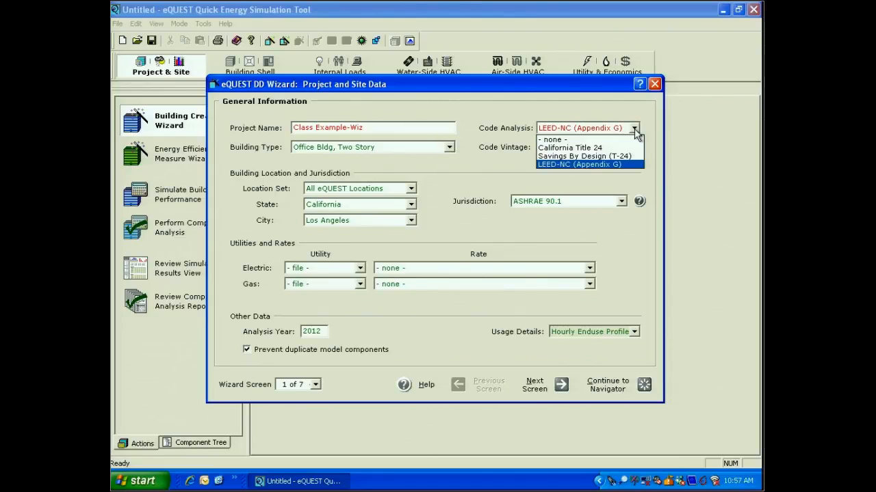
click(600, 141)
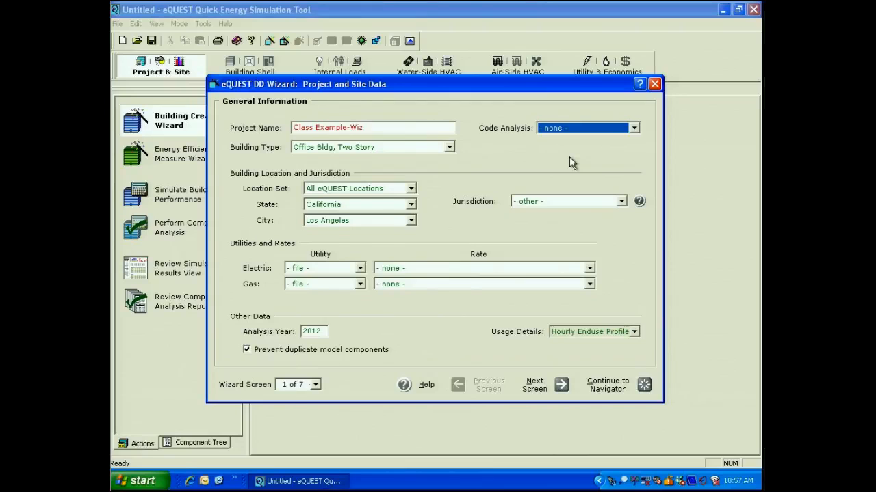
- Look through the available building types and set the building type to Office Bldg, Mid-Rise
click(449, 148)
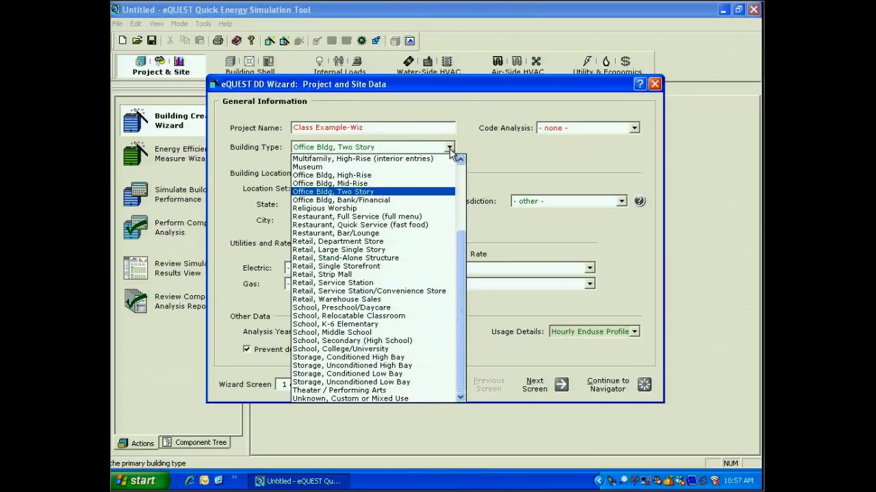
scroll(461, 192, up, 4)
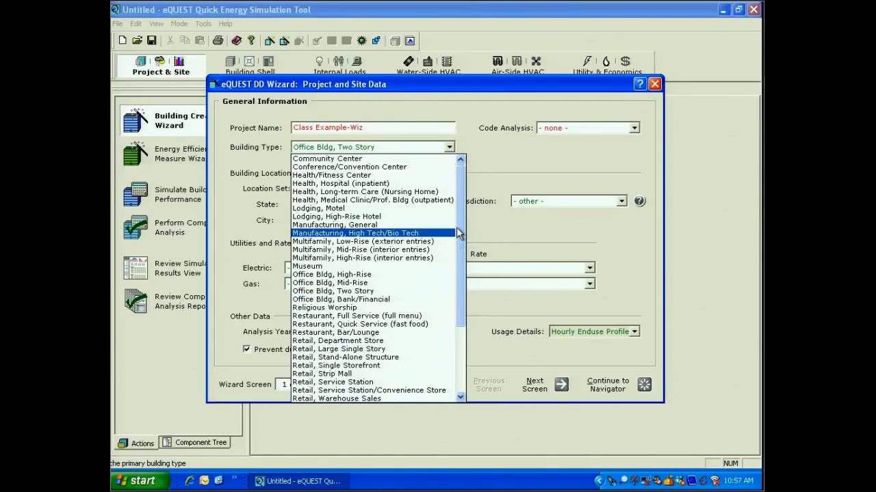
drag(458, 234, 457, 333)
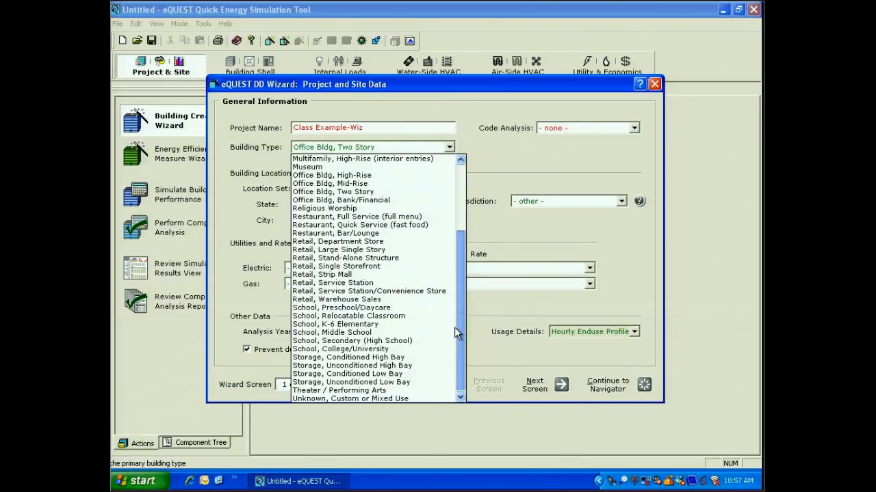
drag(454, 327, 456, 190)
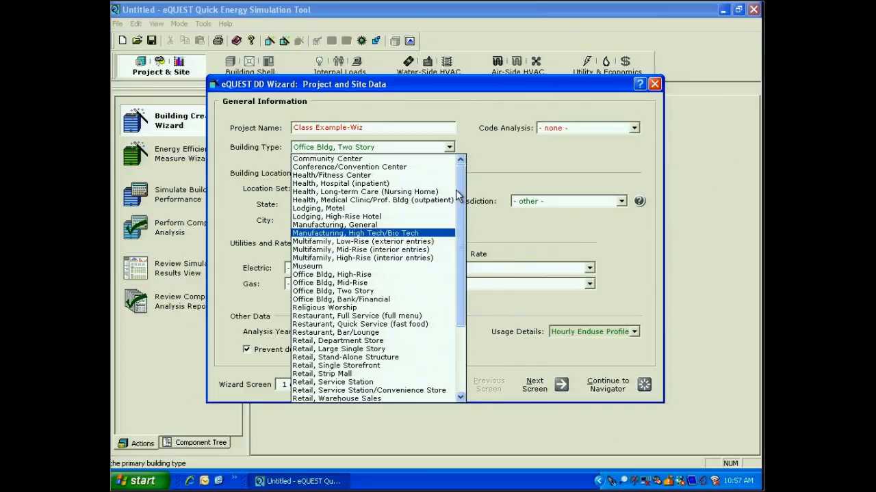
click(450, 148)
click(449, 148)
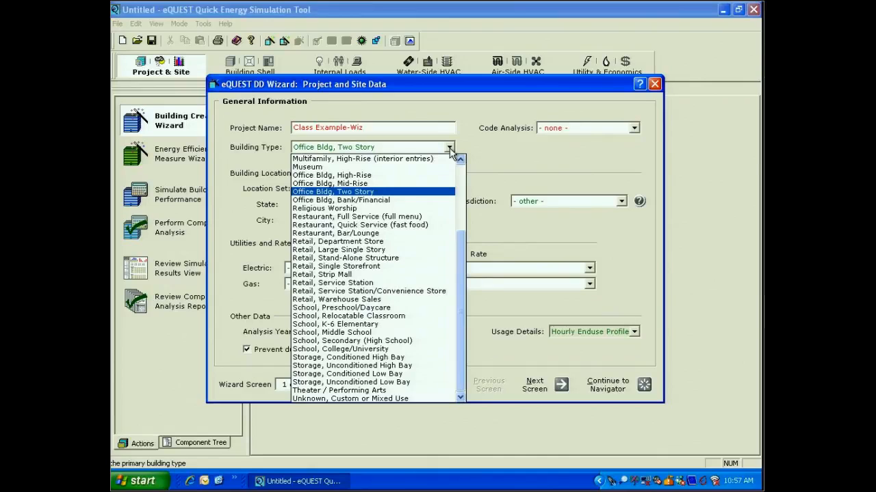
click(413, 185)
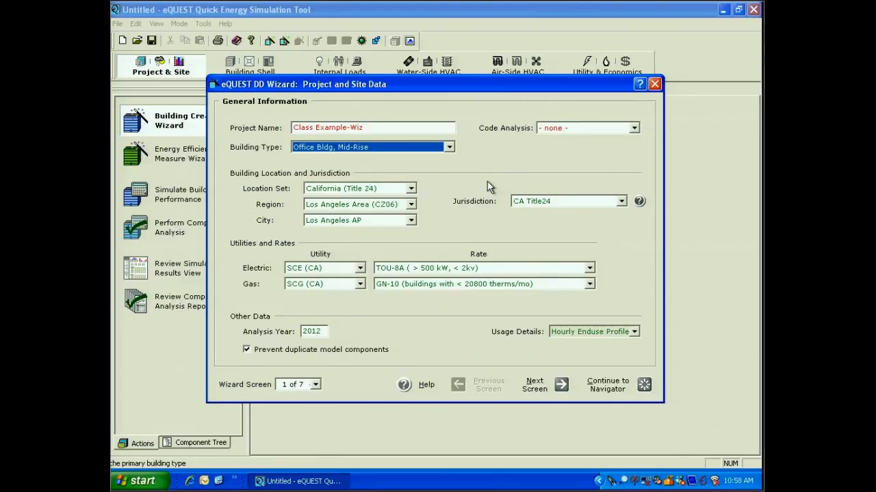
- Set the location set to User Selected and load WI_Madison_Dane_Co_Region.bin as the weather file
click(412, 189)
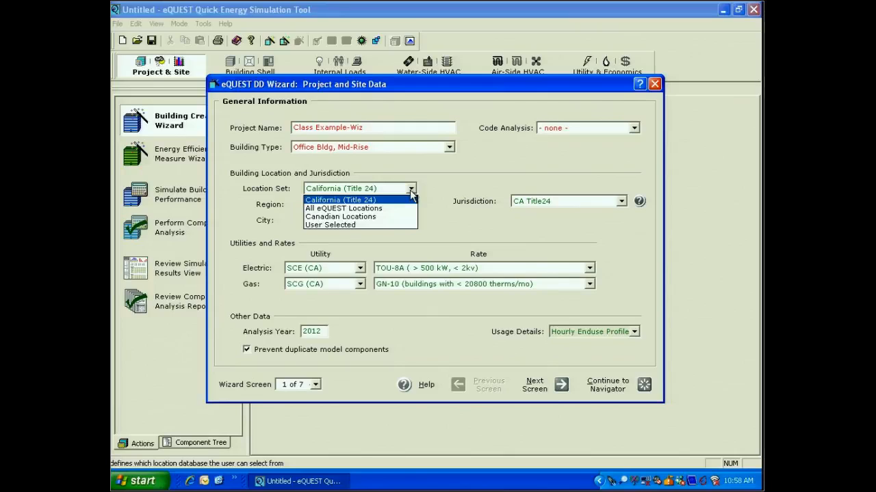
click(384, 225)
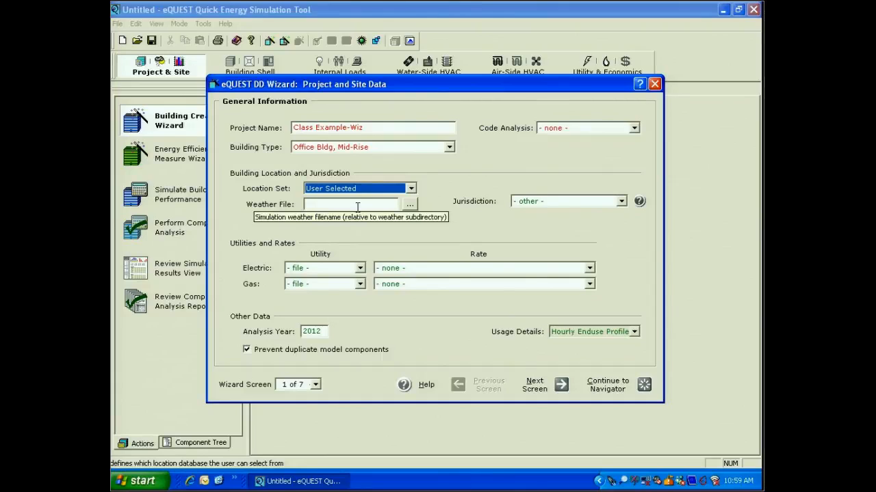
click(410, 204)
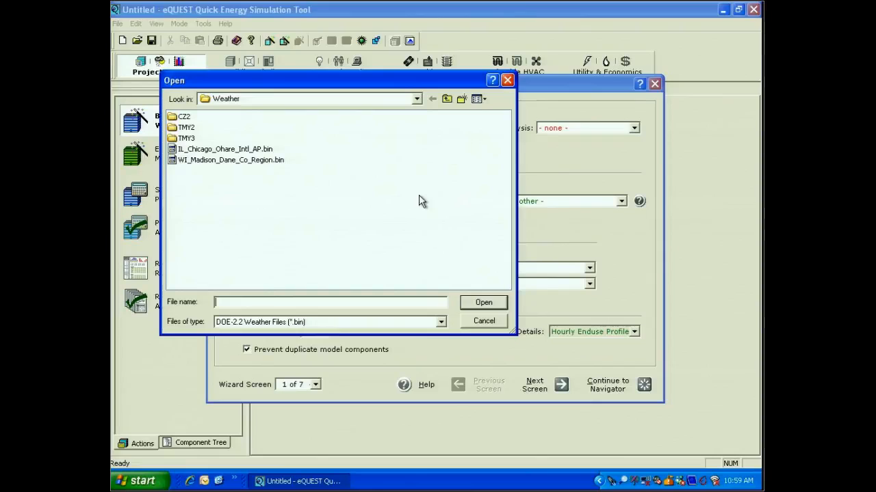
double_click(186, 162)
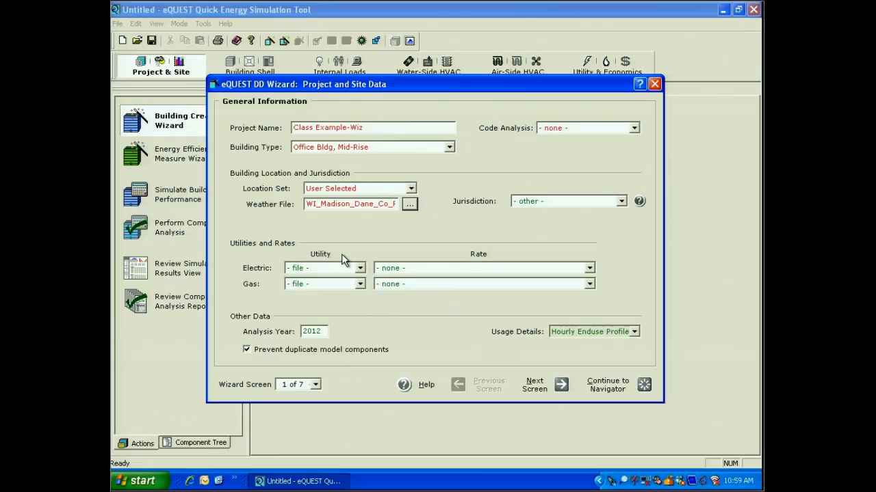
- Check the available jurisdiction options and set both the electric and gas utilities to custom
click(621, 201)
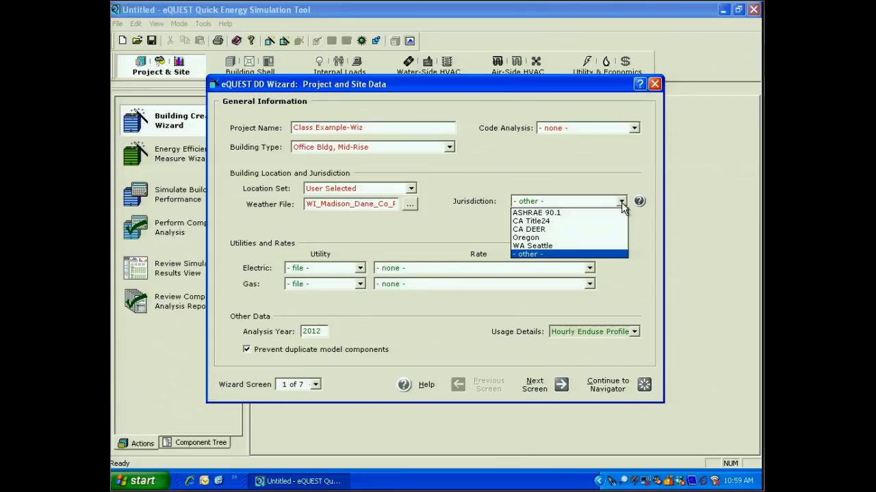
click(622, 203)
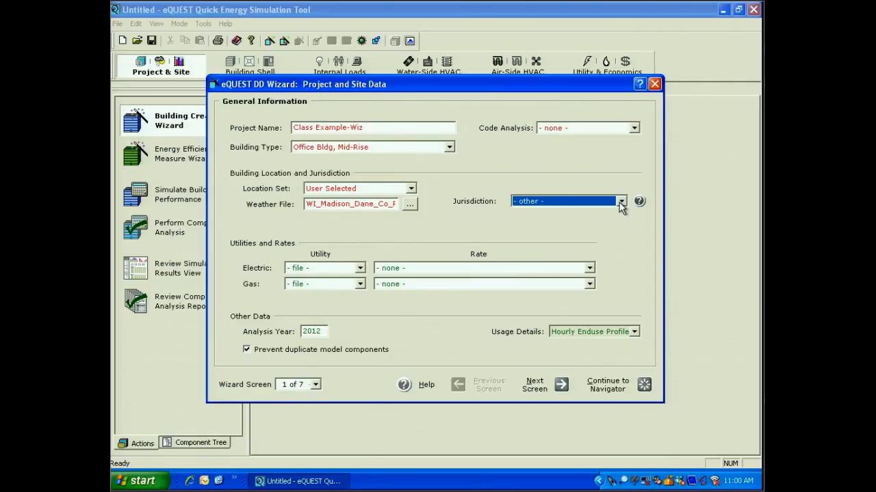
click(359, 268)
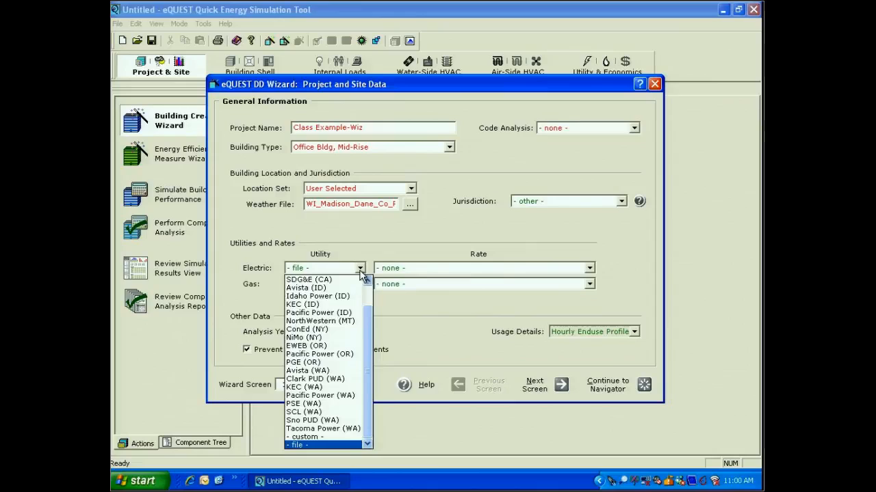
scroll(368, 300, up, 1)
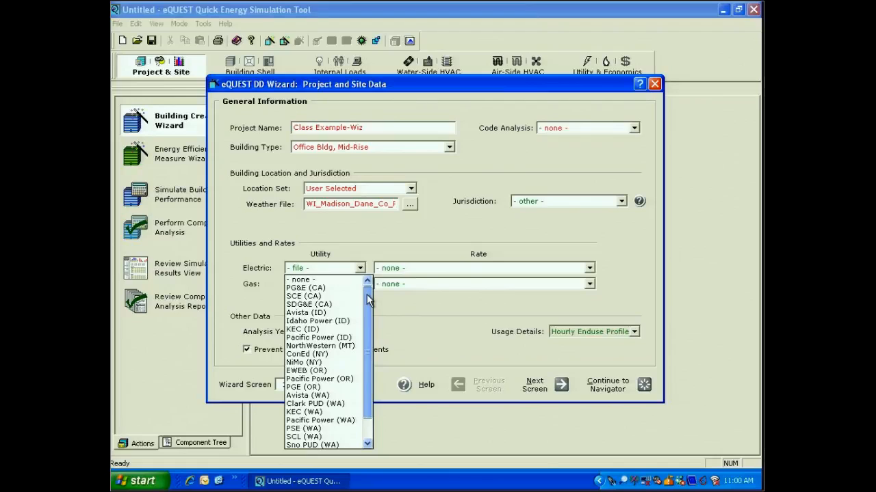
drag(368, 299, 368, 338)
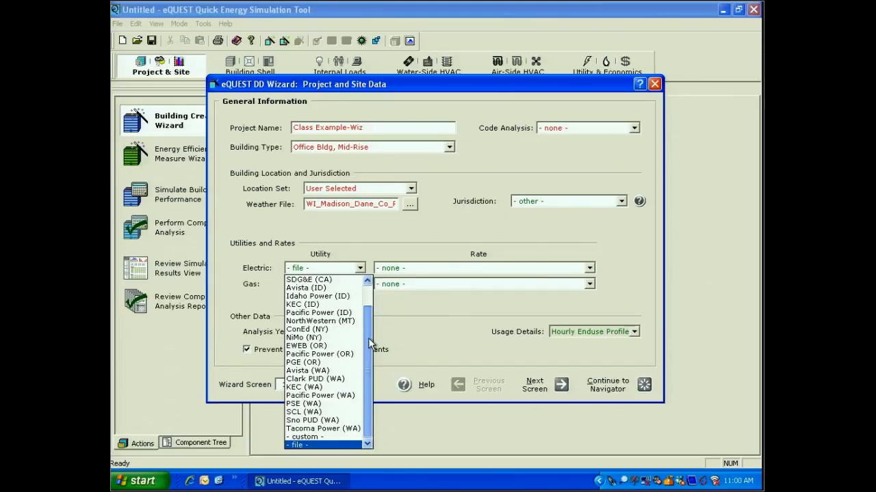
click(314, 437)
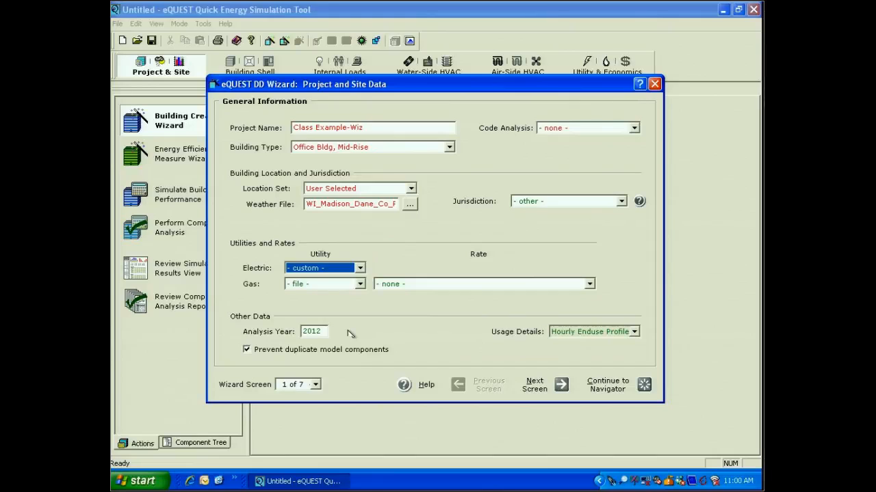
click(359, 284)
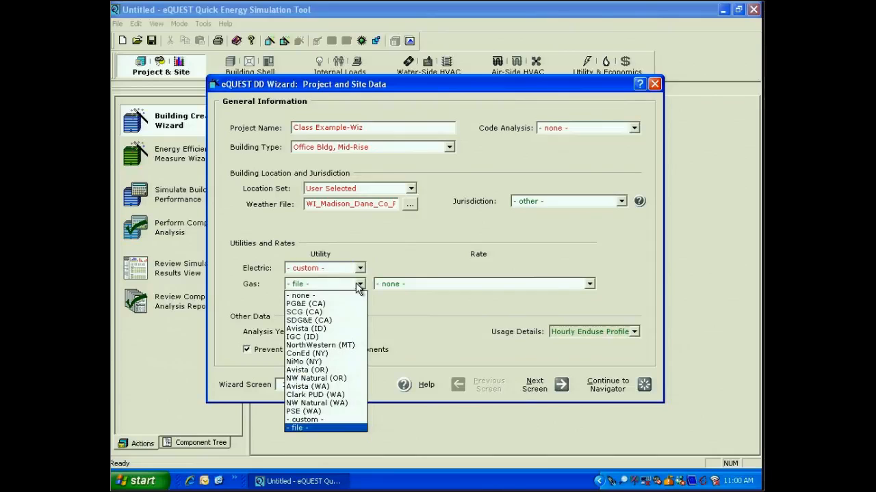
click(360, 419)
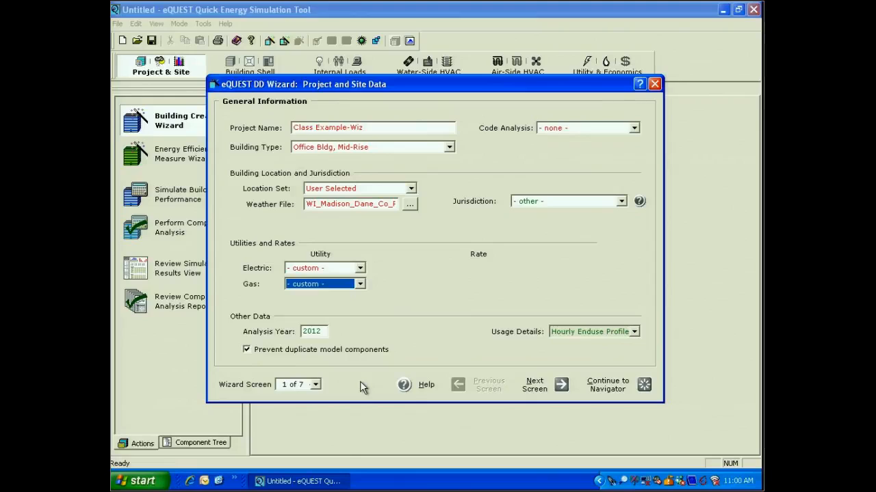
- Look over the wizard screen list and the usage details options, and turn off Prevent duplicate model components
click(315, 385)
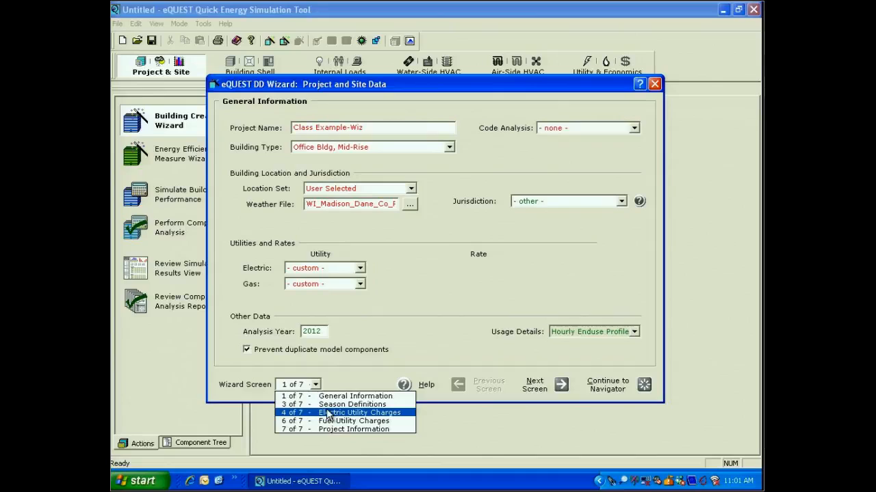
click(395, 333)
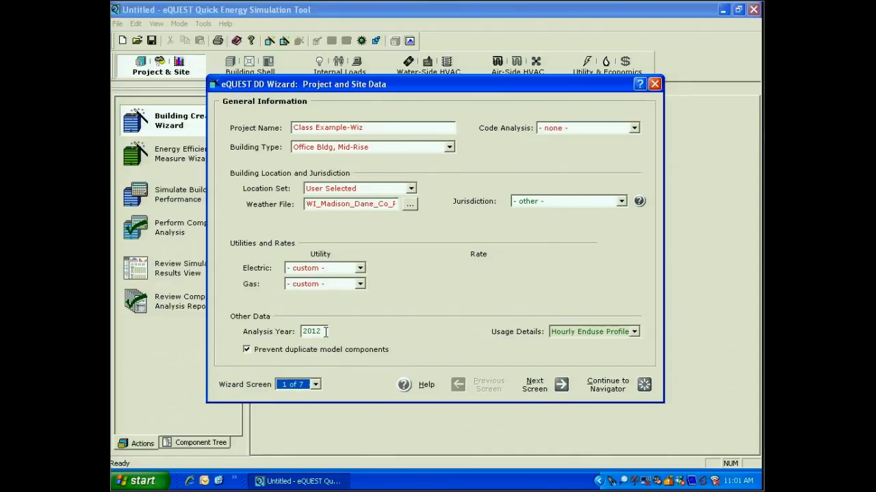
click(634, 332)
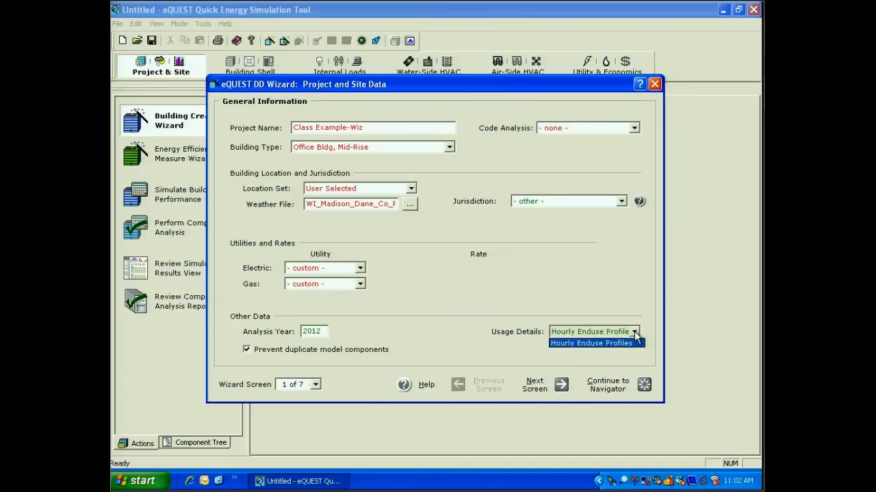
click(615, 343)
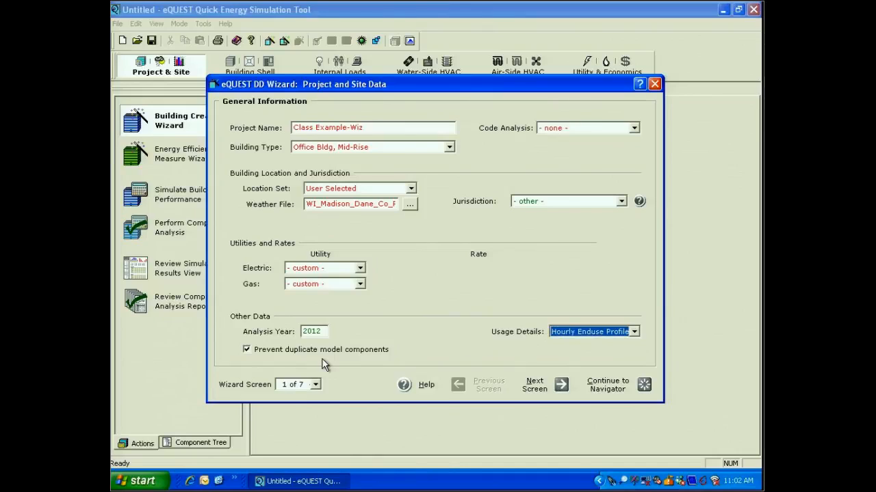
click(257, 353)
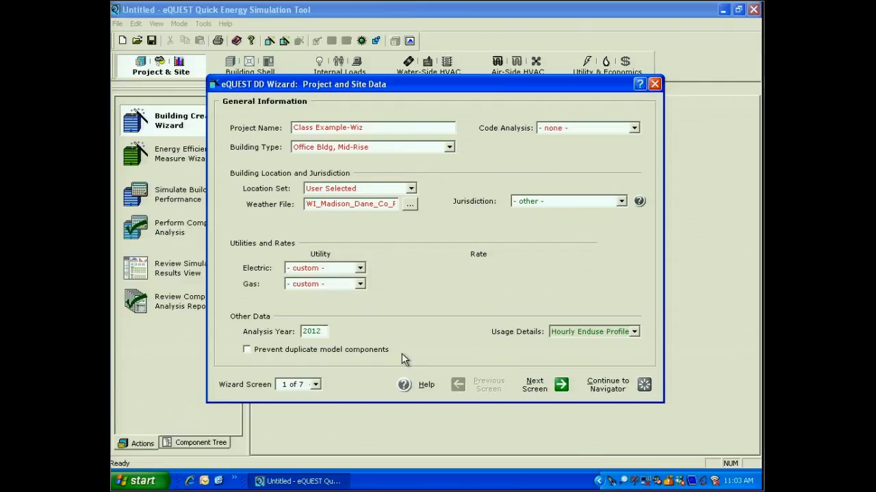
- Go to Season Definitions and edit the observed holidays, excluding Columbus Day and including Thanksgiving Friday
click(315, 385)
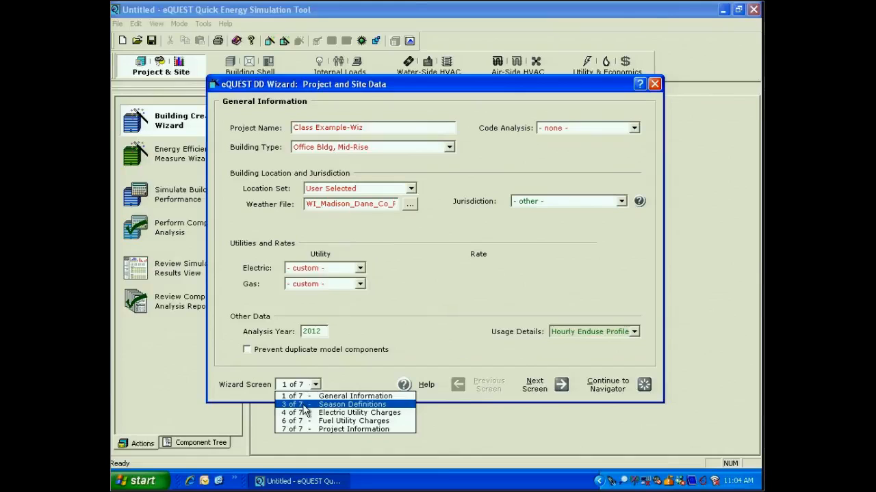
click(305, 405)
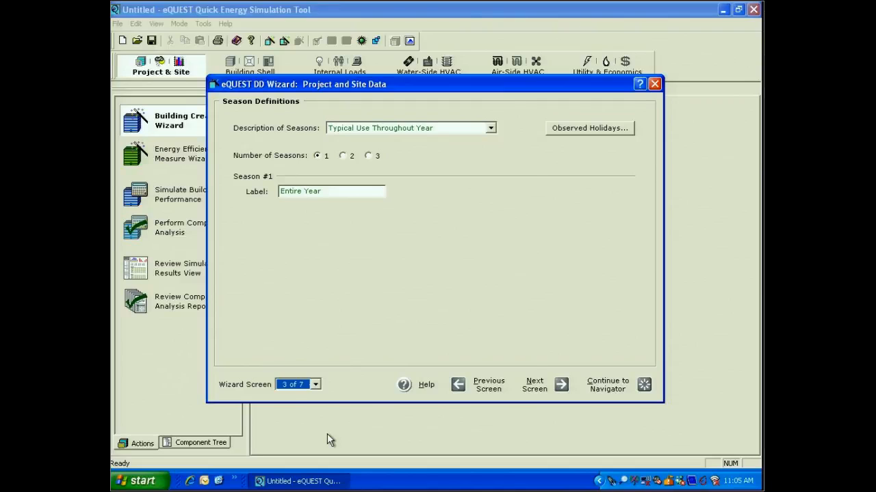
click(590, 129)
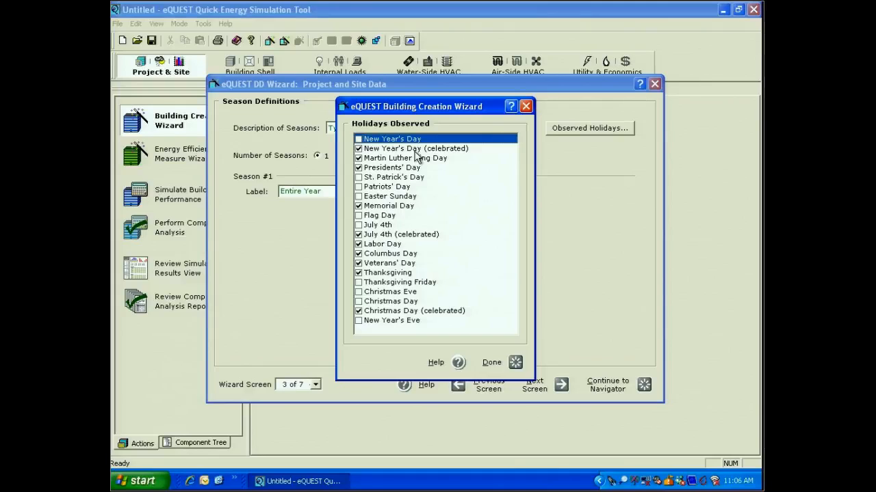
click(358, 253)
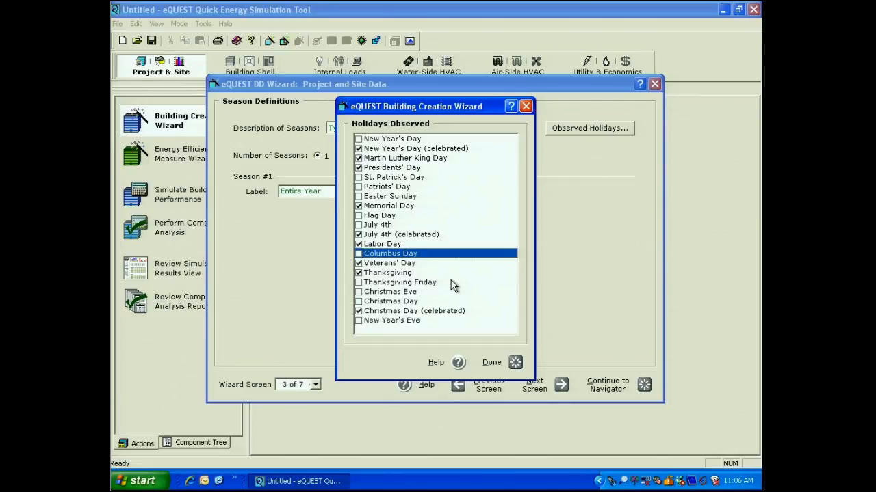
click(358, 283)
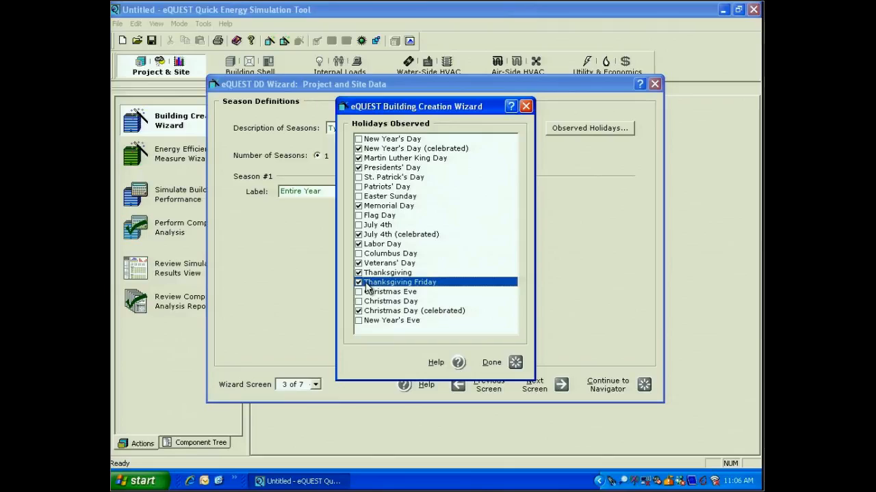
click(499, 362)
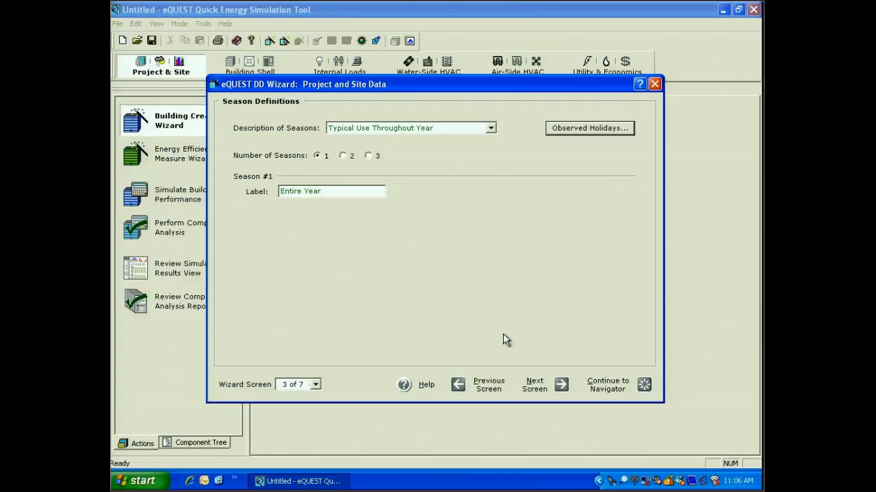
- Try three seasons, switch to two with one date period for Season #2, and continue to Electric Utility Charges
click(368, 156)
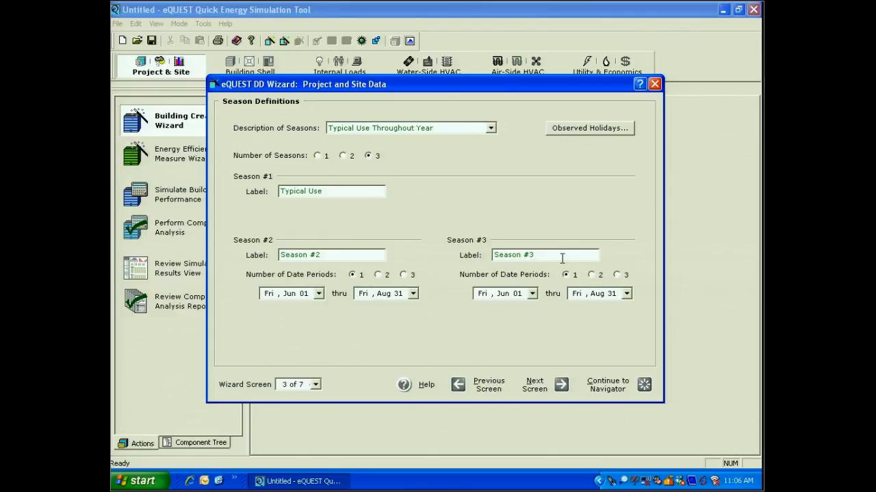
click(345, 155)
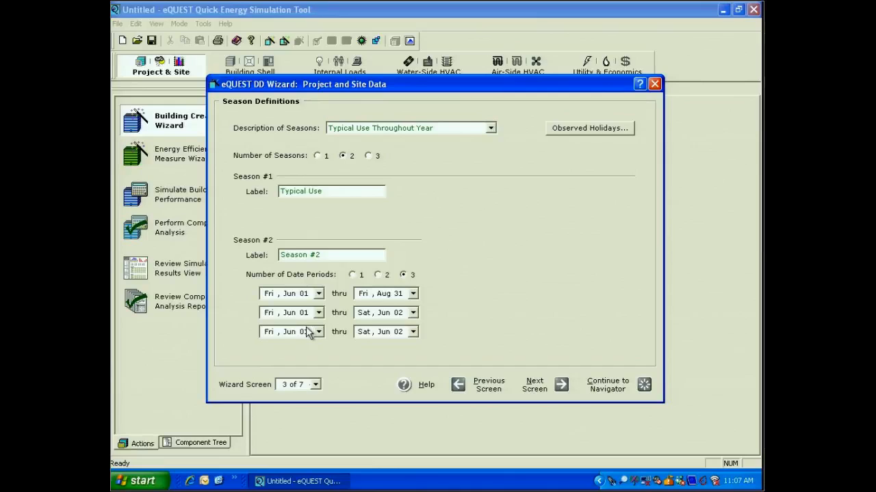
click(352, 275)
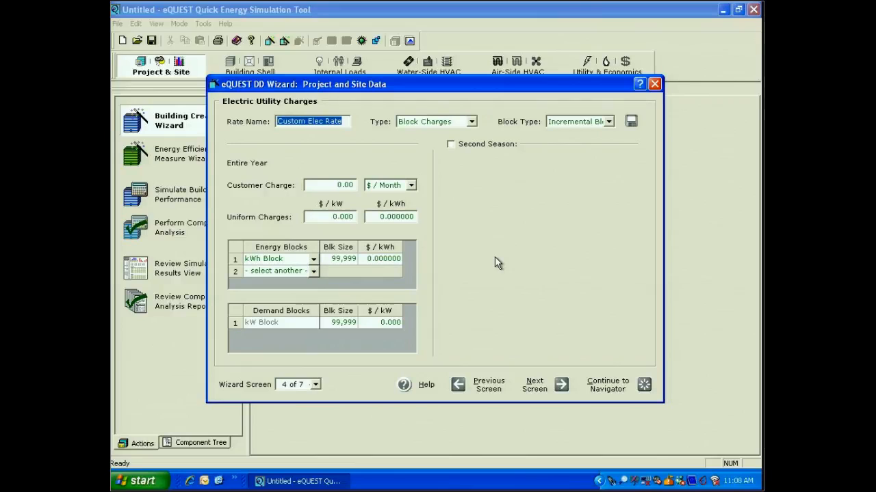
- Set the electric rate type to Uniform Charges and enable a second season
click(472, 122)
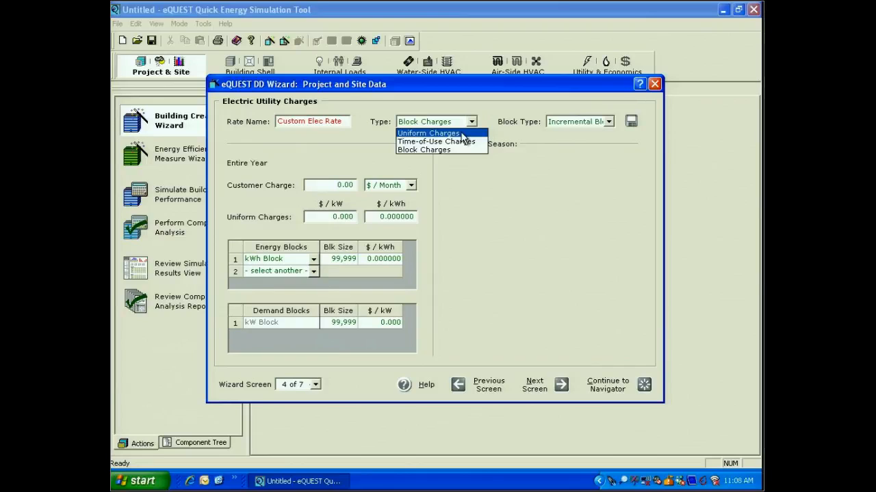
click(438, 133)
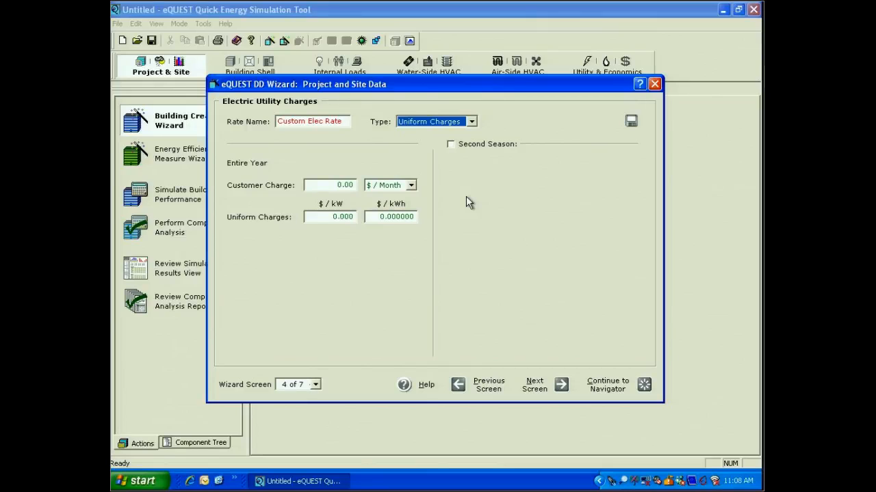
click(450, 144)
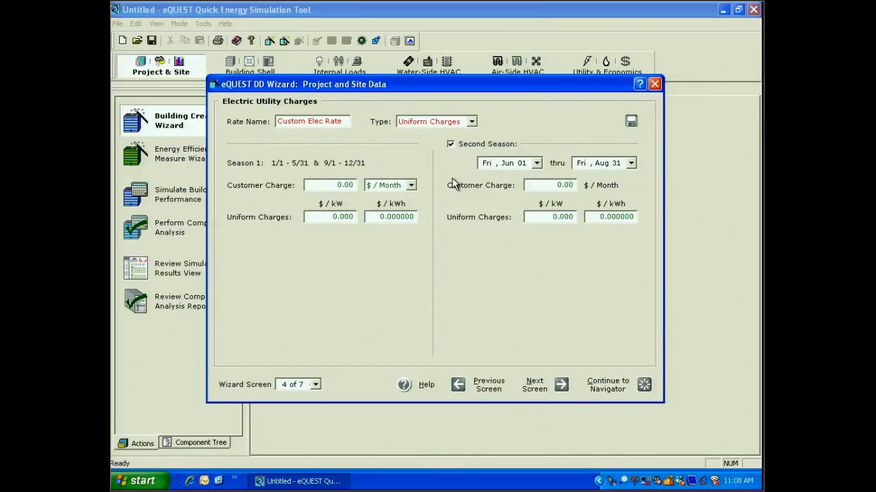
- Try Block Charges as the electric rate type and check the energy block options for the first season
click(472, 122)
click(442, 150)
click(473, 122)
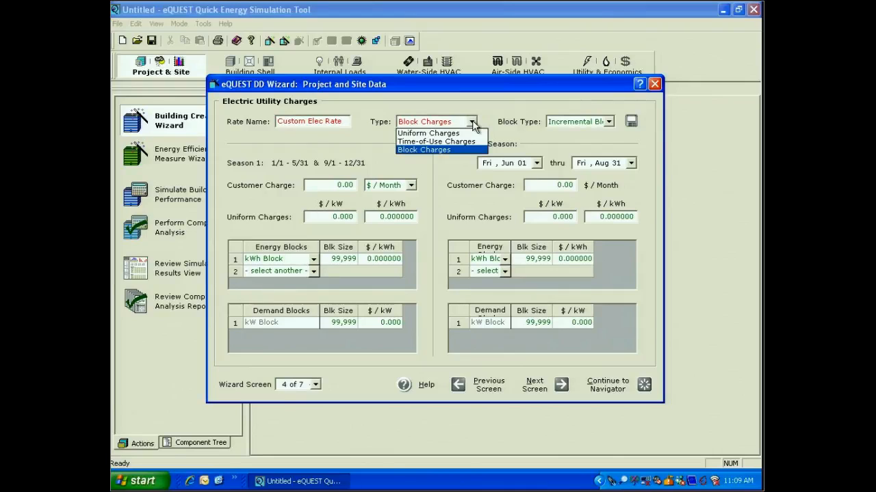
click(411, 150)
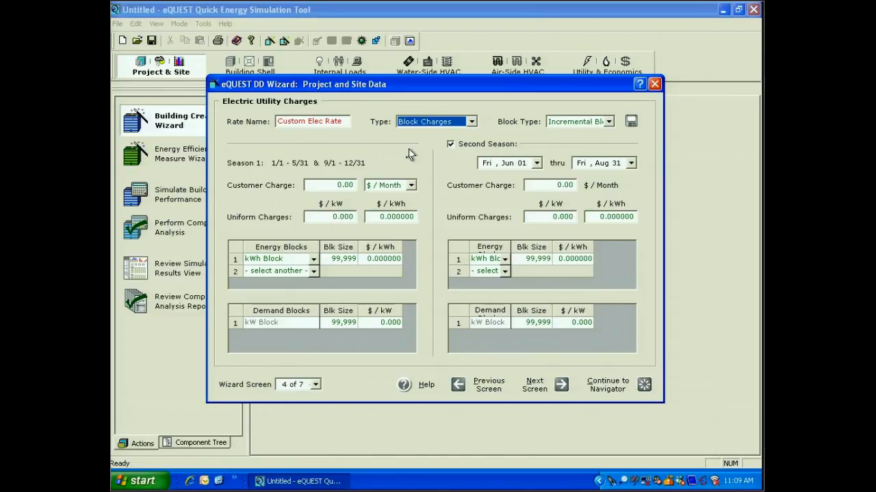
click(313, 259)
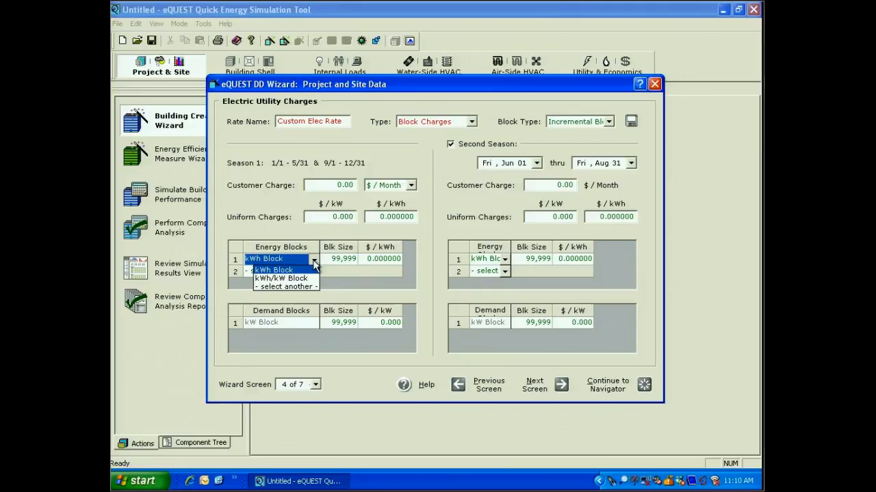
click(315, 265)
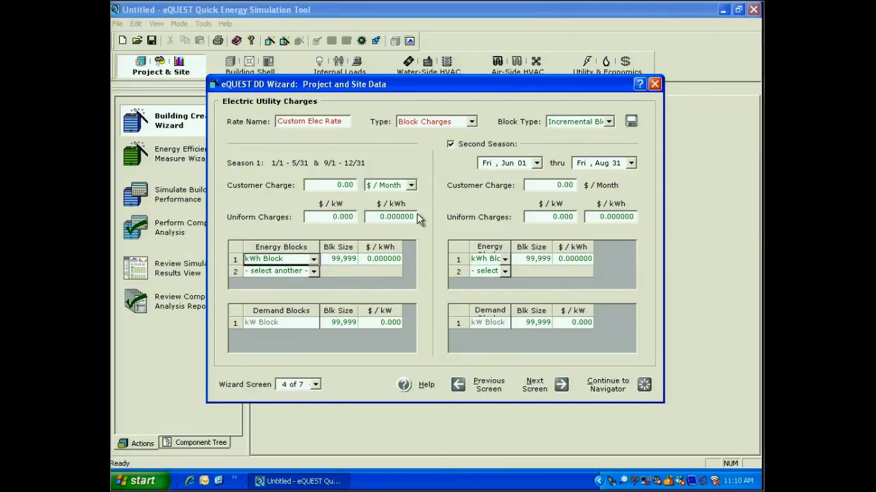
- Set Time-of-Use Charges with Season 1 values: customer charge 20 $/month, on-peak 7 $/kW and 0.10 $/kWh, off-peak 0.05 $/kWh
click(471, 122)
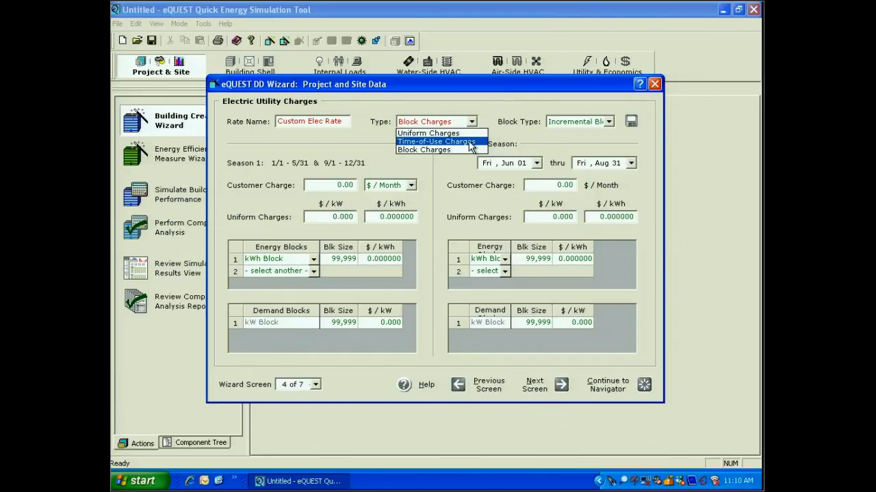
click(470, 142)
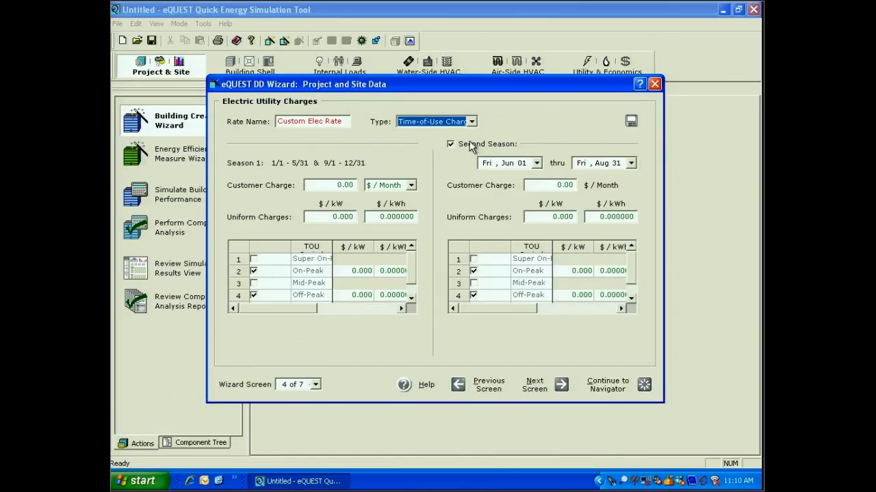
click(333, 184)
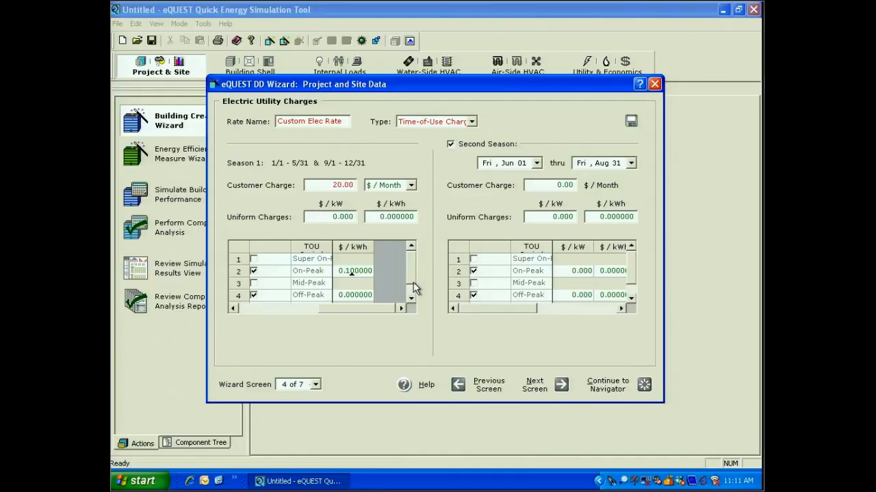
click(350, 276)
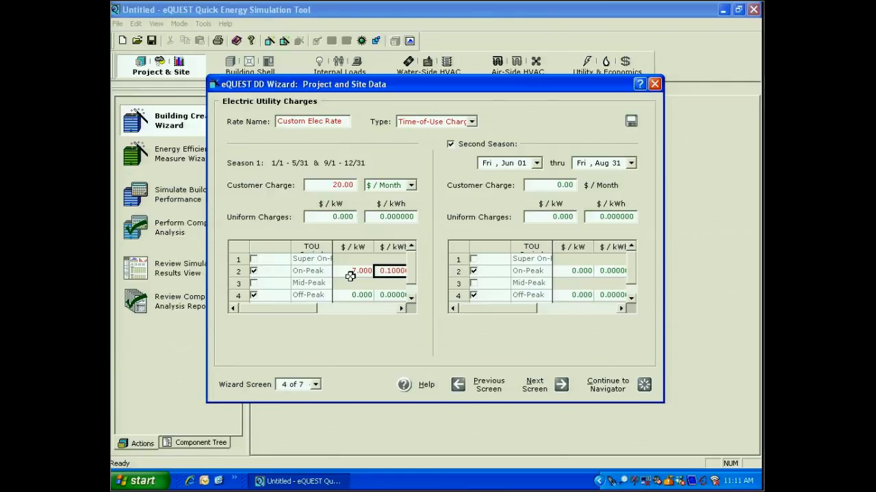
drag(304, 309, 383, 301)
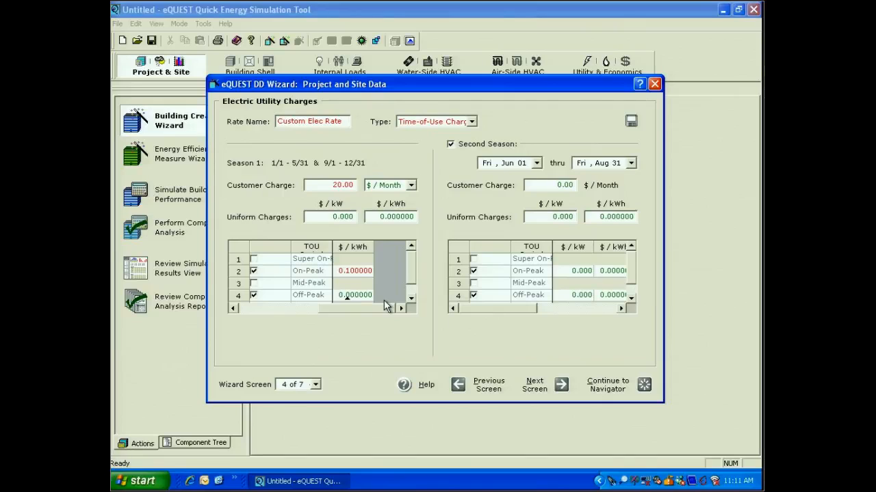
- Set Season 2 to start Jun 01, with 20 $/month customer charge, on-peak 10 $/kW and 0.13 $/kWh, and off-peak 0.08 $/kWh
click(537, 163)
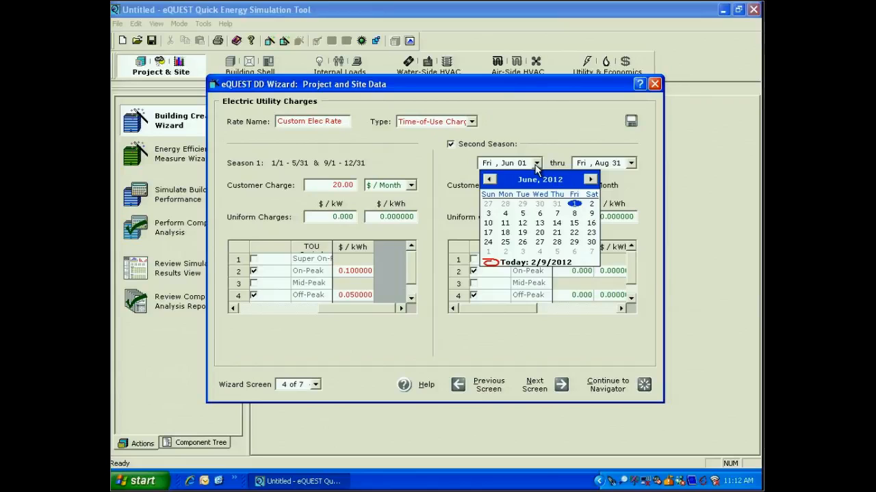
click(592, 204)
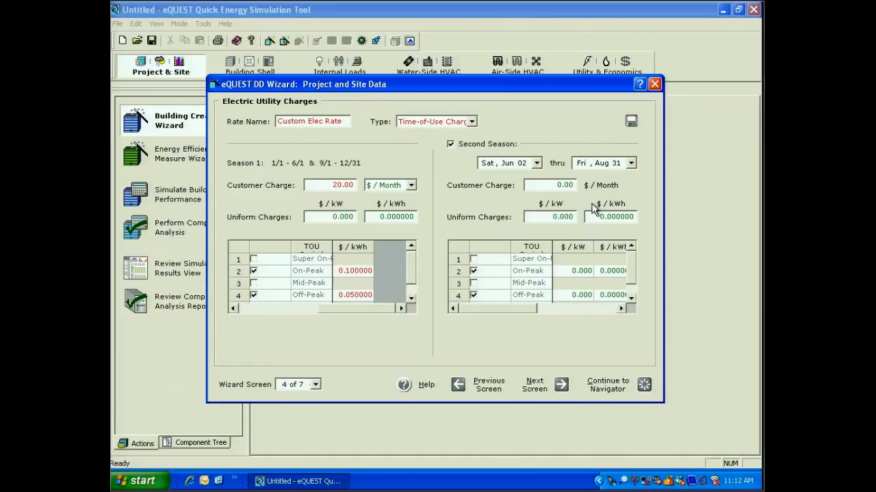
click(537, 162)
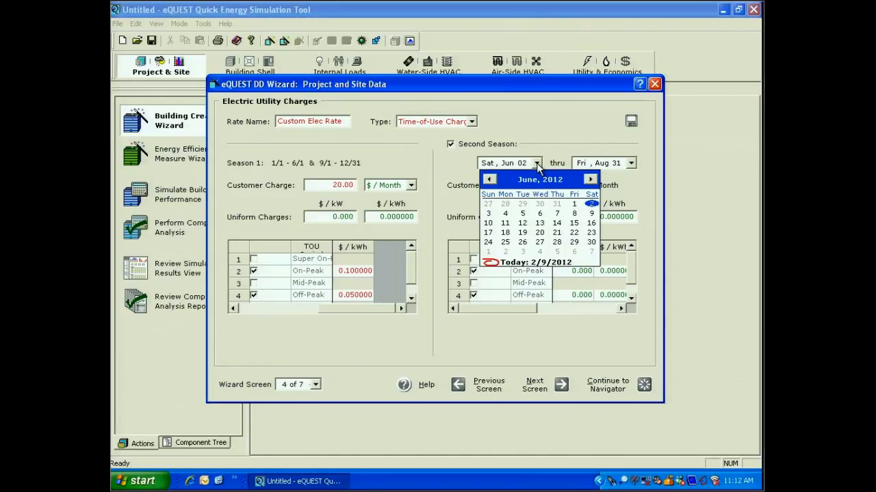
click(489, 179)
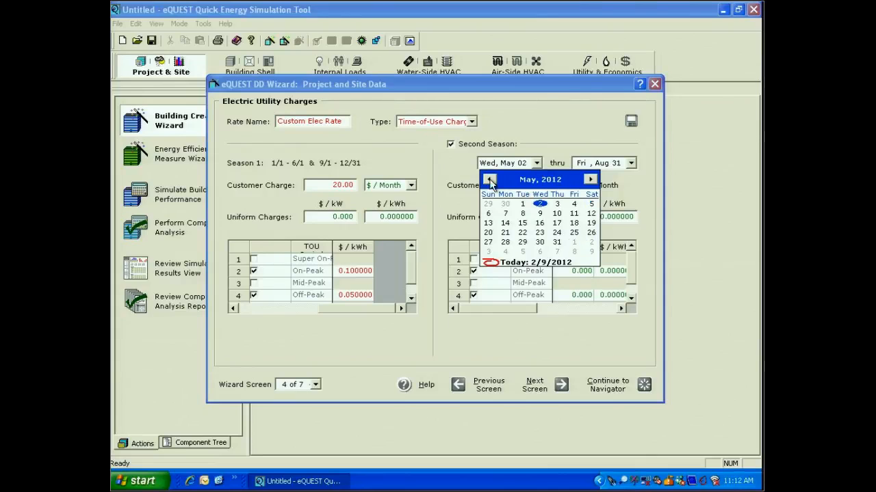
click(589, 179)
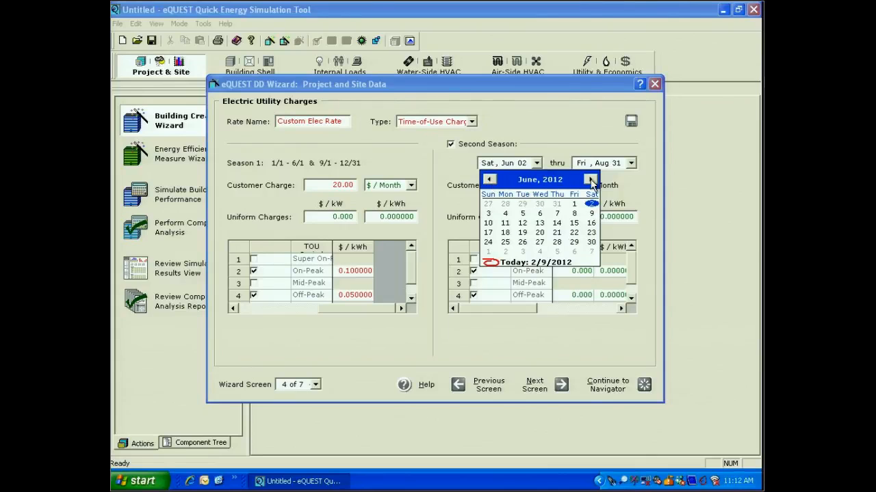
click(590, 179)
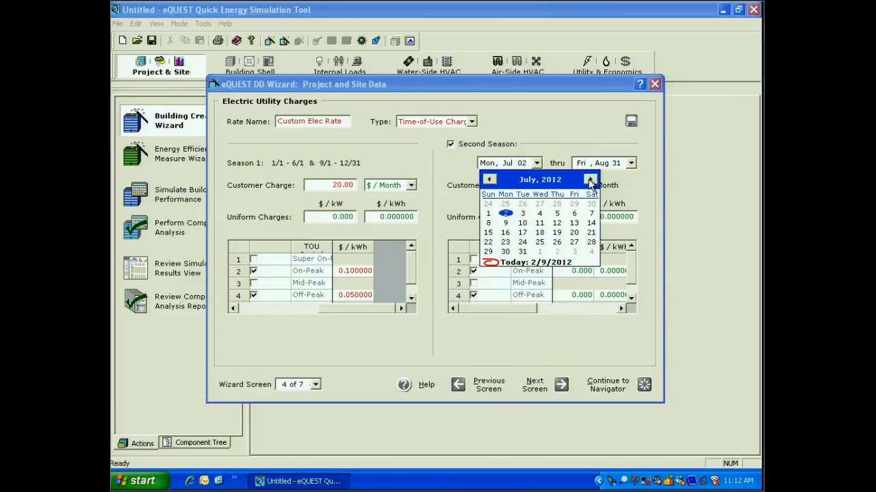
click(489, 179)
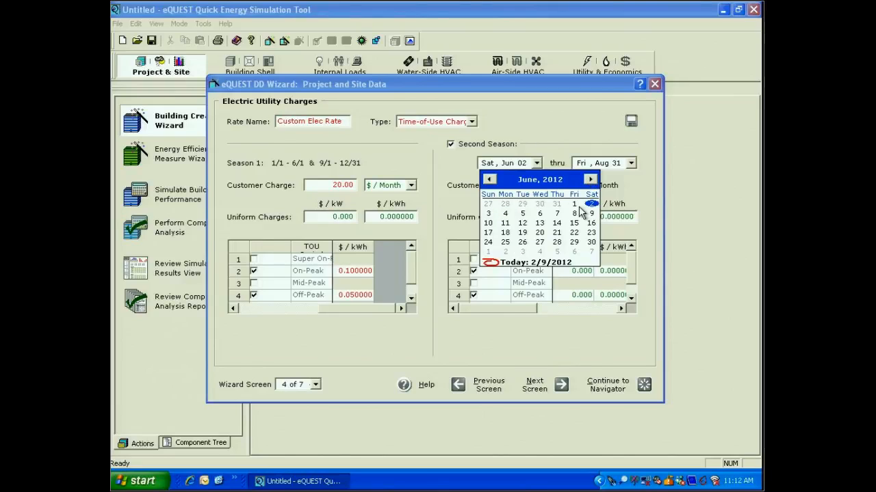
click(575, 204)
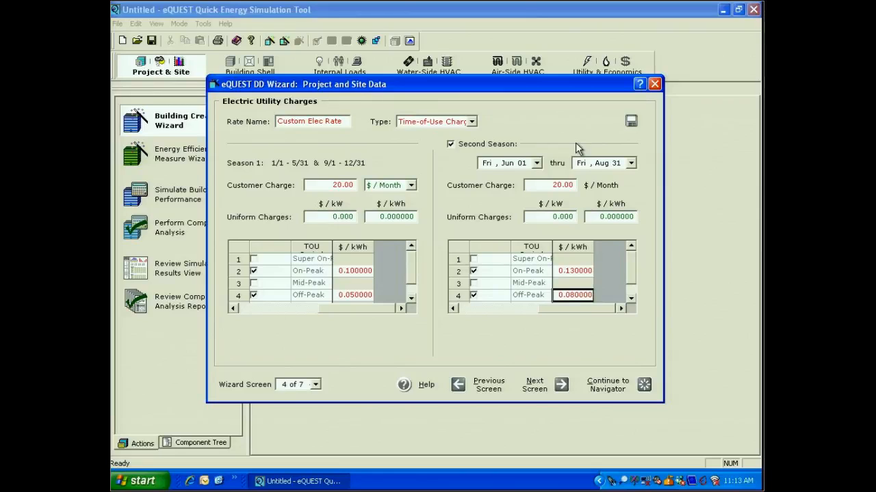
- Save the electric rate as "Class Electric Rate.ewr" in the Rates folder
click(631, 121)
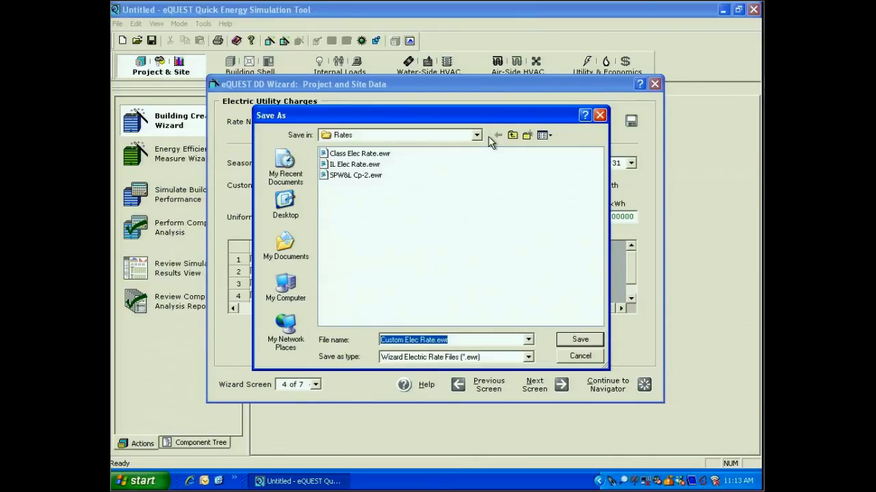
click(477, 135)
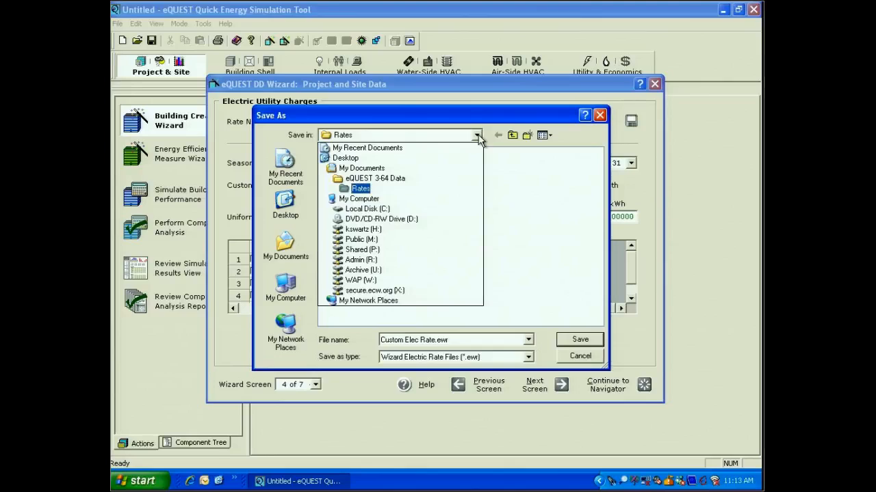
click(463, 186)
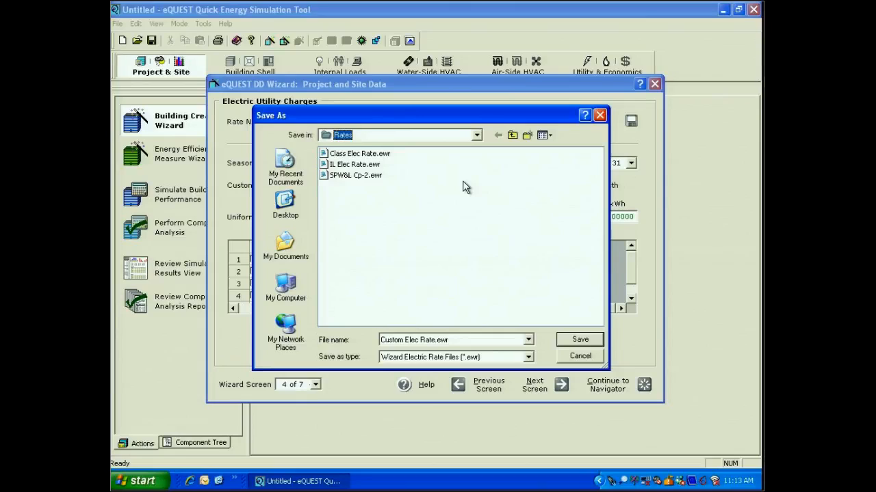
click(434, 340)
drag(434, 344, 376, 340)
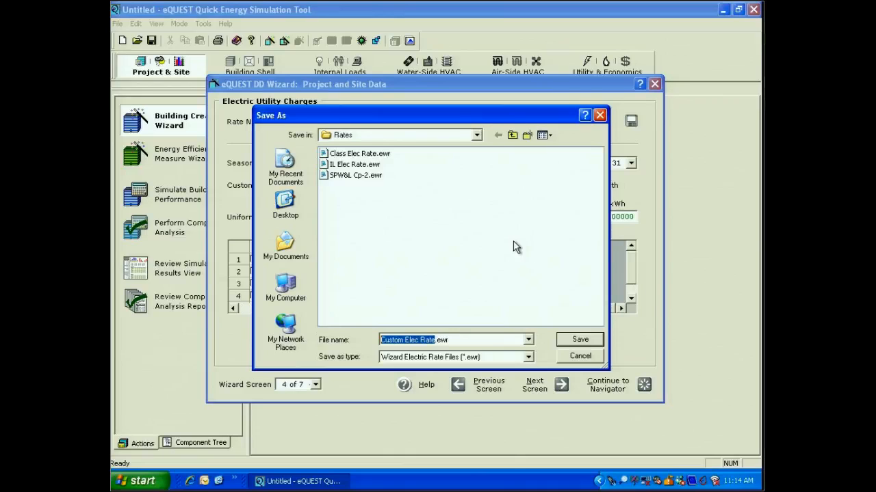
text(Class Electric Rate)
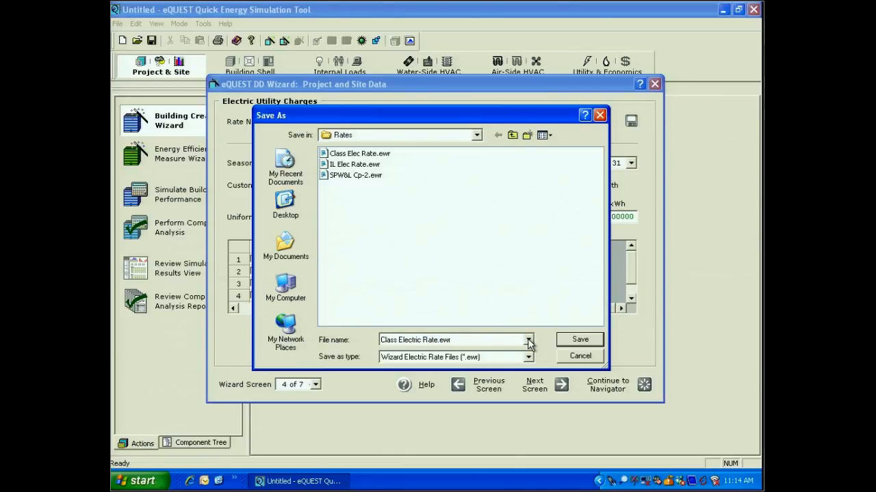
click(576, 340)
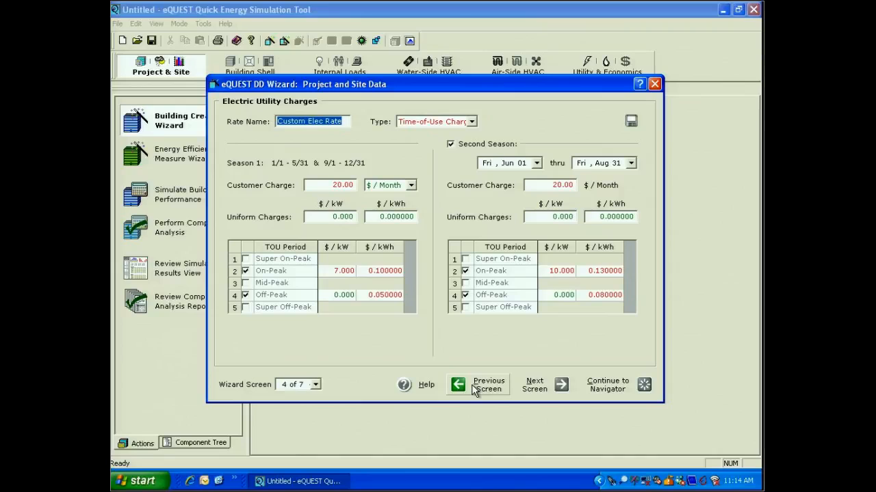
- On the Electric Utility Time-of-Use Periods screen, assign on-peak hours from 7am to 7pm to Day 1 of both seasons
click(315, 385)
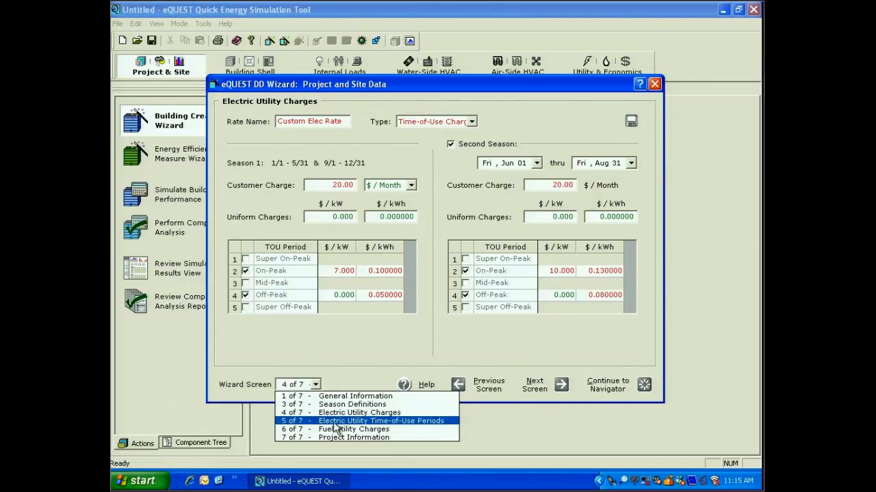
click(335, 422)
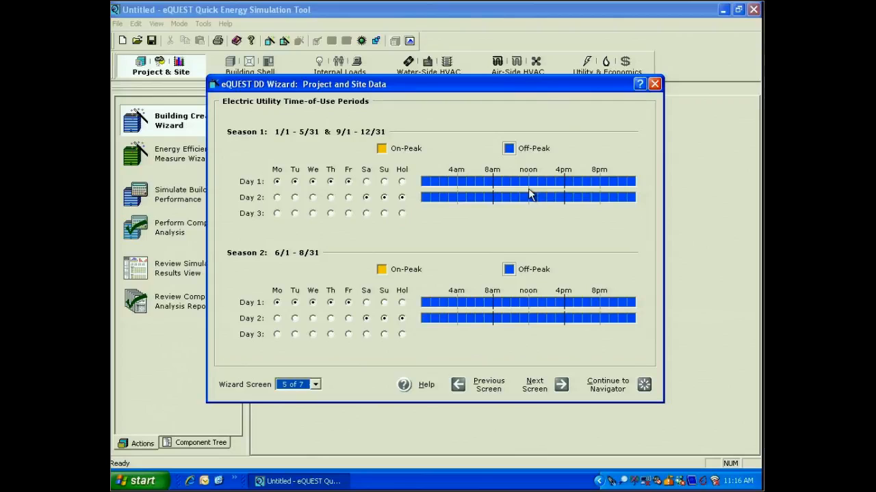
click(431, 154)
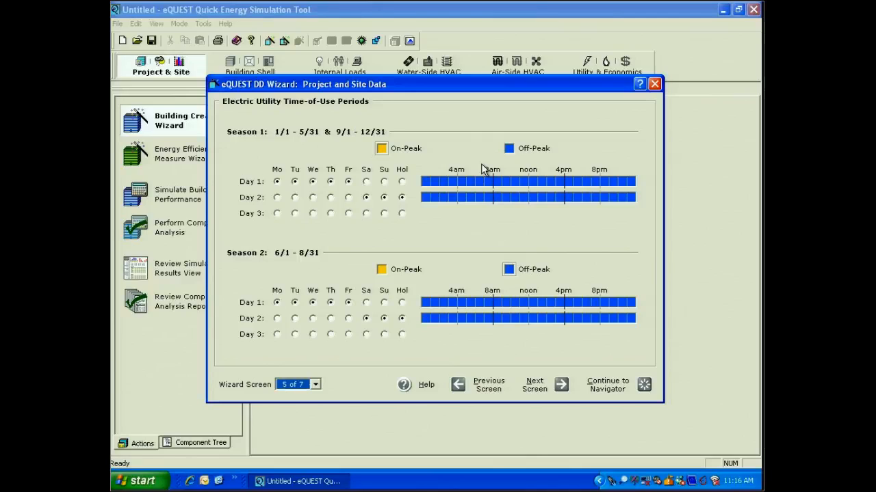
click(488, 182)
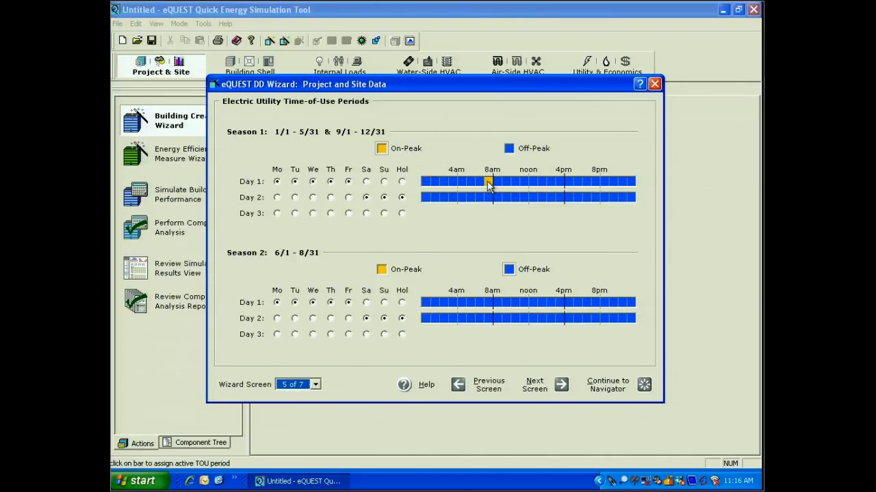
drag(488, 181, 536, 182)
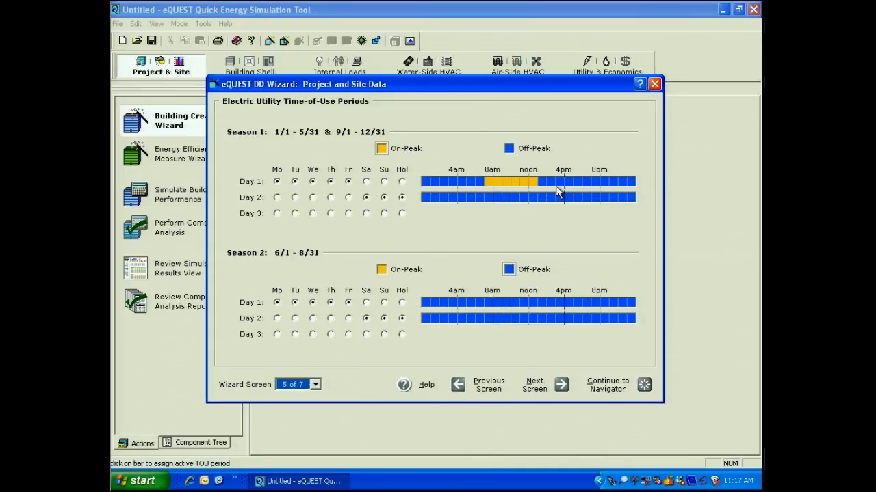
drag(556, 187, 587, 182)
drag(485, 303, 556, 307)
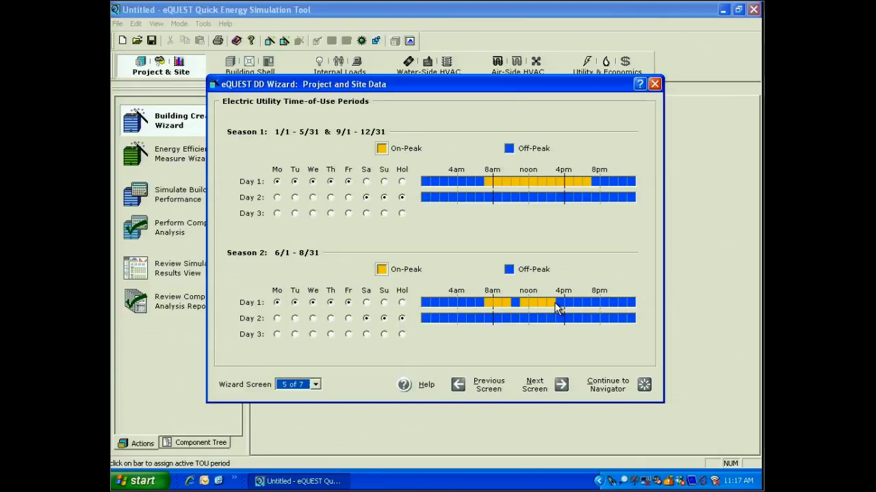
- Recheck the electric time-of-use periods, then continue to the Fuel Utility Charges screen
click(539, 386)
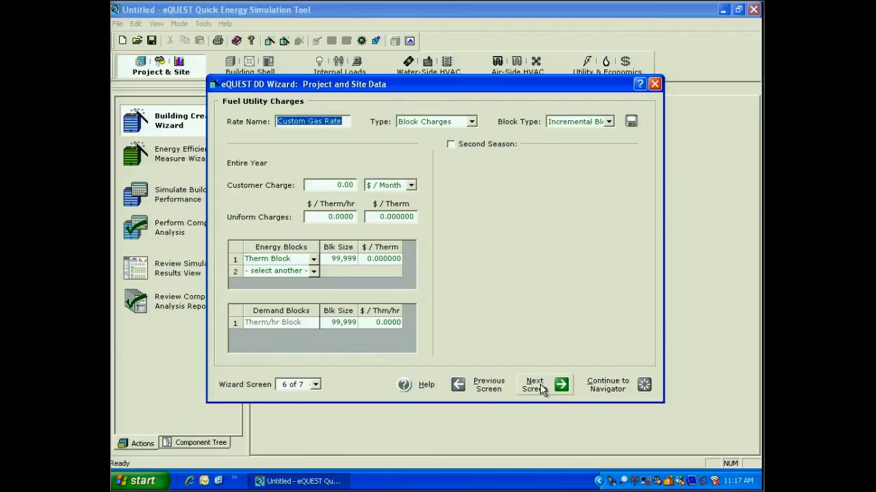
click(516, 377)
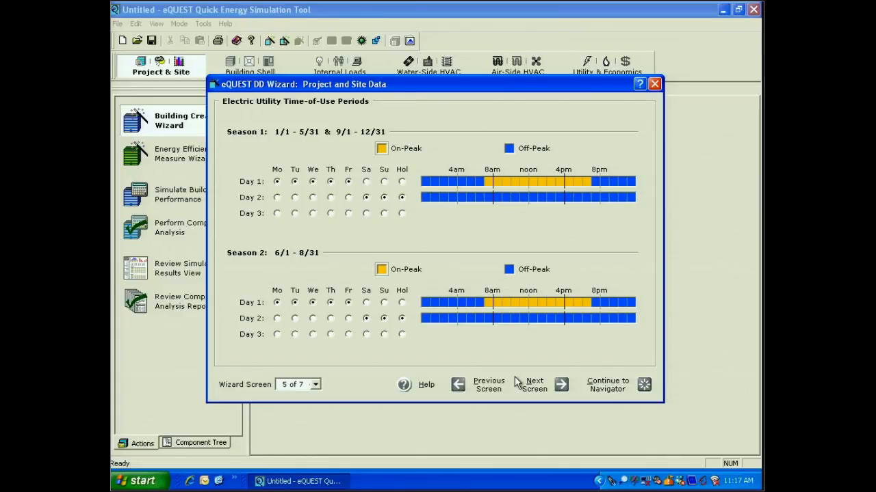
drag(593, 181, 613, 182)
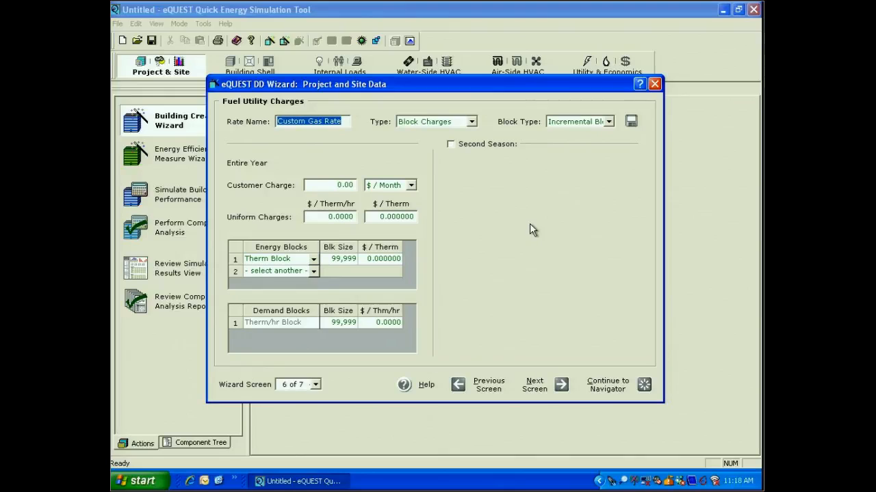
- Set the fuel rate type to Uniform Charges with a customer charge of 25 $/month and 1.00 $/Therm
click(472, 122)
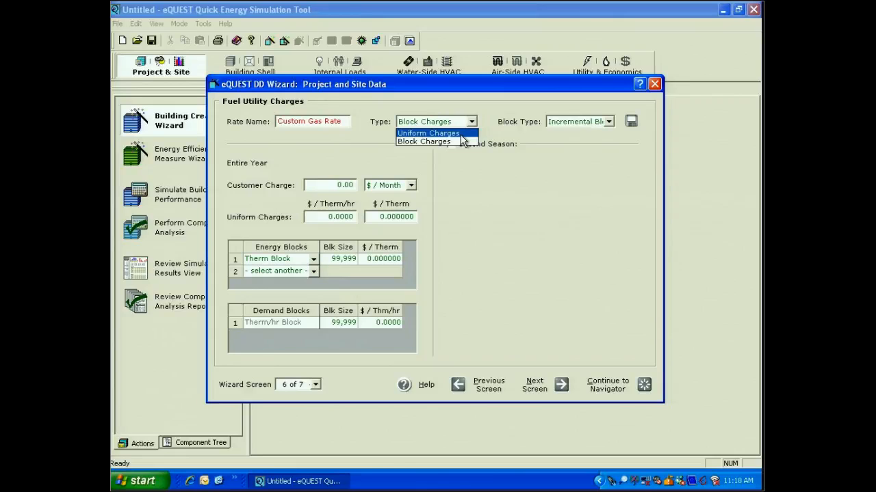
click(460, 134)
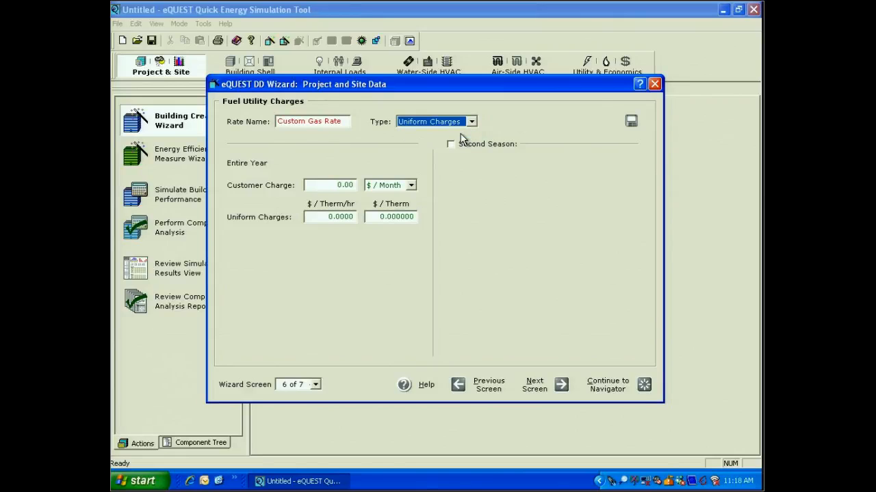
click(338, 185)
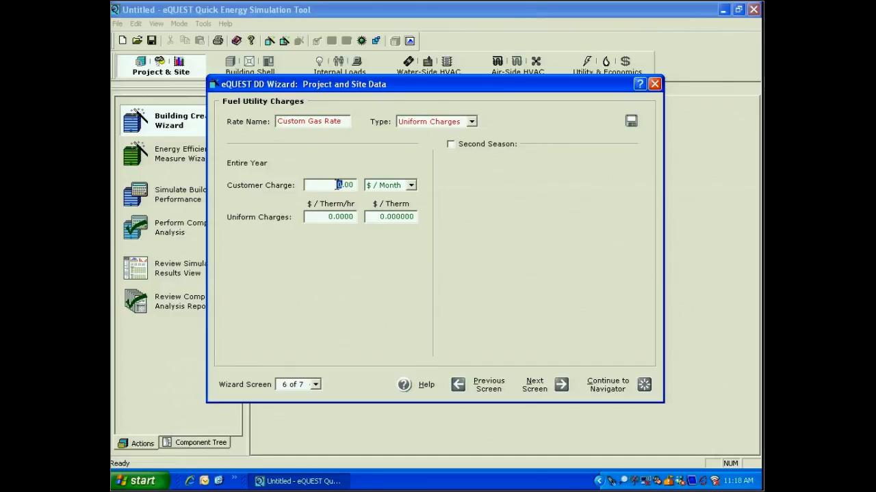
- Enable a second fuel season from Apr 01 through Sep 30 with a 25 $/month customer charge and 0.80 $/Therm
click(451, 144)
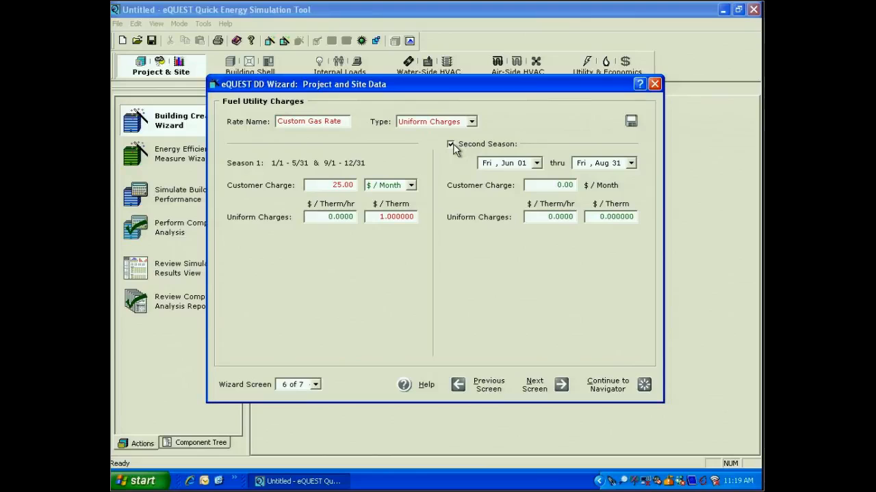
click(537, 163)
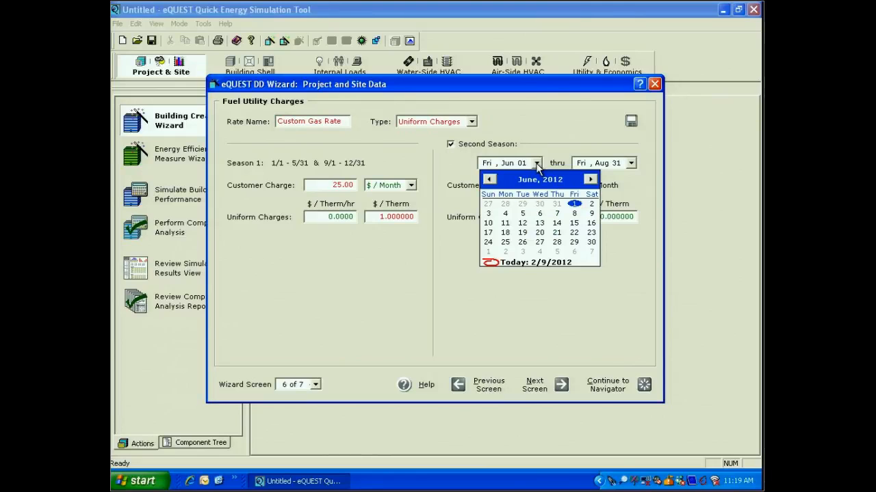
click(490, 179)
click(490, 179)
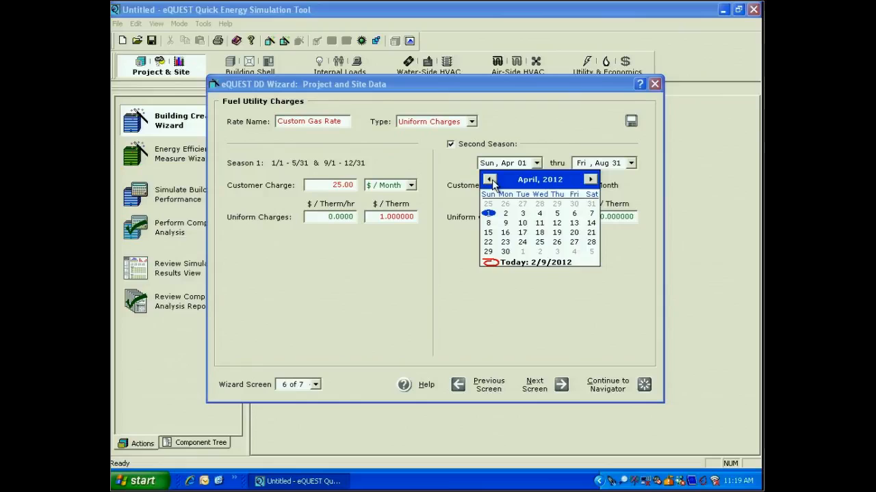
click(488, 213)
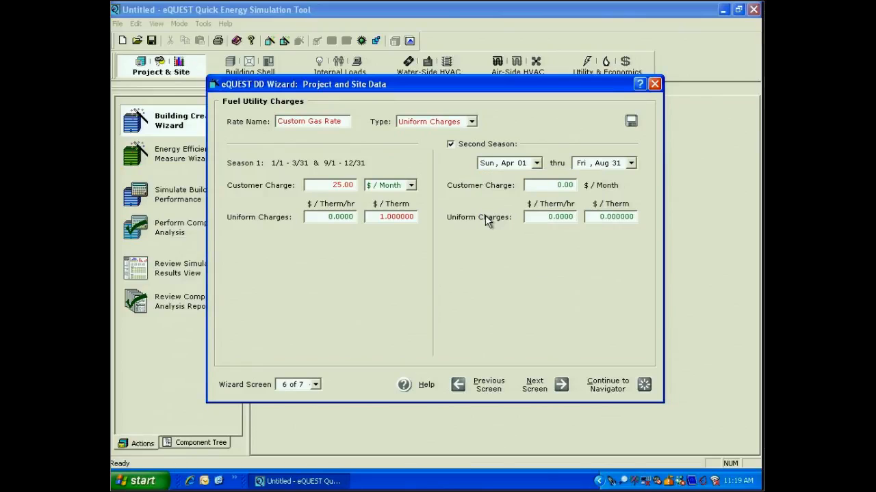
click(630, 164)
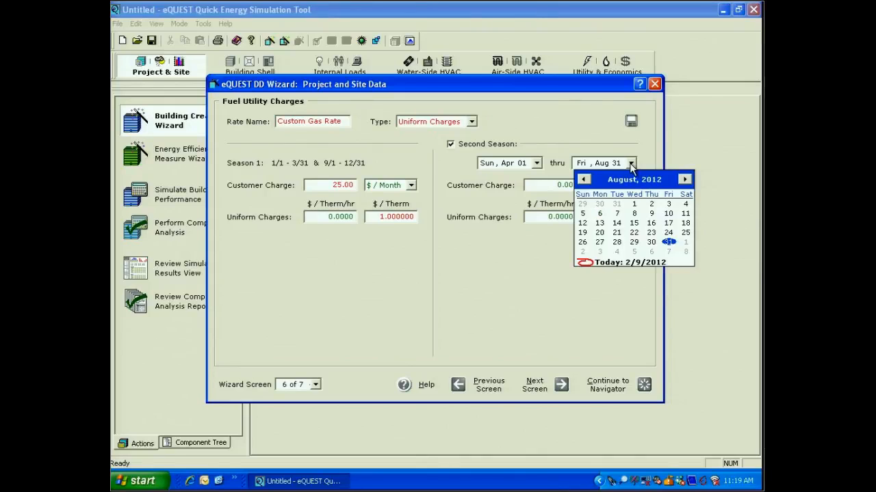
click(684, 179)
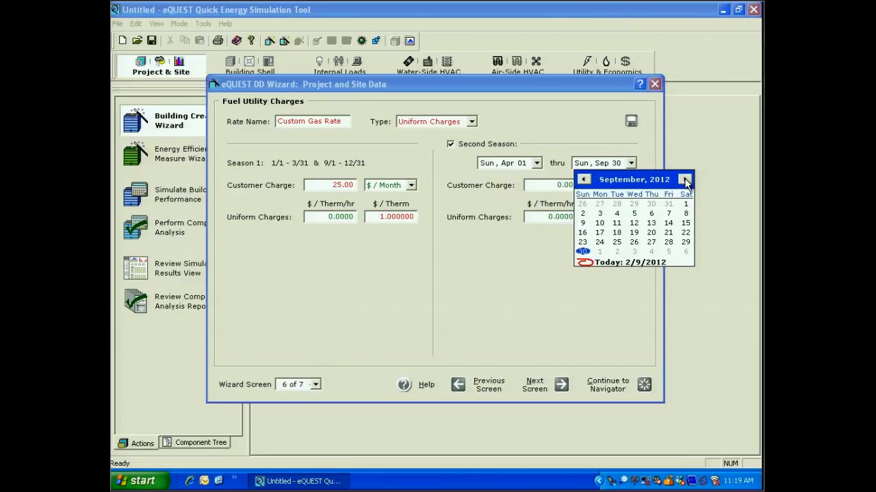
click(631, 165)
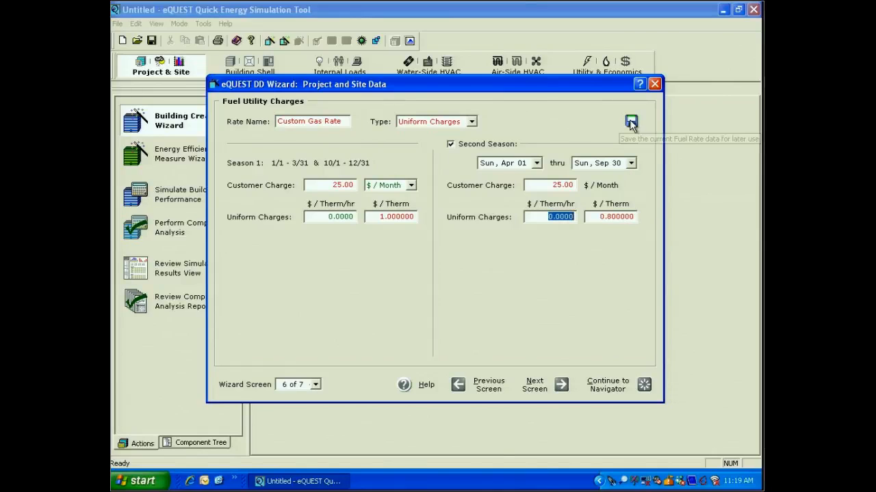
- Save the fuel rate as a wizard gas rate file in the Rates folder
click(631, 122)
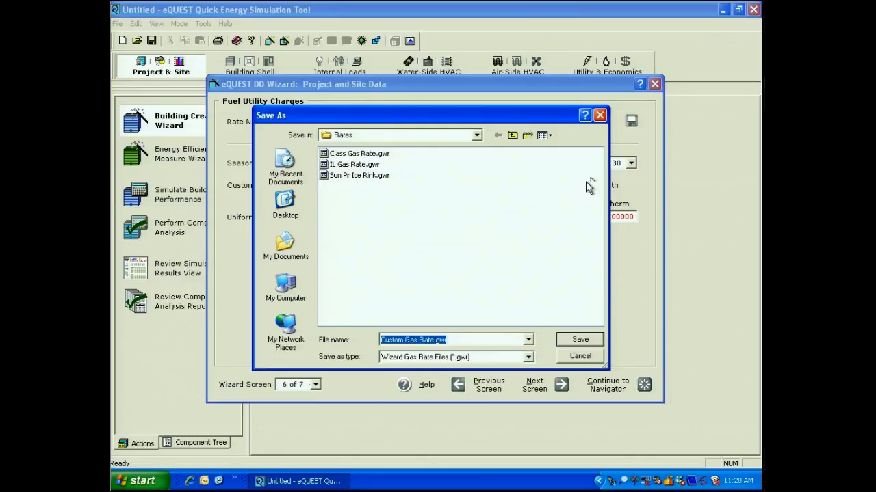
click(580, 340)
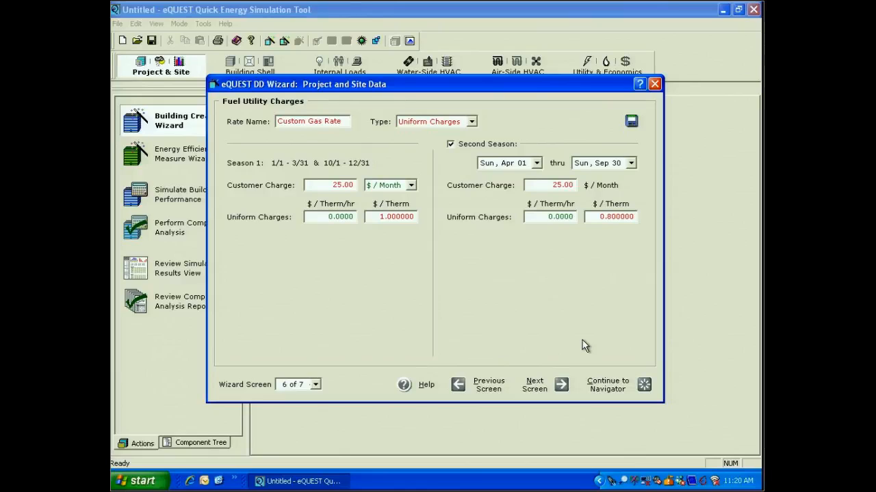
- Advance to Project Information, leave its fields at their defaults, and continue to the Project Navigator
click(561, 384)
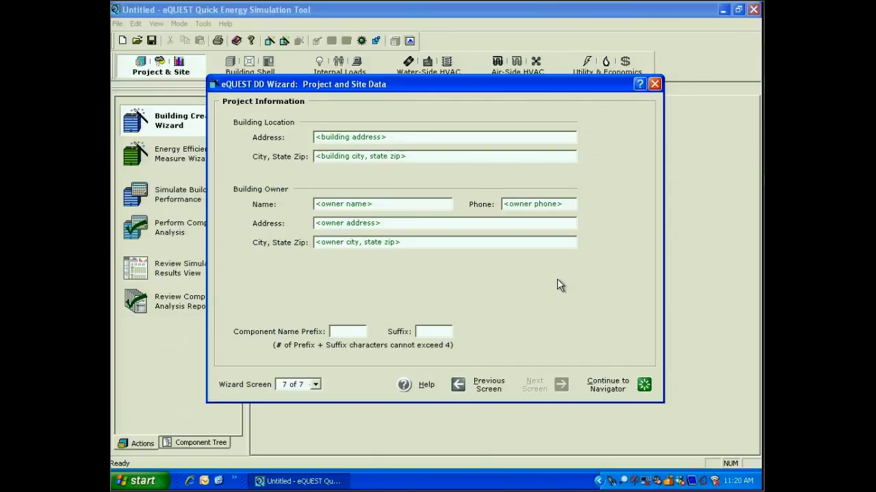
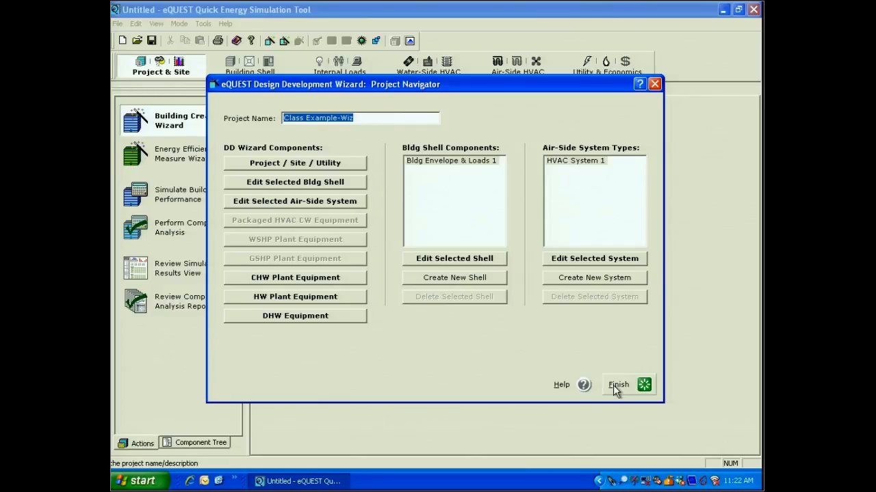
- Reopen the project, site and utility data to review the Electric Utility Charges, and return to the Project Navigator
click(297, 164)
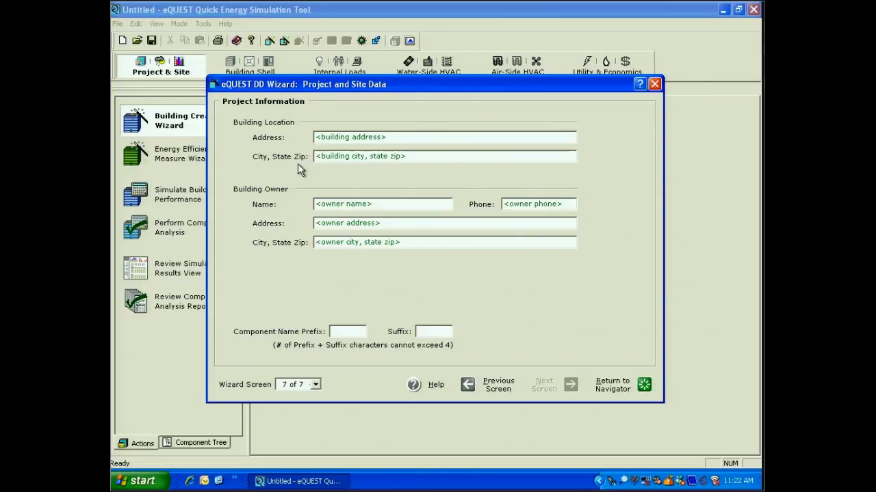
click(314, 384)
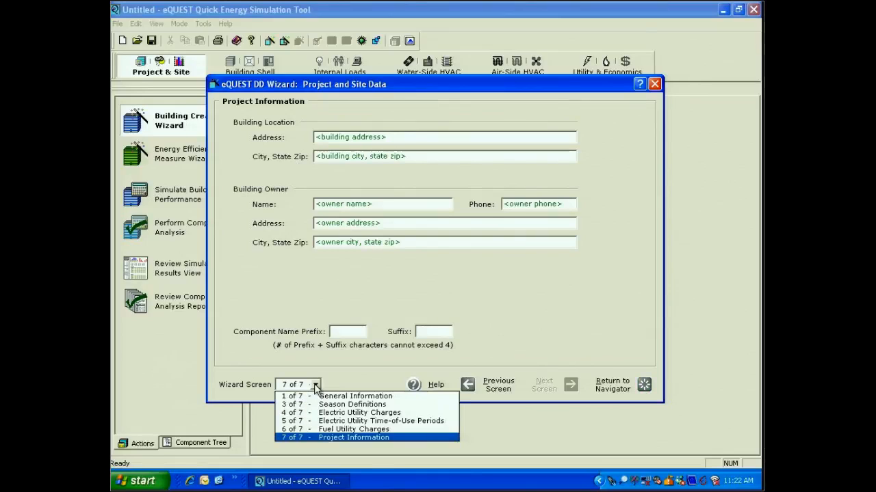
click(359, 413)
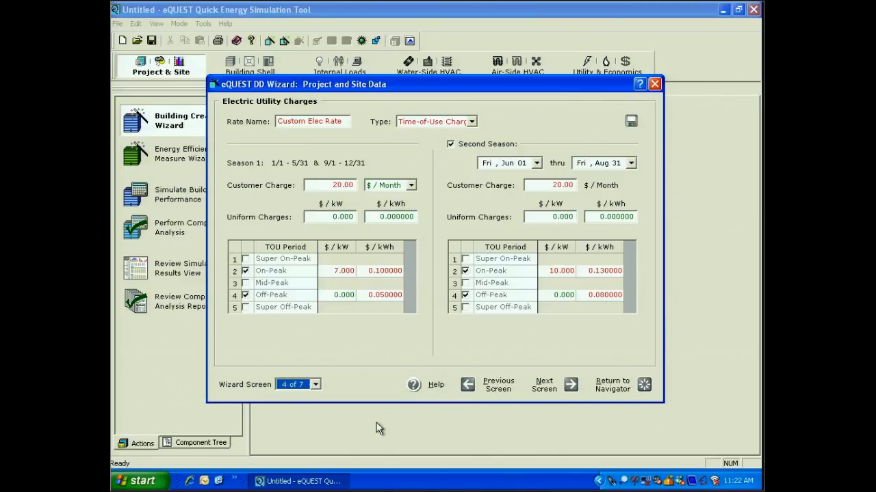
click(549, 383)
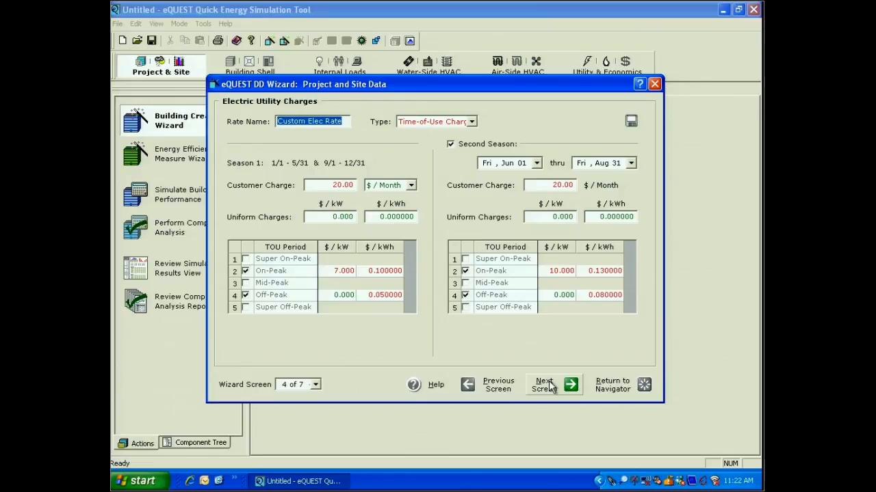
click(622, 388)
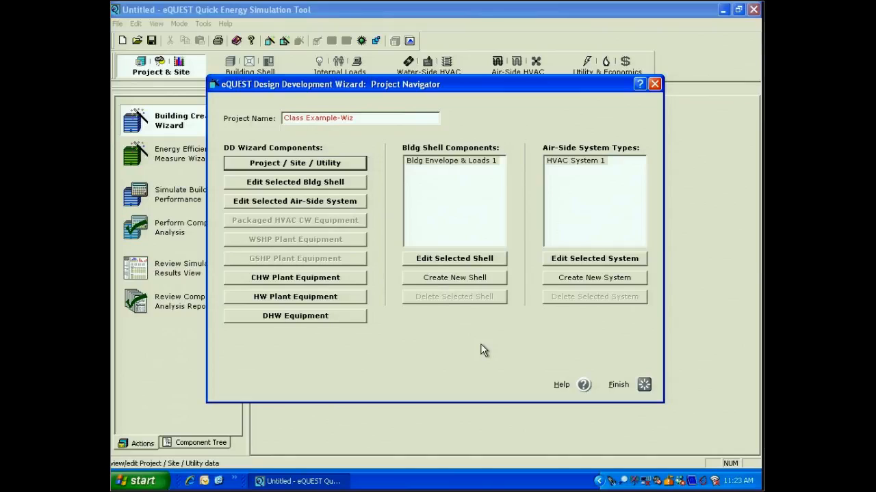
- Open the building shell component for editing, rename it Office Tower, and keep Office Bldg, Mid-Rise as its building type
click(286, 188)
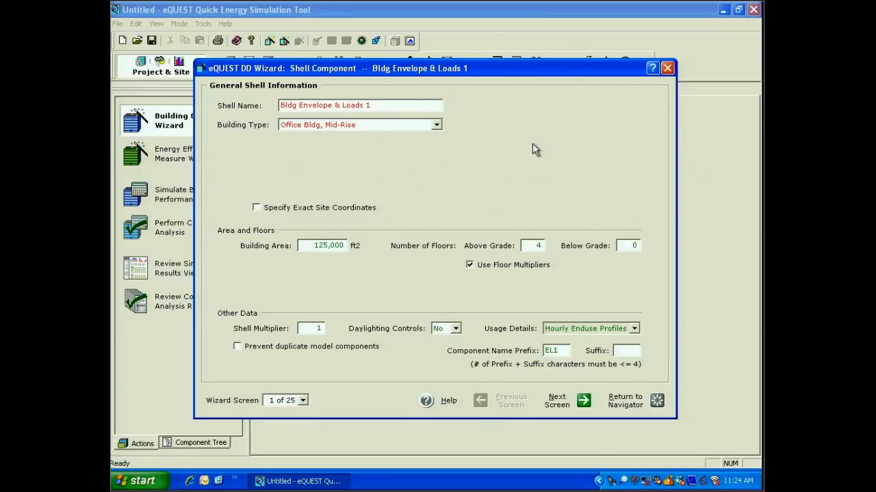
click(384, 107)
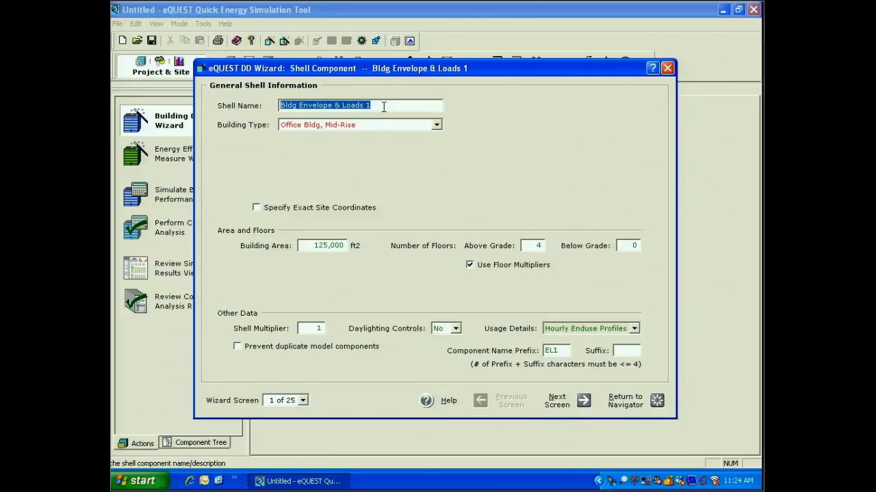
text(Off)
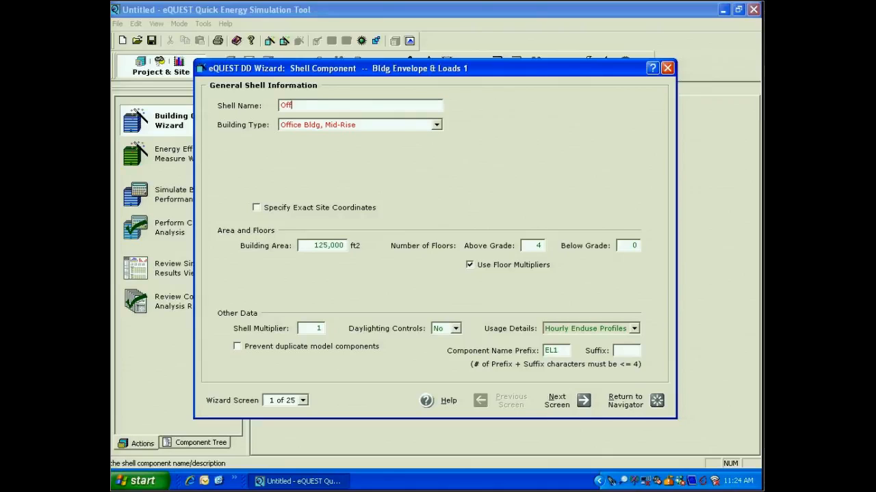
text(ice Tower)
click(436, 126)
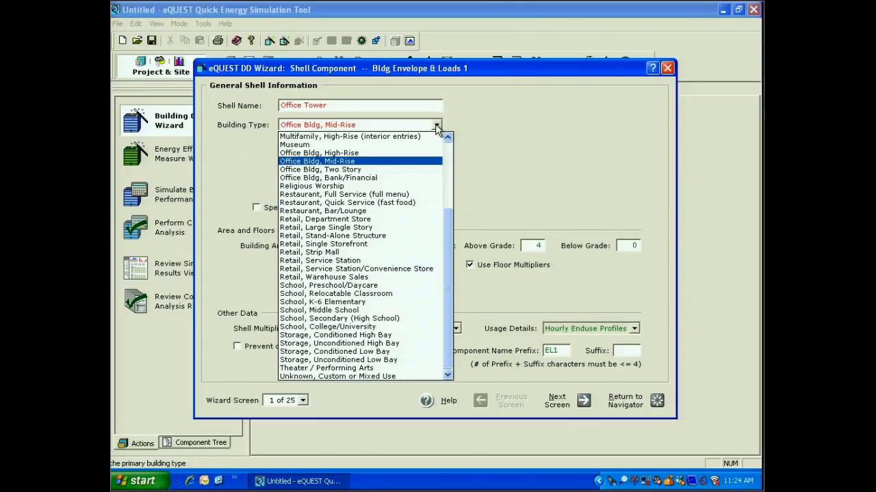
click(435, 125)
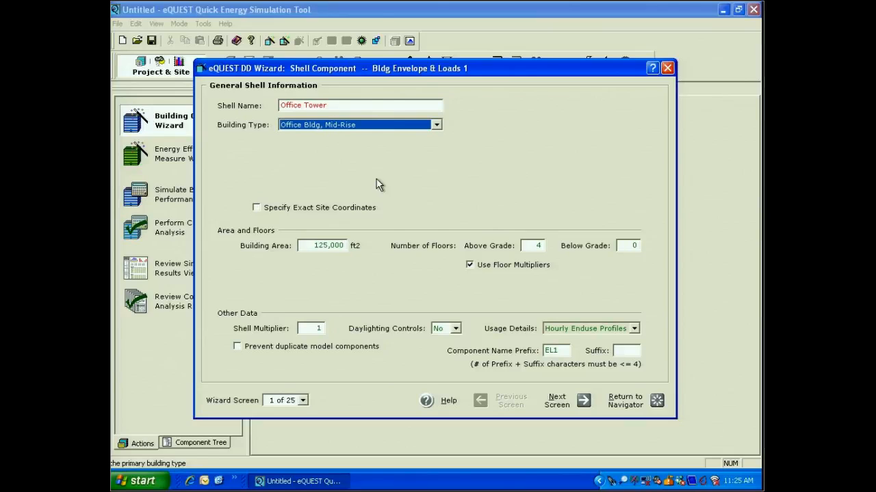
- Enable exact site coordinates; set the area to 90,000 ft2 with 5 floors above grade and 1 below, and set daylighting controls to Yes
click(257, 208)
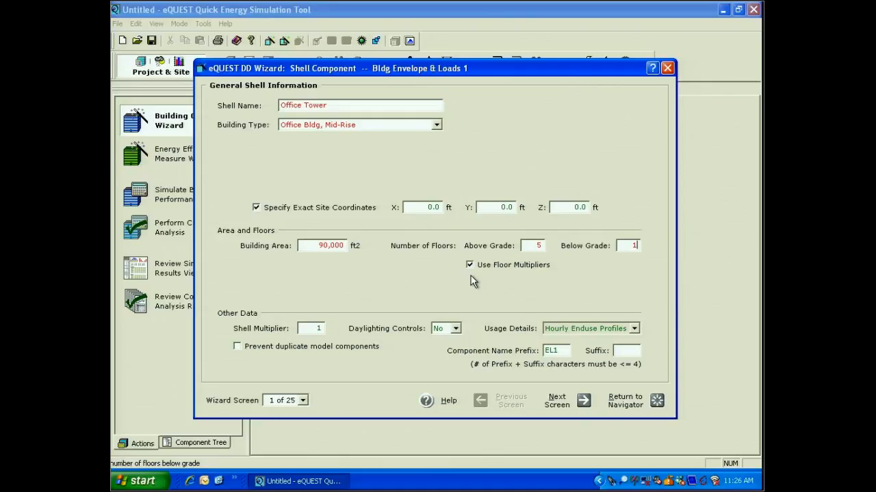
click(455, 329)
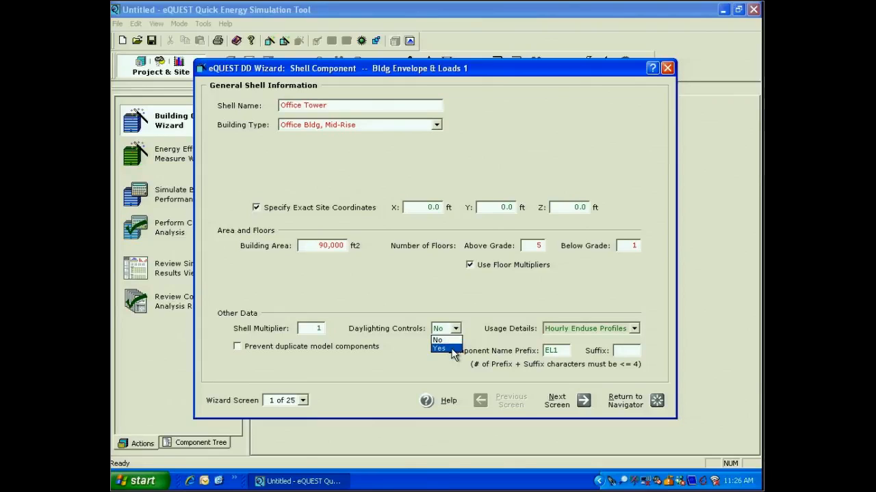
click(453, 348)
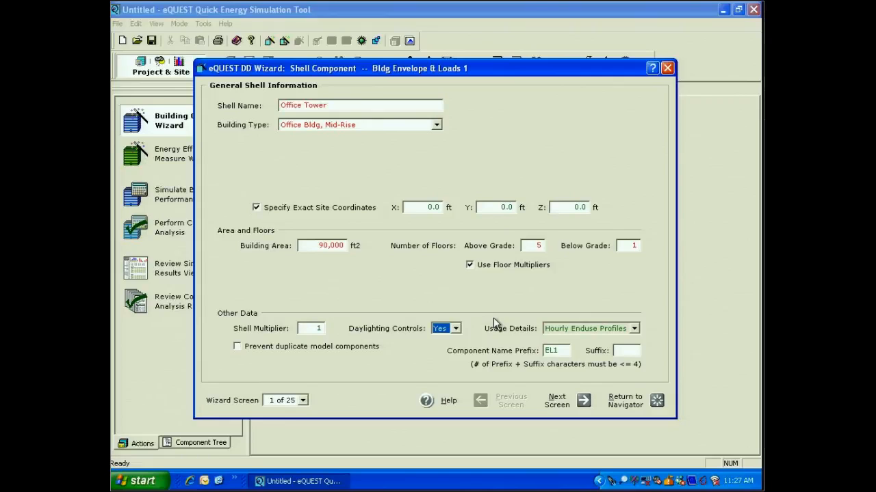
click(634, 329)
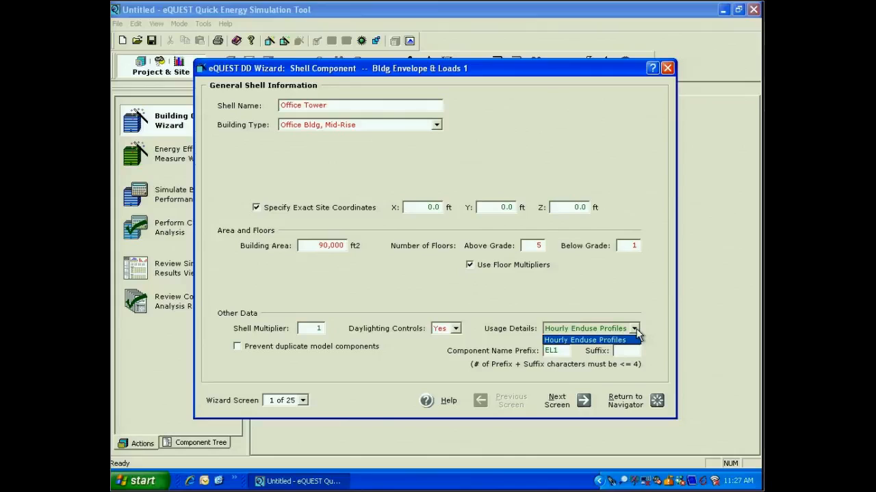
click(635, 331)
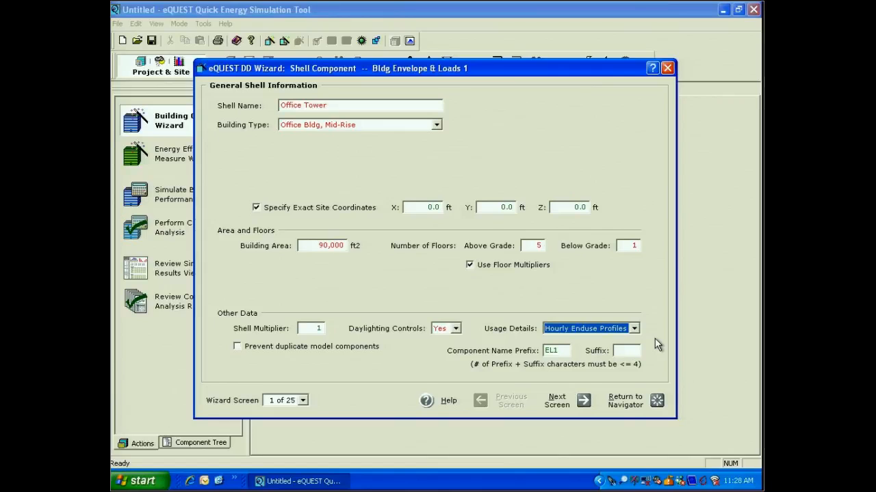
- Return to the Project Navigator, finish the wizard to generate the building model, and open its 3-D geometry
click(570, 403)
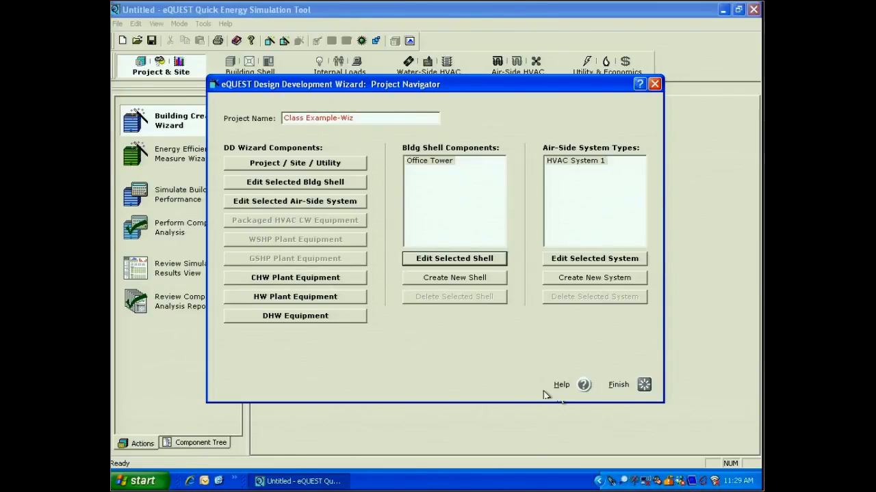
click(624, 385)
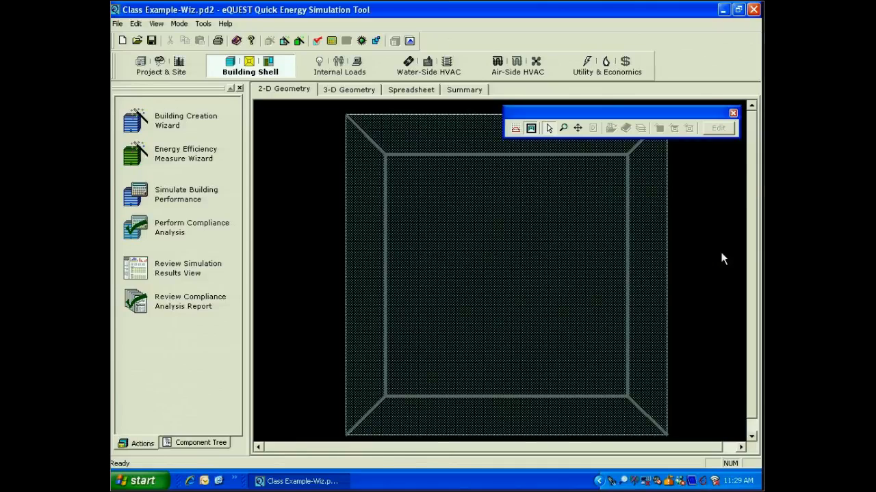
click(349, 90)
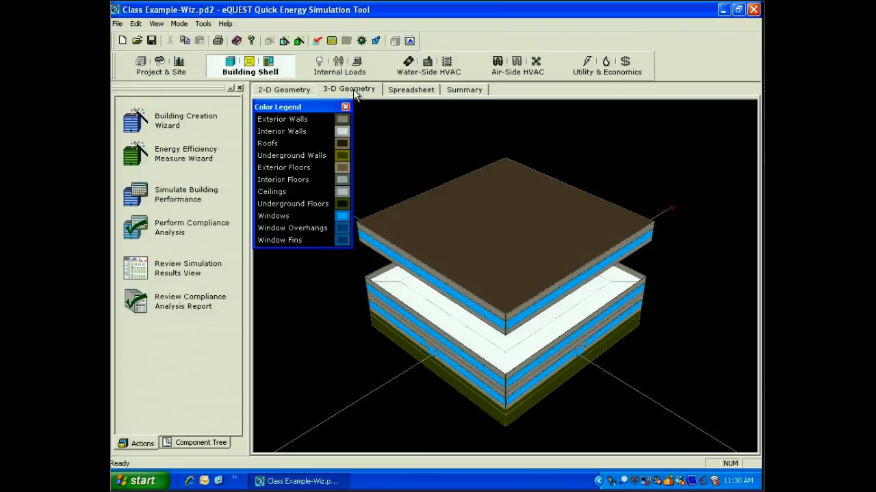
- Inspect the 3-D building model, list the components found at its east wall, and reset the camera
drag(602, 328, 714, 318)
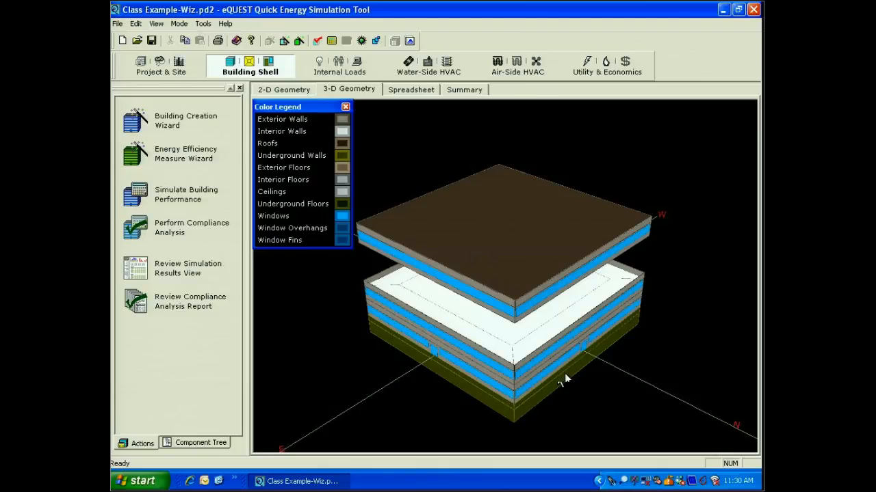
right_click(474, 354)
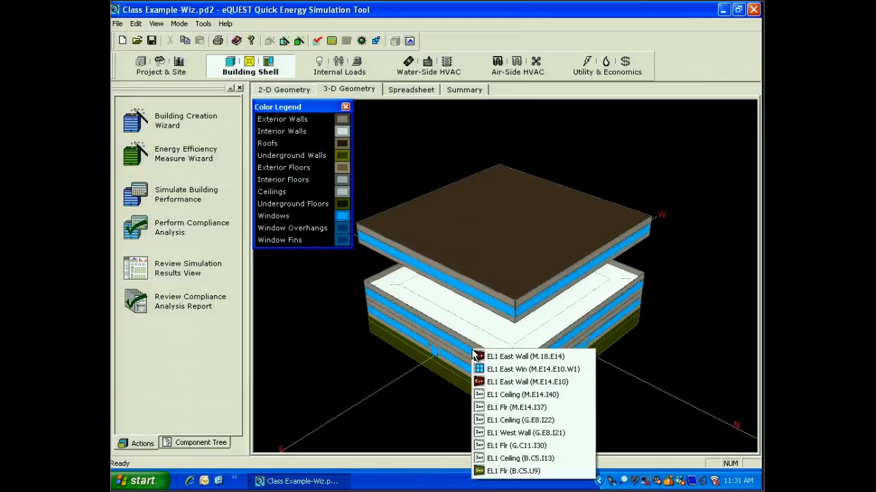
click(472, 349)
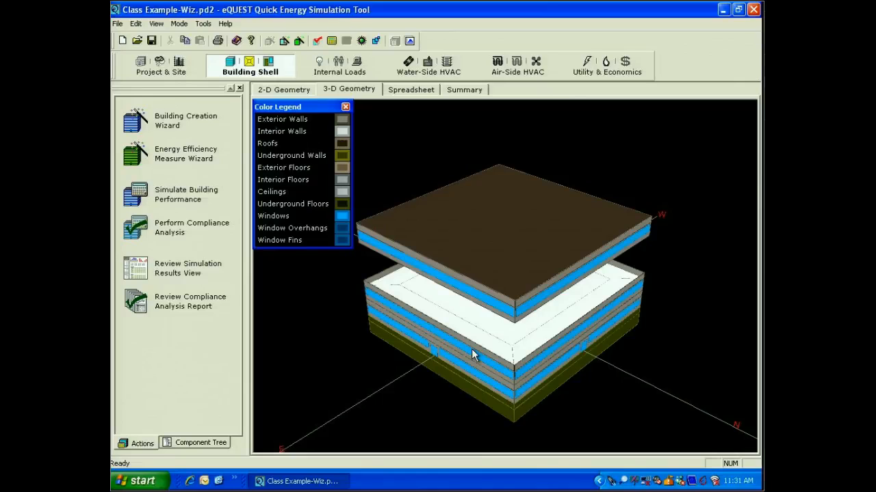
right_click(646, 148)
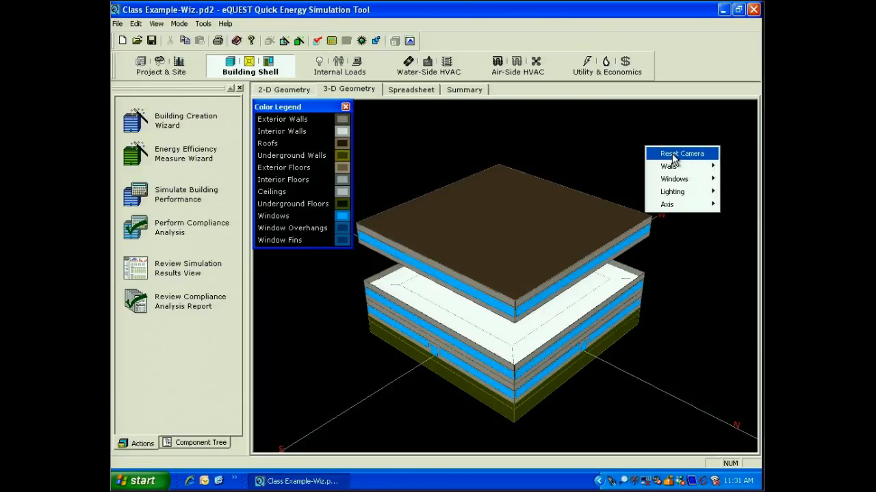
click(674, 156)
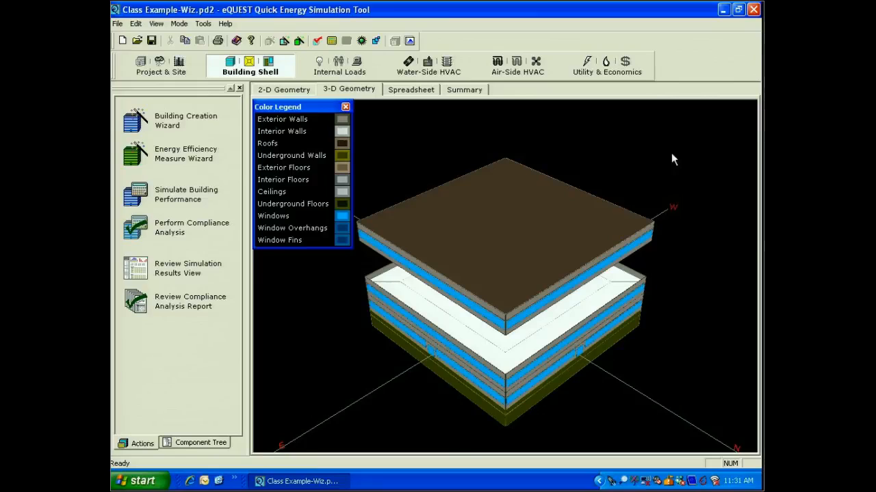
- Reopen the building shell's 3-D geometry and examine the floors, windows and roof from different sides, heights and distances
click(428, 73)
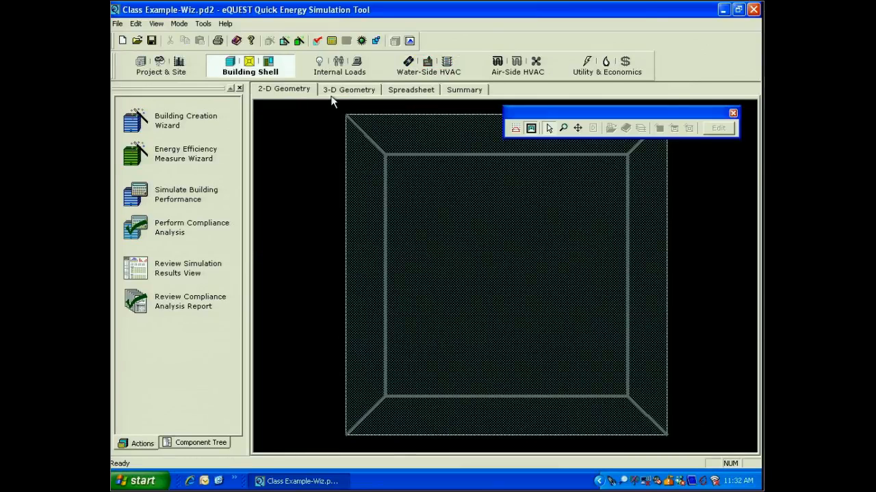
click(342, 90)
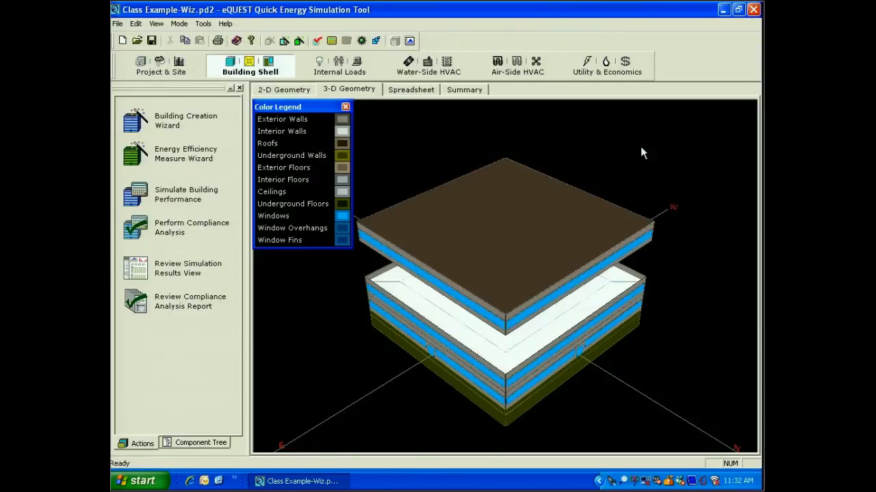
mouse_move(640, 148)
mouse_down()
mouse_move(693, 283)
mouse_move(707, 278)
mouse_up()
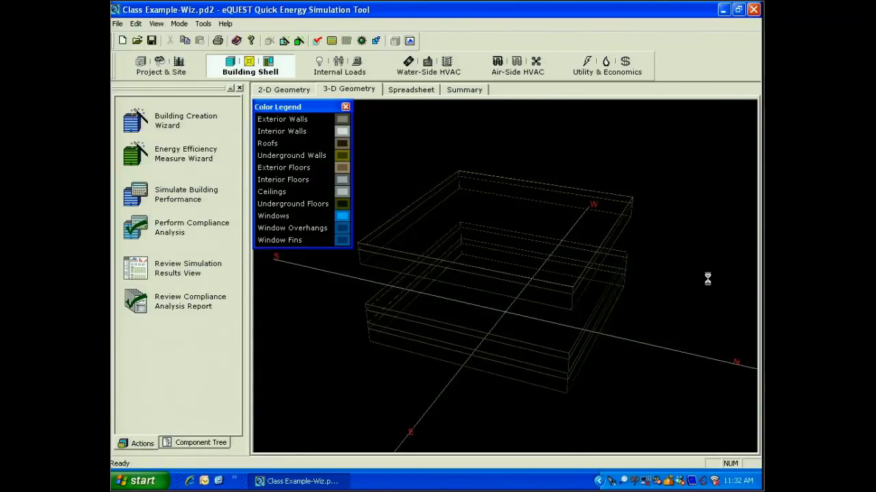
drag(708, 279, 681, 288)
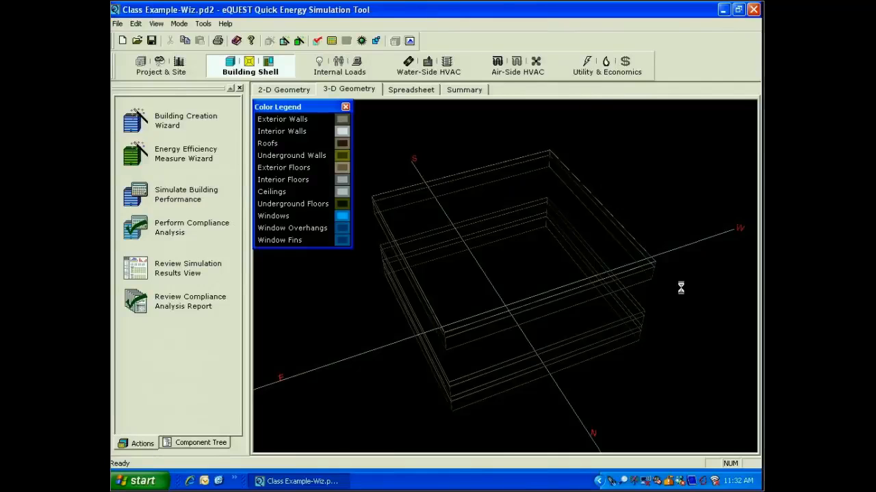
drag(680, 288, 652, 280)
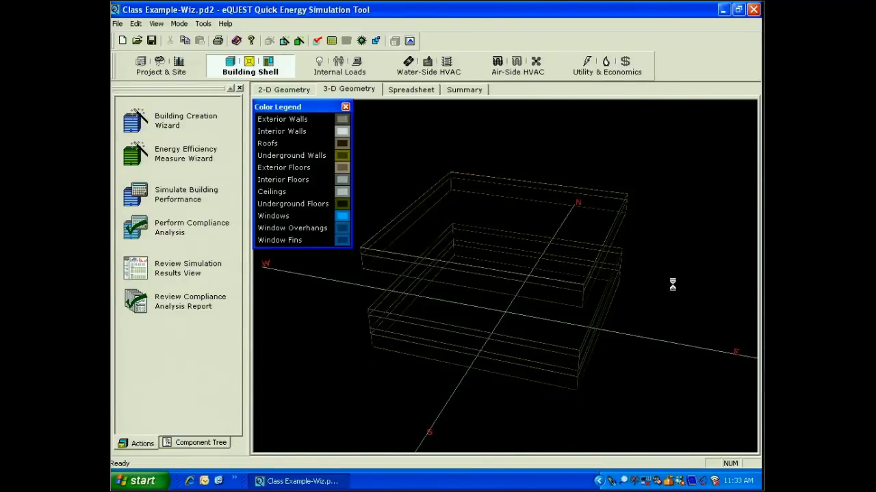
drag(672, 285, 661, 234)
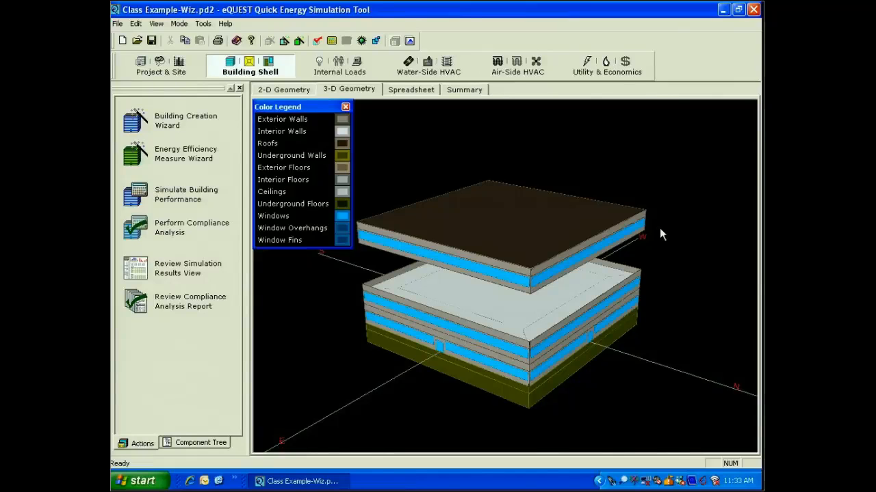
drag(660, 229, 715, 429)
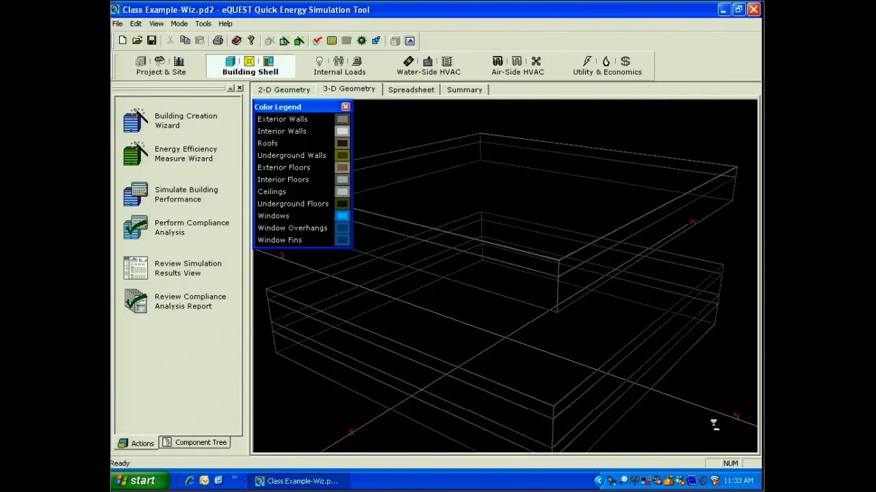
mouse_move(714, 424)
mouse_down()
mouse_move(672, 265)
mouse_move(679, 305)
mouse_up()
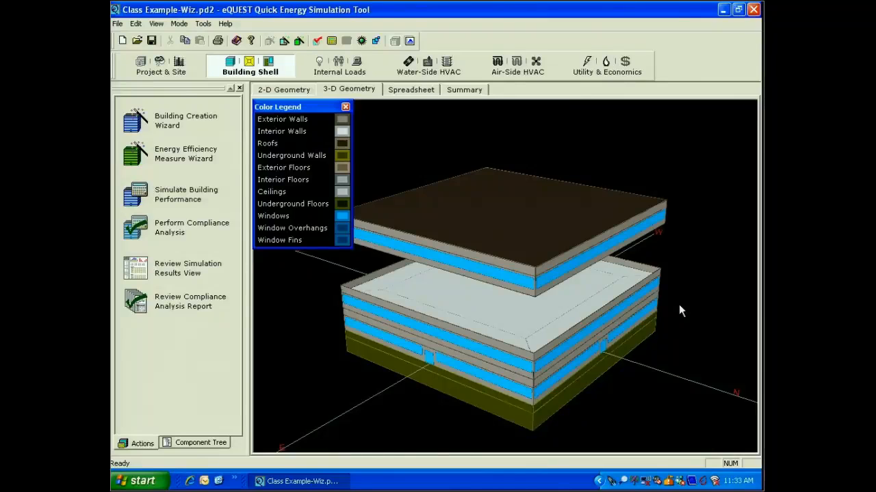
drag(680, 306, 693, 260)
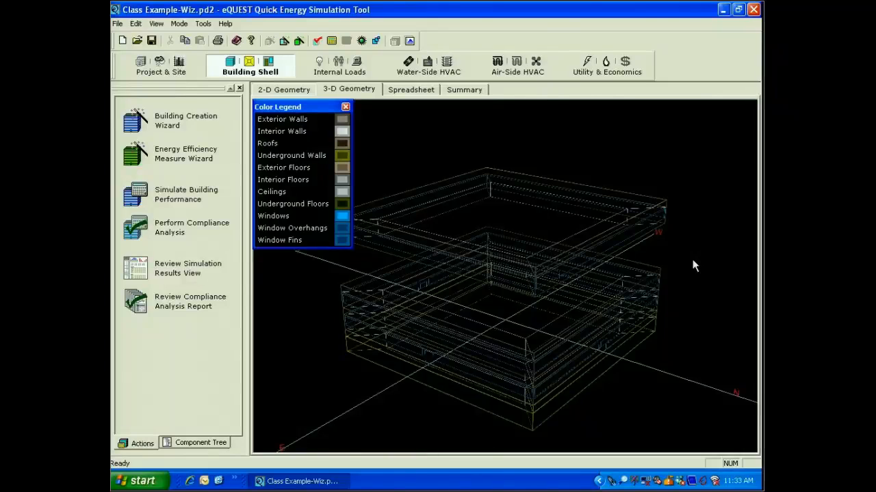
drag(692, 259, 448, 234)
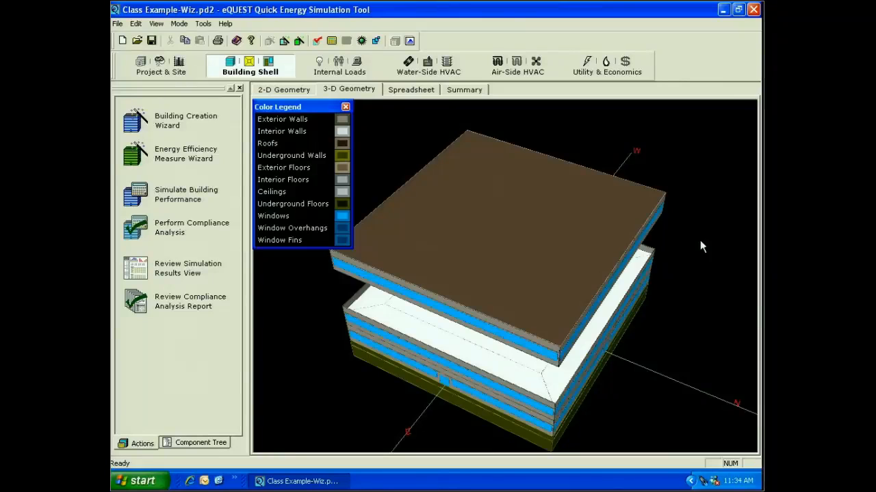
- Save the changes to Class Example-Wiz.pd2 and try to enter the Building Creation Wizard
drag(700, 240, 714, 311)
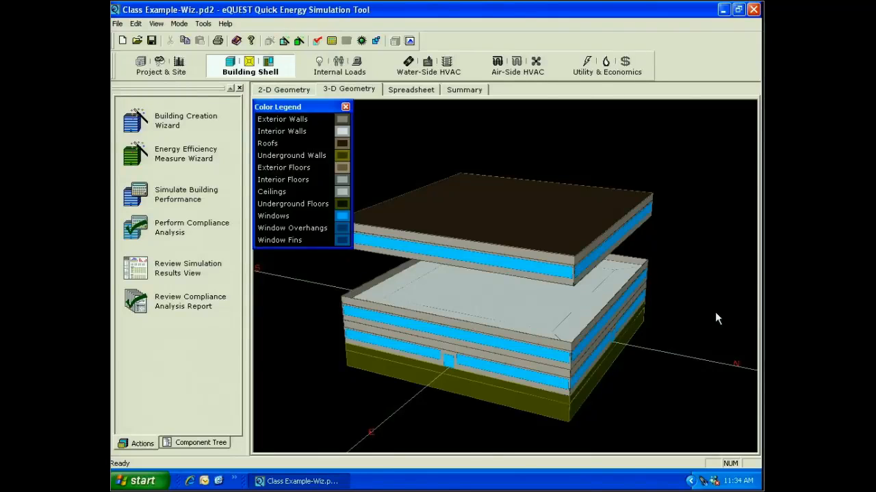
click(144, 122)
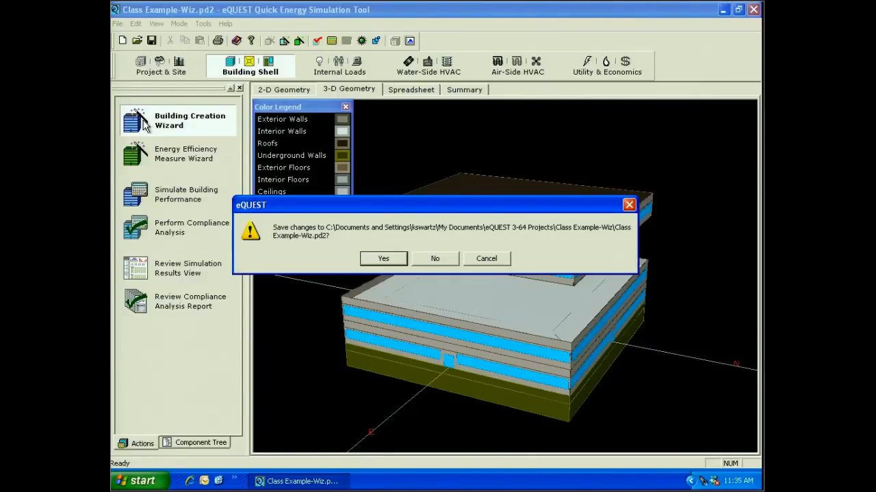
click(383, 258)
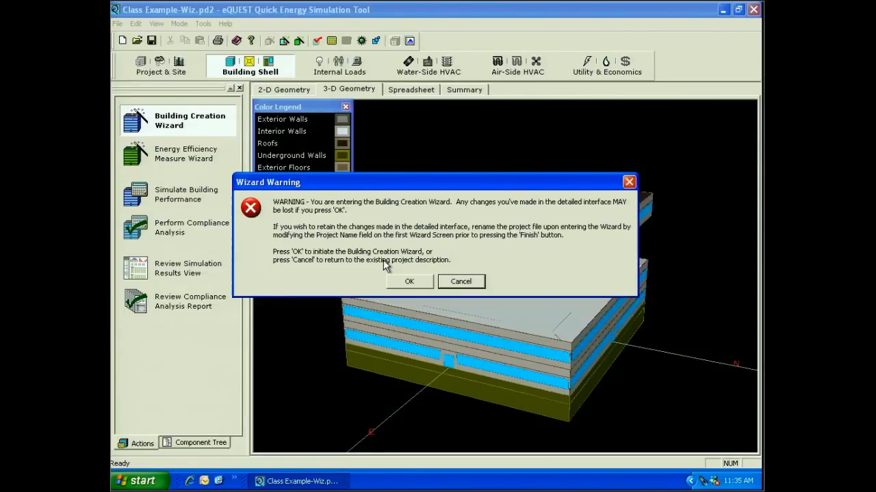
click(407, 281)
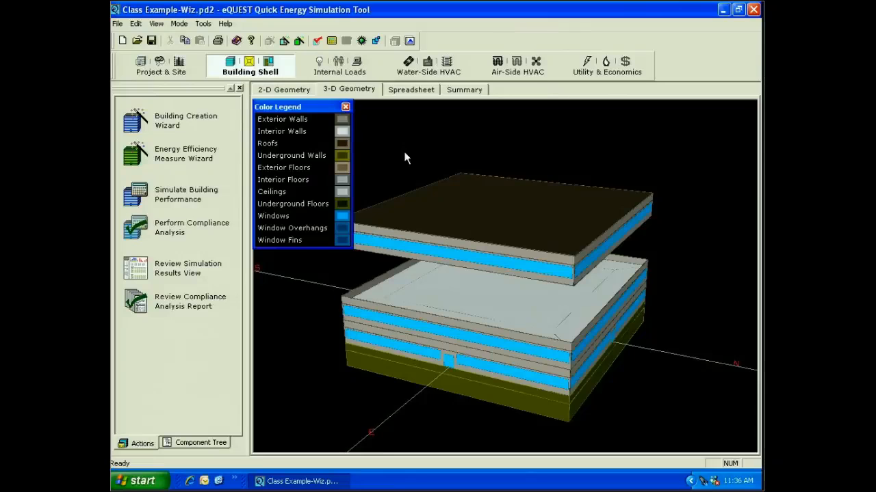
- List the components found at the roof edge and at the north-side windows of the 3-D building model
click(566, 235)
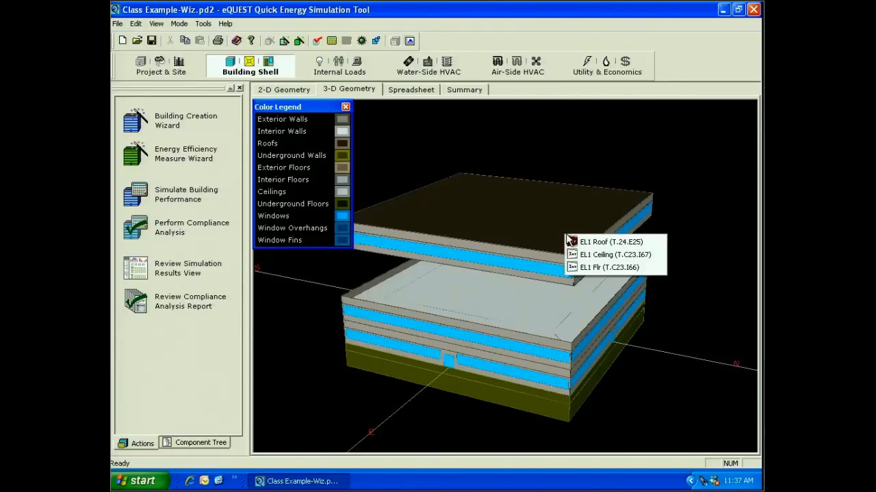
click(588, 267)
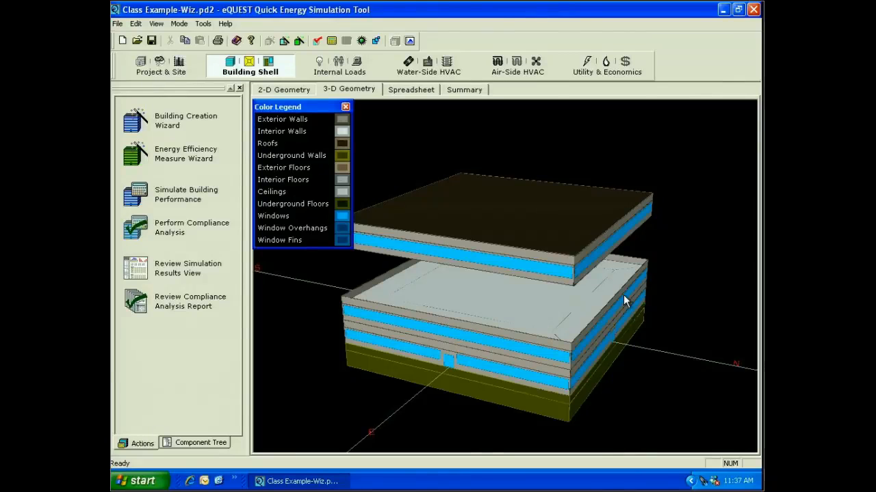
click(627, 294)
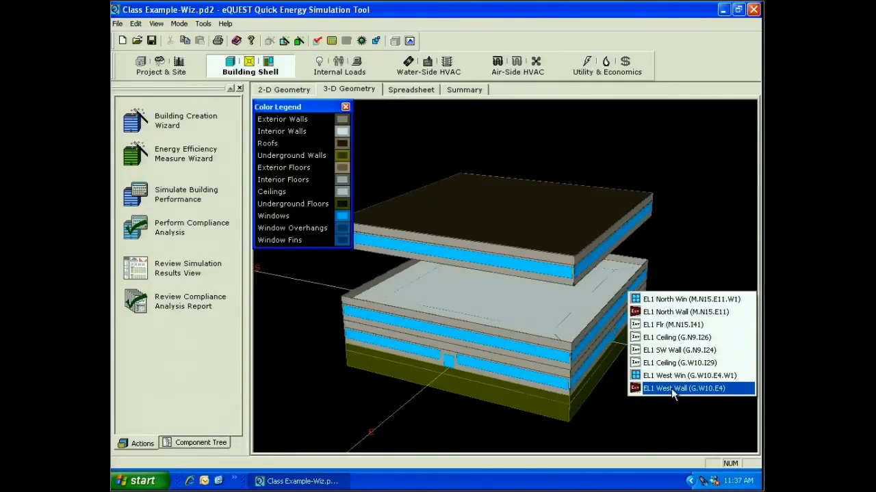
click(565, 361)
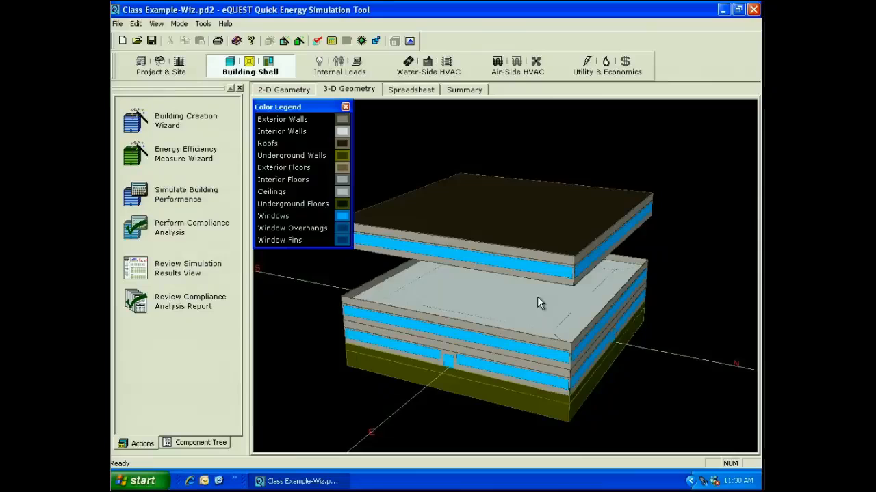
- Enter the Building Creation Wizard, accepting its warning, and open the Building Footprint screen of the Office Tower shell
click(148, 124)
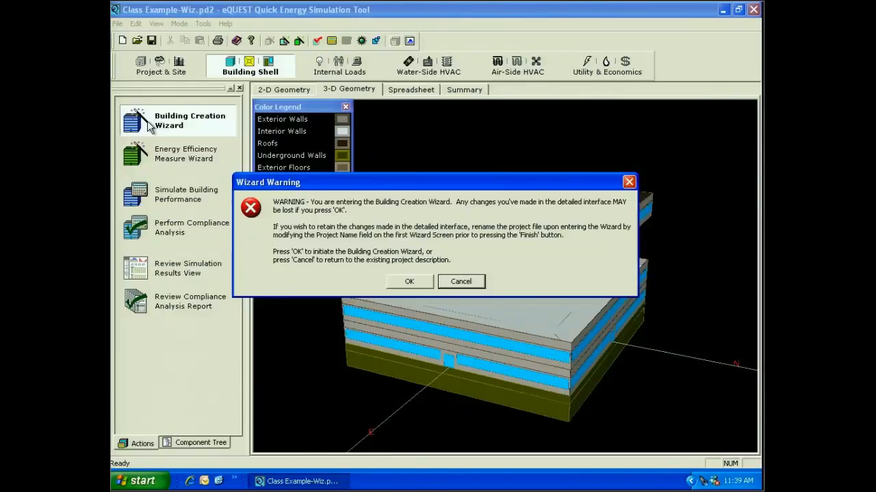
drag(445, 188, 481, 189)
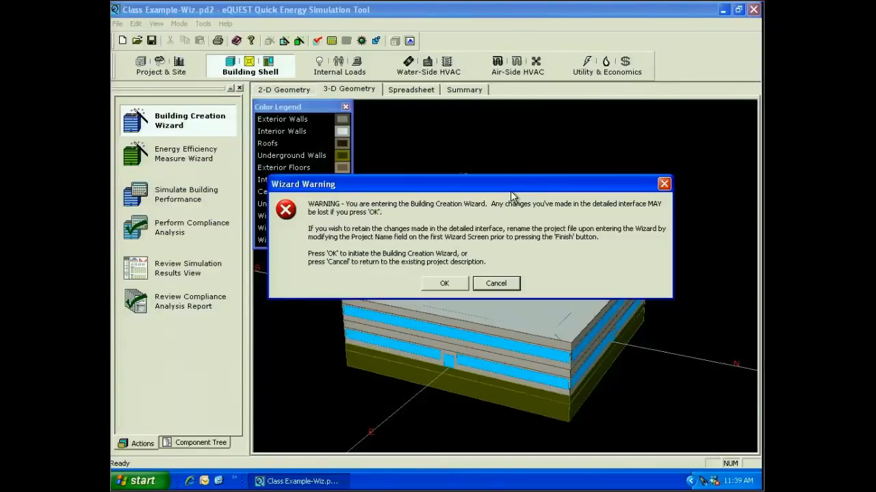
click(443, 284)
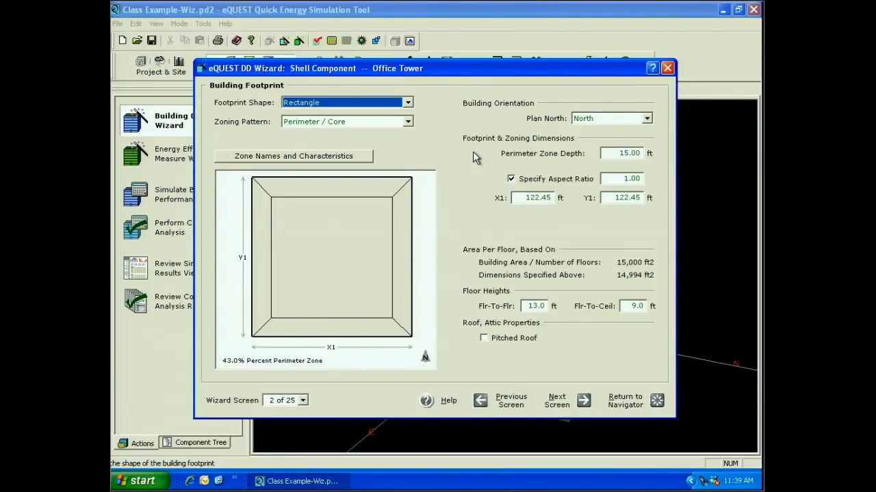
- Try the Triangle and Rectangle Minus Corner footprint shapes, and set the footprint shape back to Rectangle
click(408, 103)
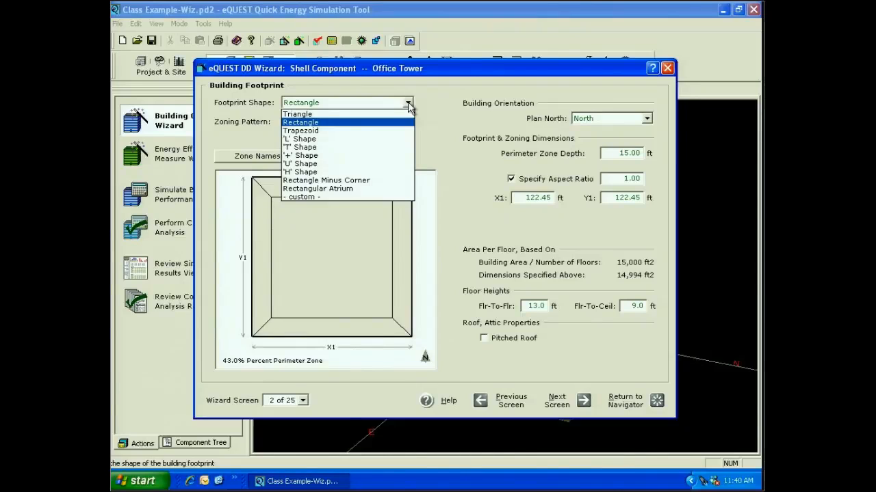
click(405, 113)
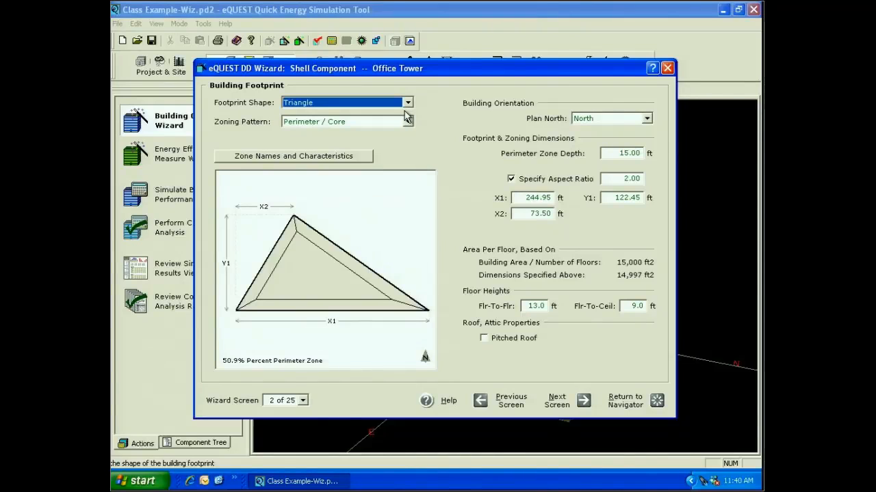
click(407, 103)
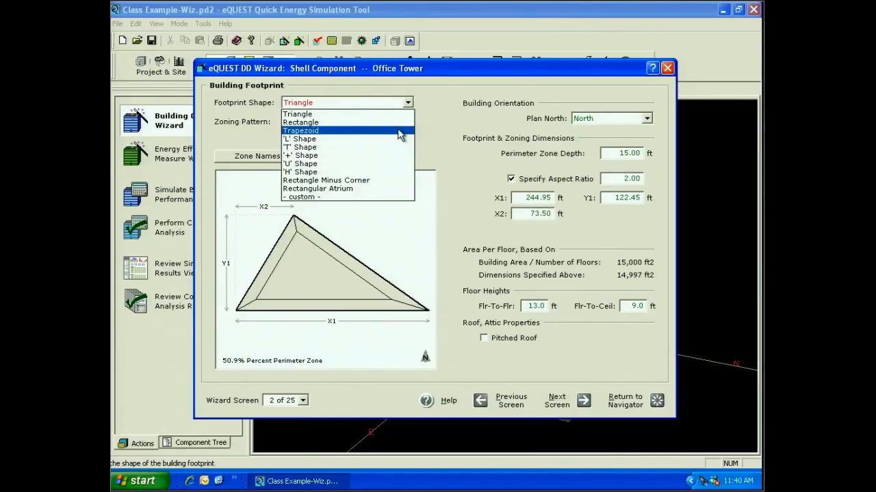
click(374, 180)
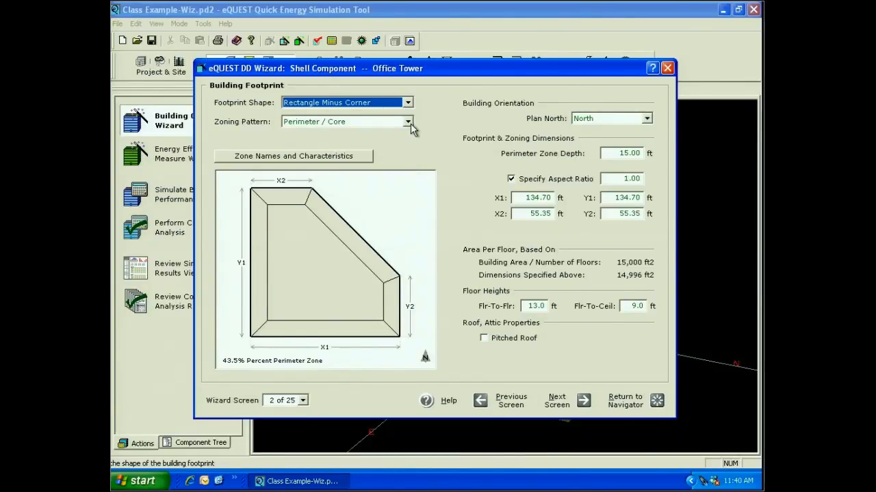
click(408, 103)
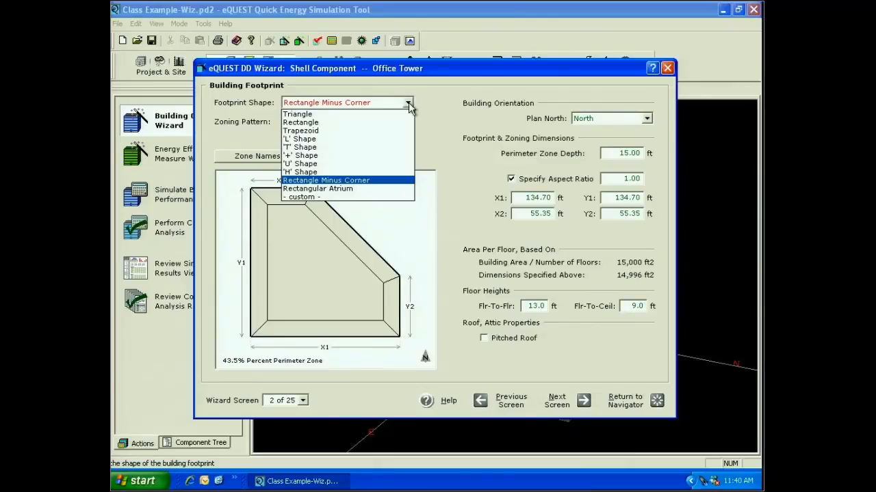
click(395, 122)
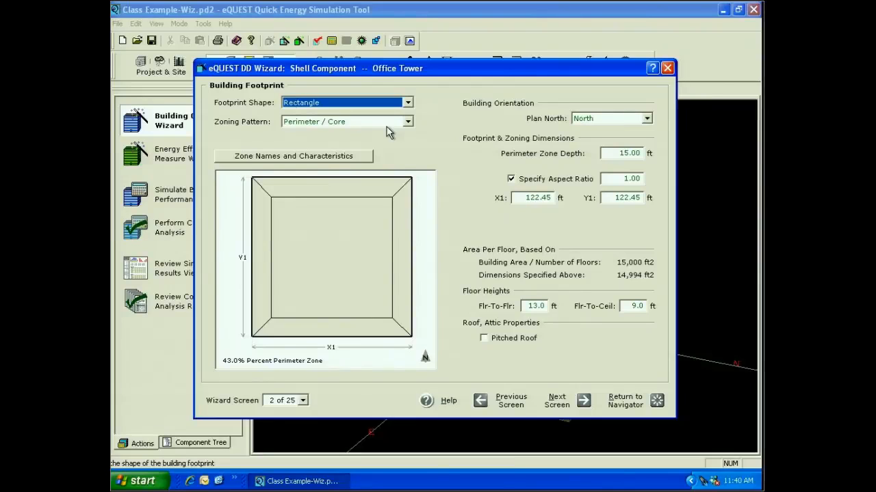
- Try North West as the plan north orientation, and restore the field's default
click(646, 120)
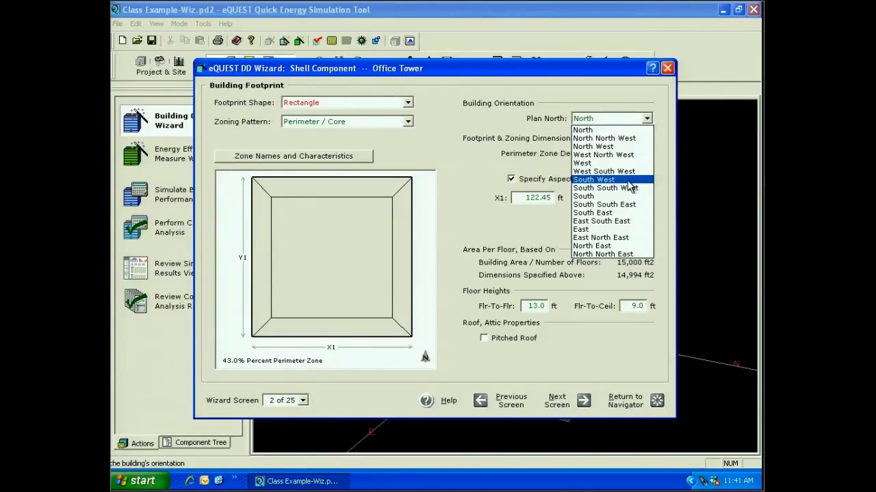
click(627, 148)
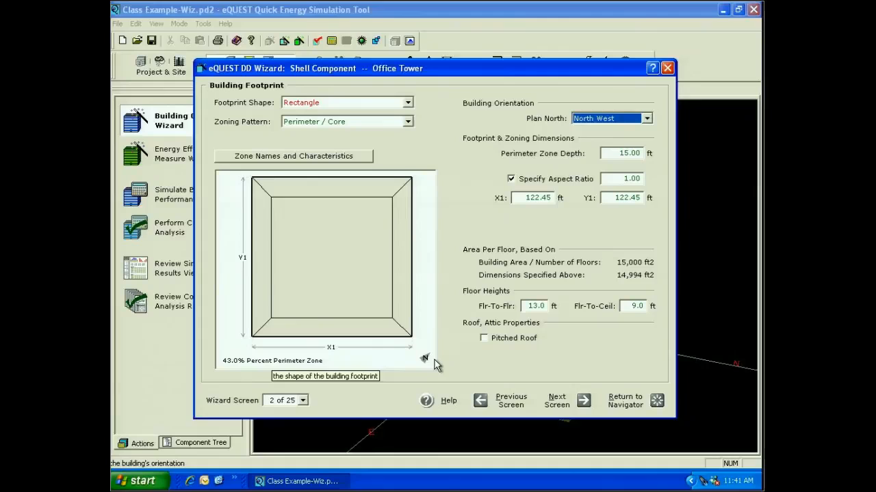
right_click(610, 121)
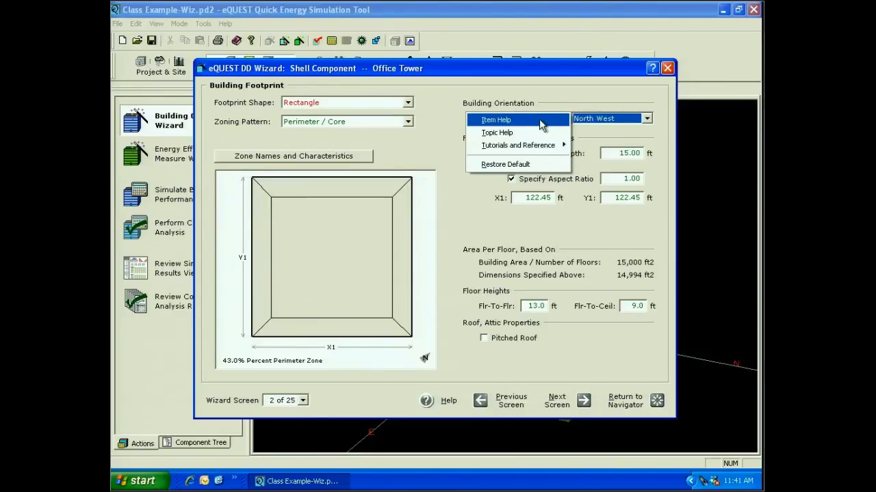
click(520, 164)
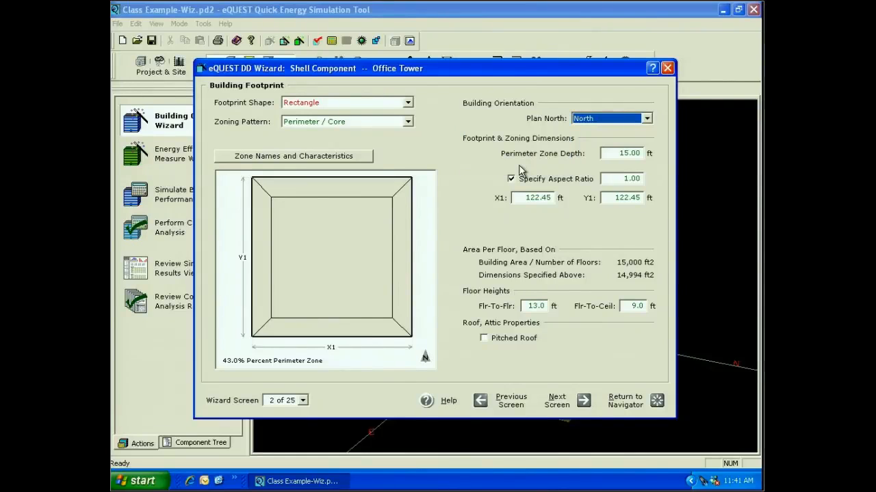
- Set the footprint's perimeter zone depth to 25 ft and its aspect ratio to 2
double_click(625, 153)
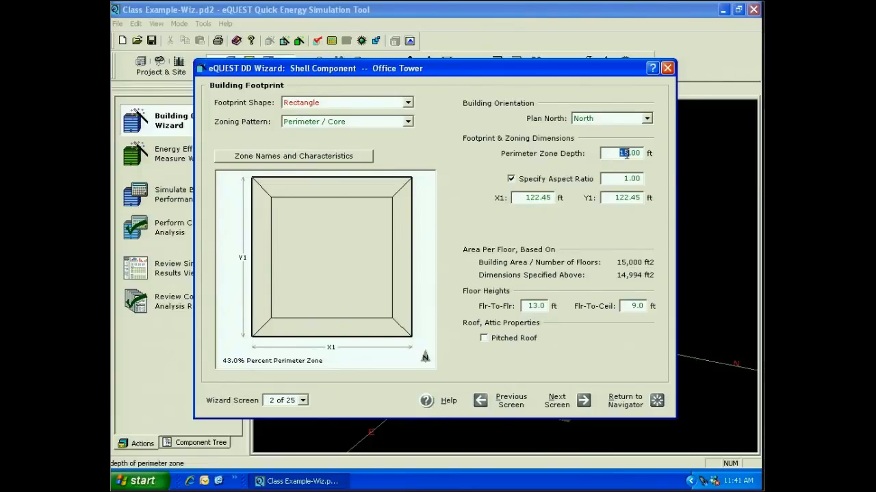
text(25)
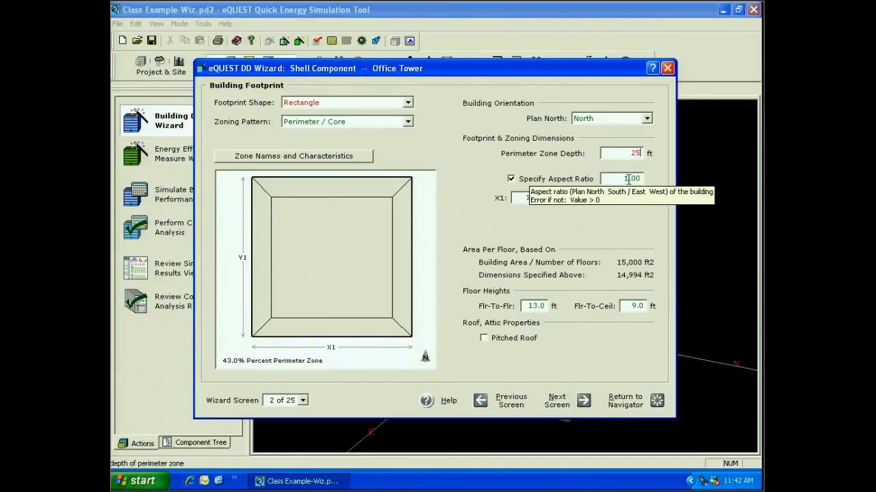
click(628, 180)
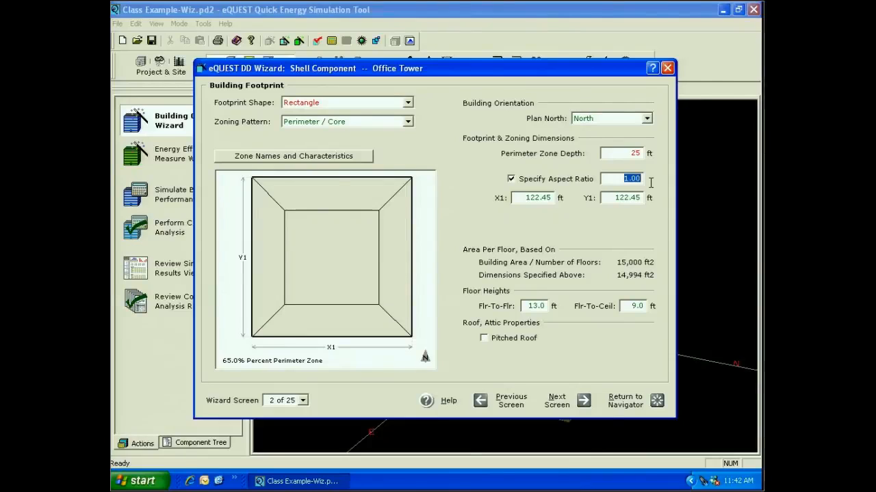
text(2)
drag(628, 199, 613, 199)
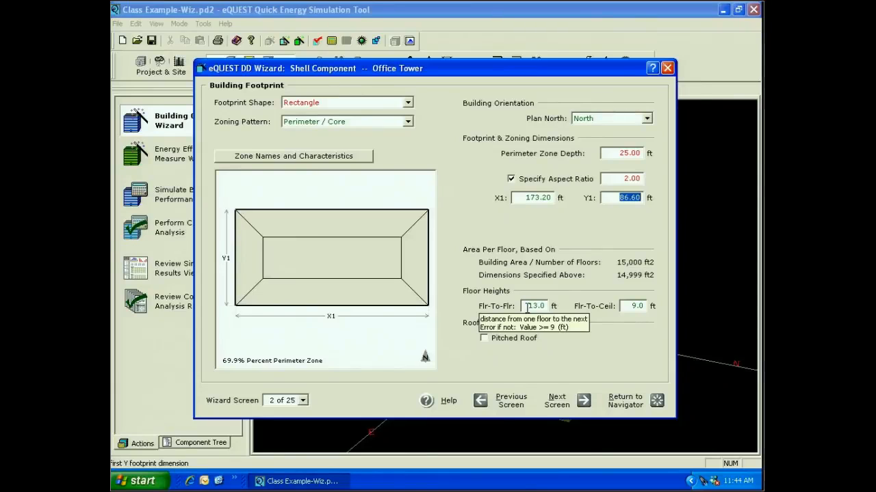
- Set the floor-to-ceiling height to 8 ft, and switch the Pitched Roof option on and off again
click(628, 307)
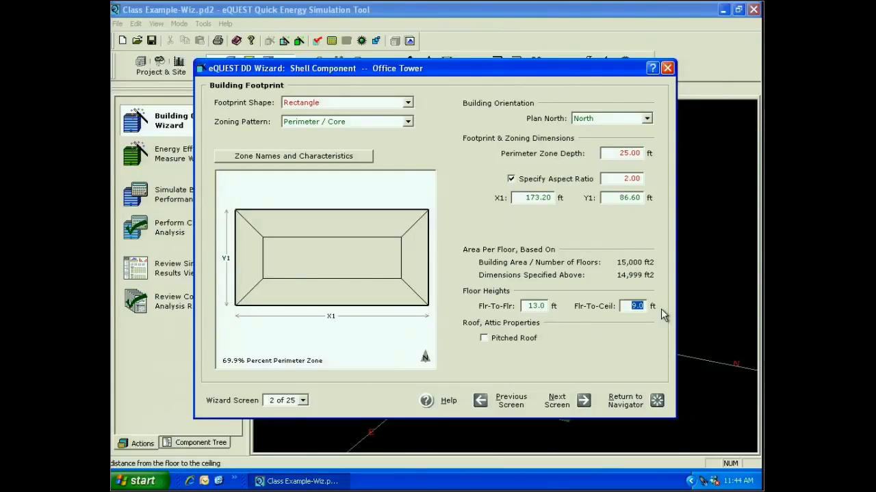
text(8)
click(484, 338)
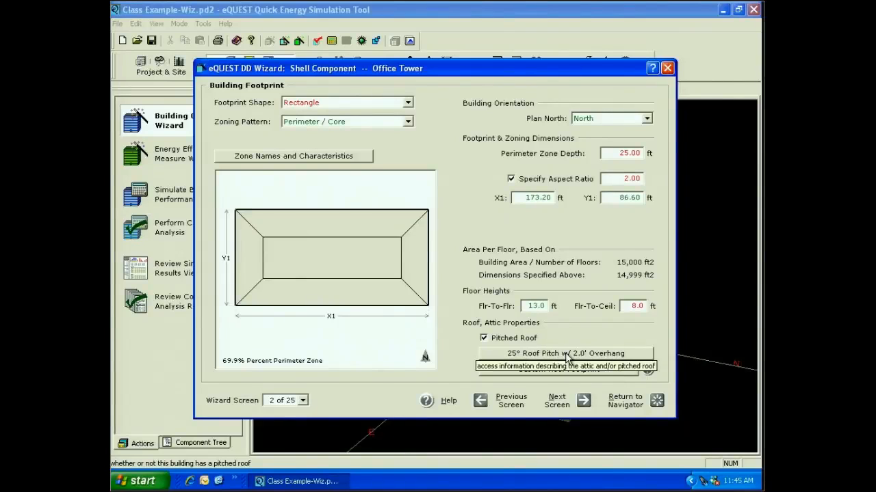
click(484, 338)
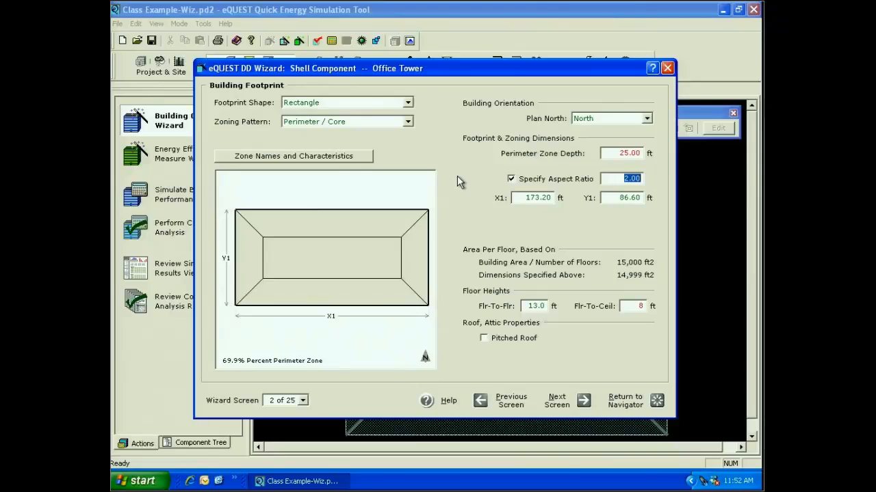
- Switch the footprint shape to custom, starting from a 250 by 250 blank slate with an imported CAD file as background
click(408, 104)
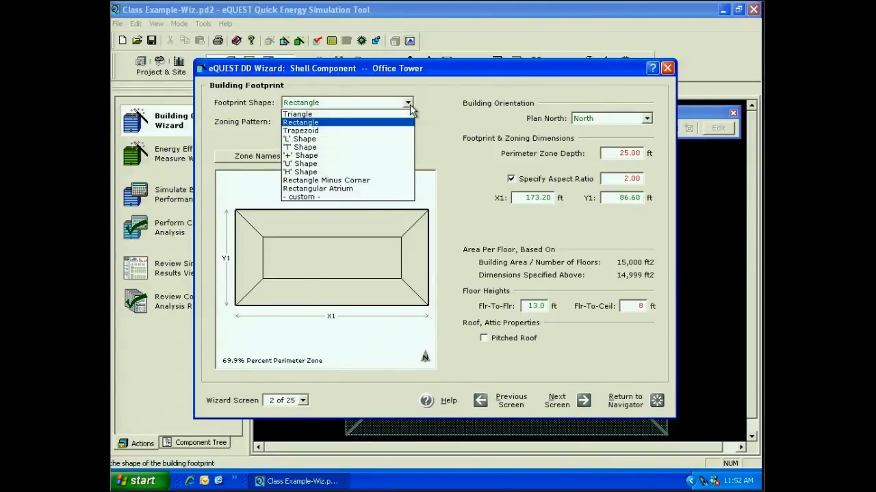
click(380, 197)
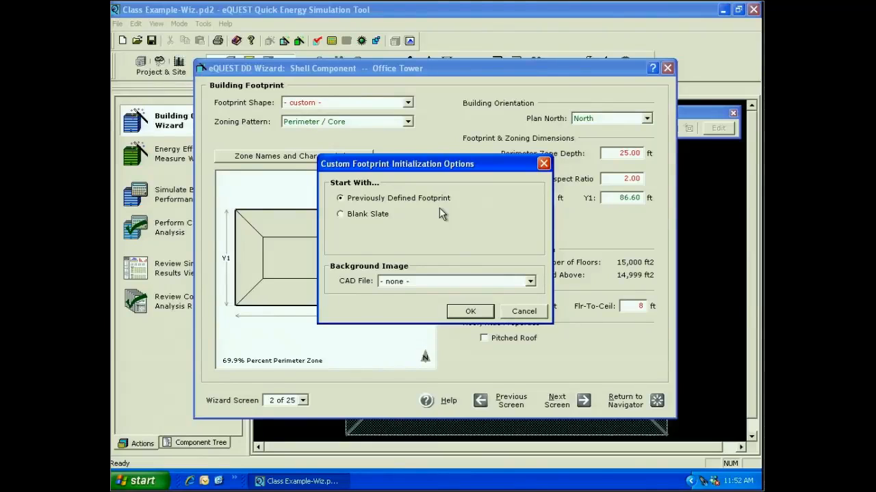
click(340, 214)
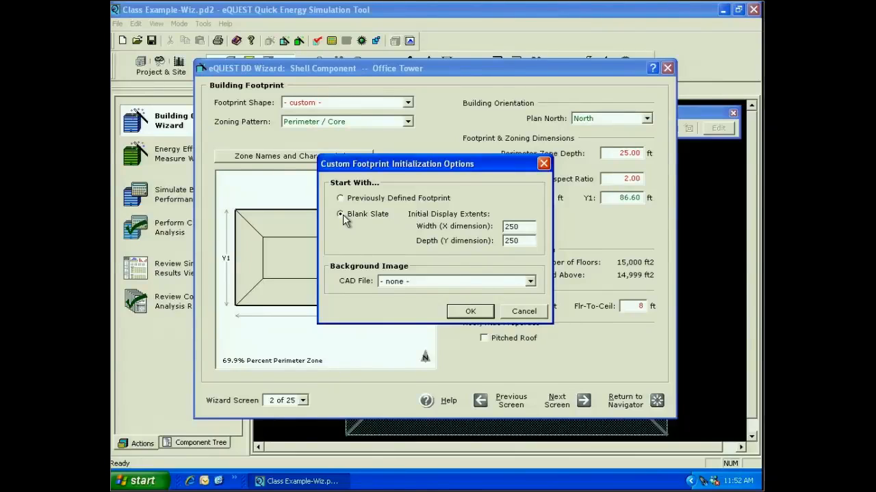
click(530, 282)
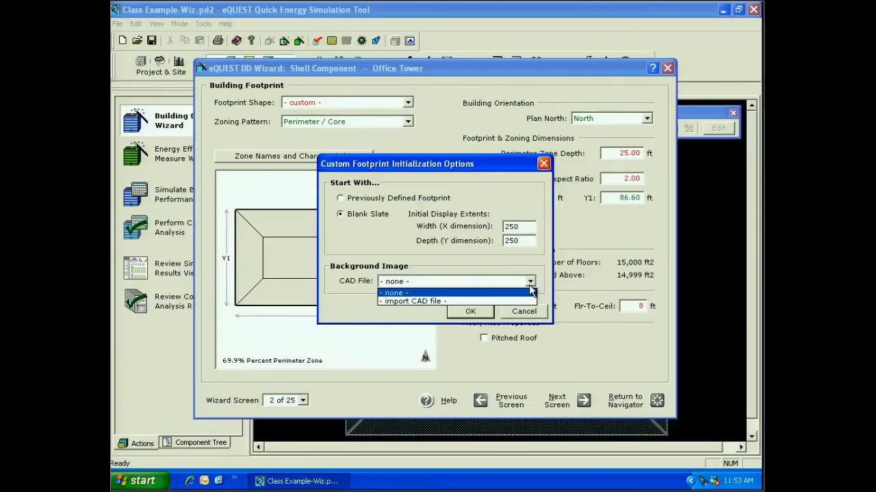
click(510, 301)
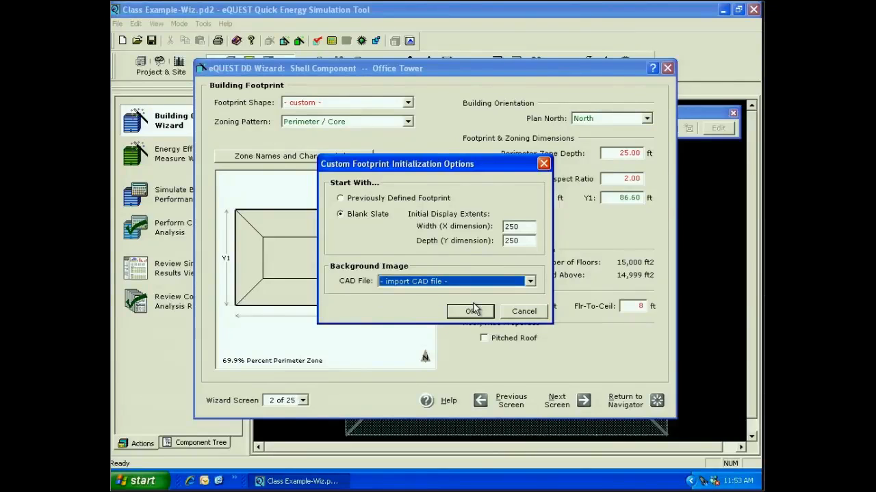
click(474, 309)
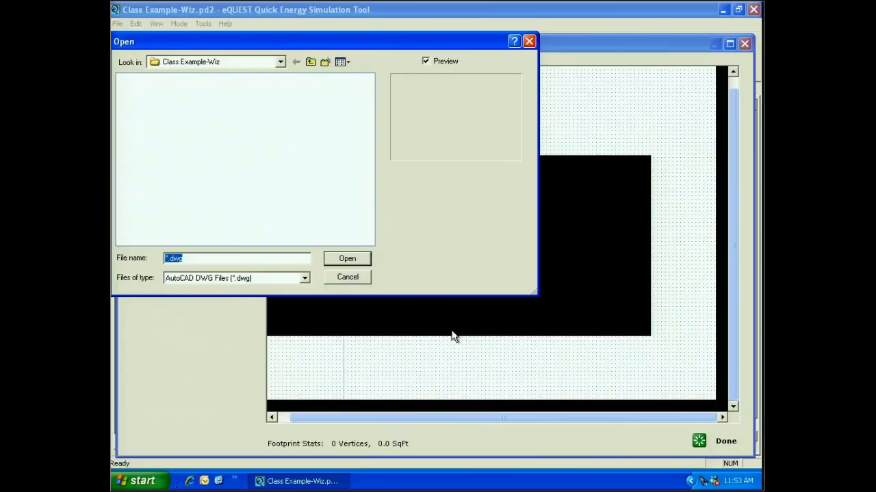
- Load eQUEST Class Example Zones.dwg from My Documents' eQUEST 3-64 Data folder and apply it with 1 CAD unit equal to 1 inch
click(280, 62)
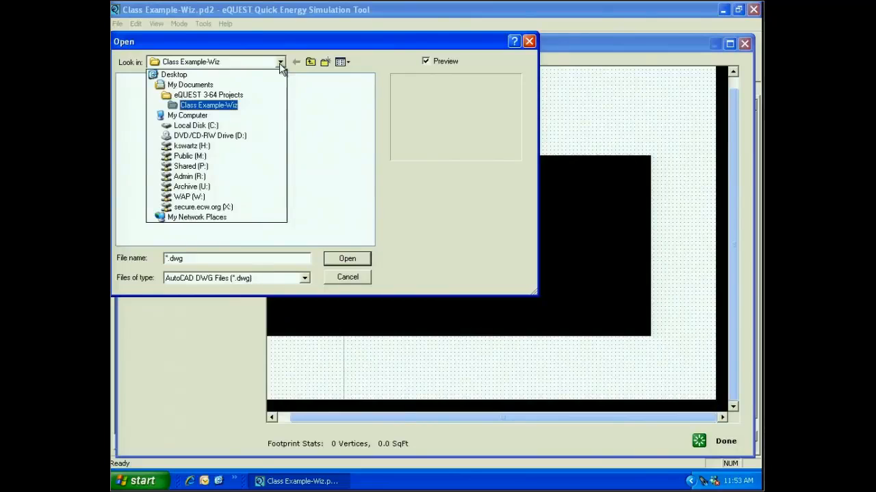
click(195, 85)
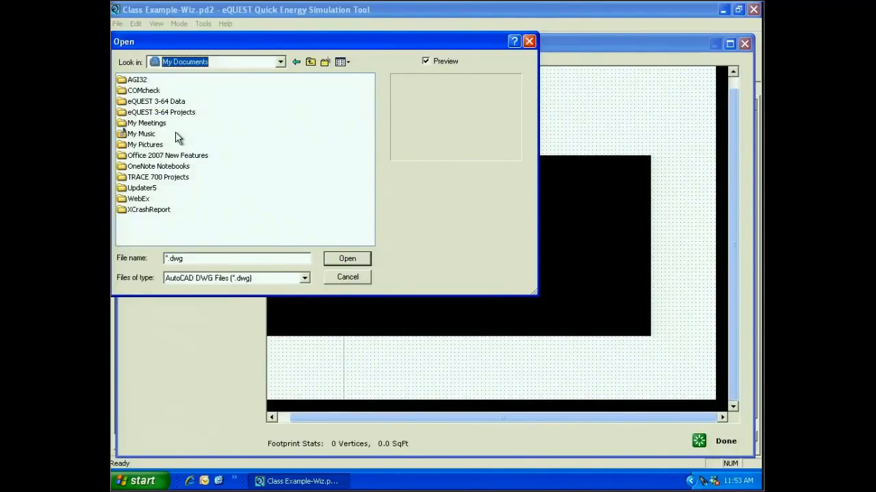
double_click(156, 101)
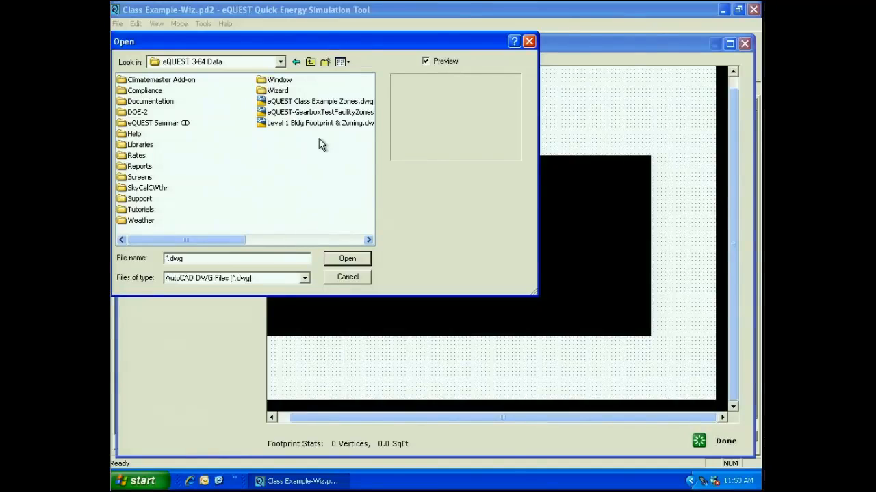
double_click(318, 101)
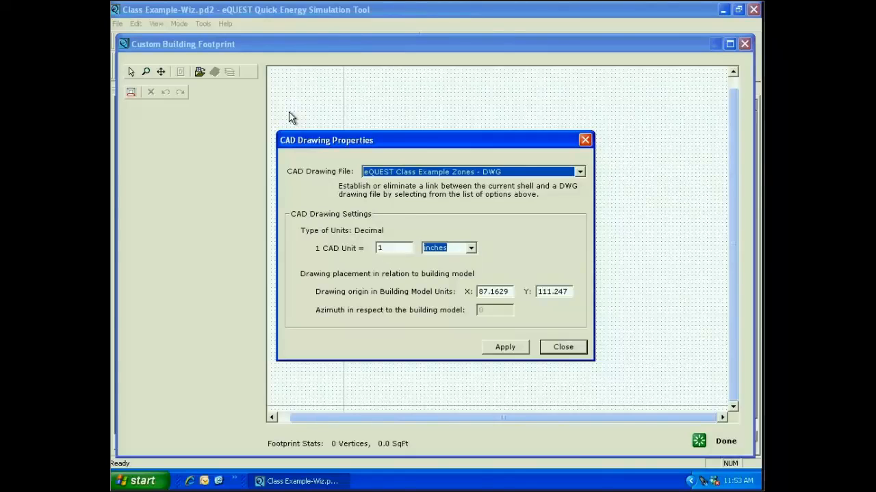
click(525, 351)
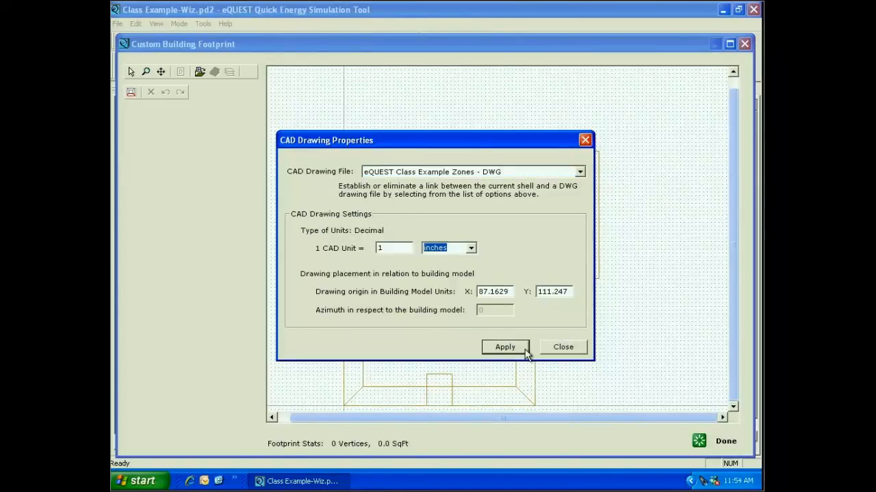
click(563, 347)
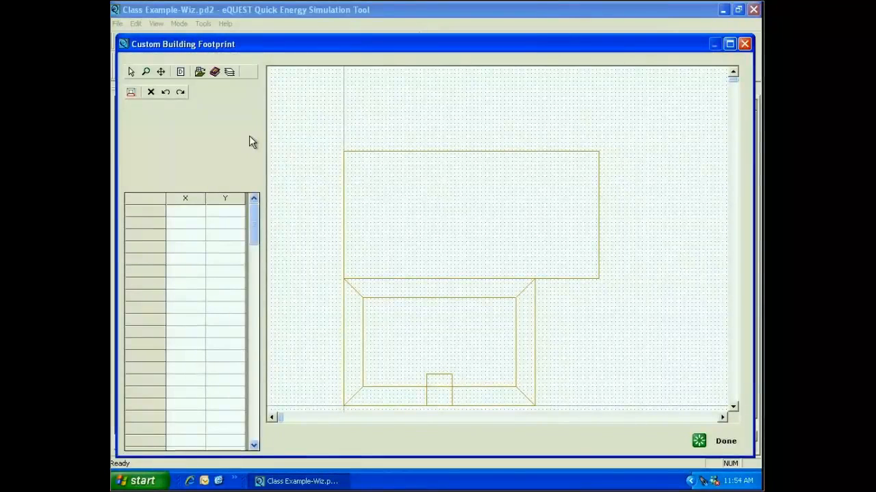
- Set the grid resolution to 20 ft, CAD and polygon vertex snap ranges to 2 and 1 ft, and grid snap priority to No Snap
click(130, 92)
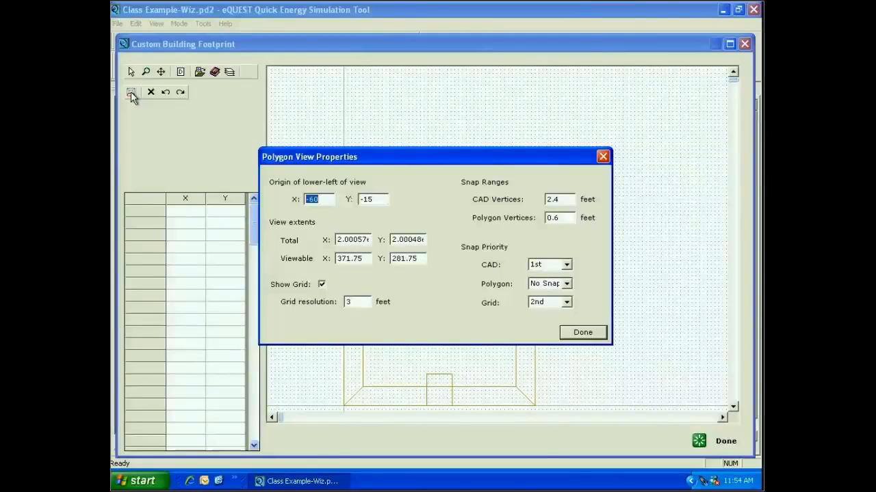
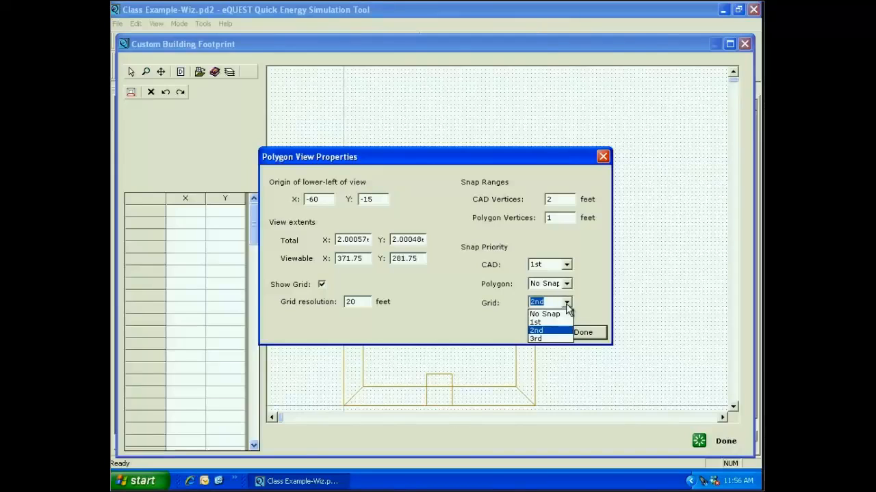
click(547, 314)
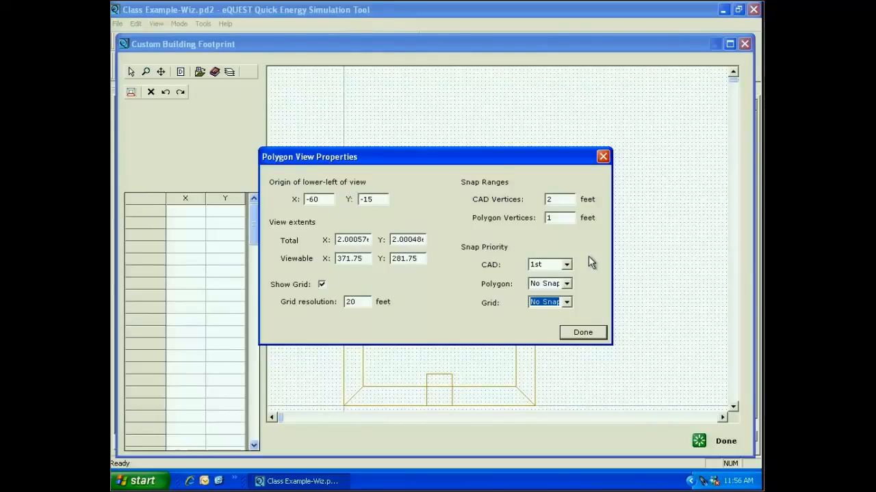
click(583, 332)
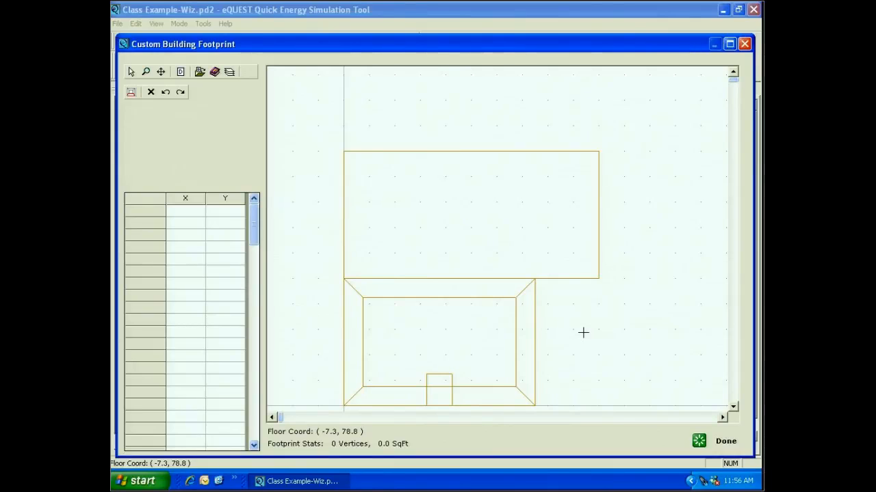
- Zoom and pan the CAD drawing until the lower block with its perimeter and core zones fills the view
click(131, 73)
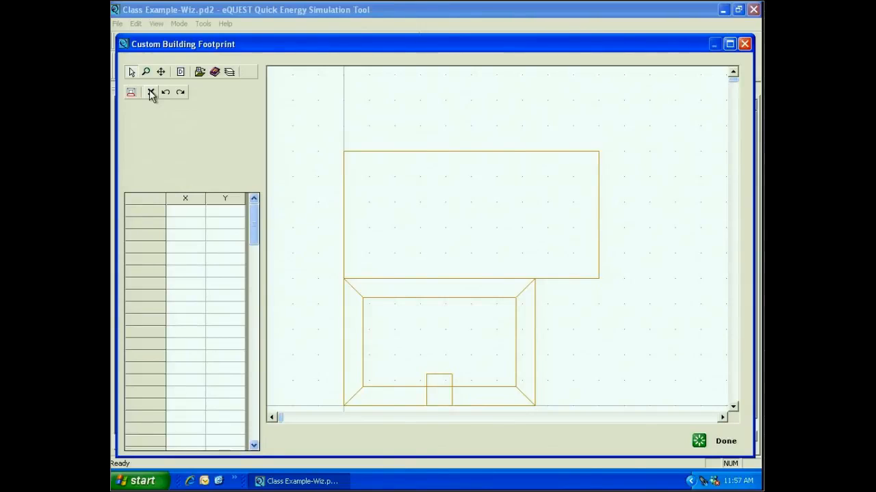
click(146, 71)
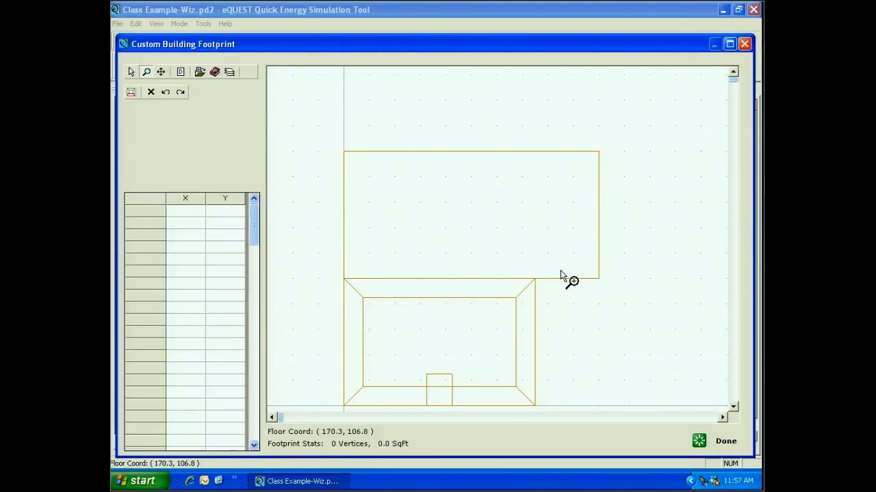
drag(612, 259, 611, 415)
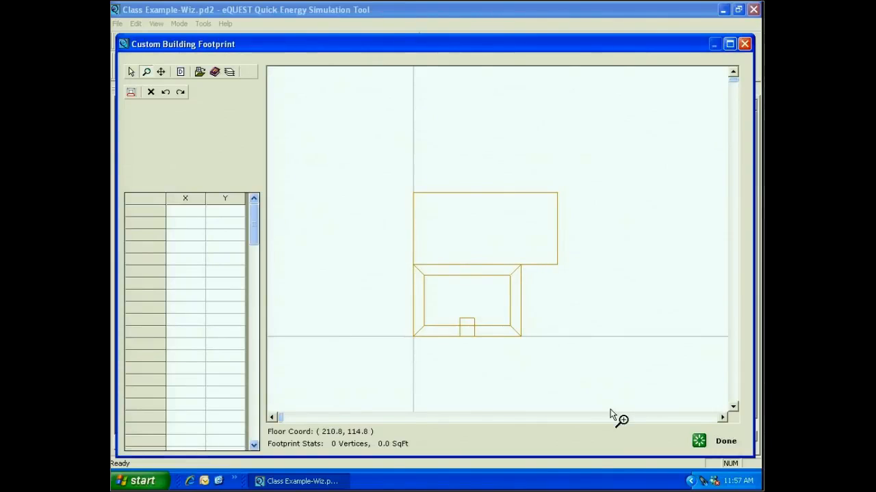
mouse_move(611, 410)
mouse_down()
mouse_move(598, 130)
mouse_move(586, 295)
mouse_up()
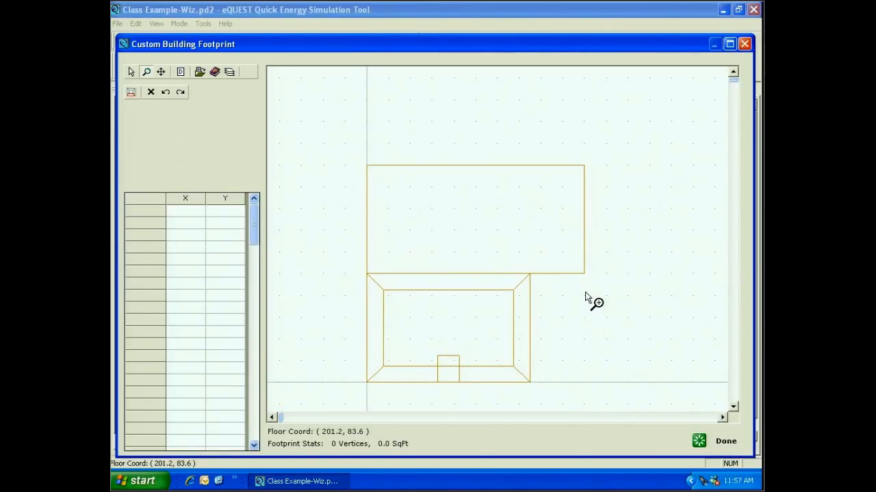
click(161, 74)
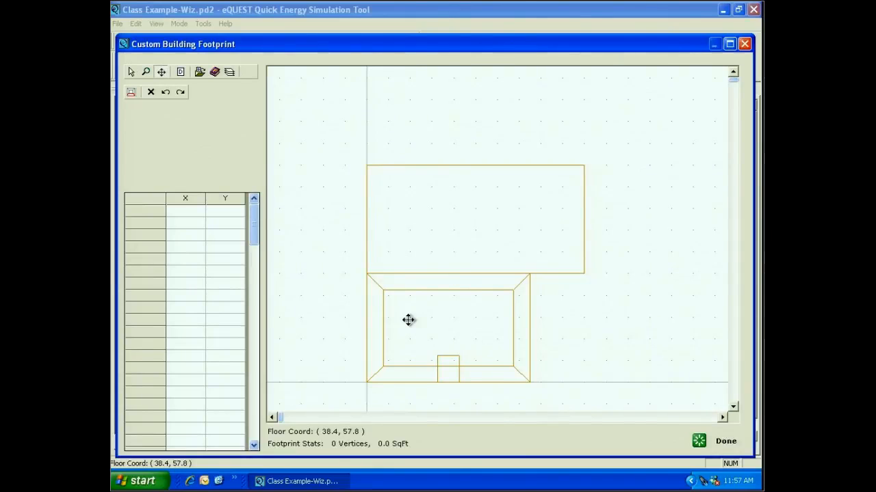
drag(408, 320, 475, 258)
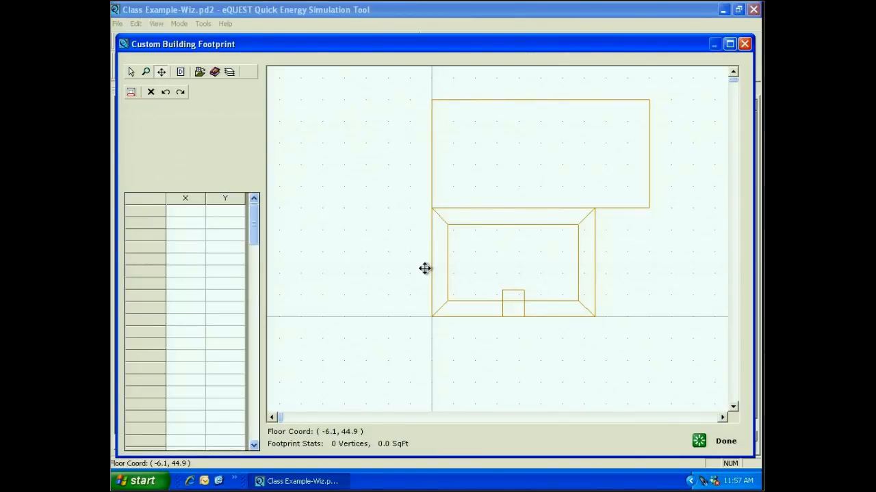
click(146, 71)
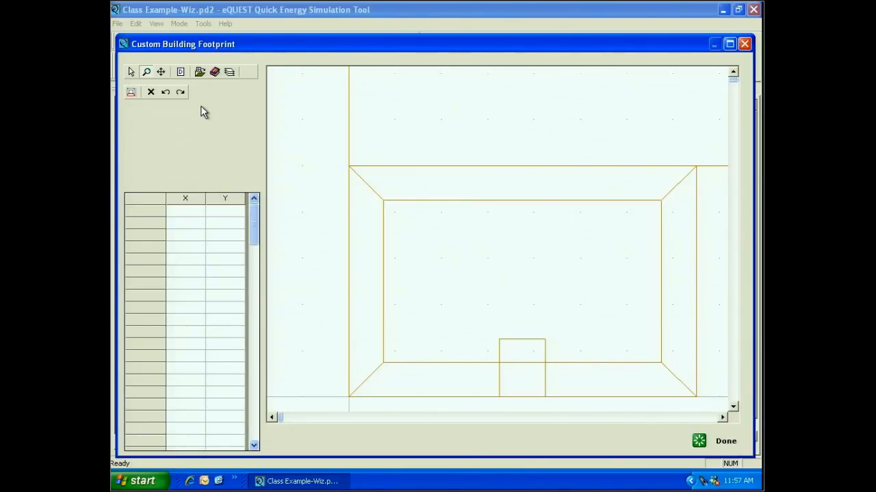
click(180, 73)
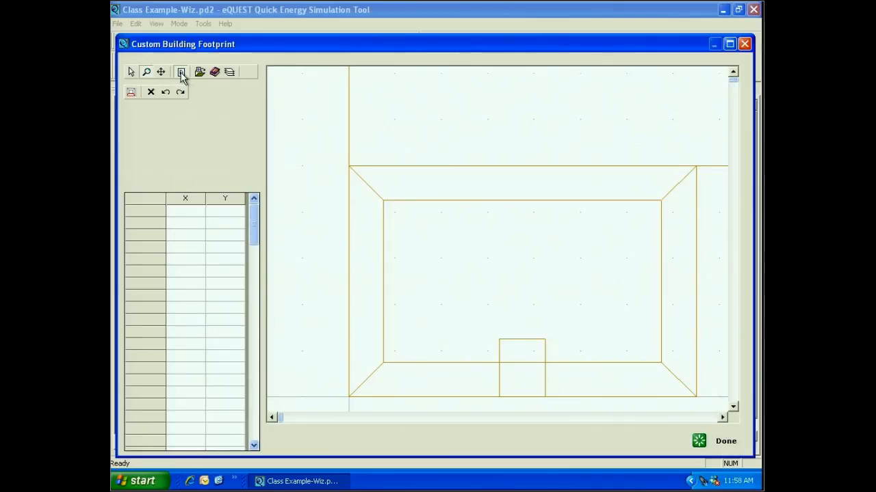
click(181, 73)
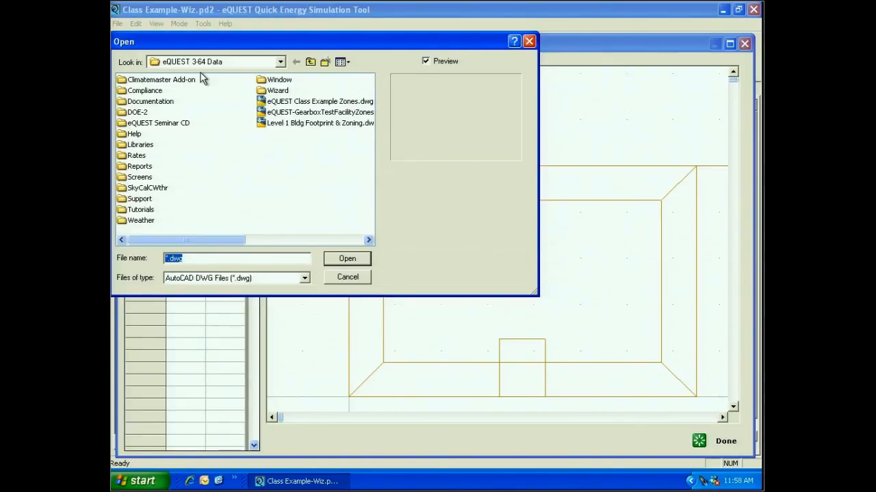
drag(313, 48, 441, 106)
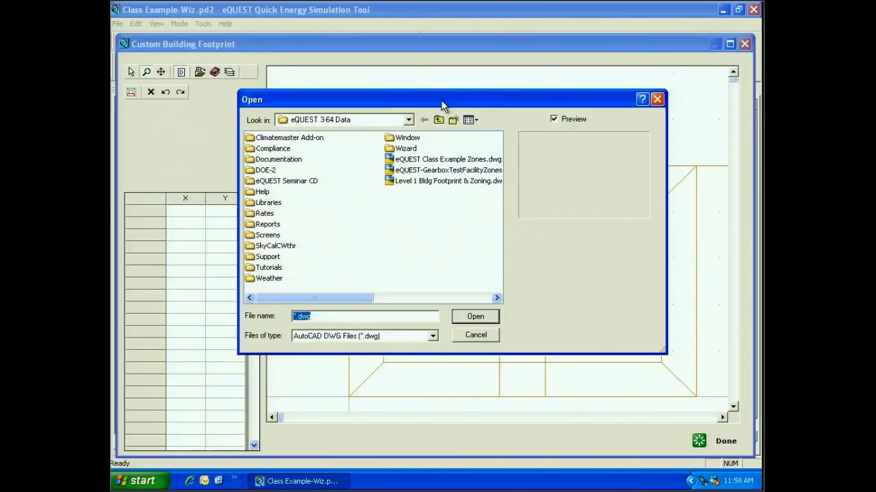
key(Escape)
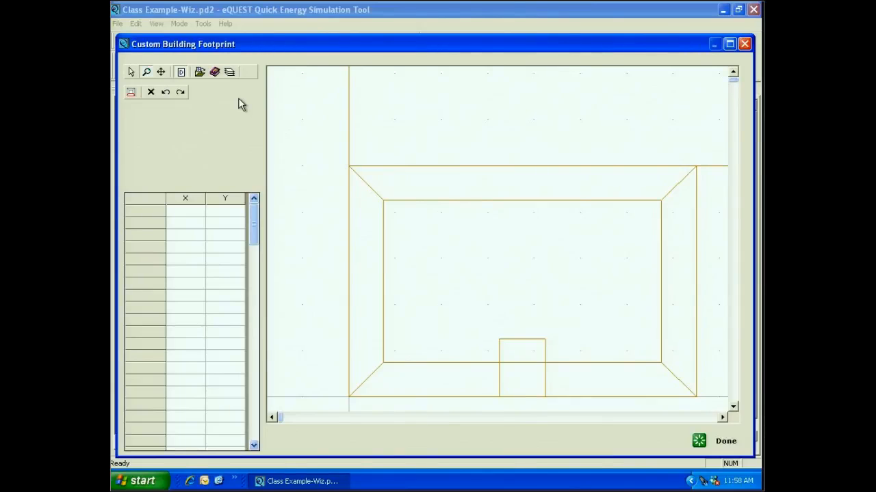
click(214, 72)
click(229, 73)
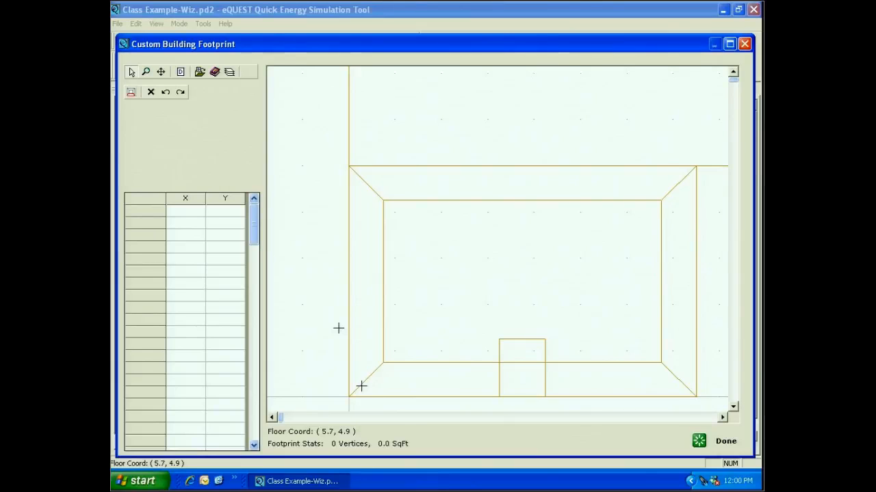
- Trace the lower block's outer outline as the footprint polygon, with vertices at (0, 0), (150, 0), (150, 100) and (0, 100)
click(349, 397)
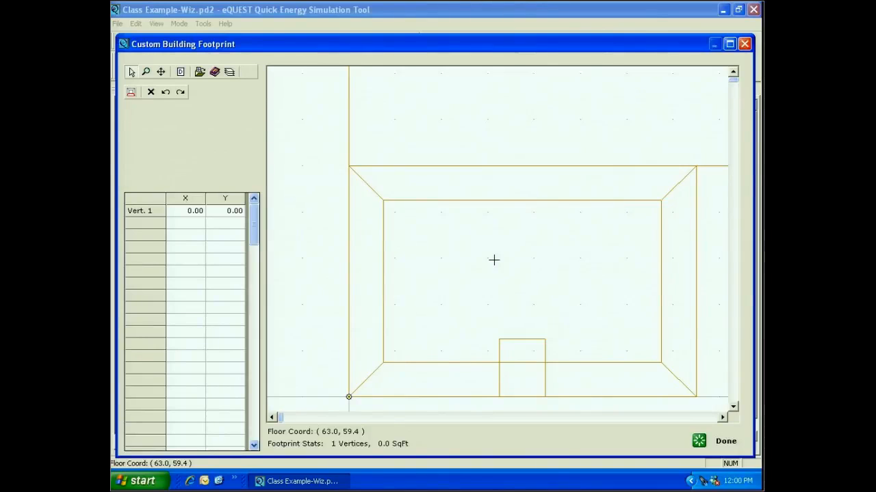
click(382, 362)
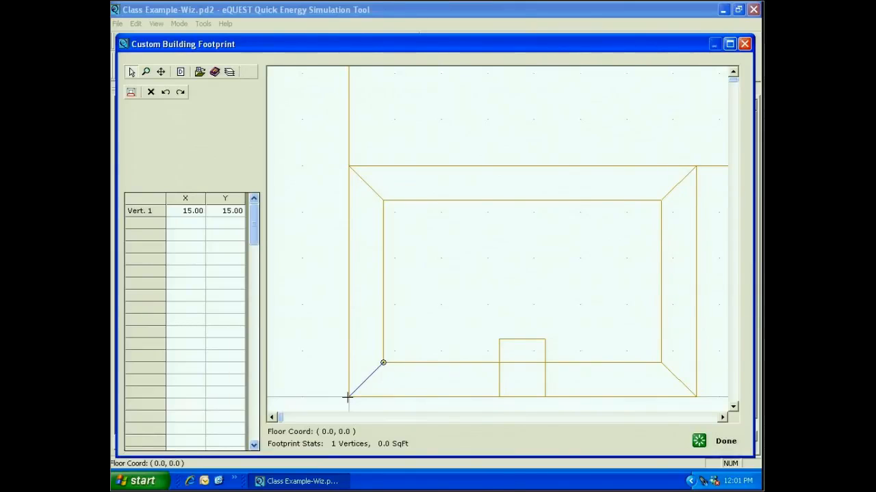
click(348, 397)
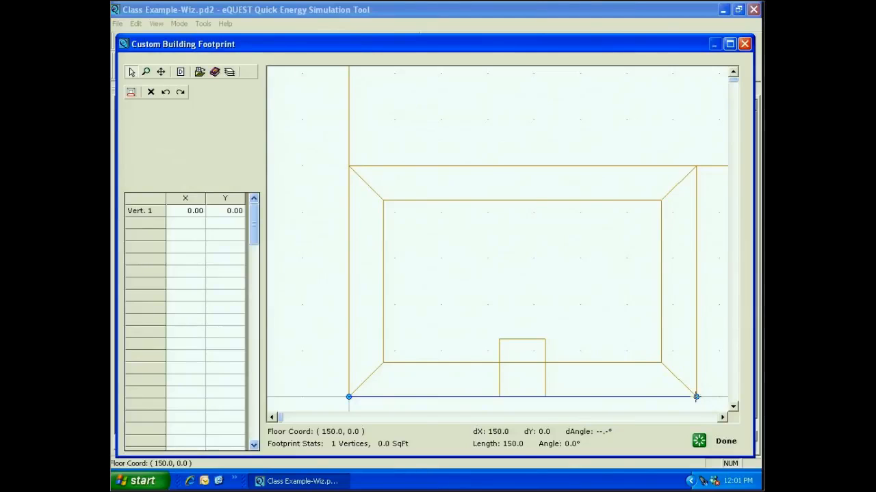
click(695, 396)
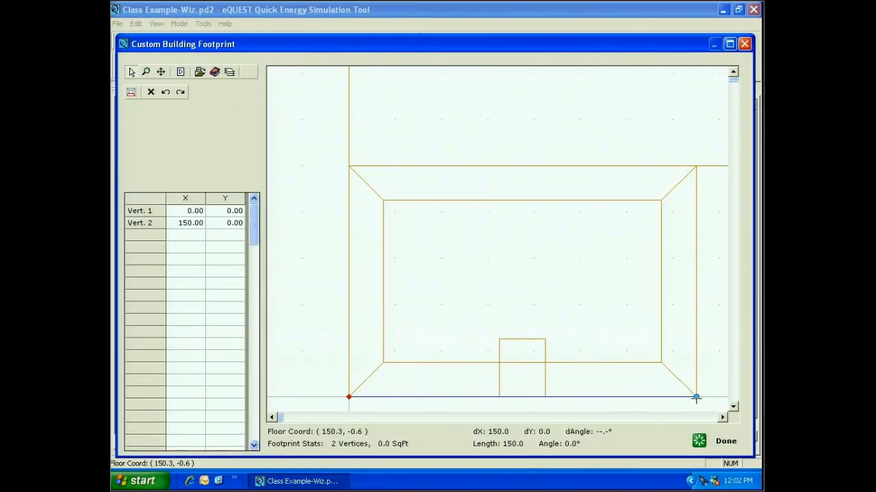
click(696, 397)
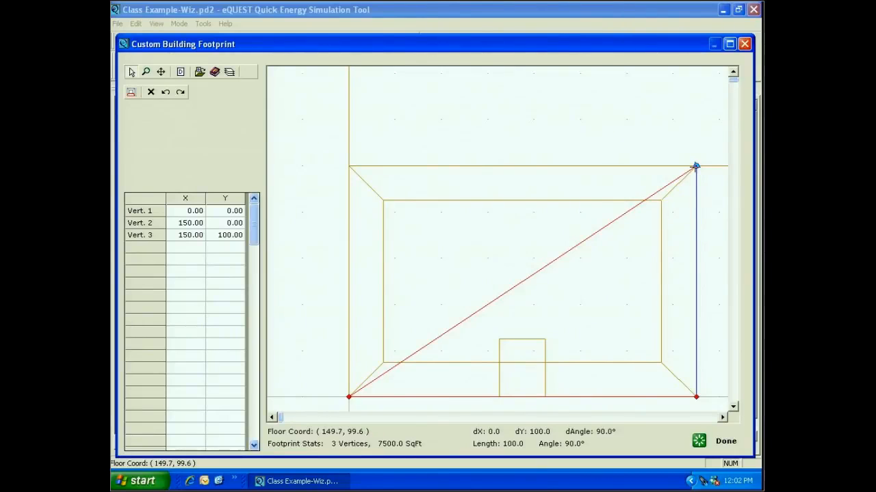
click(349, 167)
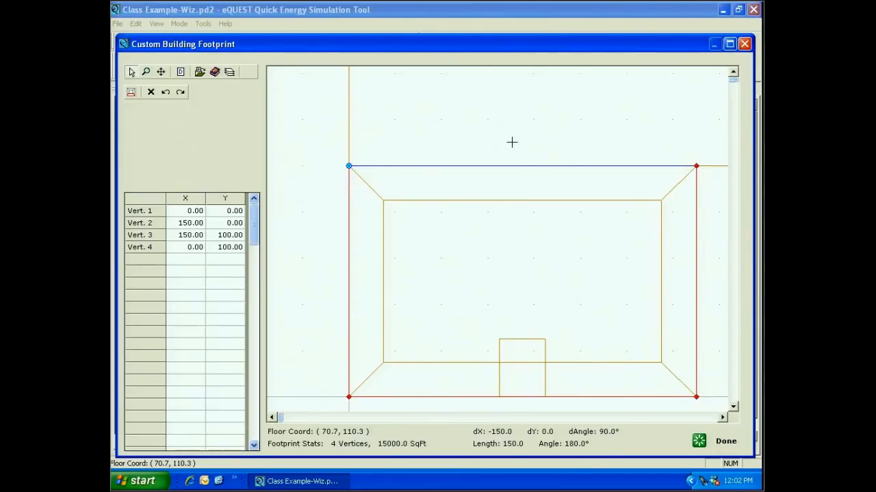
click(193, 224)
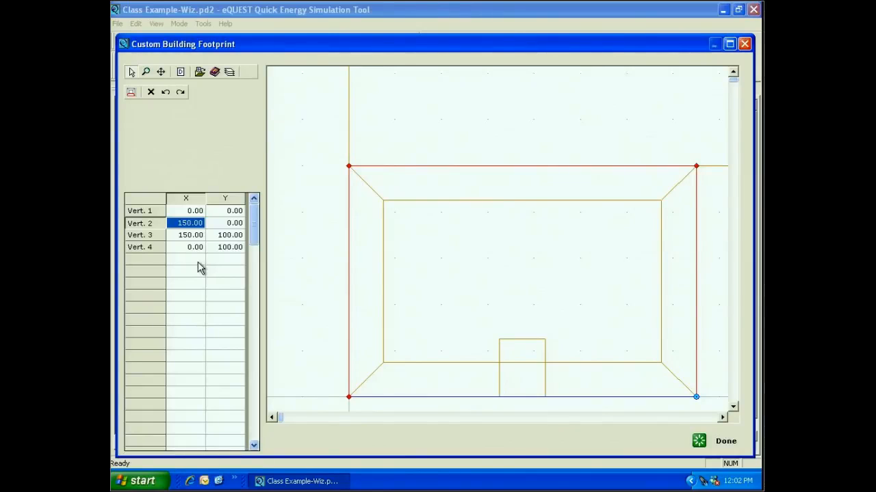
- Try an X coordinate of 149 for footprint vertex 2, and set it back to 150
text(149)
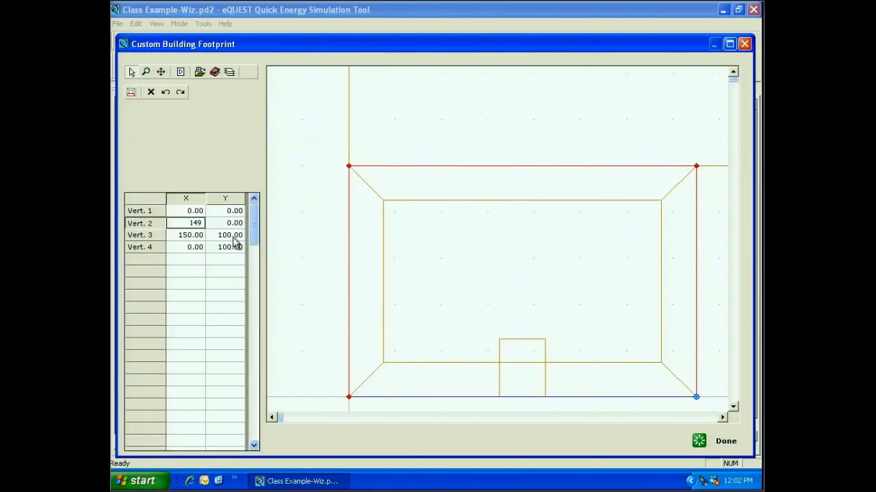
click(233, 236)
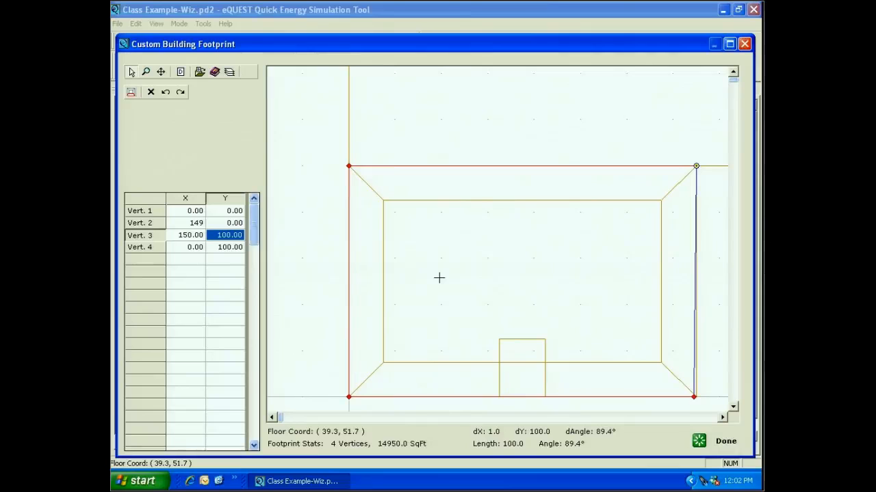
click(194, 223)
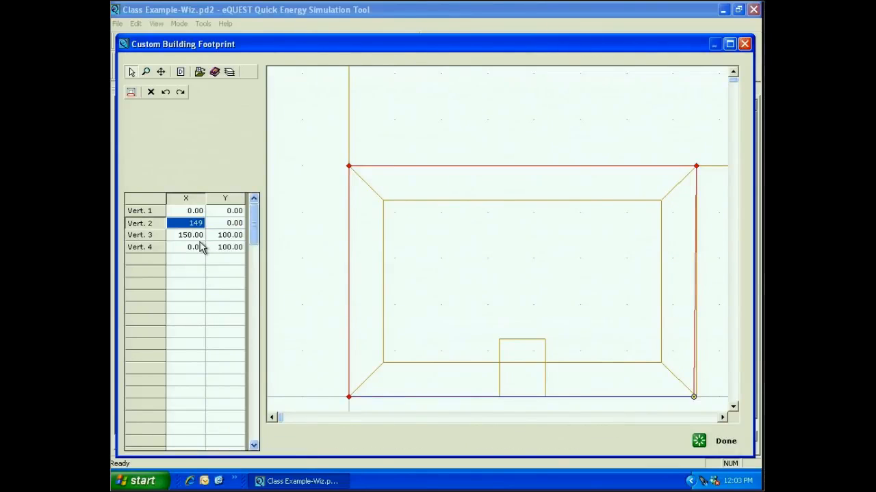
text(150)
click(232, 235)
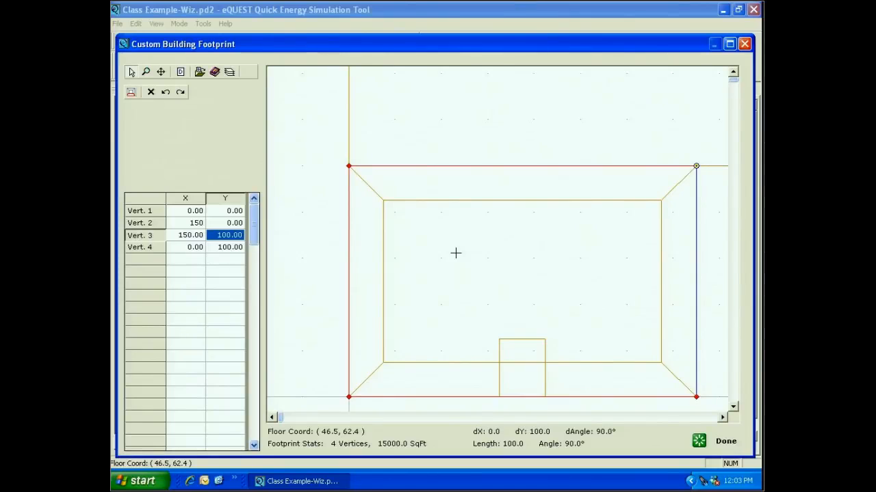
- Save the custom footprint shape changes, and reopen the footprint drawing to check the saved vertices before closing it
click(724, 445)
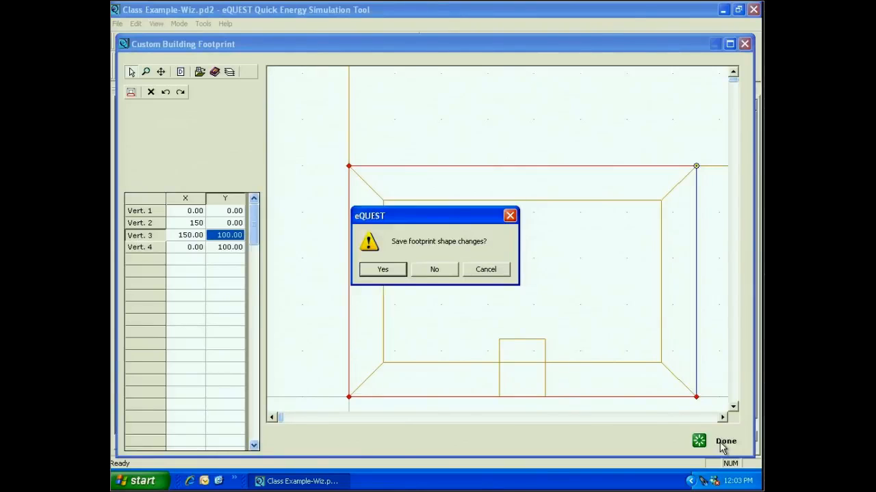
click(382, 270)
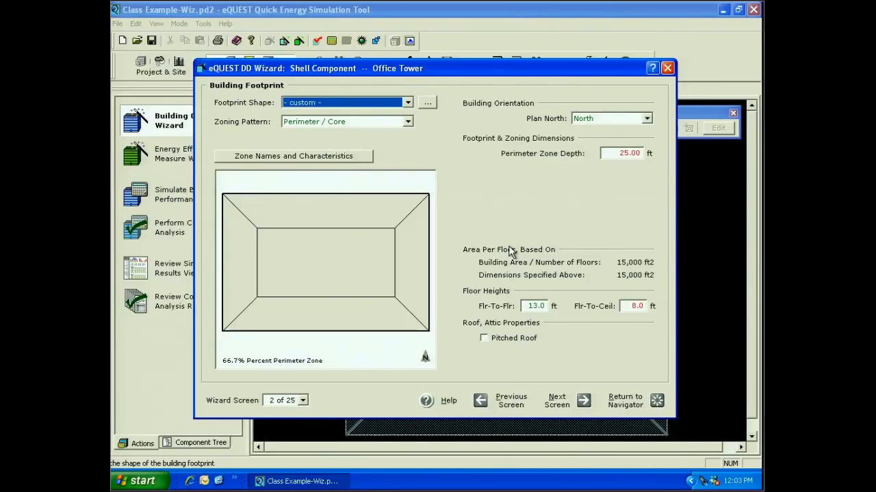
click(428, 102)
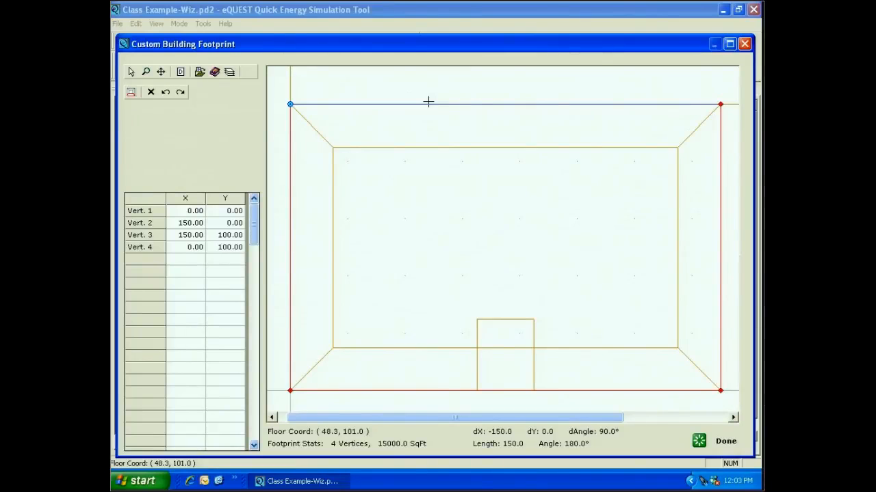
click(724, 443)
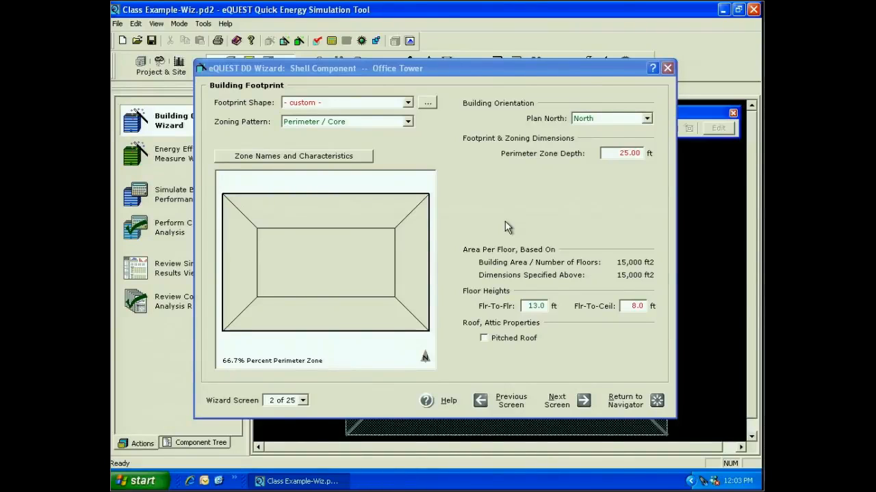
- Set the zoning pattern to One Per Floor and convert it to custom, starting with the pre-defined pattern over the eQUEST Class Example Zones DWG
click(408, 122)
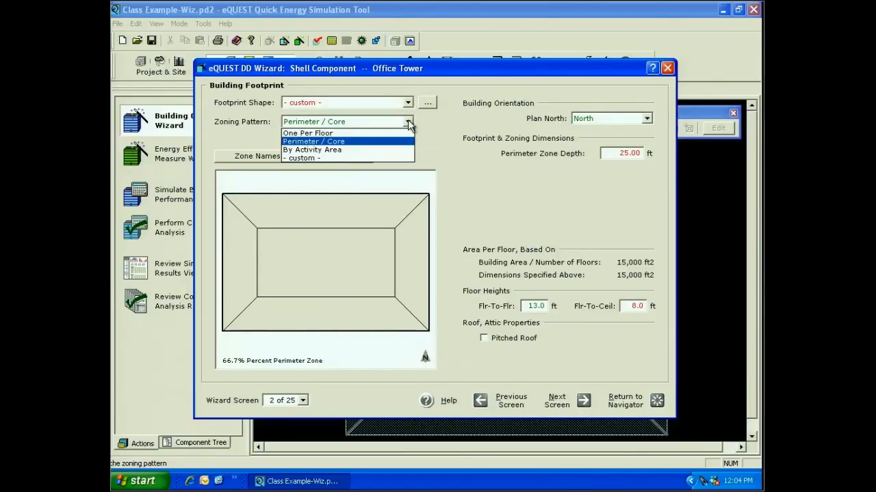
click(411, 133)
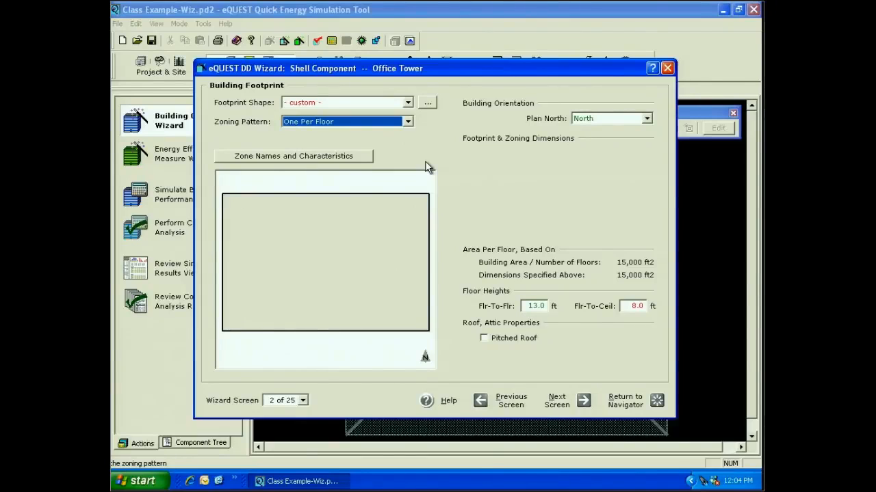
click(408, 121)
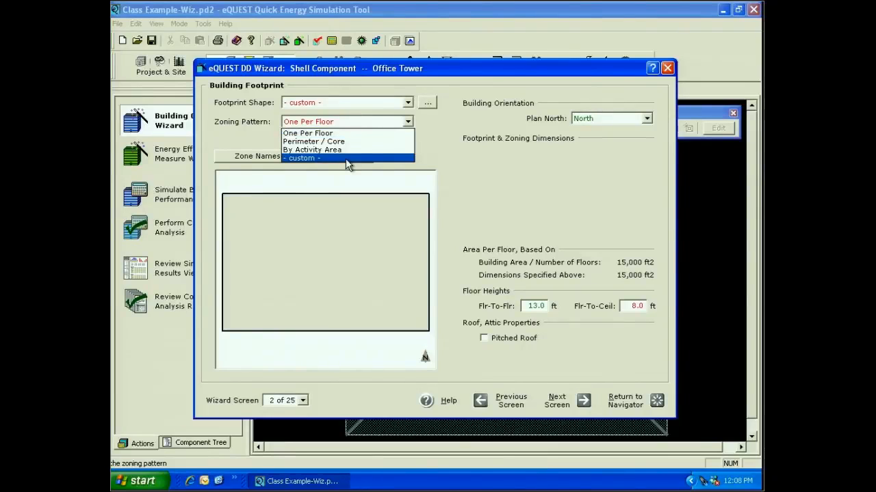
click(347, 158)
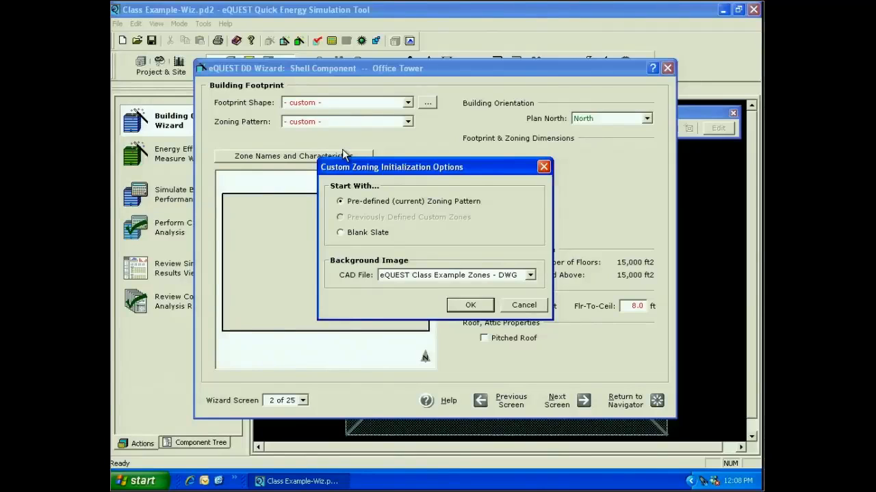
click(468, 304)
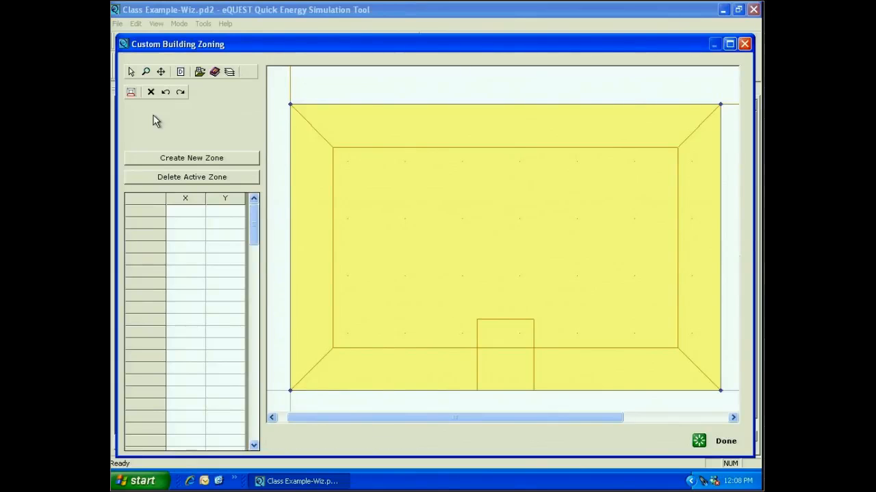
- Set the zoning view's snap priority to 1st for CAD and No Snap for both polygon and grid
click(130, 93)
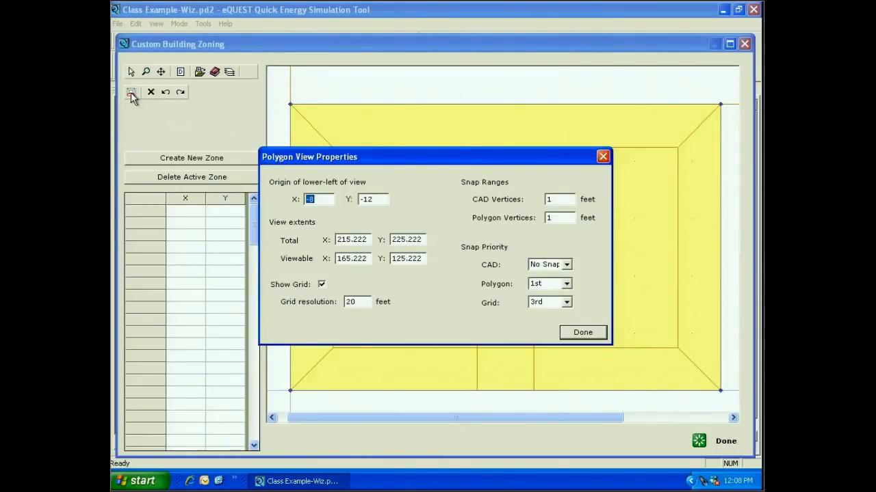
click(566, 265)
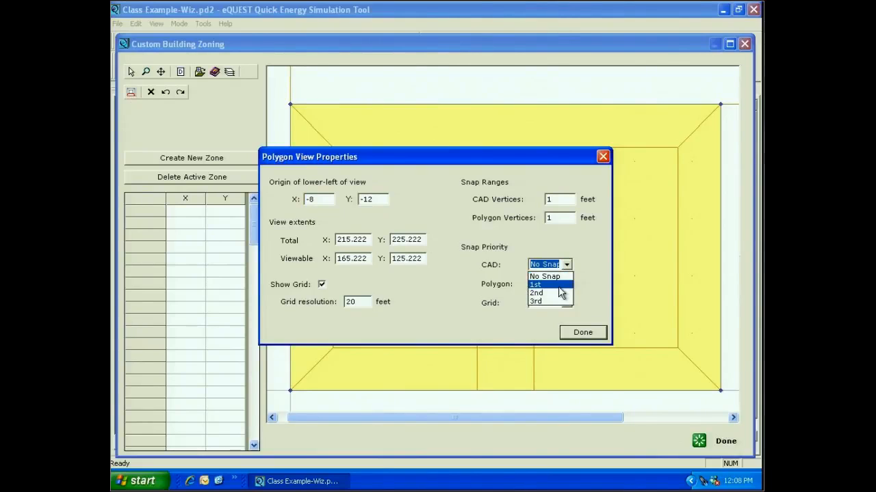
click(560, 286)
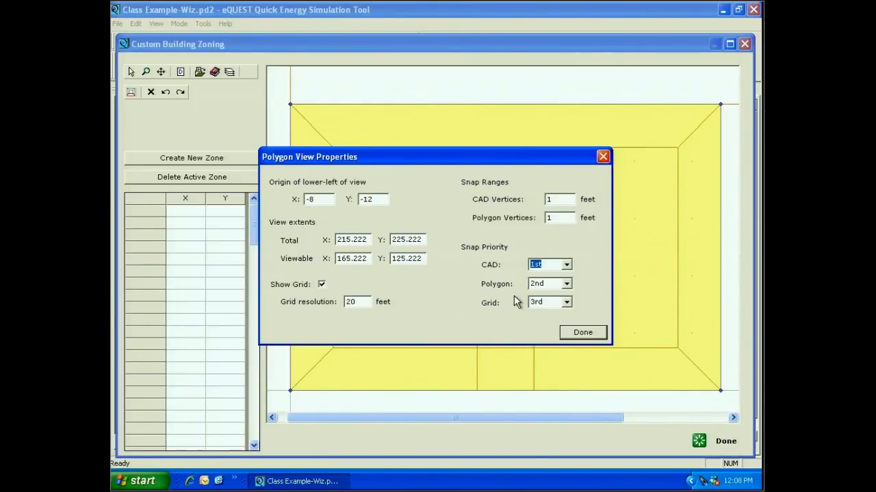
click(567, 284)
click(560, 295)
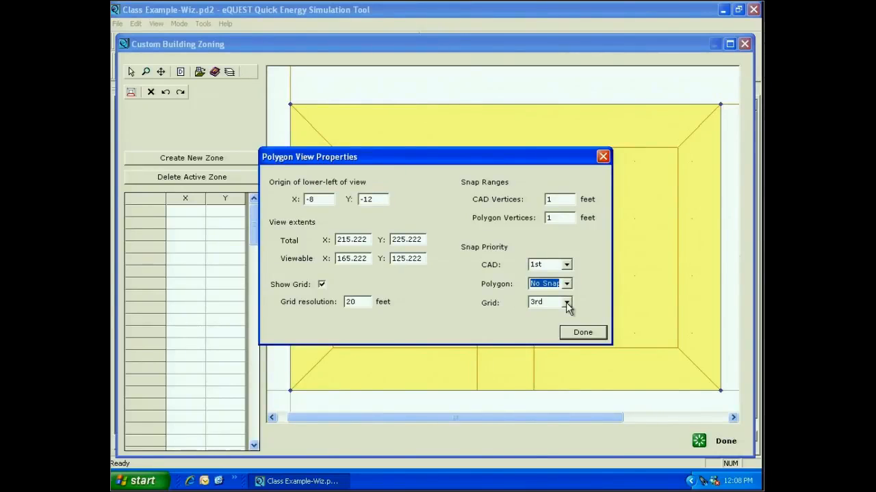
click(566, 303)
click(560, 313)
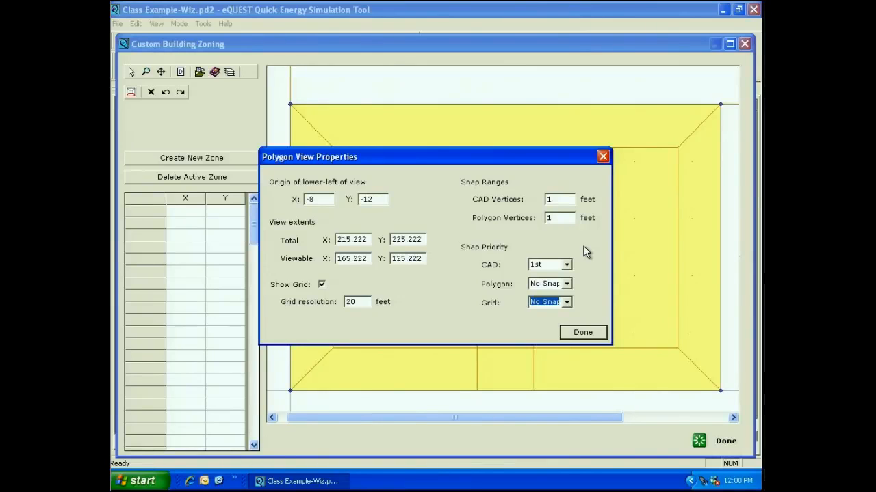
click(576, 331)
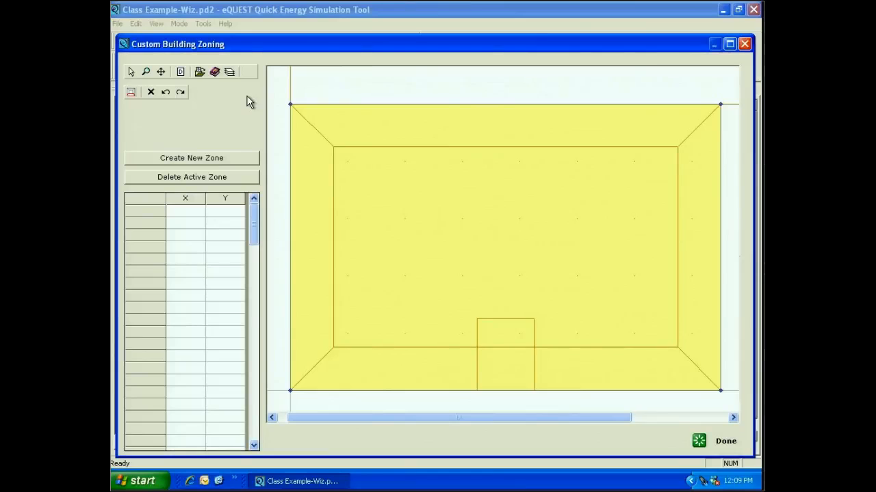
- Create the southwest perimeter zone with vertices at (0, 0), (65, 0), (65, 15) and (15, 15)
click(193, 160)
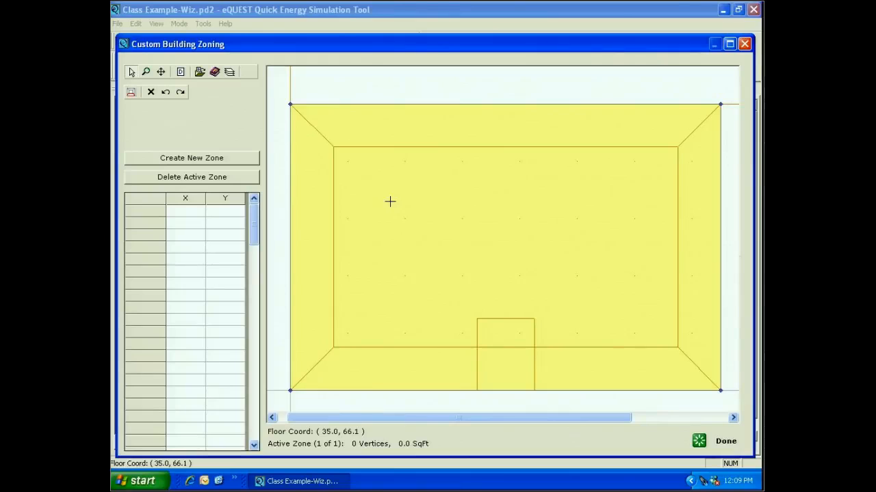
click(290, 391)
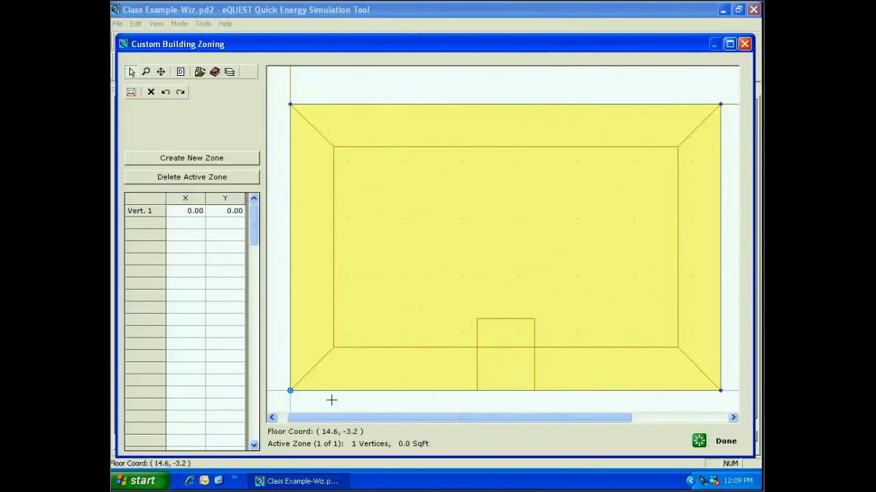
drag(290, 391, 334, 392)
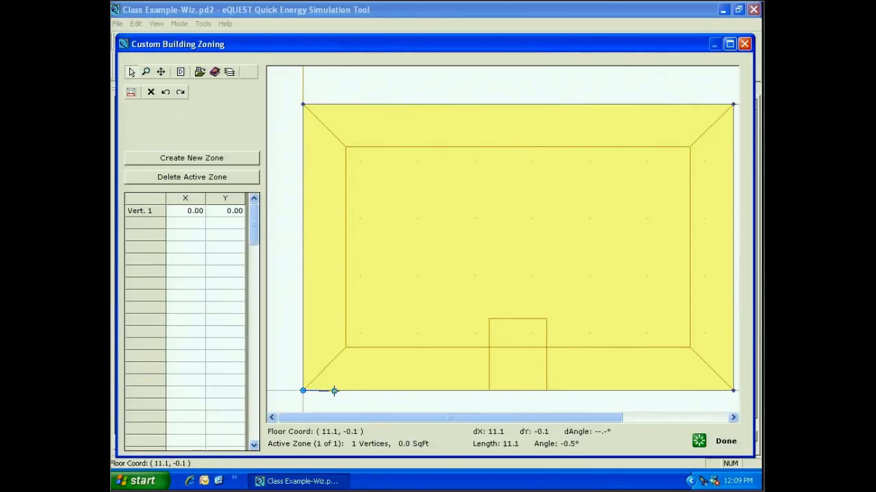
click(488, 391)
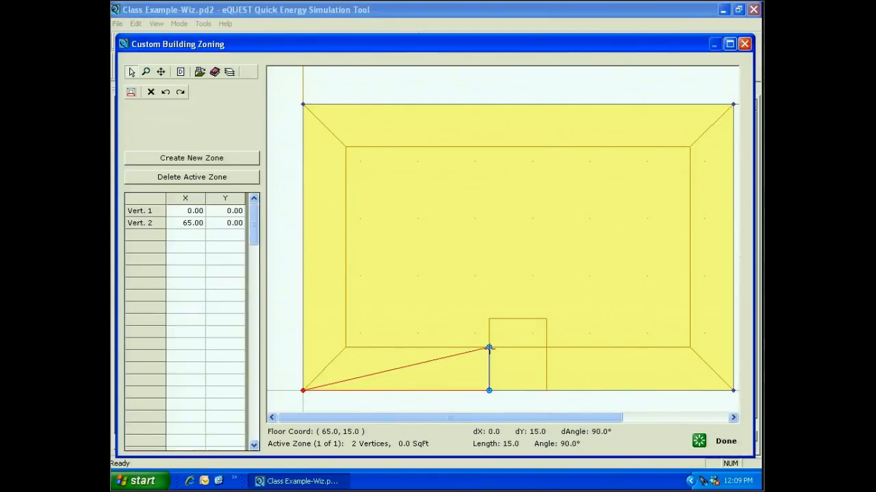
click(488, 348)
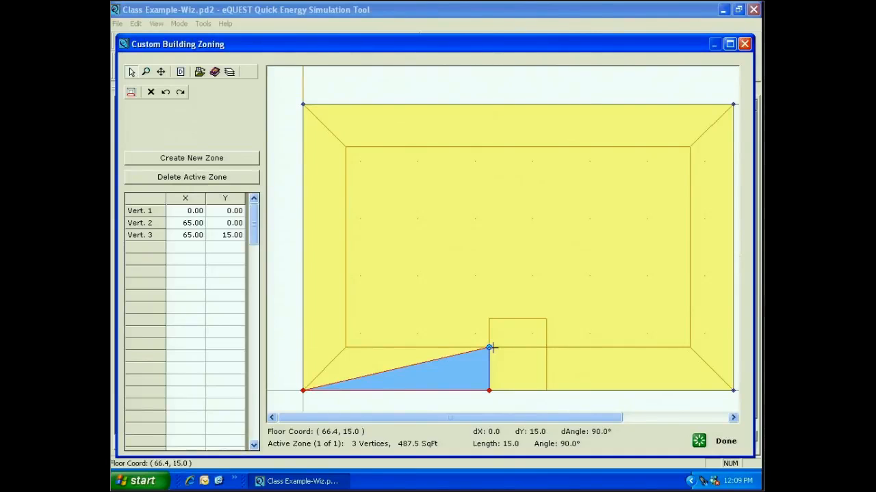
click(345, 347)
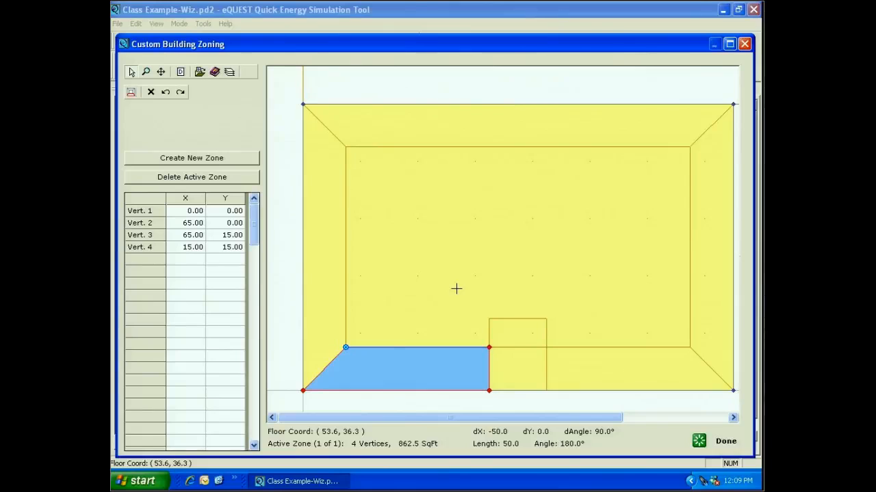
- Create the south-centre zone with vertices at (65, 0), (85, 0), (85, 15) and (65, 15)
click(183, 160)
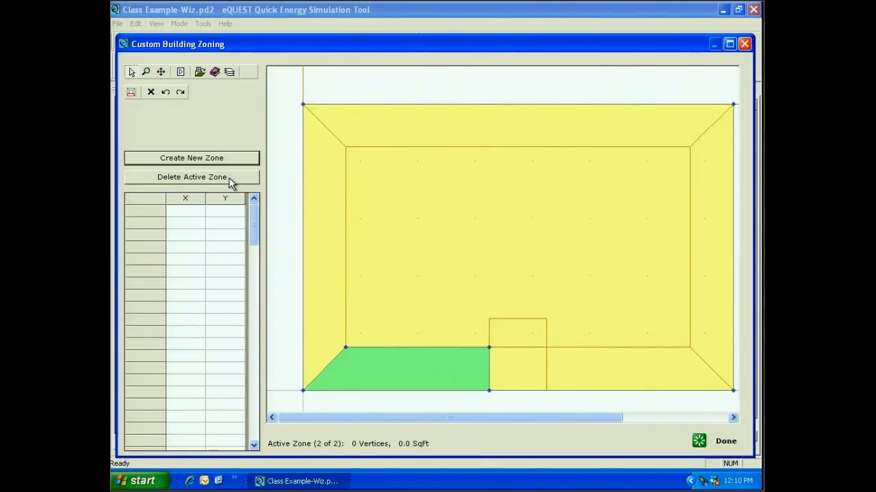
click(490, 390)
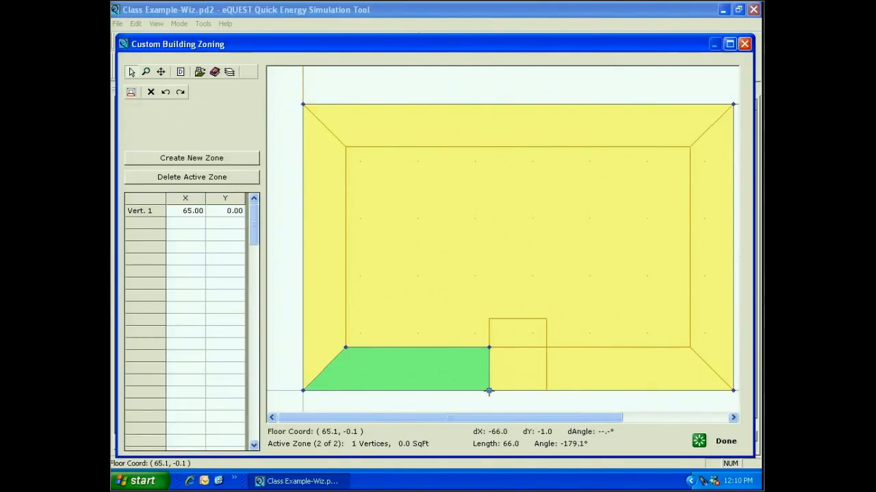
click(546, 390)
click(547, 347)
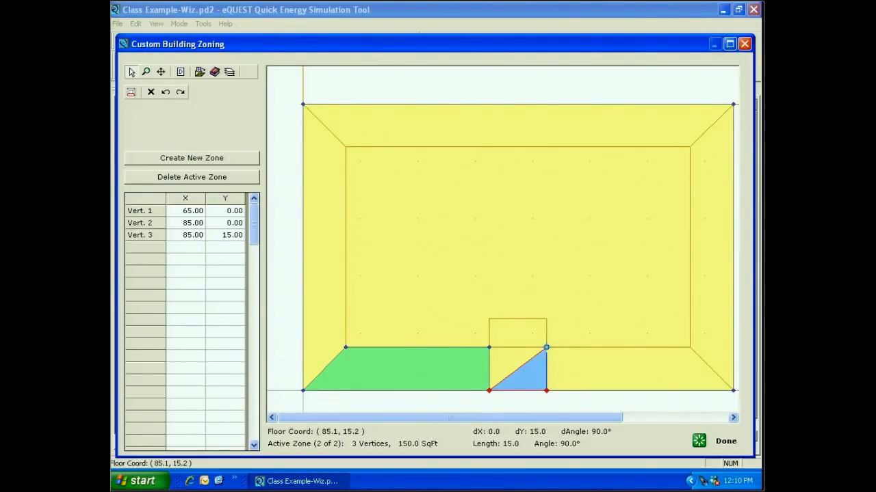
click(490, 348)
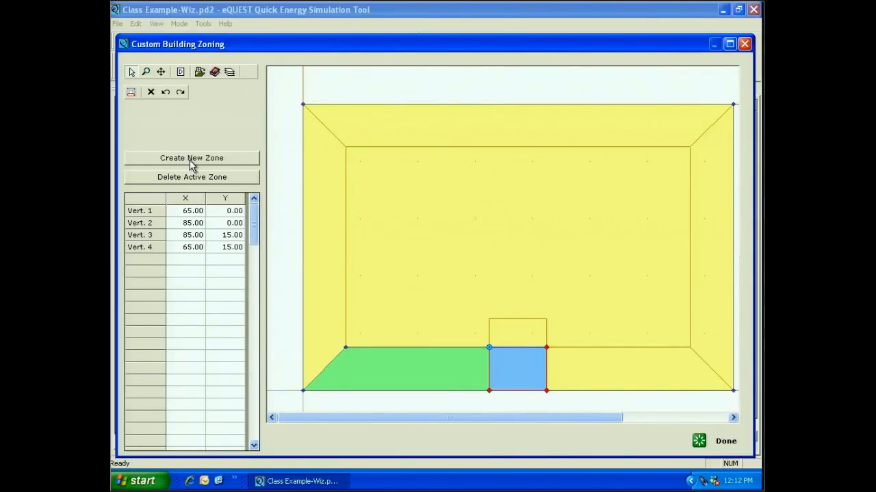
- Create the southeast perimeter zone with vertices at (85, 0), (150, 0), (135, 15) and (85, 15)
click(192, 164)
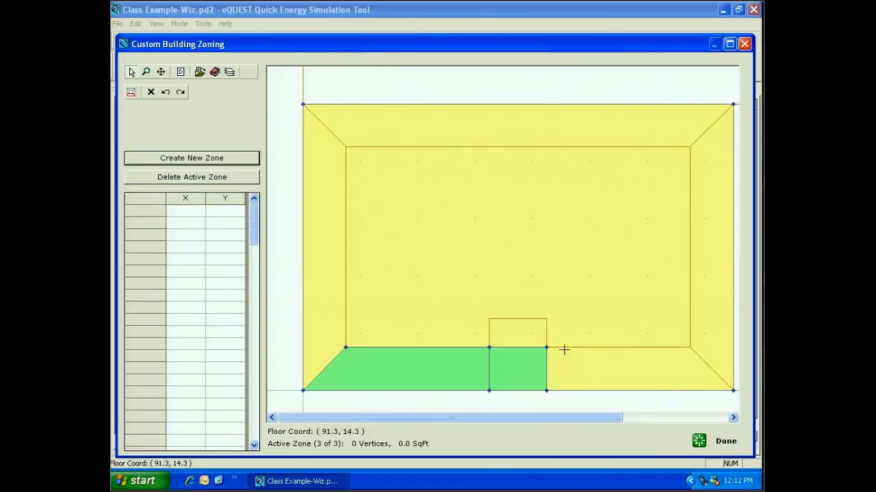
click(547, 391)
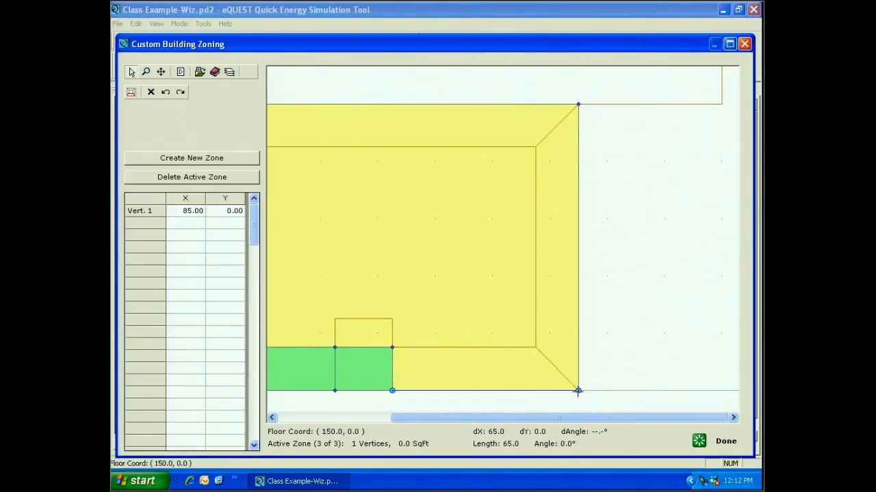
click(577, 392)
click(536, 349)
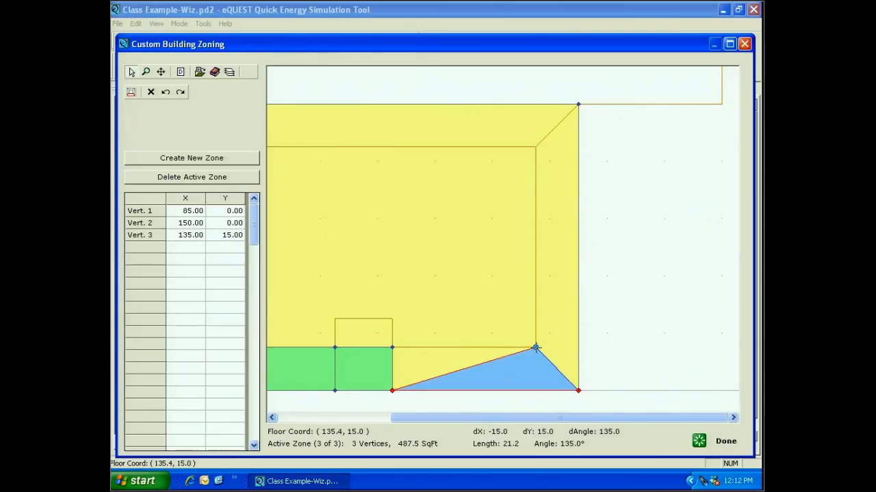
click(392, 348)
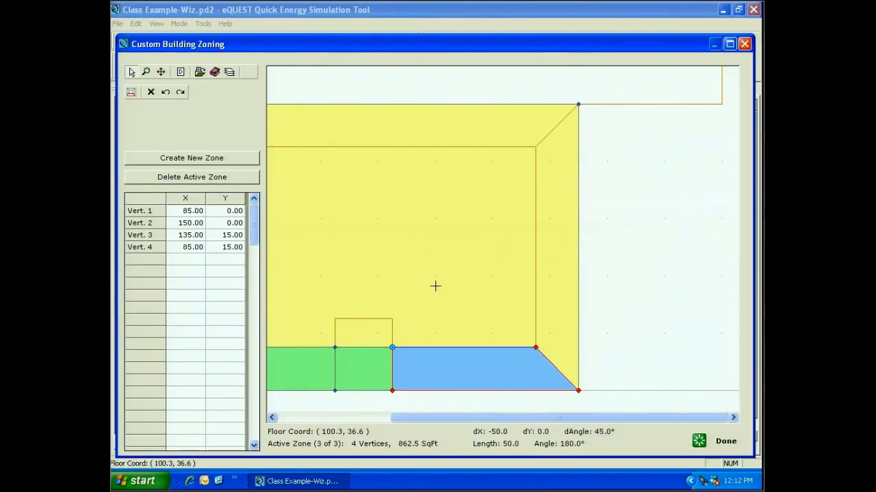
- Create the east perimeter zone with vertices at (135, 15), (150, 0), (150, 100) and (135, 85)
click(197, 161)
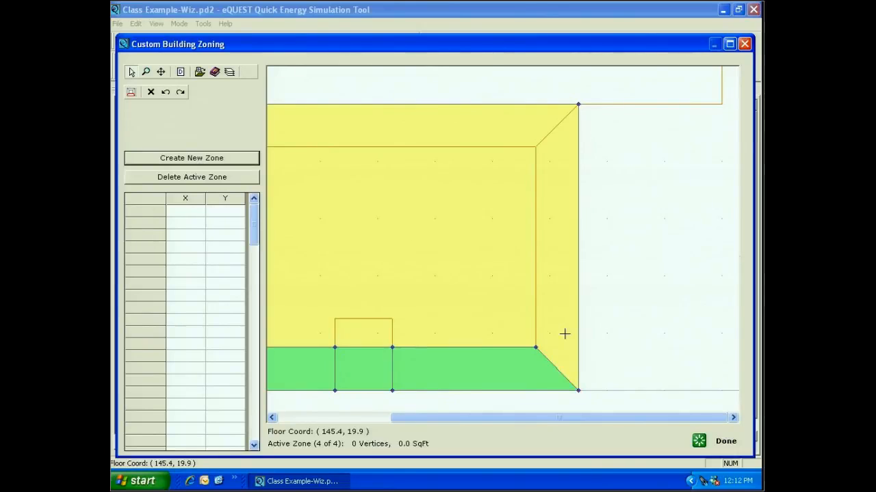
click(536, 348)
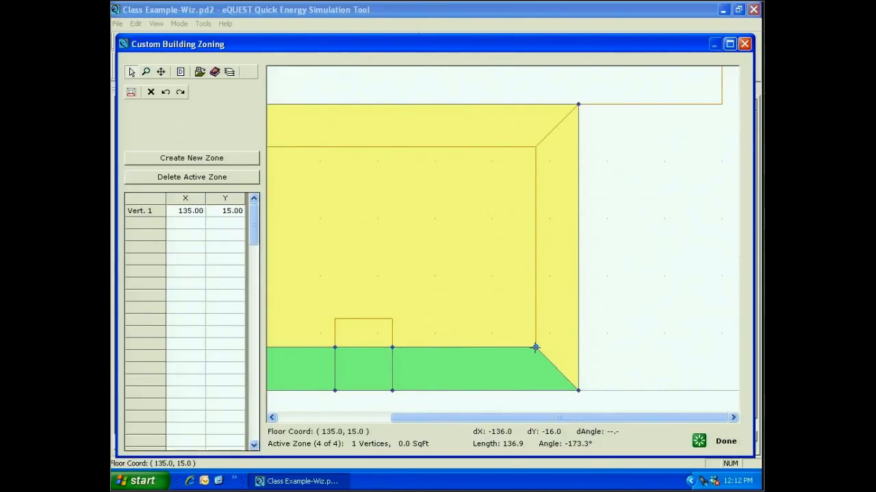
click(578, 390)
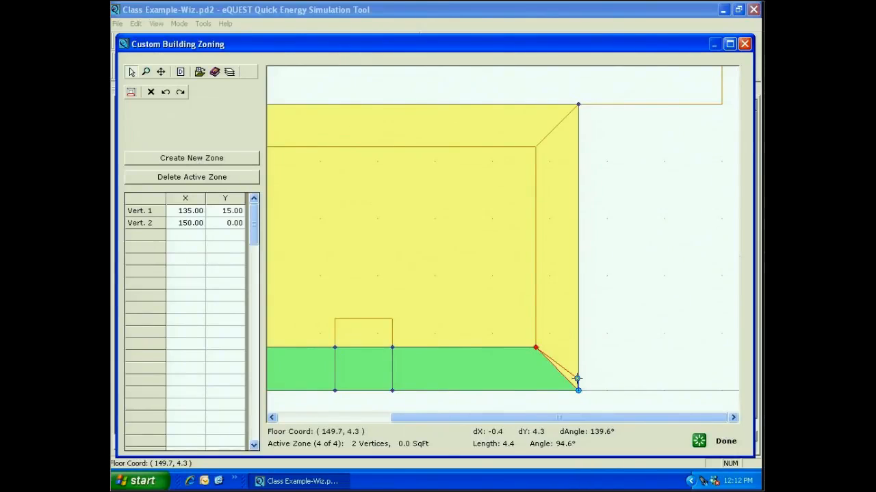
click(578, 104)
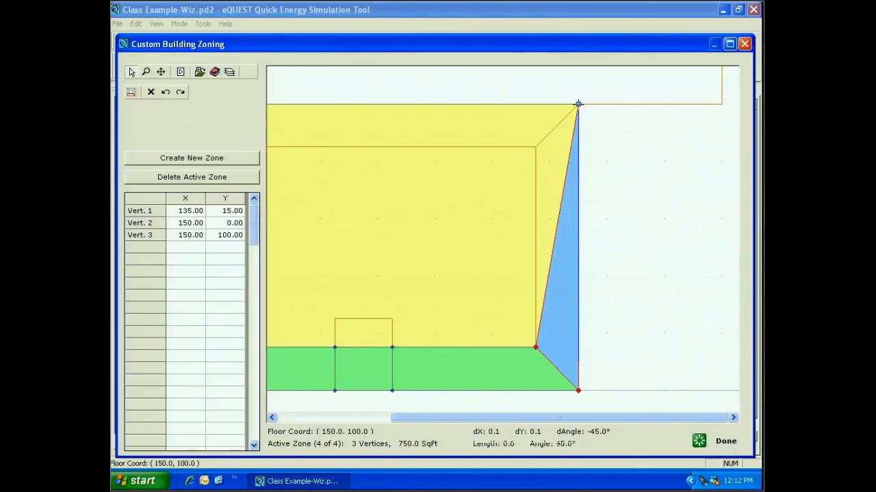
click(535, 146)
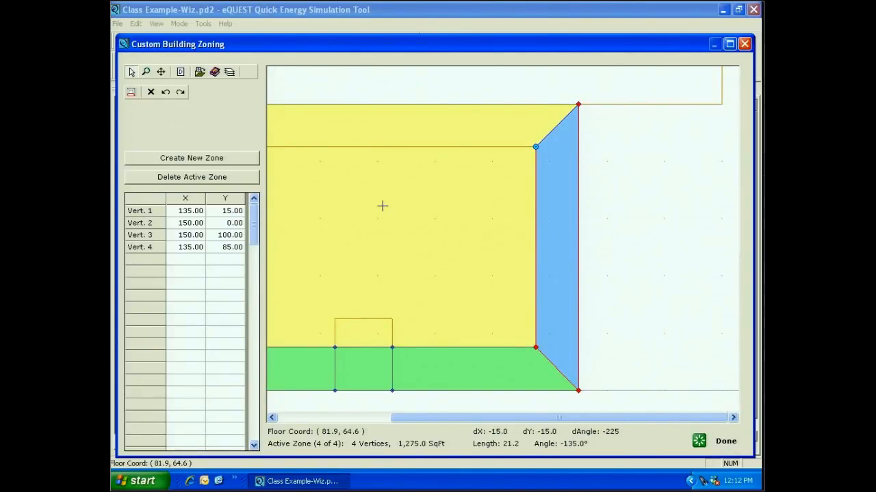
- Create the north perimeter zone with vertices at (135, 85), (150, 100), (0, 100) and (15, 85)
click(195, 160)
click(535, 146)
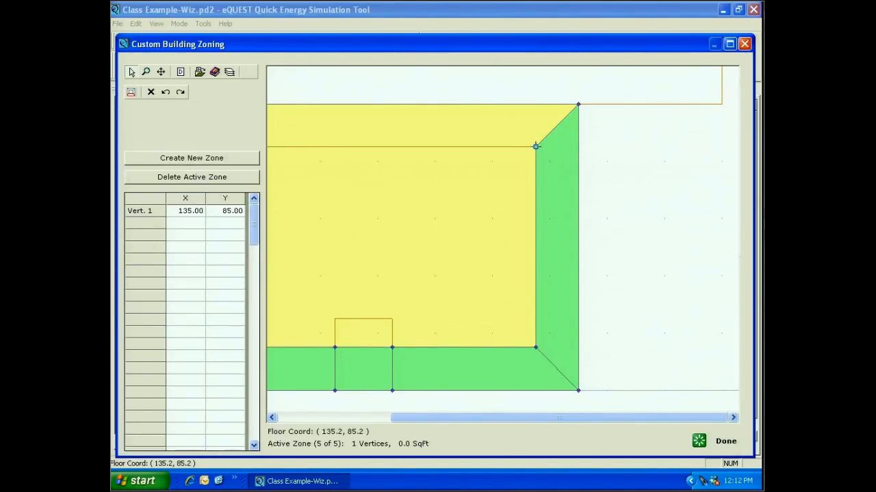
click(578, 104)
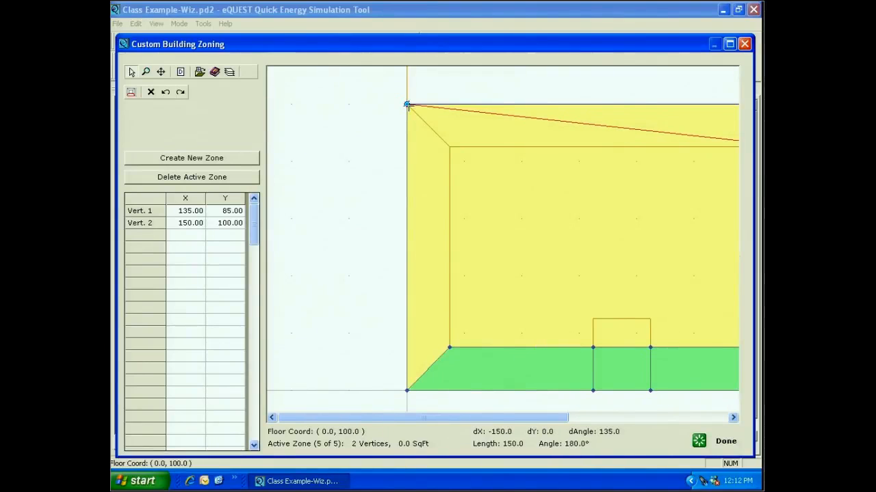
click(407, 105)
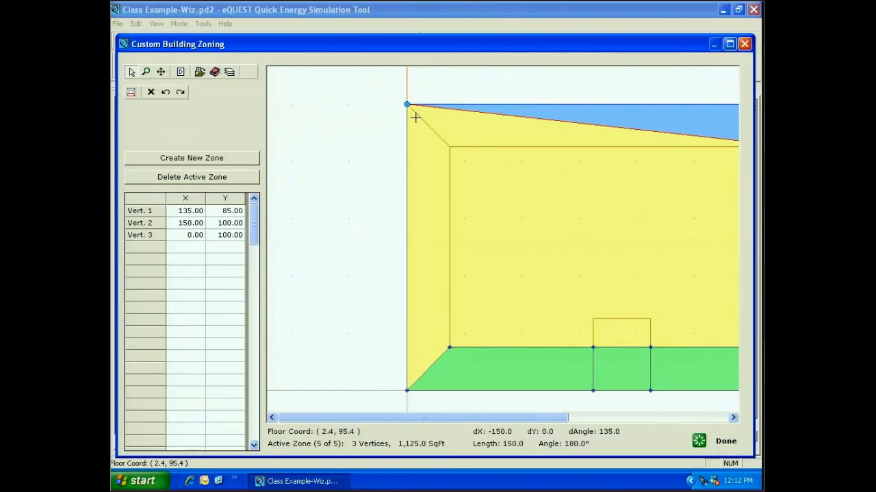
double_click(449, 147)
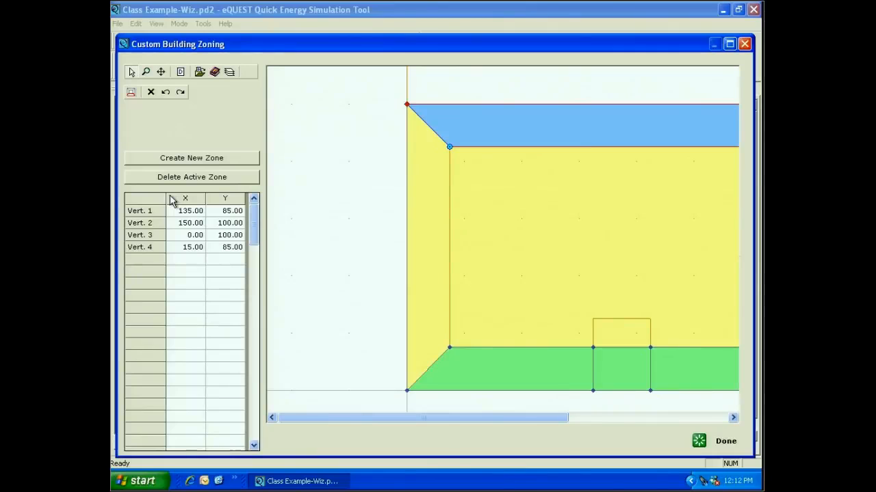
- Create the west perimeter zone with vertices at (0, 100), (0, 0), (15, 15) and (15, 85)
click(190, 158)
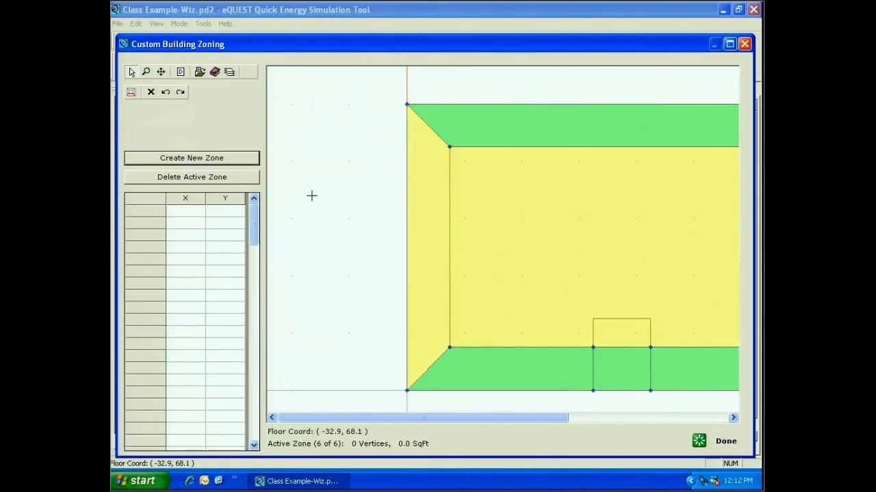
click(407, 105)
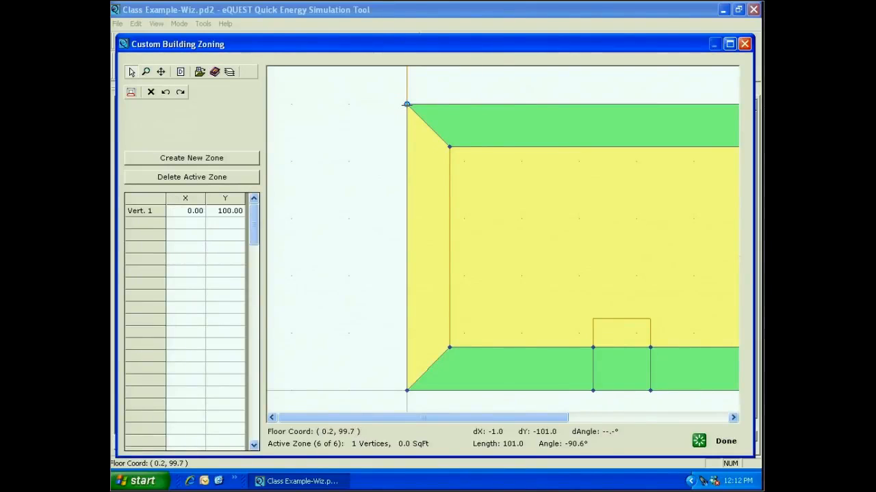
click(407, 391)
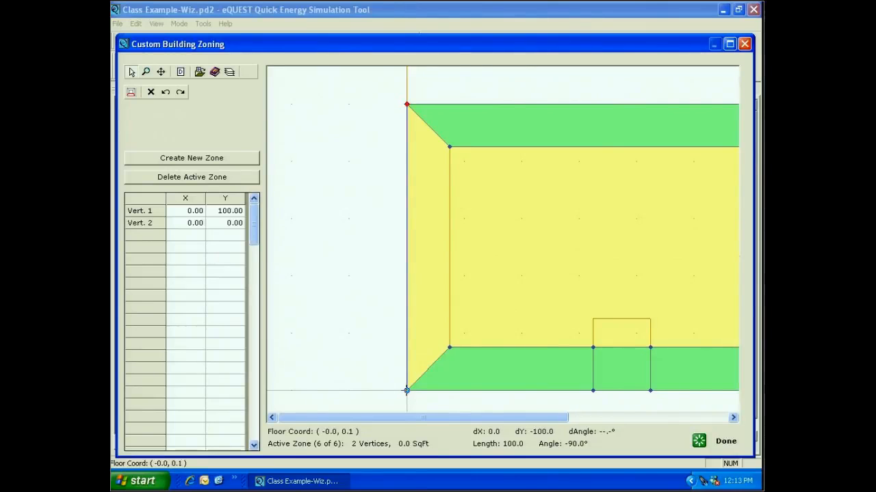
click(449, 347)
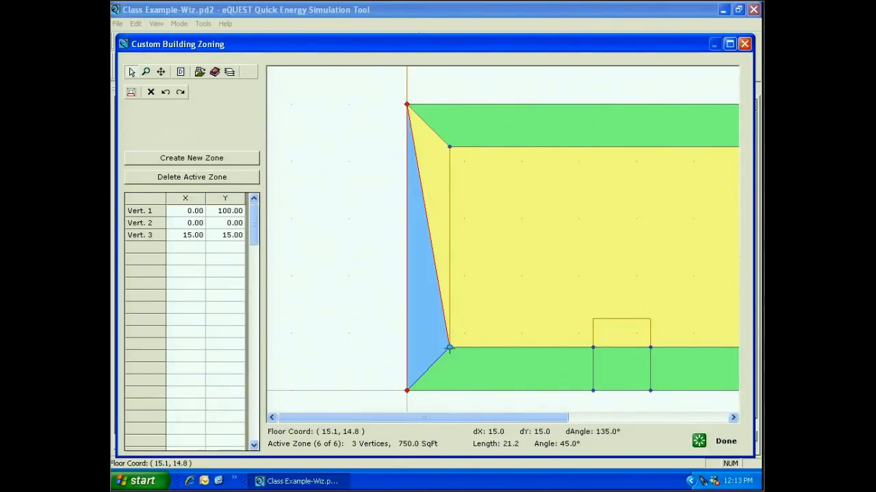
double_click(449, 147)
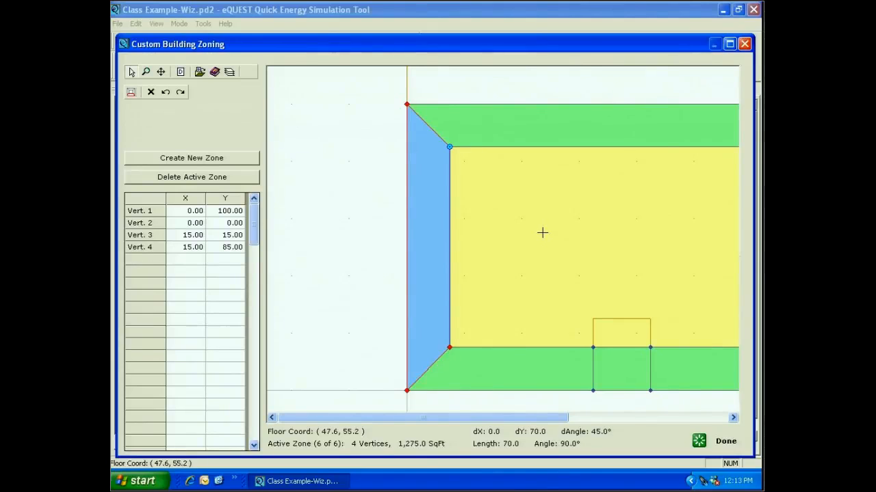
- Create the small interior zone north of the south-centre zone with vertices at (65, 15), (85, 15), (85, 25) and (65, 25)
click(193, 163)
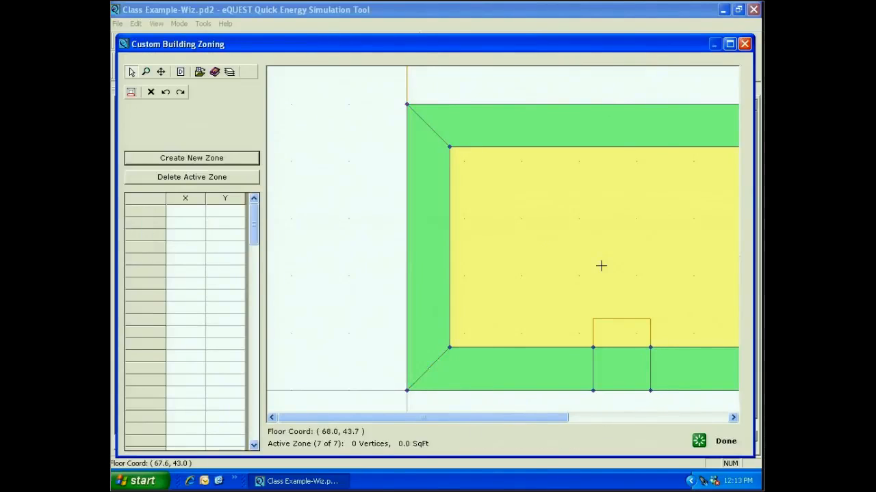
click(593, 347)
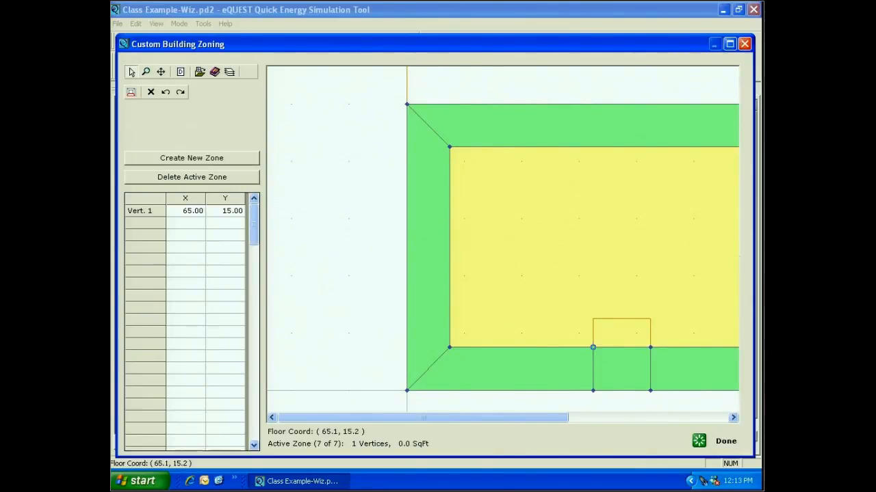
click(649, 347)
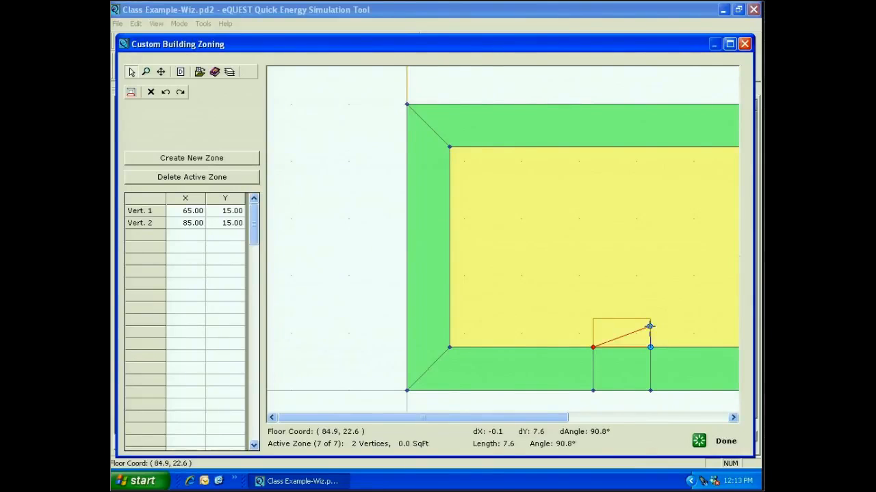
click(650, 319)
double_click(593, 319)
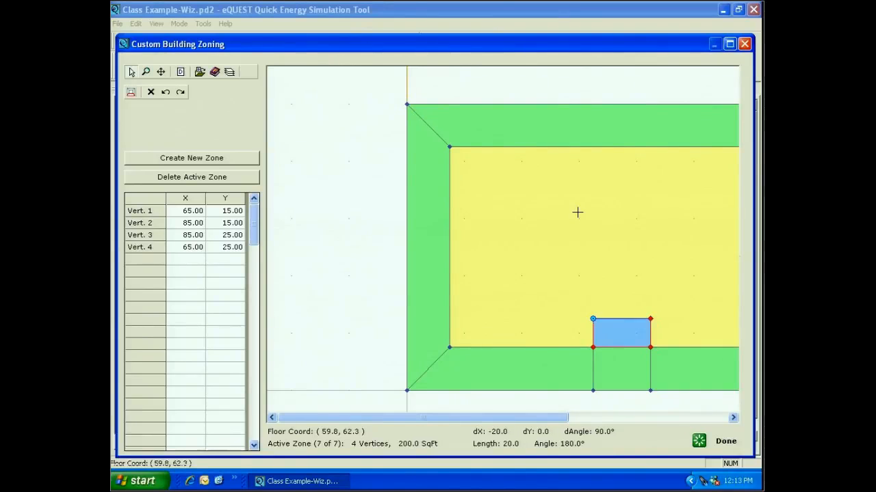
- Create the core zone with vertices at (15, 85), (15, 15), (65, 15), (65, 25), (85, 25), (85, 15), (135, 15) and (135, 85)
click(191, 161)
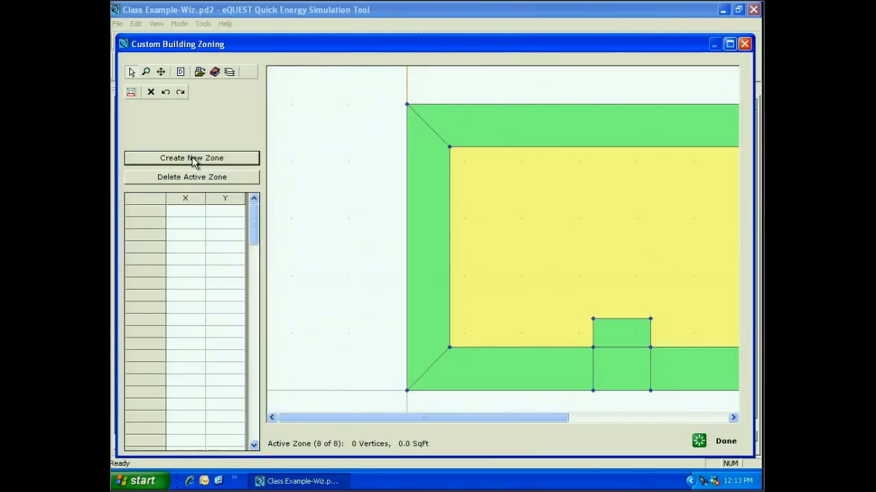
click(450, 146)
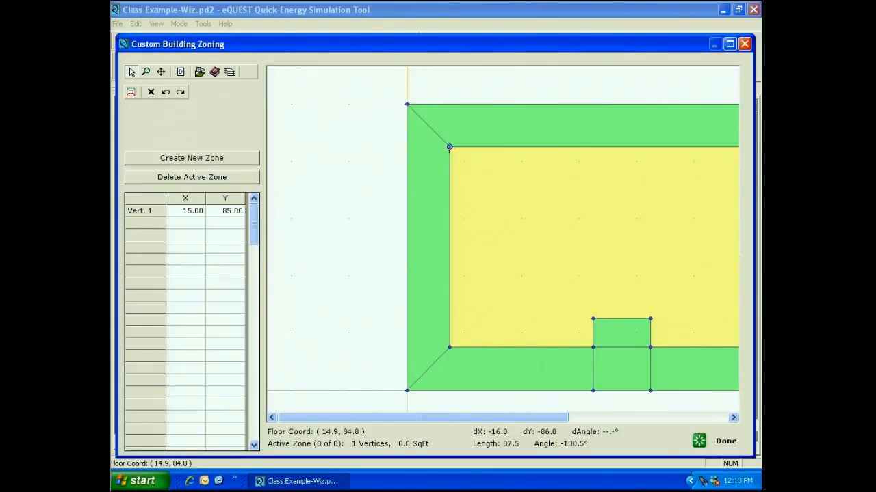
click(450, 346)
click(593, 348)
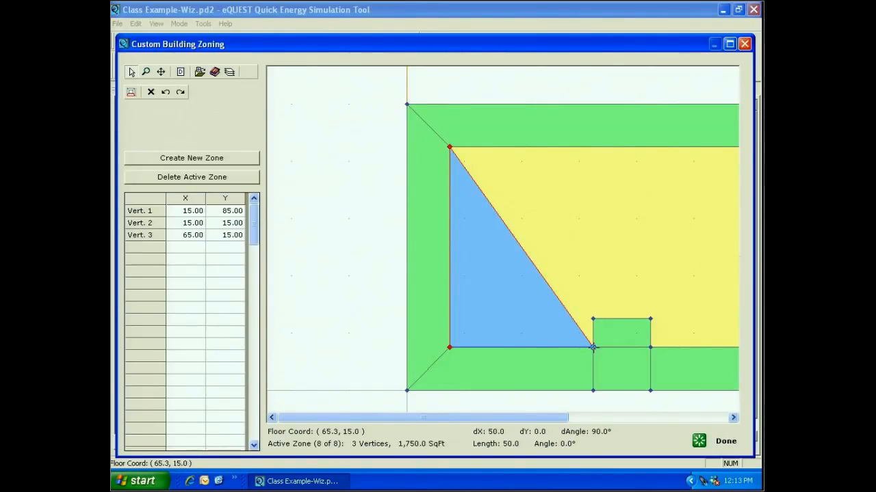
click(592, 318)
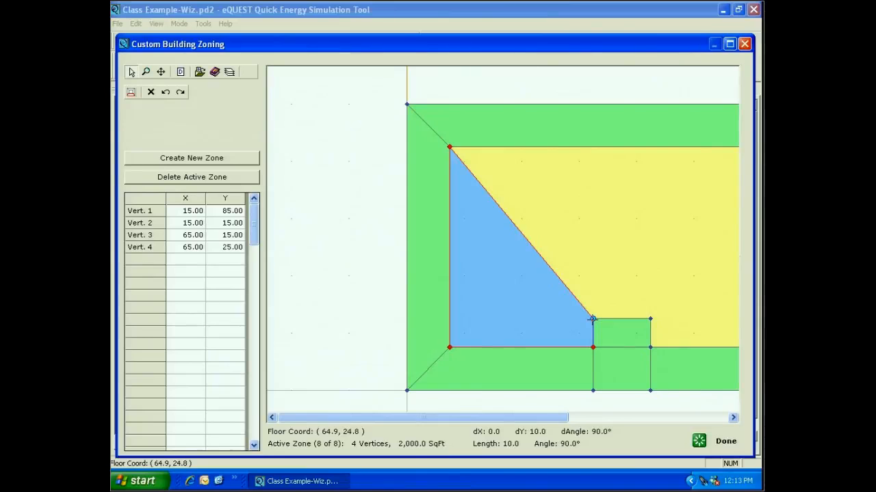
click(650, 319)
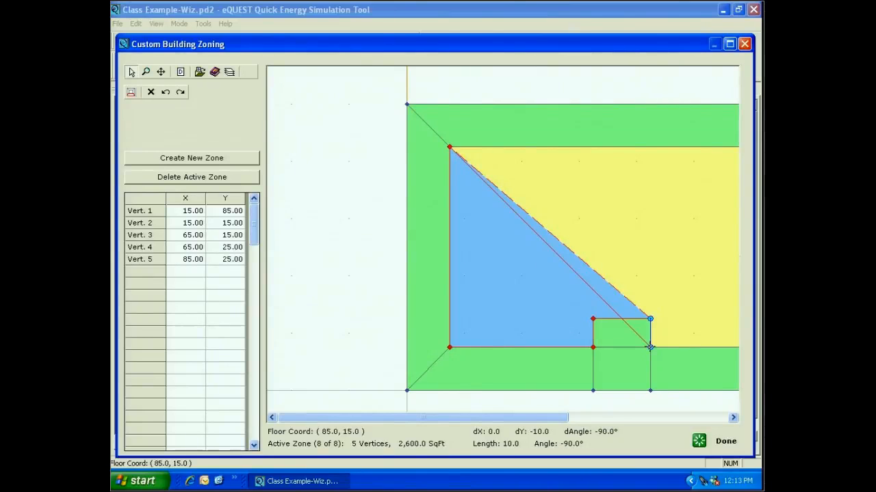
click(650, 347)
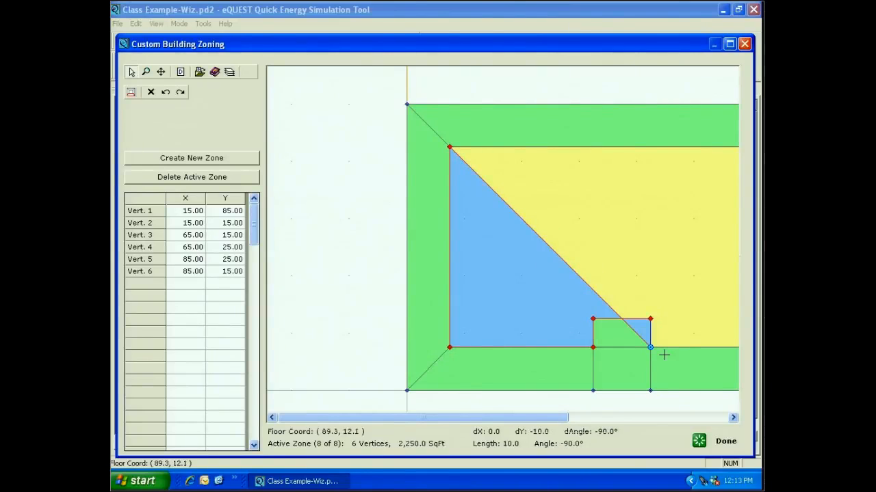
click(592, 348)
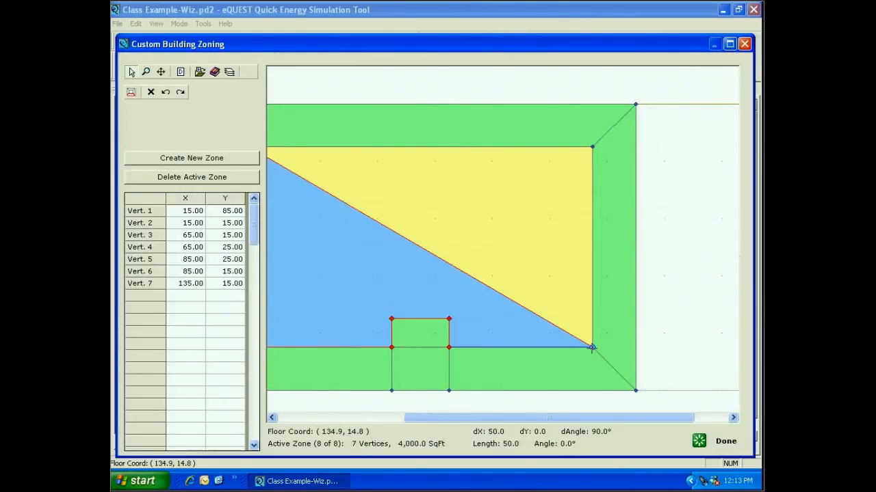
double_click(584, 148)
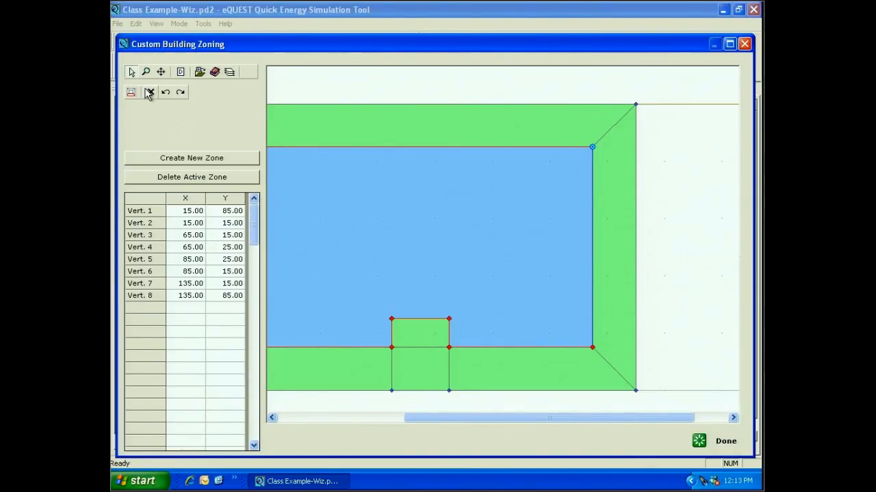
- Finish the custom zoning, return from the Office Tower shell to the project navigator and finish the wizard to generate the building
drag(553, 422, 500, 424)
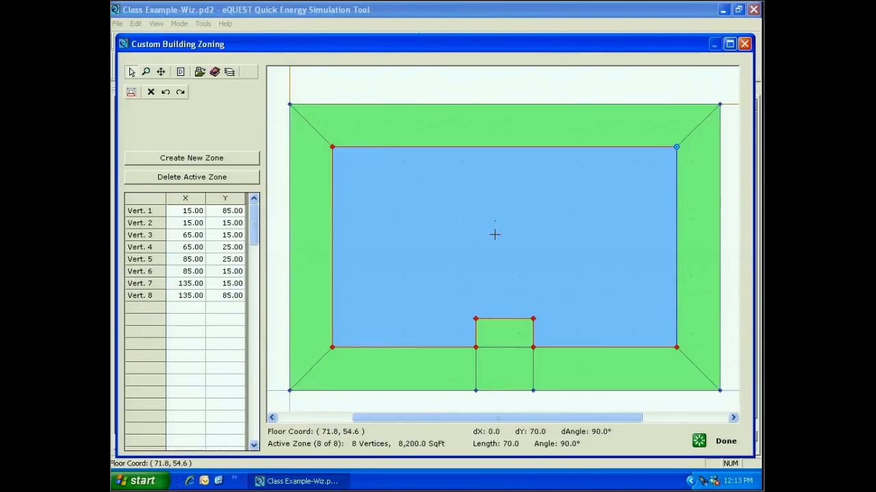
click(409, 370)
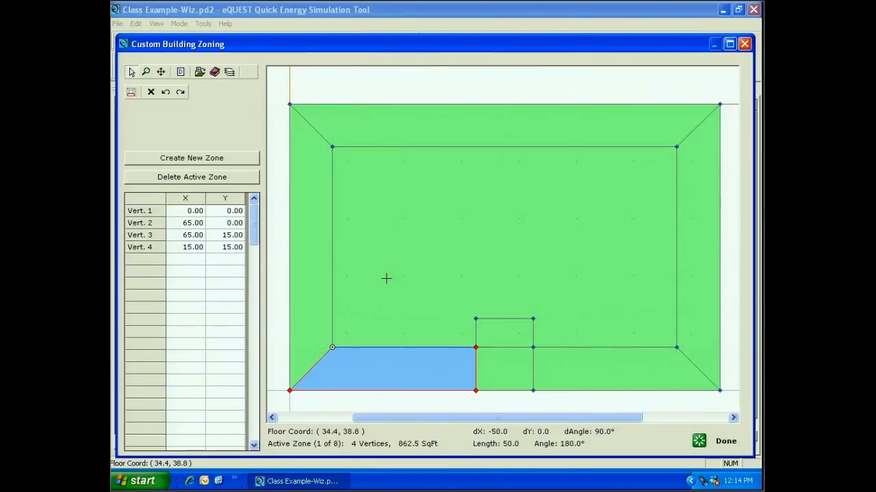
click(721, 444)
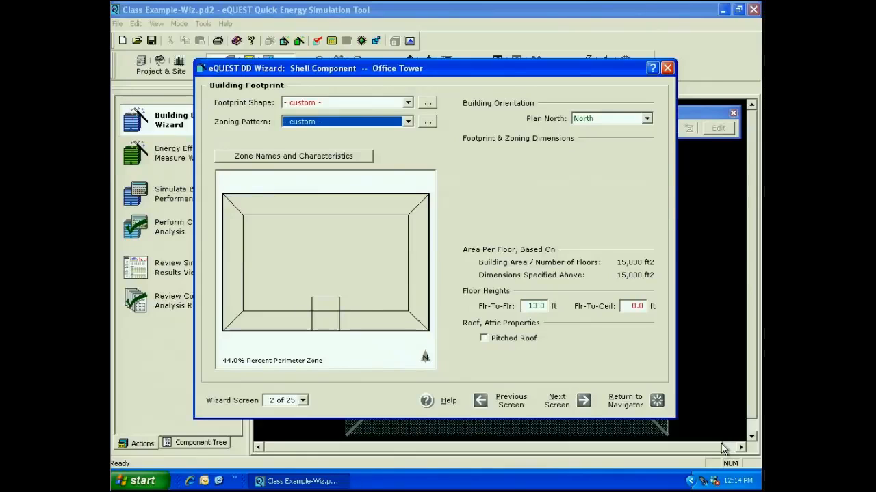
click(625, 400)
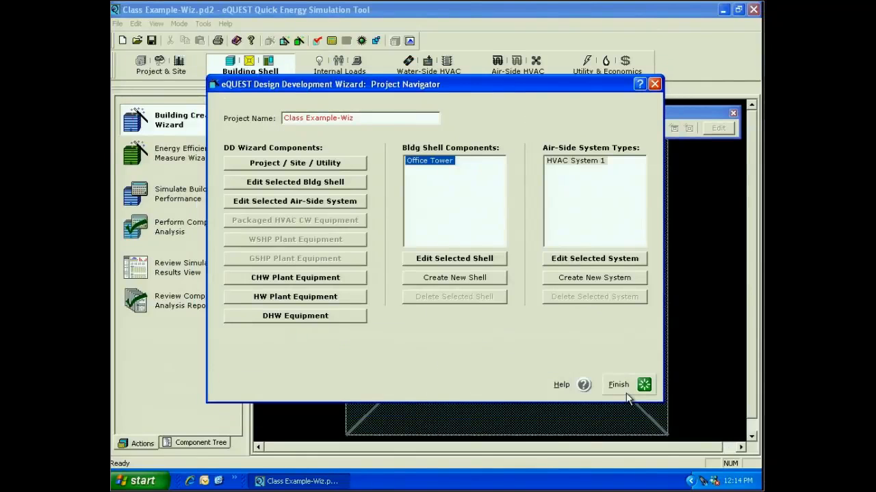
click(624, 385)
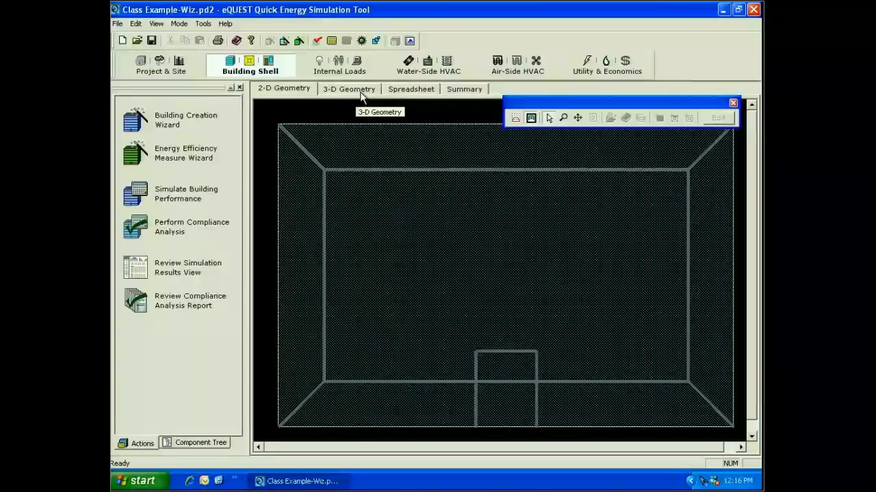
- Examine the building's 3-D geometry from the north-east and from the south-west
click(355, 95)
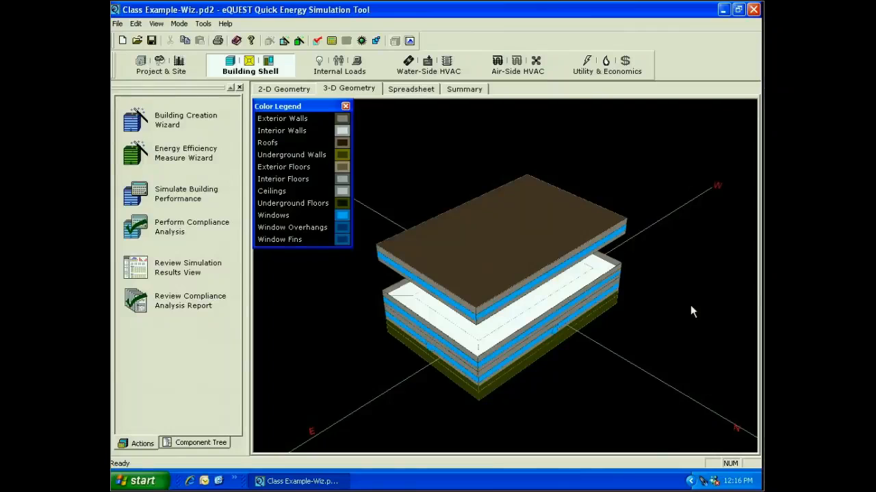
drag(691, 305, 554, 394)
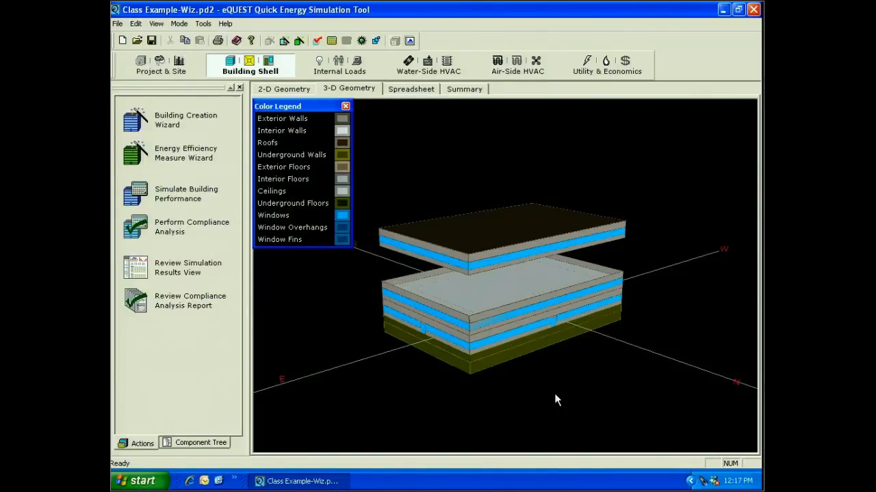
drag(555, 394, 602, 400)
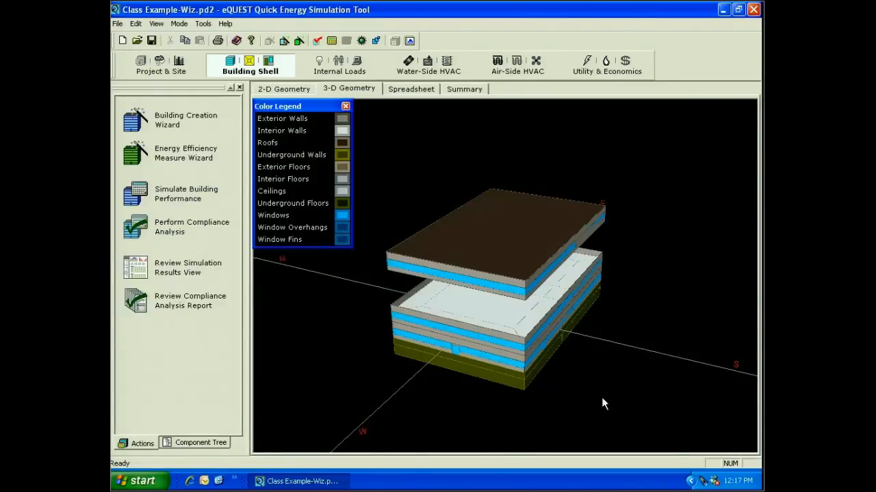
- Save the project changes, re-enter the Building Creation Wizard and open the Office Tower shell's zone names and characteristics
click(162, 128)
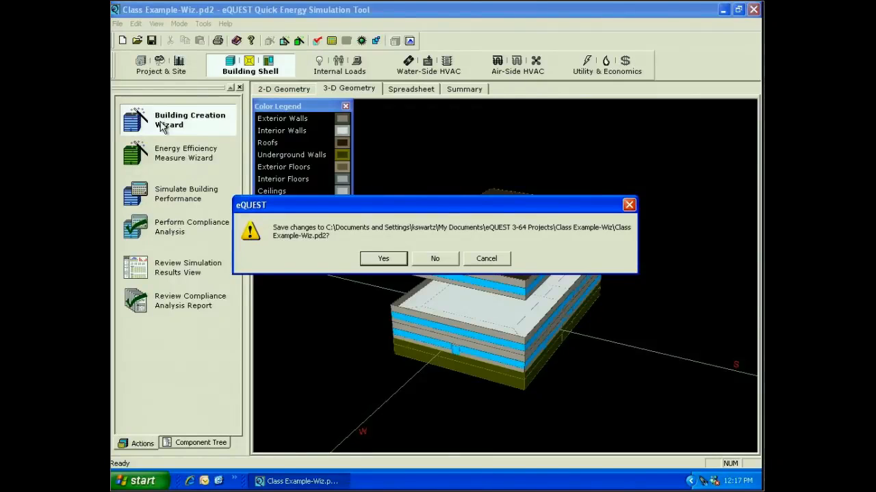
click(383, 258)
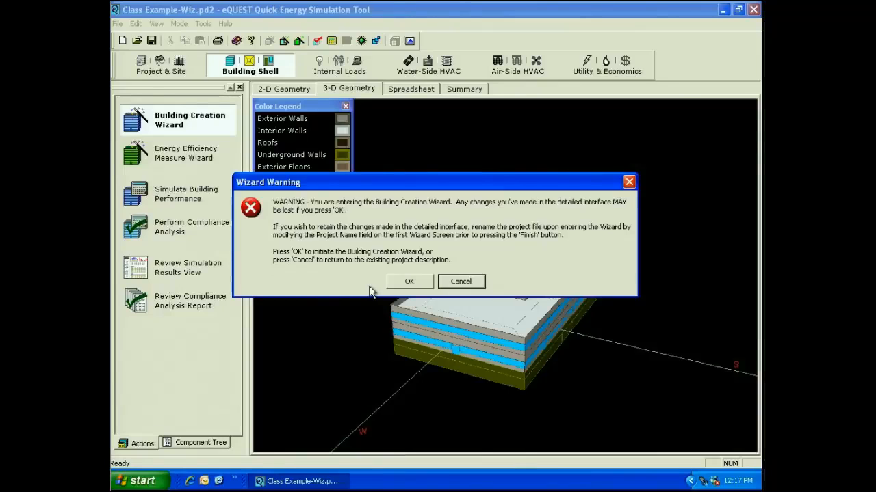
click(409, 281)
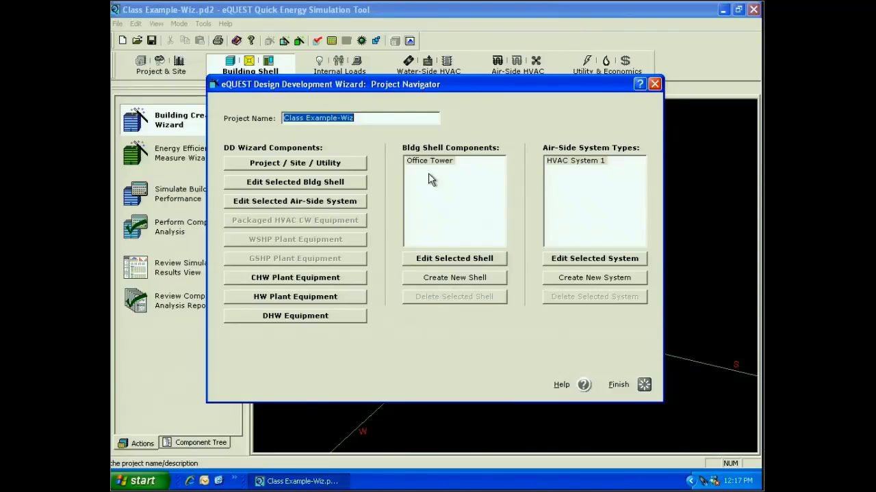
double_click(428, 173)
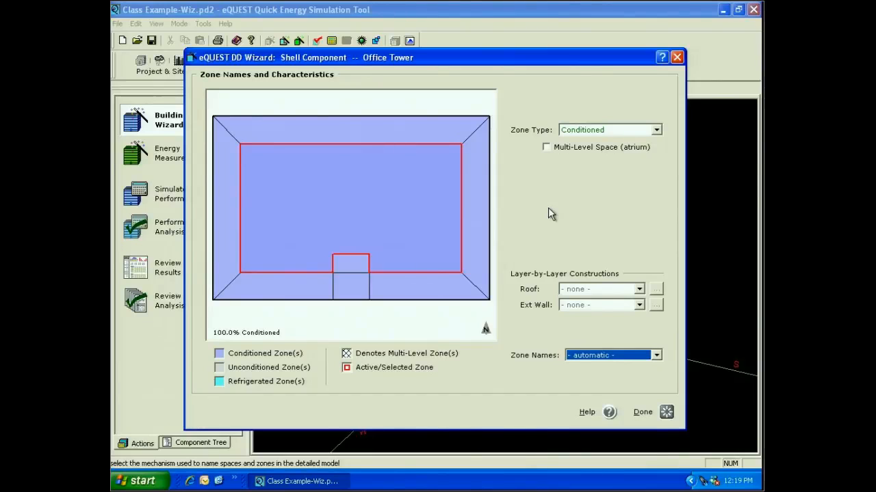
- Switch the zone naming to User Defined, and review the core zone's editable name and zone type options
click(655, 356)
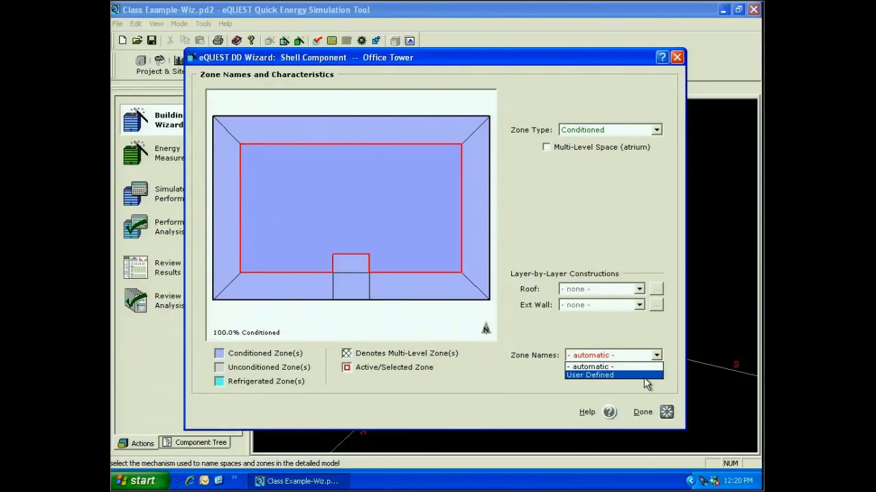
click(616, 375)
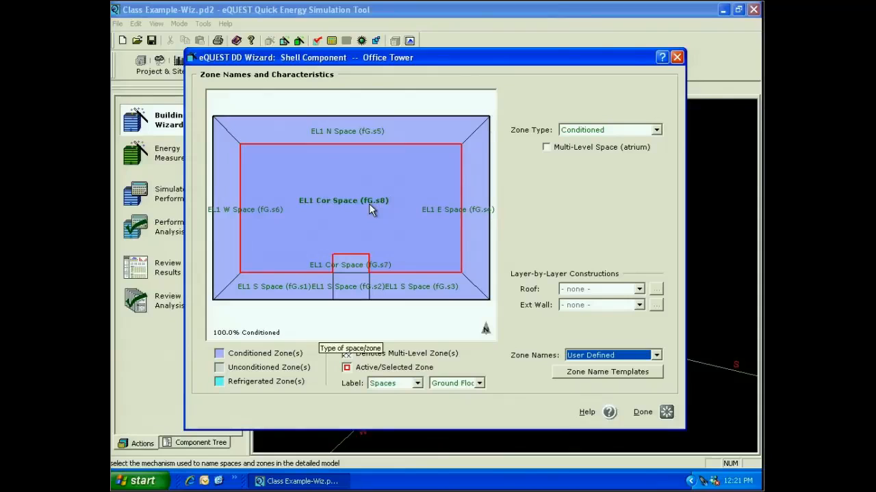
double_click(369, 204)
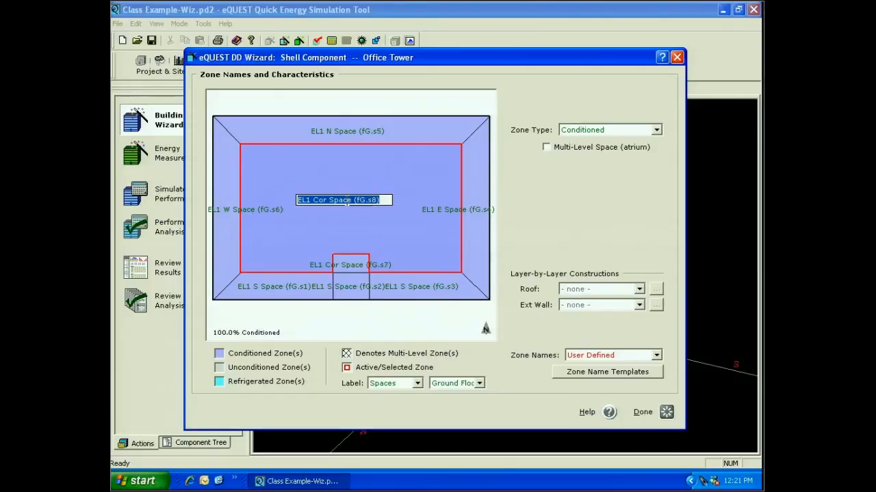
click(411, 182)
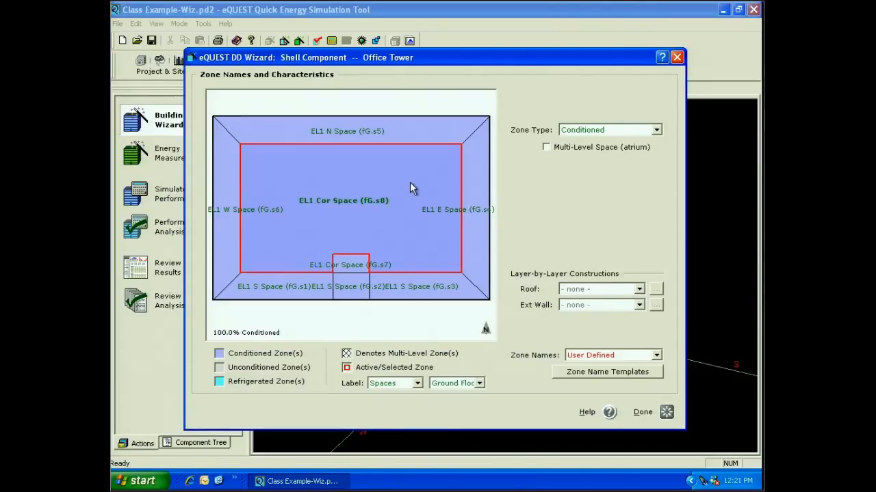
click(656, 130)
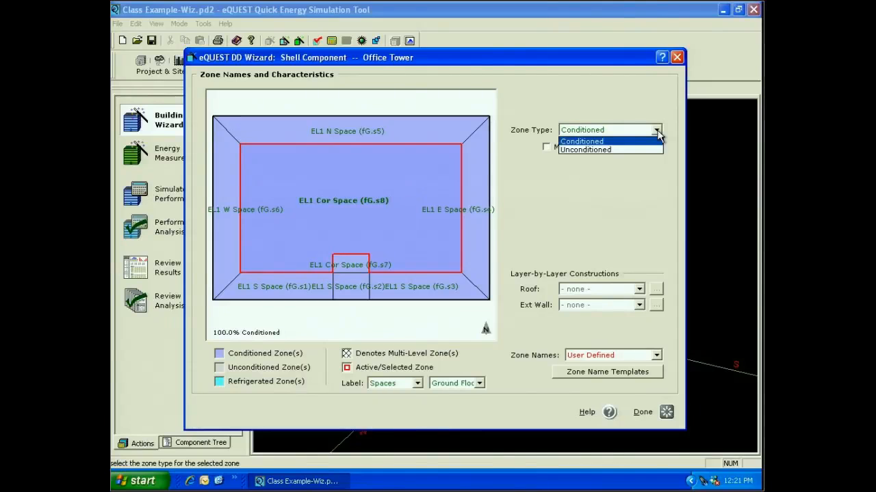
click(657, 135)
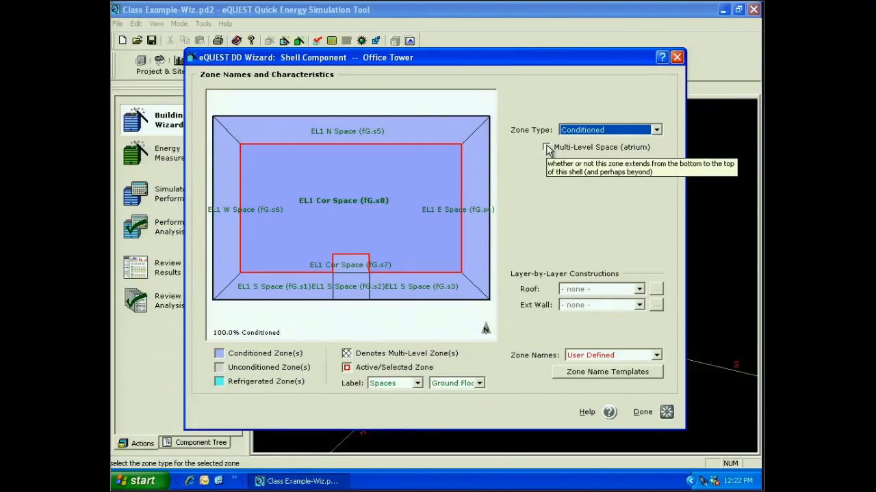
- Mark the small interior zone north of the south-centre zone as a multi-level space (atrium)
double_click(351, 254)
key(Escape)
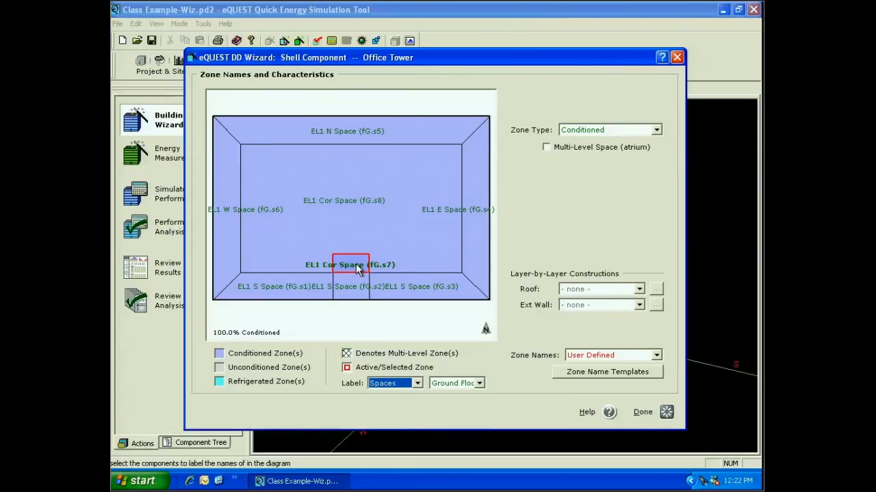
click(546, 148)
click(399, 242)
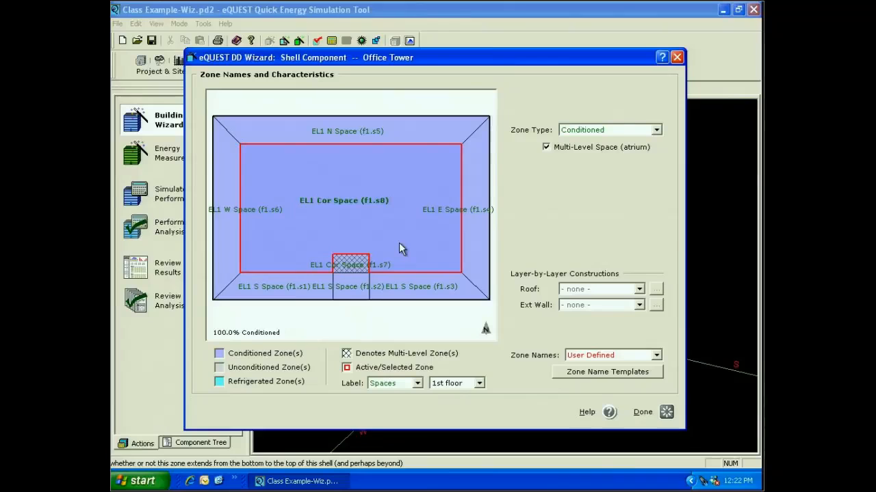
- Set the zone names to automatic, return from the Office Tower shell to the project navigator and finish the wizard
click(655, 355)
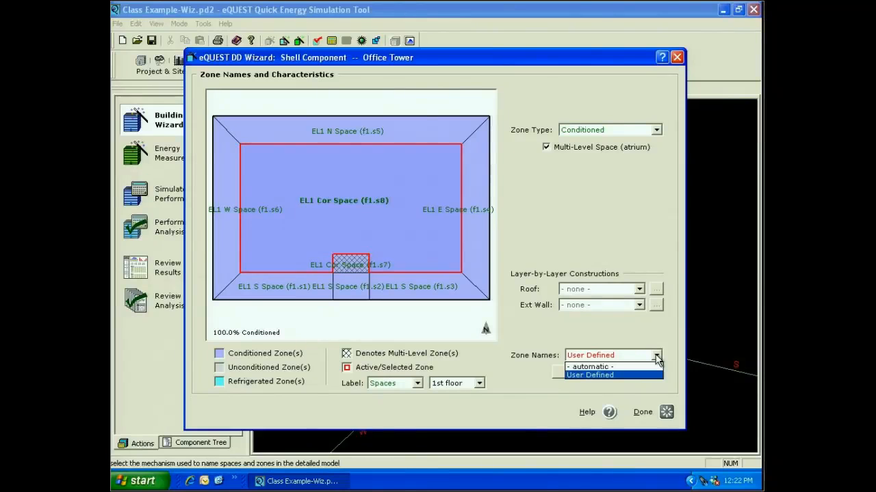
click(590, 367)
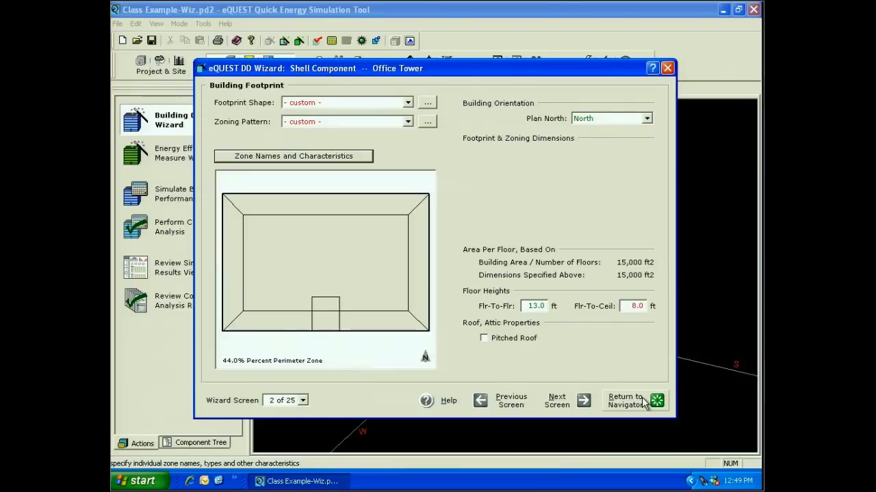
click(643, 402)
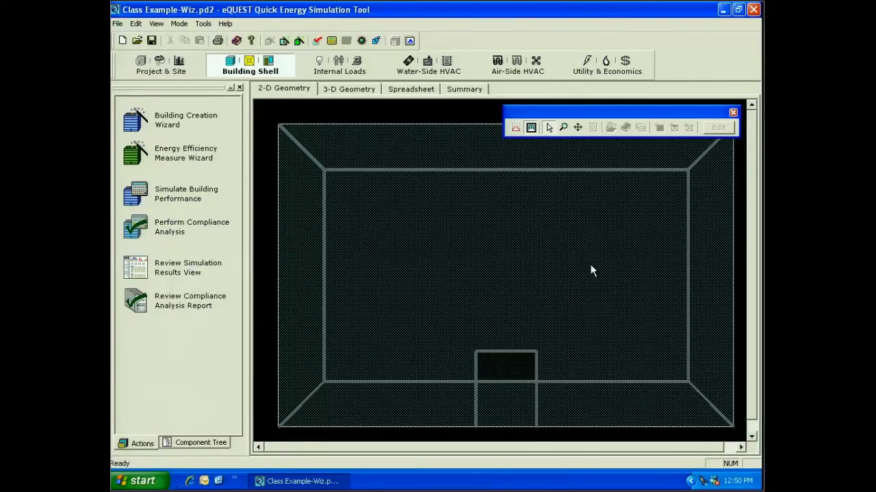
- Examine the regenerated building's 3-D geometry, orbiting from the south side round to the north-east
click(350, 89)
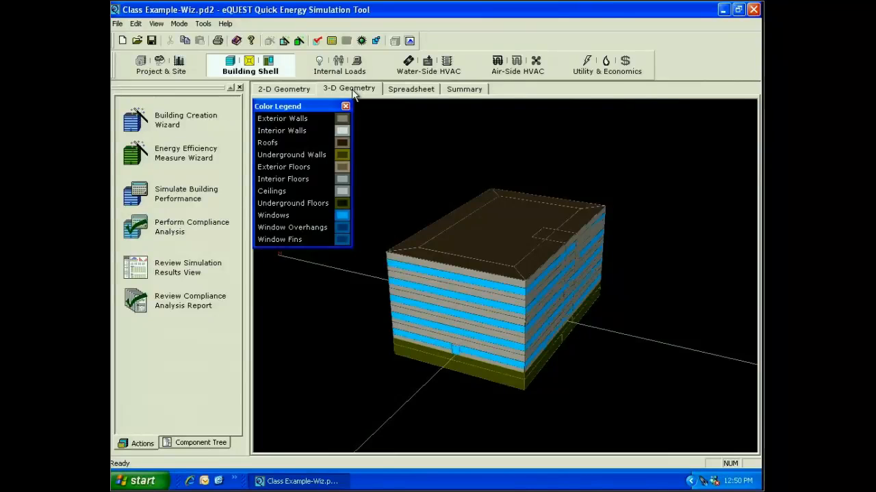
drag(520, 356, 670, 381)
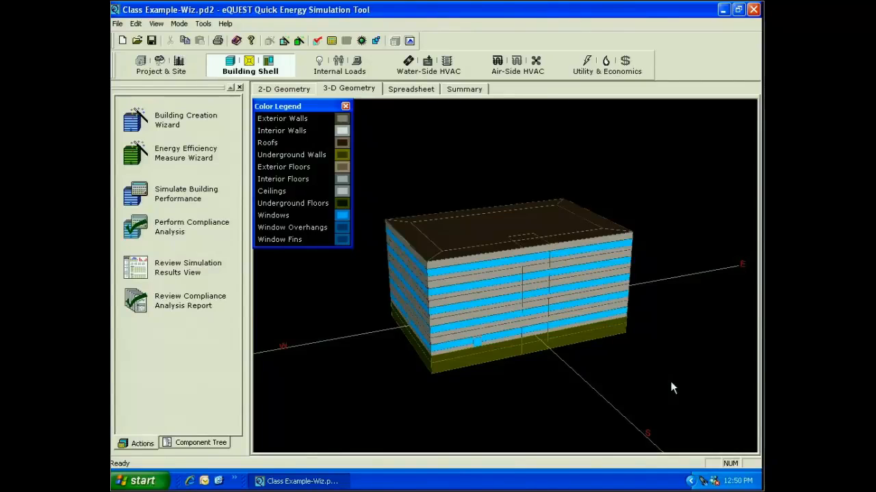
drag(670, 381, 651, 360)
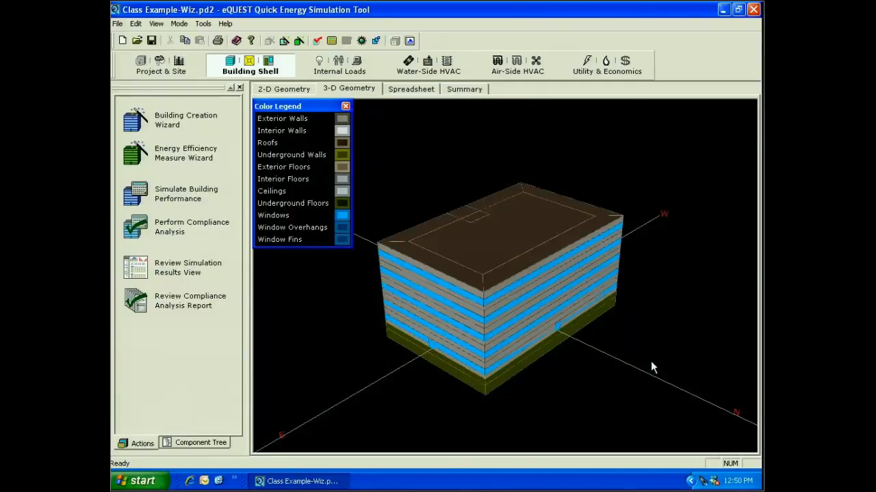
- Save the project, re-enter the Building Creation Wizard and open the Office Tower shell at its building footprint
click(185, 119)
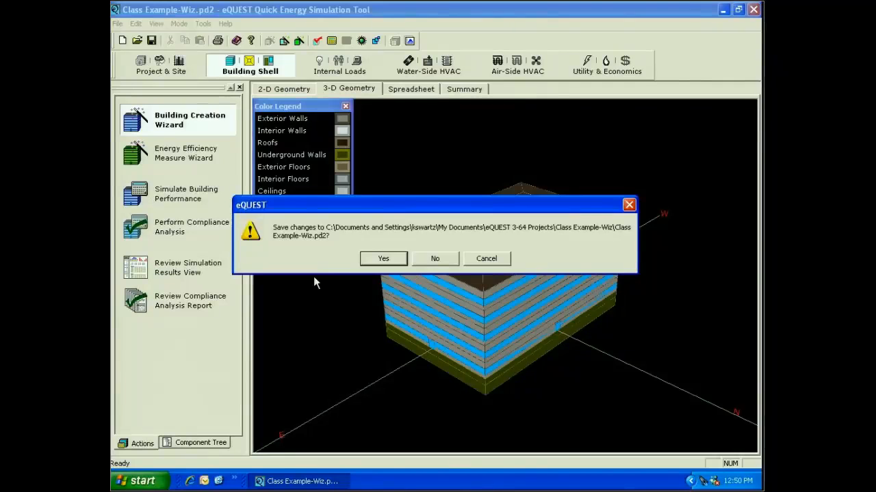
click(383, 258)
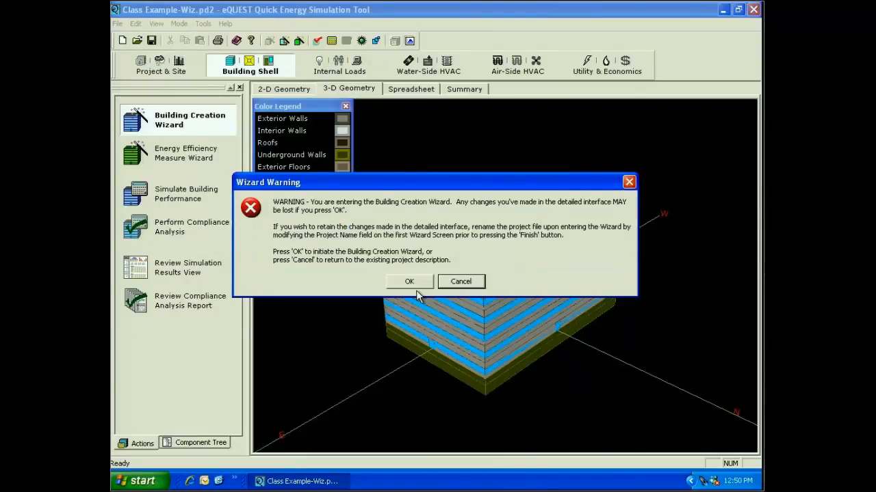
click(413, 285)
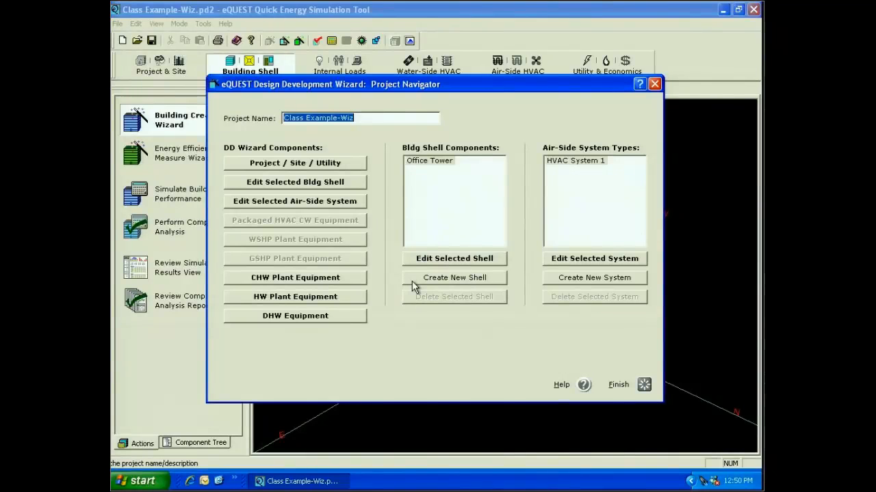
double_click(423, 164)
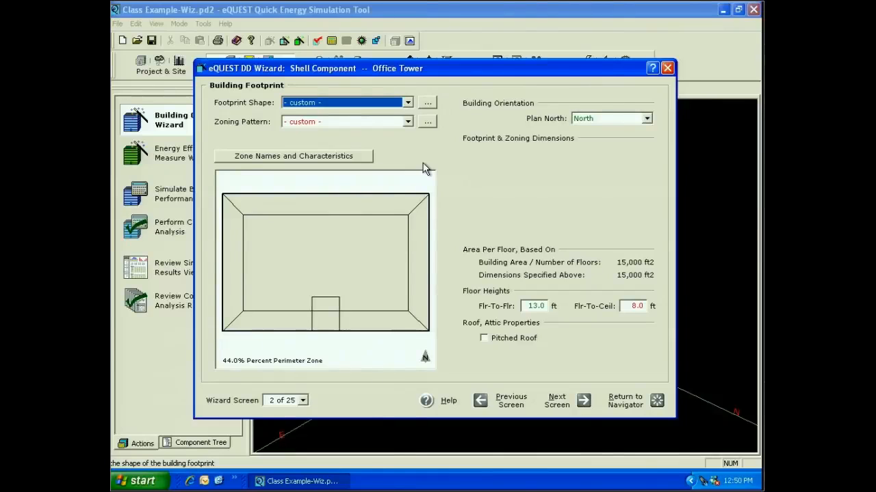
- Apply the Entirely Adiabatic Wall option to the footprint's north wall and continue to the building envelope constructions
right_click(356, 195)
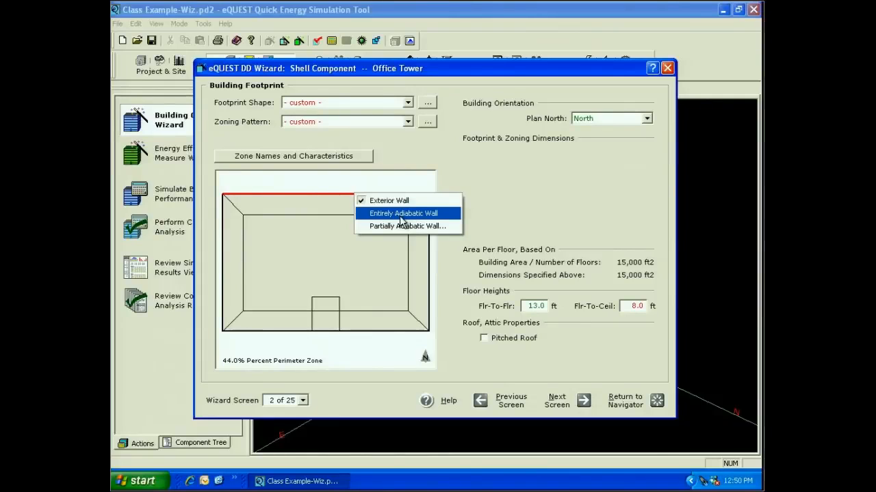
click(403, 214)
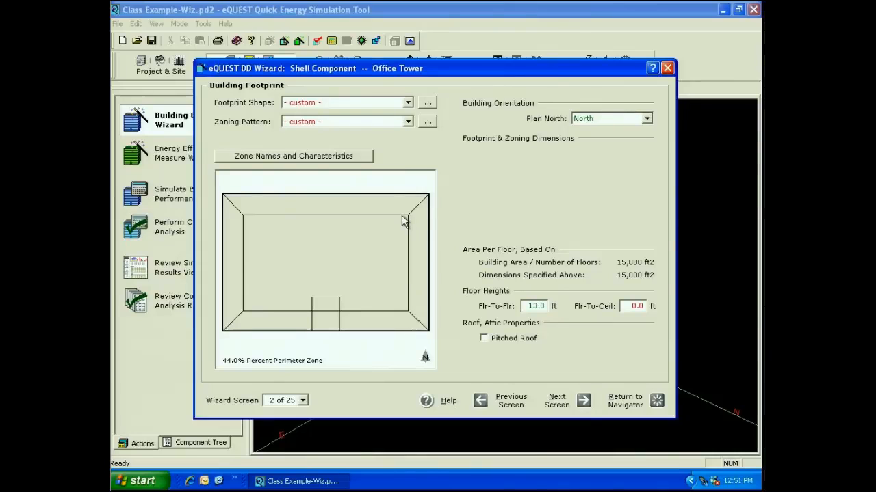
click(565, 399)
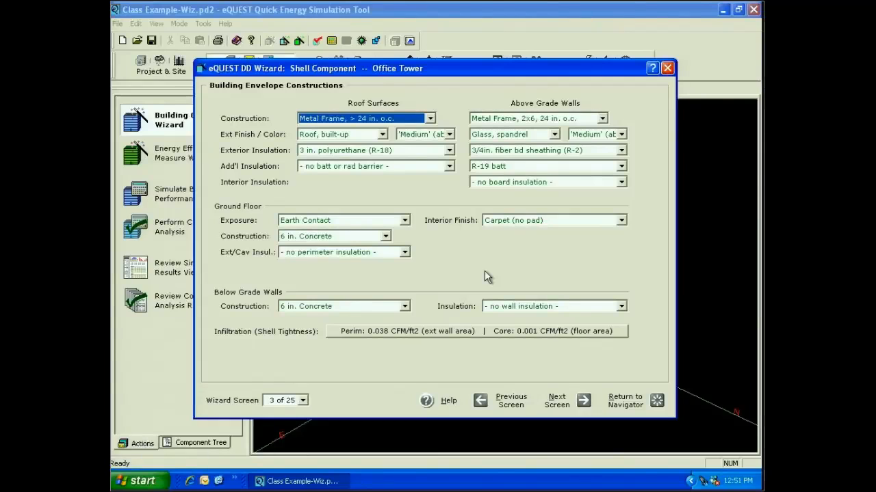
- Set the roof surfaces to Custom, Layer-by-Layer Construction with a new construction named "Roof Construction" and surface type Roof
click(430, 119)
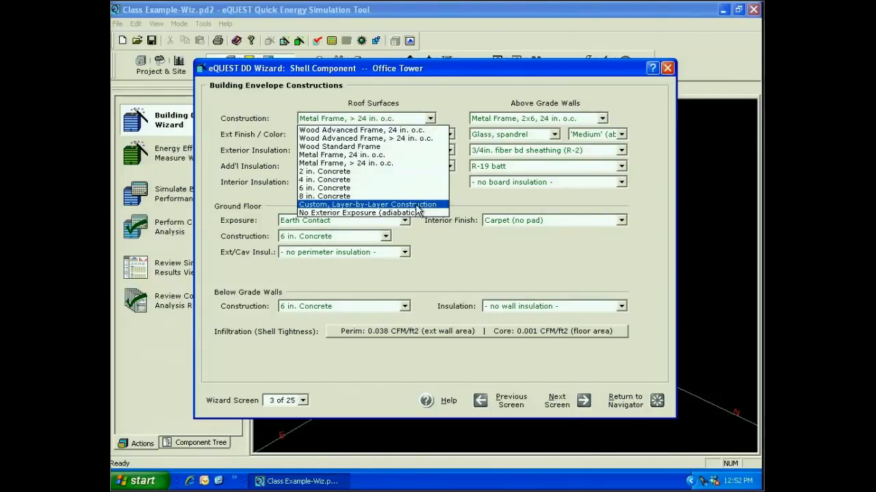
click(418, 204)
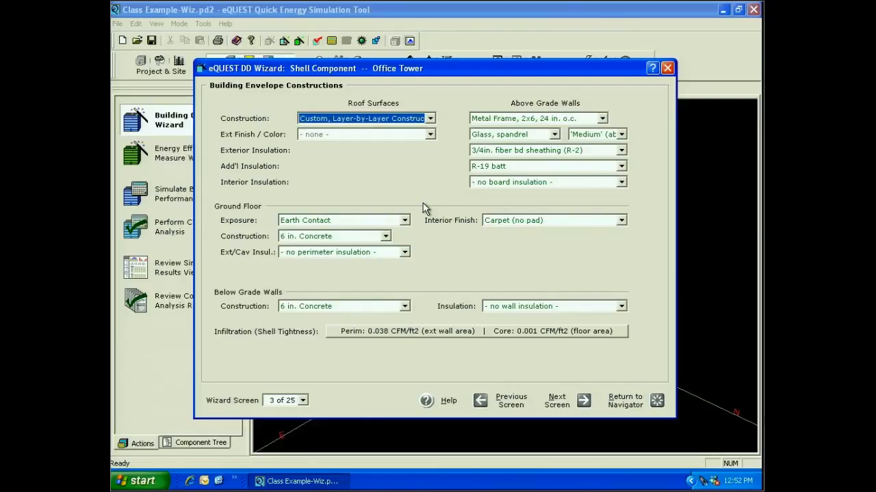
click(431, 135)
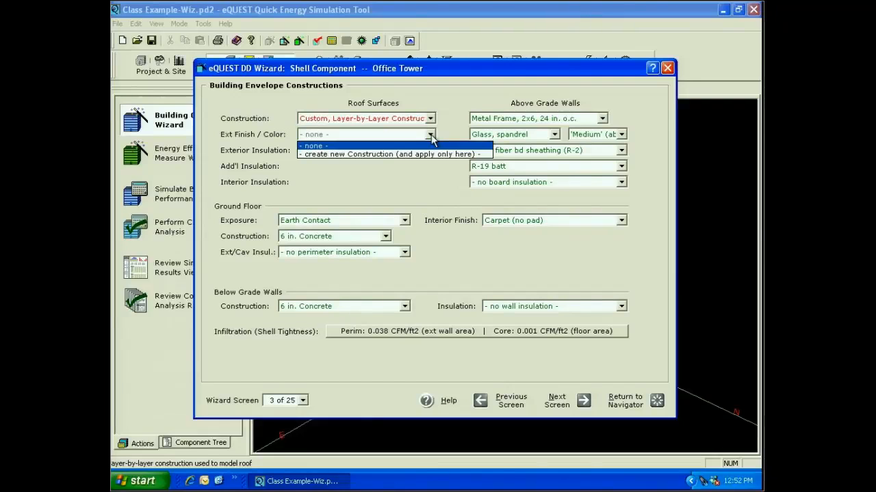
click(398, 154)
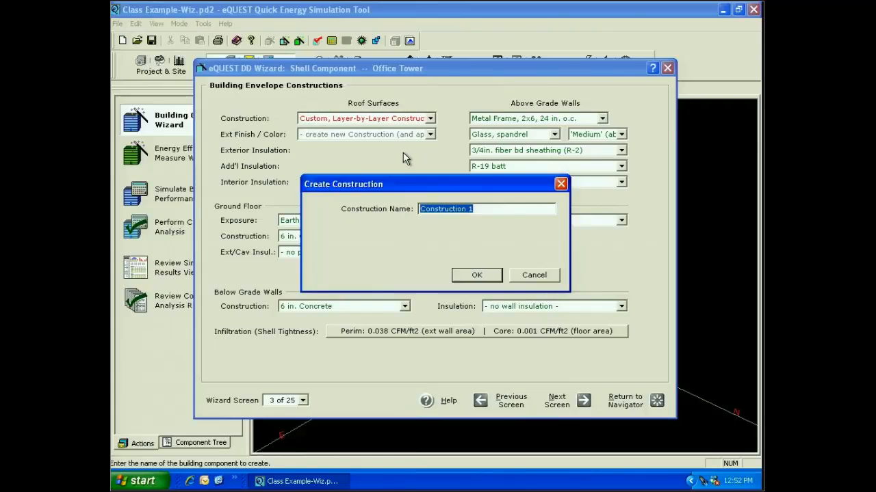
click(478, 277)
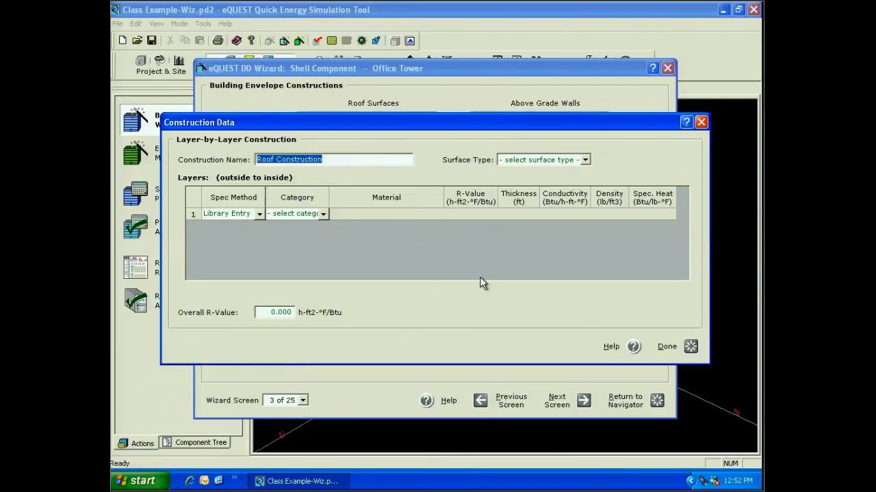
click(585, 161)
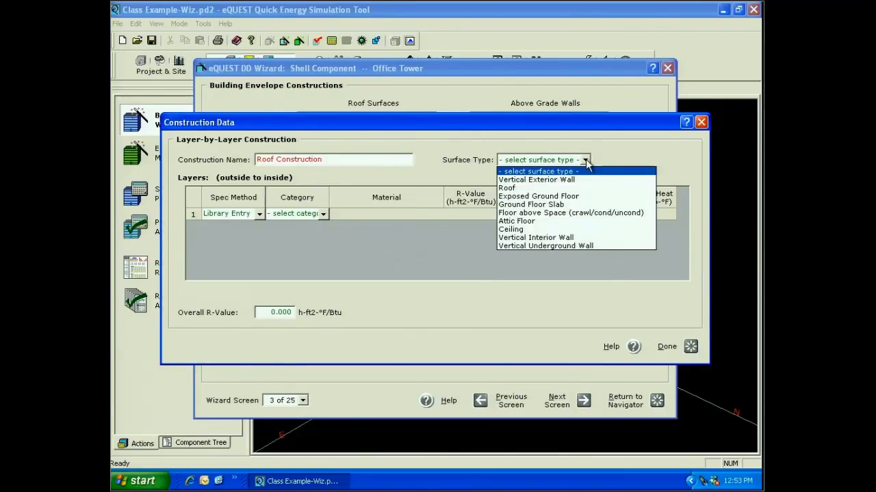
click(520, 189)
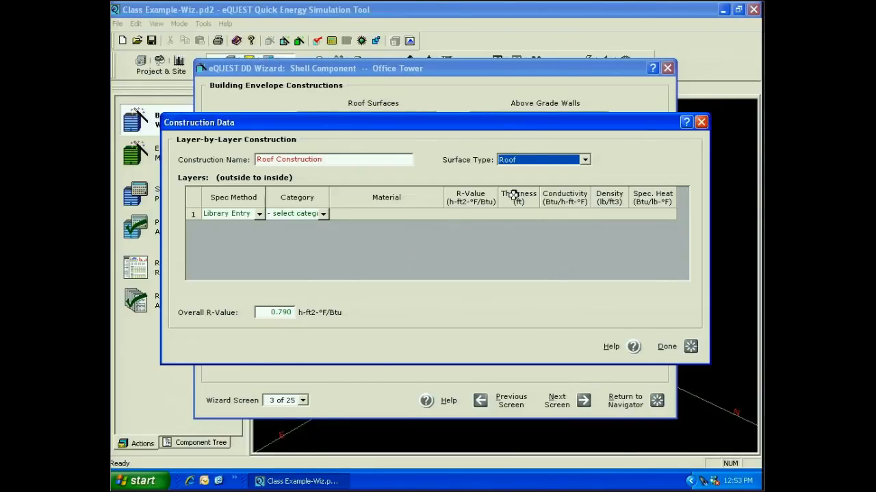
- Define layer 1 of the roof construction as a library entry from the Built-Up Roofing category
click(260, 214)
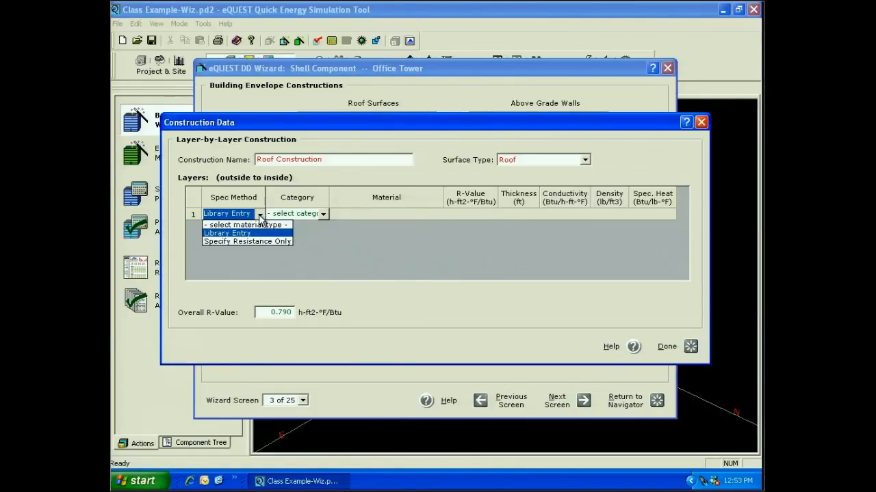
click(309, 260)
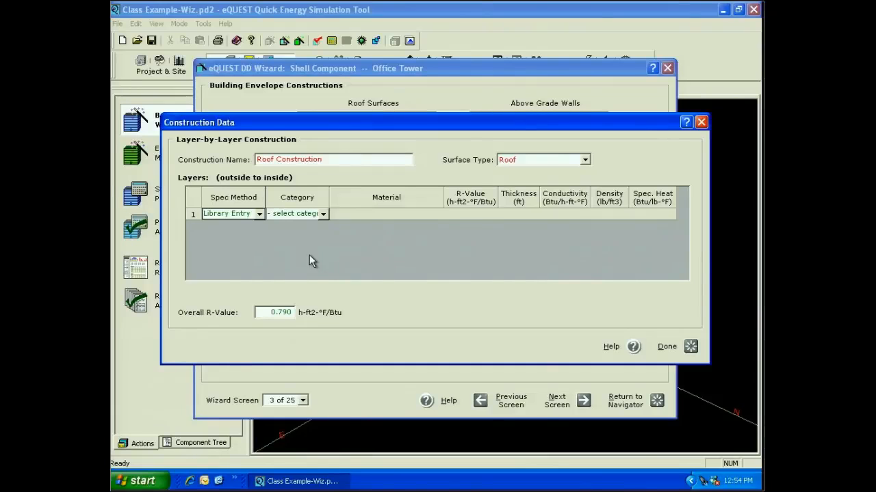
click(323, 215)
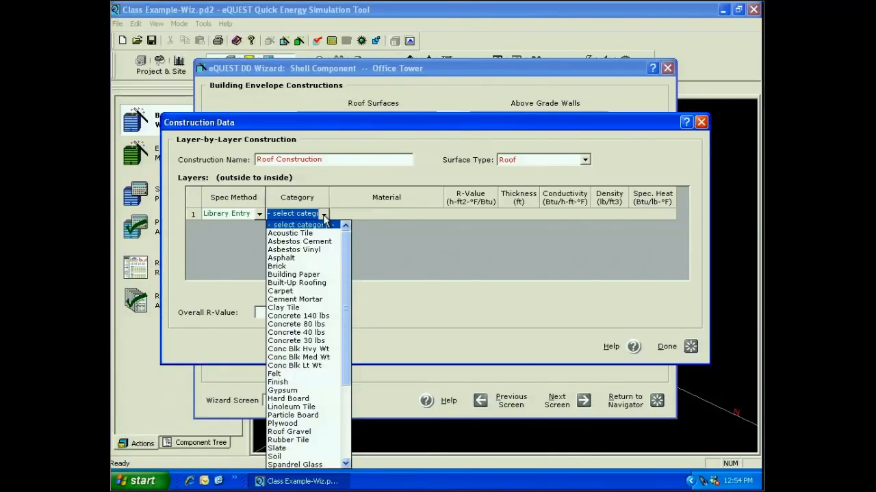
drag(345, 272, 345, 282)
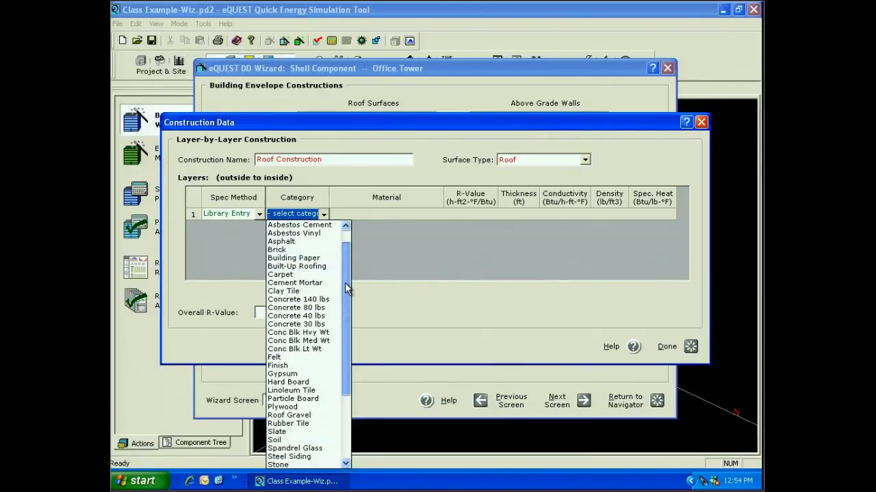
drag(345, 284, 349, 368)
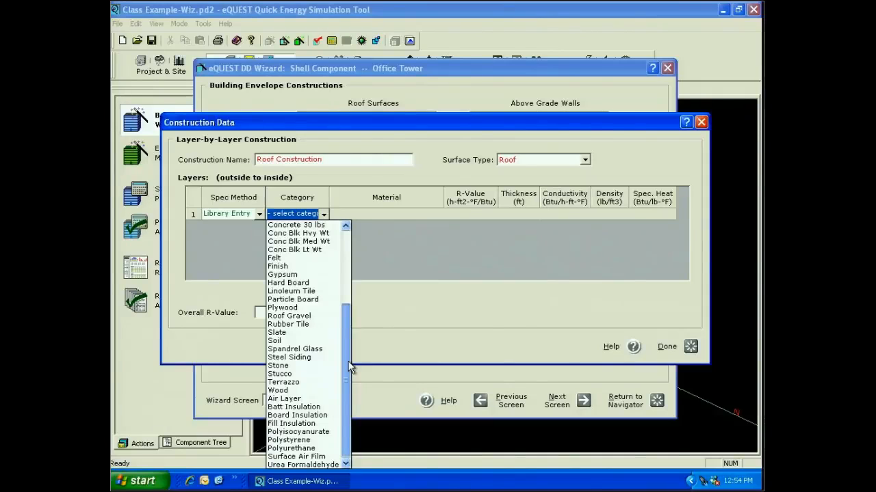
scroll(345, 332, up, 5)
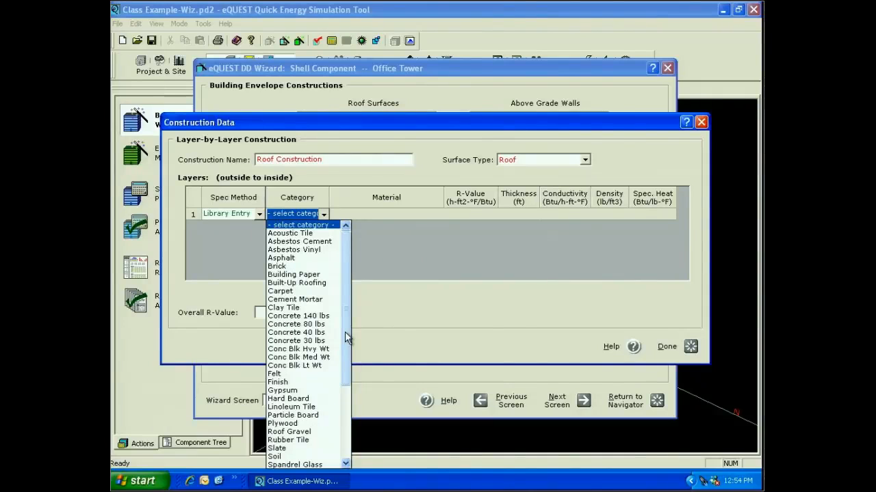
click(297, 283)
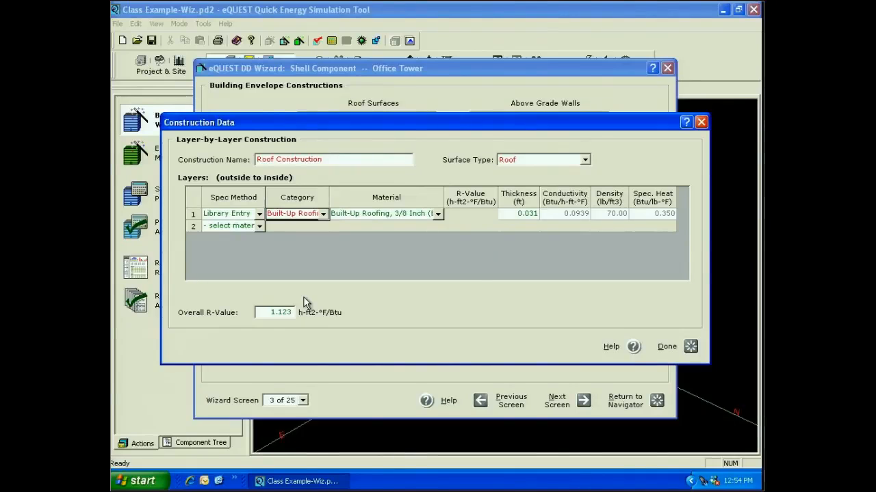
- Add layer 2 as a Polystyrene library entry, using the 3-inch expanded material (IN36) with a thickness of 0.278 ft
click(259, 226)
click(233, 245)
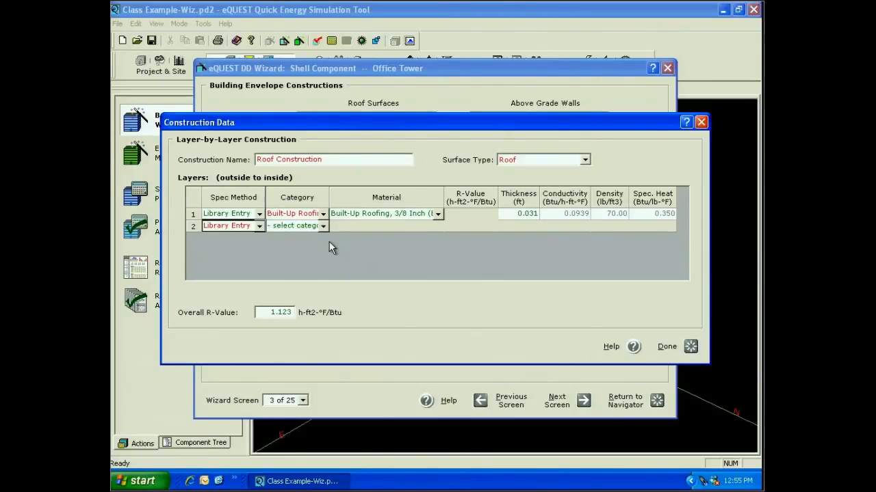
click(322, 227)
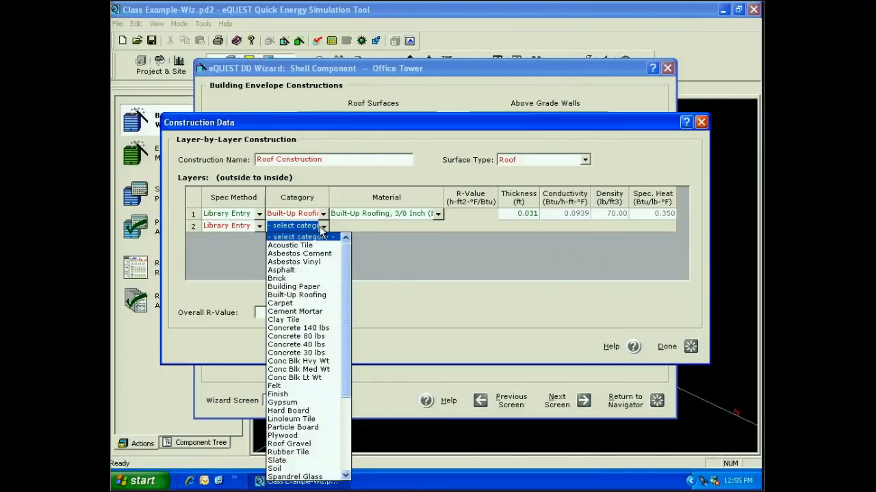
drag(346, 271, 342, 349)
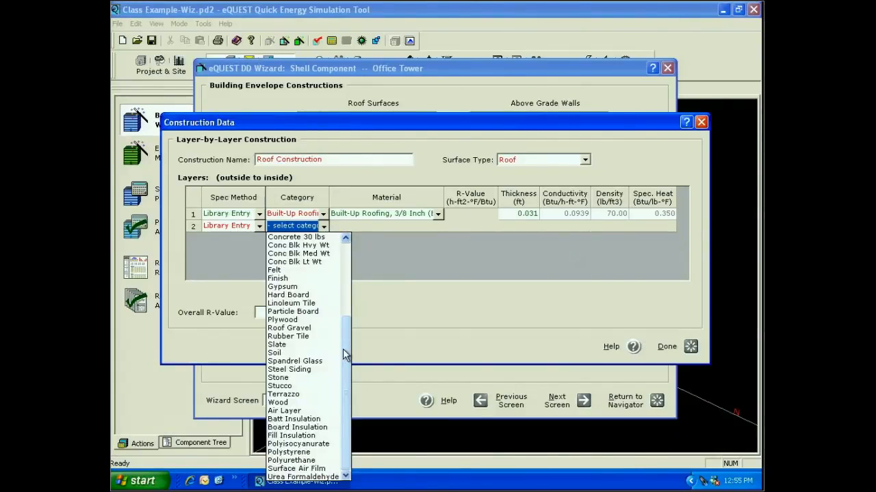
click(289, 452)
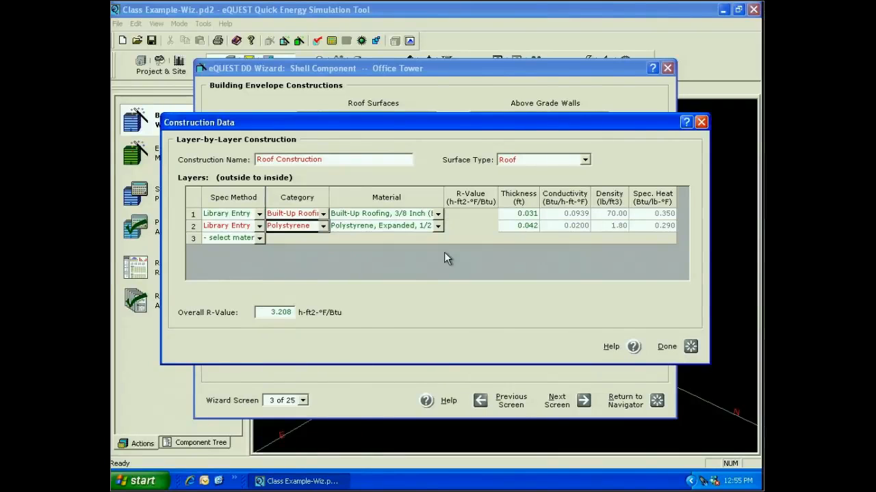
click(437, 226)
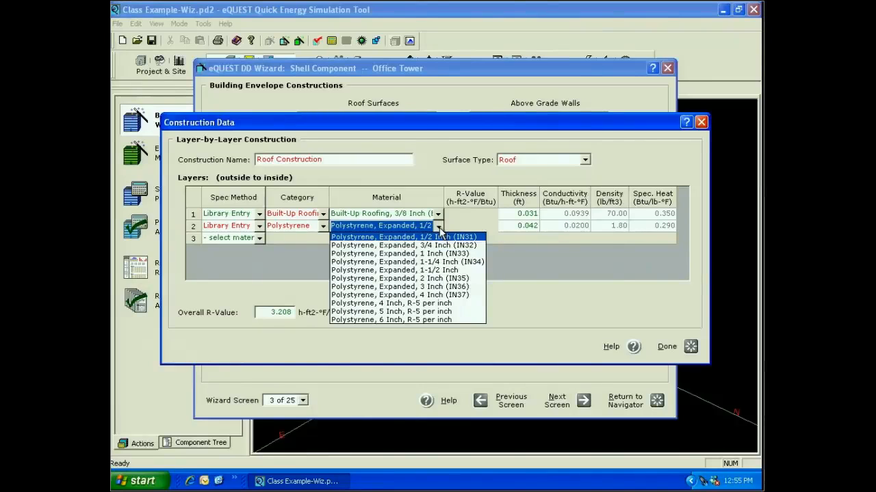
click(427, 286)
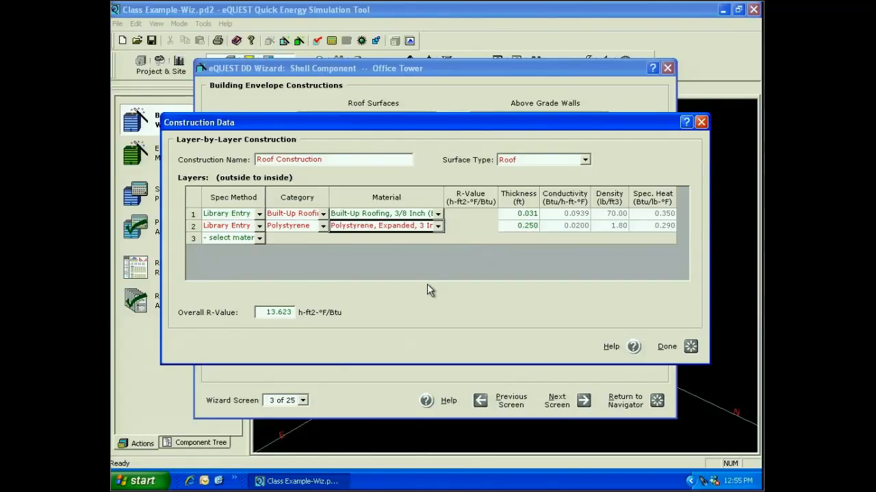
click(522, 226)
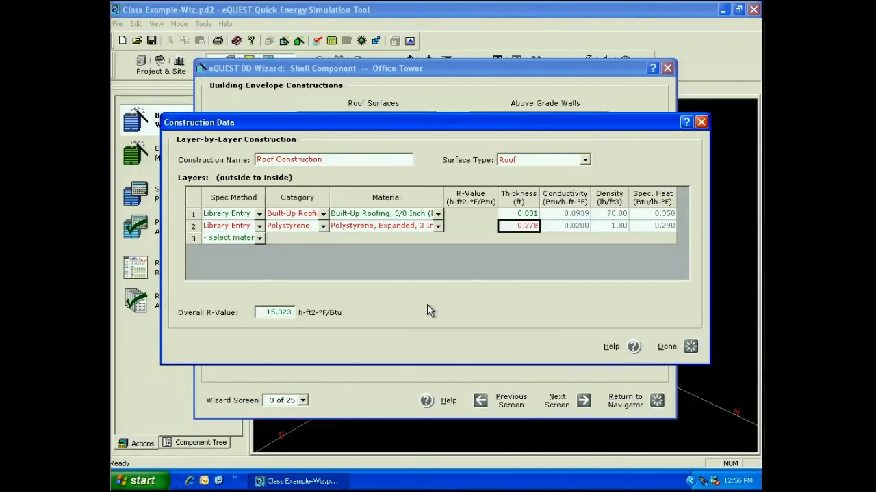
- Add layer 3 of the roof construction as a library entry from the Steel Siding category
click(259, 238)
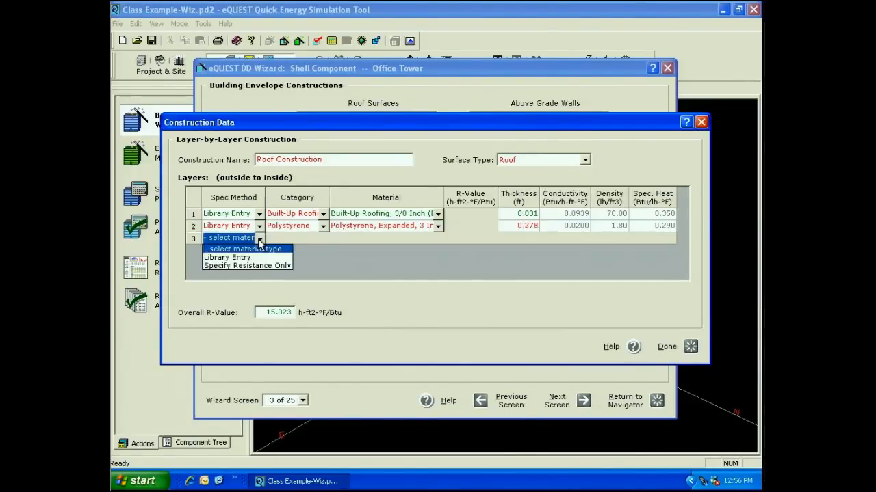
click(246, 257)
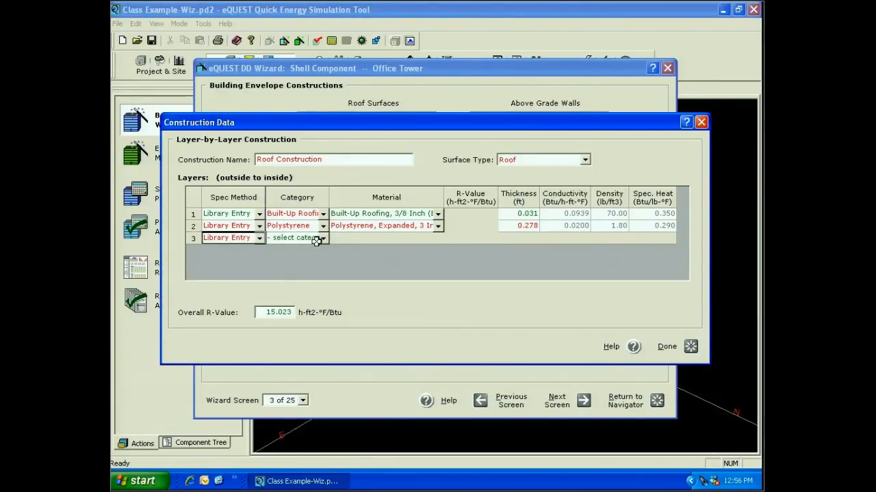
click(321, 239)
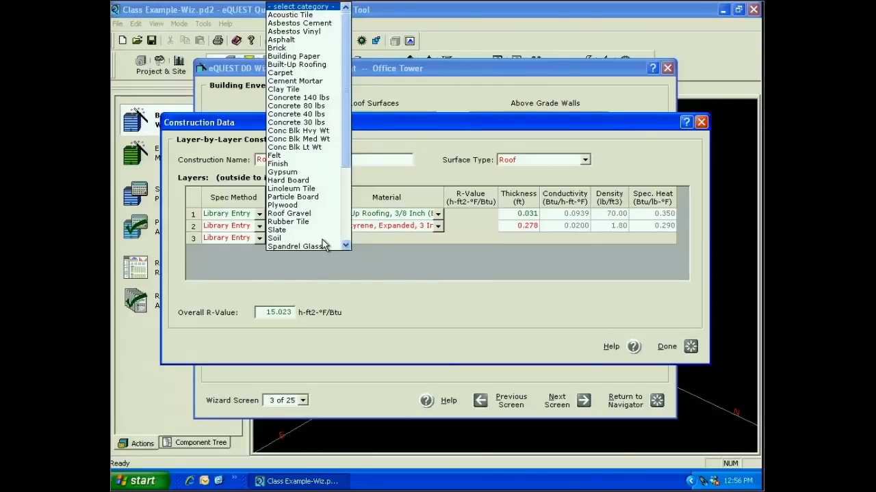
click(345, 233)
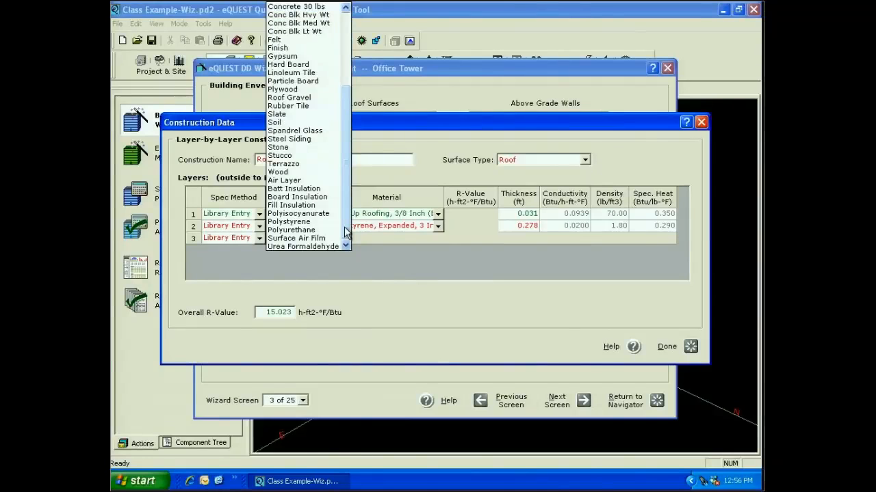
click(289, 139)
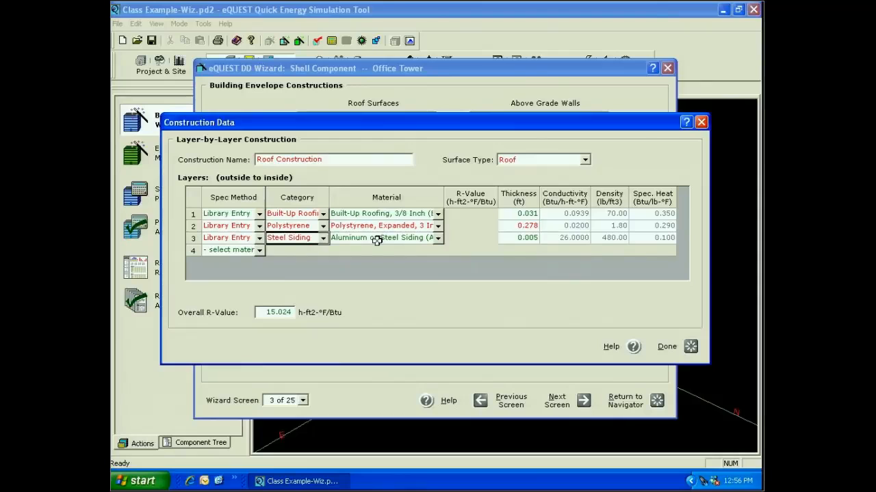
- Add layer 4 as a Surface Air Film library entry, Inside Surface Air Film Horizontal Roofs (AL03), and finish the roof construction
click(259, 251)
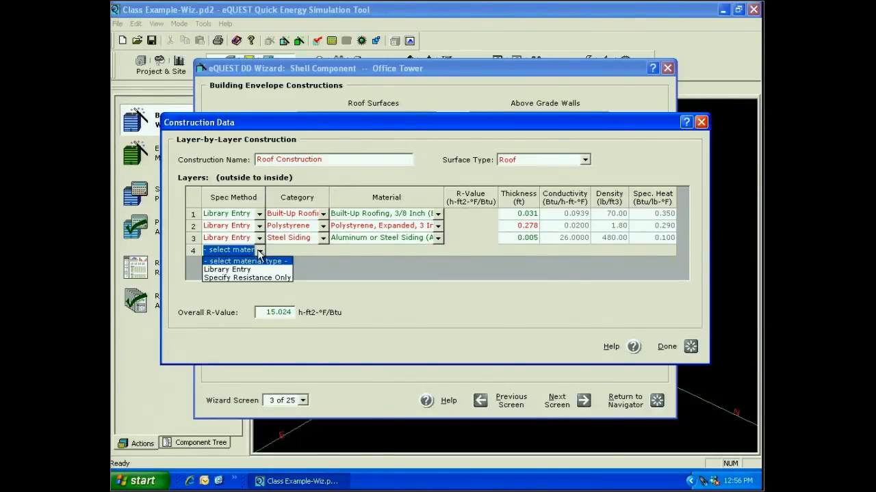
click(246, 269)
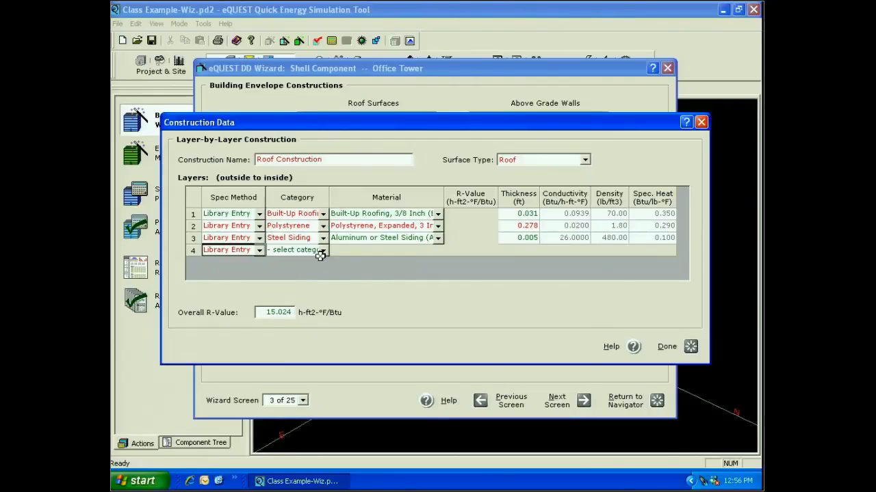
click(322, 250)
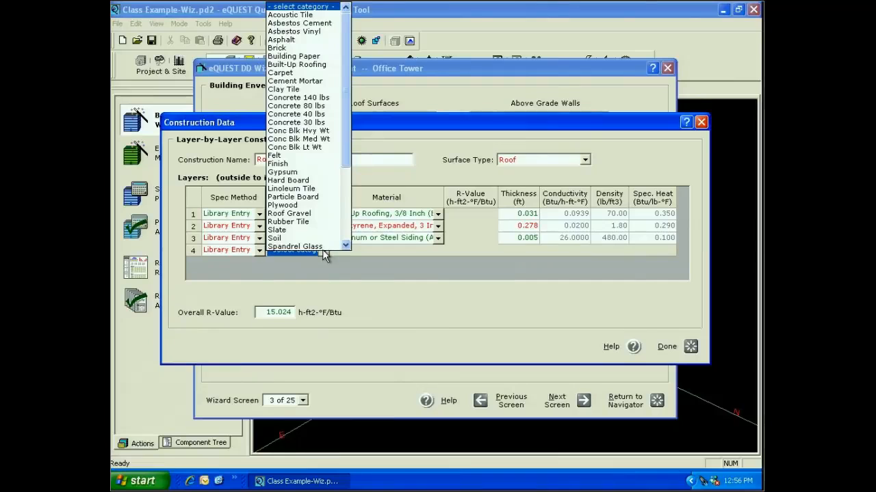
click(343, 225)
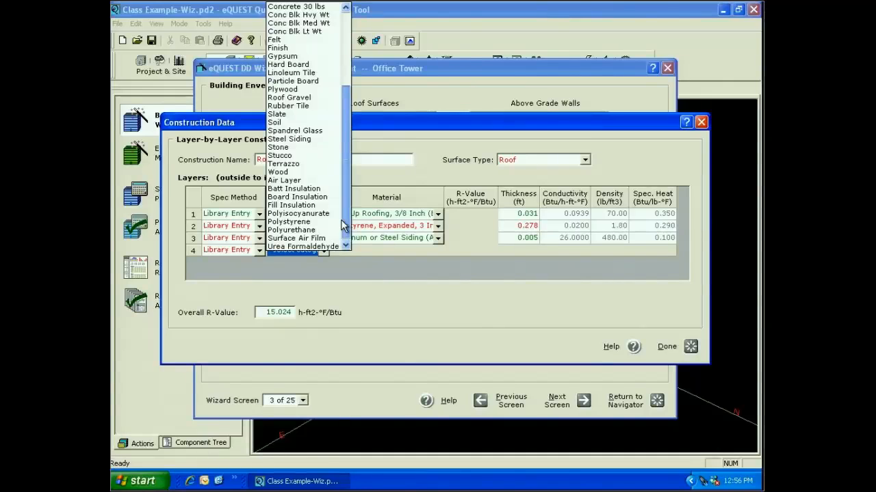
click(318, 238)
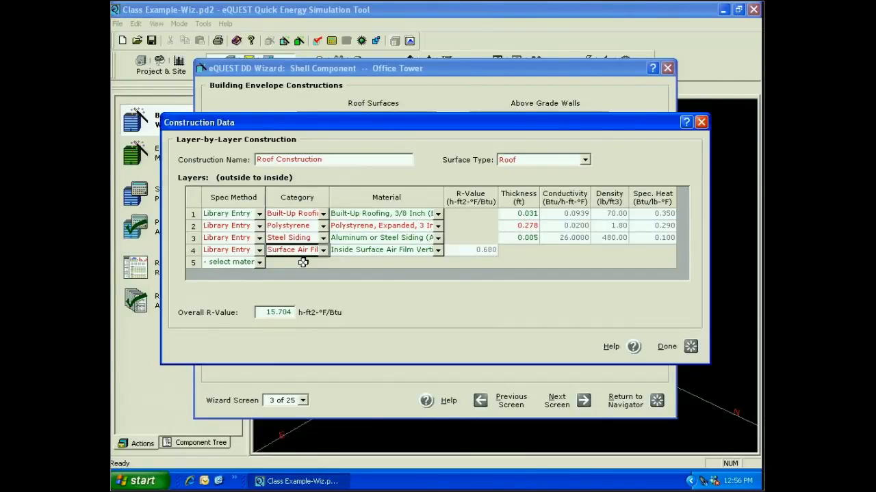
click(438, 250)
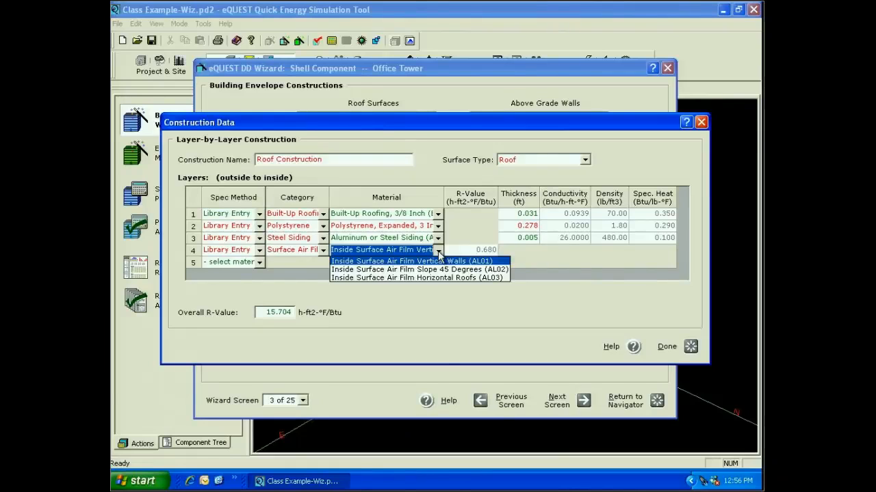
click(439, 278)
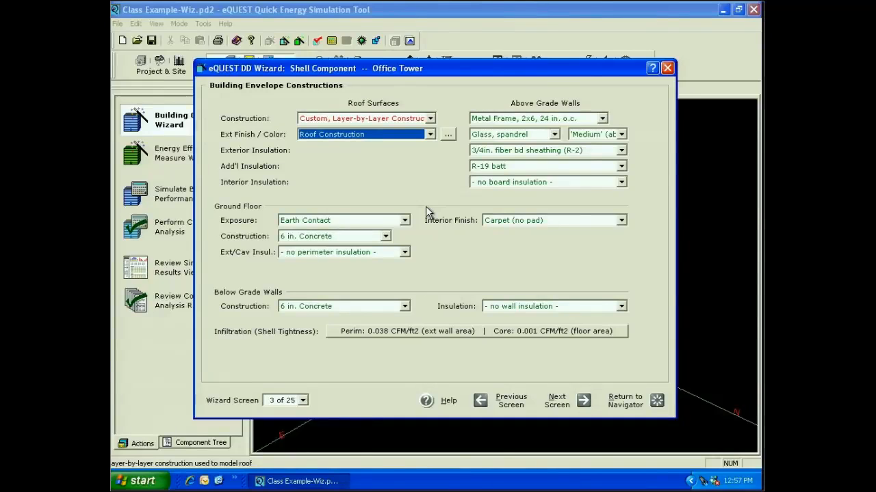
- Set the above grade walls to Metal Frame, 2x6, 24 in. o.c. construction with a Brick exterior finish
click(602, 119)
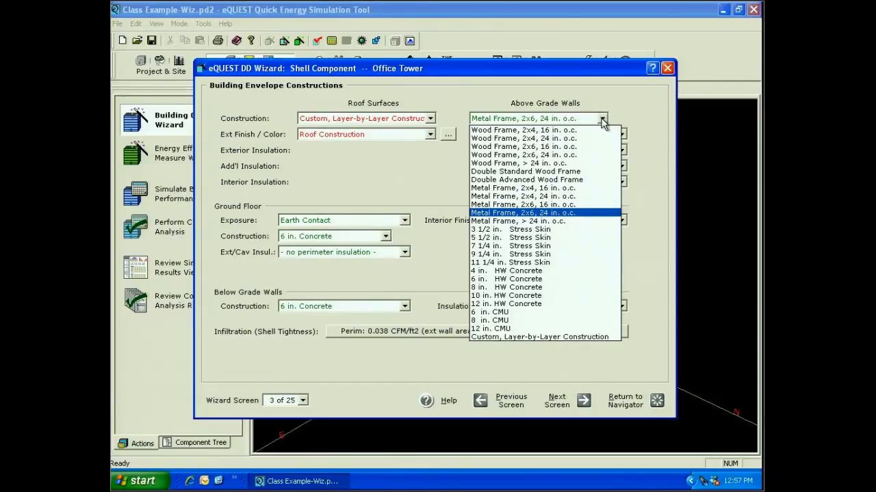
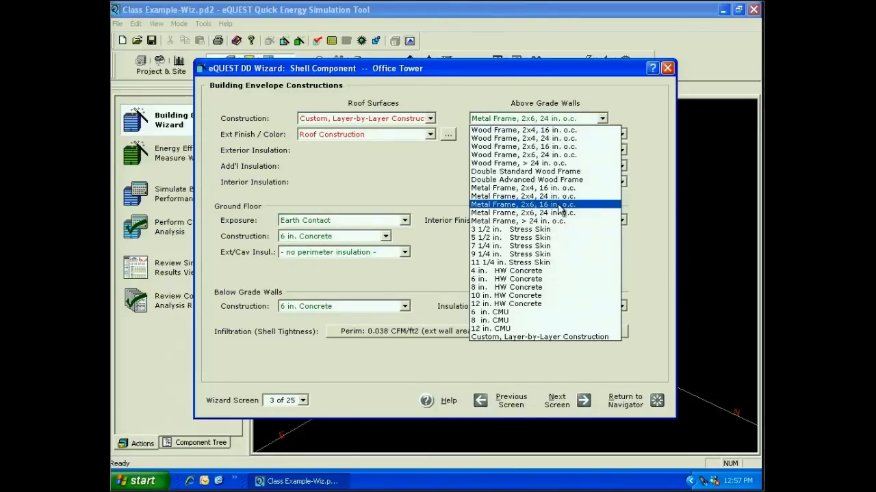
click(560, 213)
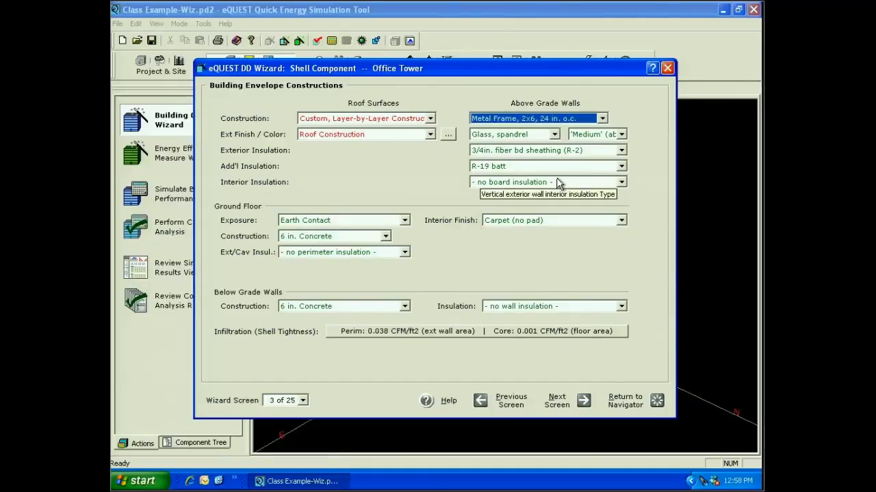
click(552, 135)
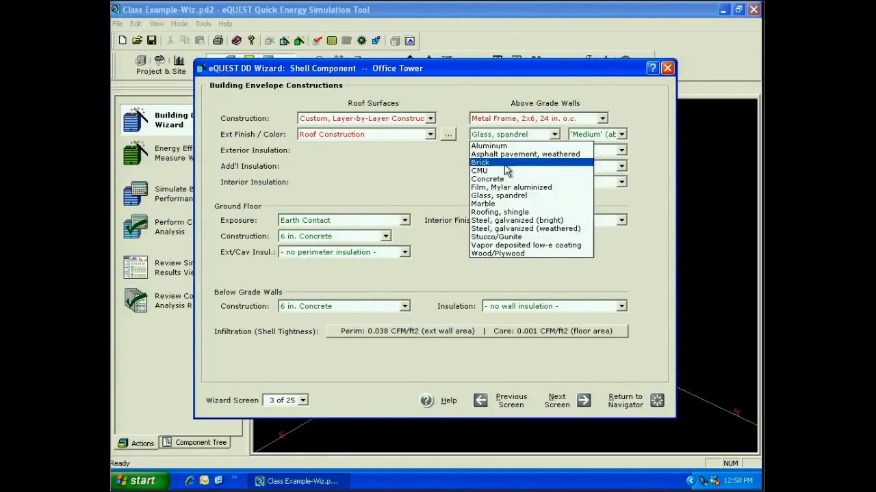
click(504, 163)
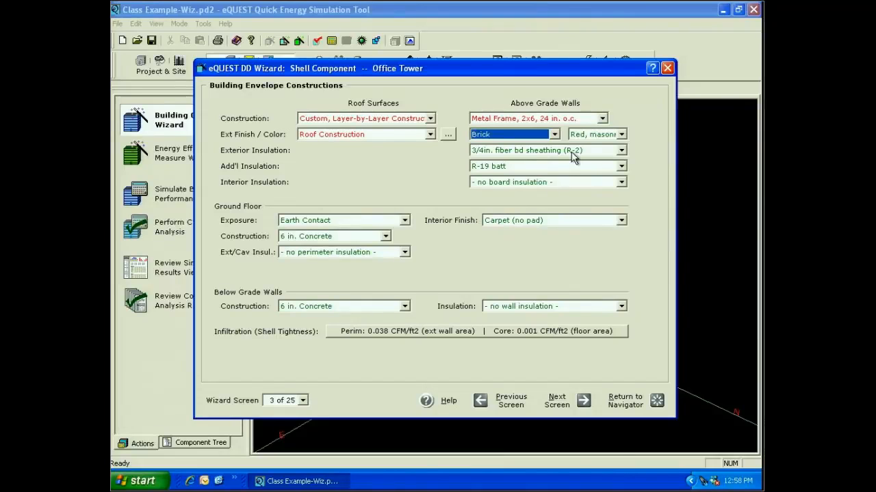
- Set the above grade walls' exterior insulation to 2 in. polystyrene (R-8) and the additional insulation to no batt
click(622, 151)
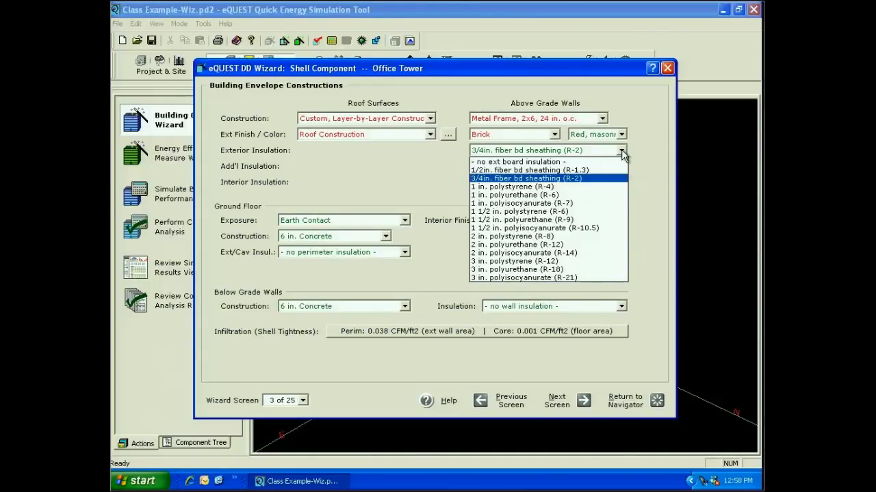
click(544, 238)
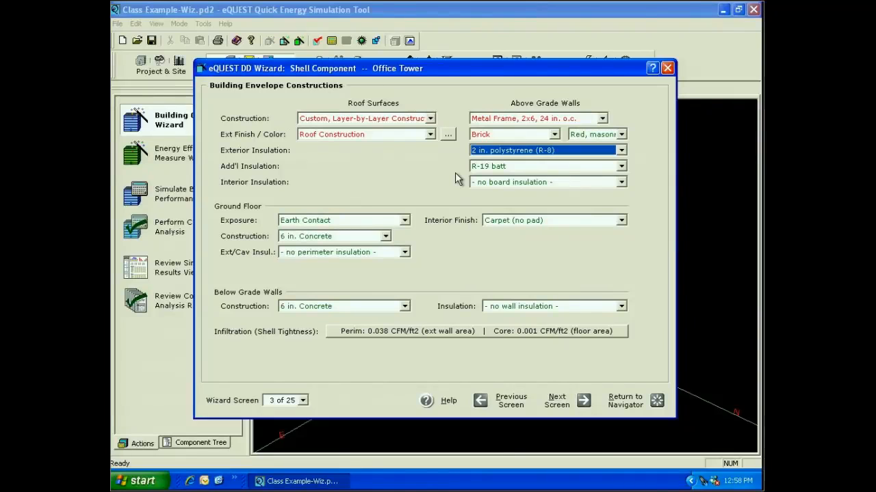
click(492, 167)
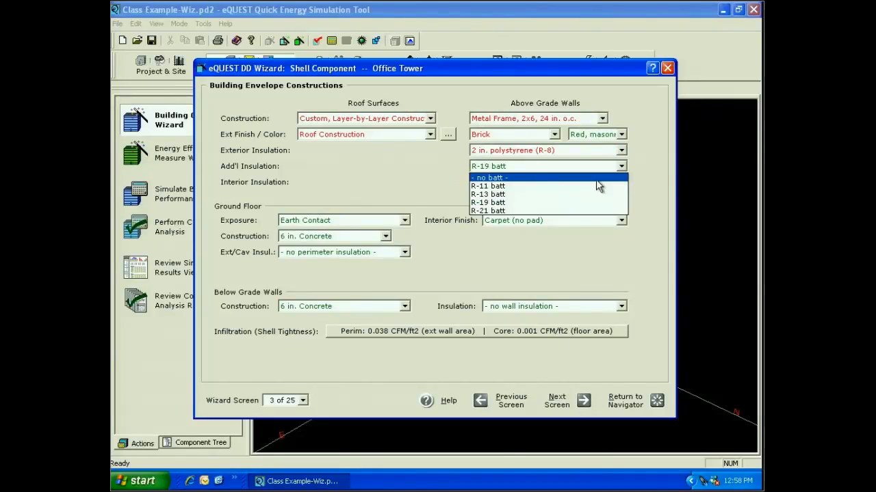
click(596, 179)
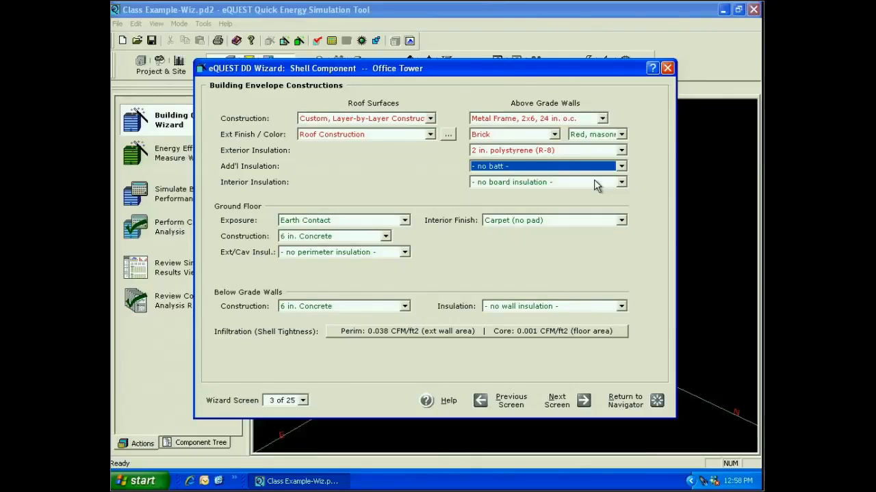
- Review the available options for the above grade walls' interior insulation and the ground floor's exposure and interior finish, keeping the current selections
click(621, 183)
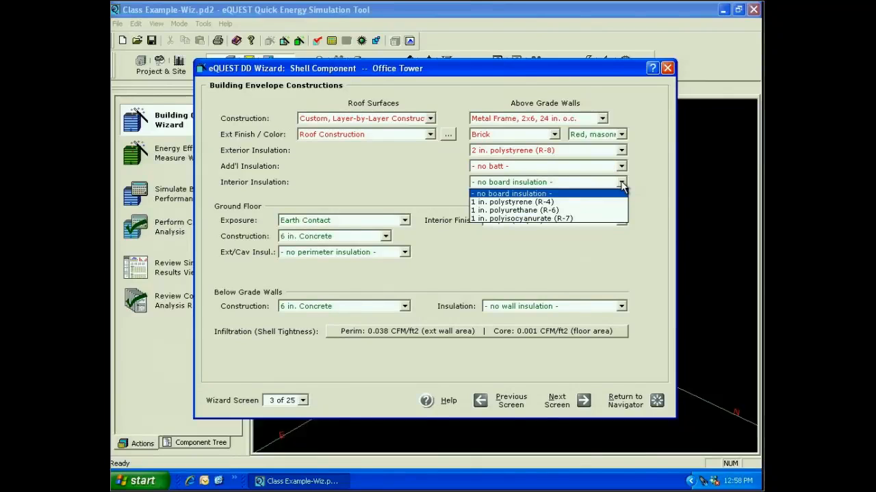
click(622, 184)
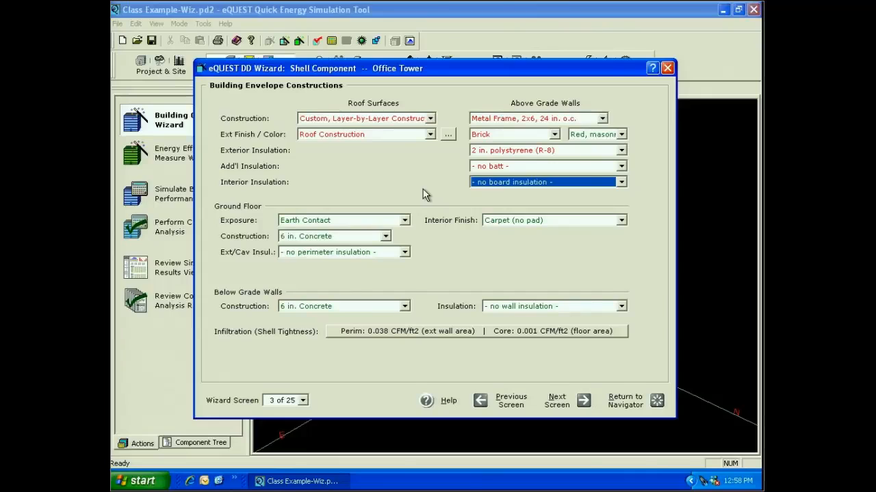
click(405, 220)
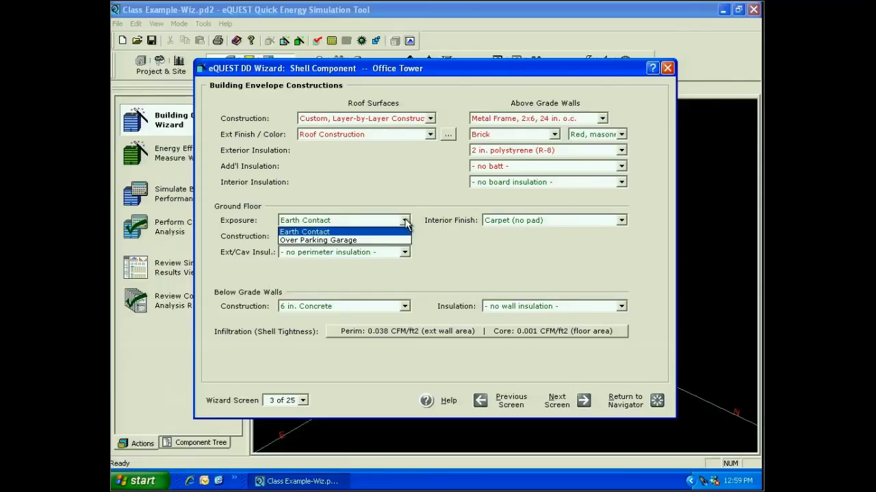
click(406, 220)
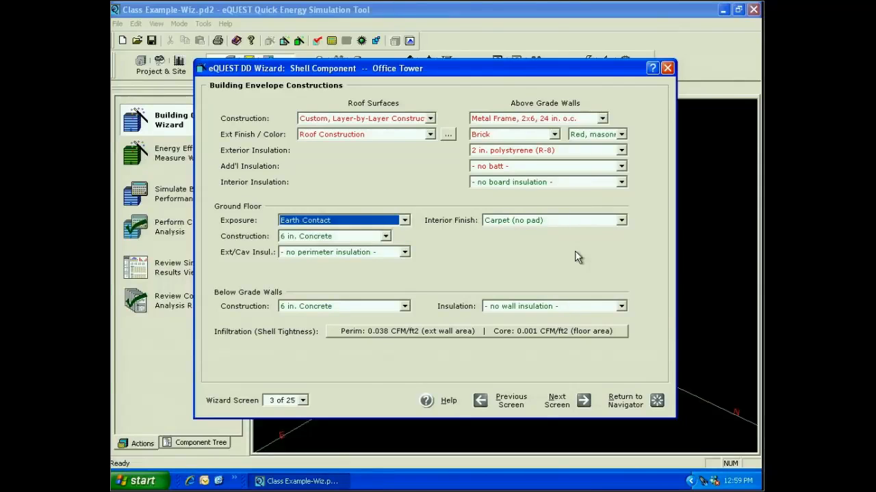
click(621, 221)
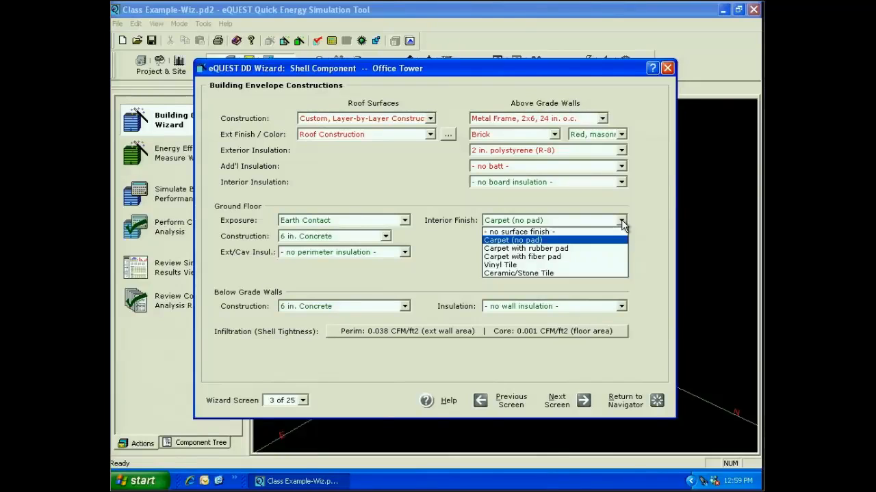
click(621, 220)
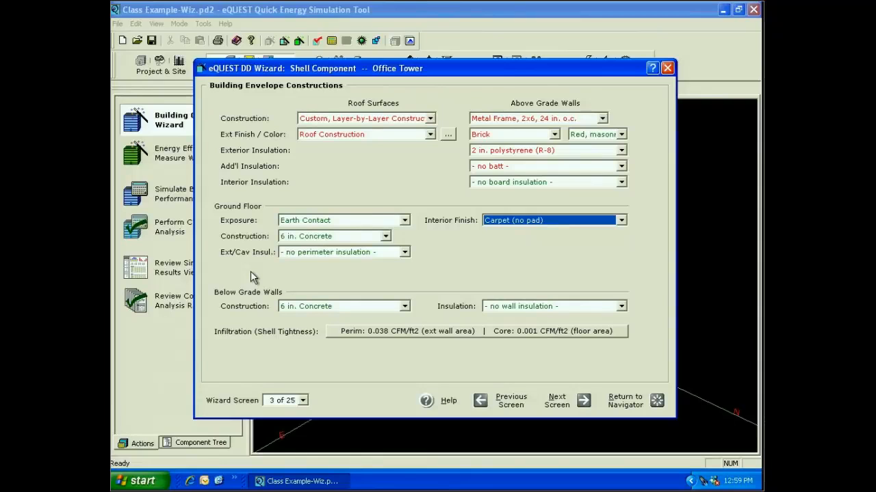
- Review the ground floor exterior/cavity insulation choices and keep it at no perimeter insulation
click(405, 252)
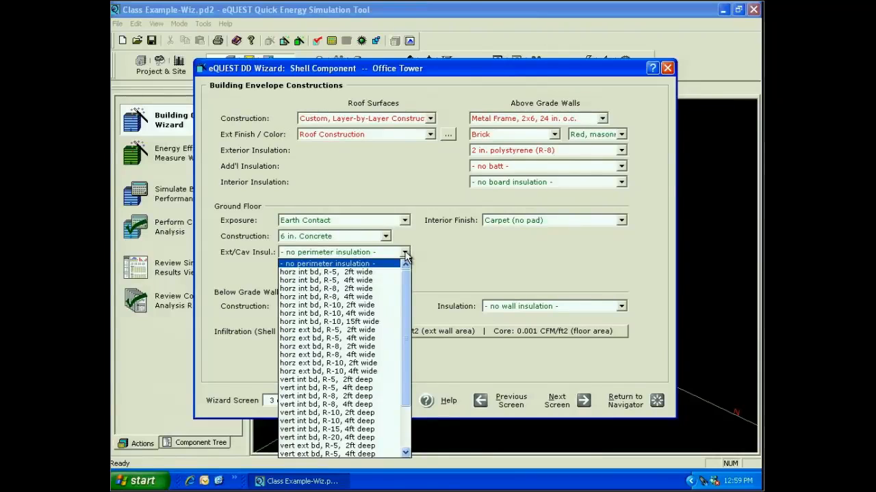
scroll(401, 331, down, 3)
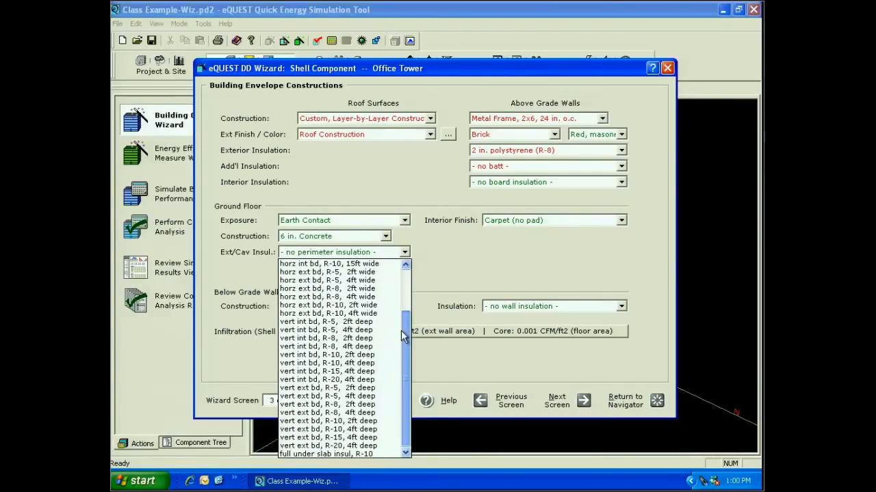
drag(402, 331, 408, 276)
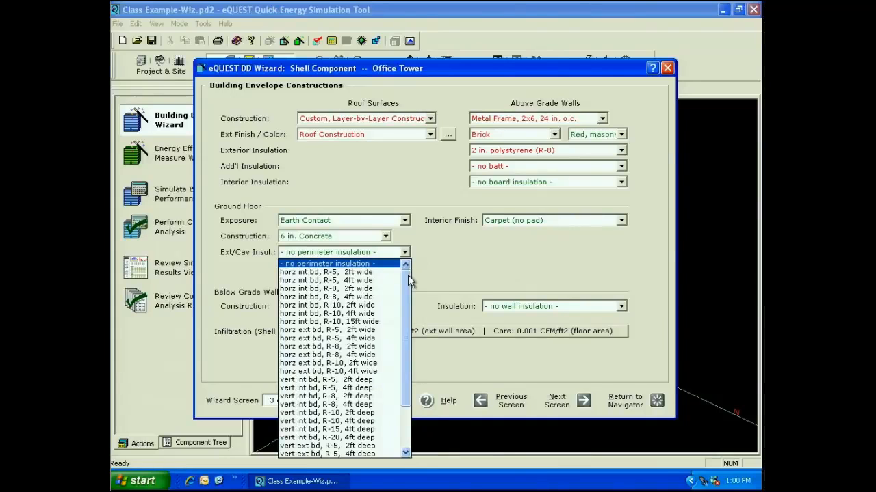
click(506, 277)
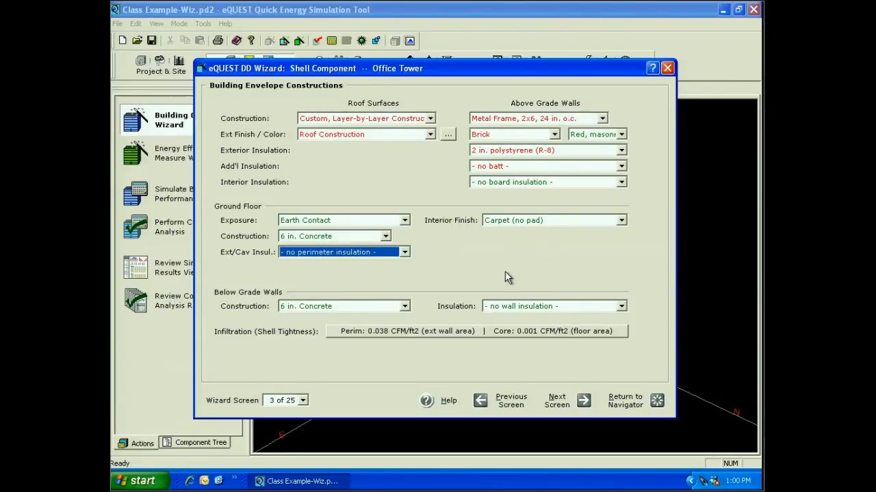
- Keep the below-grade wall construction at 6 in. Concrete and set its insulation to ext bd, R-10, 4ft deep
click(404, 306)
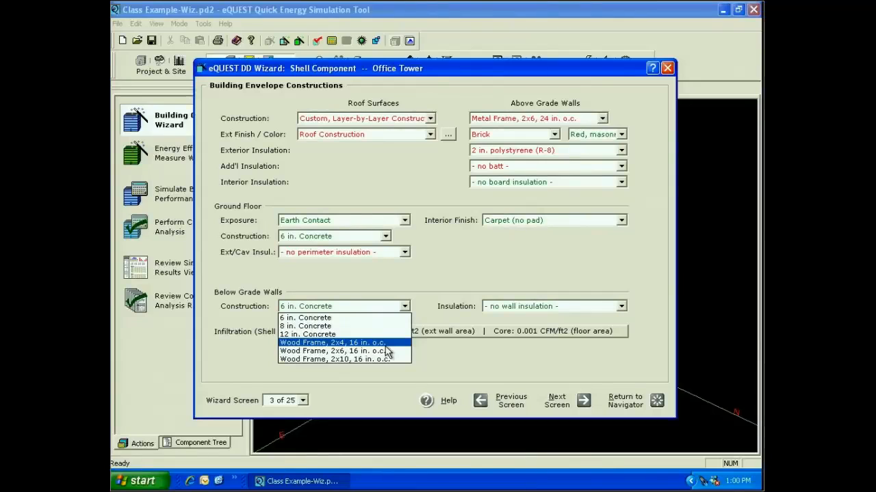
key(Escape)
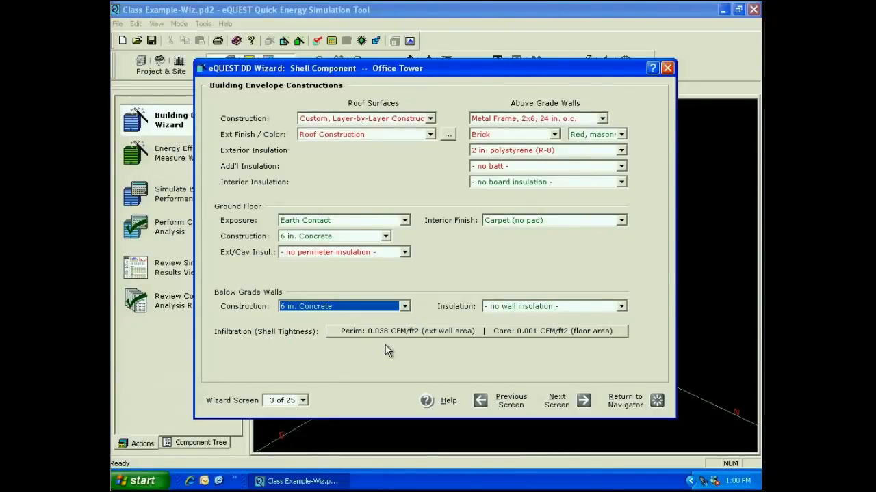
click(621, 308)
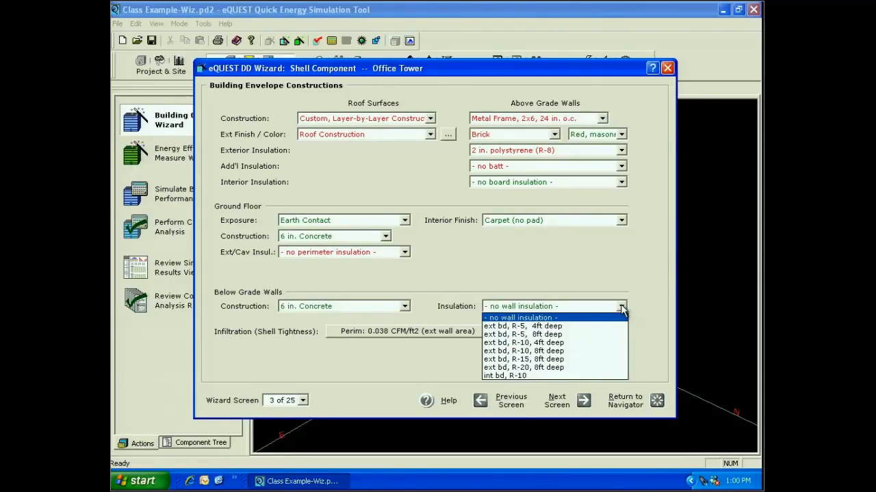
click(584, 343)
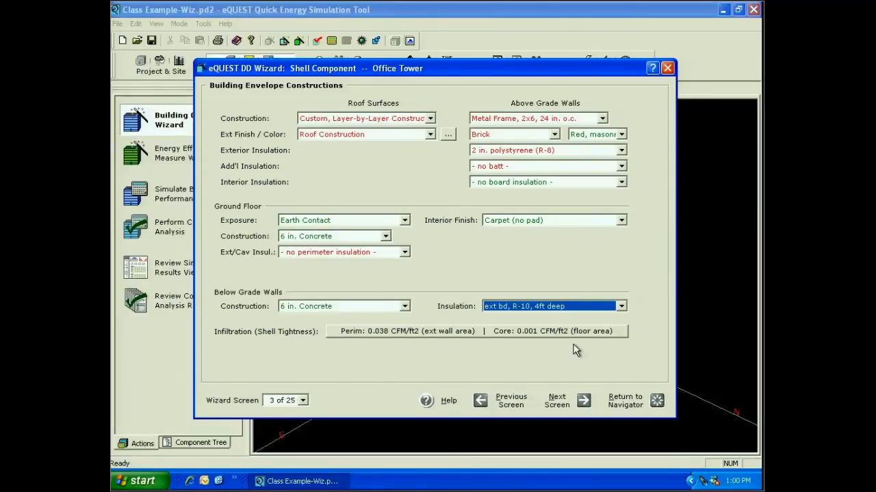
- Set the perimeter zone infiltration to 0.15 CFM/ft2 of exterior wall in the building envelope infiltration settings
click(472, 333)
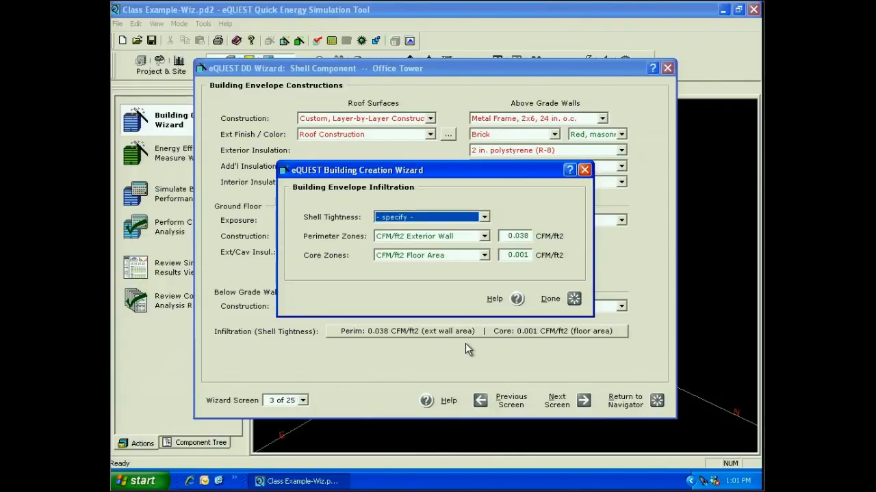
click(484, 236)
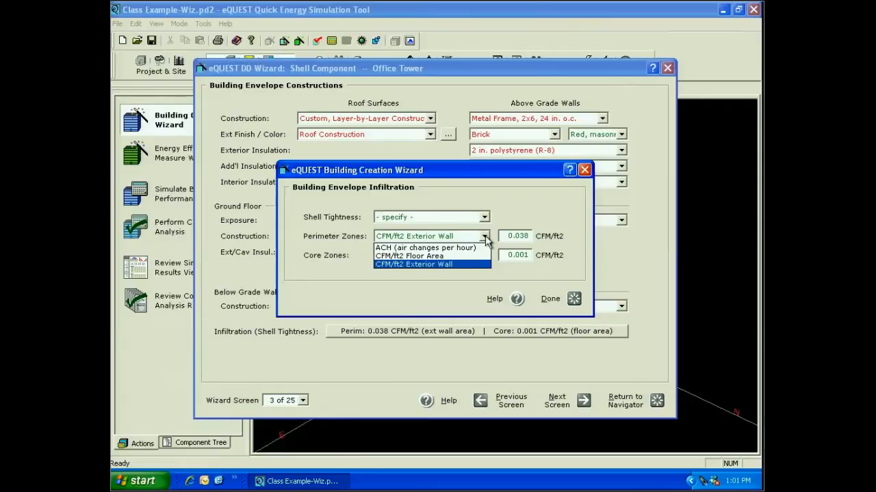
click(485, 235)
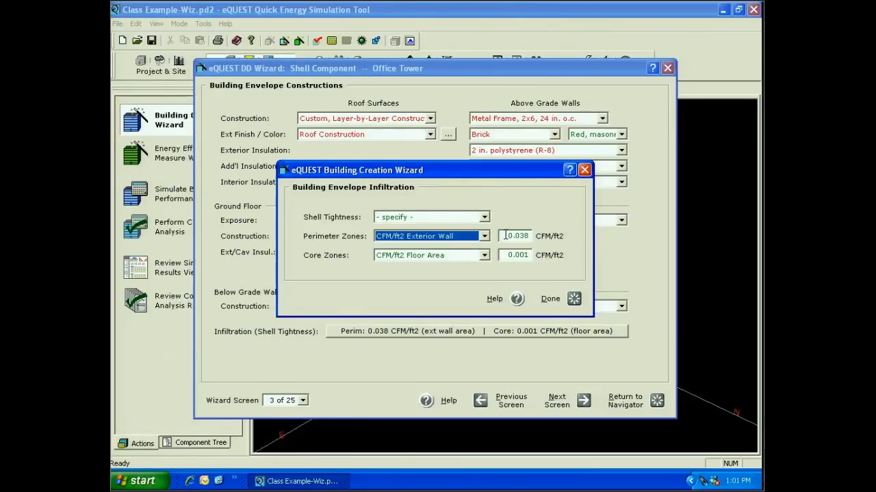
drag(505, 236, 557, 228)
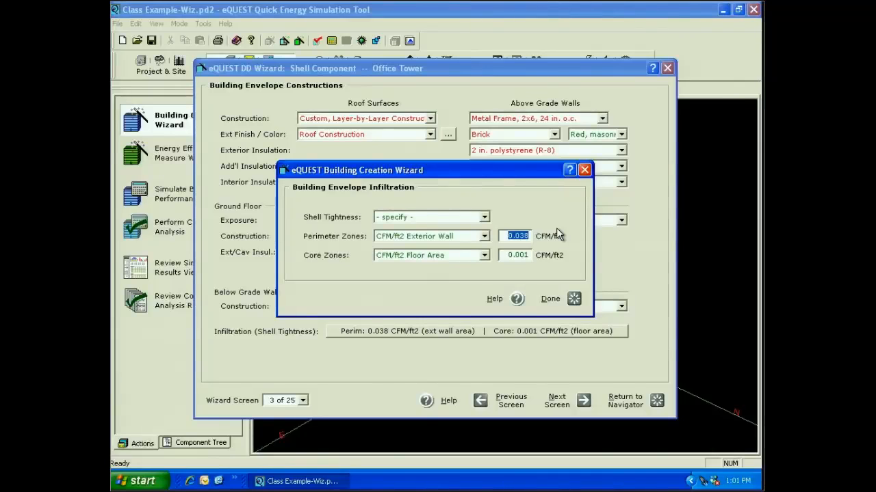
text(0.15)
key(Return)
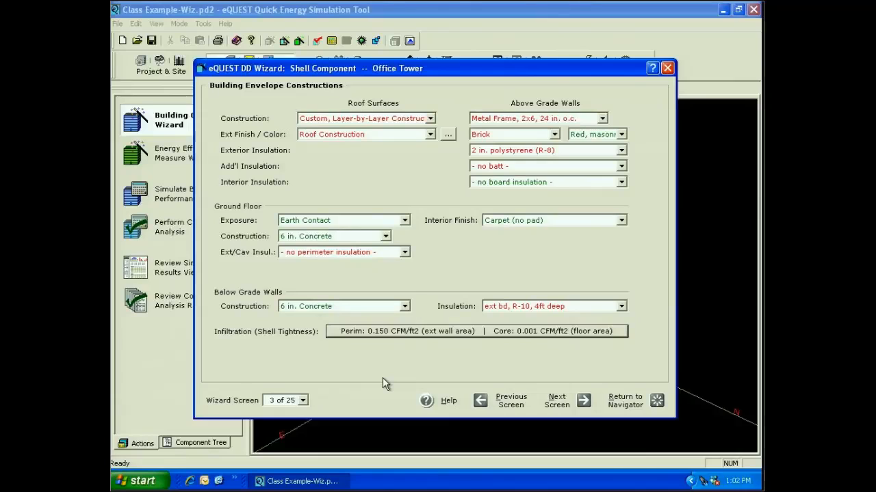
- Continue to the interior constructions screen and review the ceiling finish and batt insulation choices, keeping Lay-In Acoustic Tile and no ceiling insulation
click(566, 400)
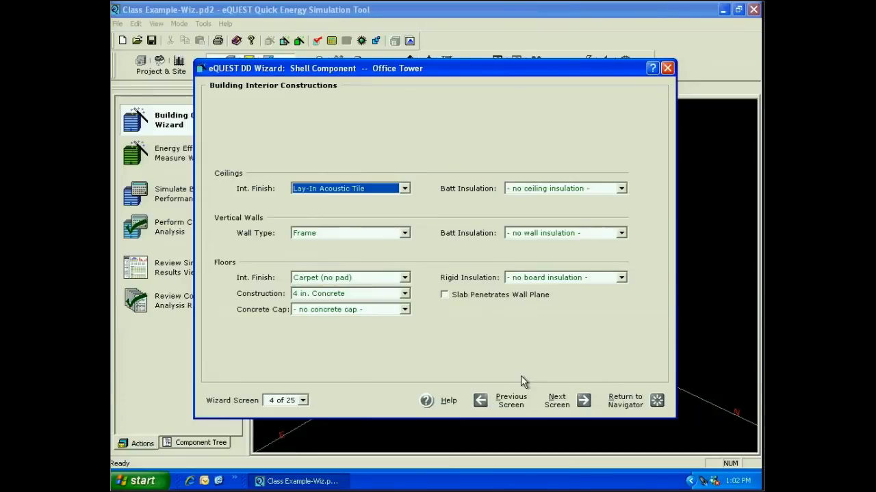
click(404, 188)
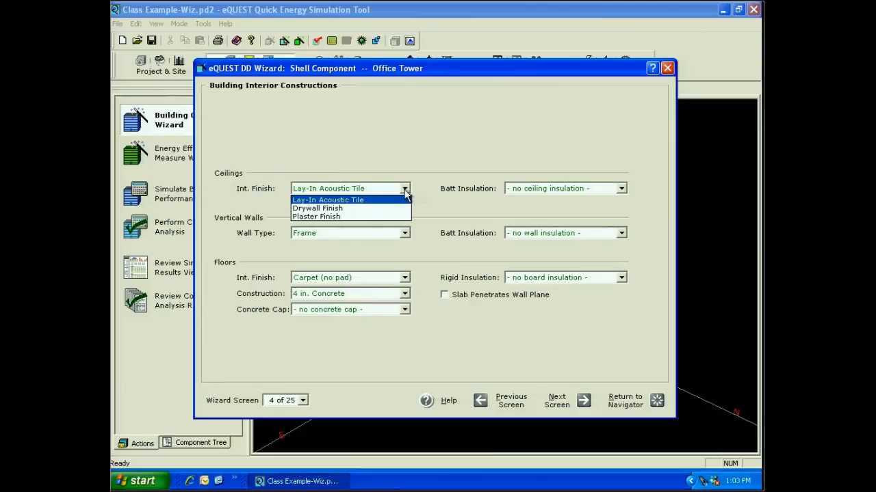
click(405, 192)
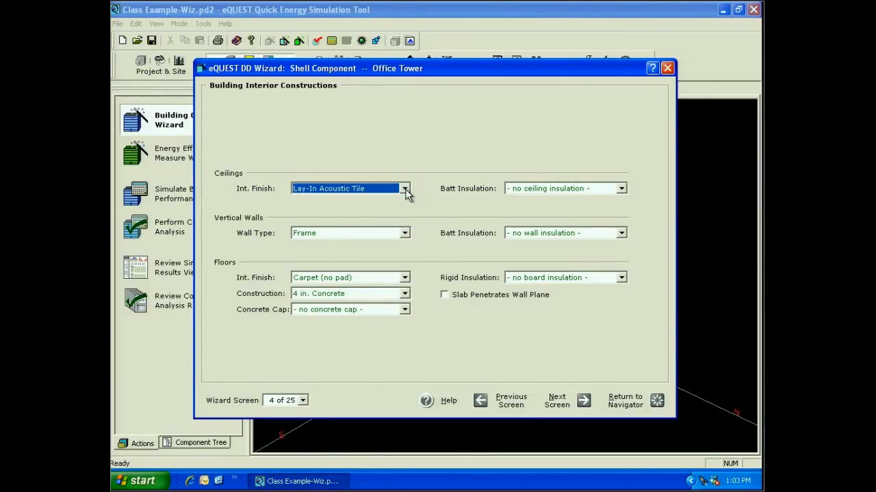
click(621, 190)
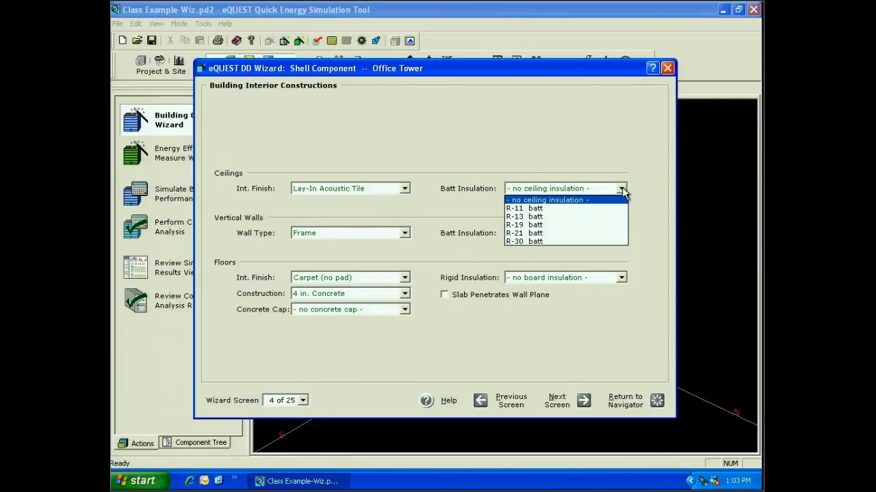
click(468, 196)
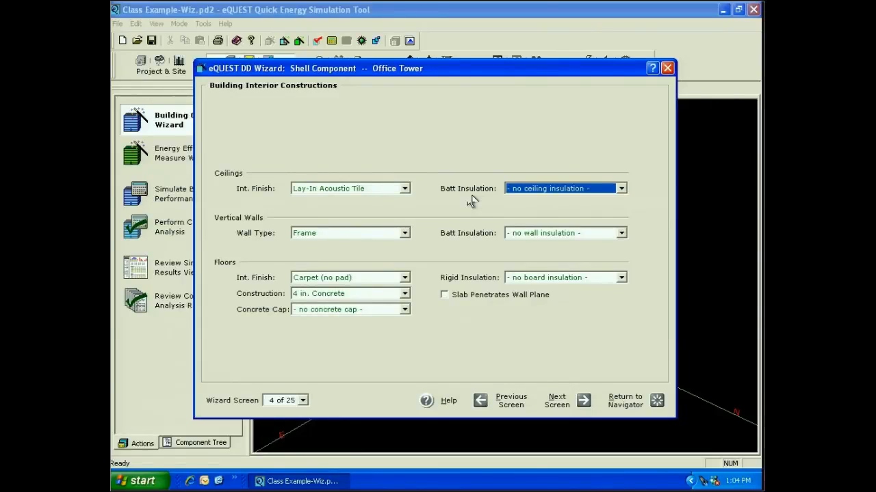
- Review the interior vertical wall type and batt insulation choices, keeping Frame and no wall insulation
click(405, 233)
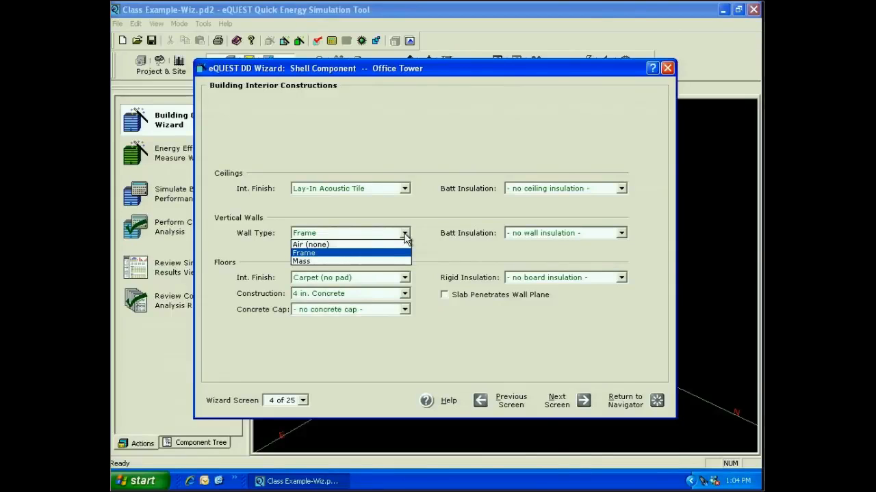
click(405, 236)
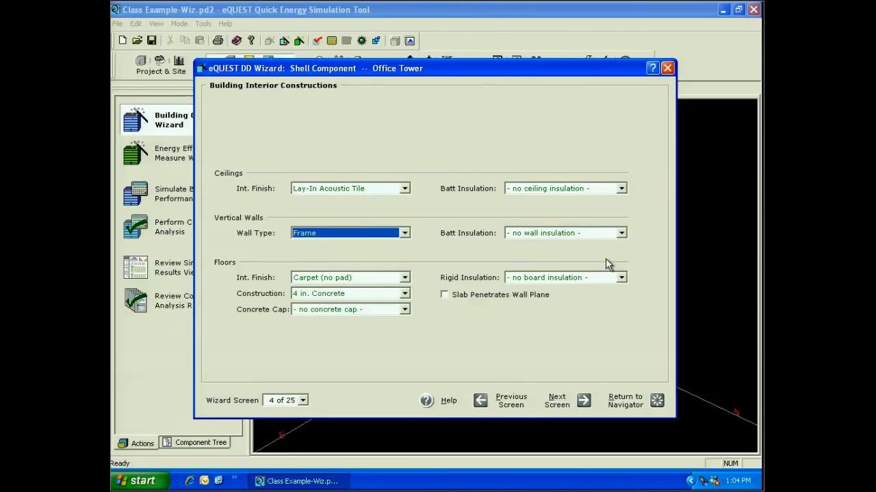
click(623, 234)
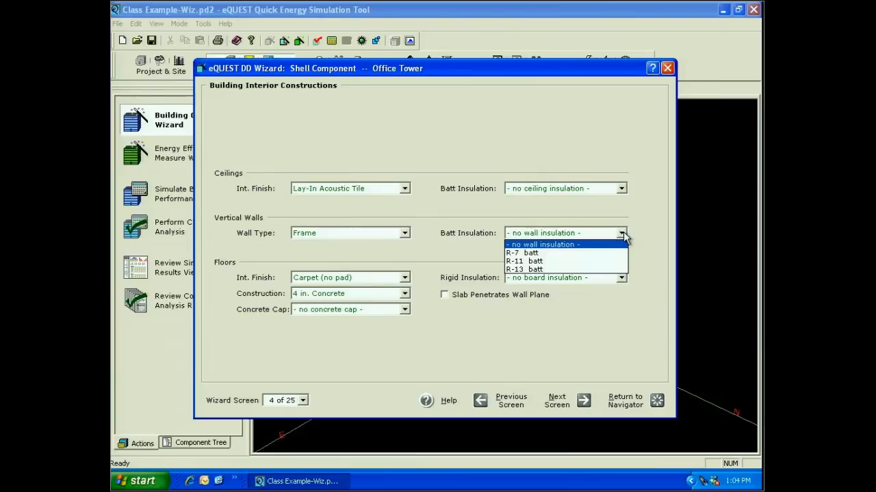
click(624, 234)
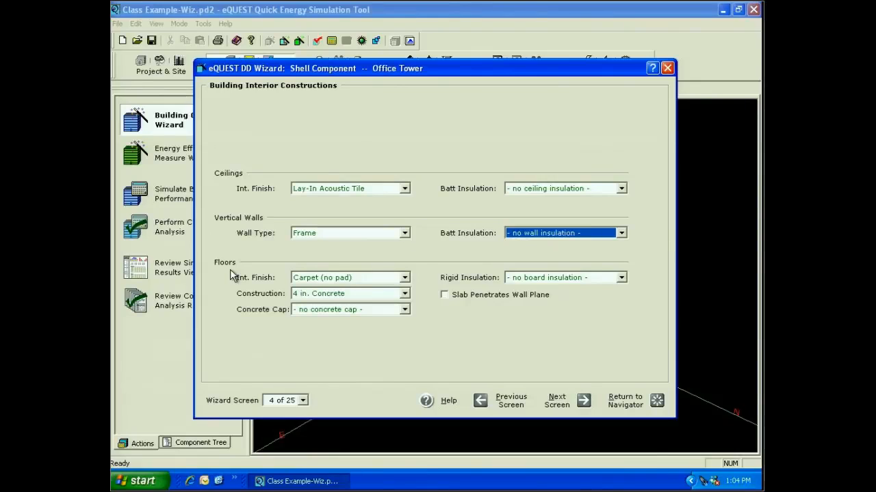
- Review the interior floor finish, construction, concrete cap and rigid insulation choices, keeping Carpet (no pad), 4 in. Concrete, no cap and no board insulation
click(405, 277)
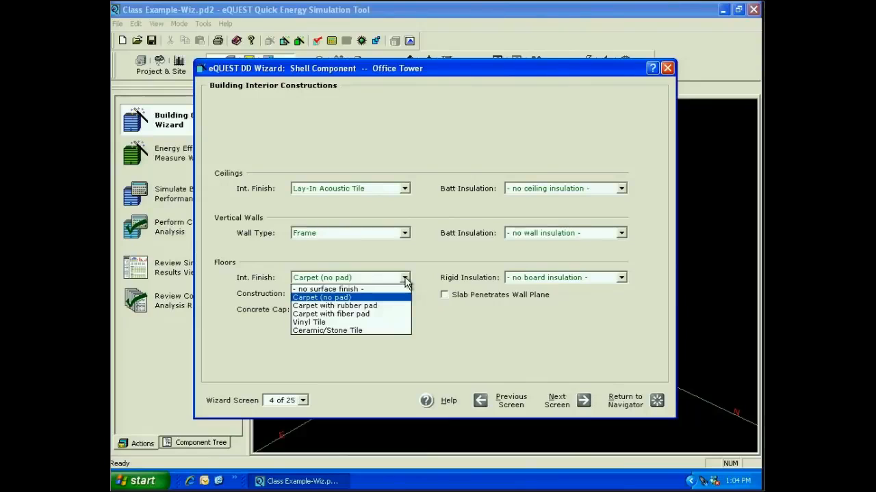
click(405, 281)
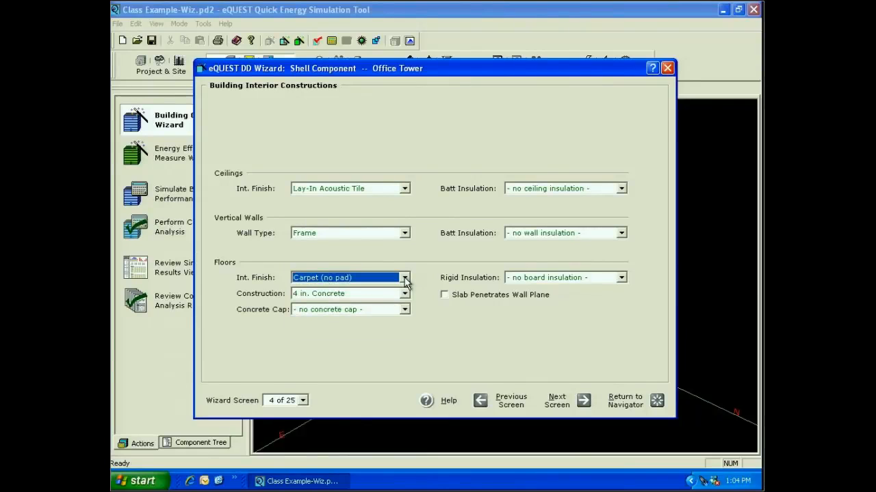
click(405, 294)
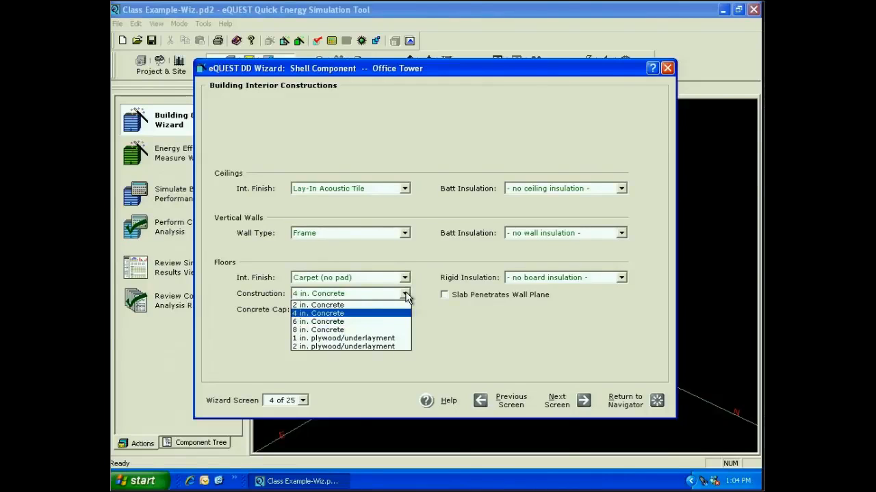
click(405, 295)
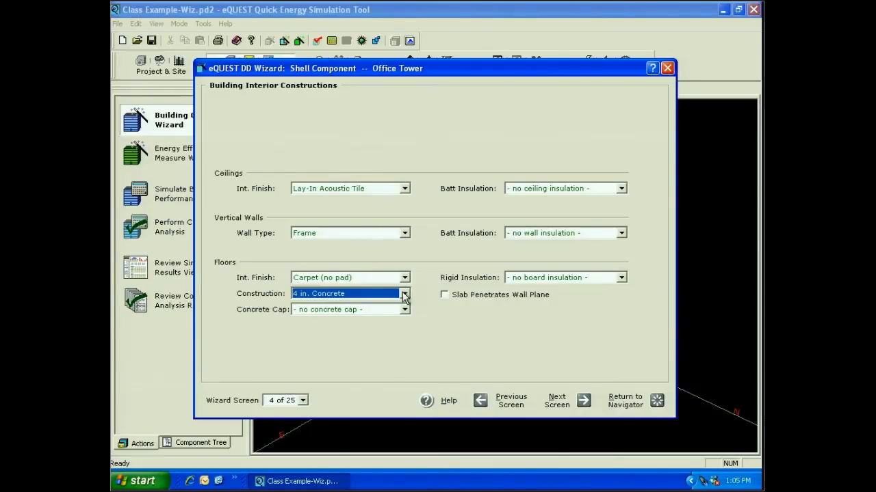
click(405, 310)
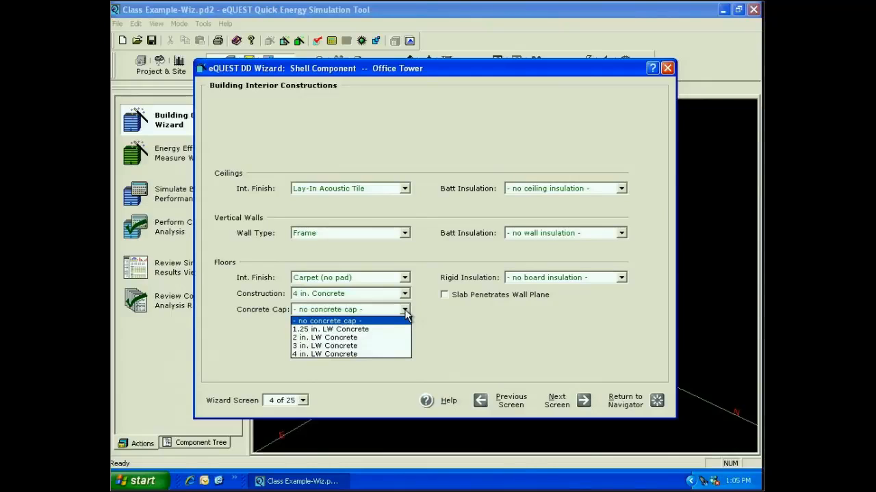
click(498, 369)
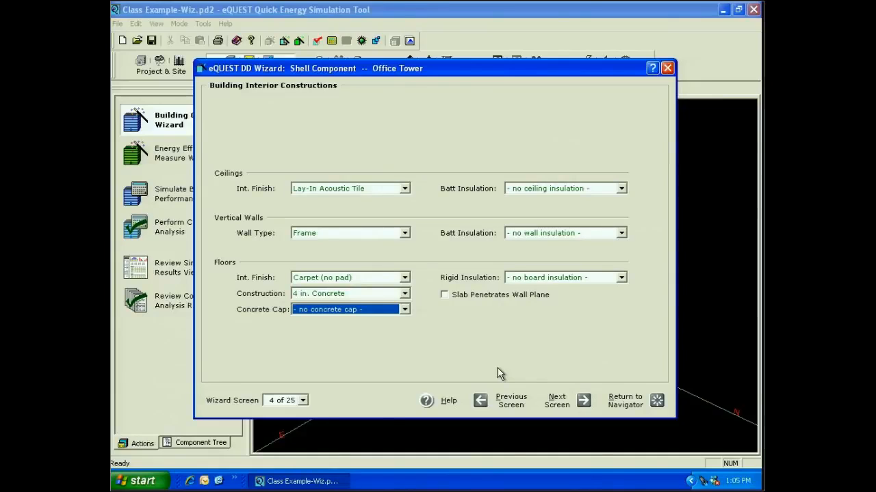
click(621, 278)
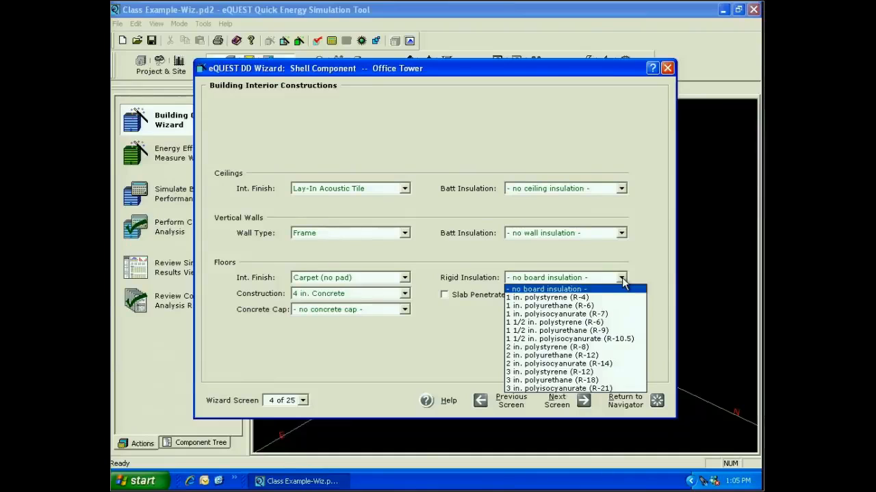
click(621, 281)
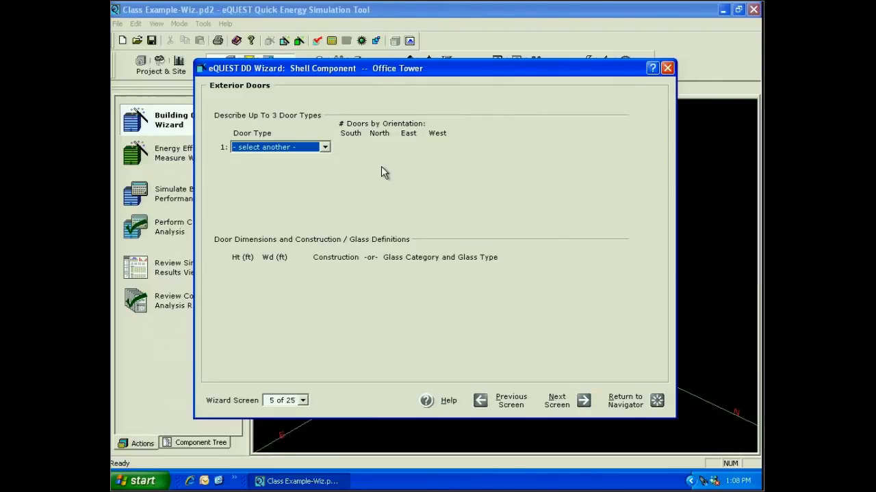
- Define the first exterior door type as Opaque, with 0 doors on the south and north orientations
click(324, 147)
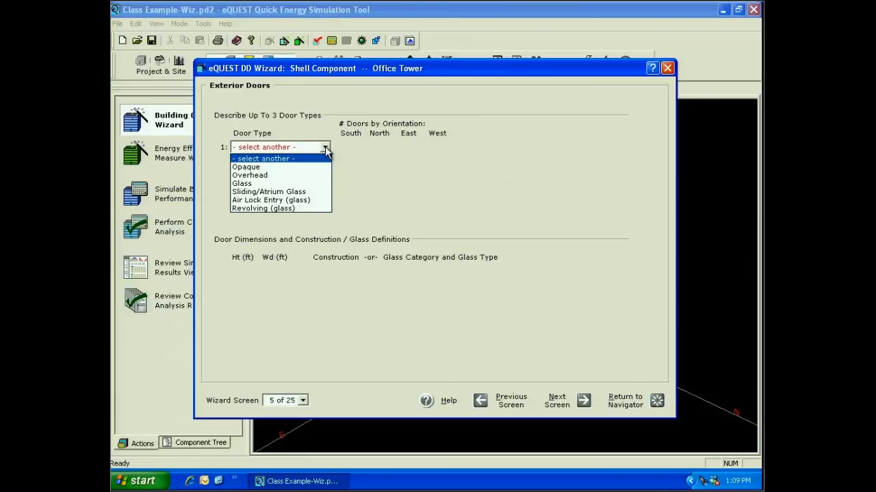
click(264, 170)
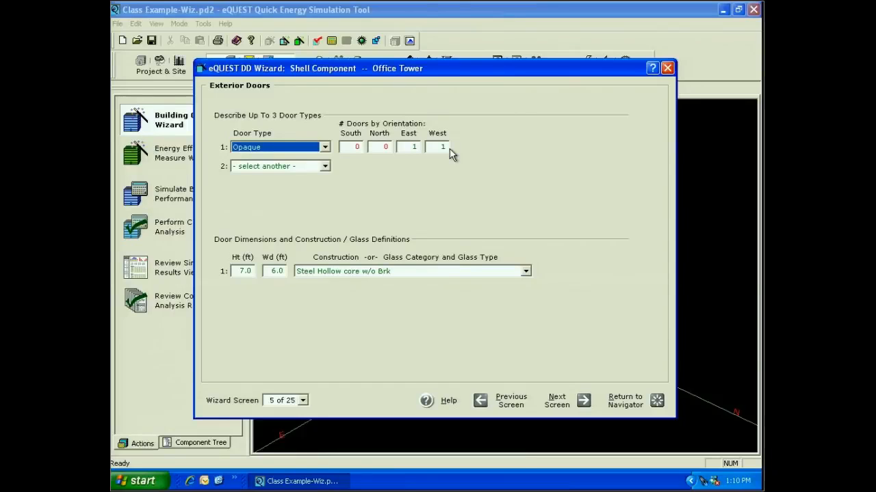
- Add a second exterior door type, Glass, with 0 doors on the north, east and west orientations, keeping 1 on the south
click(325, 166)
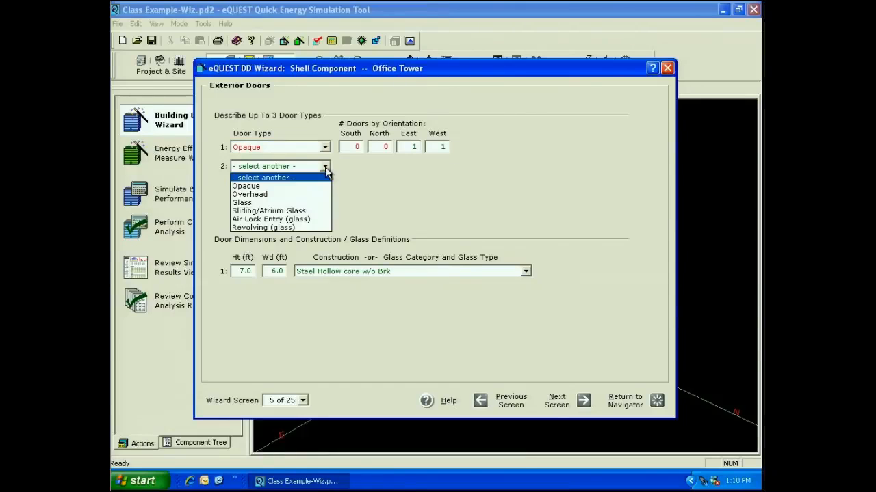
click(269, 203)
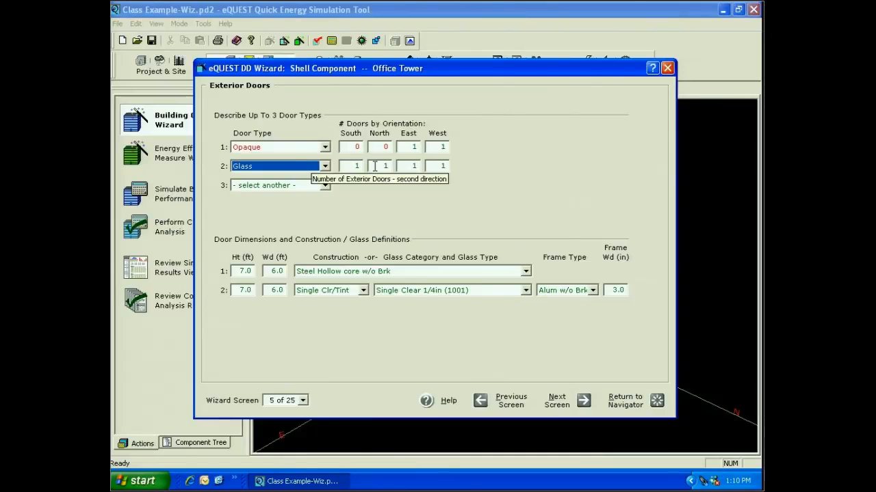
drag(373, 165, 398, 169)
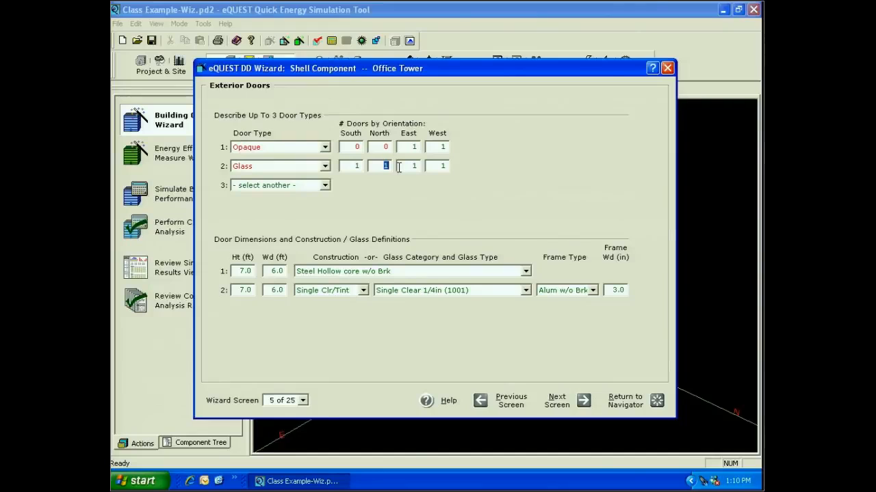
- Clear the second exterior door type and select Glass for it again
click(326, 166)
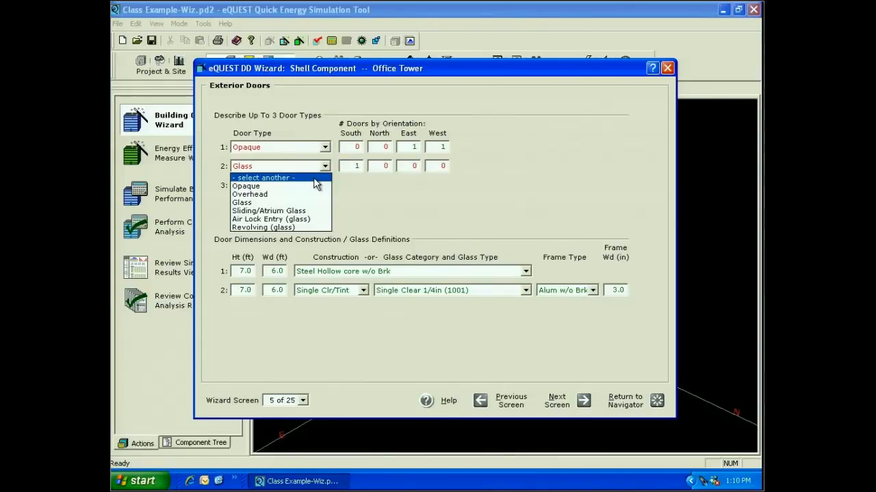
click(314, 177)
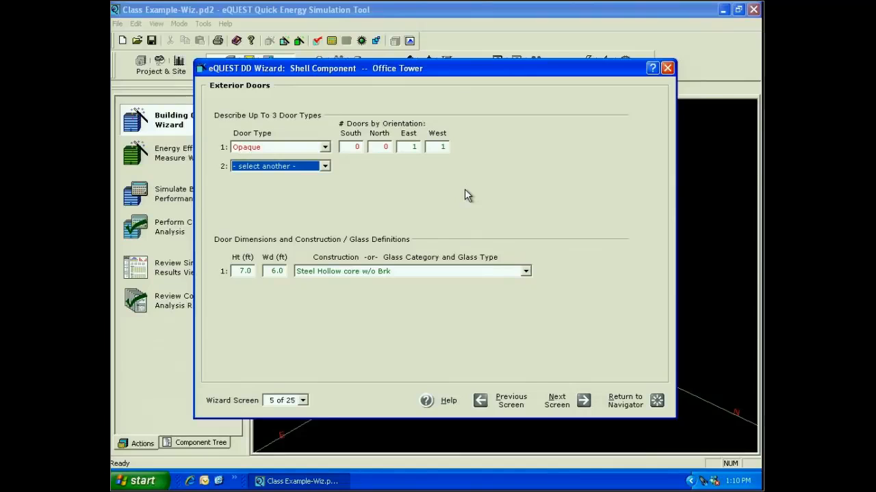
click(325, 166)
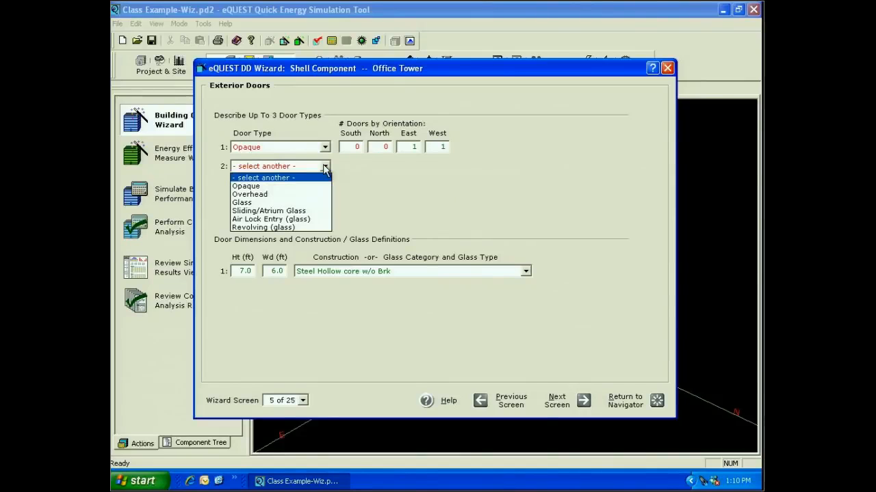
click(242, 203)
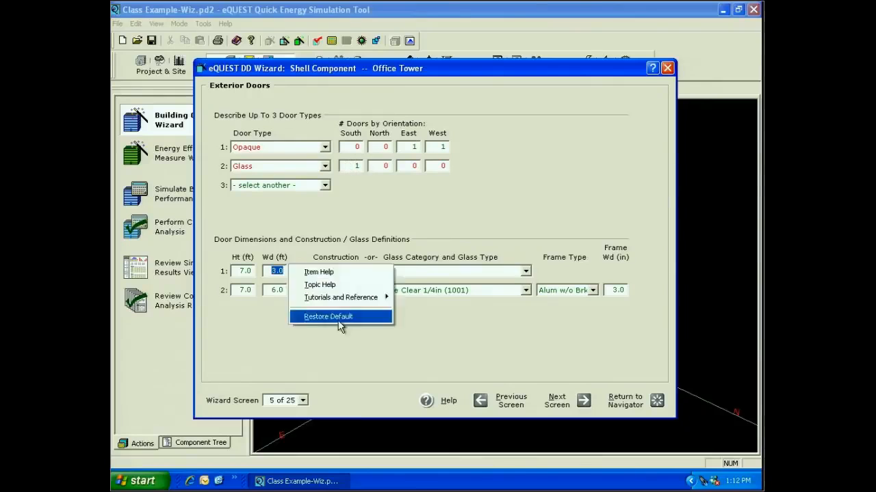
- Set the opaque door's width to 3 ft and its construction to Steel, Polyurethane core w/ Brk
click(335, 367)
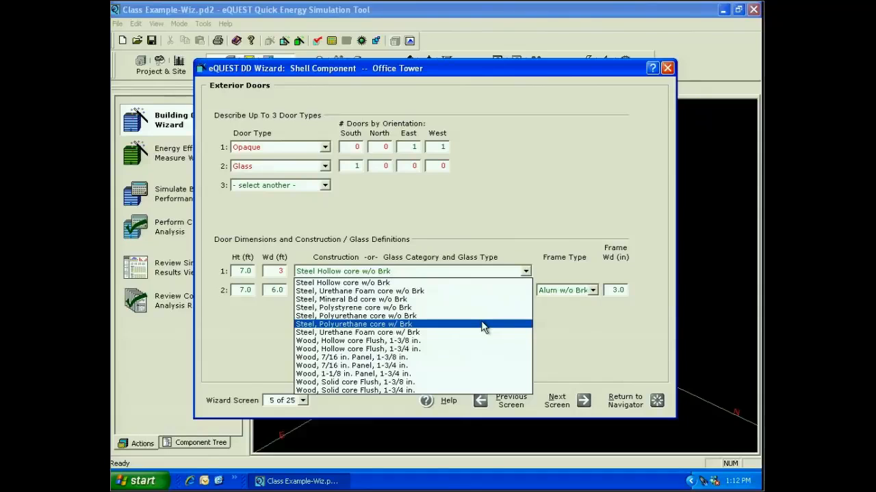
click(483, 324)
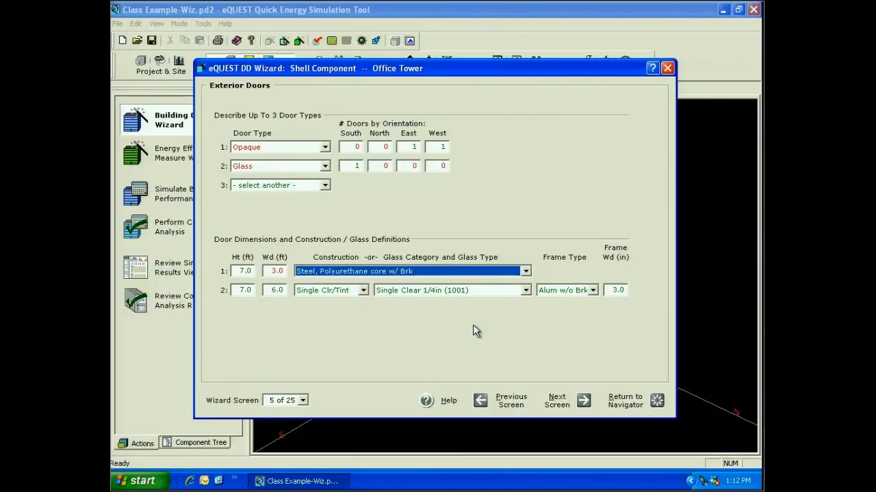
- Review the glass category and glass type choices for the glass door, keeping Single Clr/Tint and Single Clear 1/4in (1001)
click(362, 290)
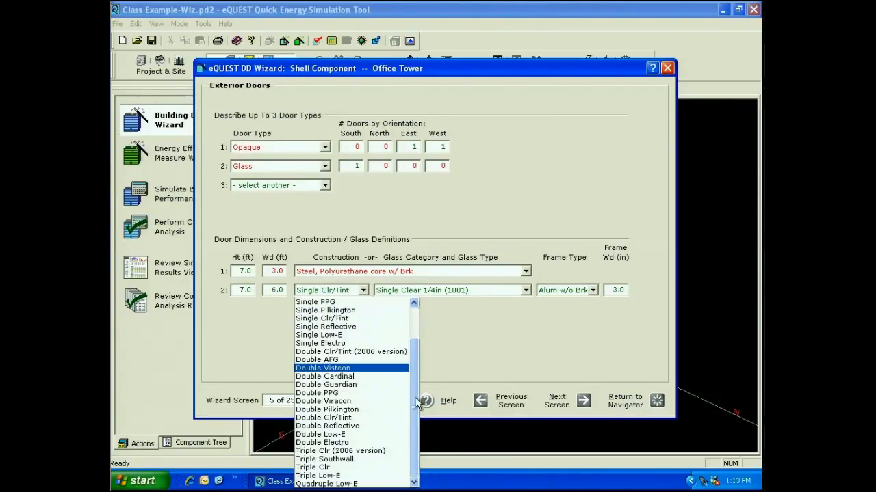
click(410, 333)
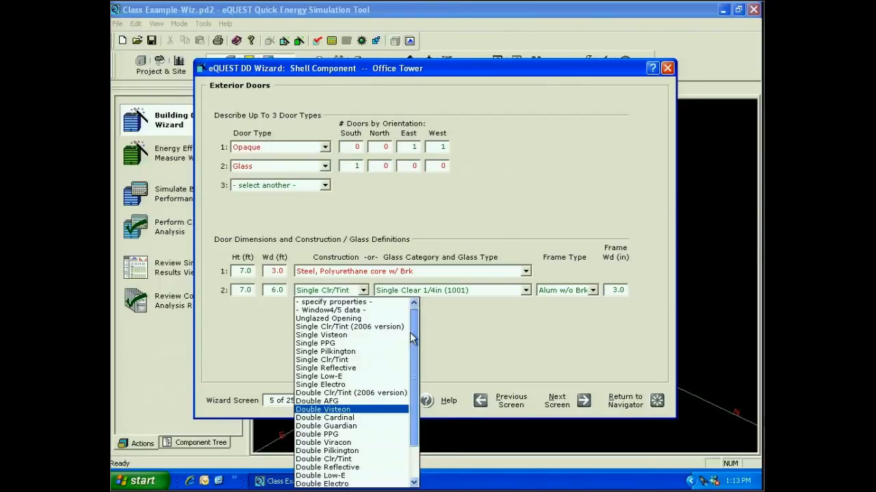
drag(410, 333, 407, 384)
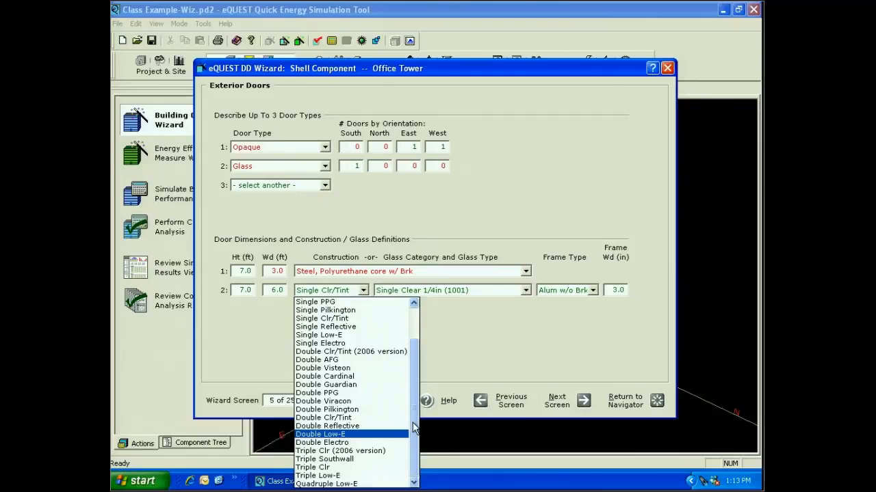
drag(413, 428, 413, 340)
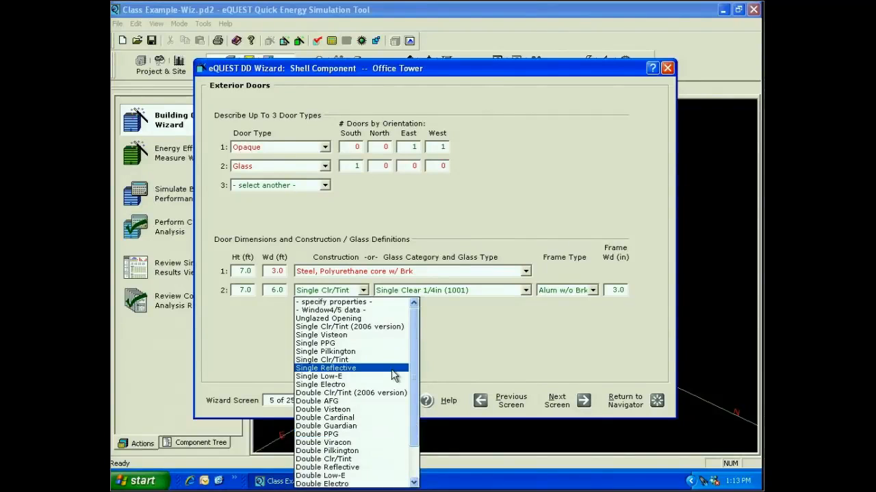
click(587, 293)
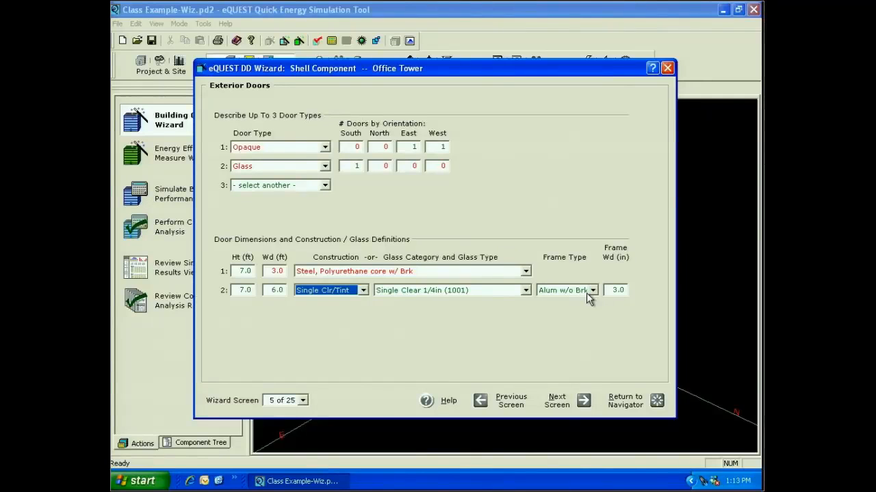
click(526, 290)
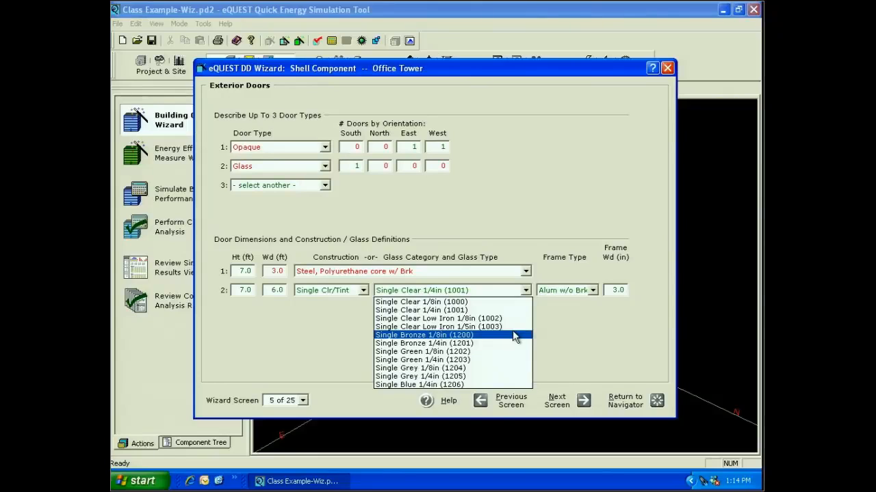
click(496, 309)
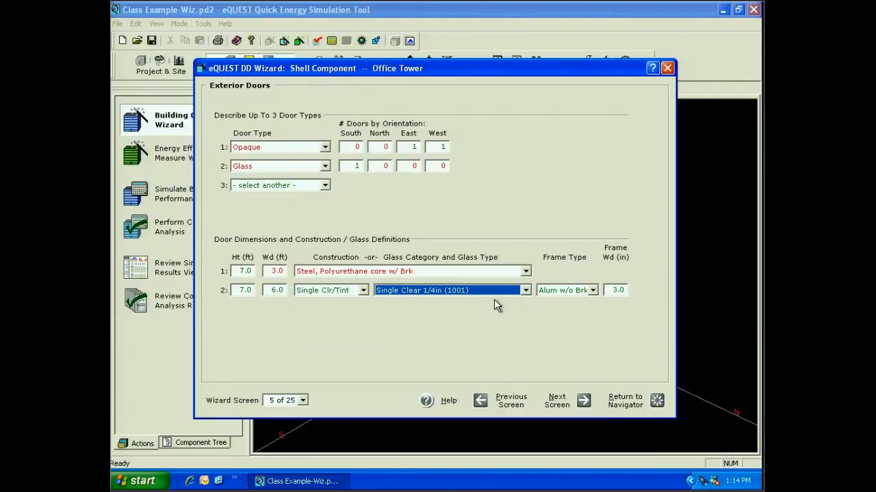
- Open the DOE2 Glass Library reference spreadsheet, examine its glass type codes and properties, and close it without saving
right_click(494, 299)
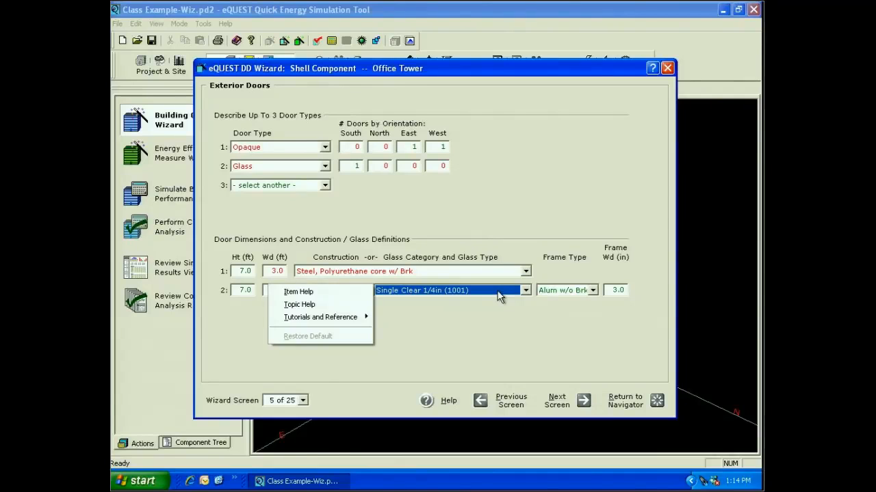
mouse_move(327, 324)
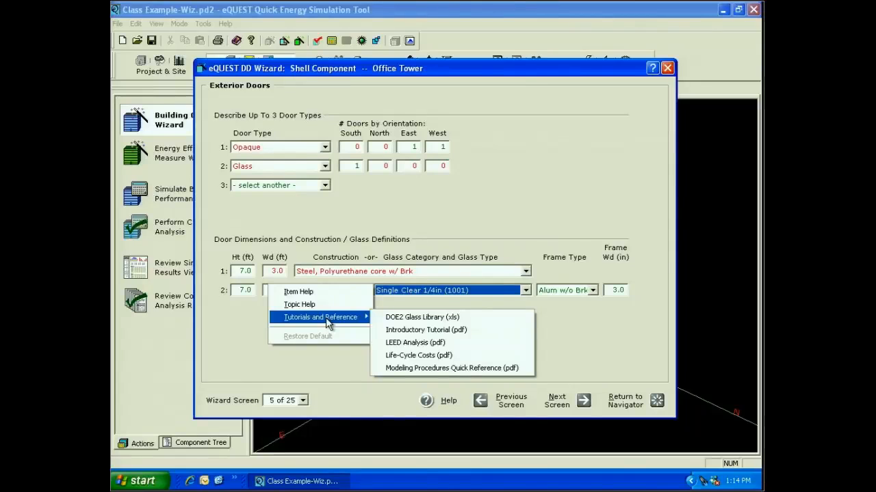
click(427, 319)
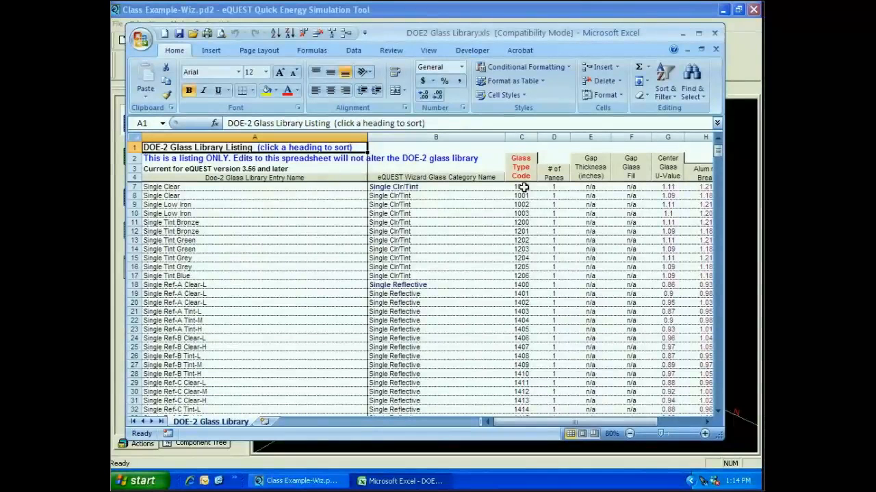
click(715, 33)
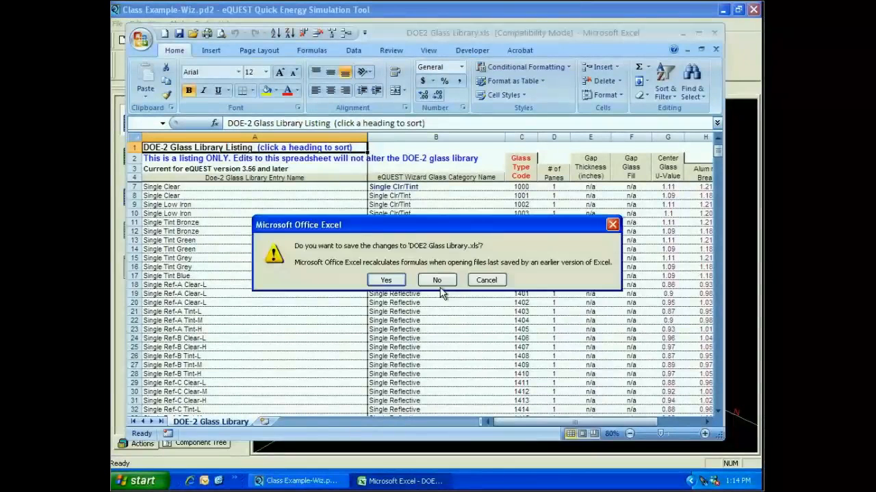
click(437, 280)
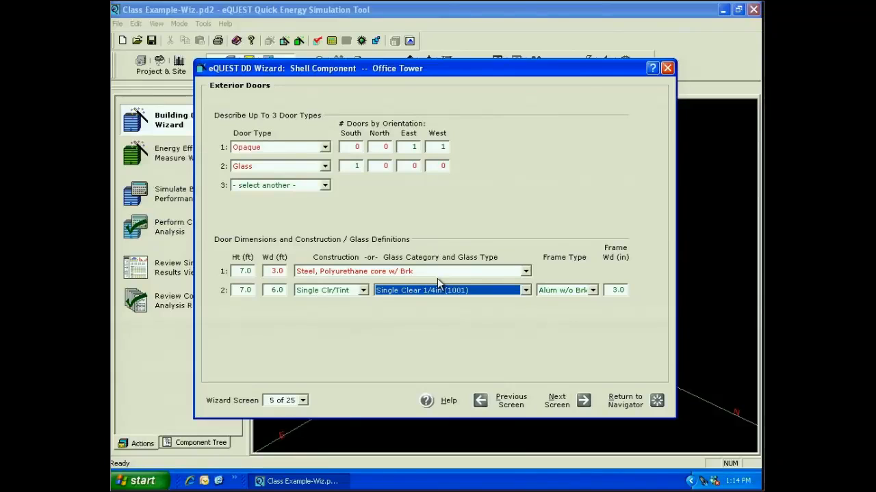
- Change the glass door's glass category to specify properties and open its user-specified glass properties
click(363, 290)
drag(414, 354, 412, 317)
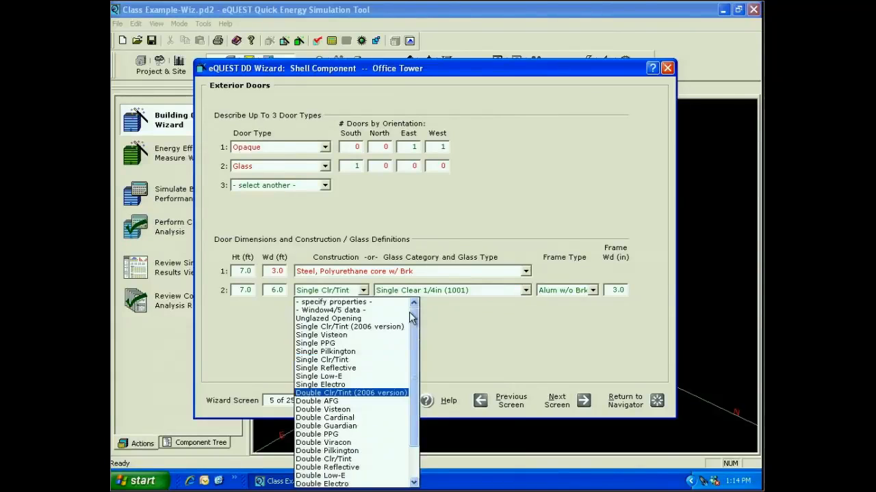
click(364, 302)
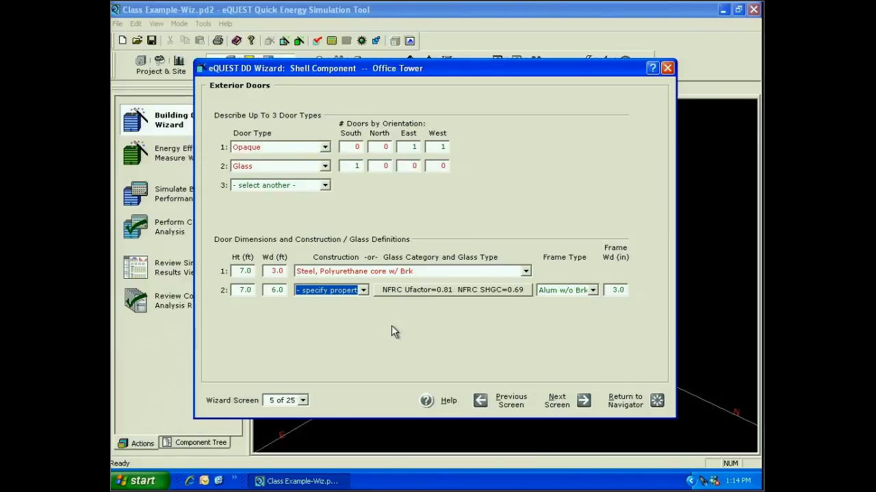
click(450, 293)
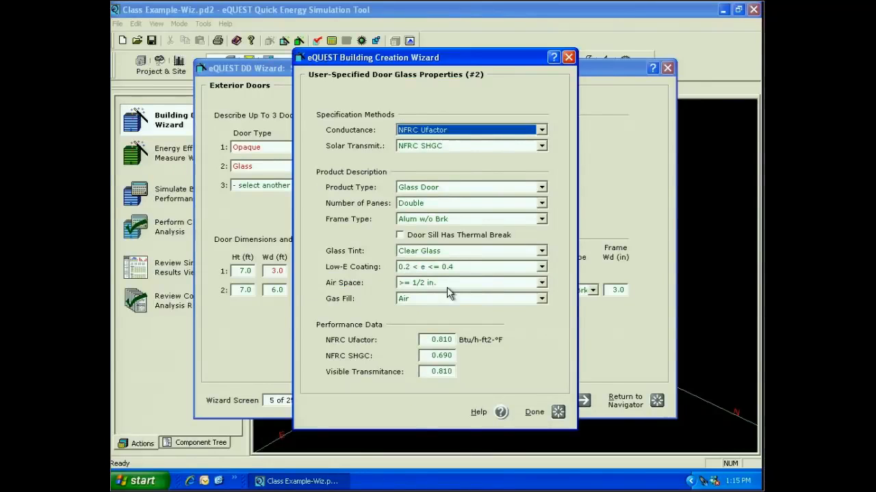
- Compare the U-Value and NFRC Ufactor conductance methods for the door glass and choose U-Value
click(541, 130)
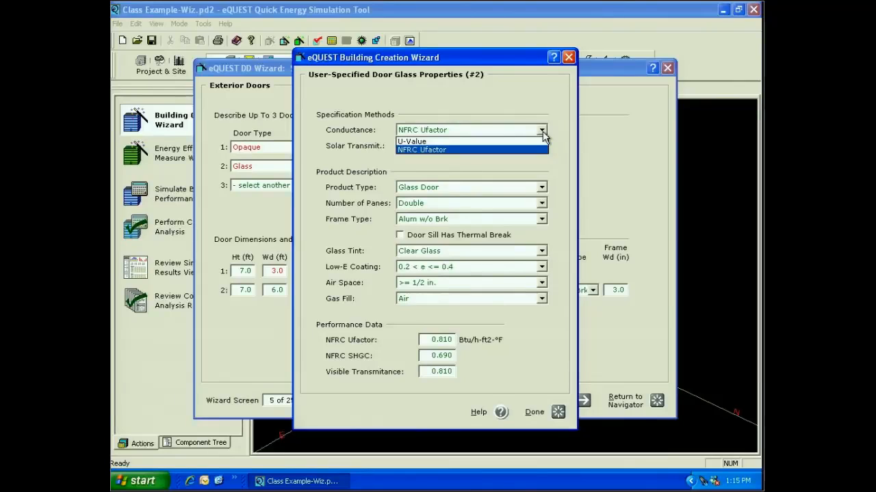
click(533, 140)
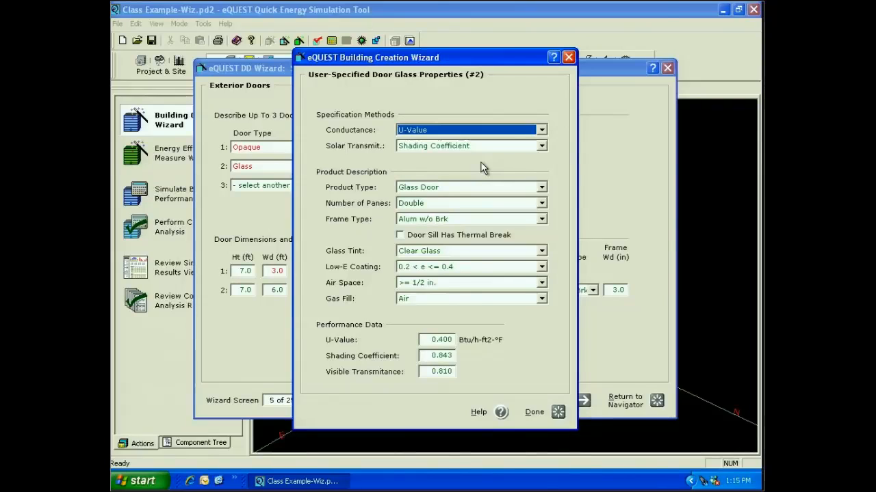
key(Down)
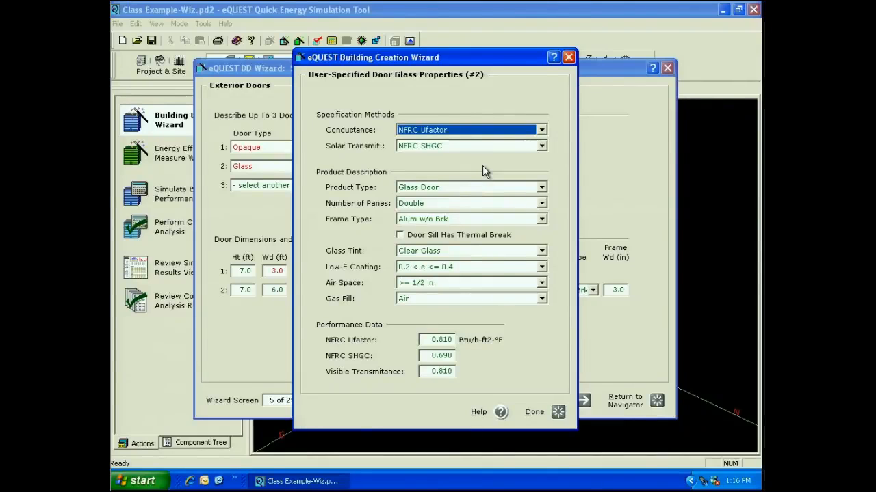
click(472, 130)
click(471, 141)
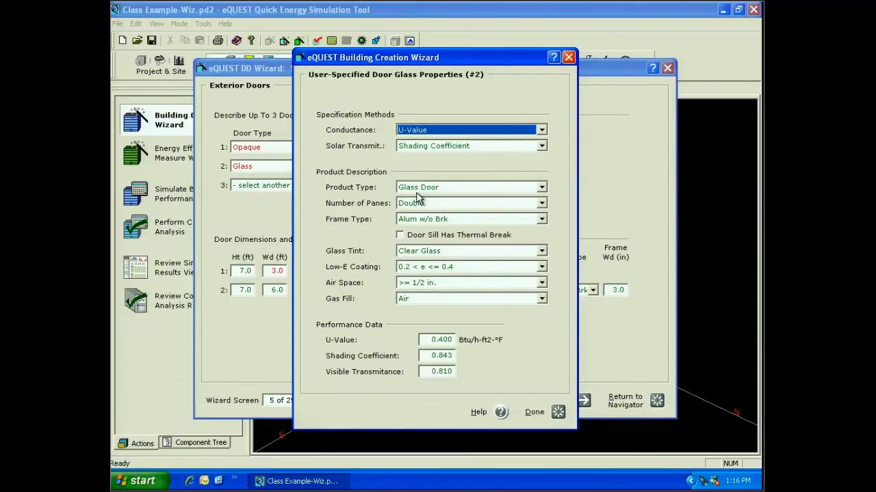
- Set the door glass product type to Site Built Slider with U-Value 0.57 and shading coefficient 0.45, and accept the properties
click(542, 188)
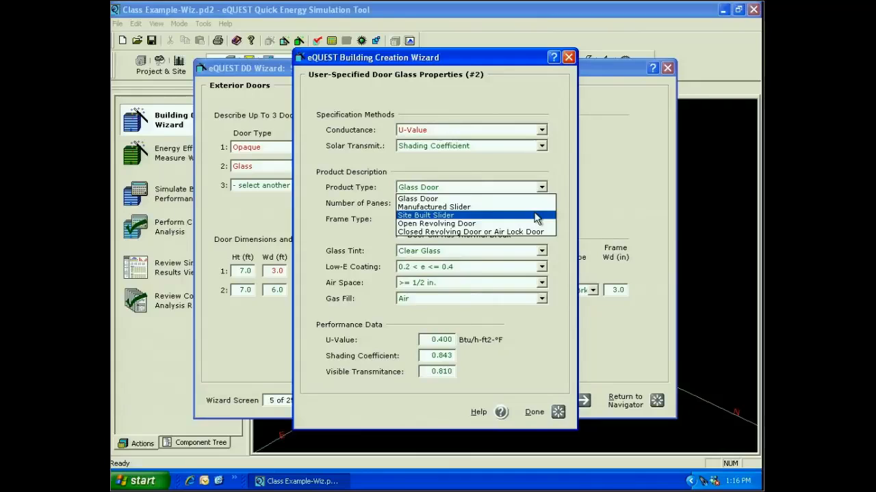
click(535, 216)
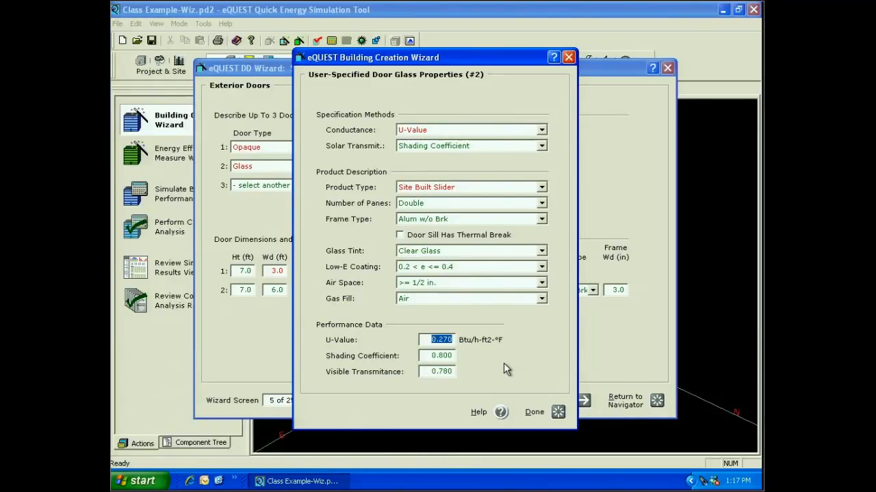
key(Return)
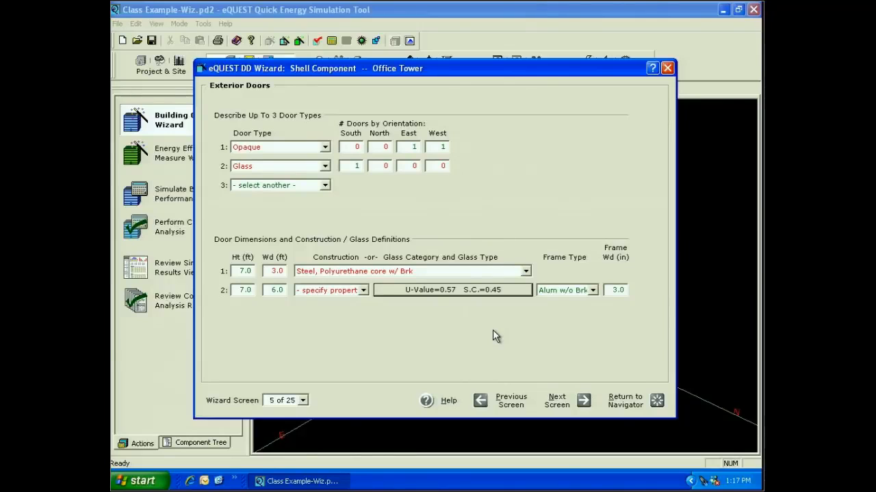
- Set the glass door's frame type to Alum w/ Brk, and finish the wizard from the project navigator to generate the building model
click(592, 290)
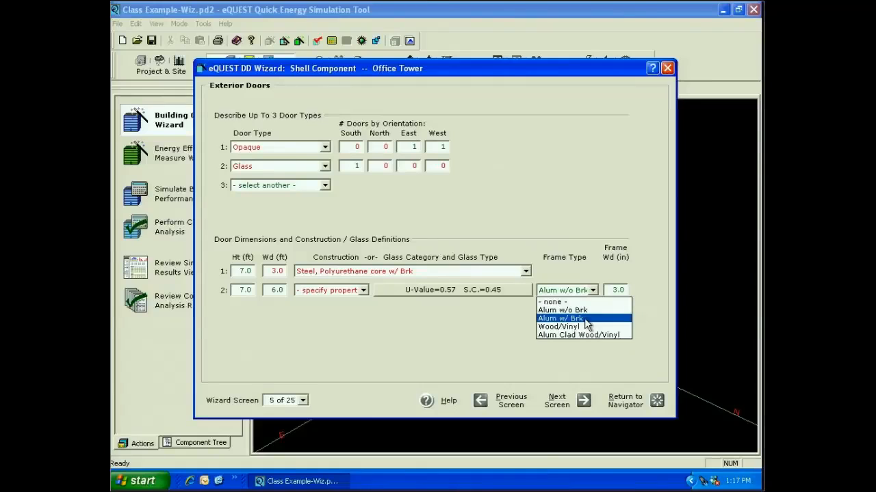
click(587, 318)
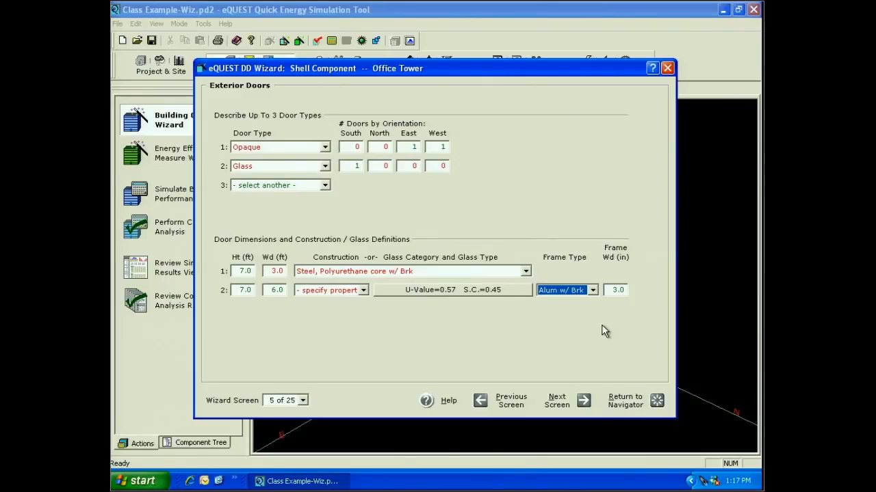
click(626, 400)
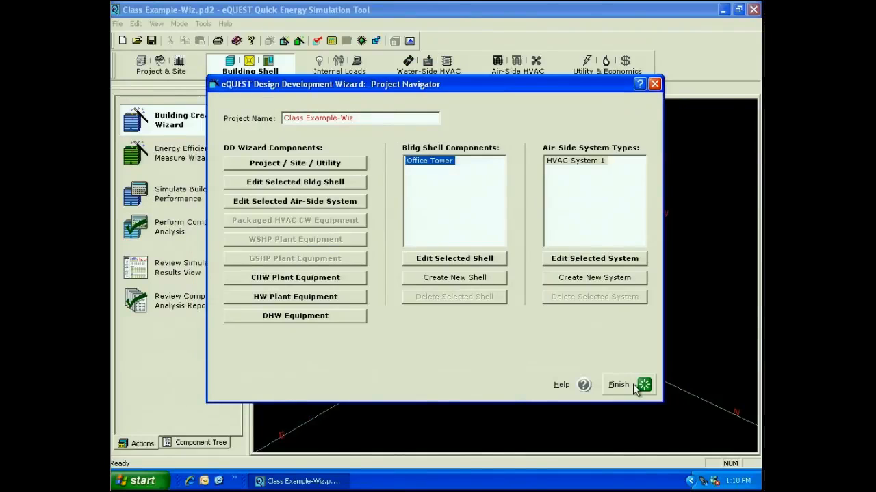
click(635, 388)
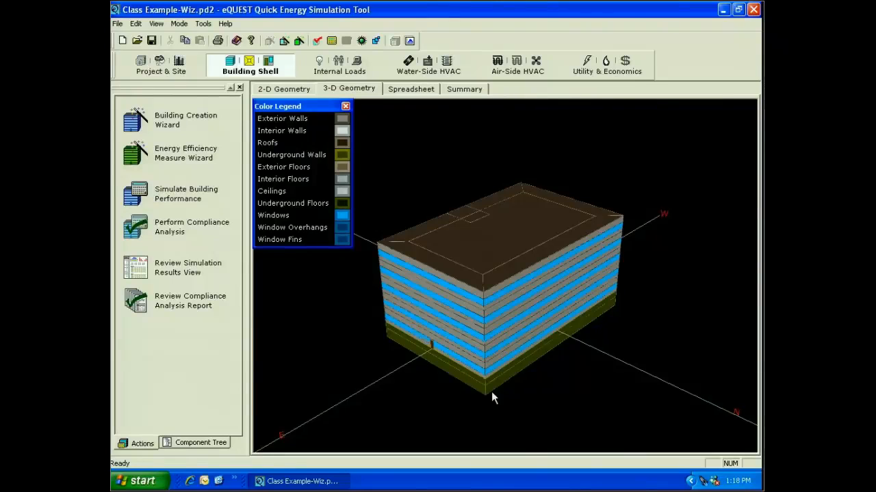
- Examine the doors and window bands on all four sides of the 3-D building model
drag(491, 395, 370, 395)
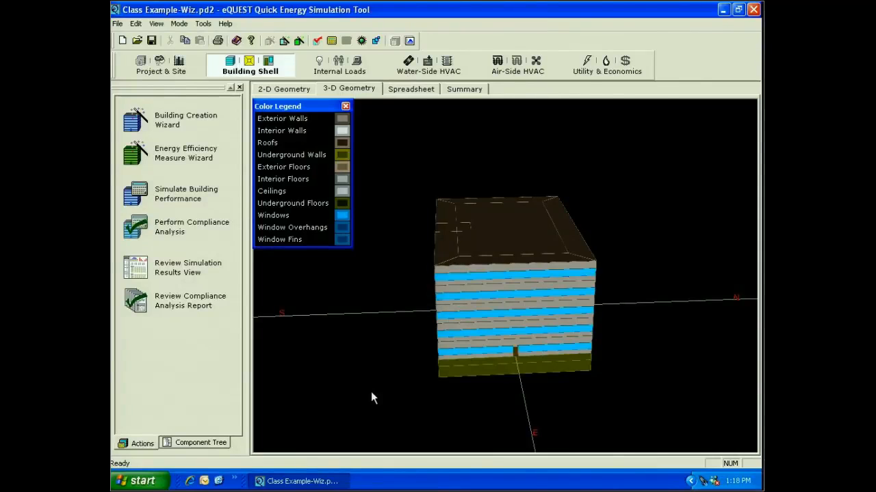
drag(371, 399, 477, 416)
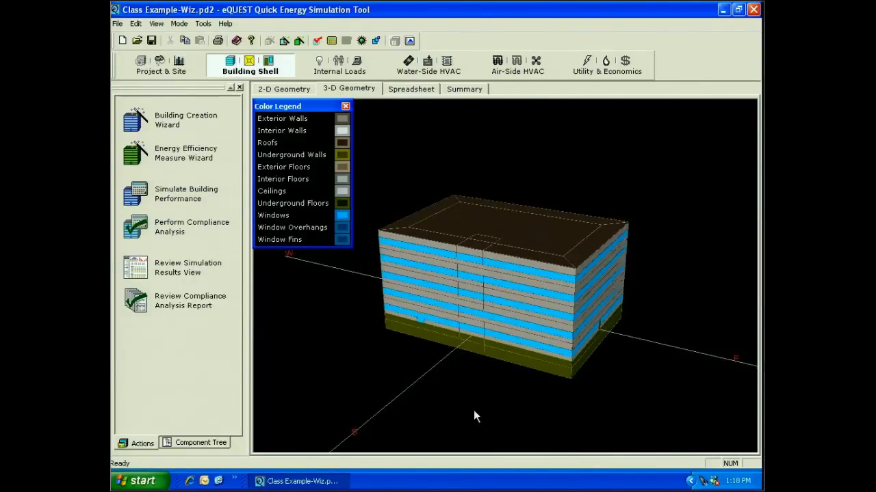
drag(473, 410, 440, 331)
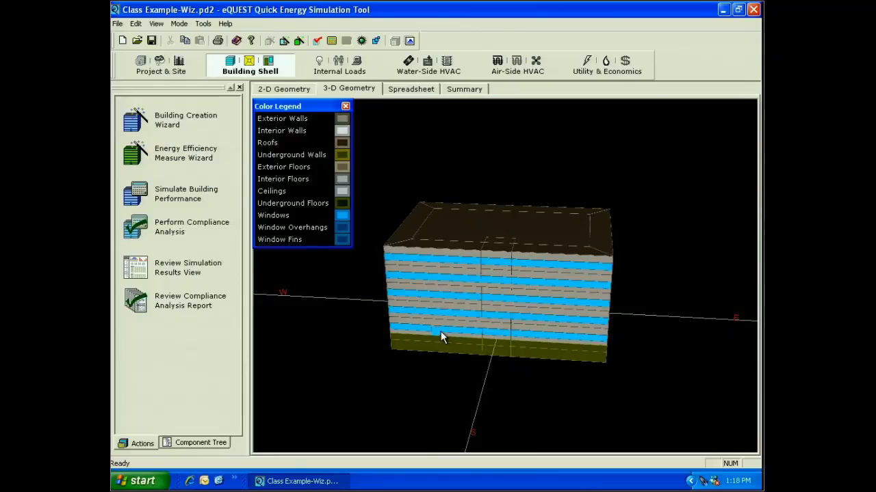
drag(441, 331, 607, 407)
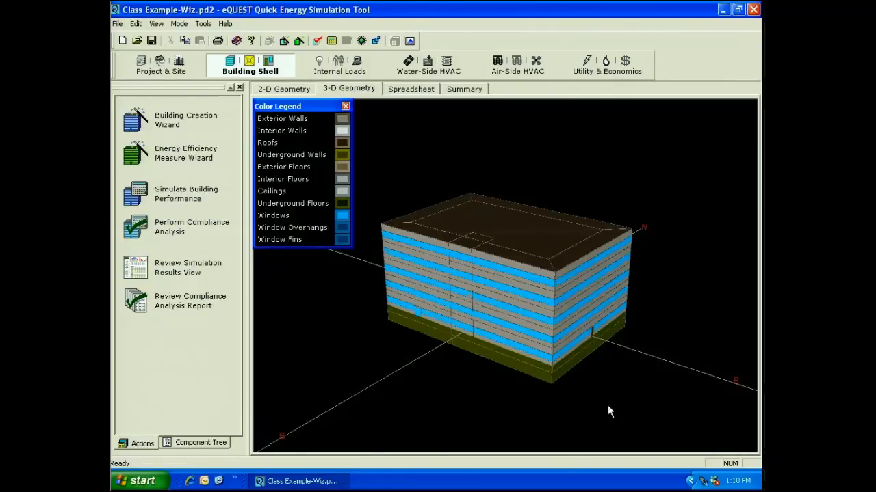
drag(608, 408, 526, 342)
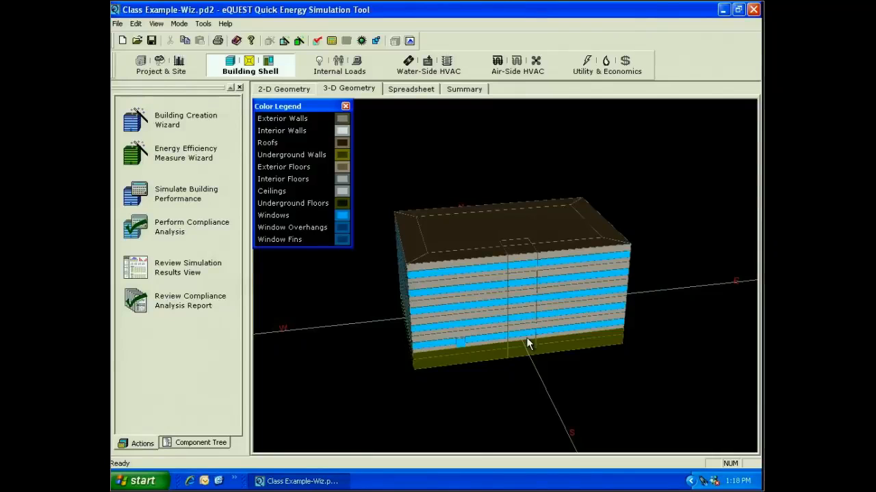
drag(526, 337, 482, 427)
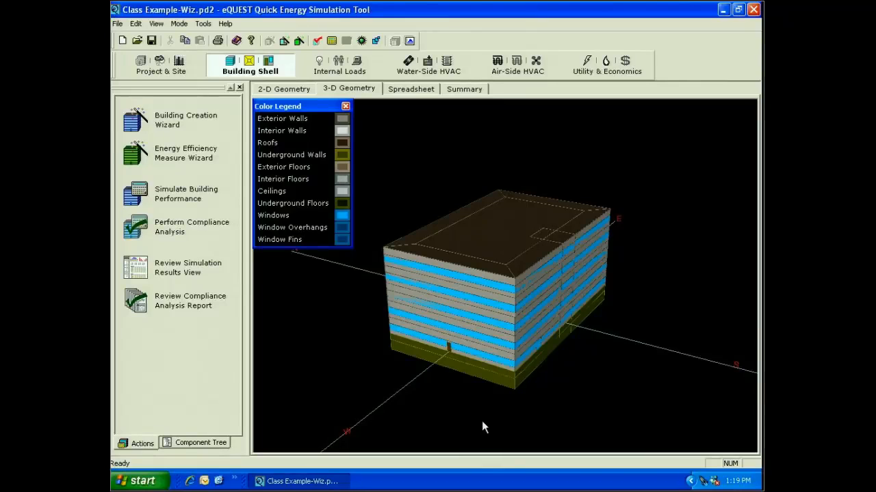
drag(481, 421, 463, 277)
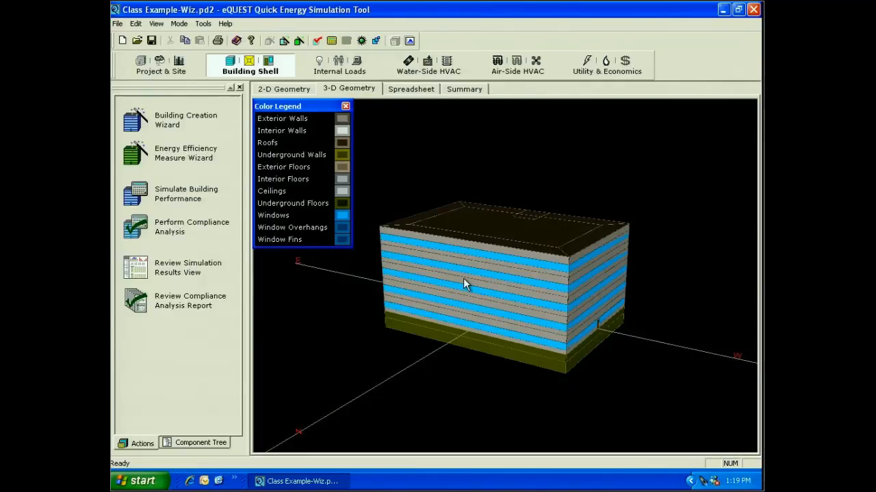
- Reopen the Building Creation Wizard for the Office Tower shell, saving the project changes
click(137, 122)
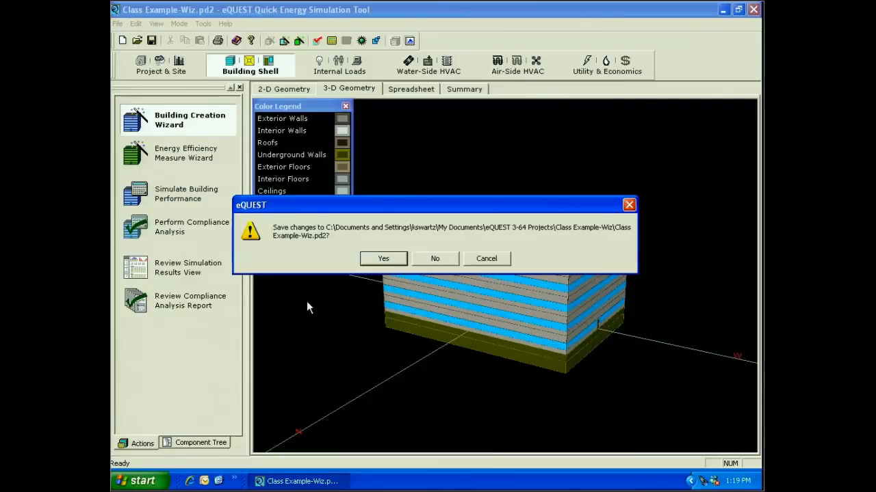
click(383, 259)
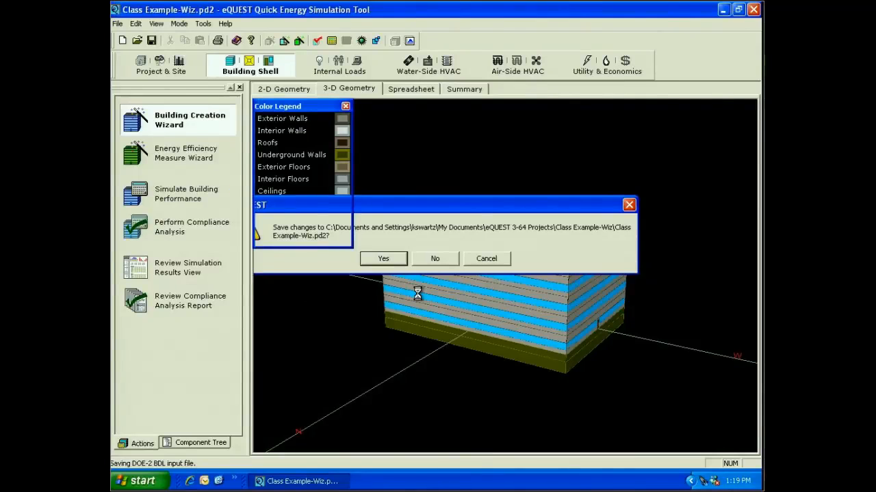
click(408, 282)
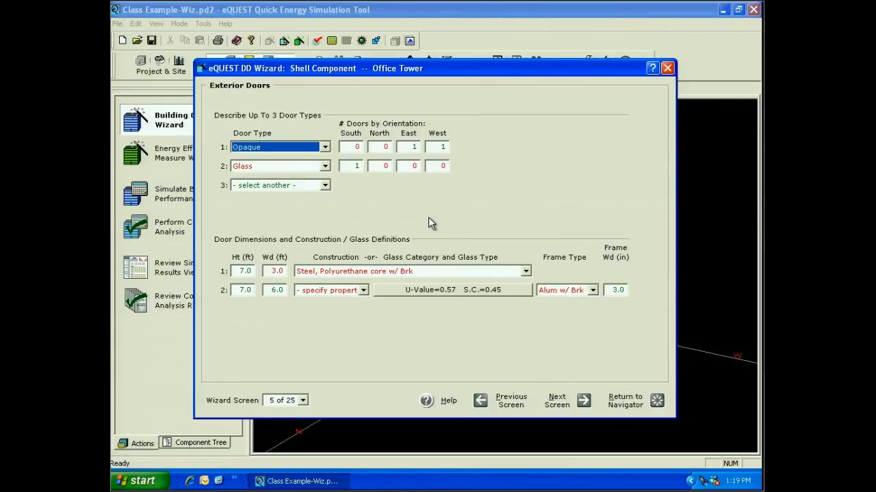
- Advance to the Exterior Windows screen and keep Percent of Net Wall Area (floor to ceiling) as the window area specification method
click(565, 406)
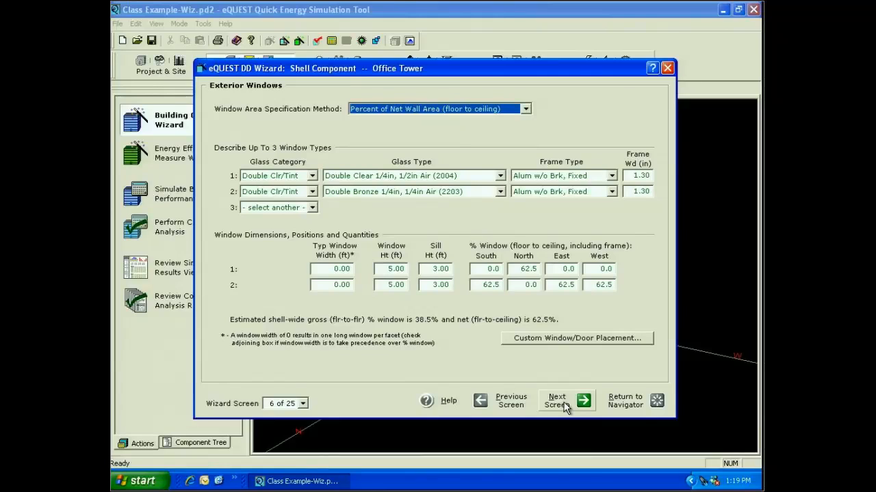
click(526, 109)
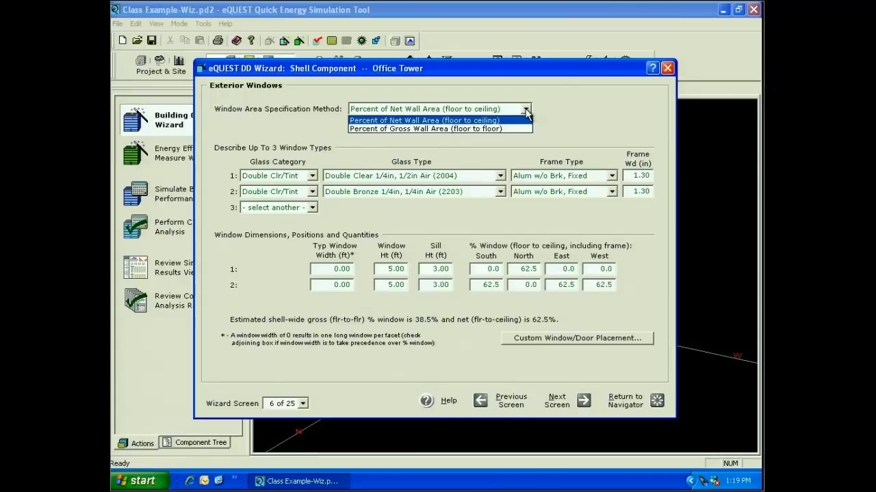
click(516, 114)
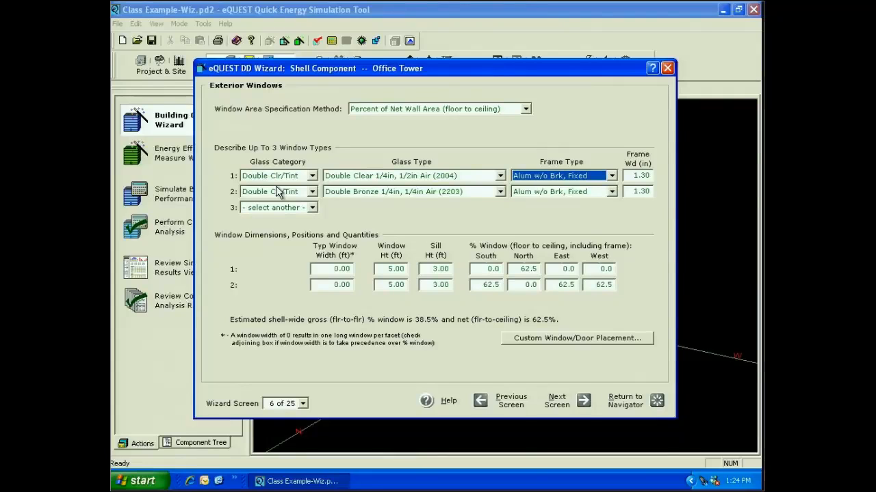
- Define window type 1 as Double Low-E, Dbl Low-E (e3=.4) Clear 1/8in, 1/4in Air (2600), with frame type Alum w/ Brk, Fixed, Ins Spacer
click(312, 177)
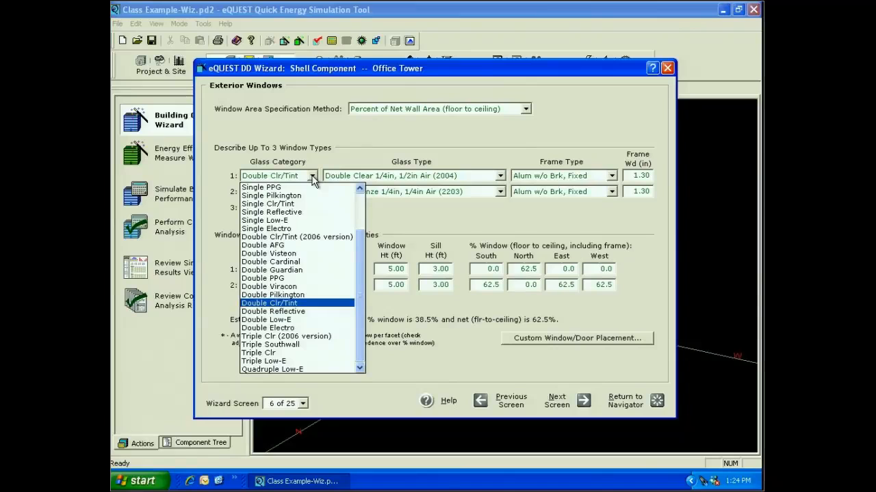
click(273, 319)
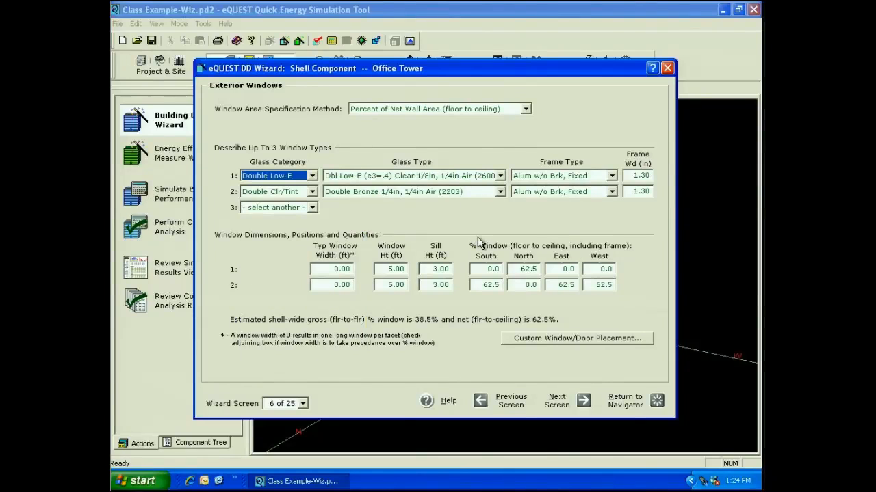
click(500, 176)
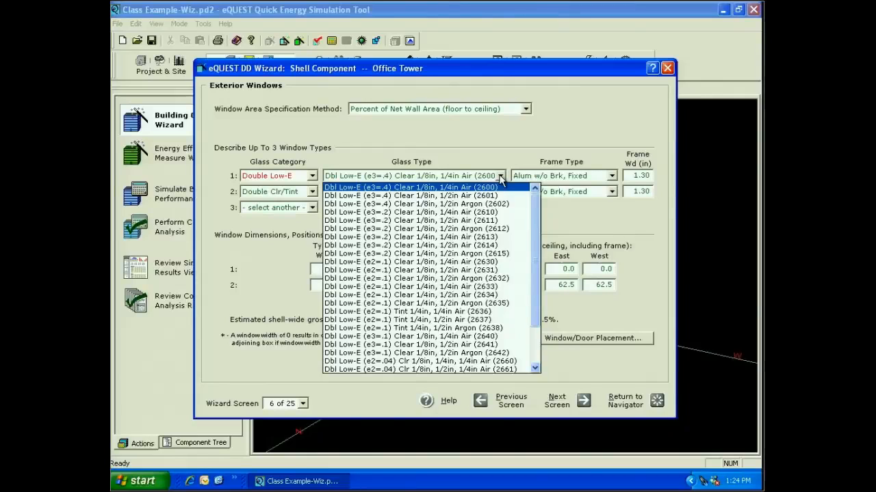
click(501, 179)
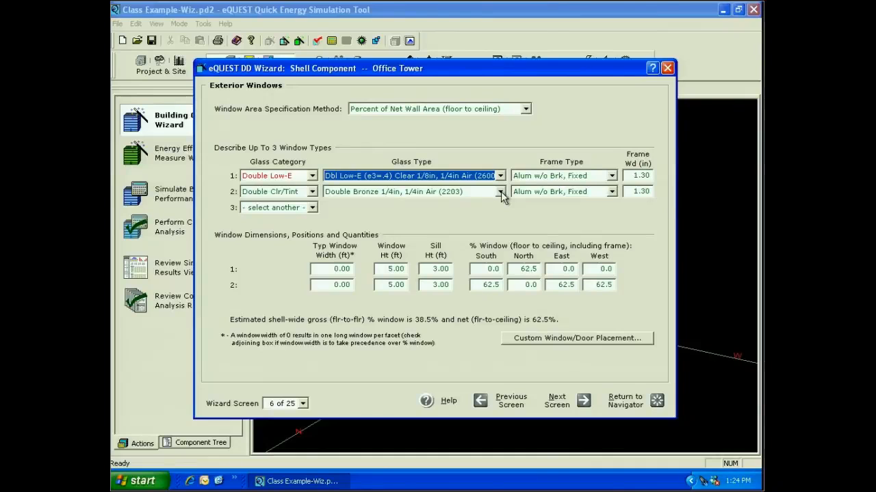
click(611, 176)
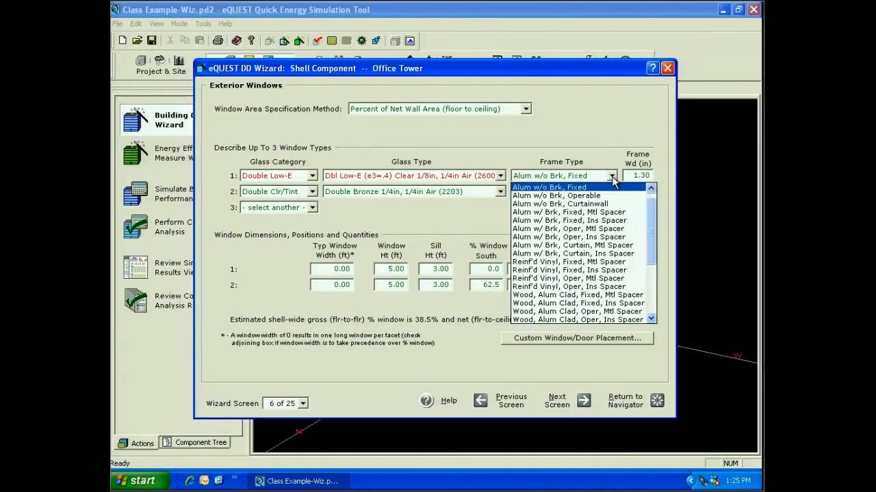
click(575, 220)
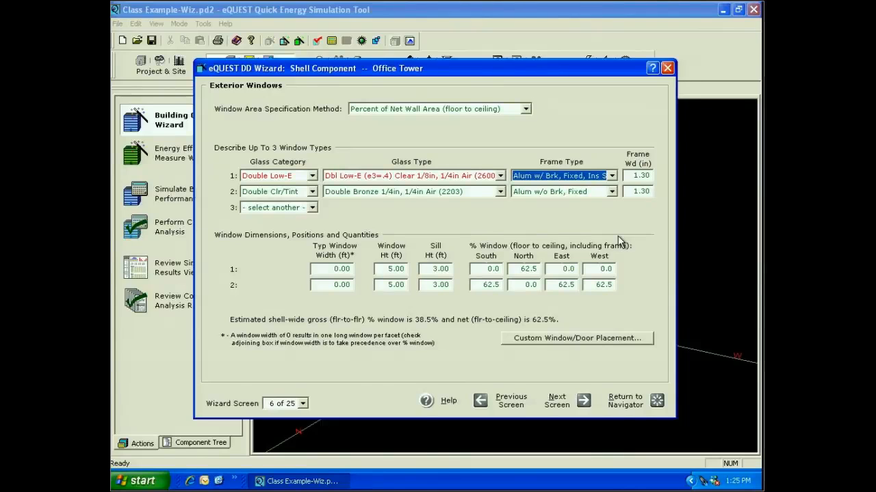
- Change window type 2's glass category to specify properties
click(312, 192)
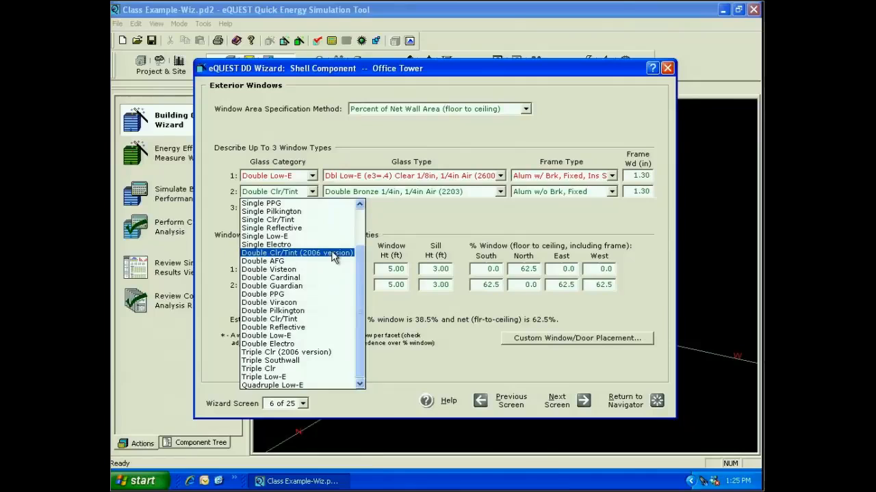
click(360, 217)
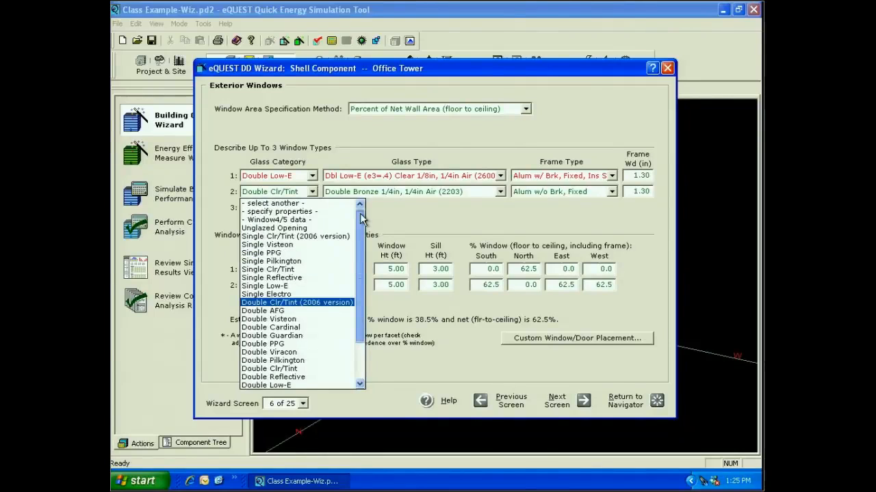
click(301, 213)
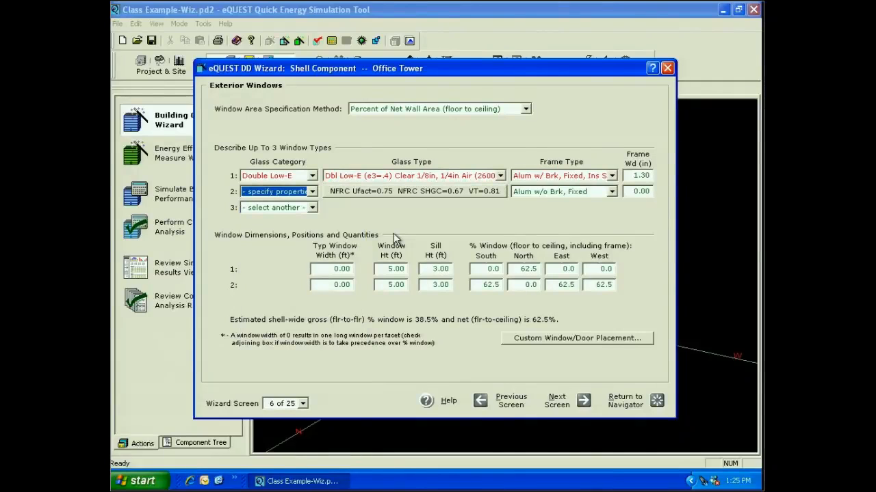
click(427, 192)
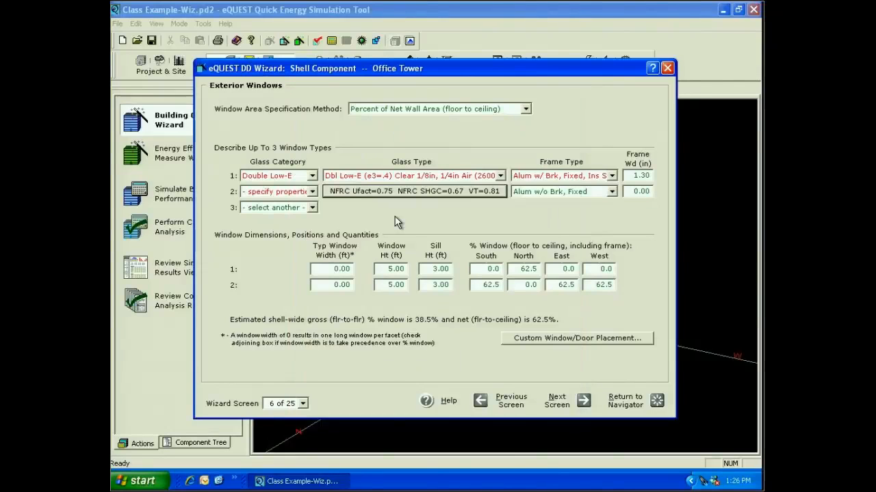
- Look up the Double Low-E (e3=.4) Clear glass, code 2600, in the DOE2 Glass Library spreadsheet, and close it without saving
right_click(286, 196)
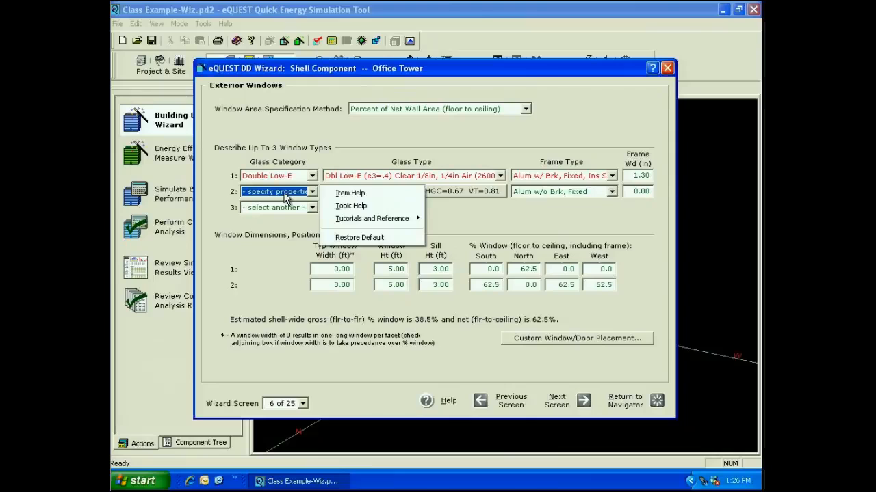
mouse_move(375, 227)
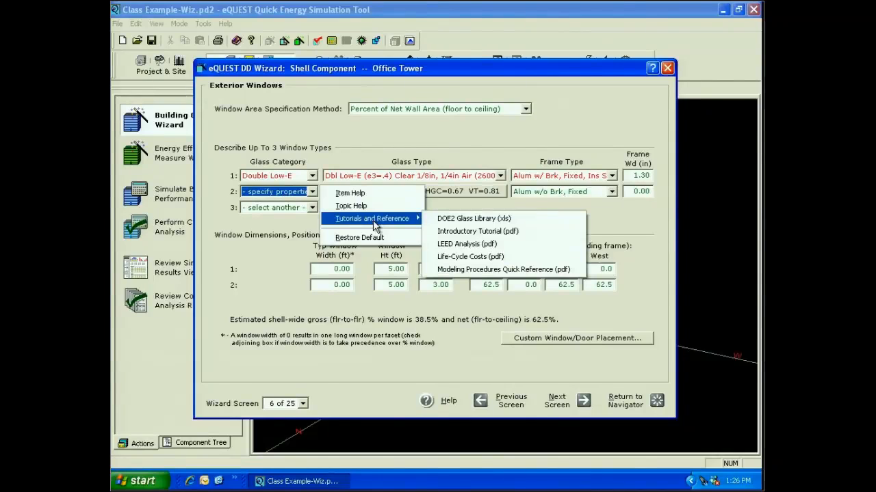
click(515, 221)
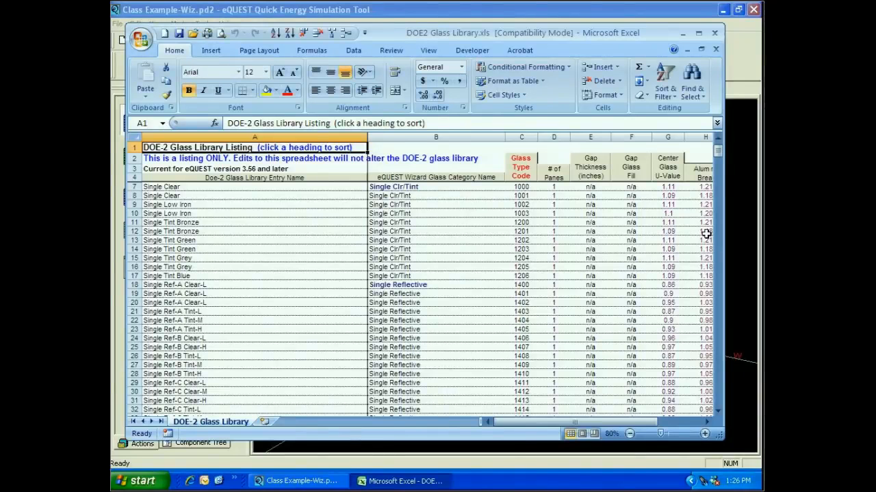
scroll(705, 234, down, 20)
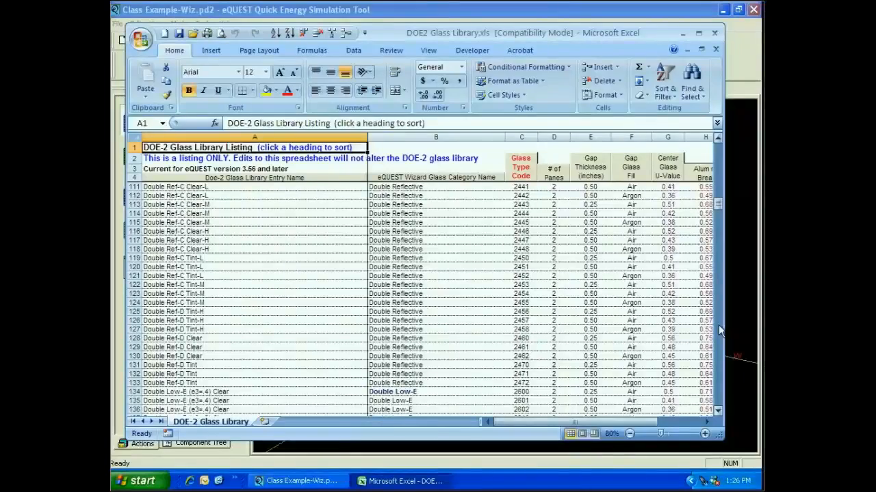
click(134, 392)
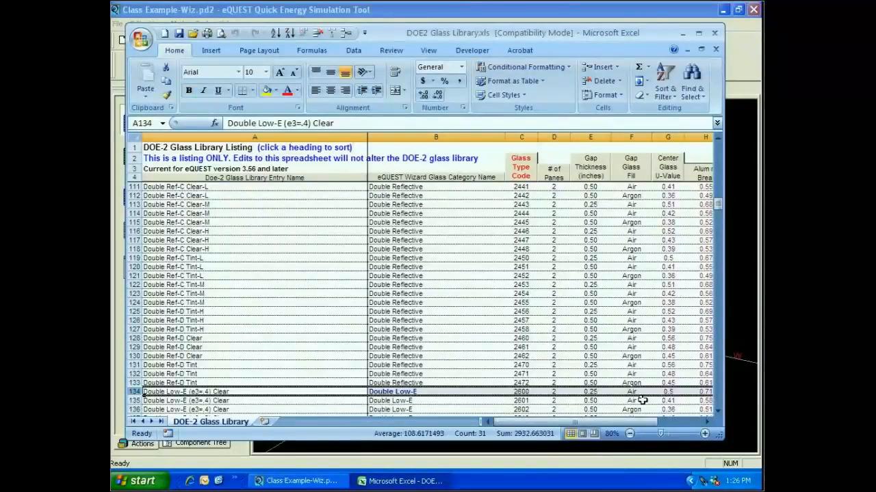
scroll(513, 208, right, 4)
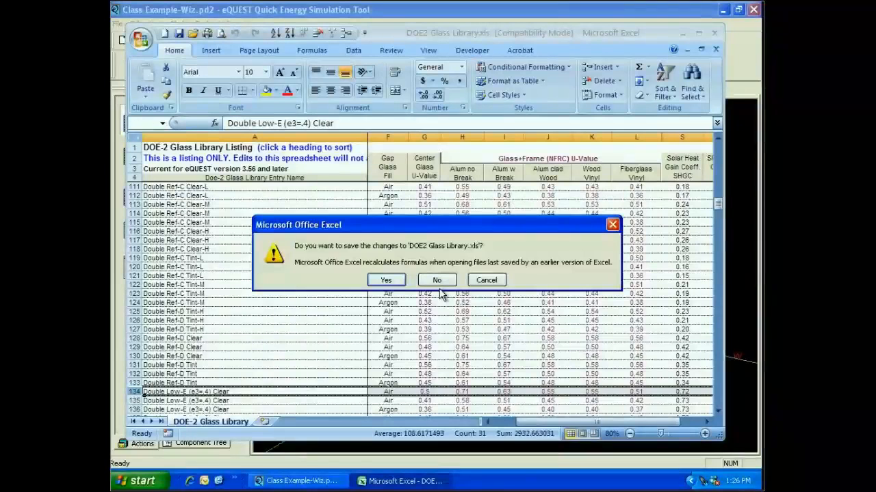
click(437, 280)
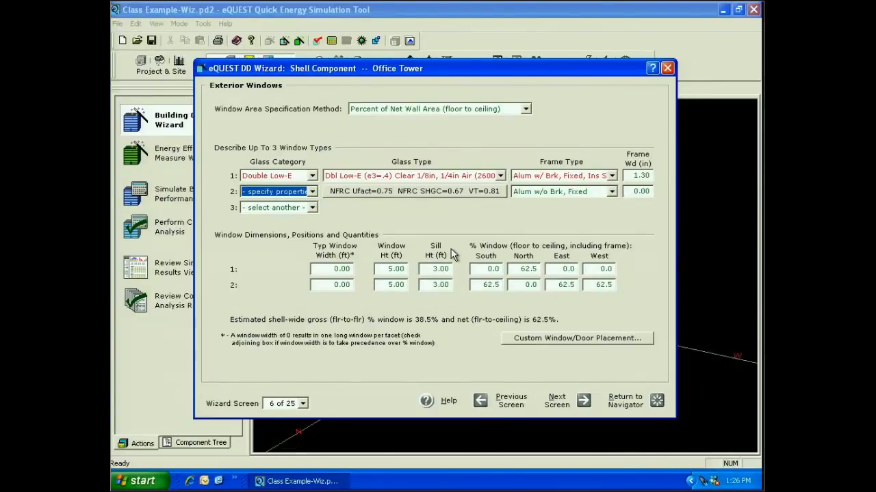
- Set window type 2's NFRC Ufactor to 0.63, NFRC SHGC to 0.72 and visible transmittance to 0.77
click(409, 191)
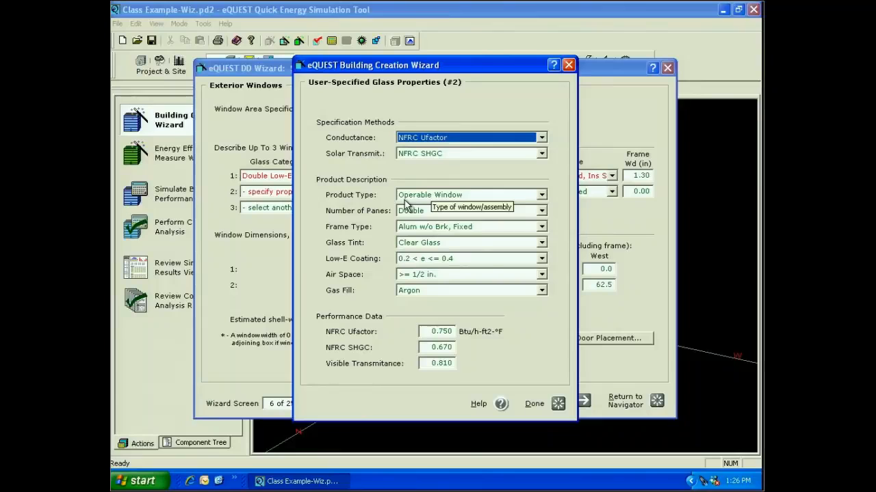
double_click(451, 332)
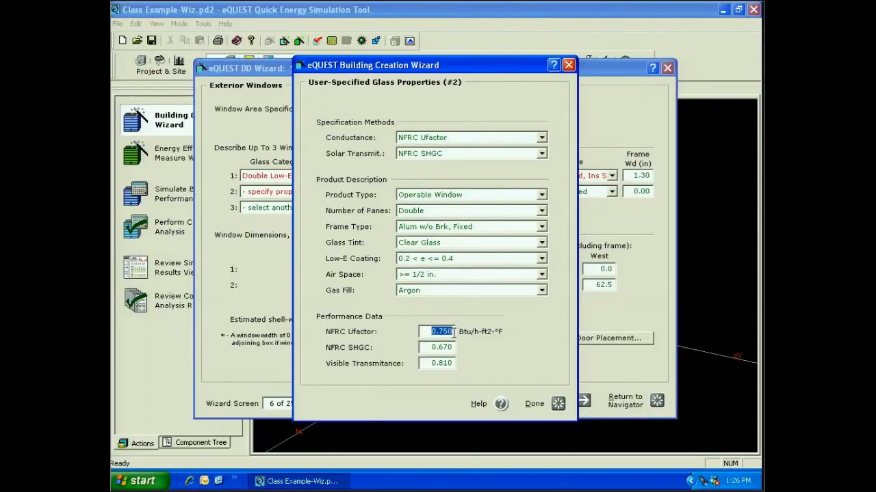
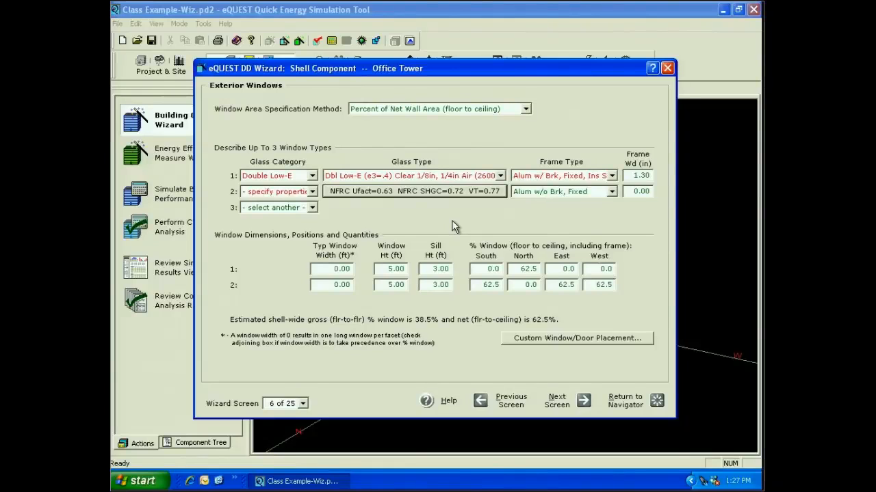
- Define window type 3 by specified properties, using a U-Value of 0.63, shading coefficient of 0.84 and visible transmittance of 0.77
click(312, 208)
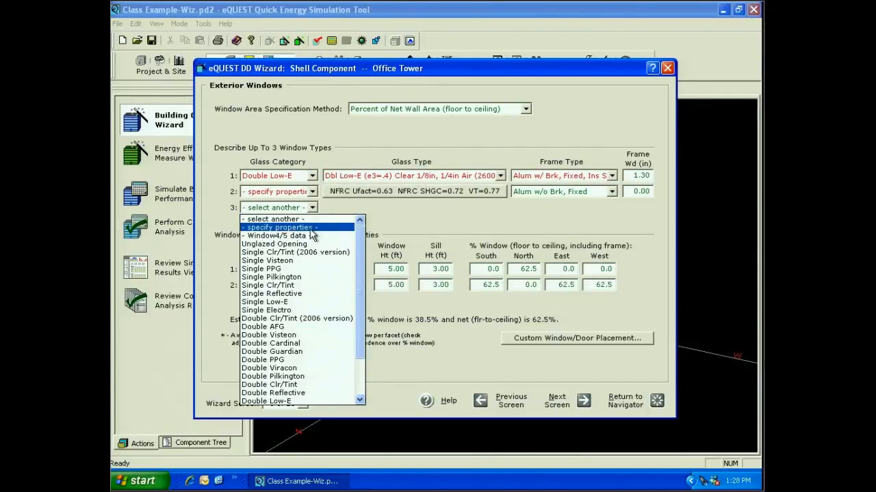
click(312, 228)
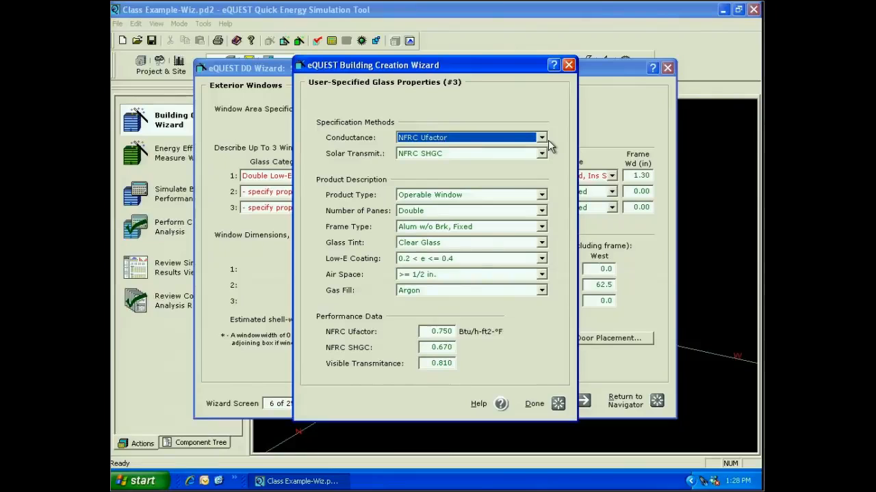
click(541, 138)
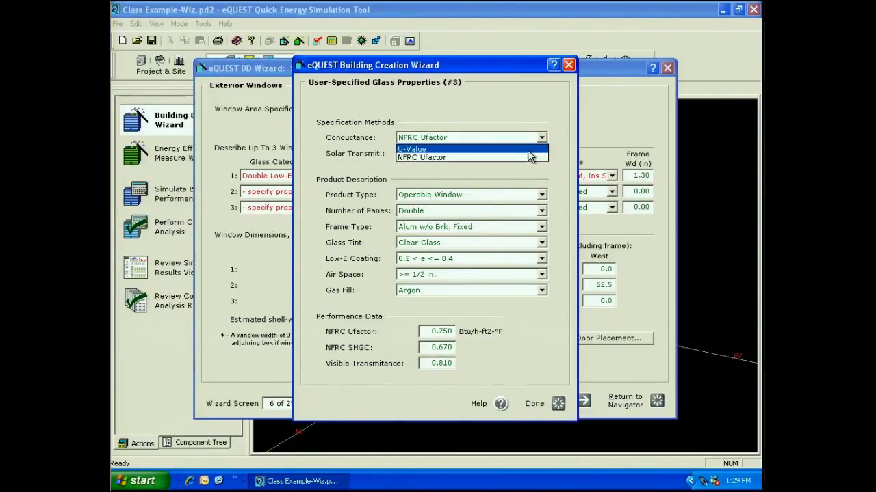
click(528, 149)
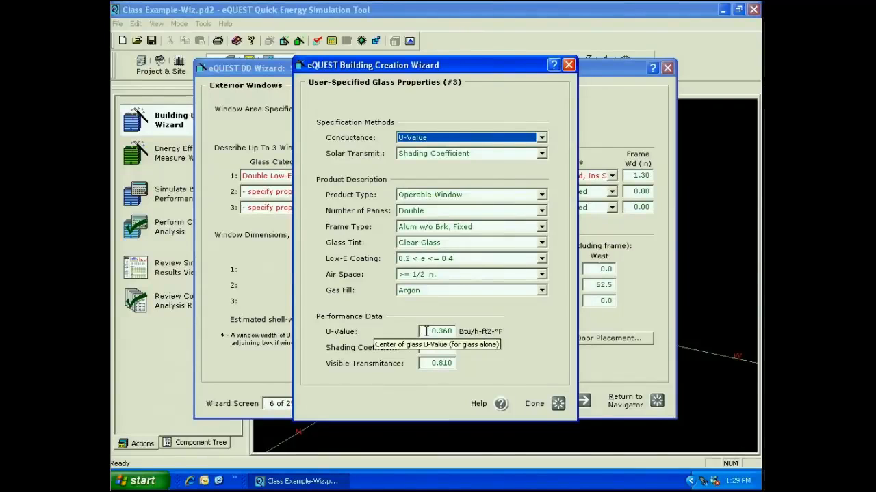
drag(426, 331, 466, 332)
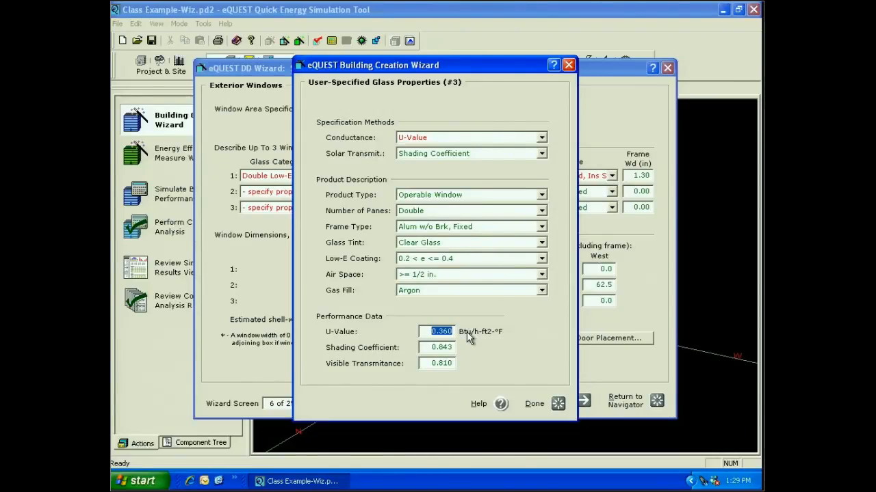
text(.63)
key(Tab)
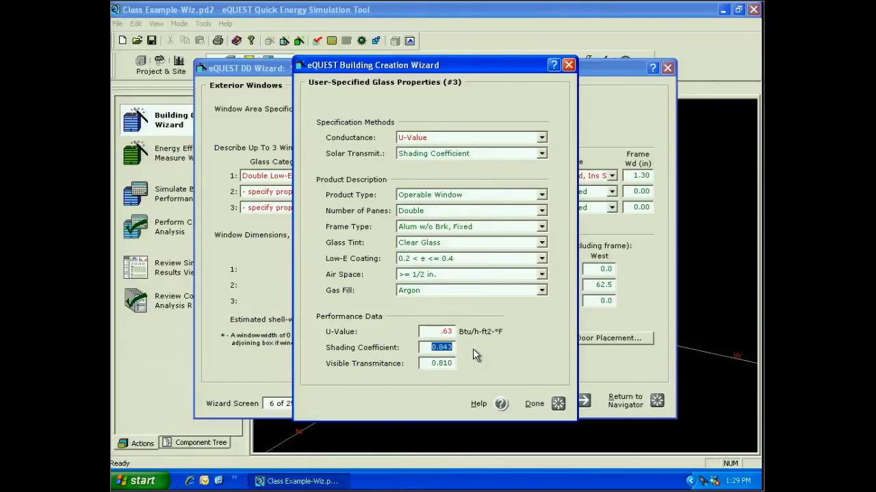
key(Return)
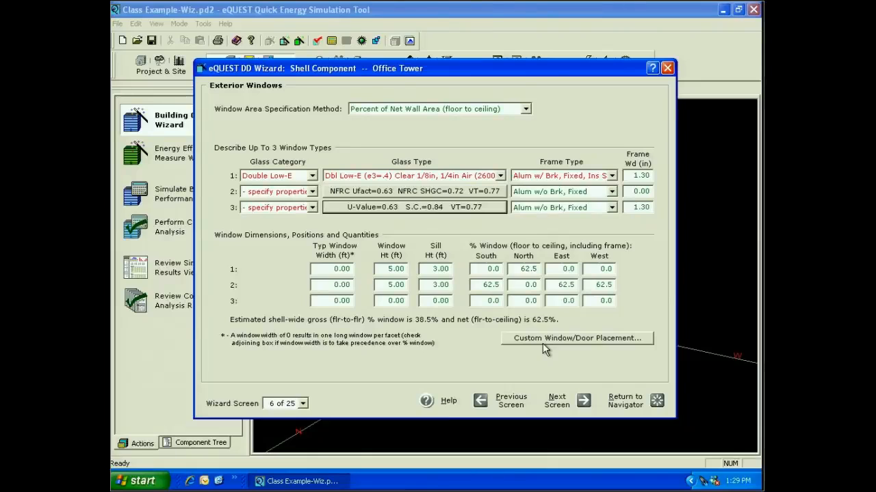
- Set window type 1's typical width to 20 ft and turn off the width's precedence over the window percentage
double_click(323, 270)
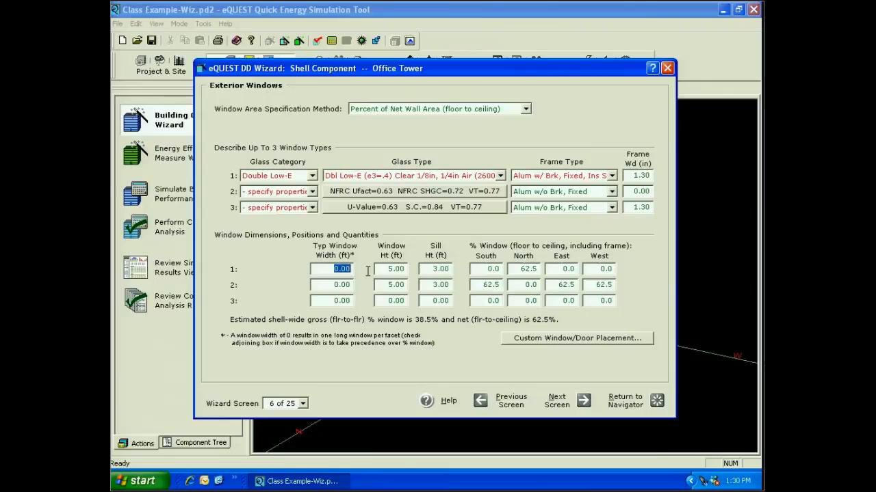
text(20)
click(399, 270)
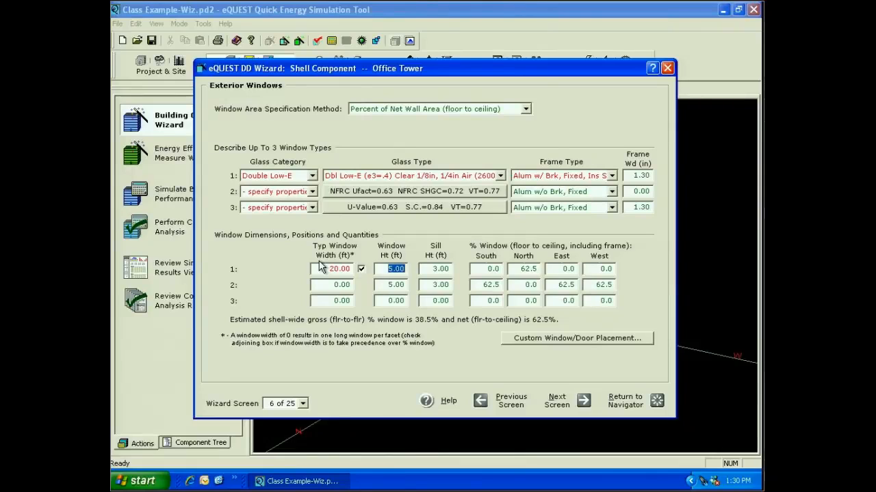
click(361, 269)
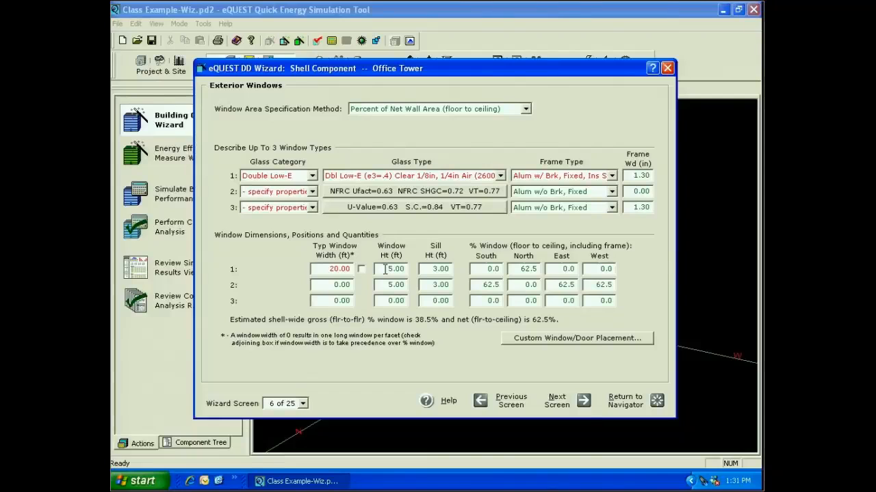
- Set window type 1's height to 6 ft, sill height to 2 ft and north window percentage to 30
drag(385, 269, 417, 270)
text(6)
key(Tab)
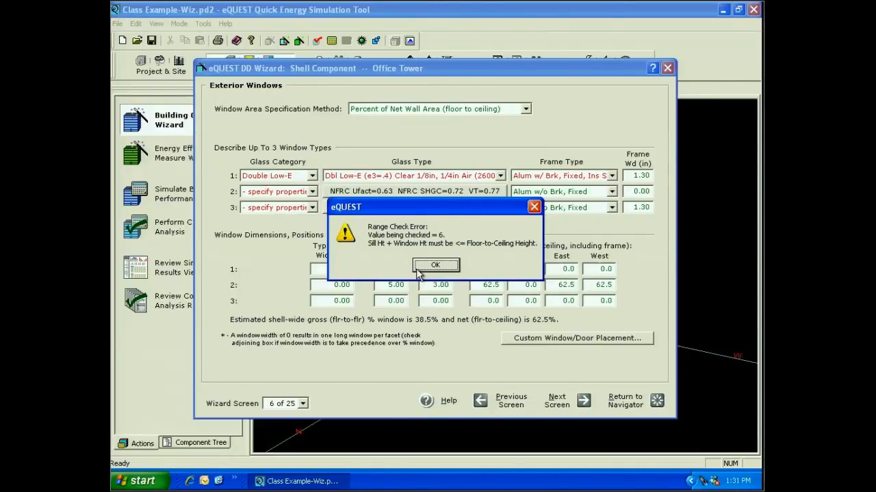
drag(457, 212, 462, 163)
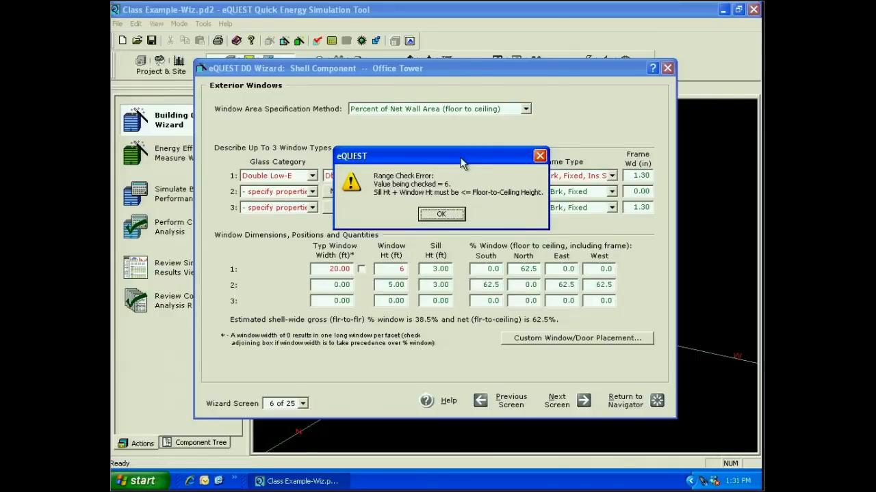
click(443, 214)
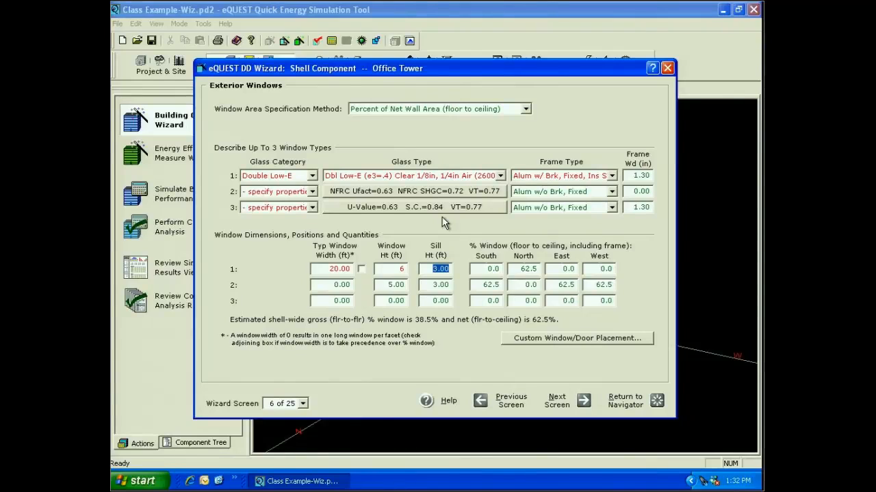
text(2)
key(Tab)
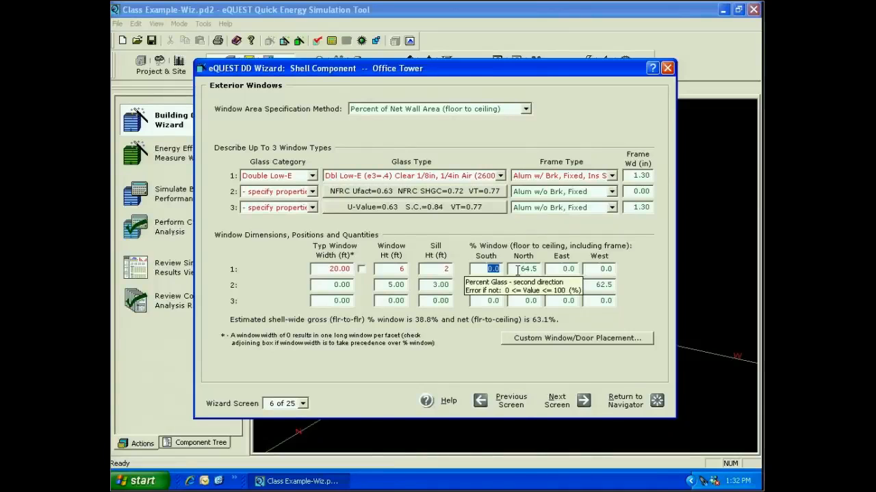
key(Tab)
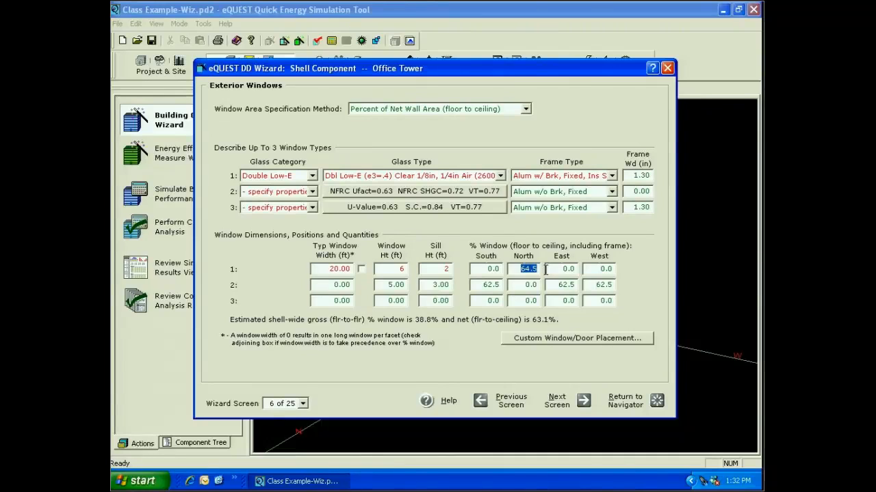
text(30)
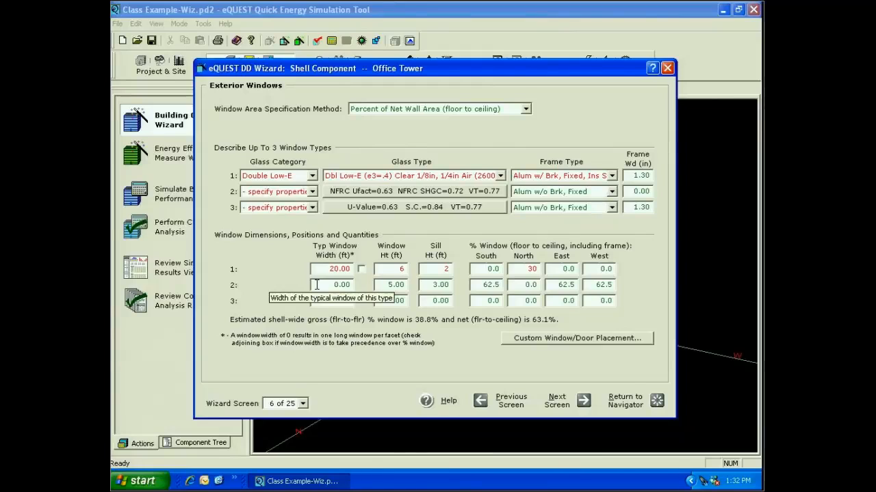
- Set window type 2 to 20 ft wide, 6 ft high, 2 ft sill, 0% south and 30% east and west, without width precedence
drag(317, 285, 355, 286)
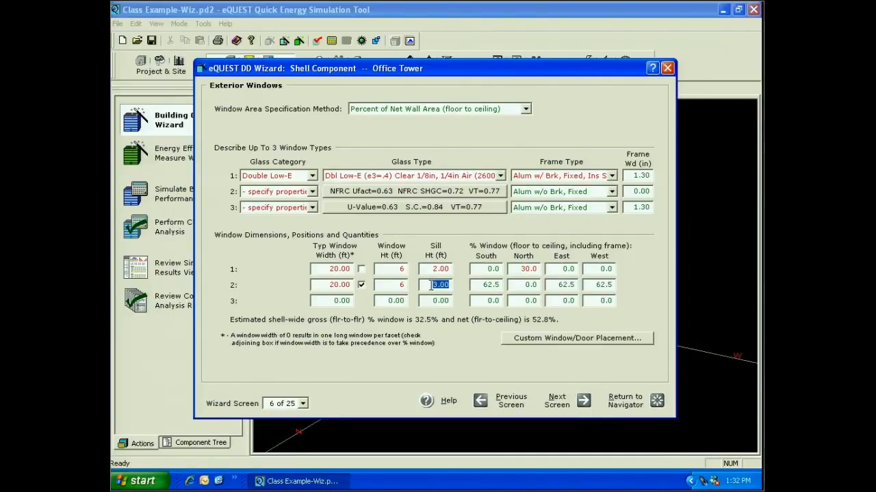
text(2)
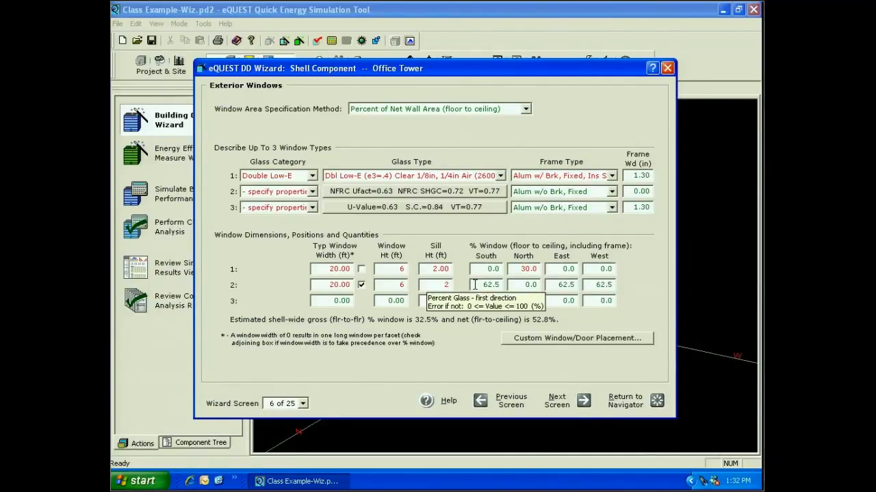
click(556, 286)
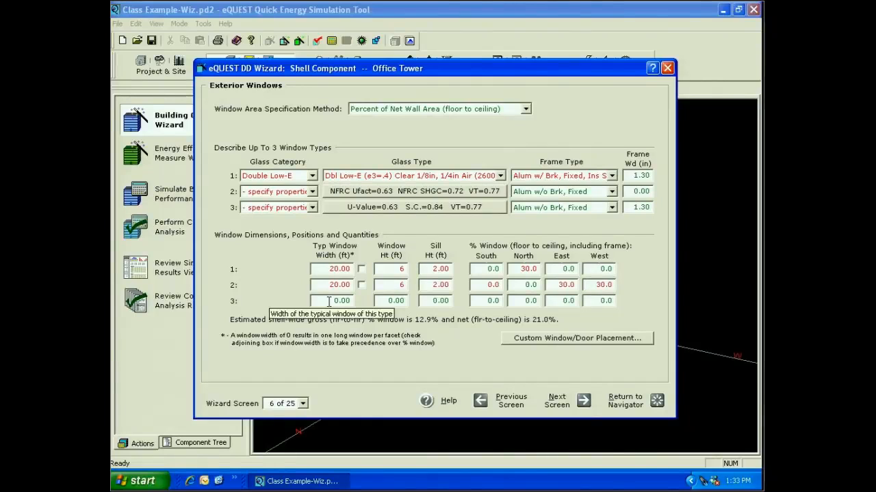
- Set window type 3 to 20 ft wide, 6 ft high, 2 ft sill and 30% south, with frame Alum w/ Brk, Fixed, Ins Spacer
click(329, 302)
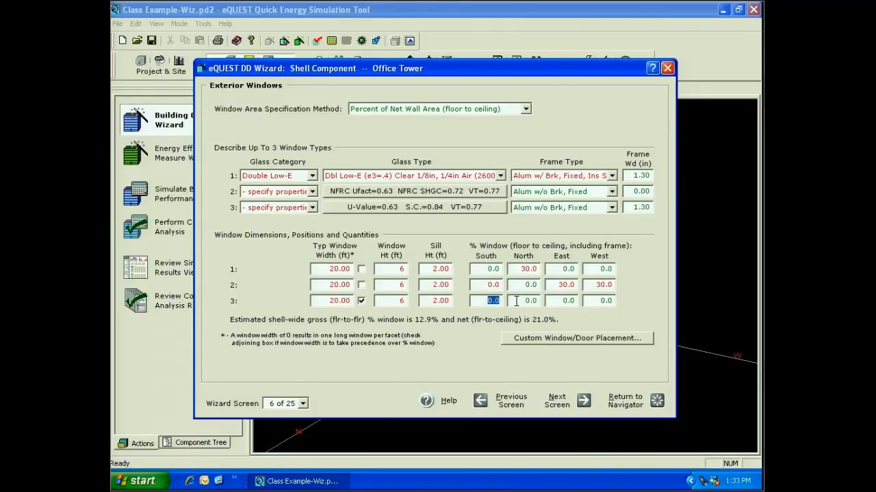
text(30)
click(612, 208)
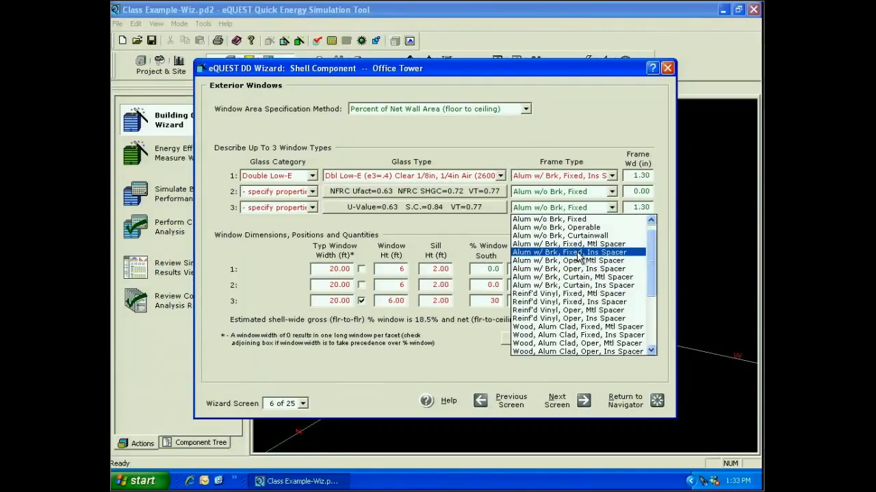
click(579, 253)
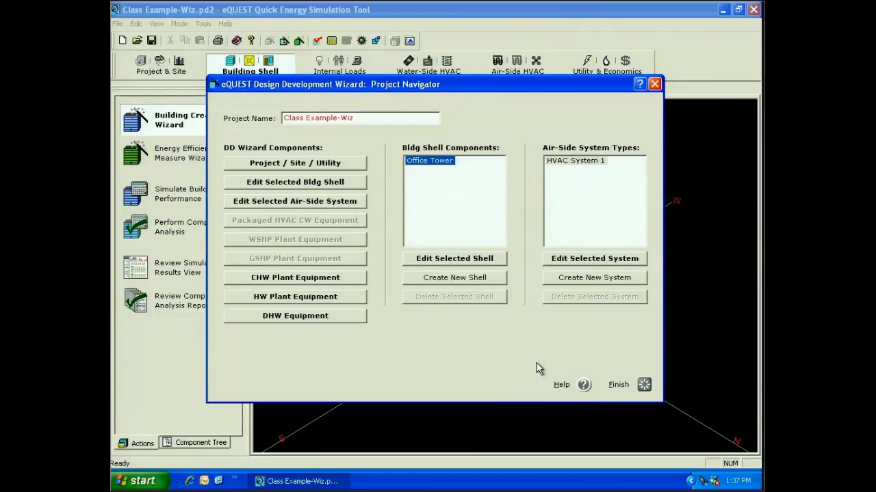
- Finish the wizard and inspect the window layout on the facades in the 3-D building geometry
click(619, 387)
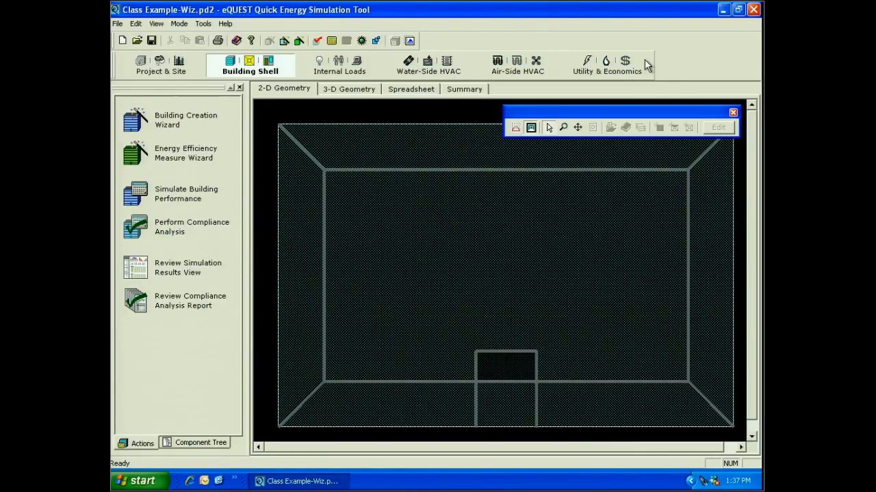
click(348, 89)
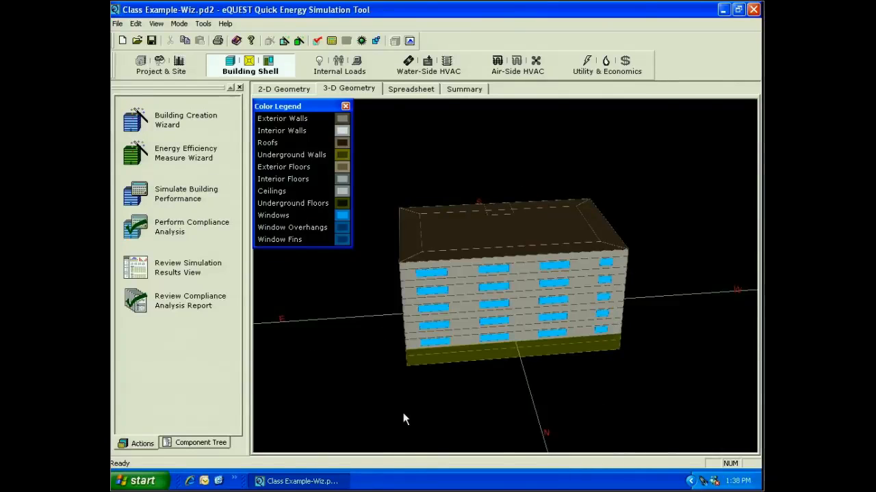
drag(403, 413, 339, 389)
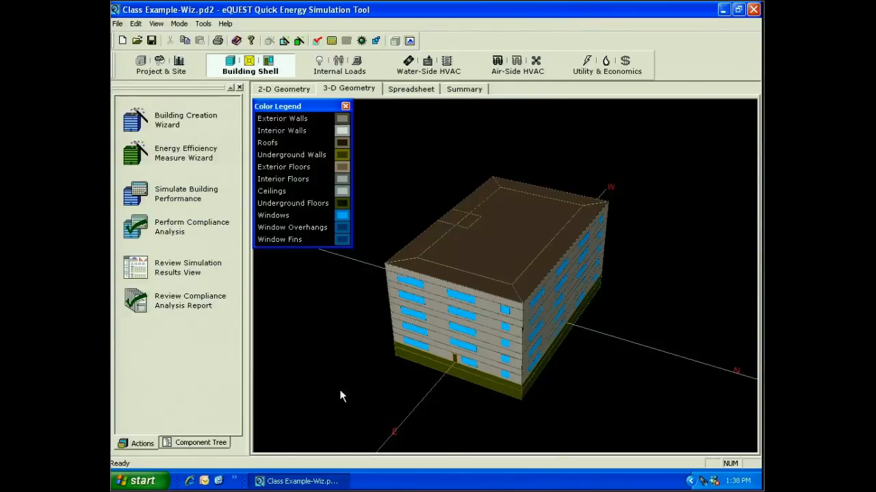
- Reopen the Office Tower shell's exterior windows, set types 1 and 2 to 6 ft high, and turn off width precedence for type 3
click(186, 120)
click(384, 258)
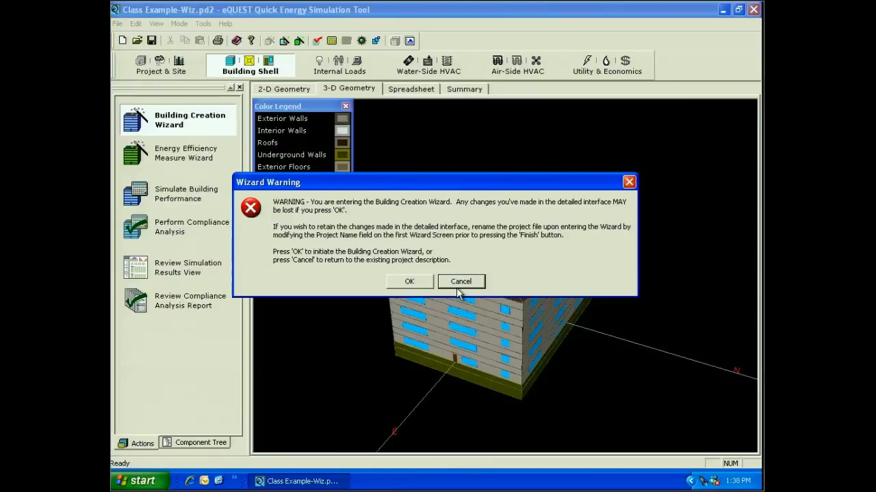
click(409, 281)
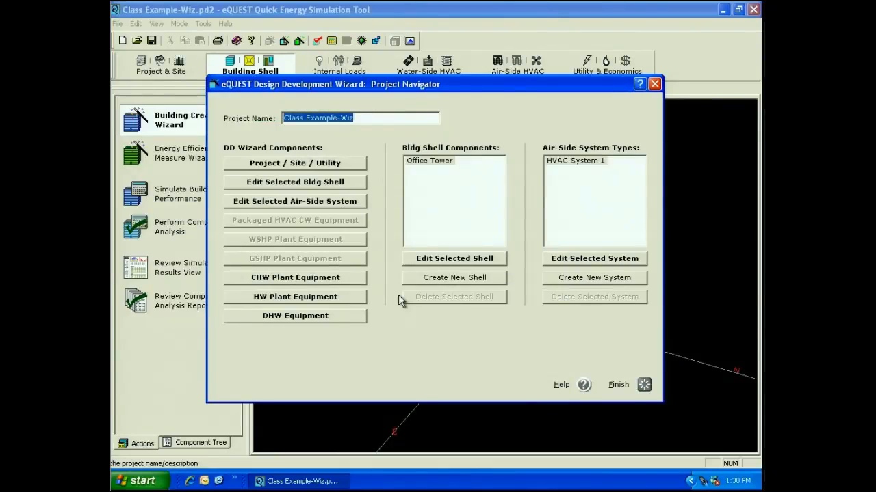
click(408, 259)
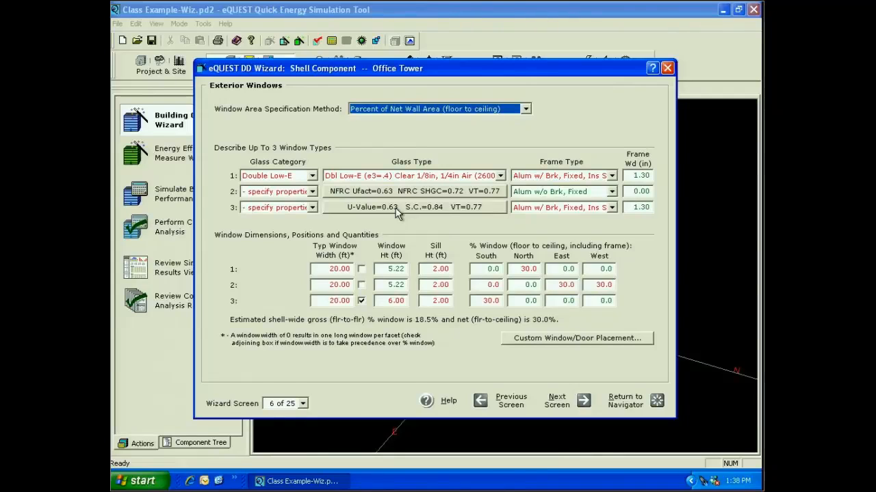
click(362, 301)
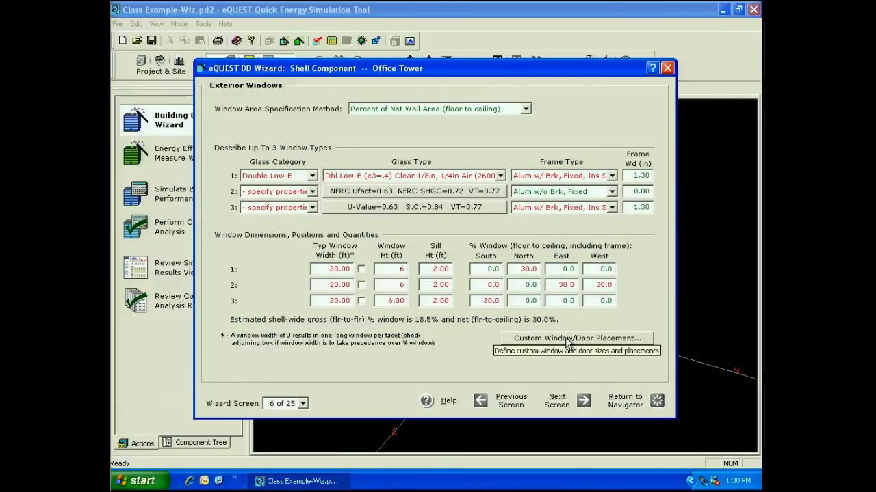
- Open the custom window/door placement and examine the ground-floor facade's door and wide window, including the available glass types
click(566, 339)
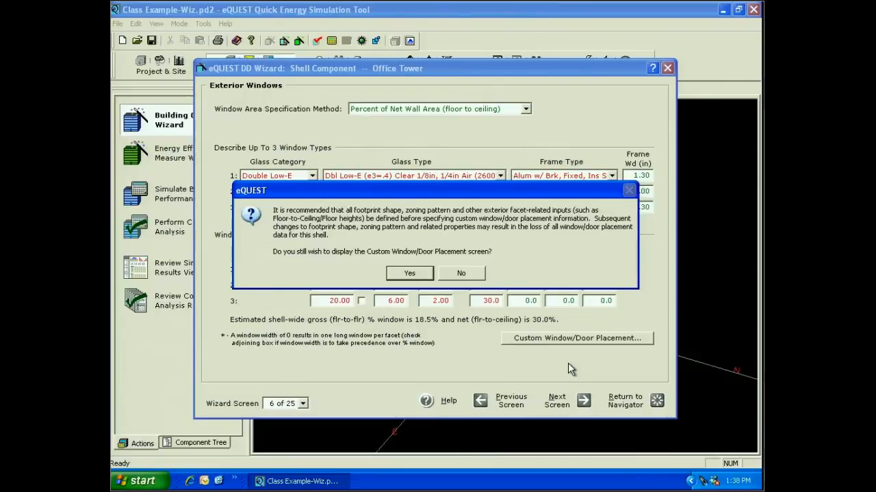
click(409, 272)
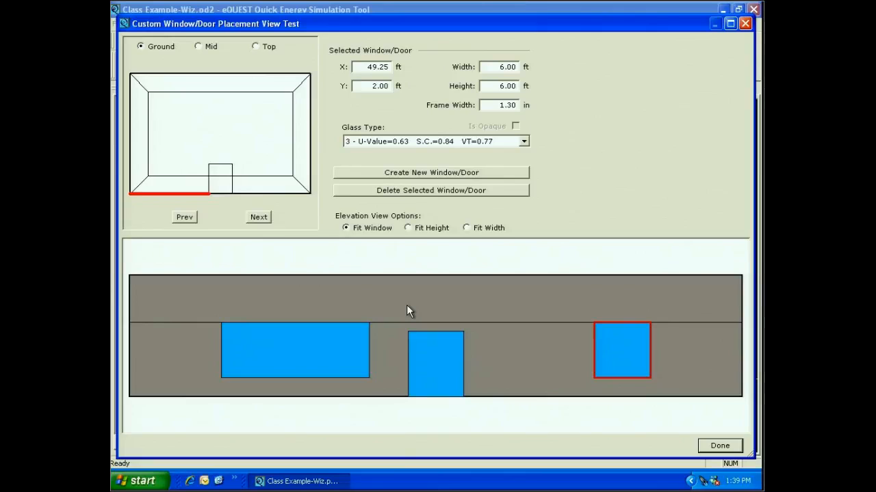
click(419, 338)
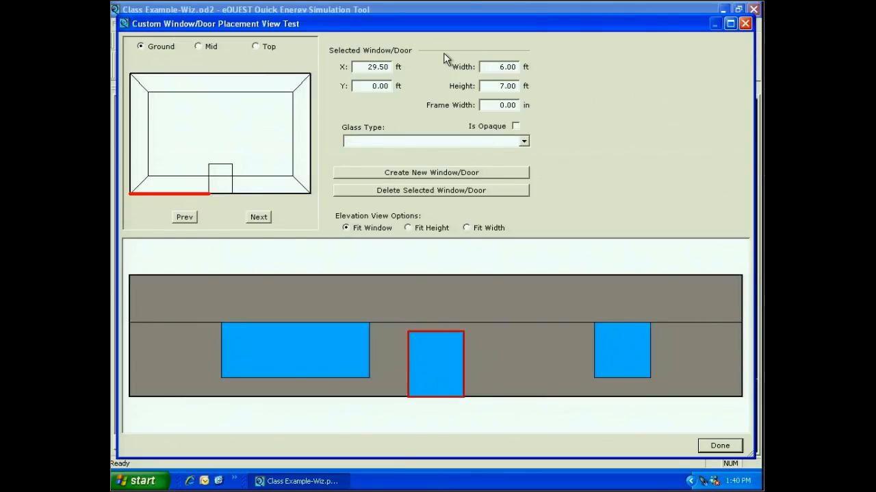
click(296, 350)
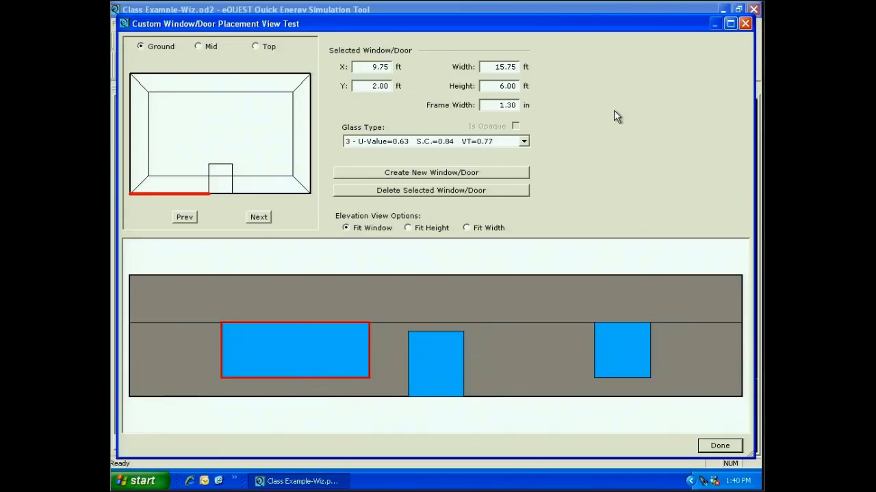
click(524, 141)
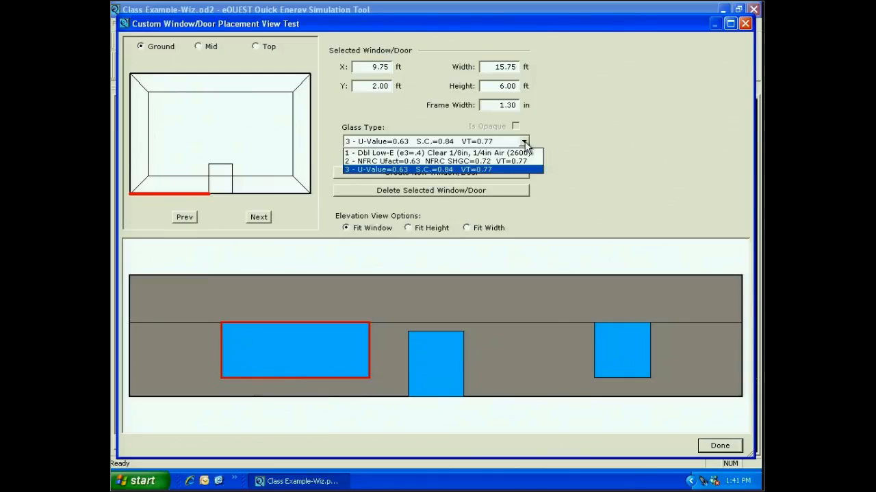
click(526, 143)
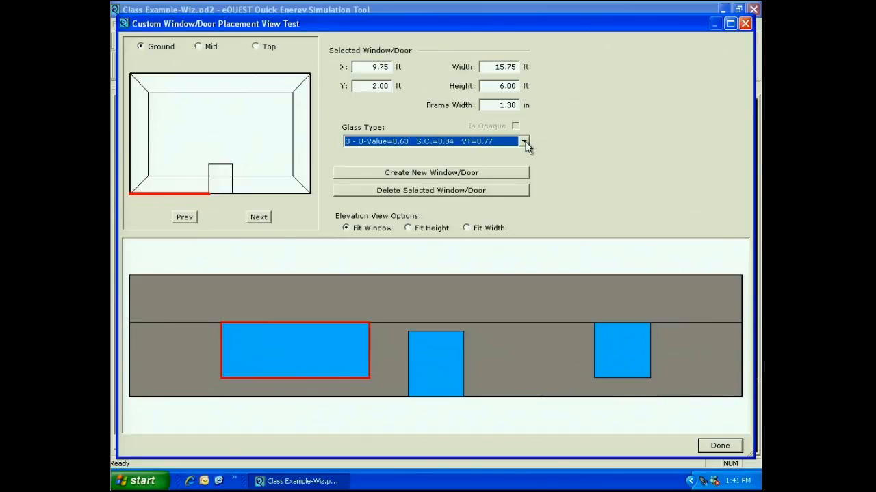
- Examine the window placement on the ground floor's entry and north facades and on the top floor's facades
click(220, 194)
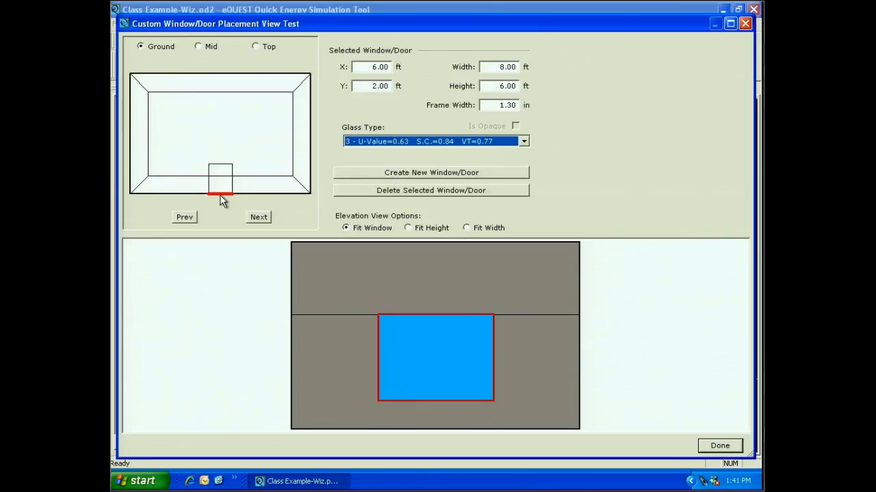
click(287, 73)
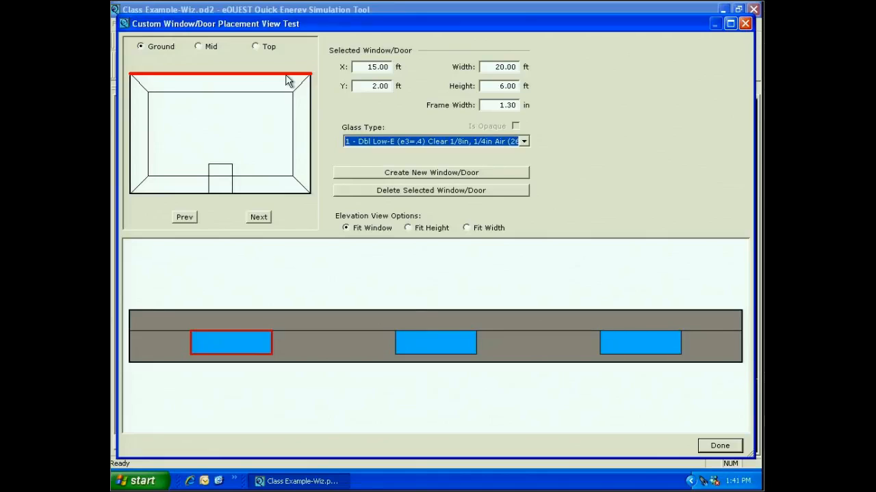
click(255, 45)
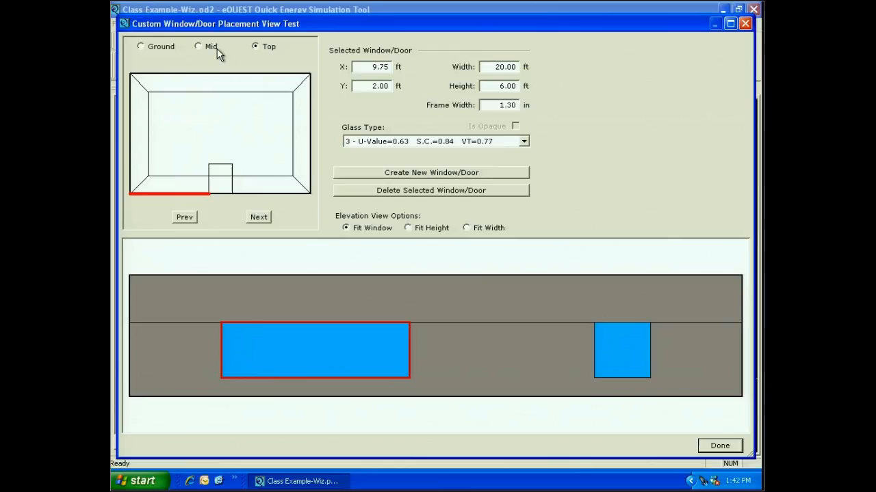
click(311, 134)
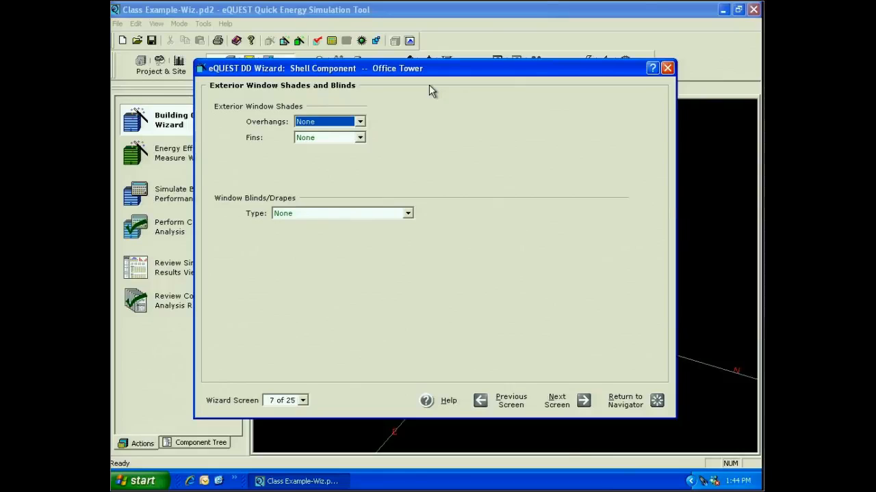
- Add overhangs to all windows at 2 ft from the window, with a south shade depth of 4 ft
click(359, 121)
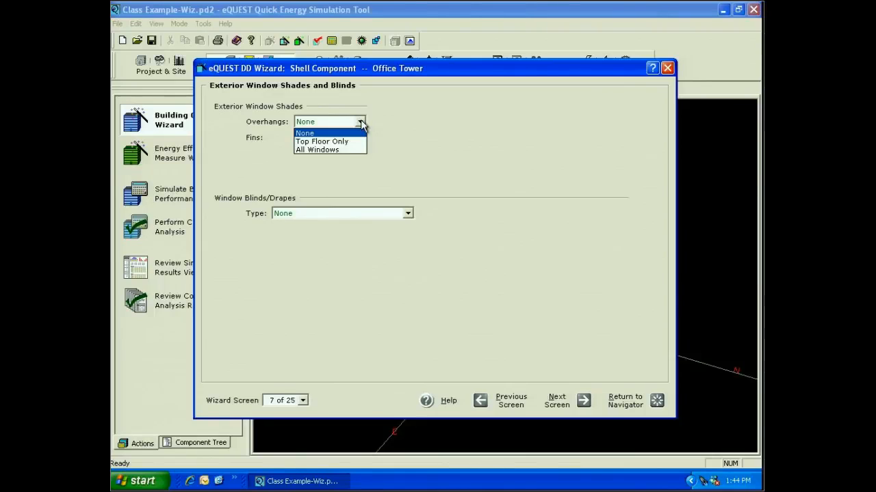
click(335, 152)
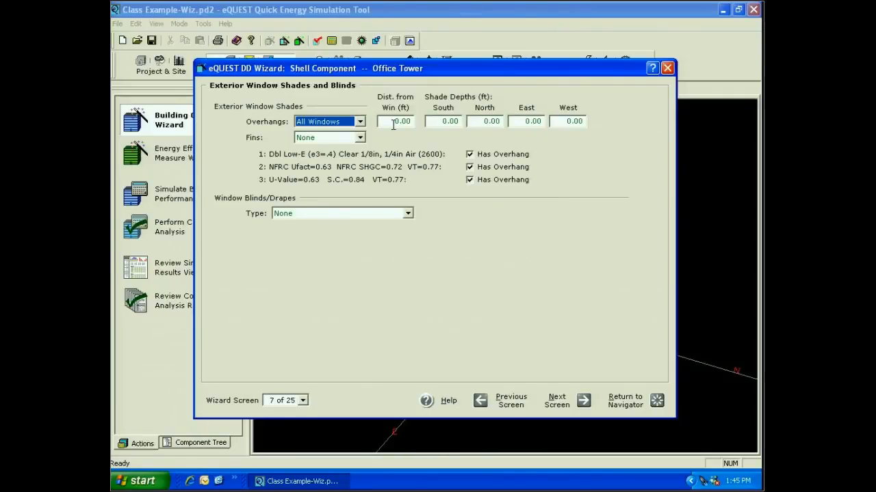
click(393, 123)
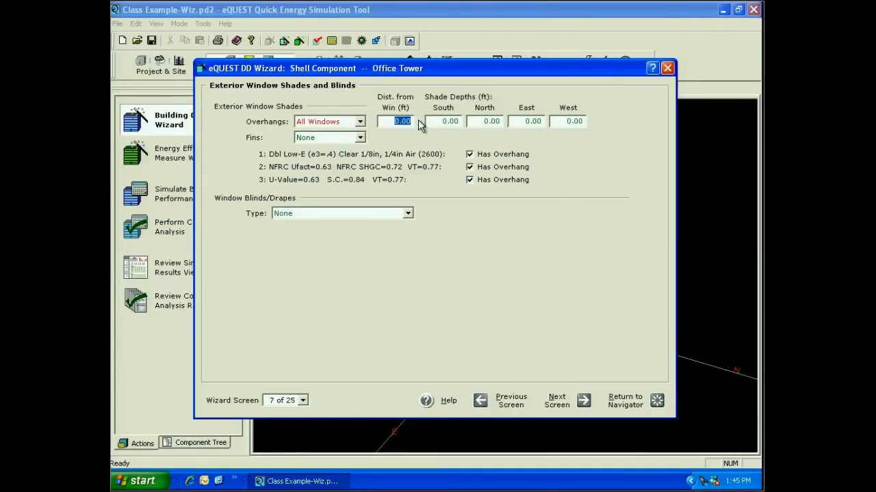
text(2)
key(Tab)
text(4)
- Add fins to all windows with 4 ft shade depths on the east and west sides
click(359, 137)
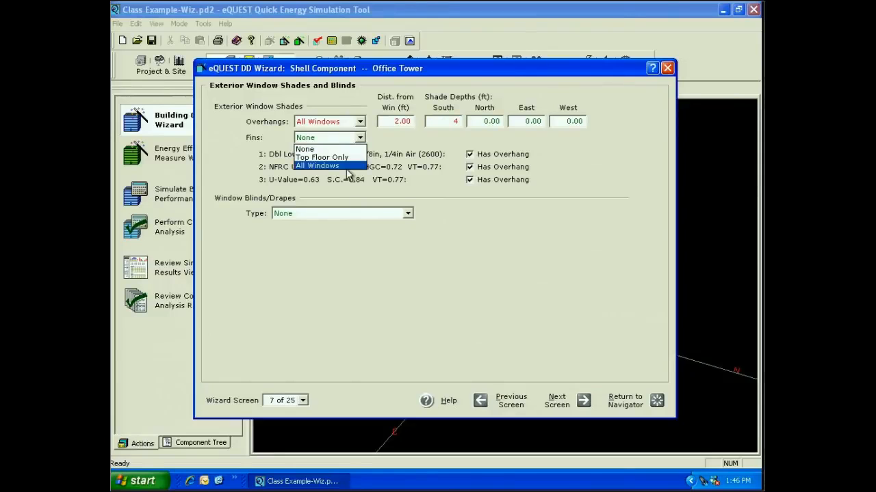
click(342, 166)
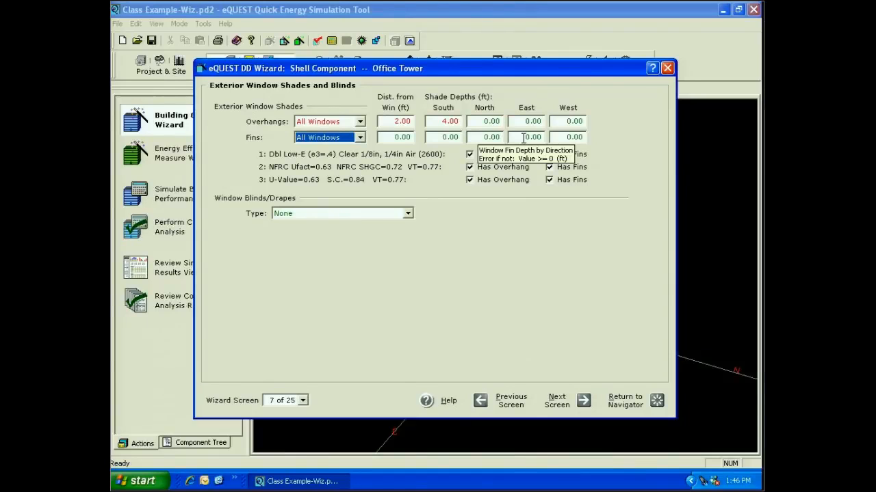
drag(523, 138, 551, 138)
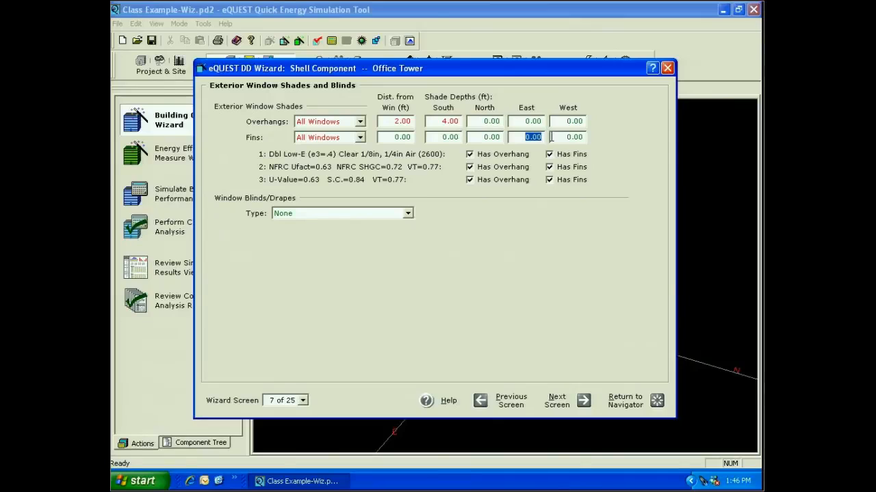
text(4)
key(Tab)
text(4)
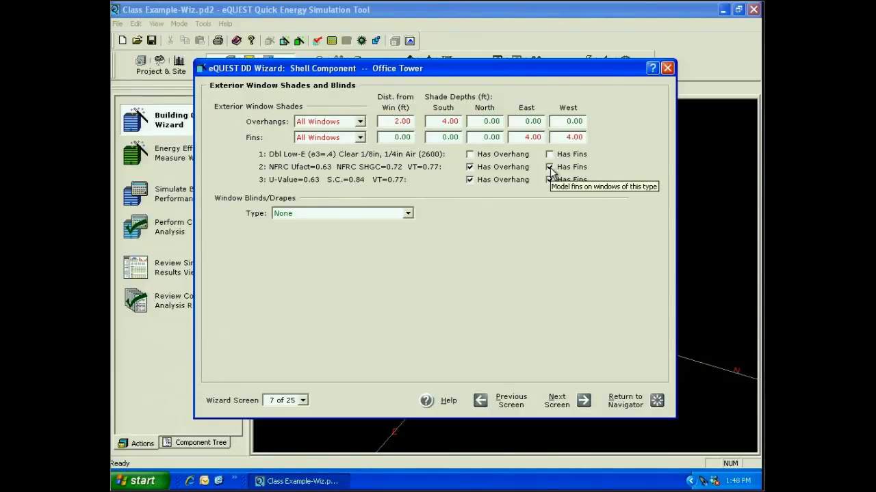
- Limit overhangs to window type 3 and fins to window type 2, keeping the window blinds type at None
click(470, 167)
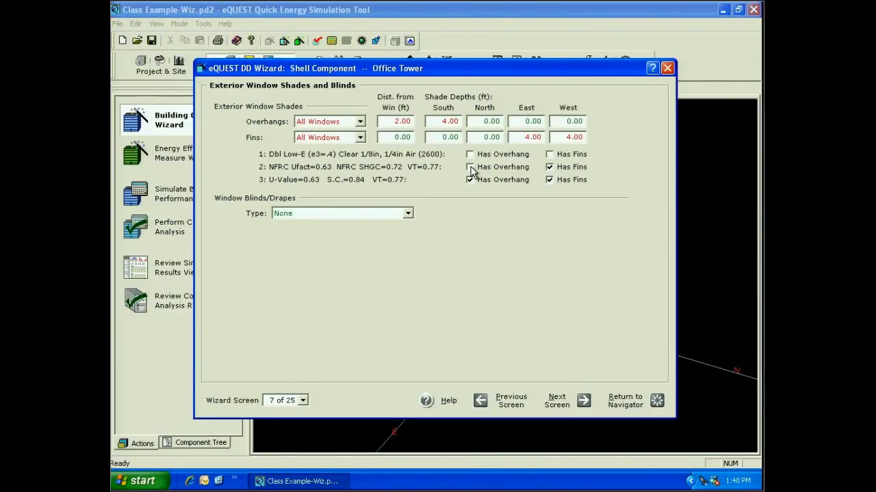
click(549, 180)
click(408, 213)
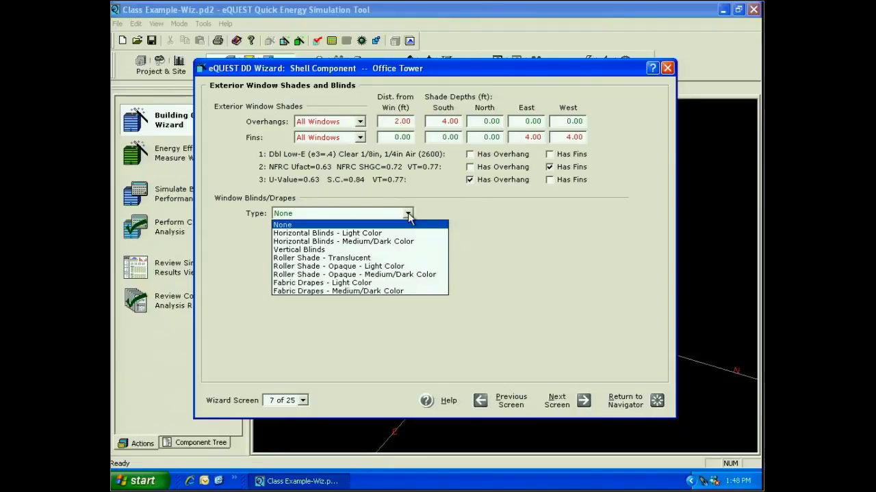
click(409, 214)
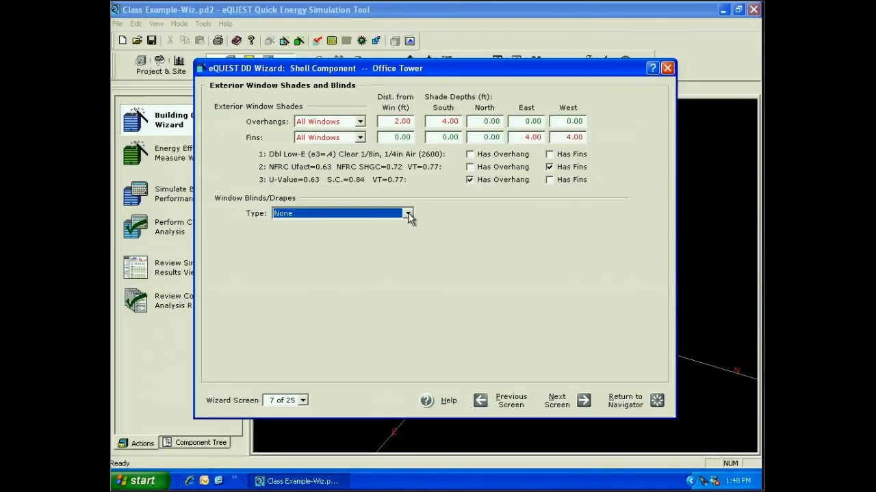
- Finish the wizard and inspect the window overhangs and fins on the facades in the 3-D building geometry
click(633, 397)
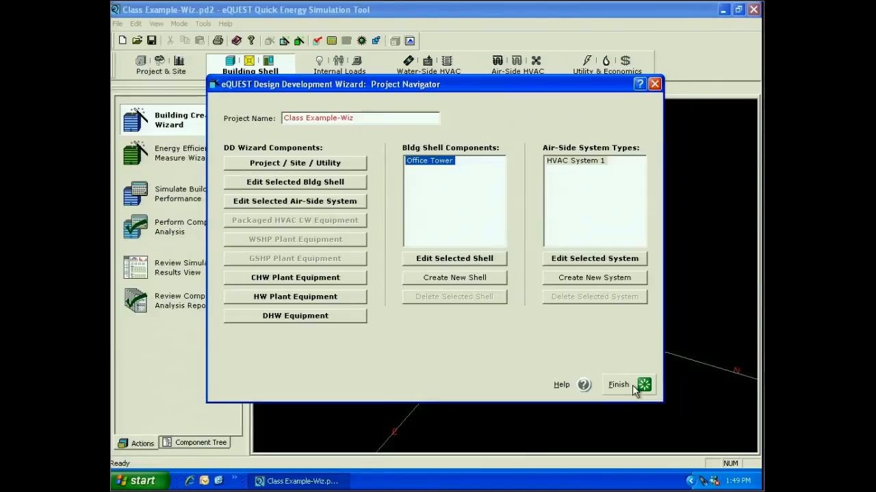
click(633, 388)
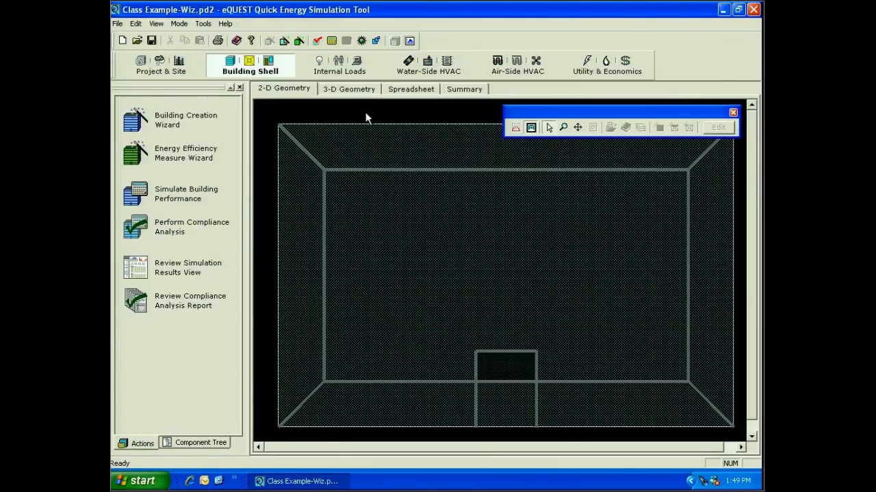
click(349, 89)
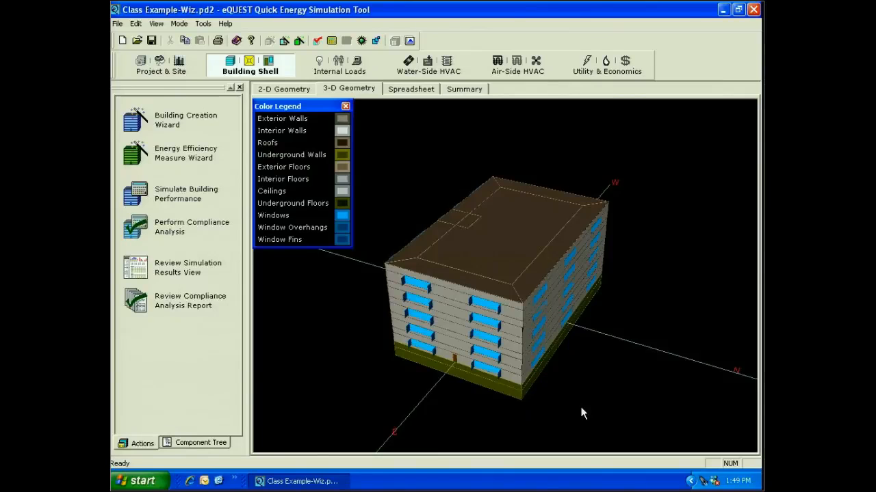
drag(581, 413, 612, 343)
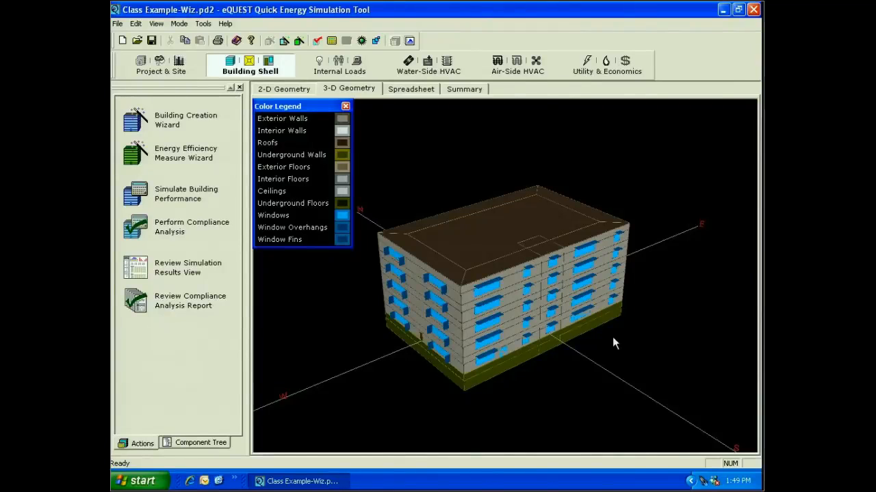
- Save the project, reopen the Office Tower shell's window shades and blinds settings, and examine the blind types and south overhang depth
click(185, 119)
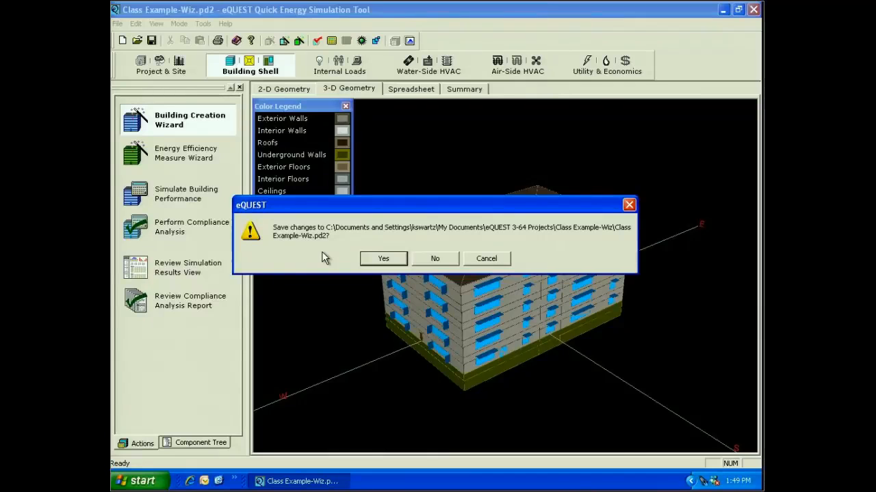
key(Return)
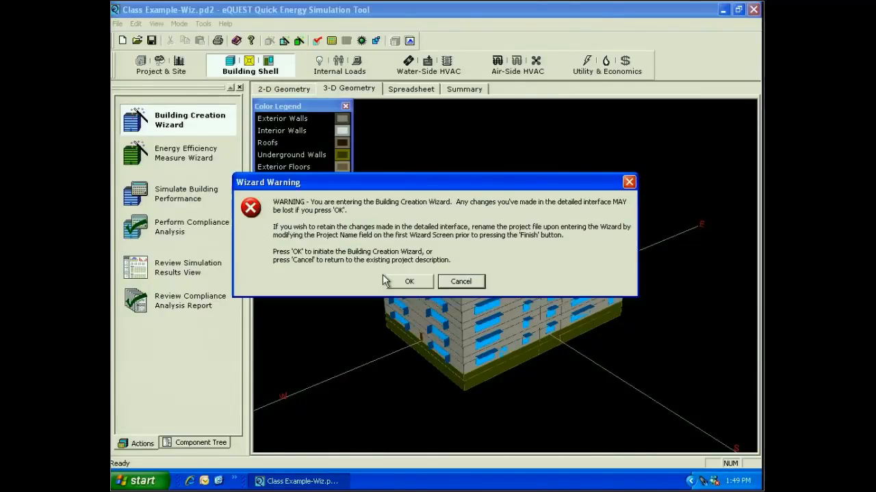
key(Return)
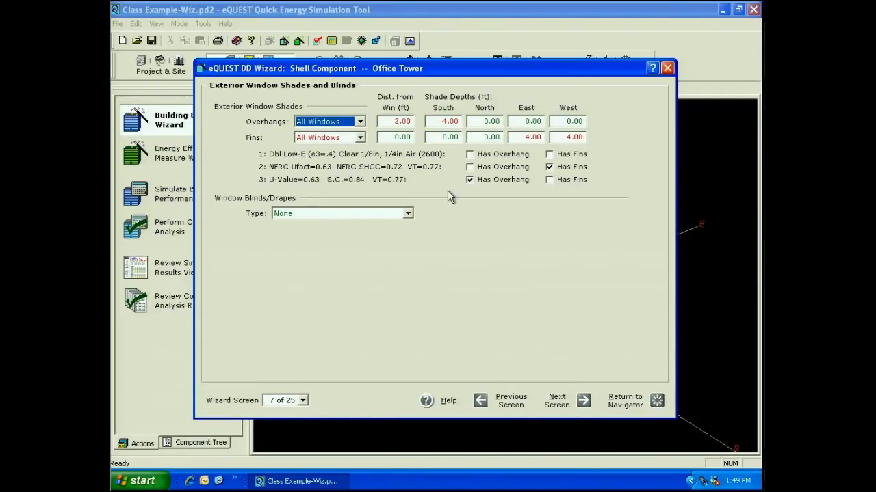
click(408, 213)
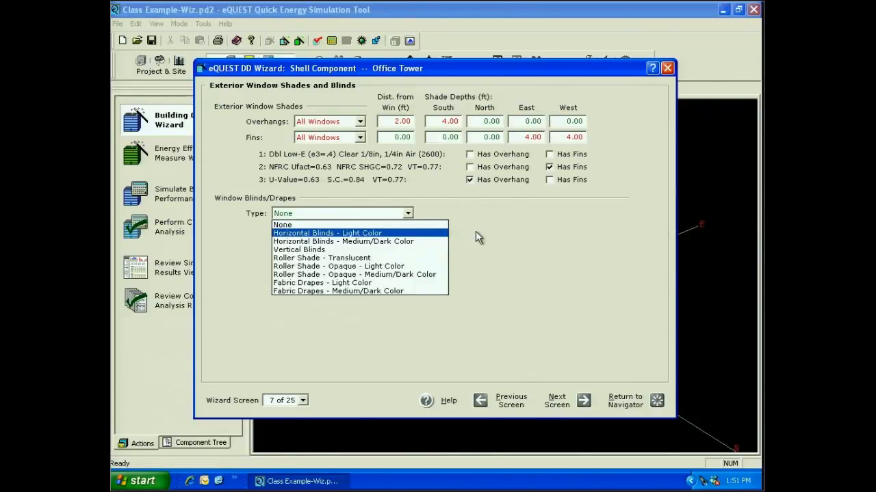
click(437, 122)
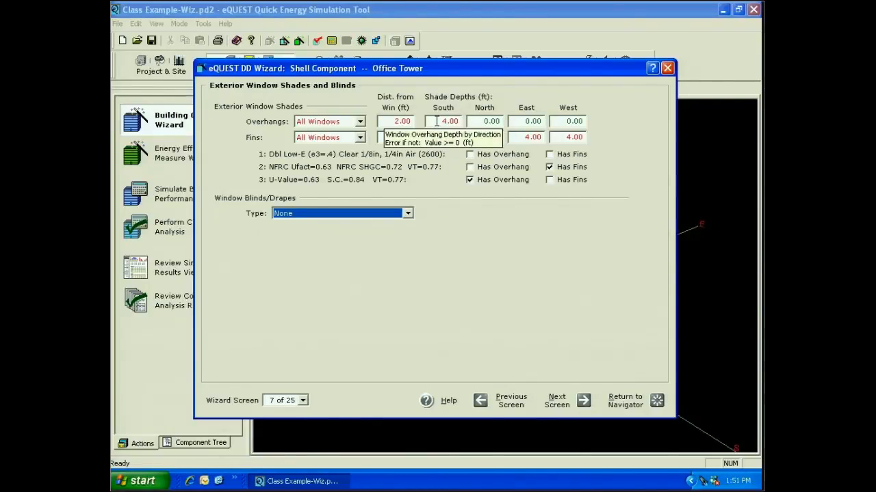
click(436, 121)
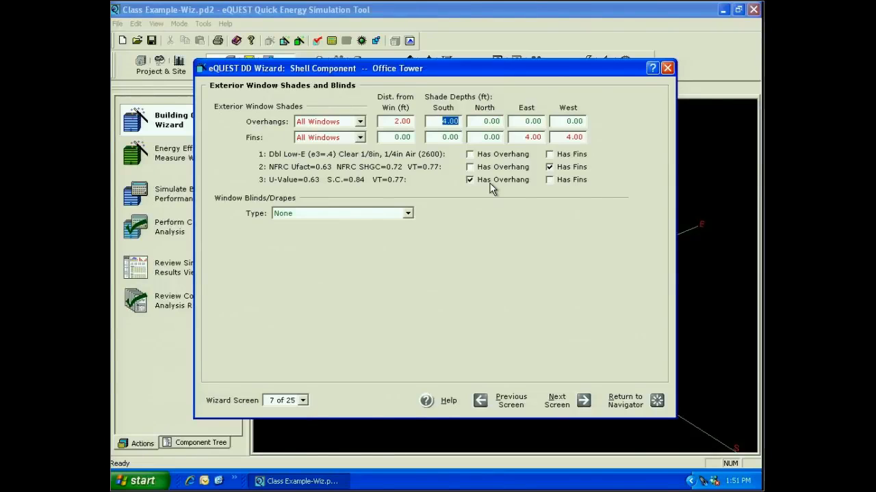
- Set side-lit ground-floor daylighting to the CA Title-24 2008 method, 30 fc design light level and Switched: Full - 2/3 - 1/3 - Off control
click(583, 401)
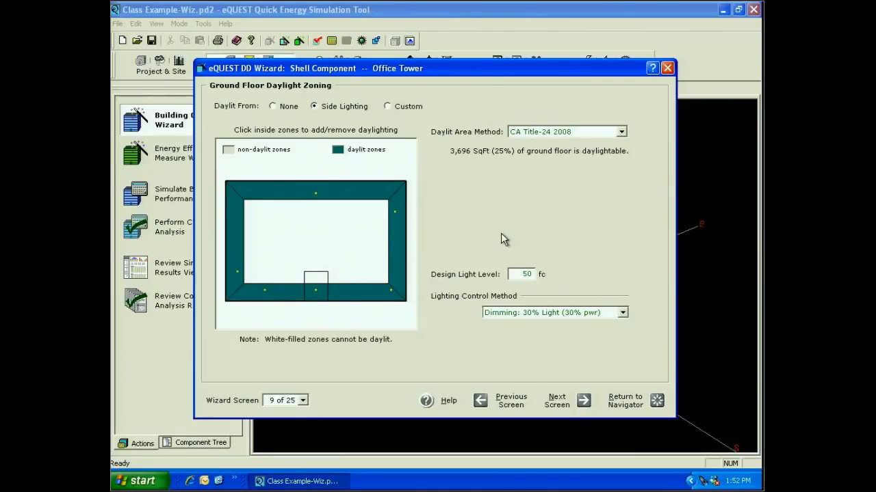
click(621, 132)
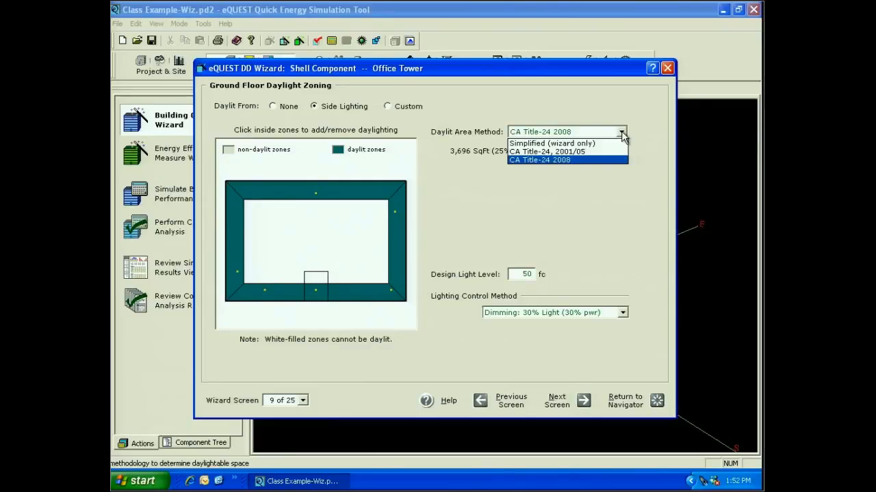
click(475, 249)
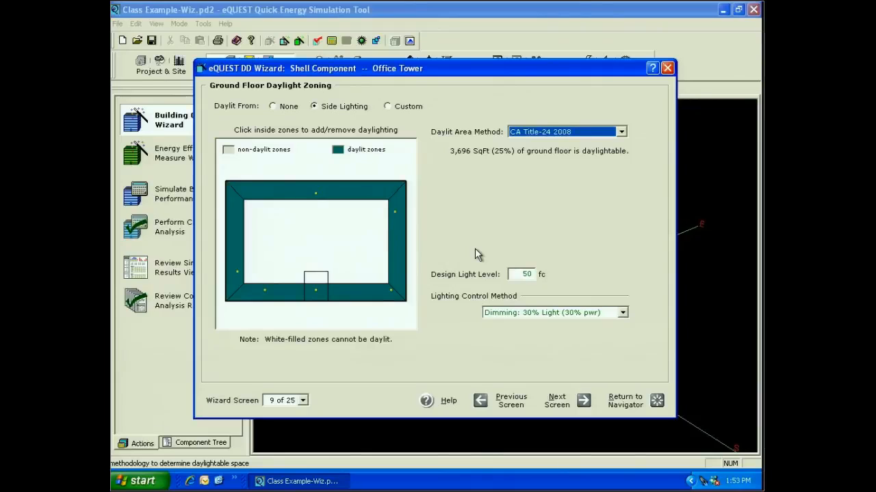
key(Tab)
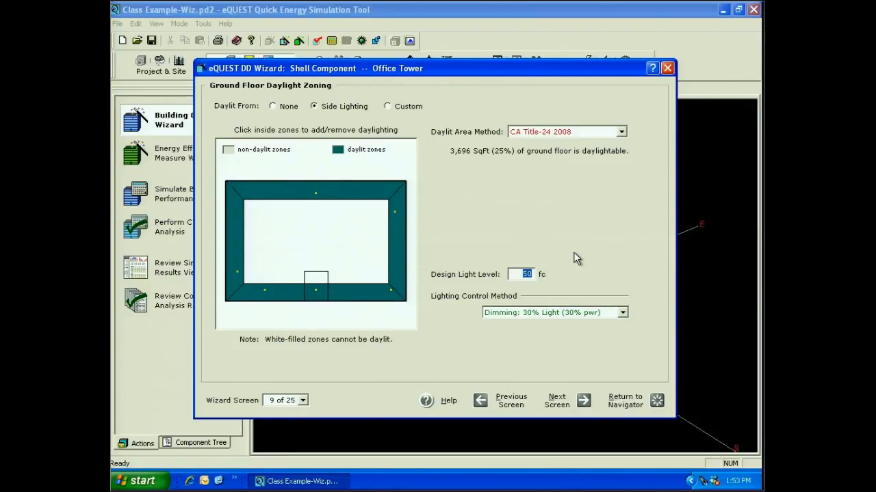
click(622, 312)
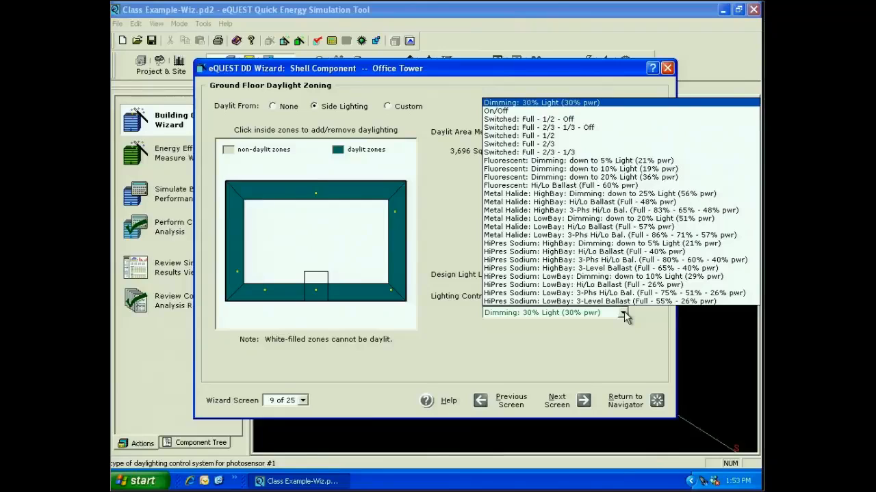
click(538, 128)
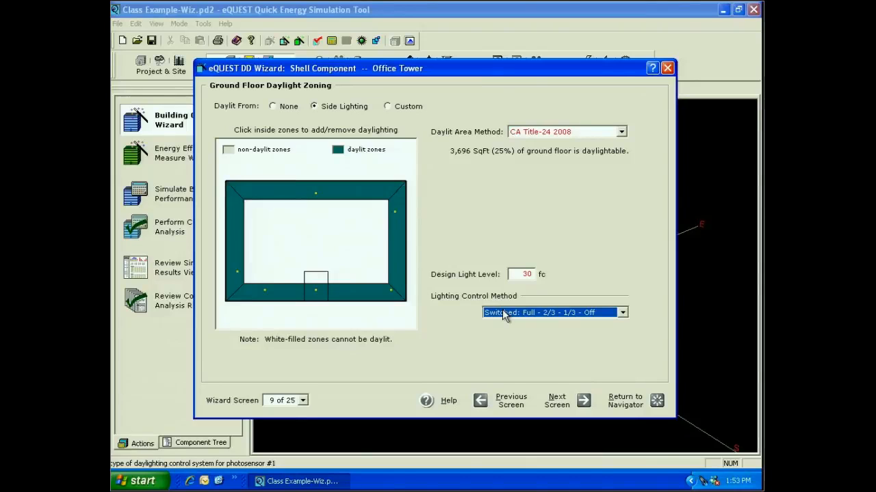
- Try removing daylighting from the ground floor's north perimeter zone and restore it
click(277, 196)
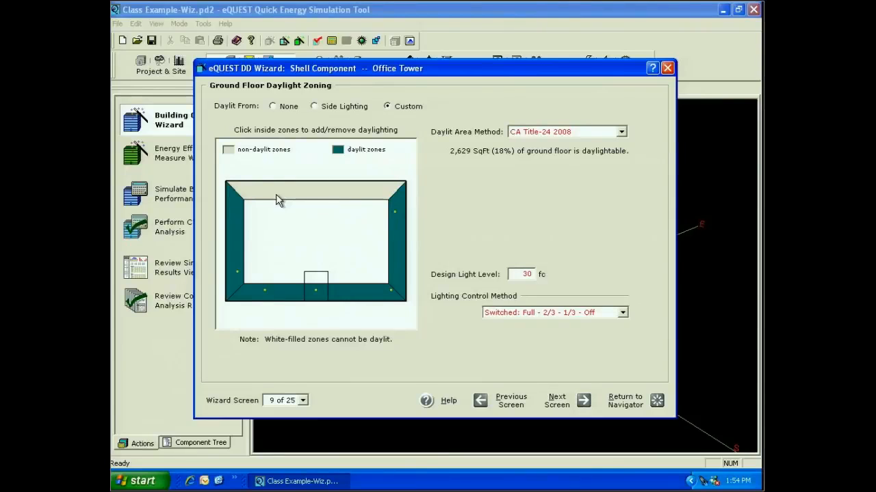
click(277, 195)
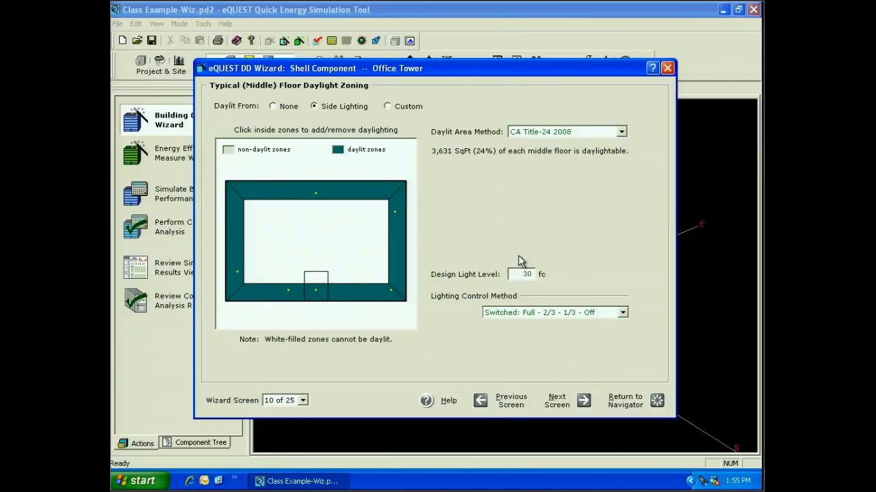
- Advance past the middle- and top-floor daylight zoning to the operation schedule and examine the typical-season use levels and Friday opening options
click(564, 401)
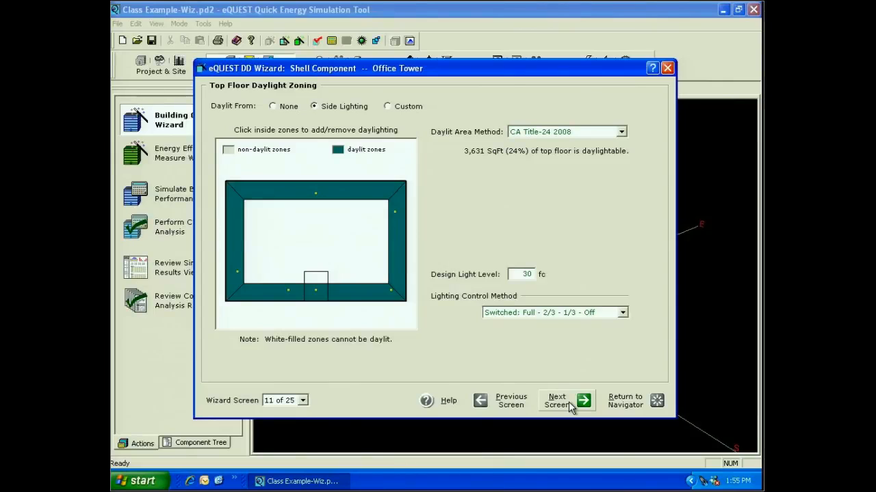
click(568, 401)
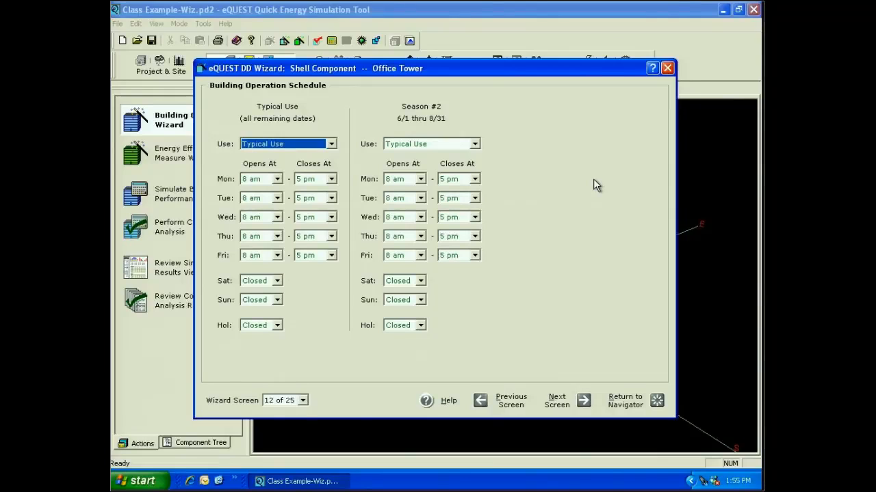
click(332, 144)
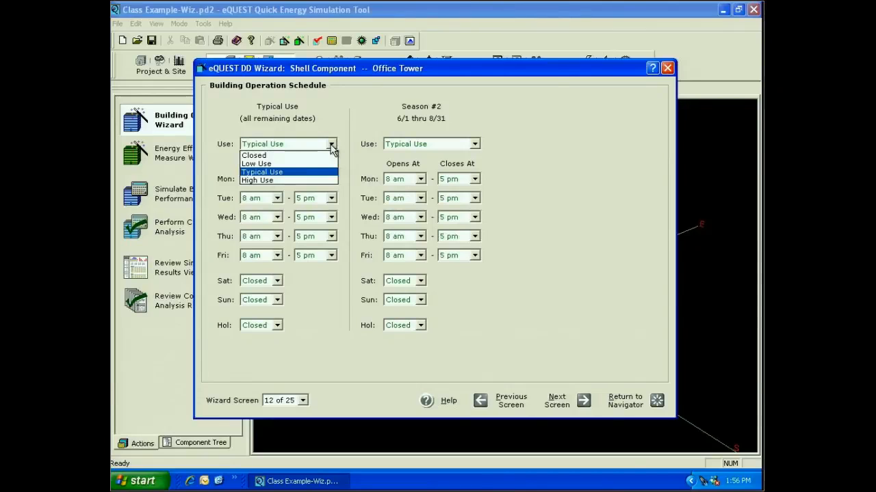
click(331, 147)
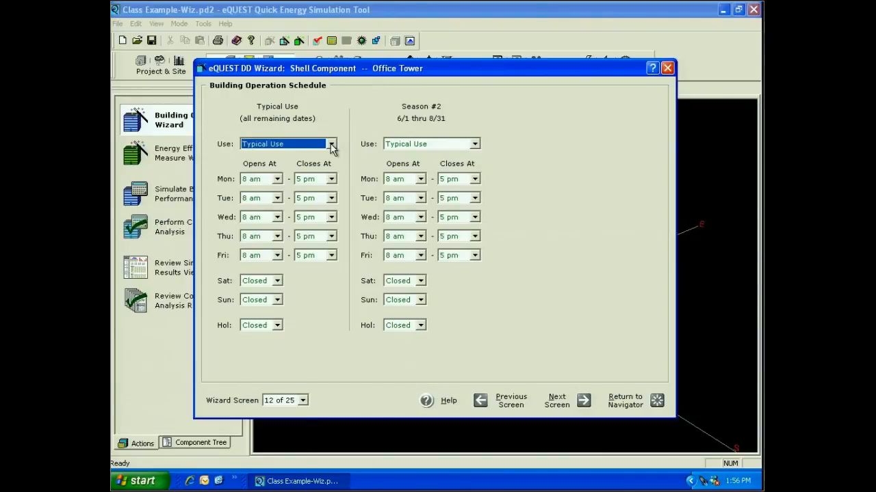
click(277, 256)
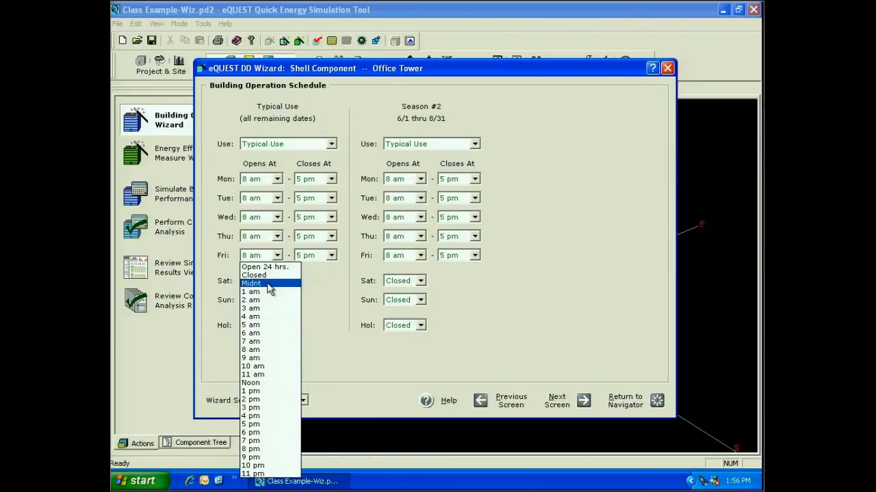
key(Escape)
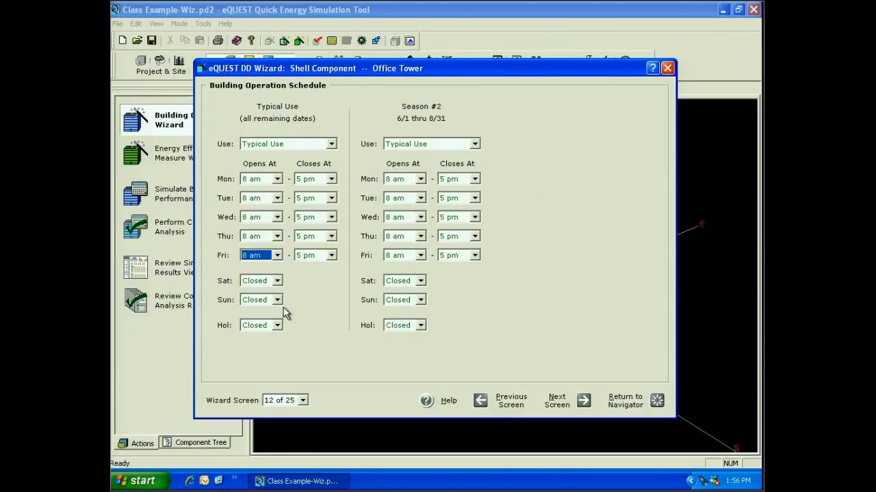
- Set the Season #2 building use to Low Use and open the hourly occupancy profiles for the activity areas
click(473, 144)
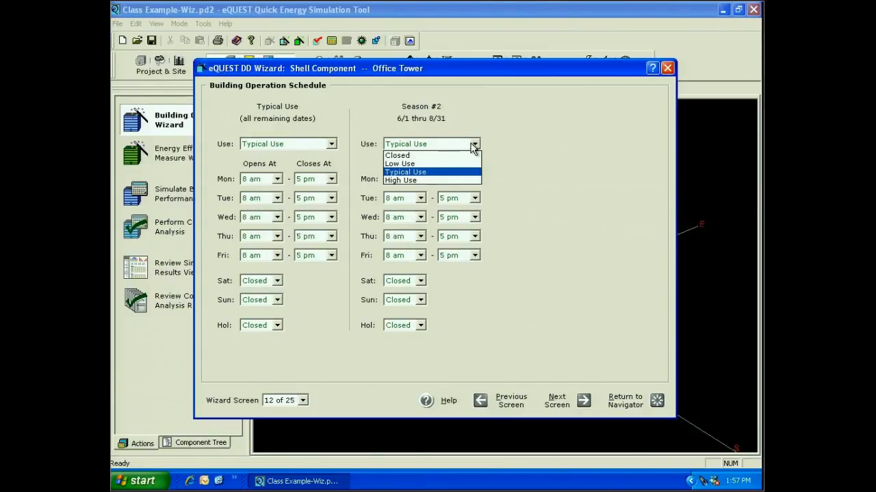
click(437, 165)
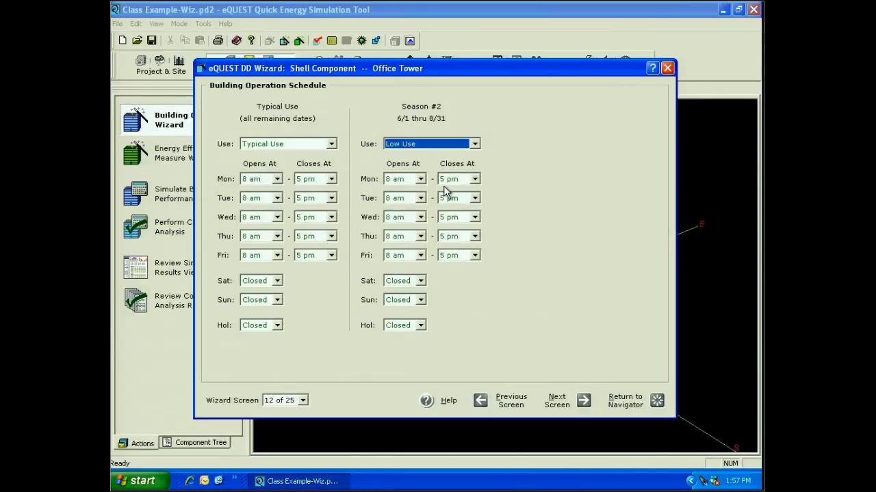
click(566, 404)
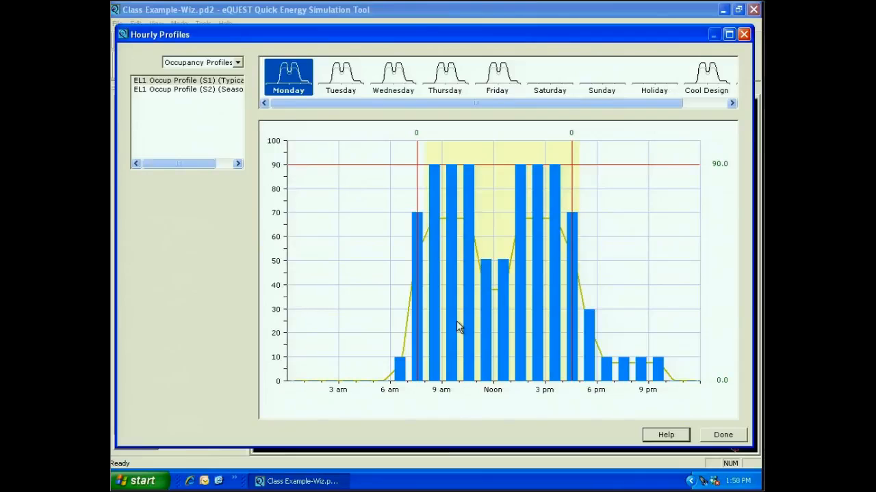
- Try maximum values of 100 and 50 with a minimum of 10 on Monday's typical-use occupancy profile
click(718, 164)
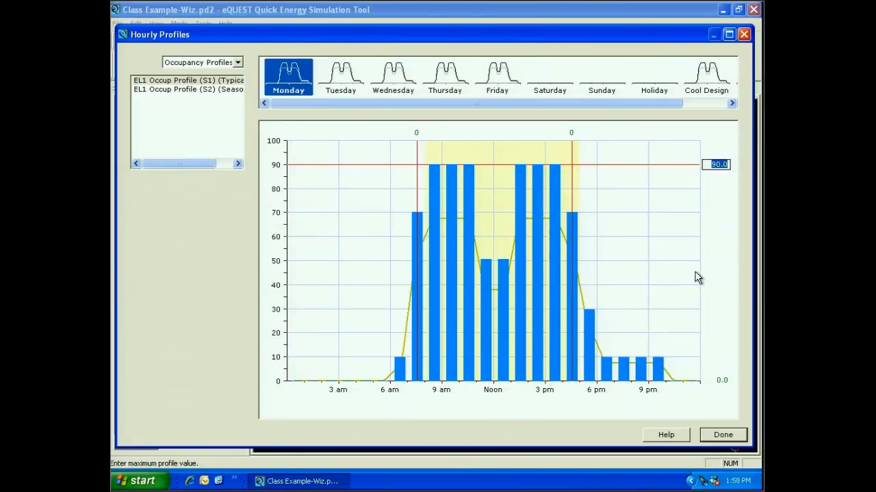
text(100)
click(571, 132)
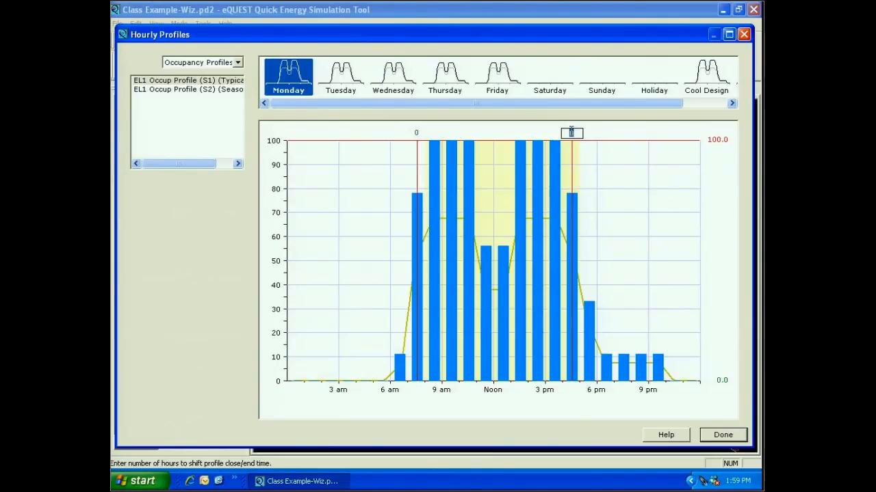
drag(643, 140, 646, 249)
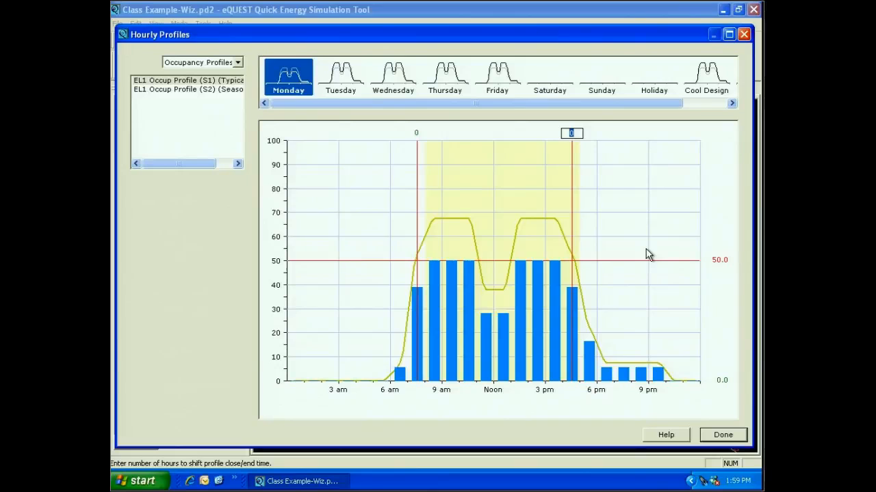
key(Tab)
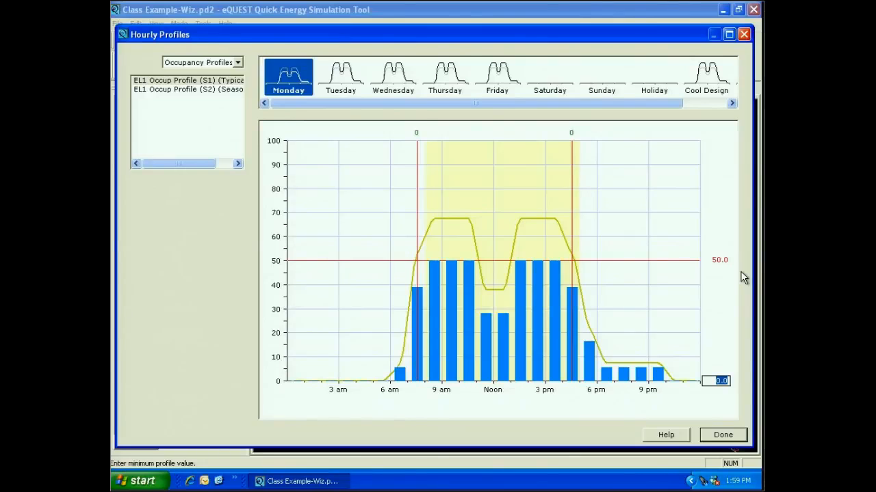
text(10)
key(Tab)
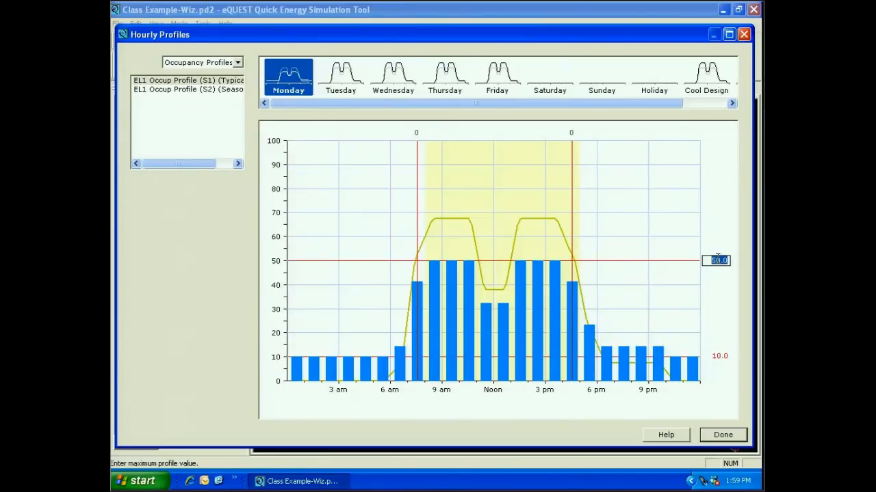
- Try shifting Monday's occupancy profile start by -1 hour and its end by 2 hours
key(Tab)
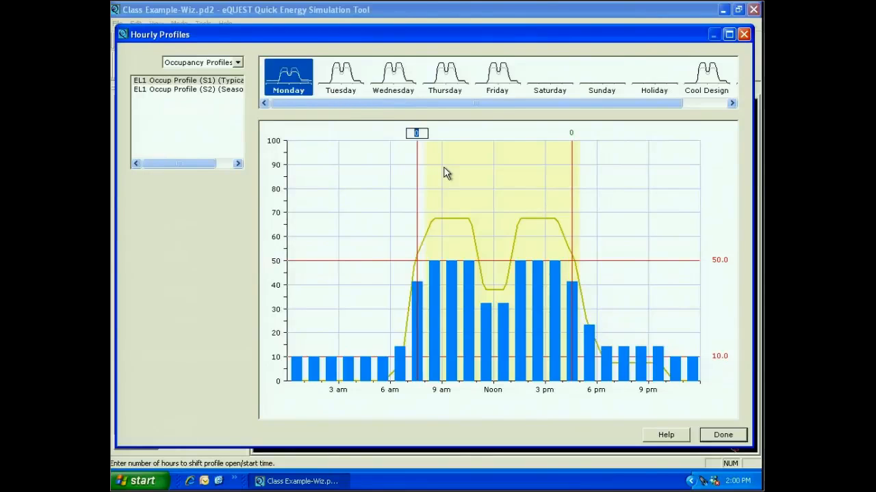
text(-1)
key(Tab)
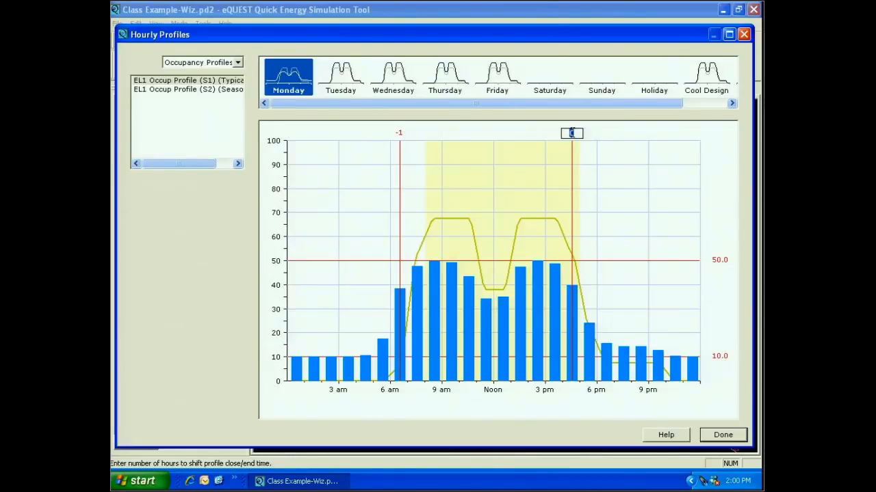
text(2)
key(Tab)
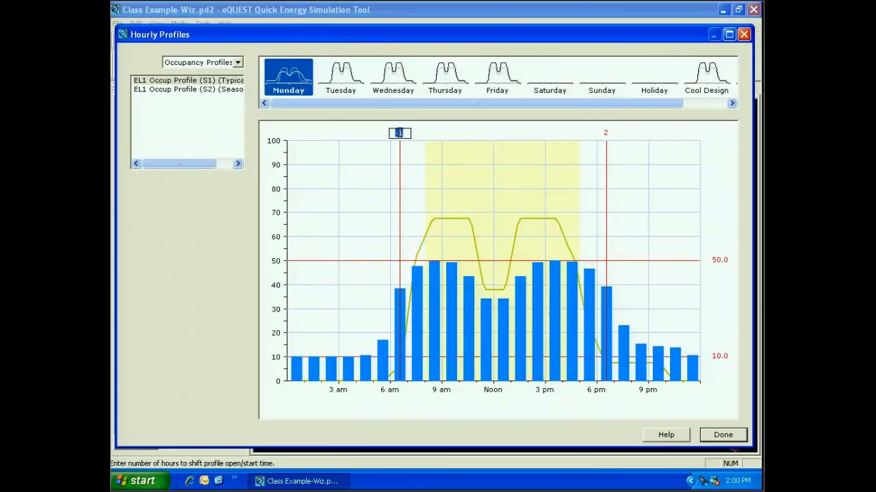
- Check Tuesday's occupancy profile and reset Monday's start and end shifts to 0 hours
click(341, 79)
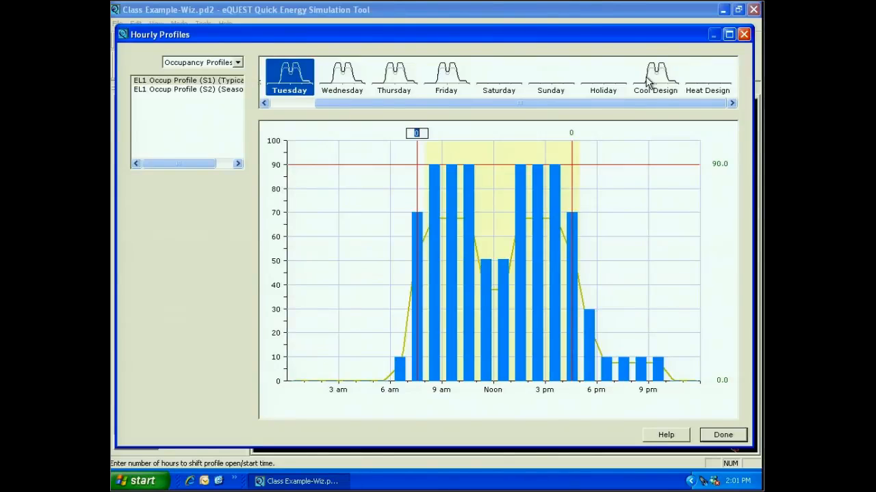
click(290, 104)
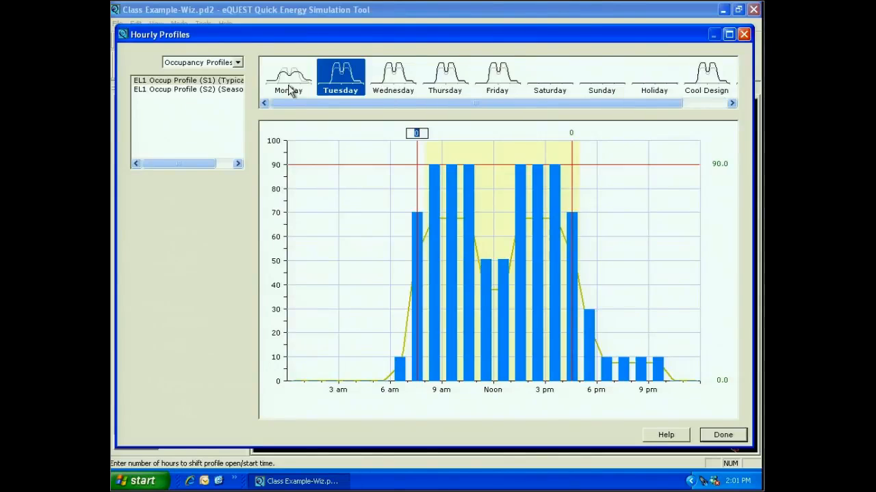
click(290, 84)
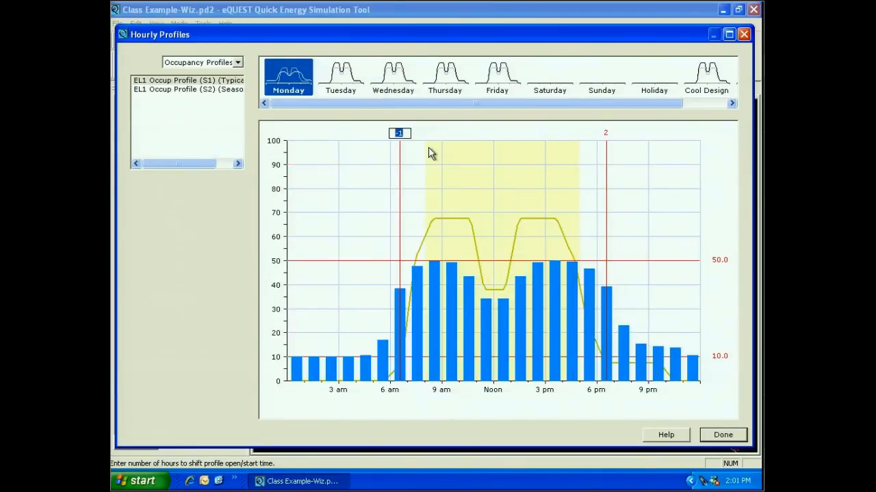
text(0)
click(605, 132)
text(0)
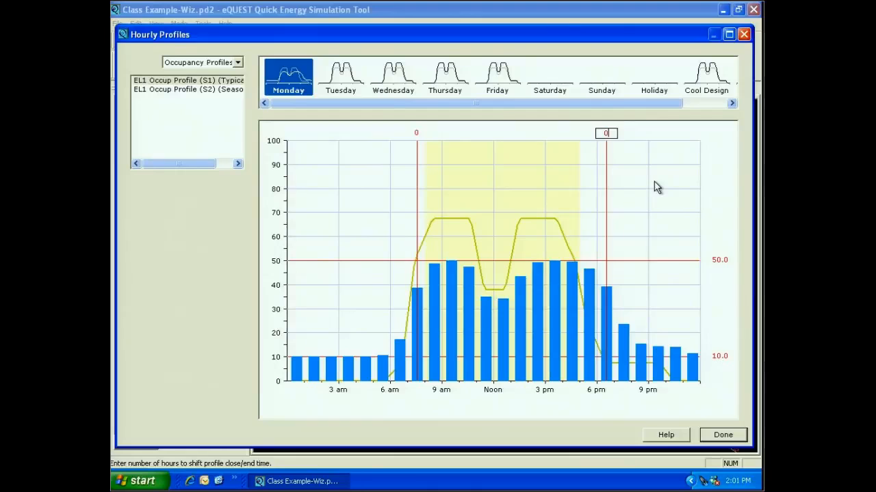
- Reset Monday's occupancy profile to a maximum of 90 and a minimum of 0
click(721, 260)
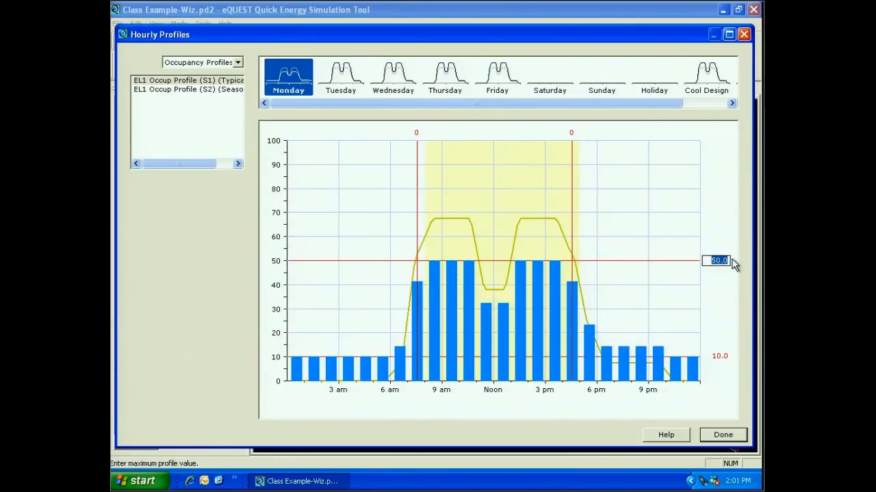
text(90)
click(717, 356)
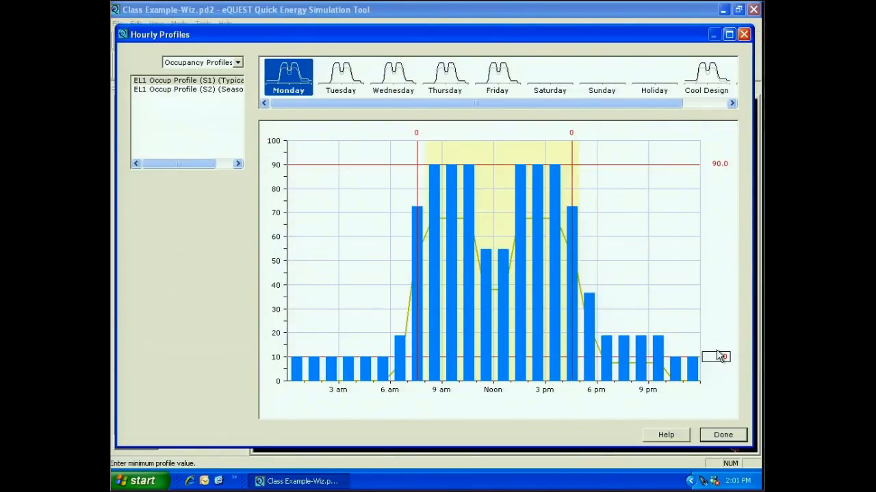
text(0)
click(715, 164)
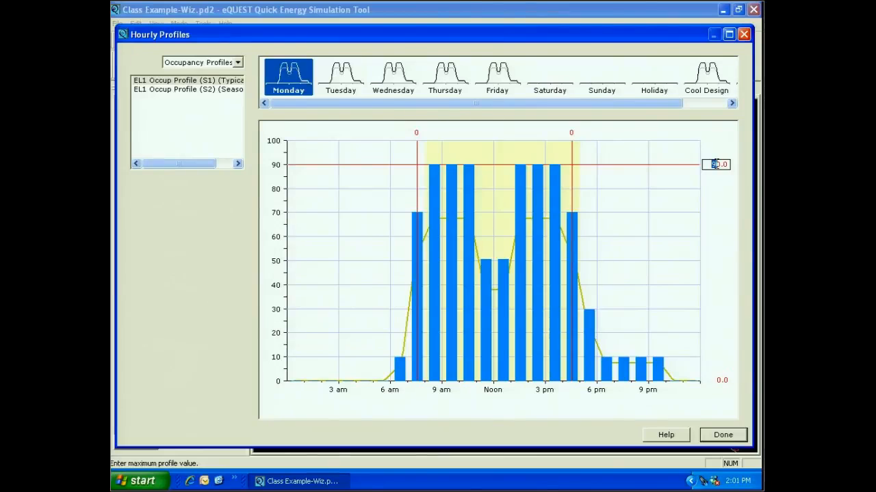
- Compare the Season #2 occupancy profile with the typical-use profile and close the hourly profiles
click(189, 90)
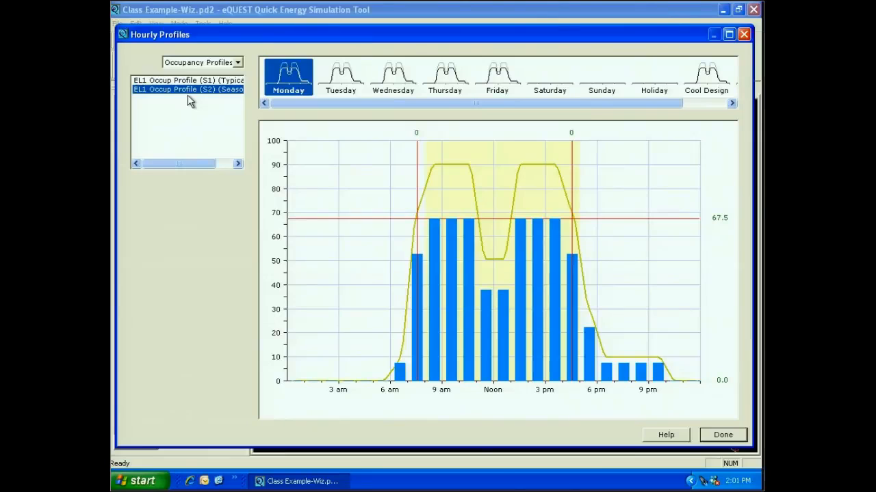
key(Up)
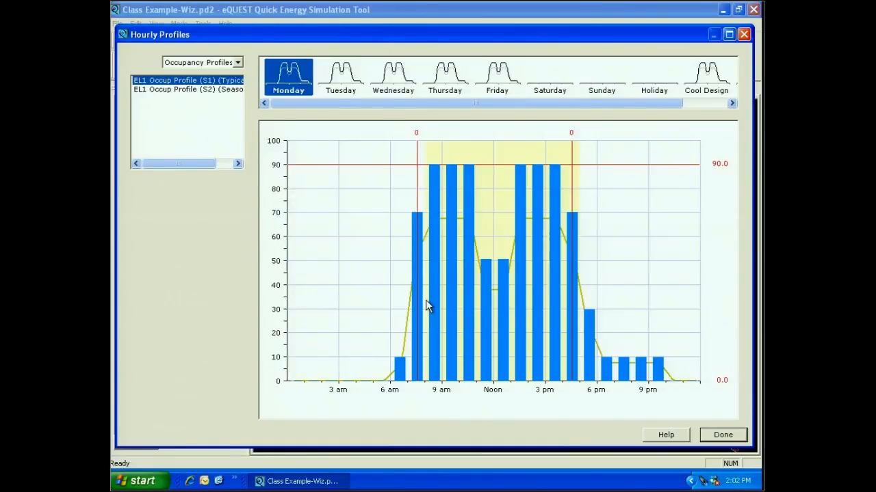
click(700, 434)
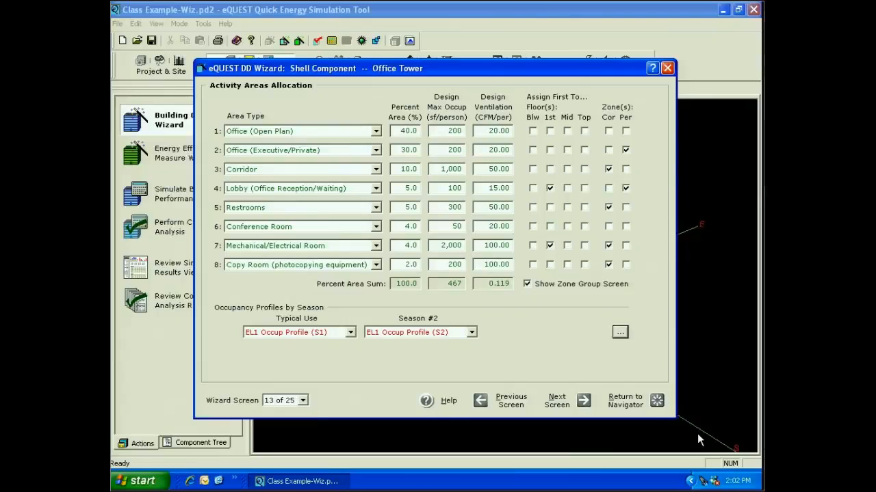
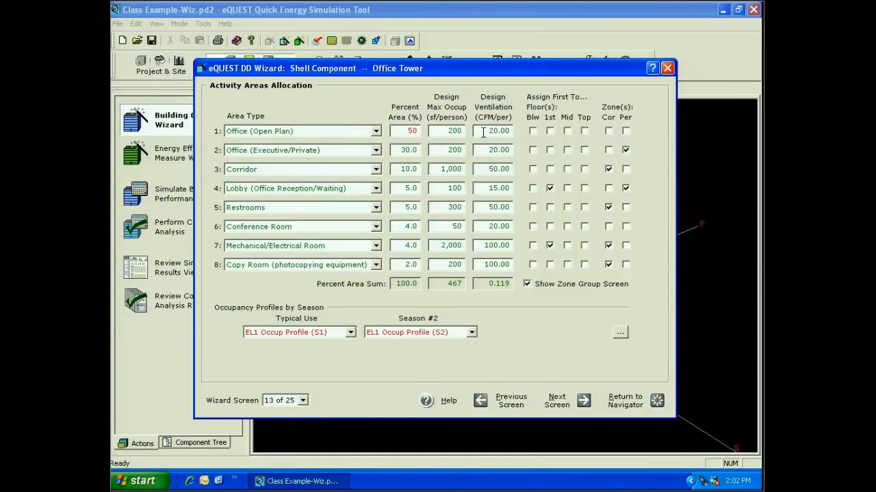
- Allocate 50 percent area and 17 CFM/person ventilation to Office (Open Plan), and change area type 2 to Conference Room
text(17)
click(374, 151)
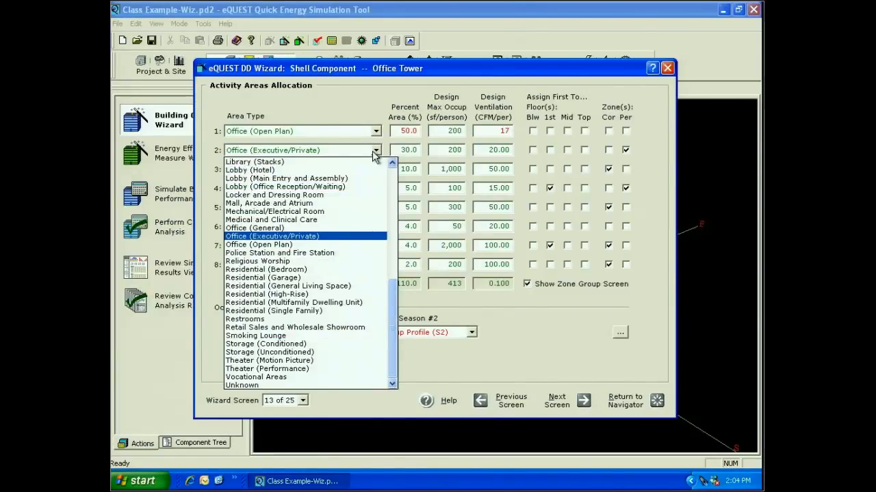
click(392, 173)
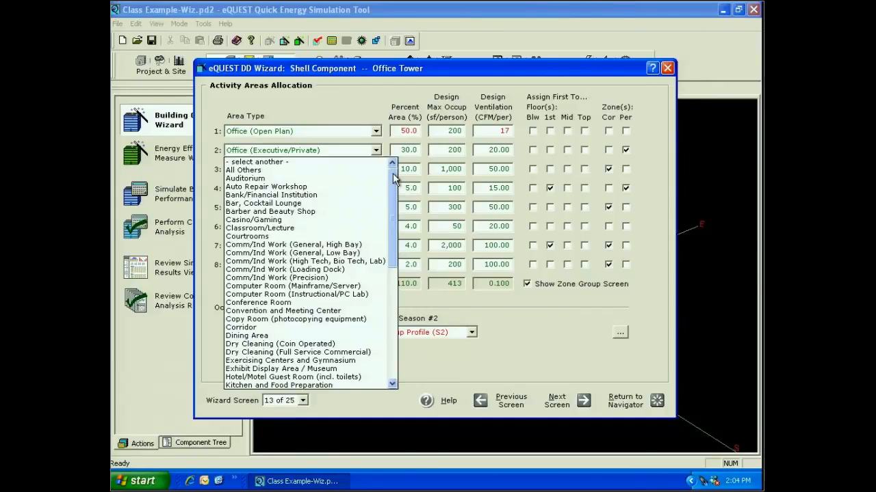
click(257, 302)
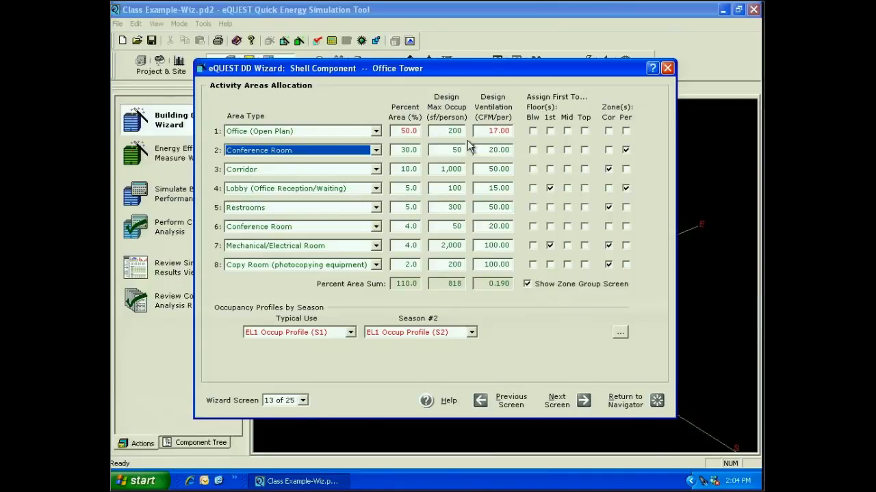
- Set area 2's Conference Room to 20 sf/person and 6 CFM/person, the Corridor to 100 sf/person and 6 CFM/person, and the Lobby's ventilation to 11
click(465, 148)
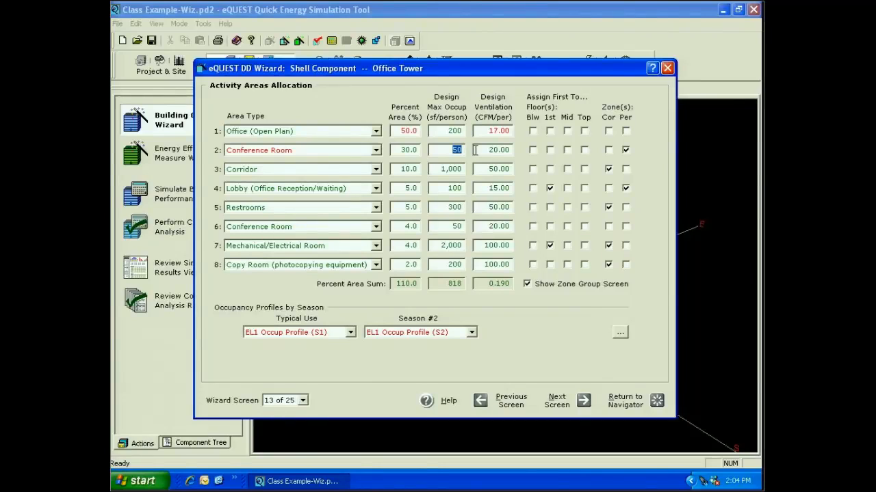
text(20)
key(Tab)
text(6)
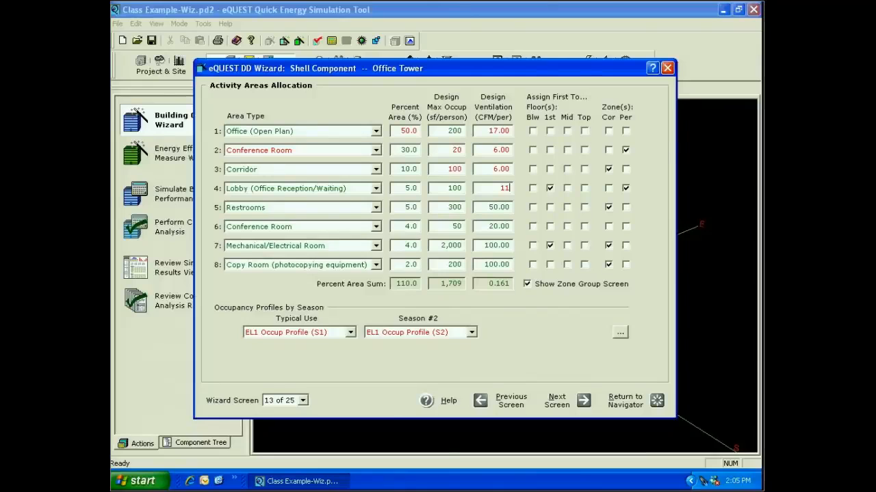
- Change area type 5 to Storage (Conditioned) with 1,000 sf/person and 120 CFM/person ventilation
click(375, 207)
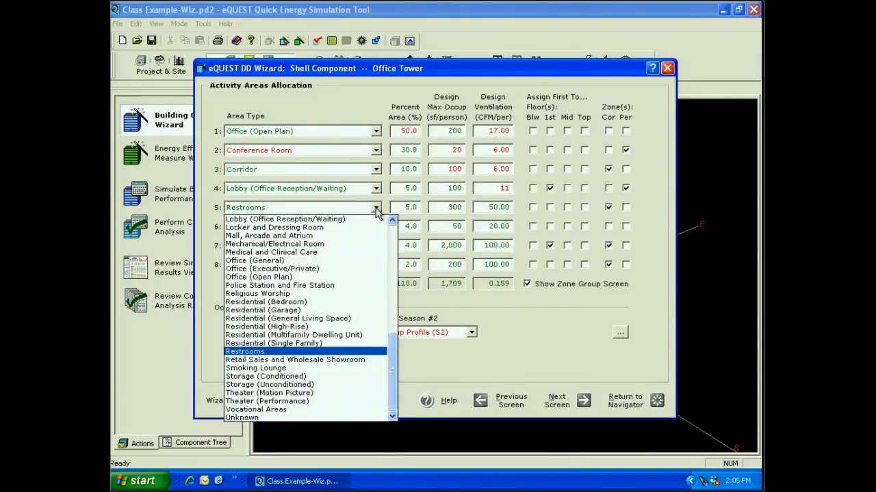
click(328, 378)
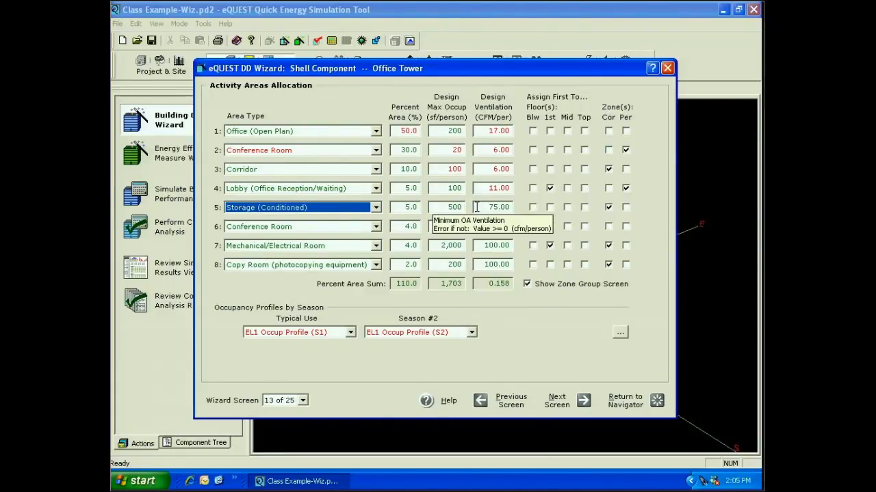
drag(477, 206, 521, 207)
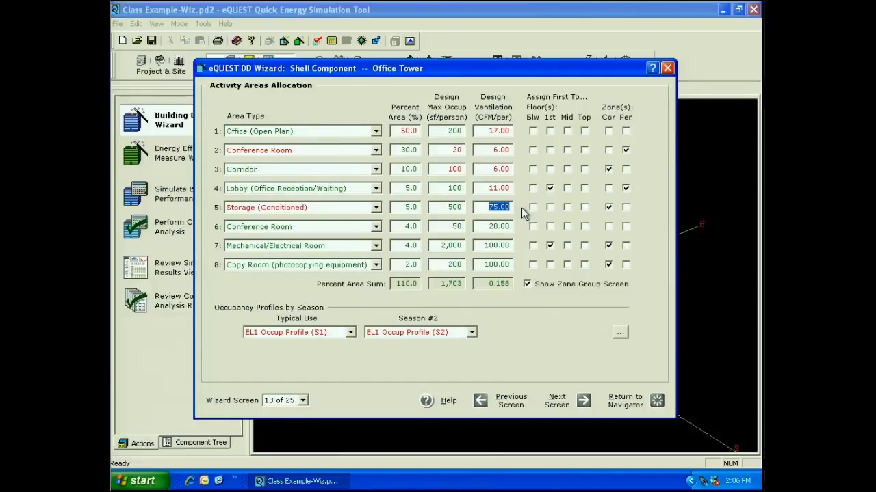
text(12)
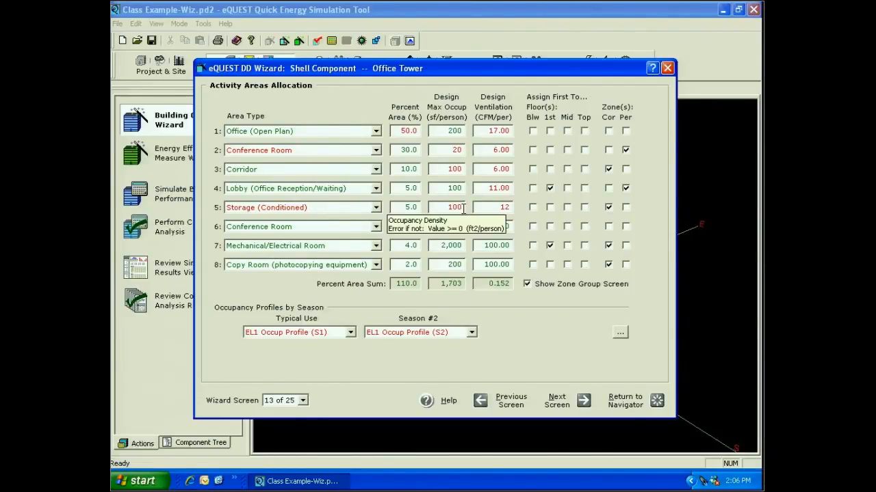
click(463, 209)
text(0)
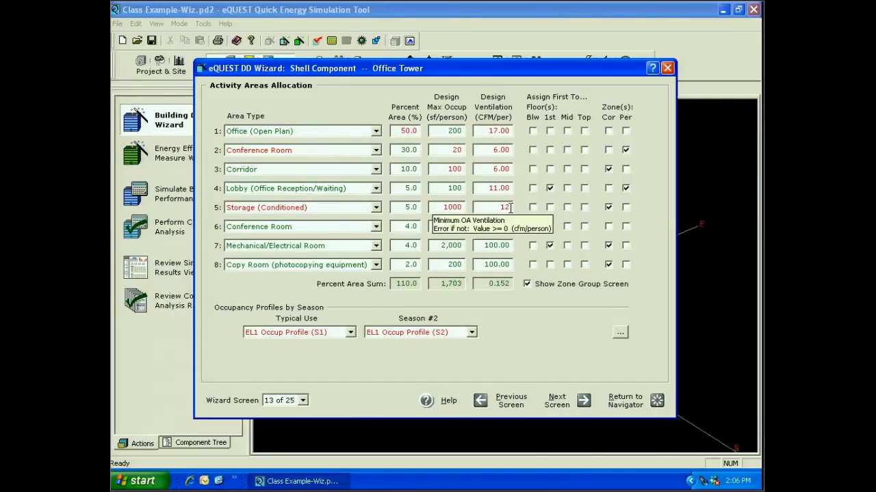
key(Return)
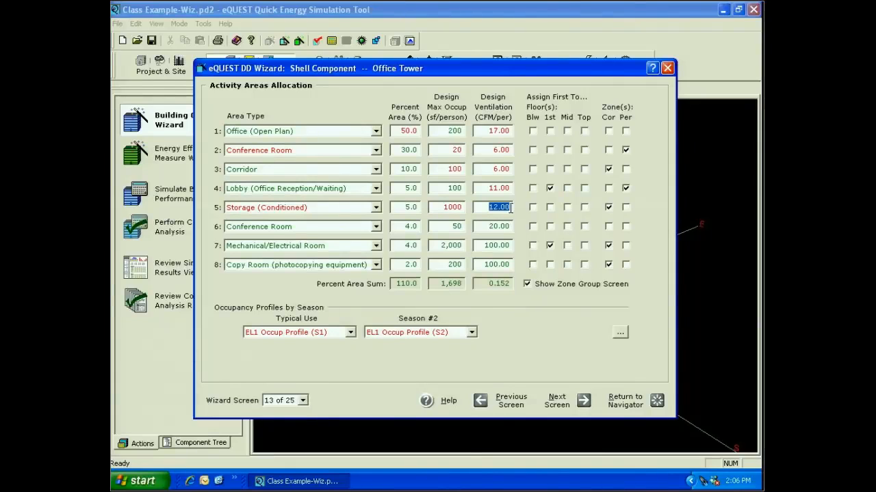
text(120)
- Remove the copy room, mechanical/electrical room and second conference room from area types 8, 7 and 6
click(376, 266)
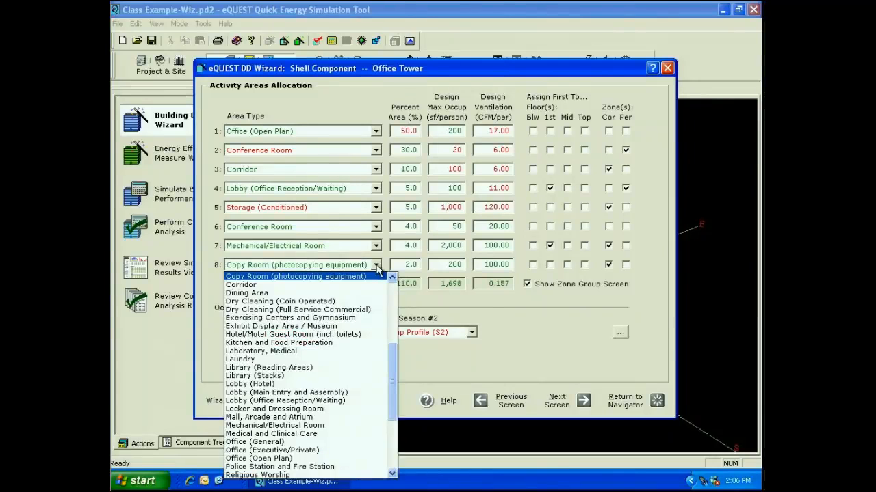
scroll(373, 277, up, 8)
click(369, 277)
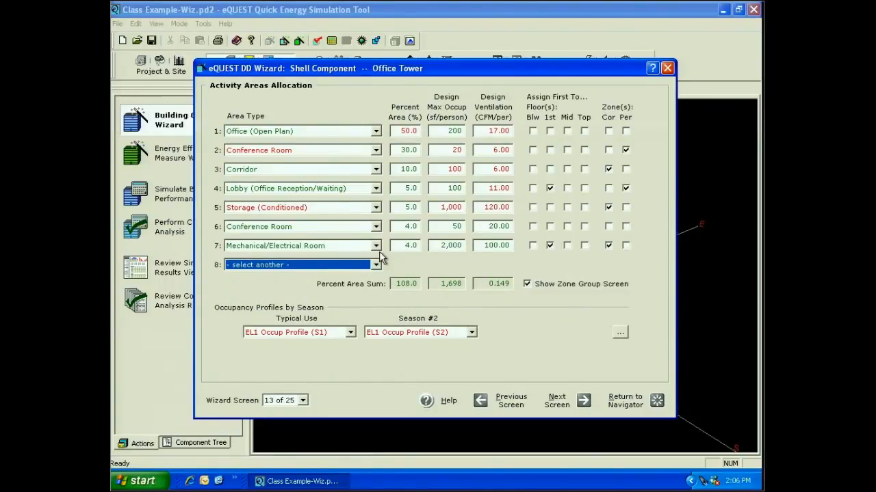
click(378, 264)
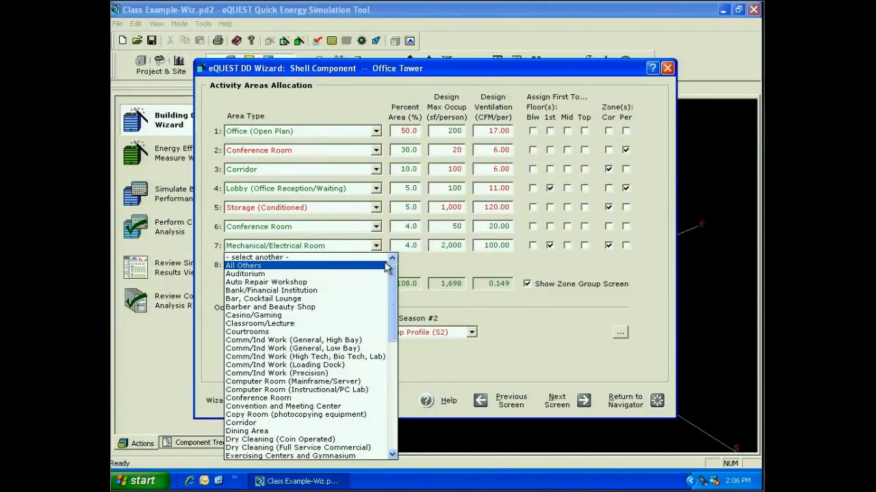
click(382, 258)
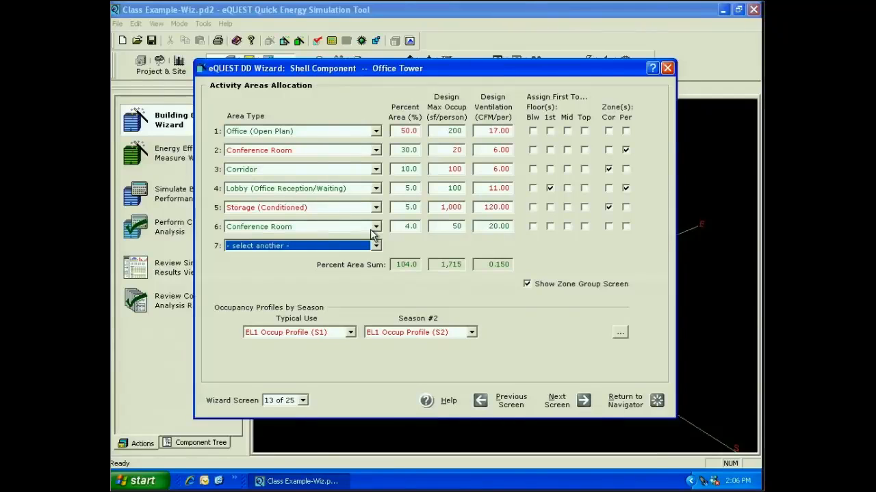
click(378, 245)
click(379, 238)
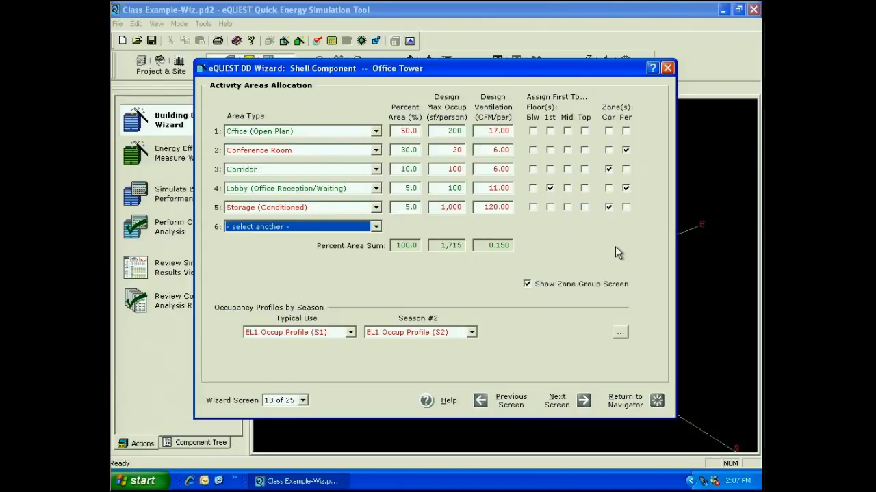
- Keep the zone group screen shown, and in Zone Group Definitions set Storage (Conditioned) to 100 percent for EL1 Underground Areas
click(527, 284)
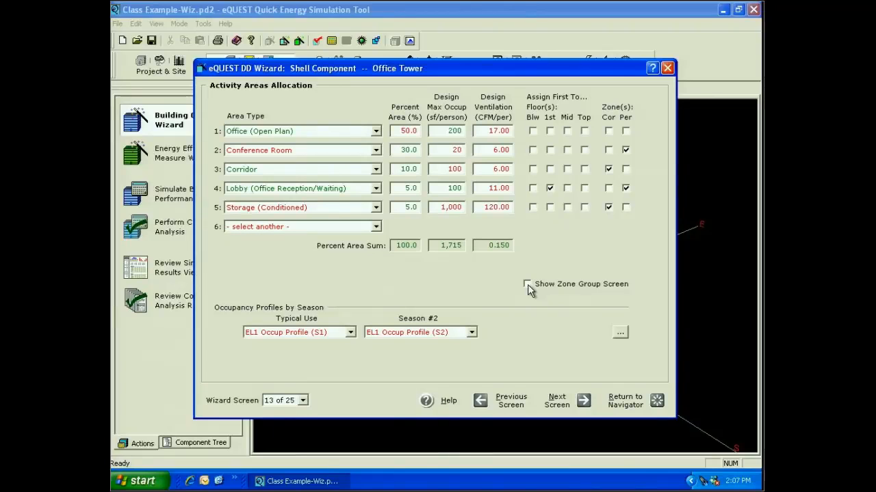
click(528, 284)
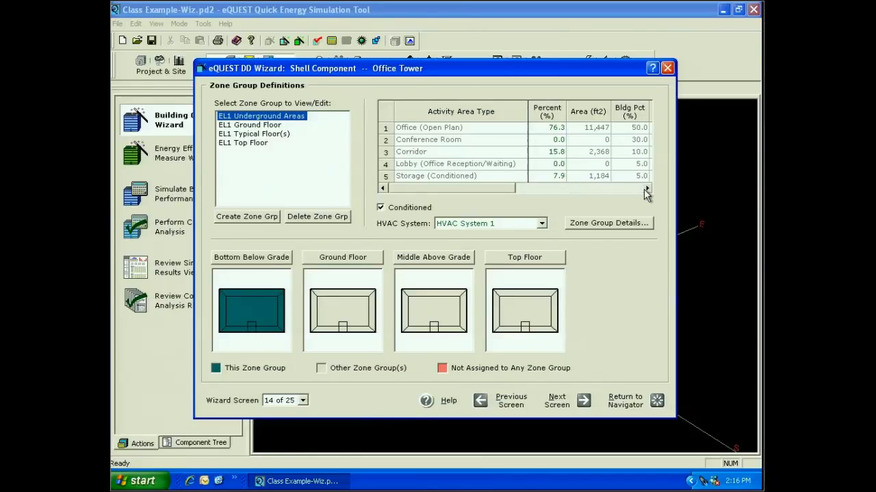
click(543, 176)
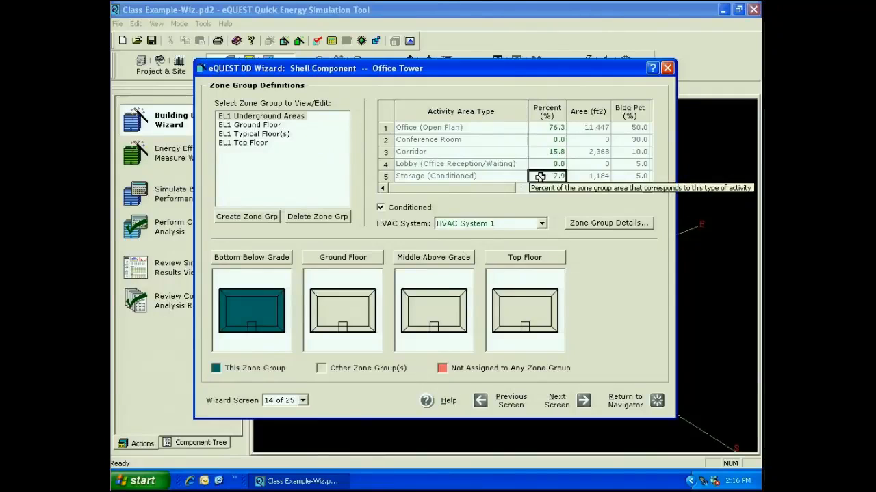
click(540, 176)
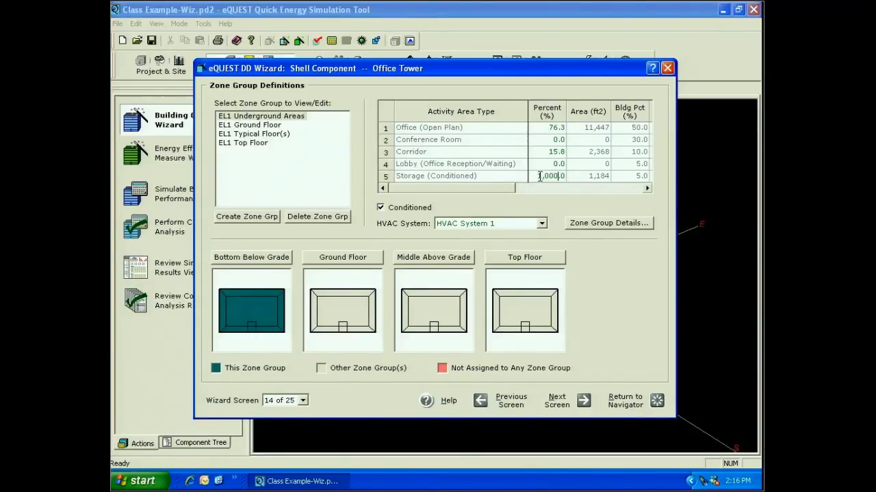
key(Return)
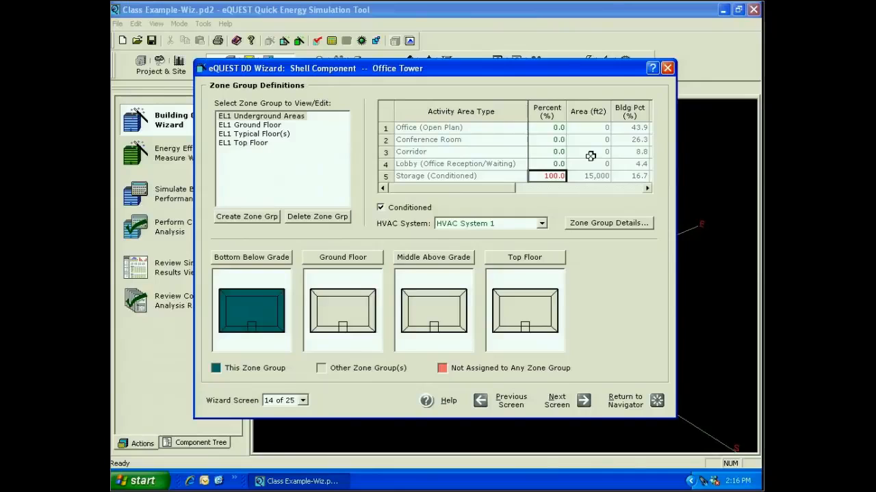
- Check the HVAC system choices for the underground areas, keep HVAC System 1, and view the group's exhaust fan details
click(541, 224)
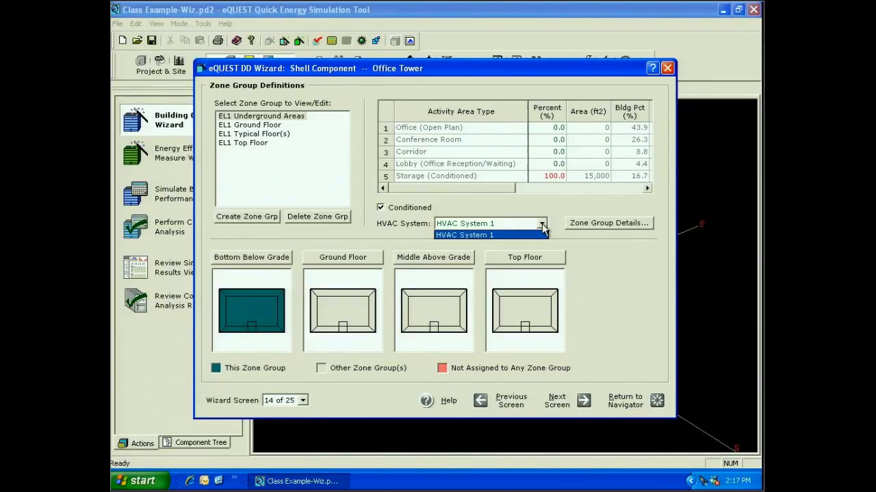
click(455, 236)
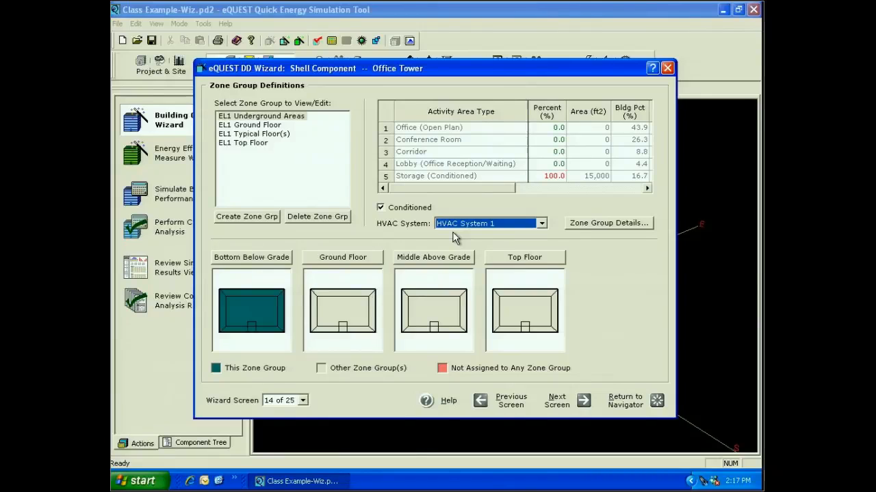
click(608, 223)
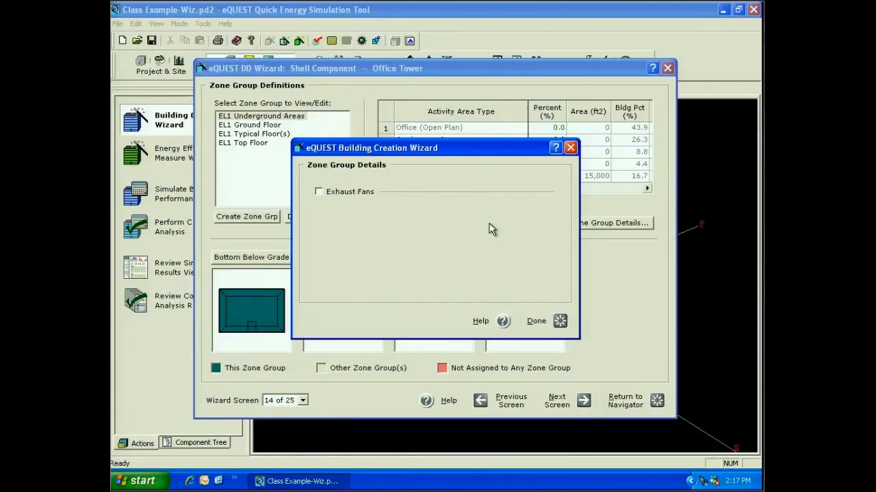
click(560, 321)
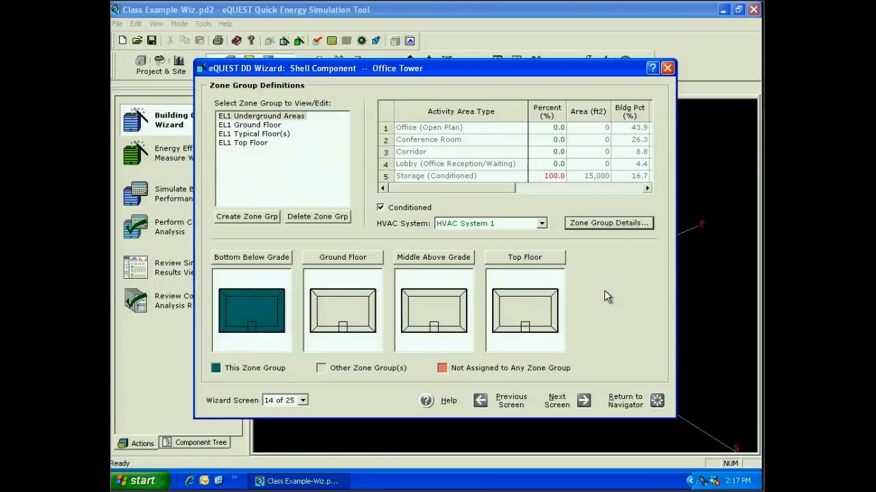
- Review the activity area percentages of the ground floor, typical floor and top floor zone groups
click(249, 126)
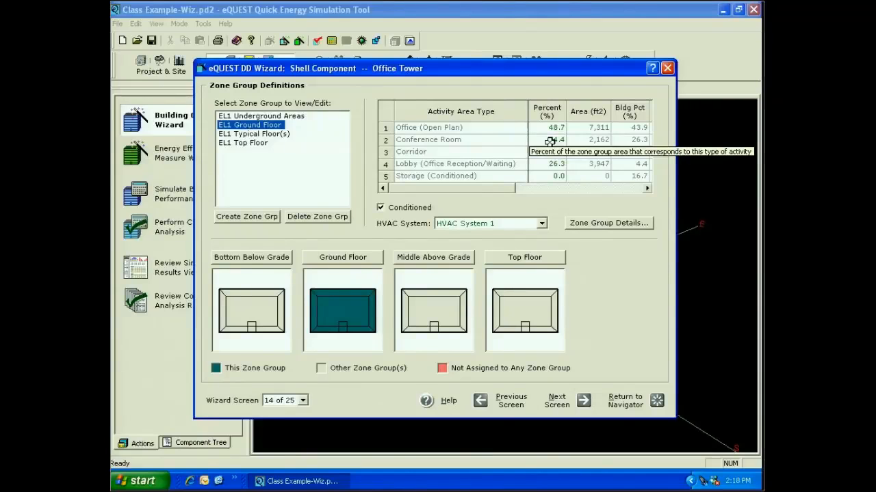
click(246, 135)
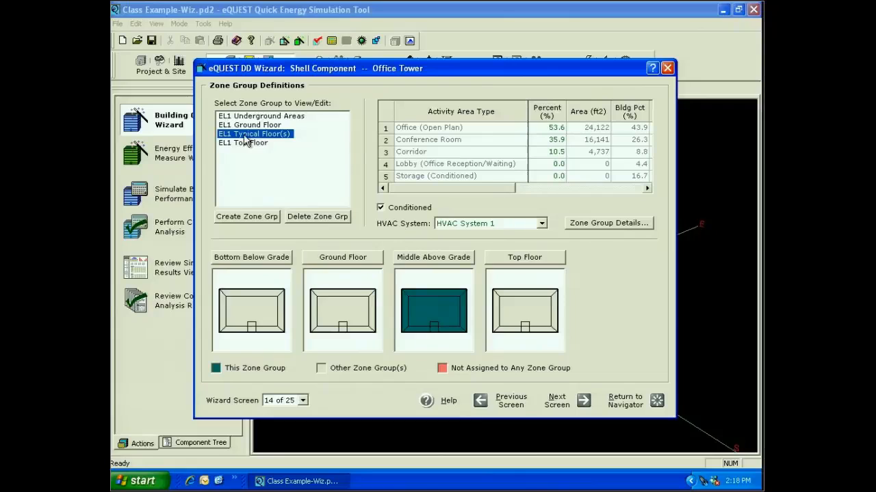
click(244, 143)
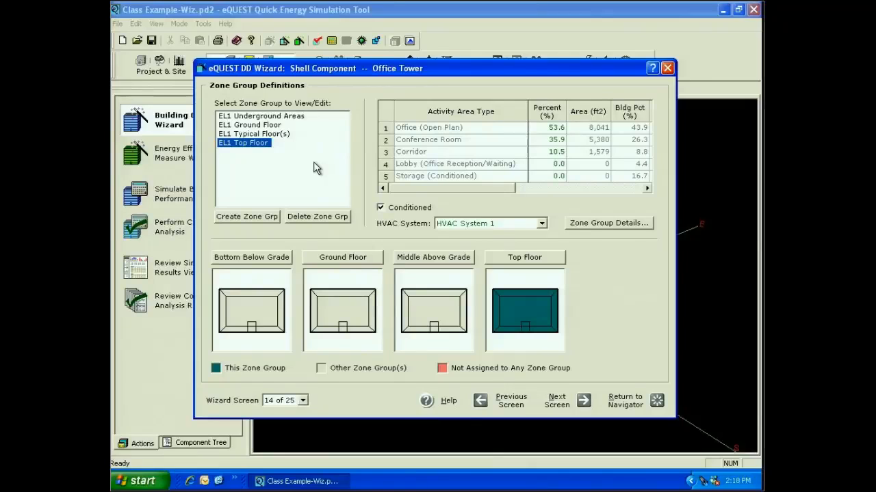
- Create a zone group named No Ventilation and set its Storage (Conditioned) share to 100 percent
click(248, 217)
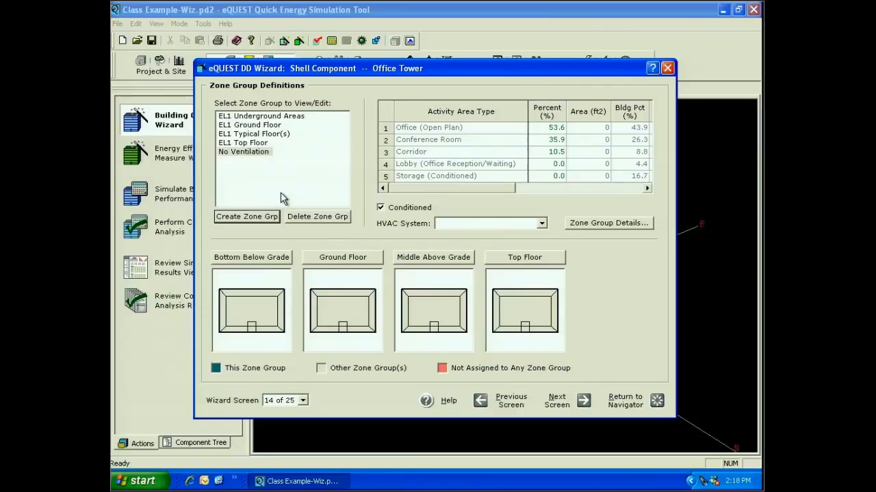
click(546, 176)
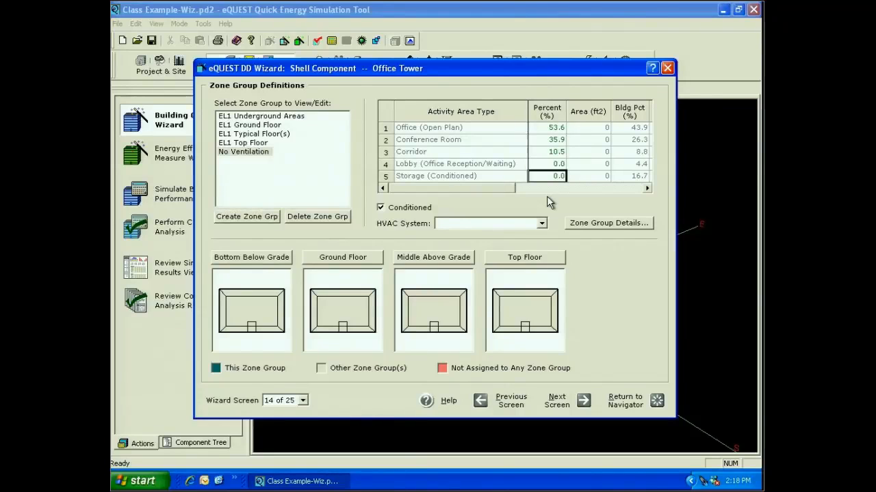
text(100)
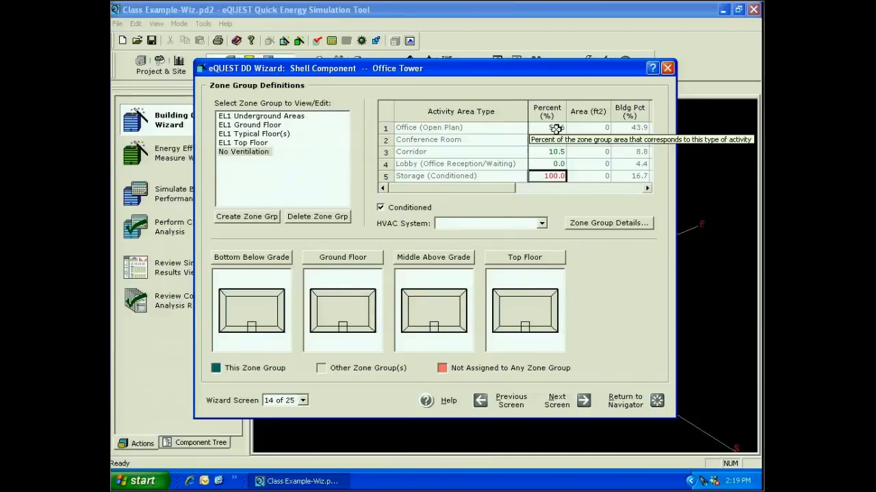
- Set the No Ventilation group's office, conference room and corridor shares to 0 percent and assign it HVAC System 1
click(547, 127)
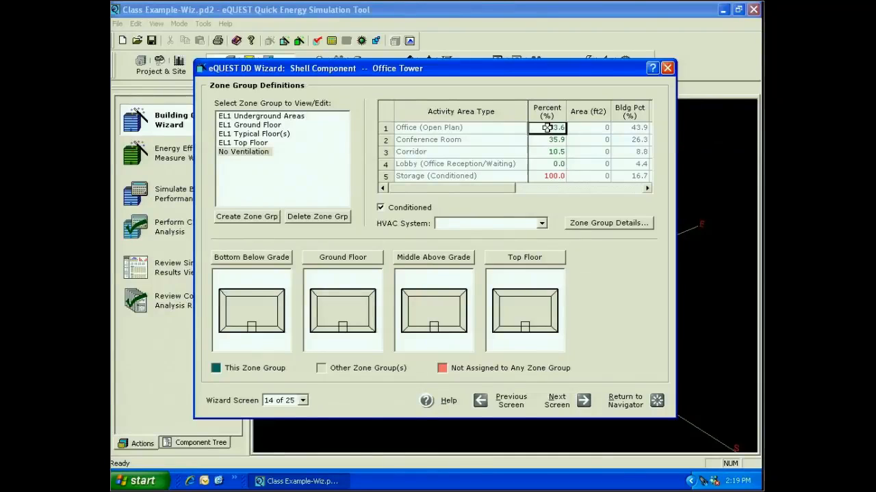
text(0)
key(Return)
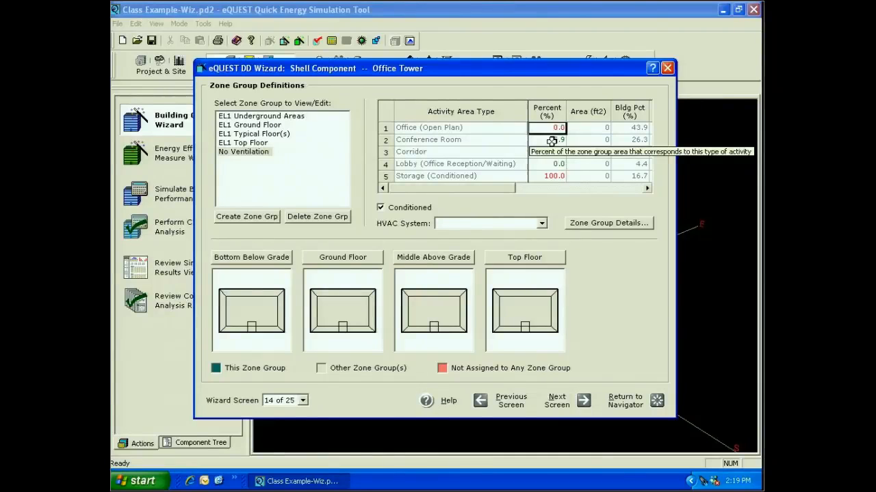
click(551, 141)
text(0)
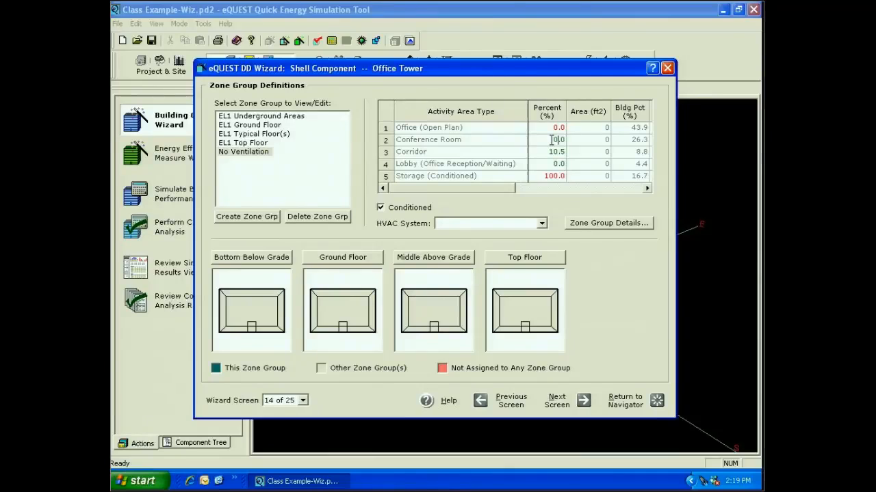
key(Return)
text(0)
click(541, 223)
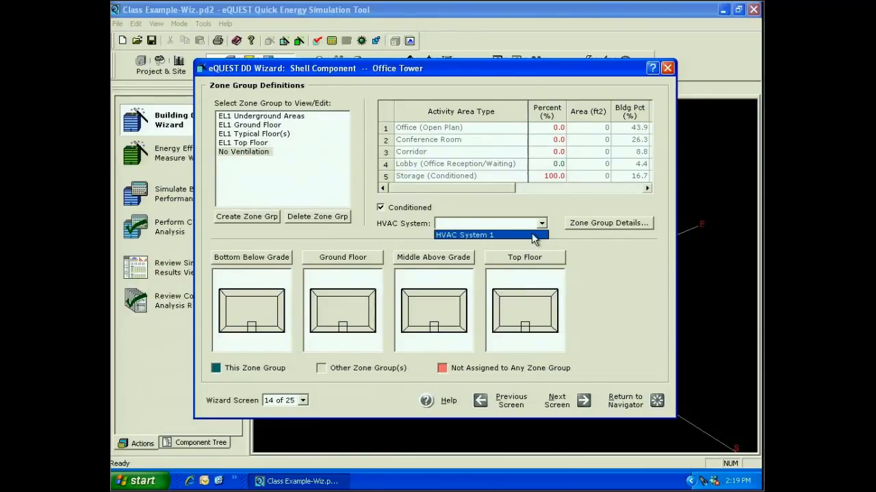
click(520, 234)
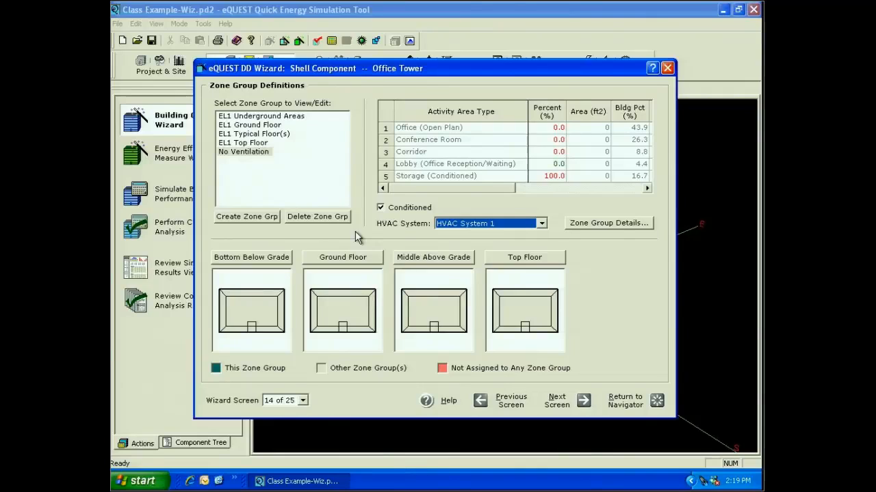
- Assign the ground floor's small entrance zone on the outer wall and the below-grade floor's small inner zone to the No Ventilation group
right_click(343, 330)
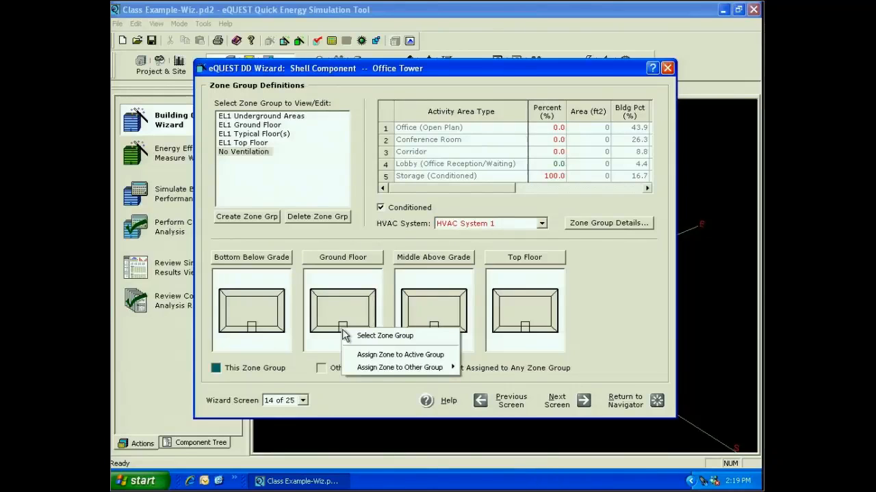
click(394, 355)
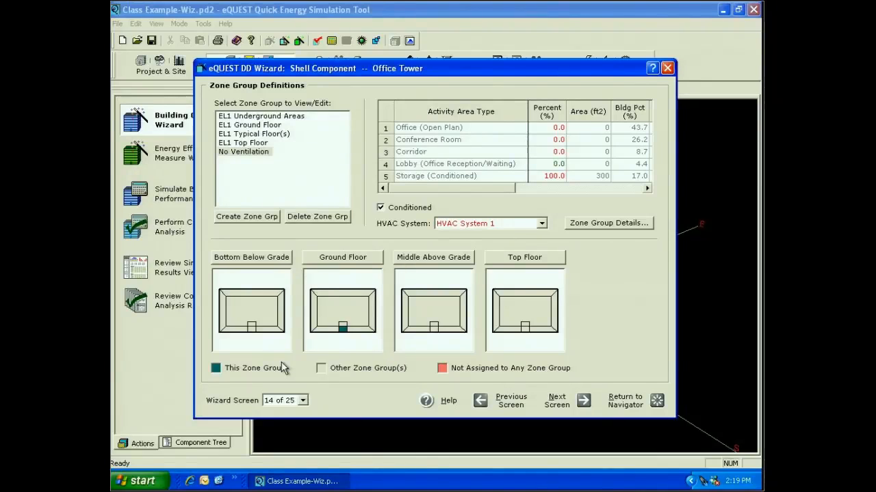
right_click(251, 327)
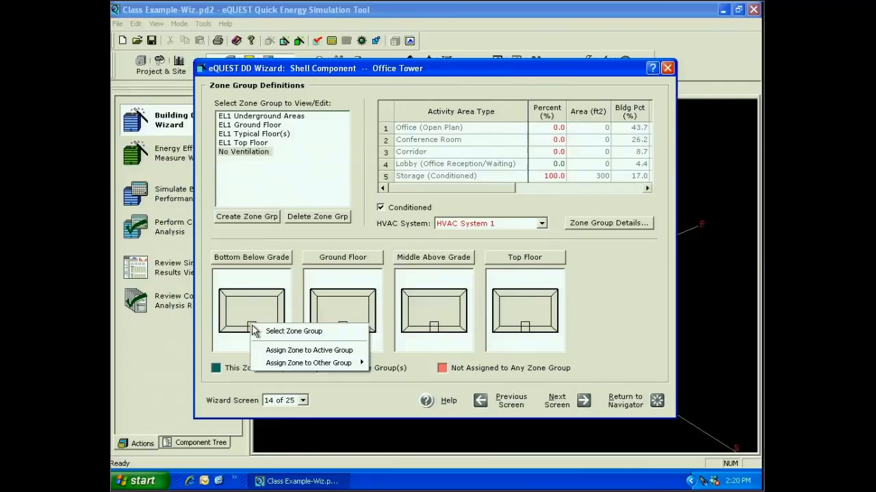
click(293, 351)
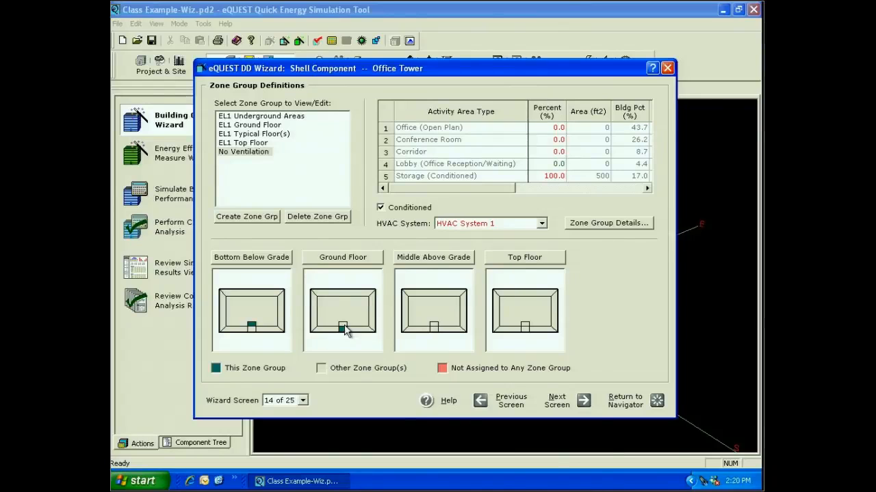
- Assign the small inner zones of the ground floor, middle floors and top floor to the No Ventilation group
click(348, 260)
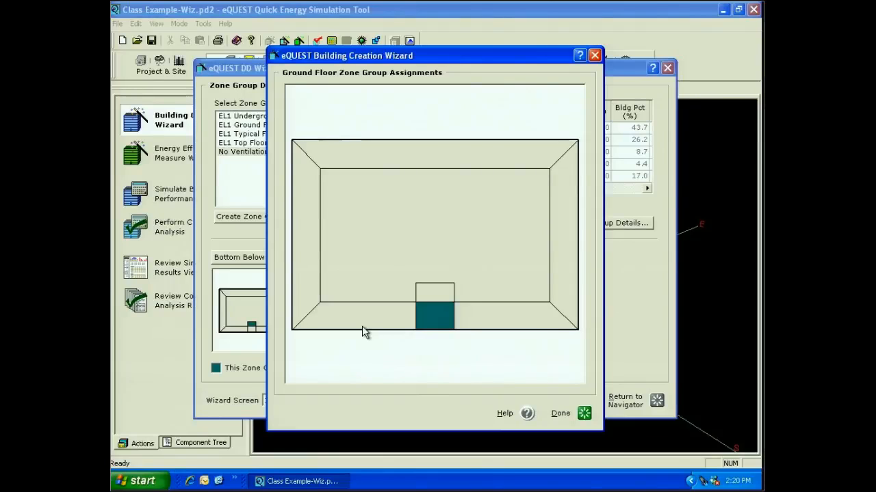
right_click(432, 292)
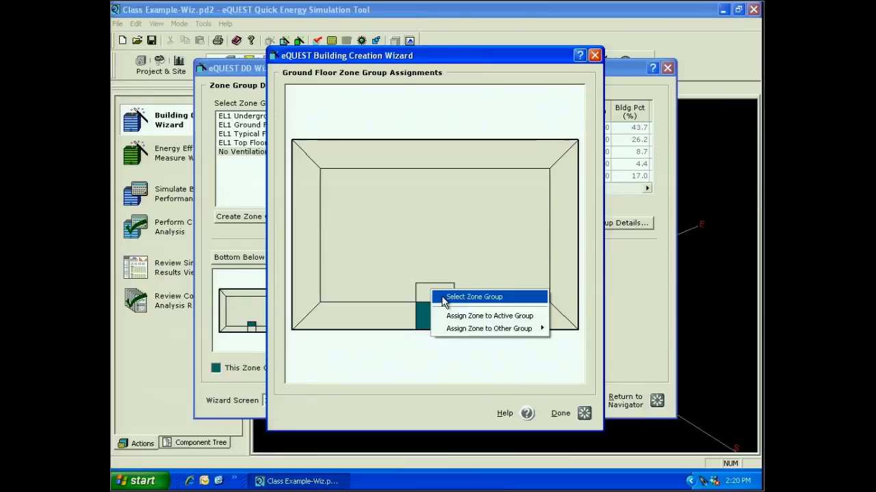
click(479, 316)
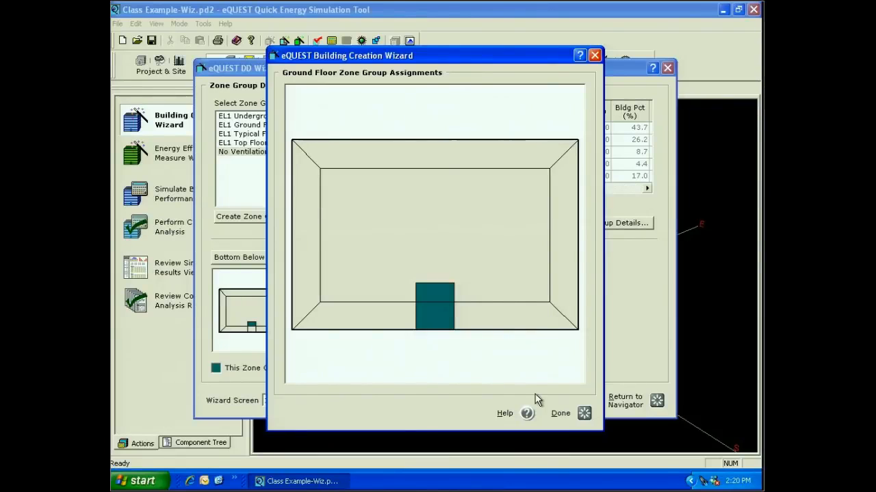
click(561, 413)
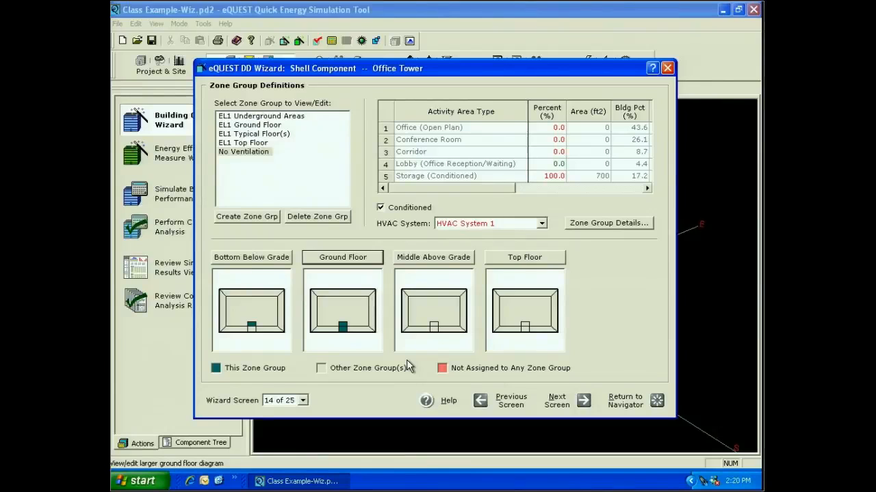
click(434, 327)
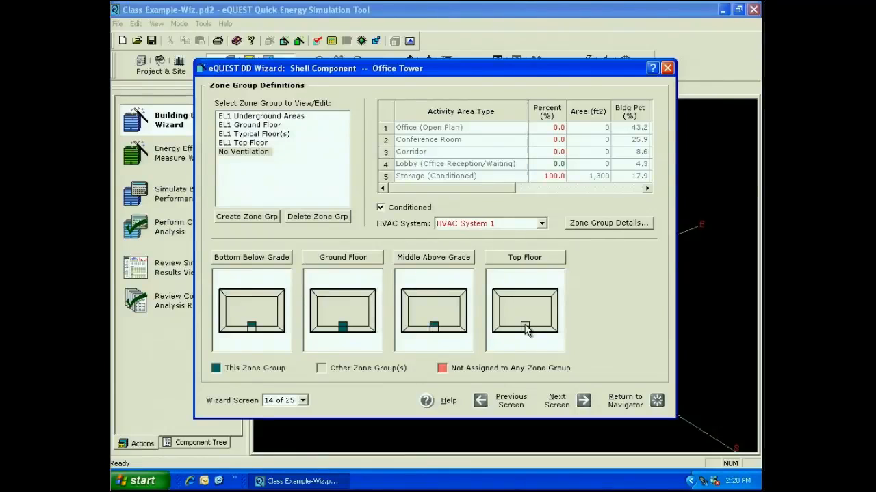
click(525, 326)
- Create a zone group named Perimeter Office Area with data copied from EL1 Ground Floor, and set its Office (Open Plan) share to 80 percent
click(247, 216)
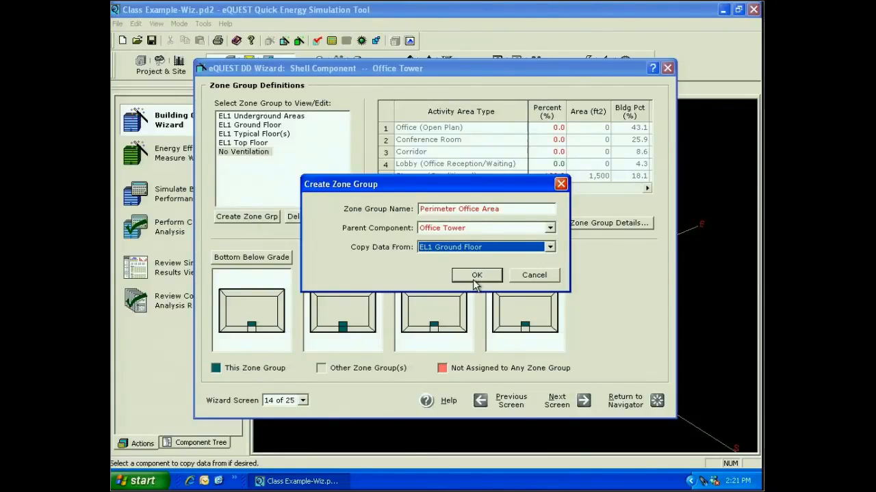
click(476, 276)
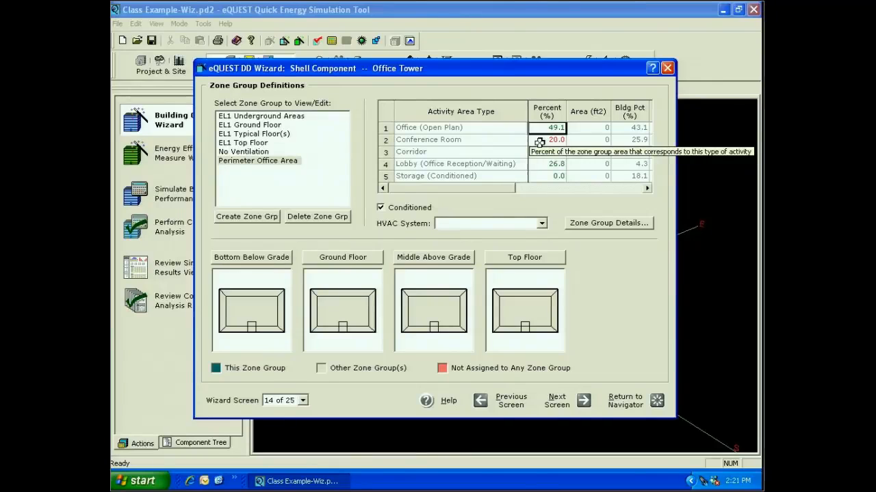
text(80)
key(Return)
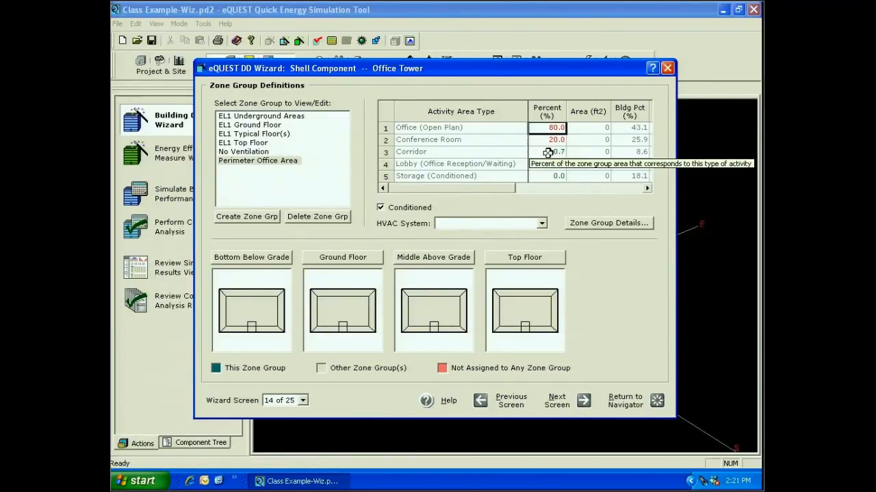
- Set the Perimeter Office Area group's corridor and lobby shares to 0 percent and assign it HVAC System 1
click(539, 153)
text(0)
key(Return)
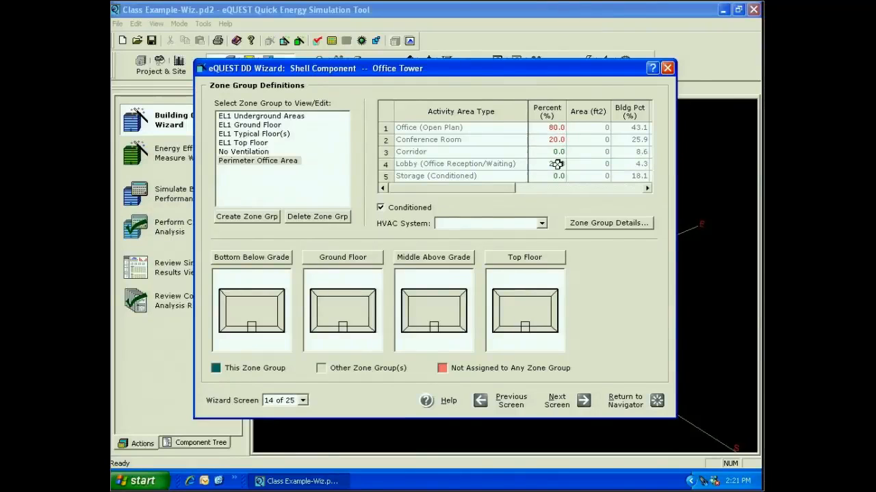
click(557, 165)
text(0)
key(Return)
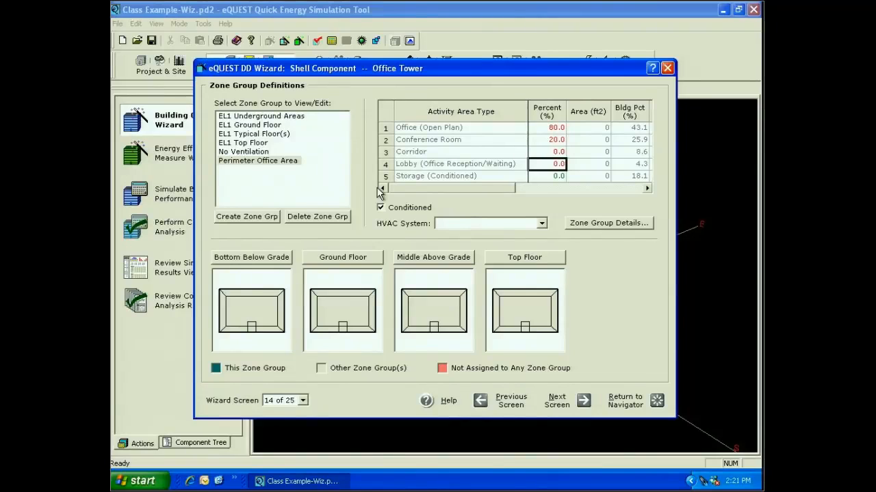
click(542, 223)
click(494, 242)
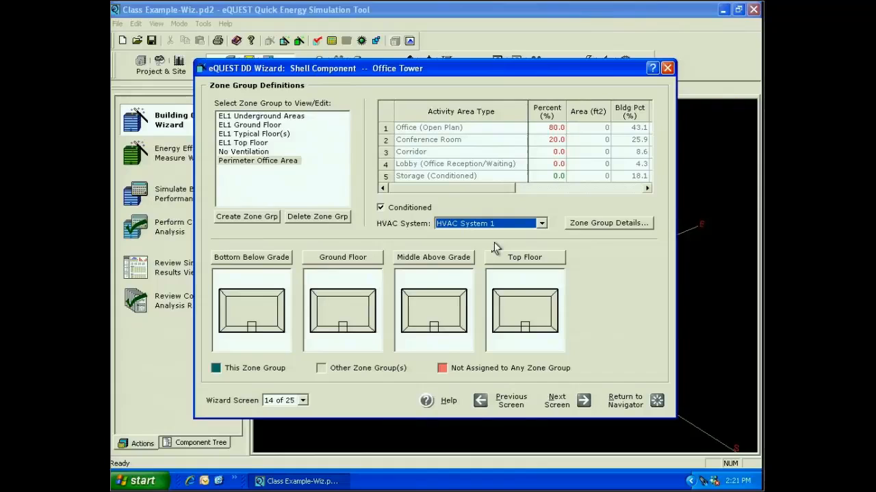
- Assign the perimeter zones on all four sides of the ground floor to the Perimeter Office Area group
click(345, 293)
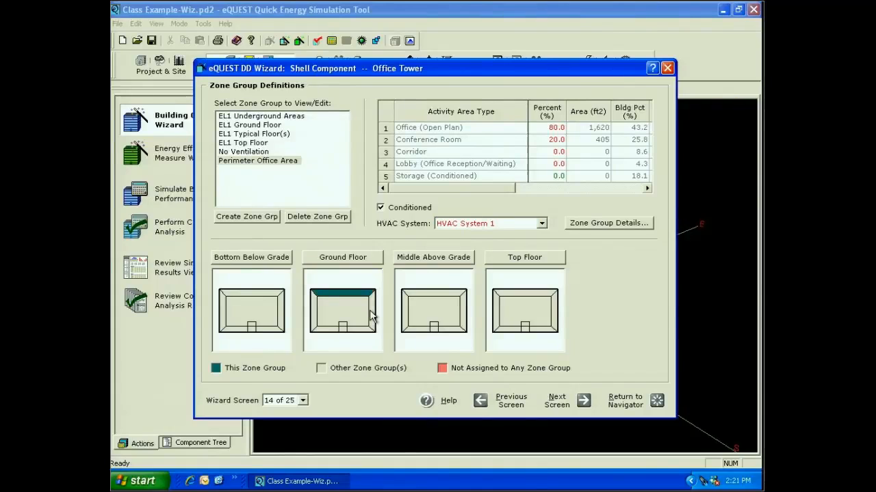
click(370, 310)
right_click(369, 310)
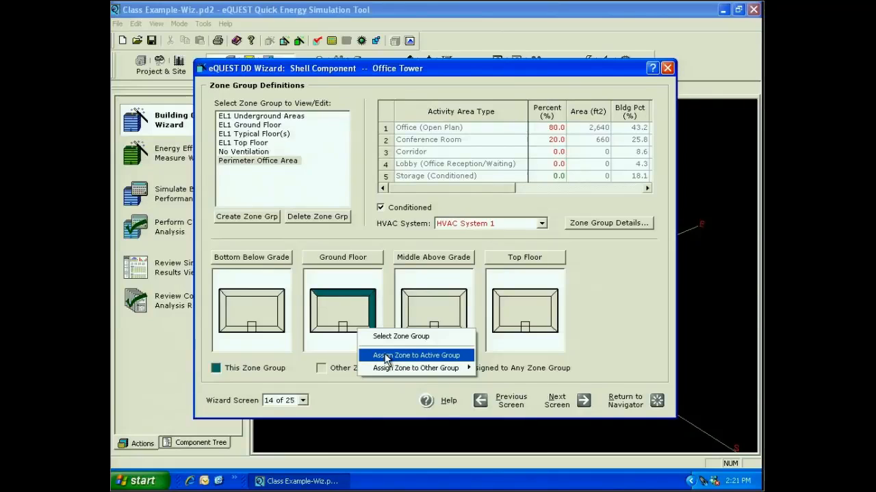
click(386, 357)
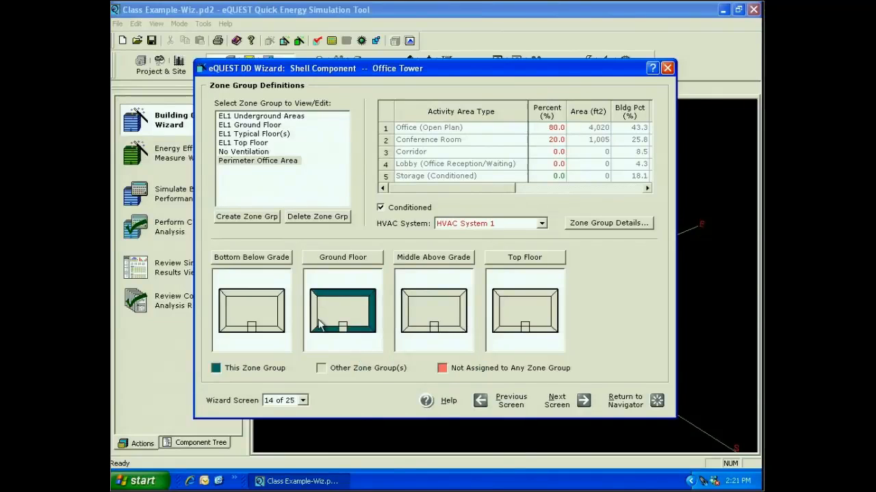
click(319, 321)
- Assign the perimeter zones on all four sides of the middle above-grade floors to the Perimeter Office Area group
click(462, 316)
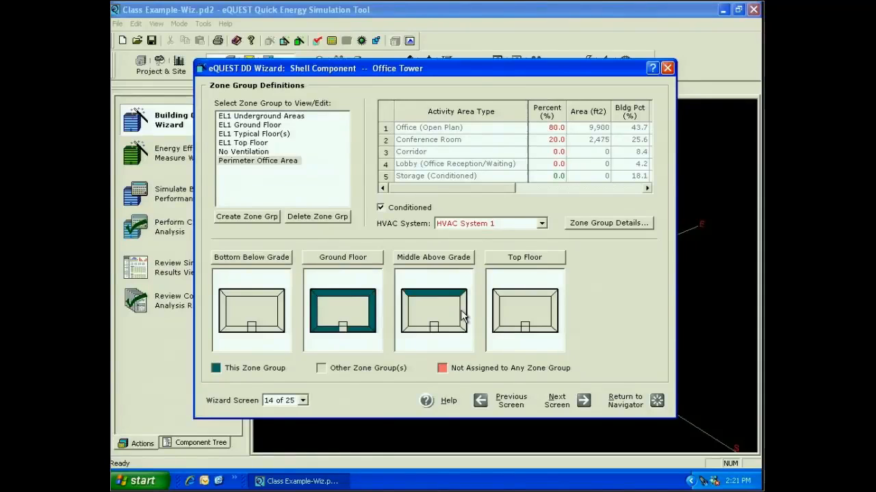
right_click(461, 311)
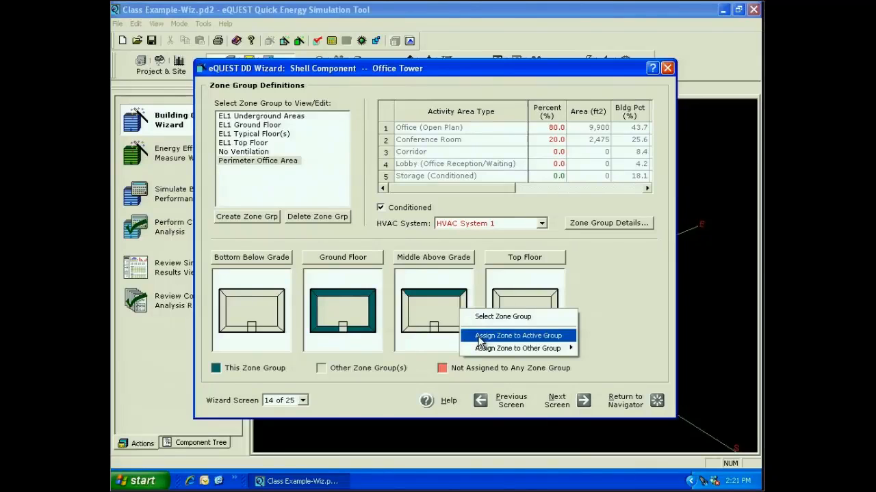
click(479, 337)
right_click(420, 329)
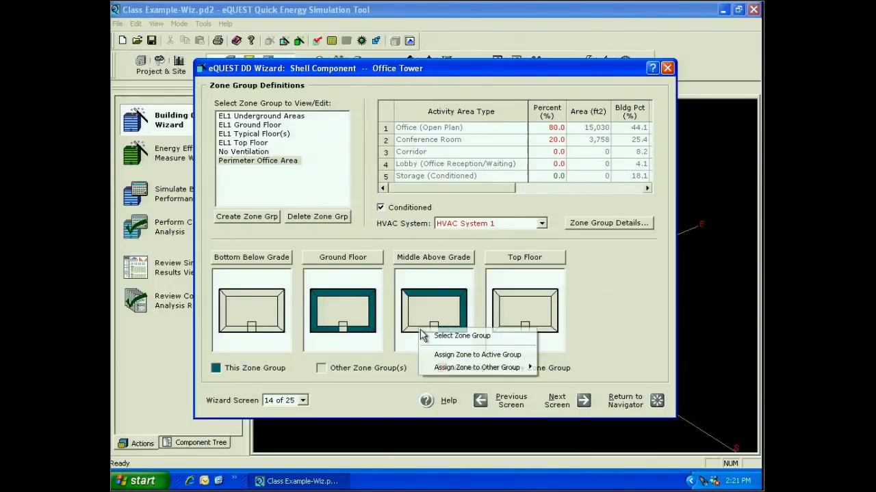
click(477, 354)
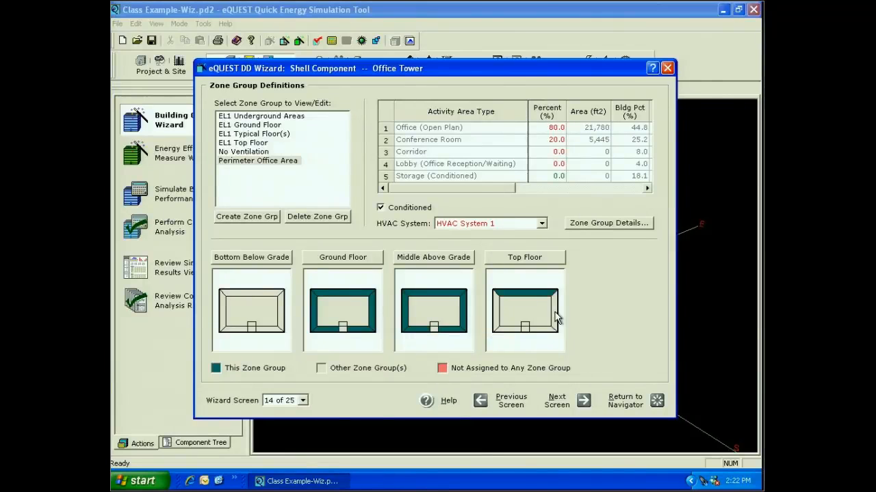
- Assign the remaining perimeter zones of the top floor to the Perimeter Office Area group
right_click(555, 318)
click(547, 351)
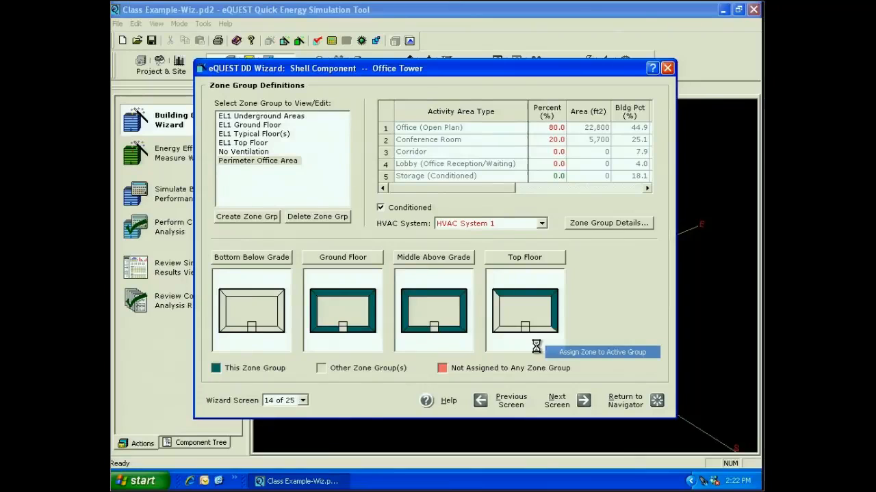
right_click(495, 318)
click(518, 342)
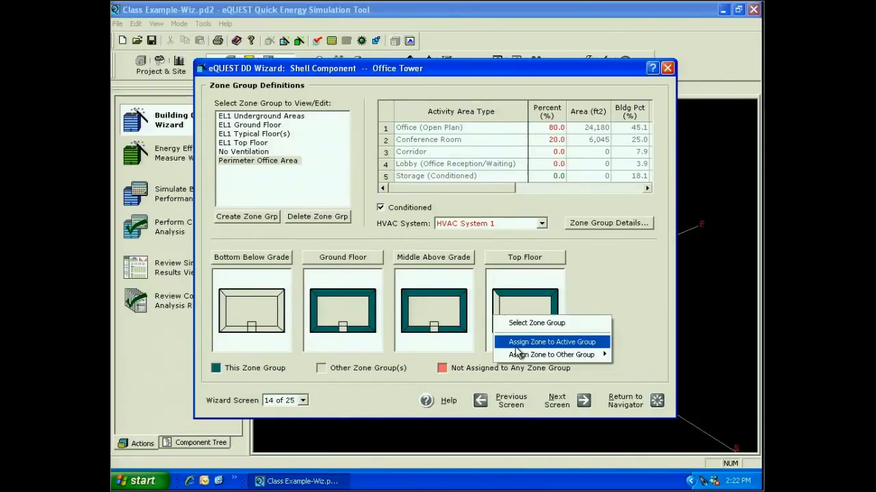
click(518, 344)
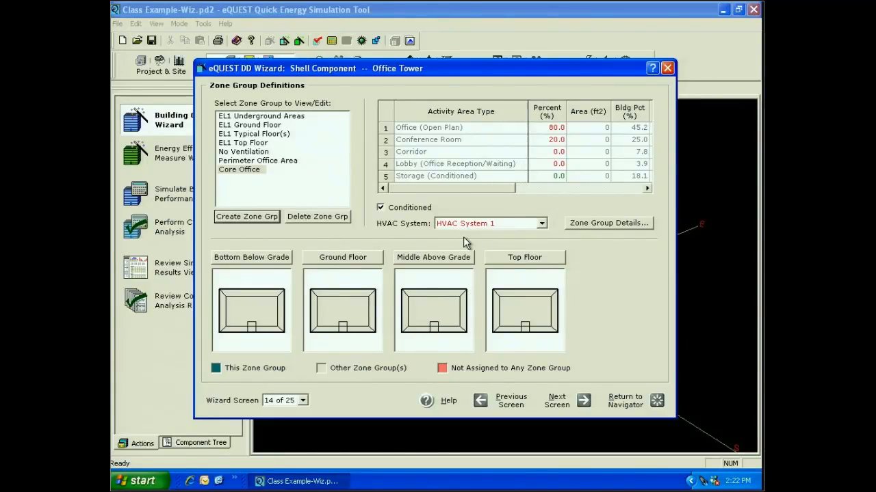
- Set the Core Office group's Office (Open Plan) share to 70 percent and its Corridor share to 10 percent
click(557, 128)
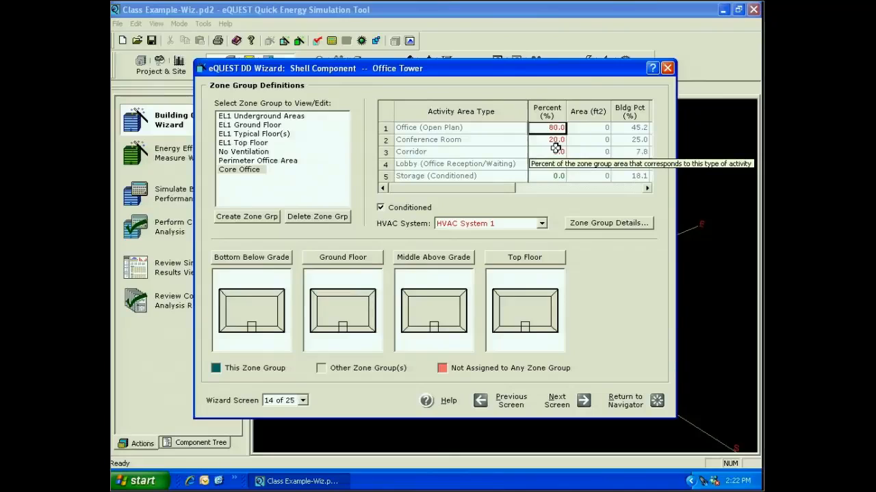
text(7)
key(Return)
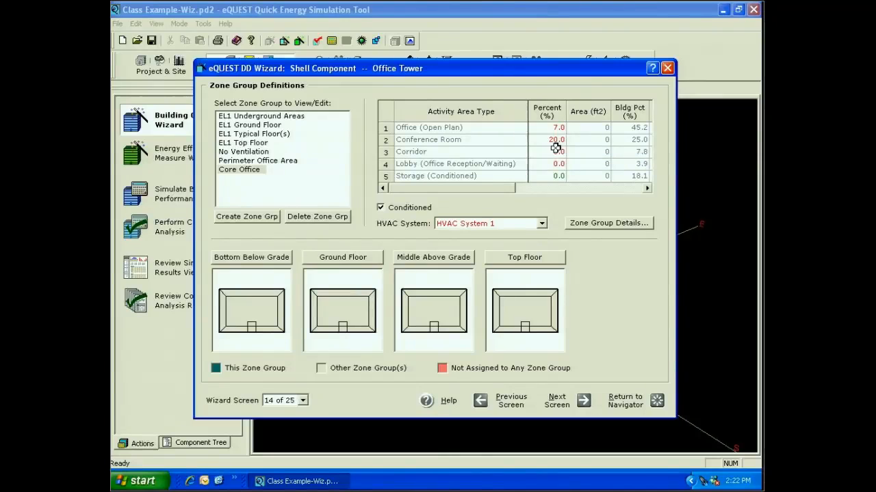
text(0)
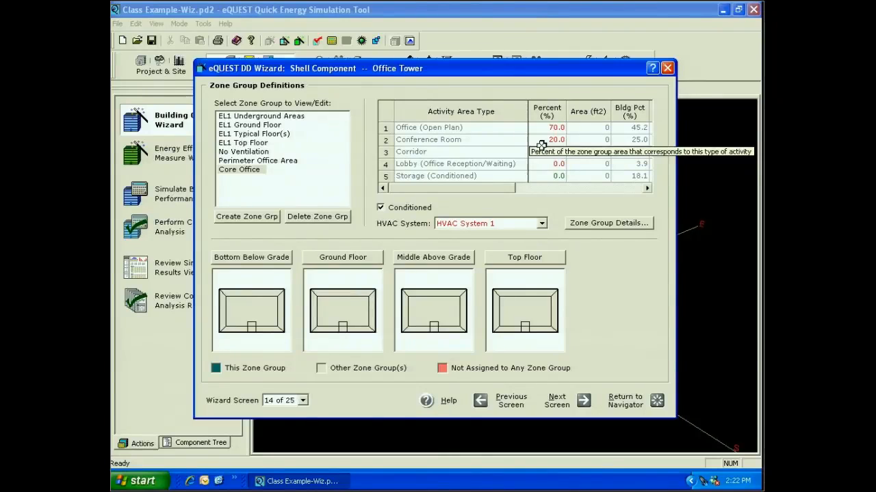
click(540, 151)
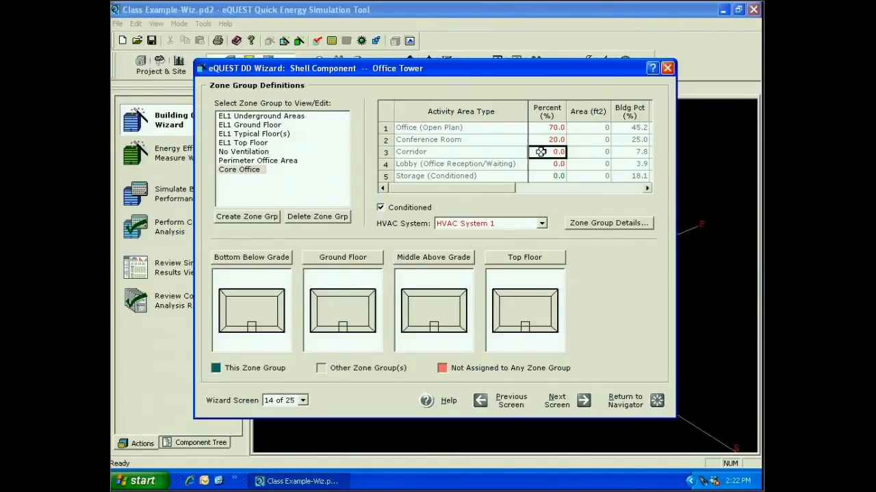
text(10)
- Assign the large core zones of the above-grade floors, including the top floor, to the Core Office group
right_click(448, 312)
click(502, 335)
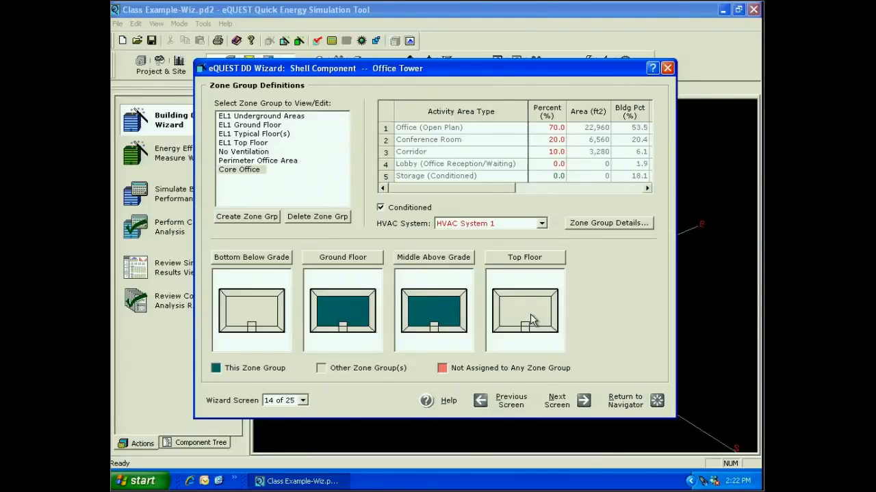
right_click(532, 320)
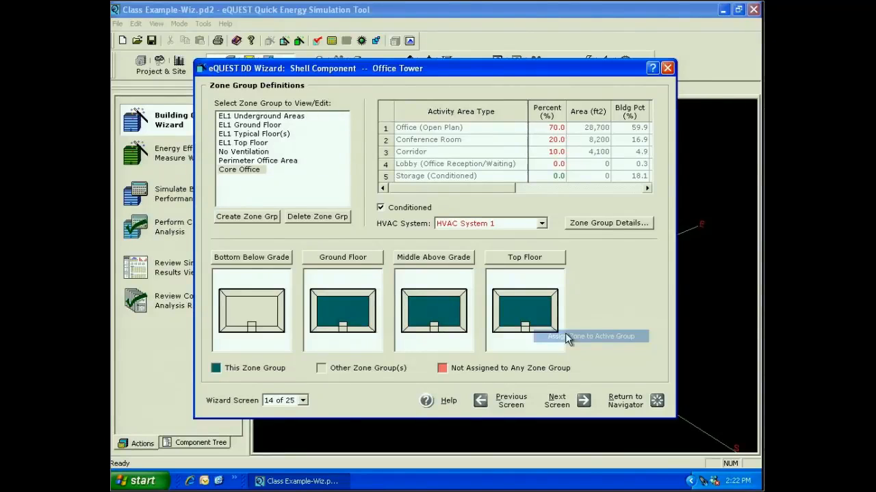
click(565, 332)
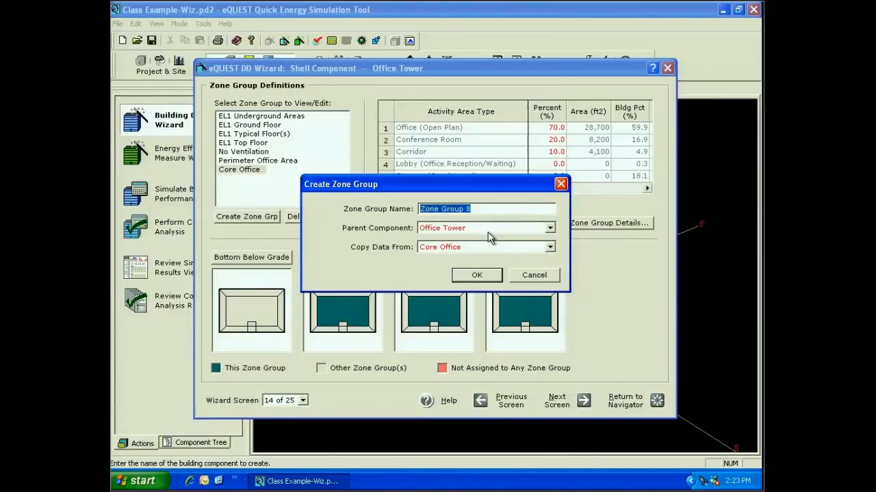
- Create a zone group named Lobby with data copied from Core Office and assign the ground floor's small entrance zone to it
text(Lobby)
click(461, 277)
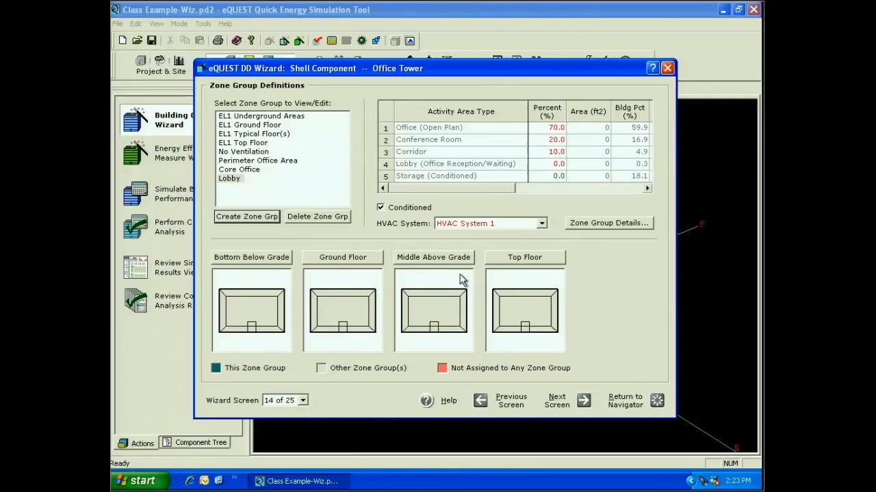
right_click(341, 328)
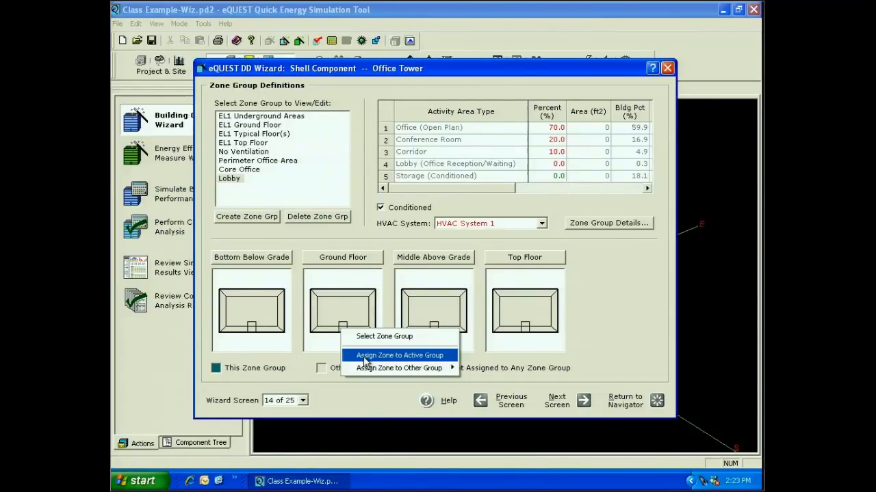
click(366, 356)
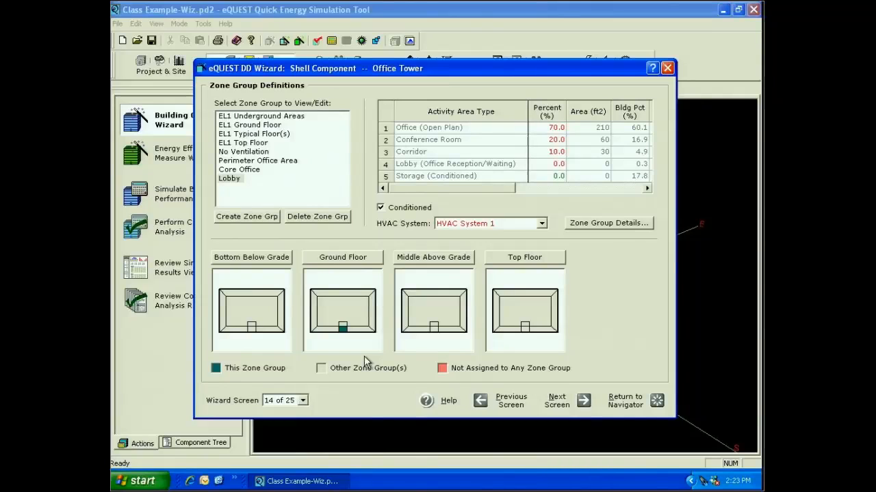
- Assign all zones of the bottom below-grade floor to the No Ventilation group
click(241, 152)
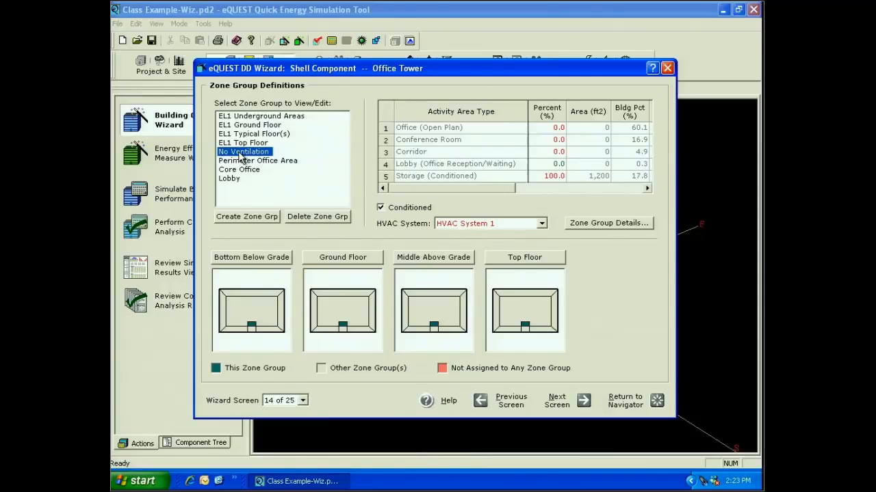
right_click(260, 293)
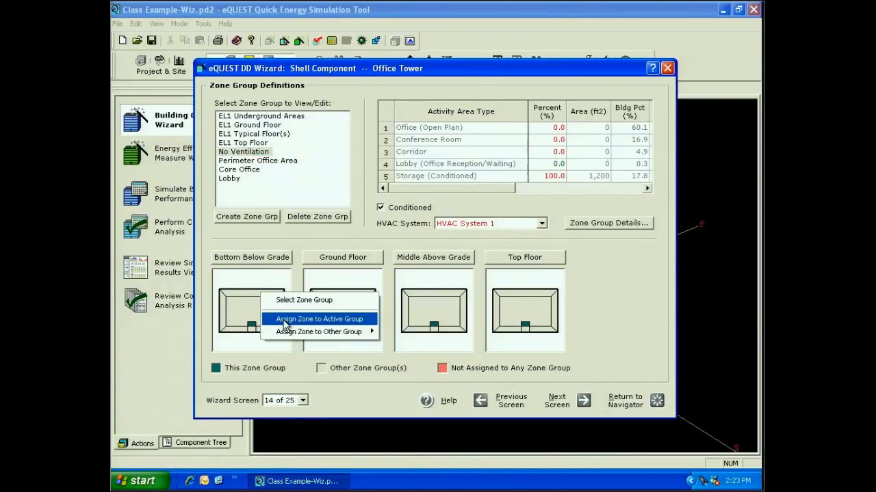
click(285, 320)
right_click(267, 329)
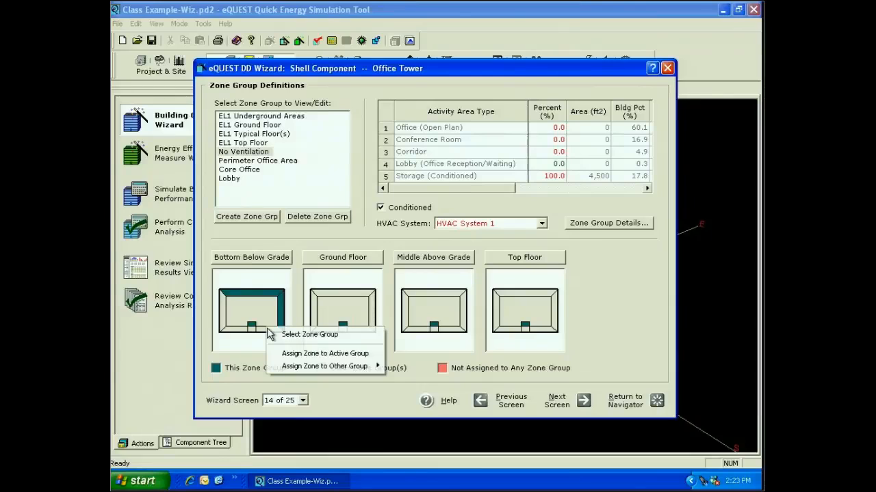
click(325, 353)
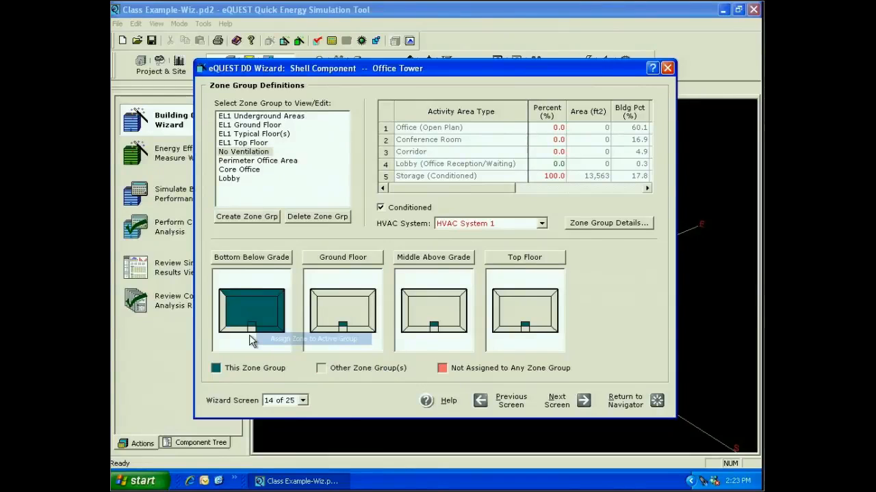
right_click(252, 334)
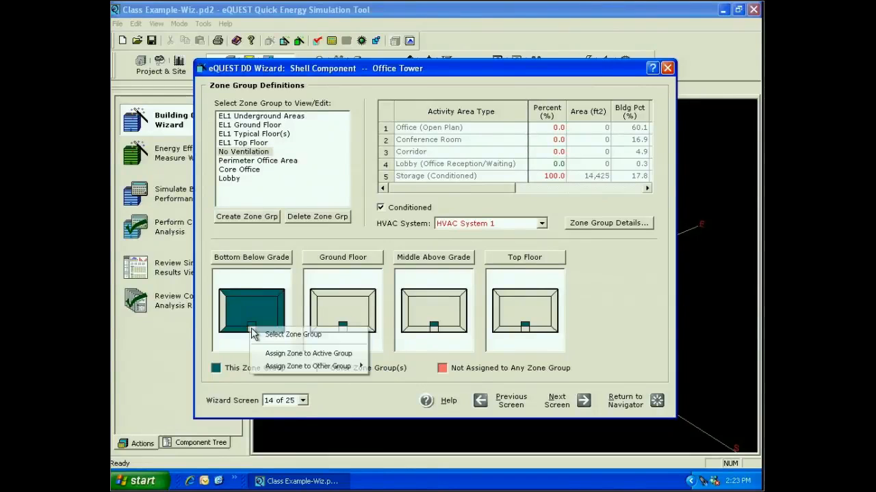
click(287, 354)
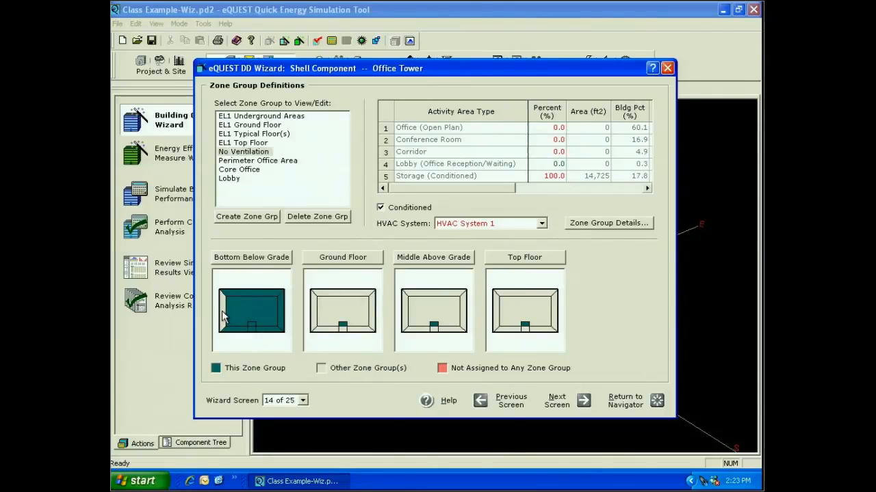
click(223, 316)
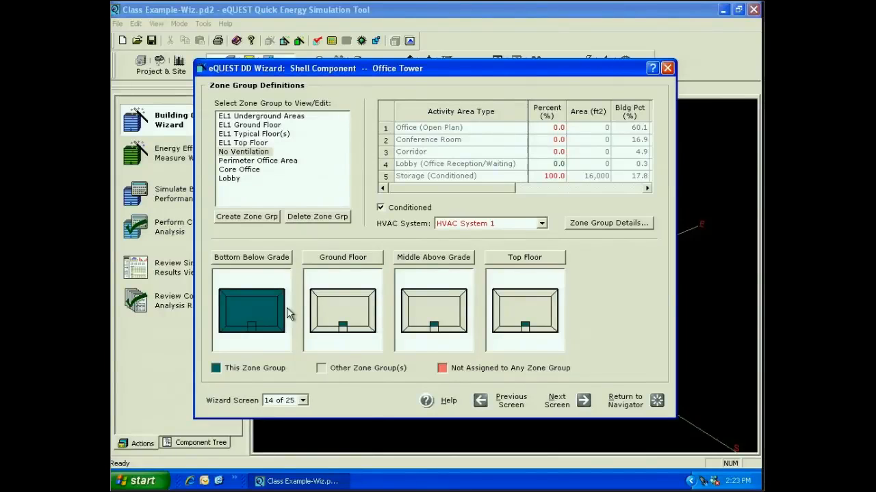
- Review the Perimeter Office Area, Core Office and Lobby assignments, and reassign the top floor's small entrance zone to Perimeter Office Area
click(235, 162)
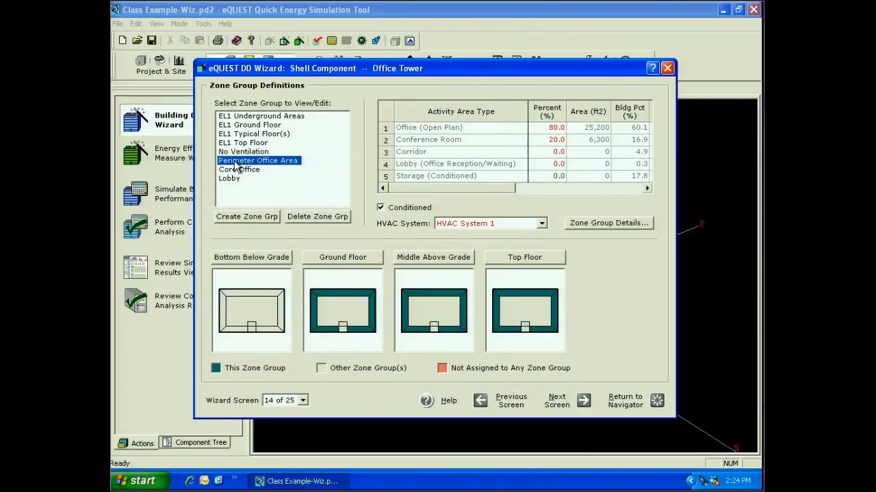
click(236, 169)
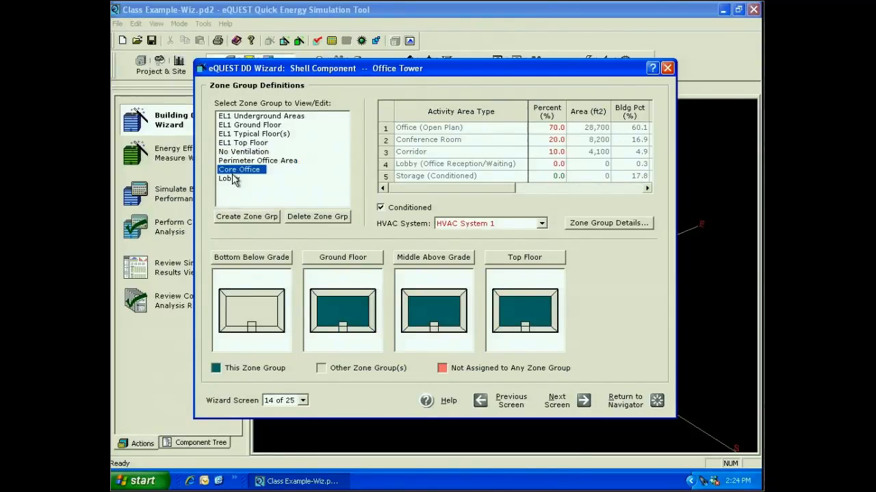
click(230, 179)
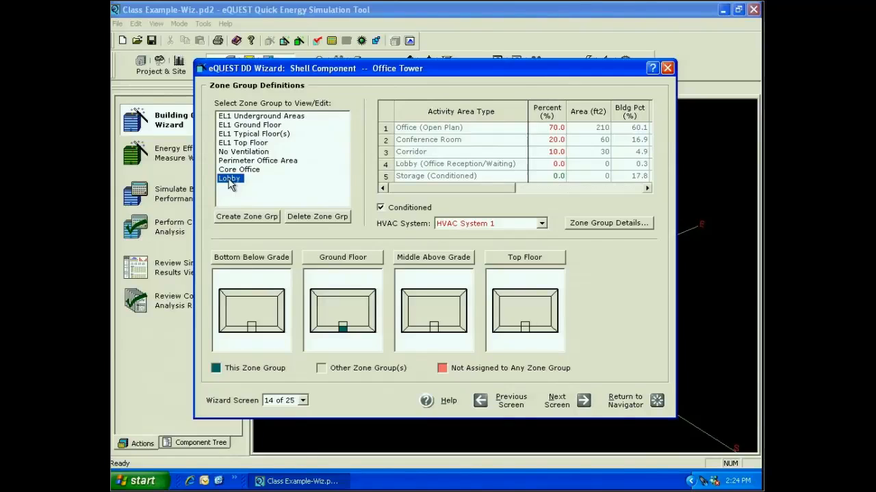
click(525, 258)
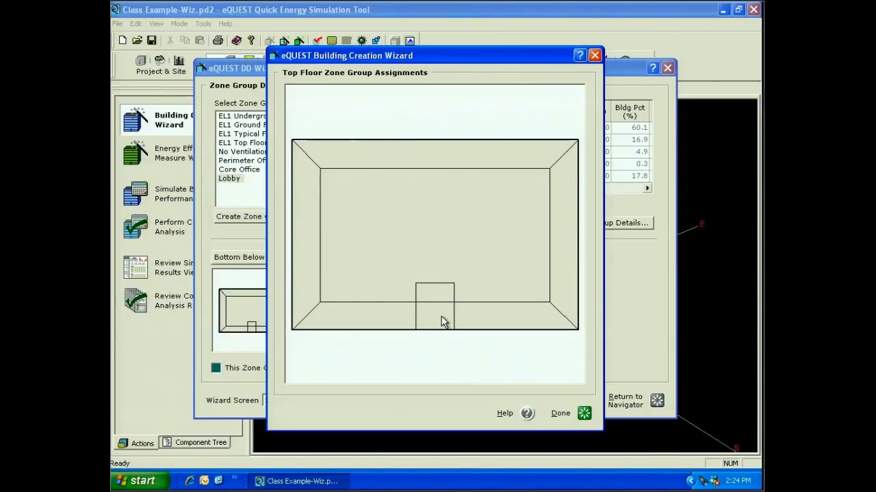
right_click(438, 322)
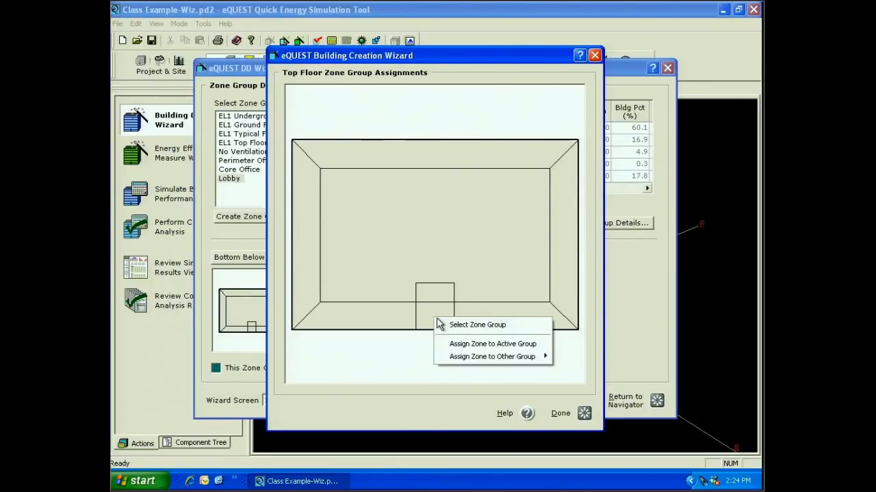
mouse_move(516, 363)
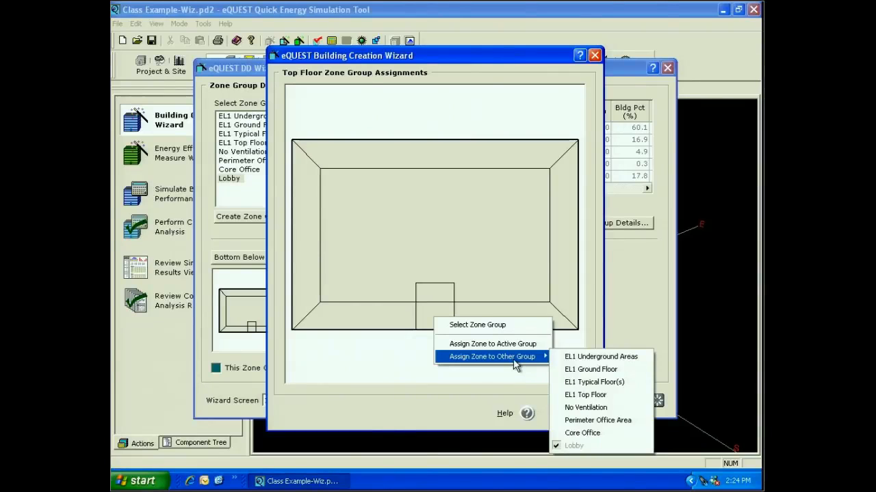
click(613, 421)
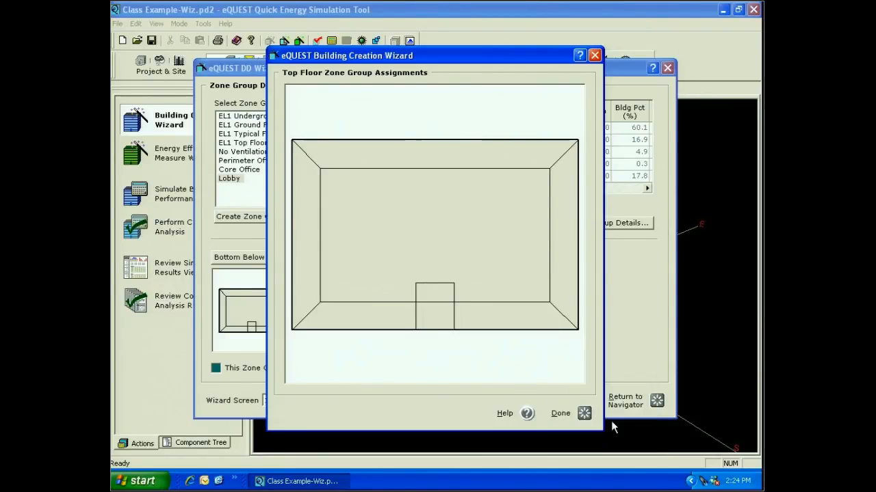
click(583, 413)
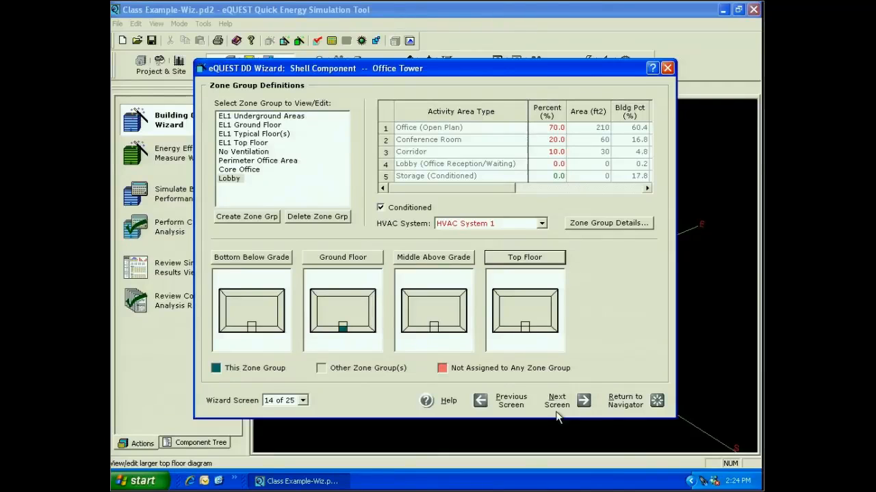
- Reassign the middle above-grade floor's small entrance zone to the Perimeter Office Area group
click(434, 310)
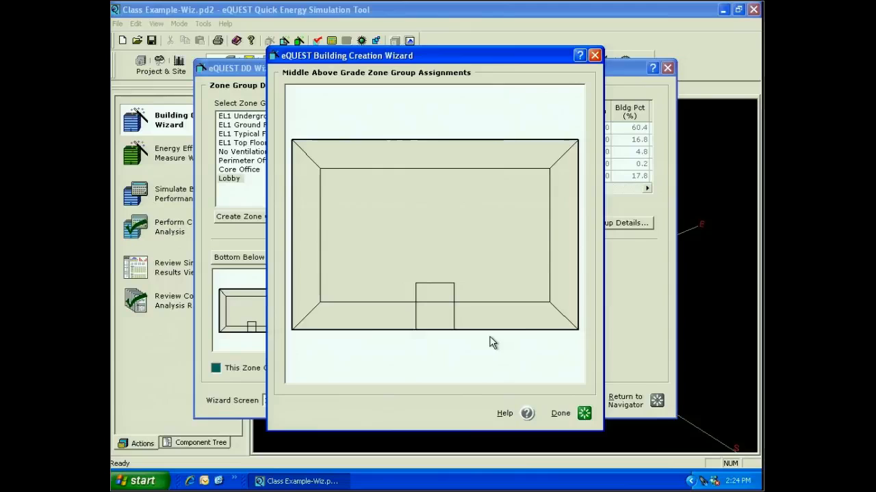
right_click(436, 312)
mouse_move(493, 350)
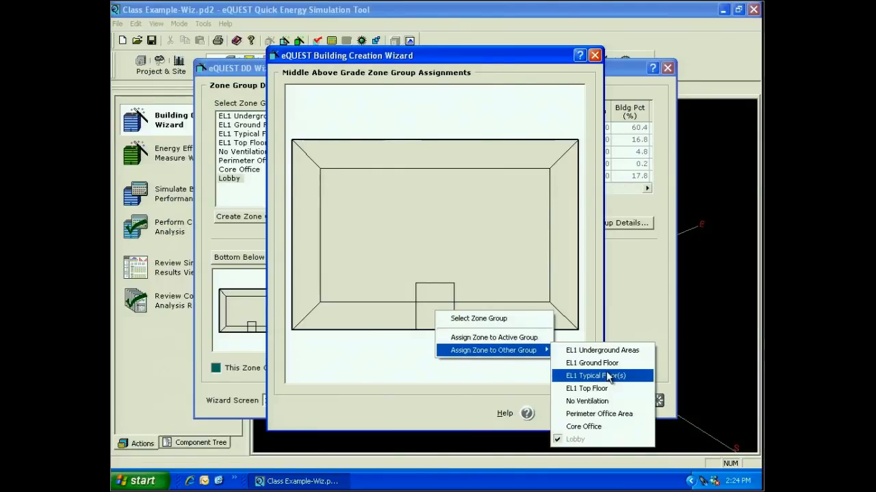
click(600, 414)
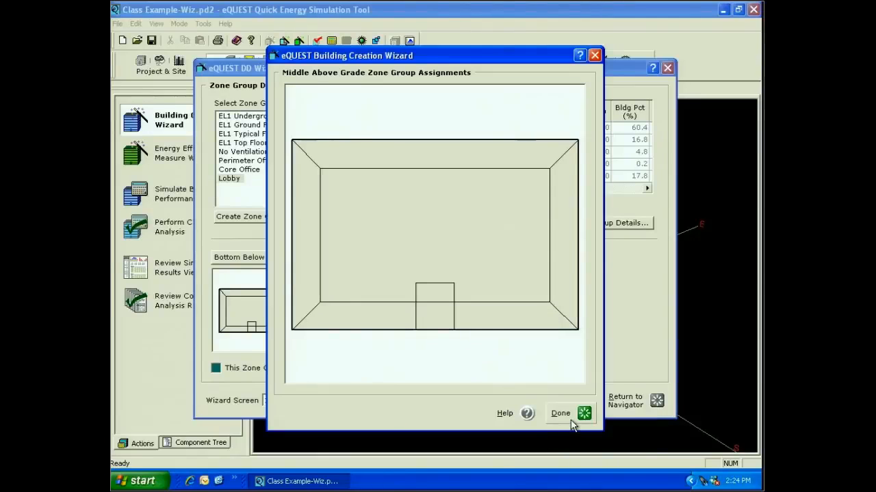
click(563, 416)
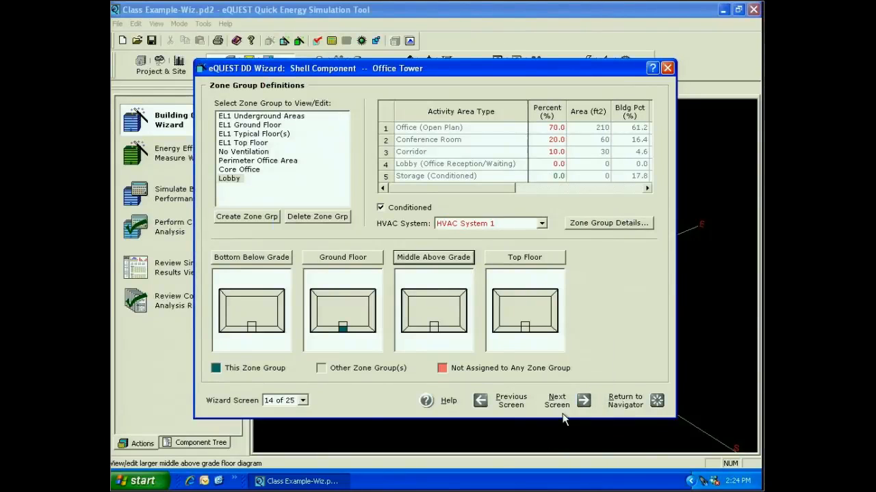
- Check the EL1 zone groups and delete the unused EL1 Ground Floor, EL1 Typical Floor(s) and EL1 Top Floor groups
click(243, 117)
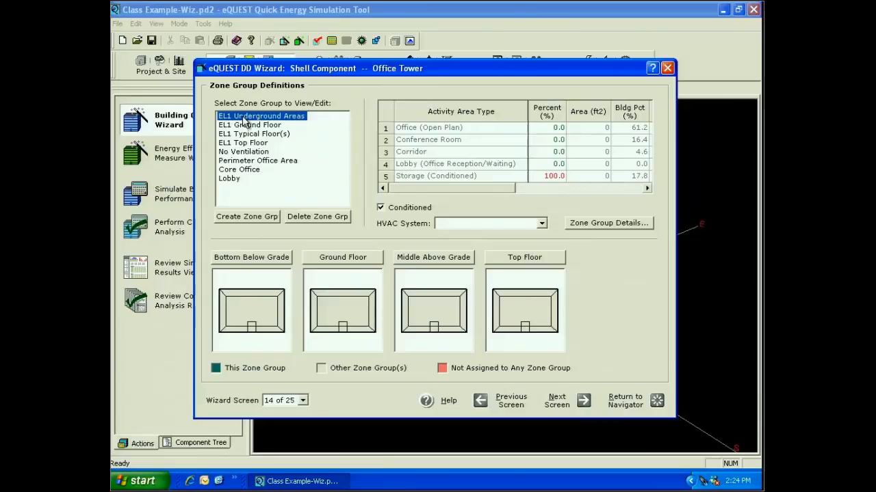
click(245, 125)
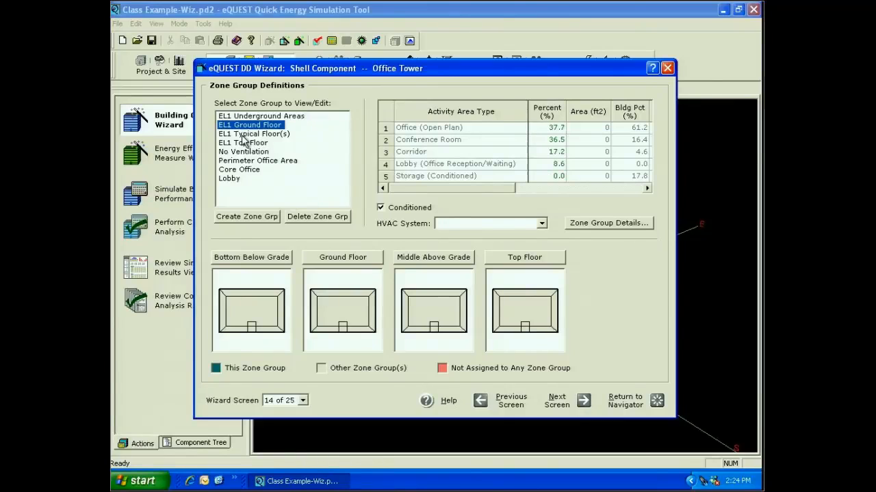
click(245, 134)
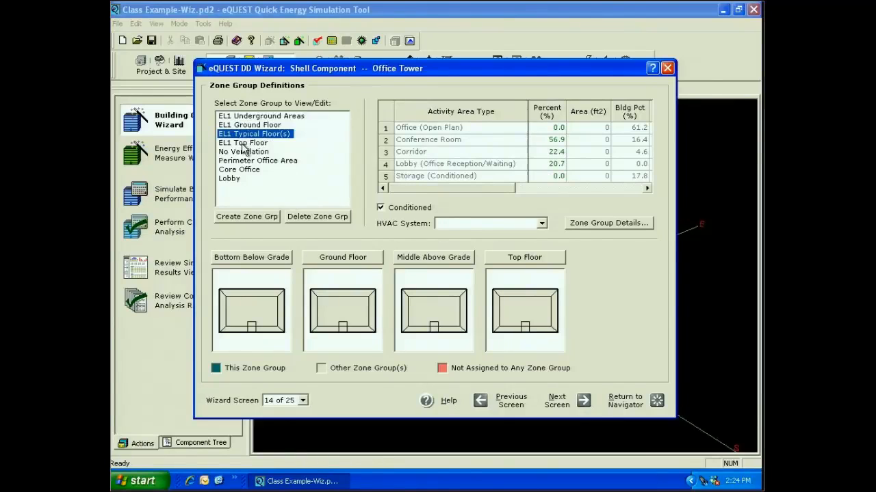
click(245, 143)
click(260, 116)
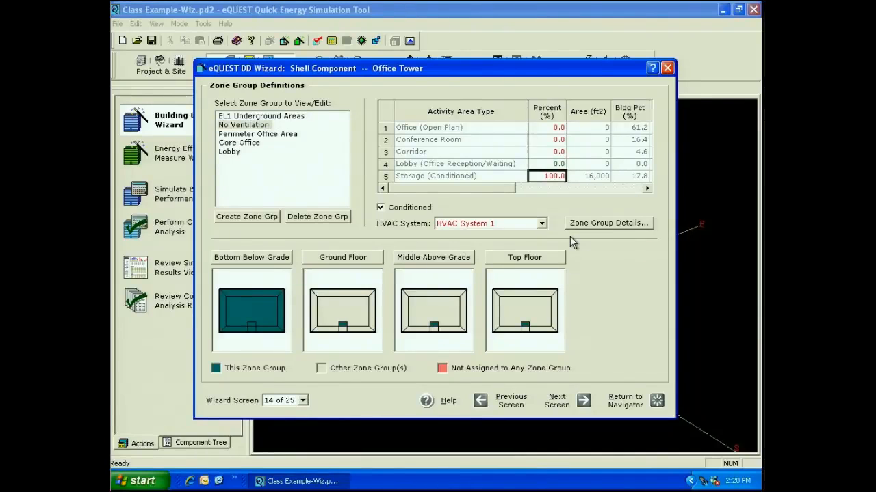
- Look up the item help for the No Ventilation group's Storage (Conditioned) percentage, and advance to the non-HVAC end uses
right_click(554, 177)
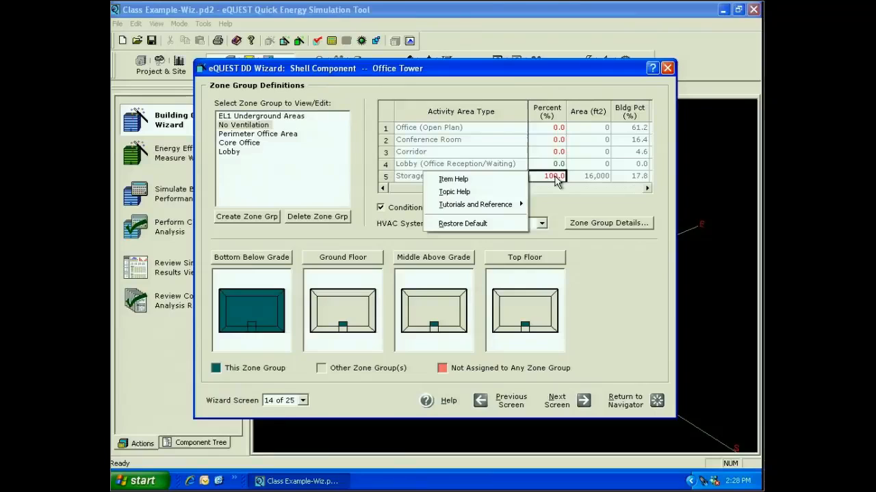
click(470, 180)
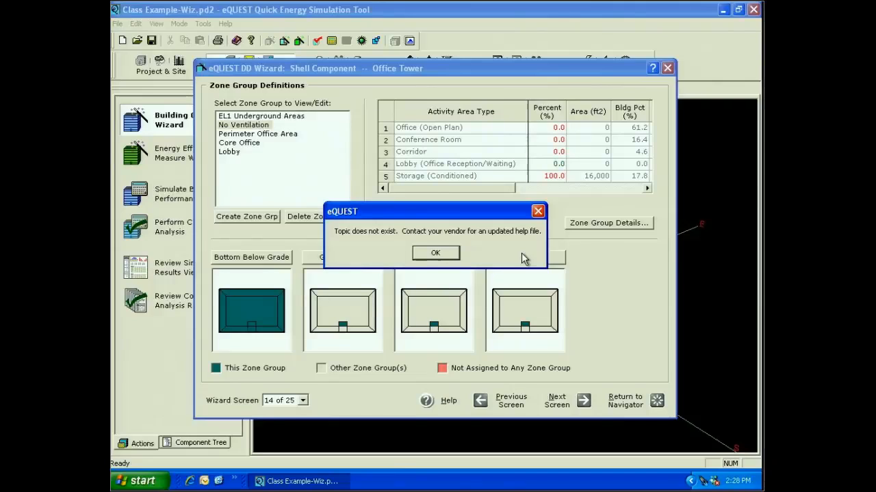
key(Return)
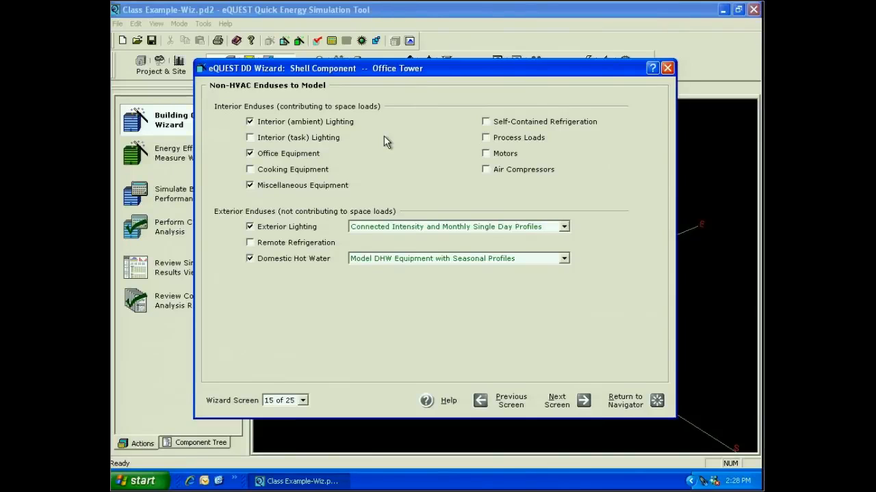
- Include Interior (task) Lighting, Cooking Equipment and Remote Refrigeration in the shell's non-HVAC end uses
click(302, 401)
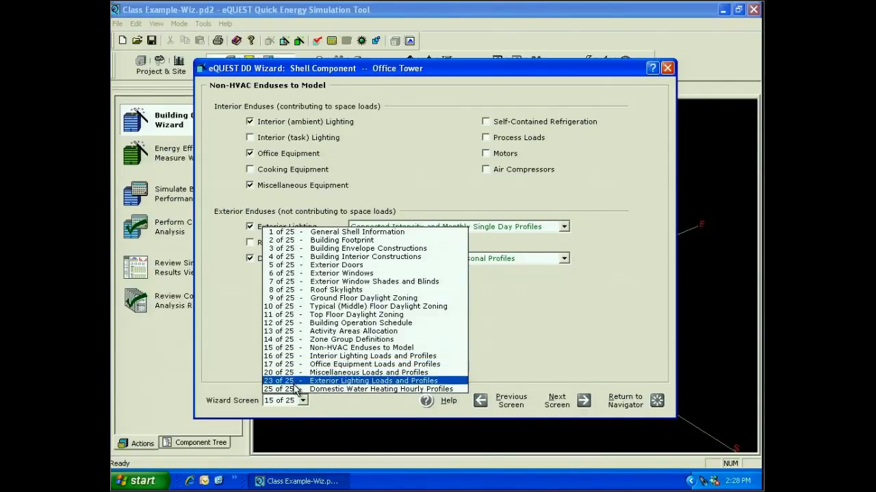
click(355, 200)
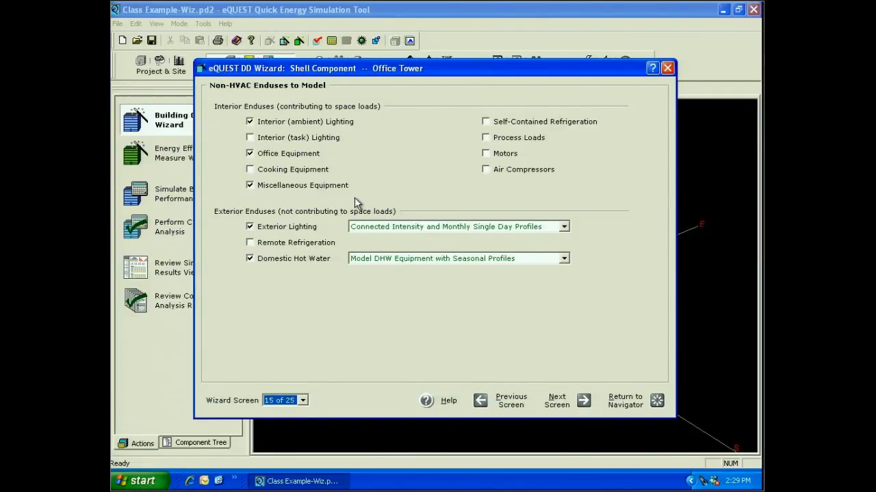
click(250, 138)
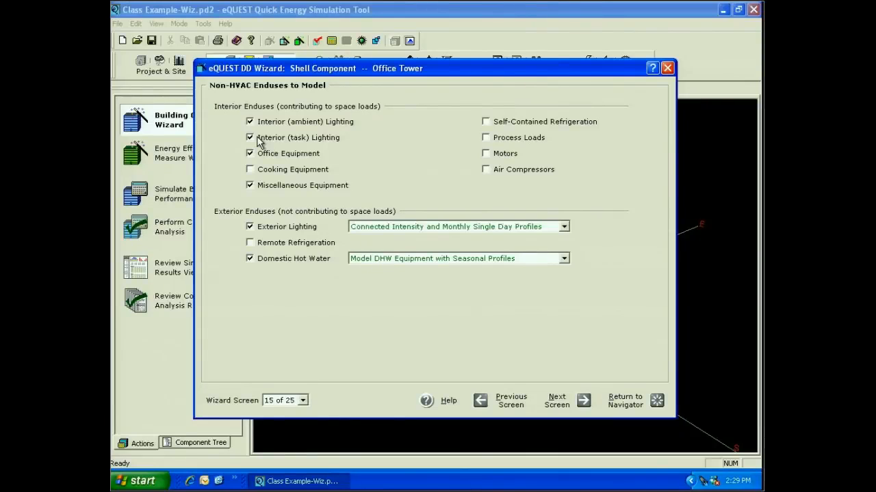
click(249, 169)
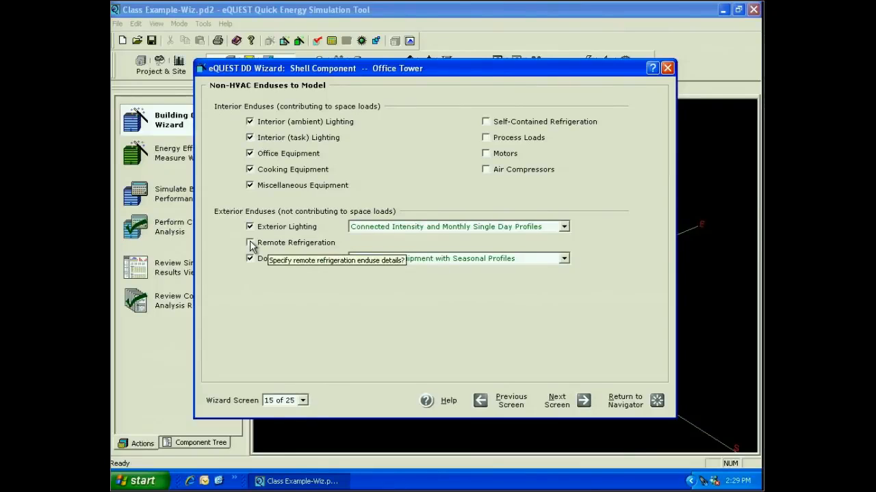
click(250, 243)
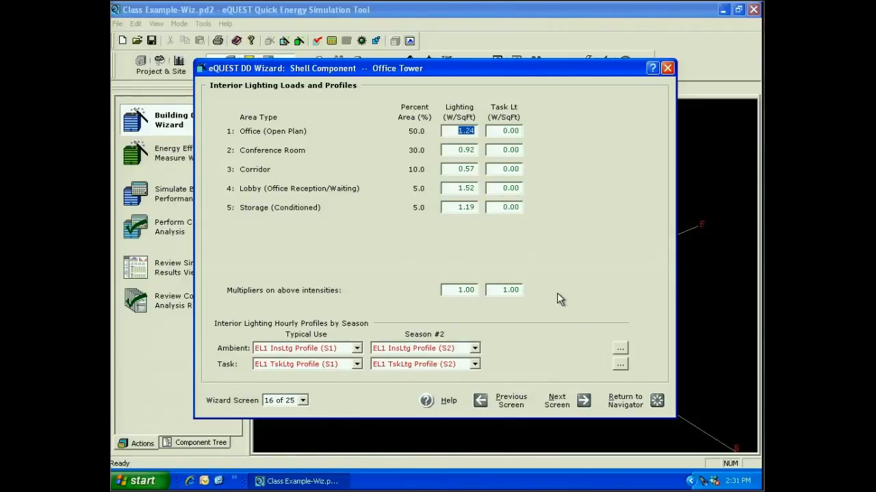
- Look up the item help for the Office (Open Plan) interior lighting intensity and dismiss it
right_click(454, 131)
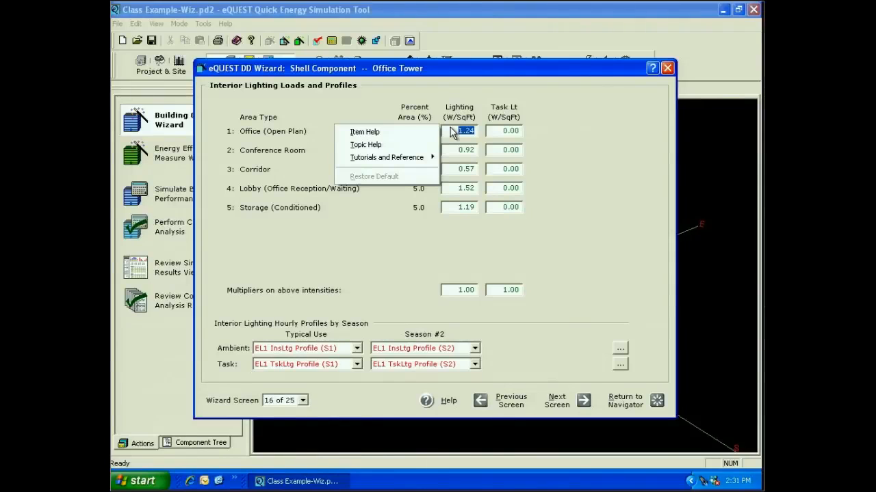
click(373, 132)
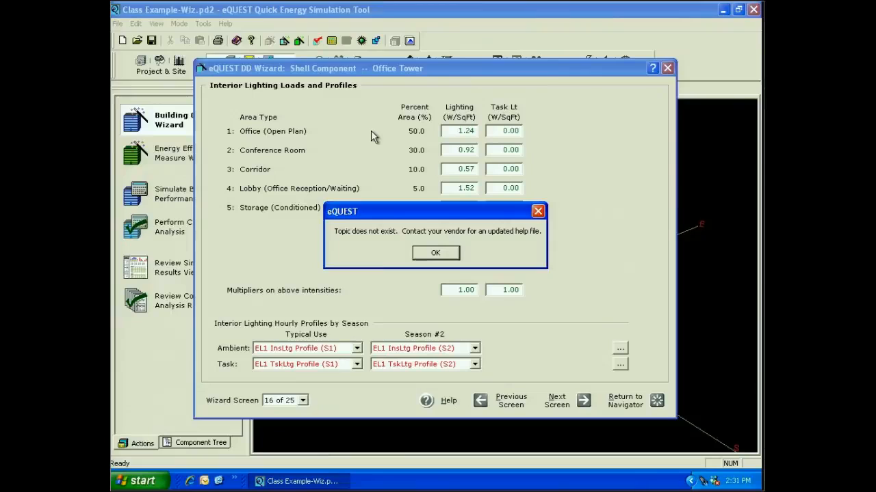
click(436, 251)
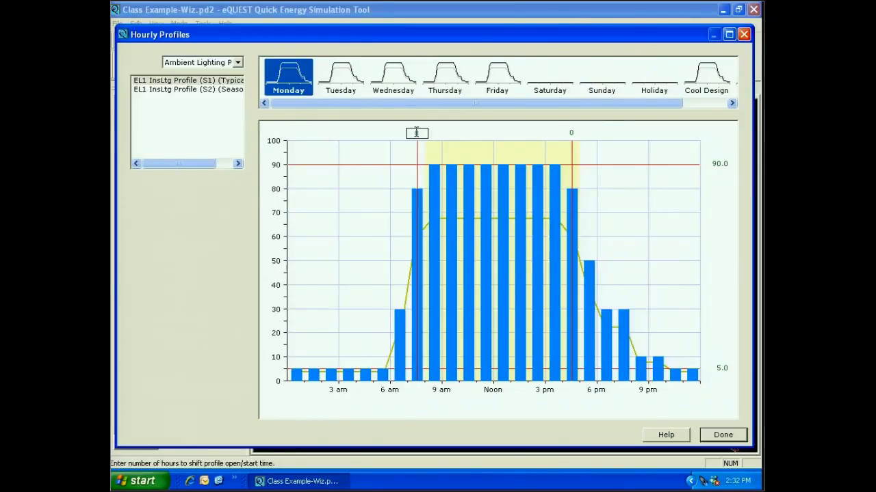
- Review the Tuesday and Wednesday ambient lighting hourly profiles, close them, and advance past the interior lighting loads
click(341, 79)
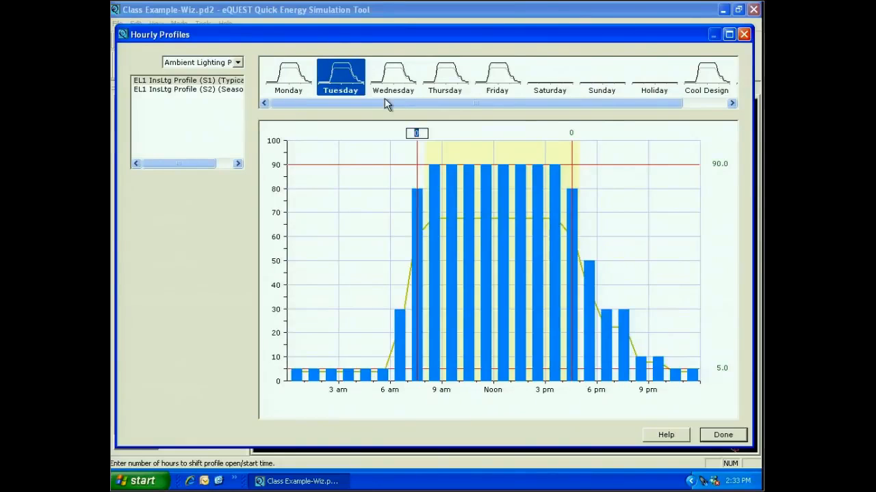
click(390, 80)
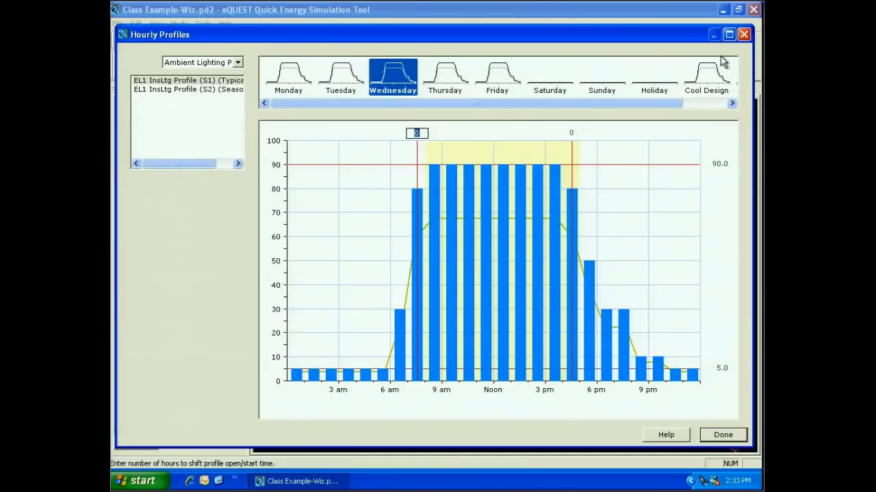
click(744, 34)
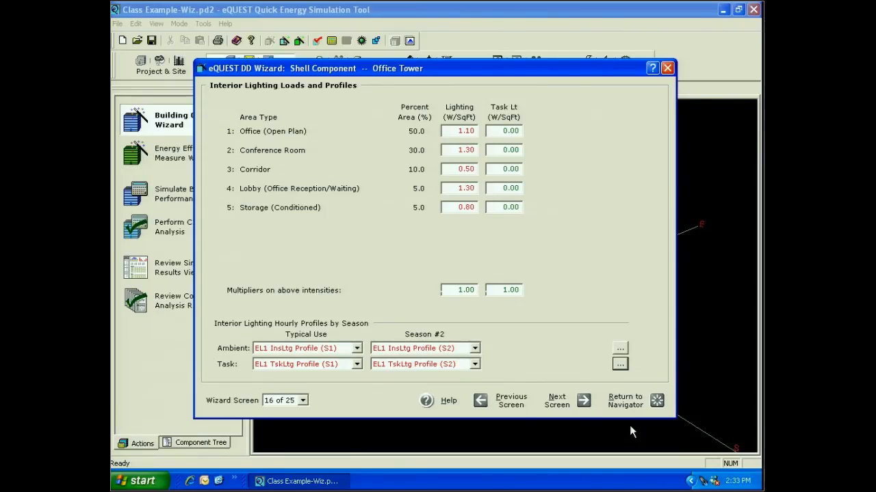
click(583, 401)
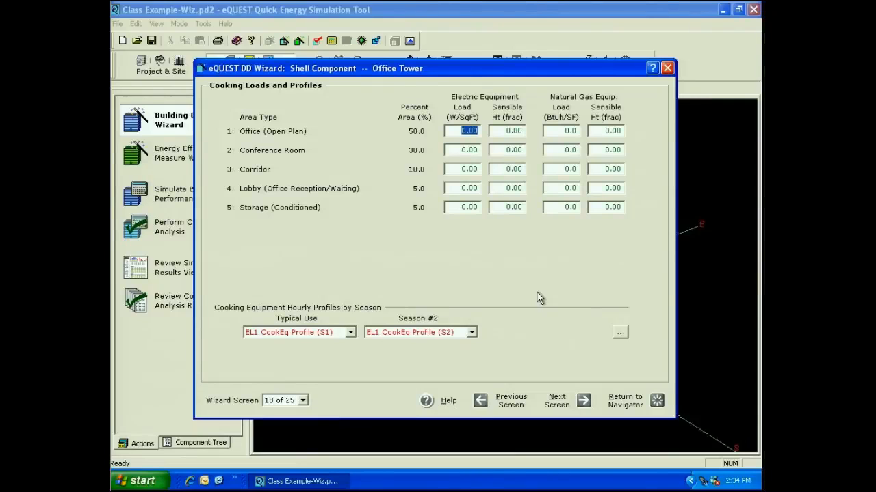
- Review the hourly profiles for cooking equipment and self-contained refrigeration, and advance towards the process loads
click(620, 332)
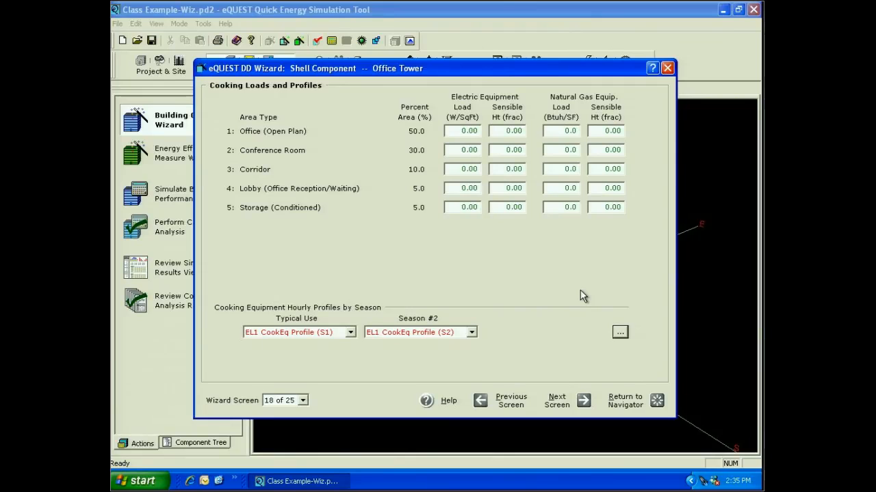
click(555, 401)
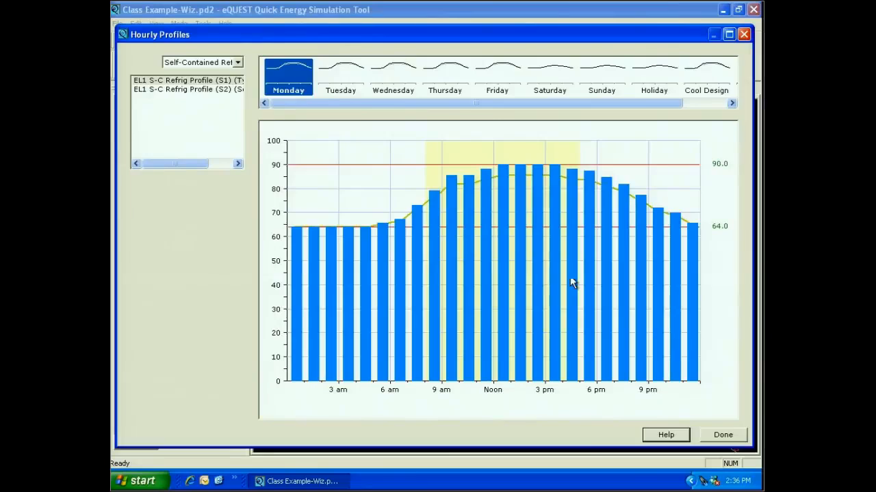
click(727, 435)
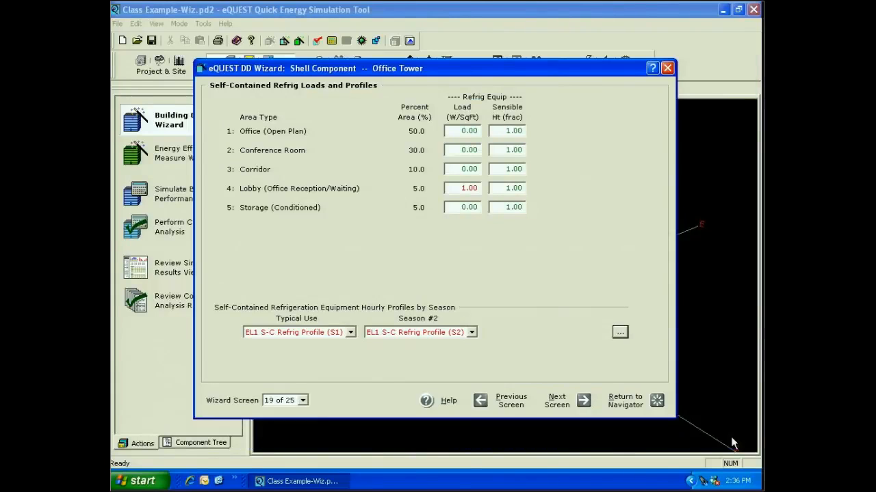
click(568, 401)
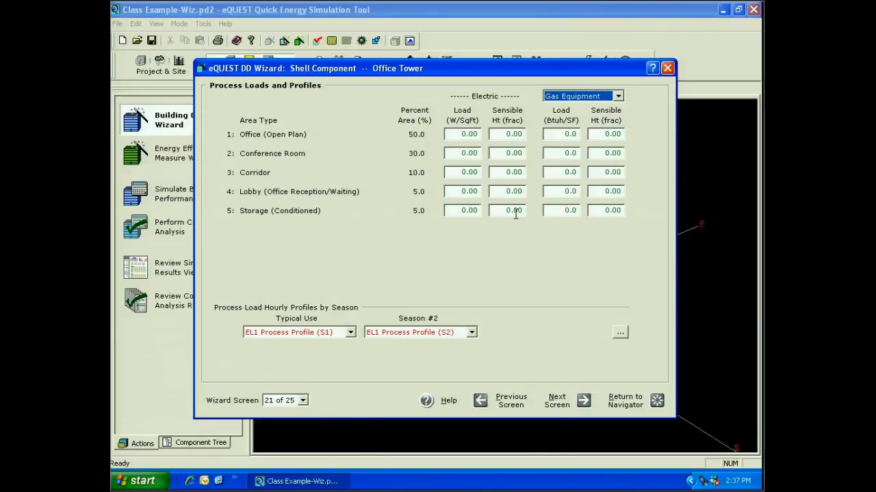
- Check the process load fuel options, keeping Gas Equipment, review the process hourly profiles, and advance to the motor and air compressor loads
click(618, 97)
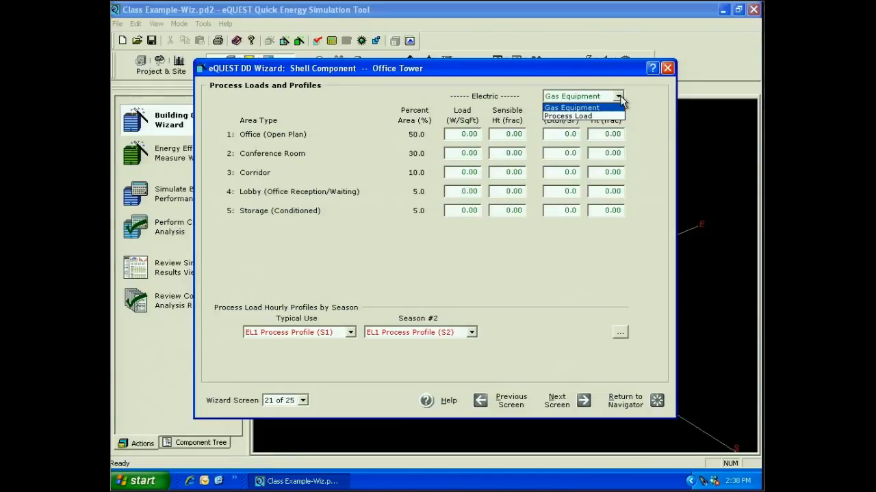
click(620, 100)
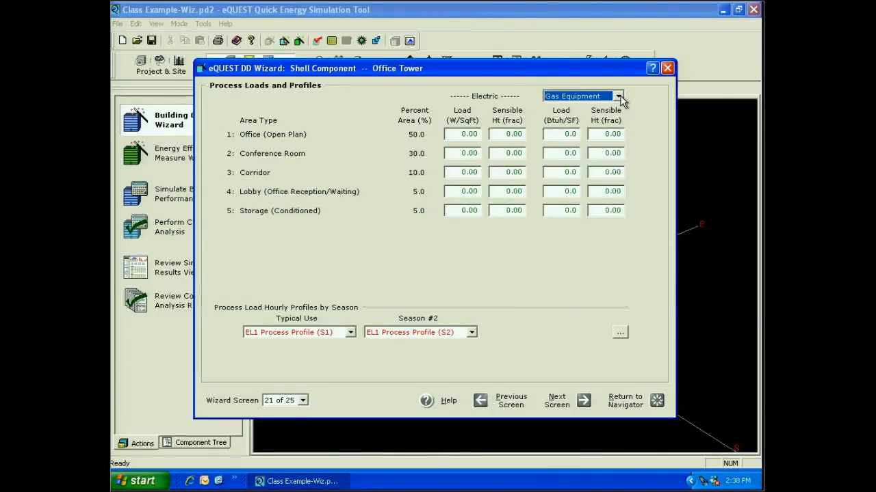
click(620, 332)
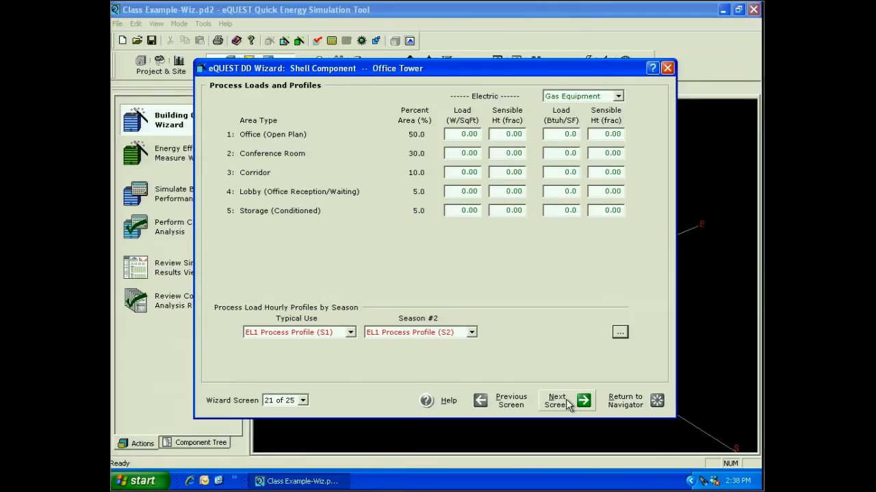
click(566, 398)
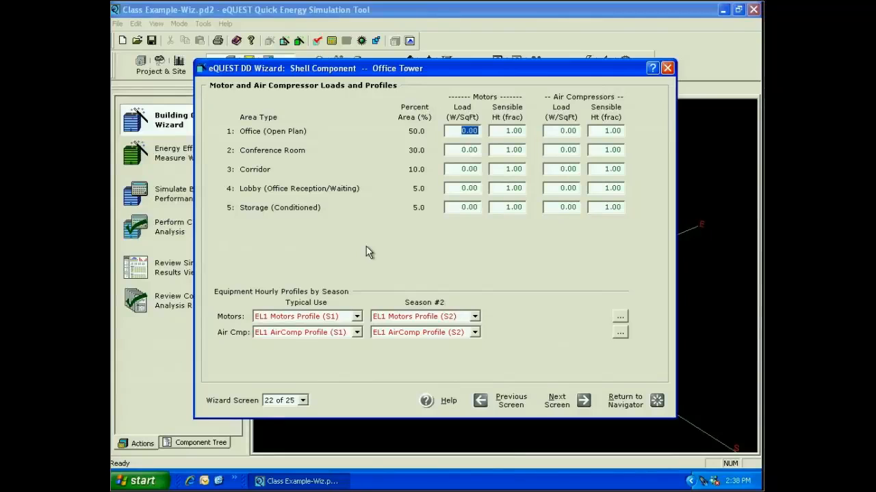
- Go through the exterior lighting and remote refrigeration loads, and review the domestic water heating hourly profiles
click(556, 401)
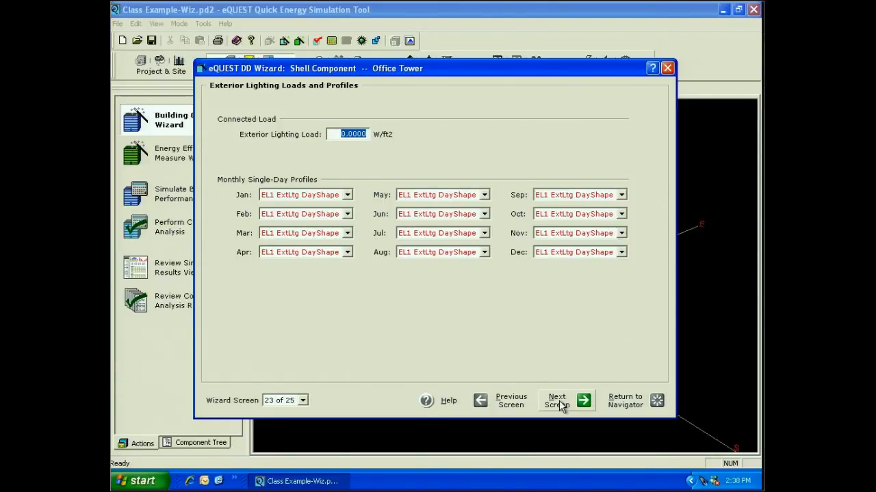
click(562, 405)
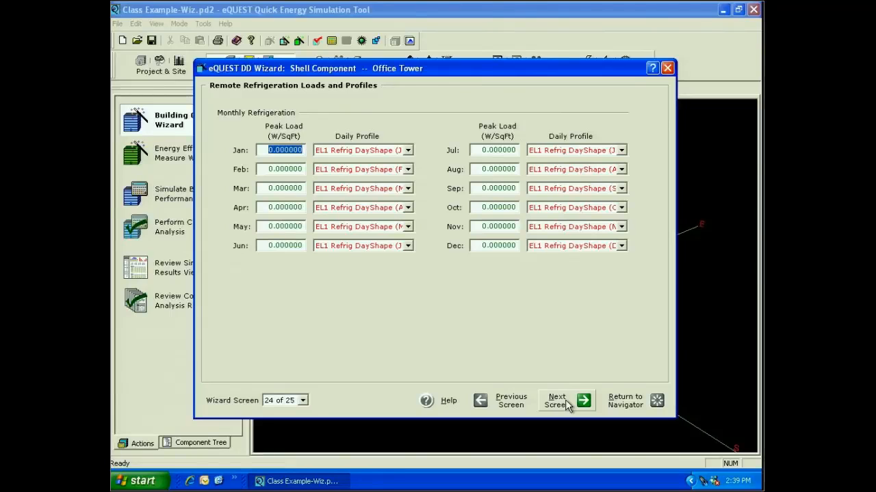
click(565, 399)
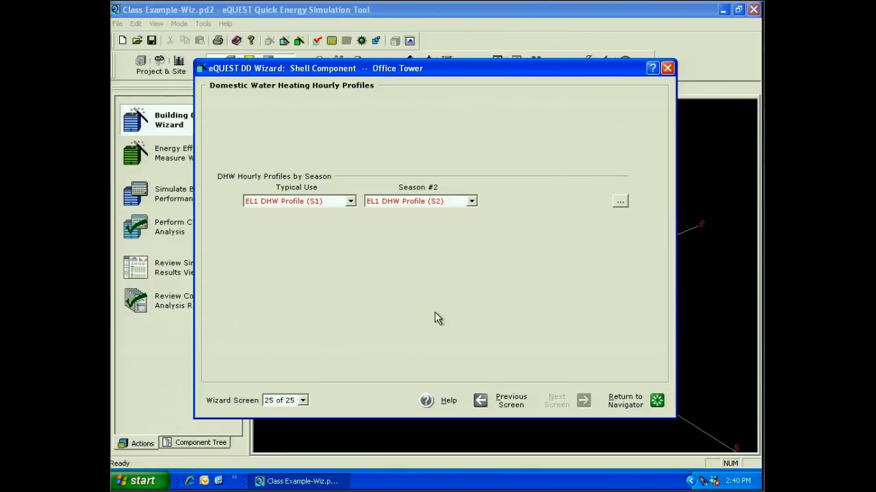
click(620, 201)
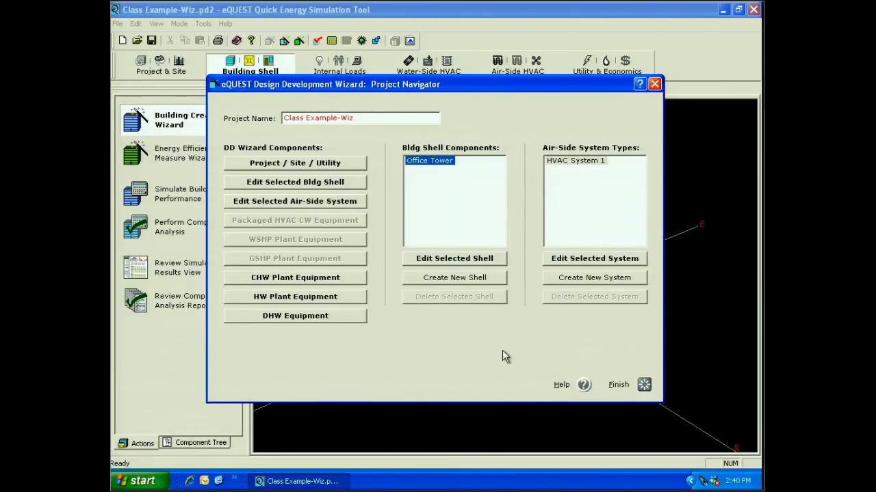
- Finish the Design Development Wizard to generate the building model, and inspect the 3-D geometry from several sides
click(622, 384)
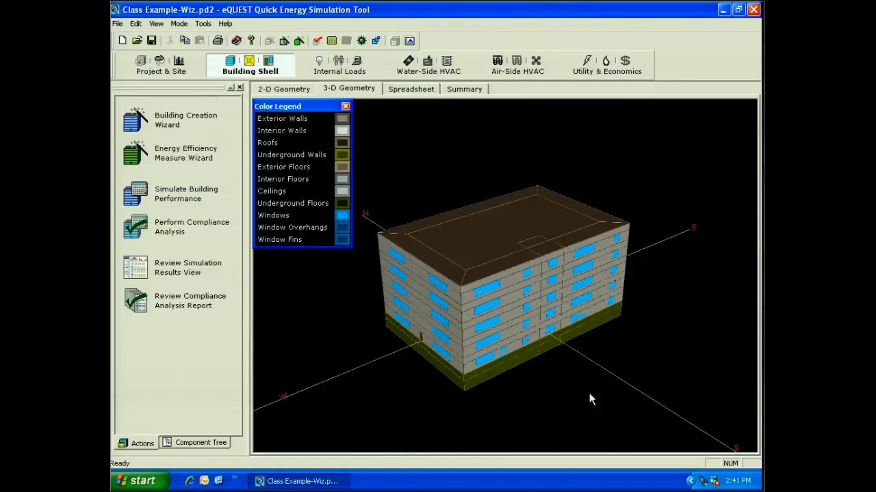
drag(589, 392, 573, 389)
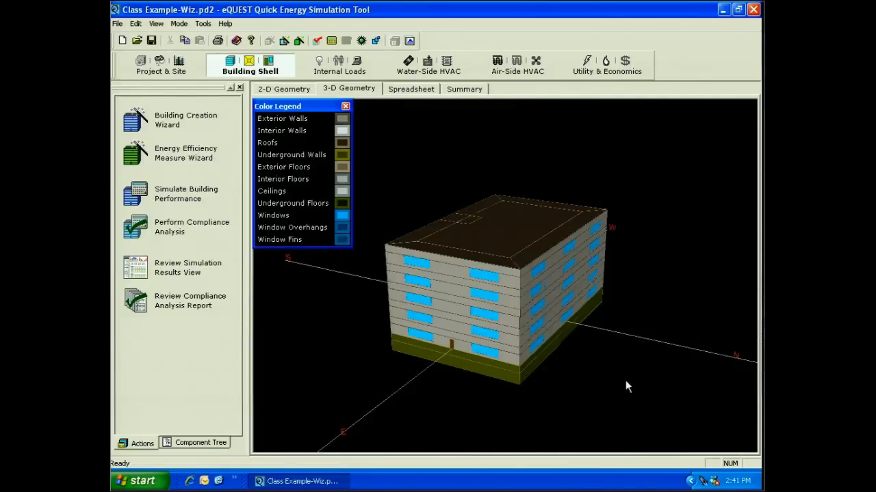
- Save the project changes and re-enter the Building Creation Wizard to edit the HVAC System 1 definition
click(164, 127)
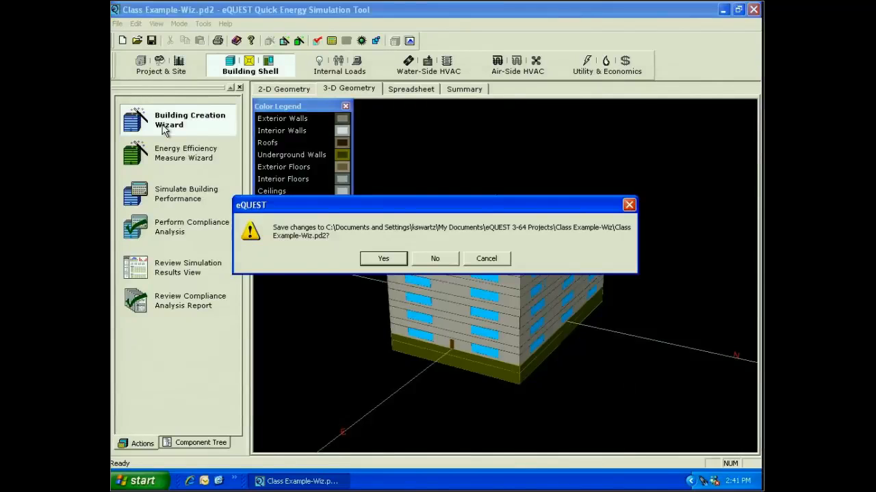
click(385, 259)
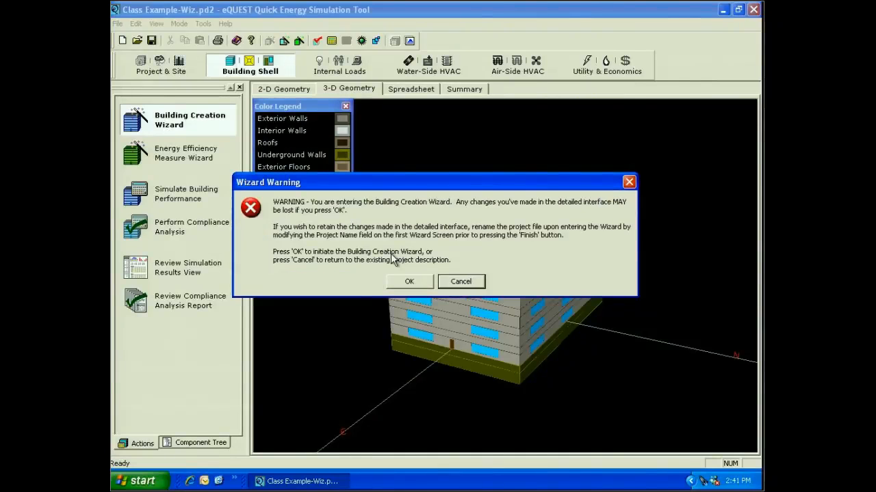
key(Return)
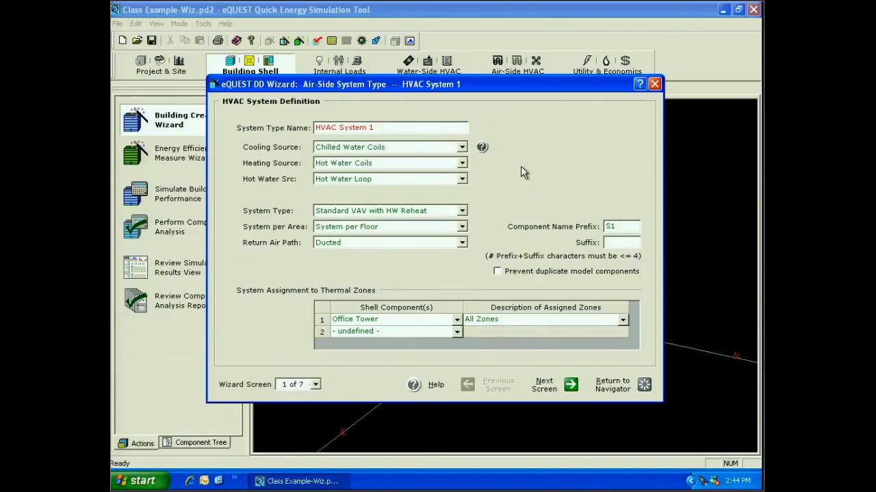
- Name the air-side system Office VAV, with Chilled Water Coils for cooling, Hot Water Coils for heating and Hot Water Loop as hot water source
click(395, 129)
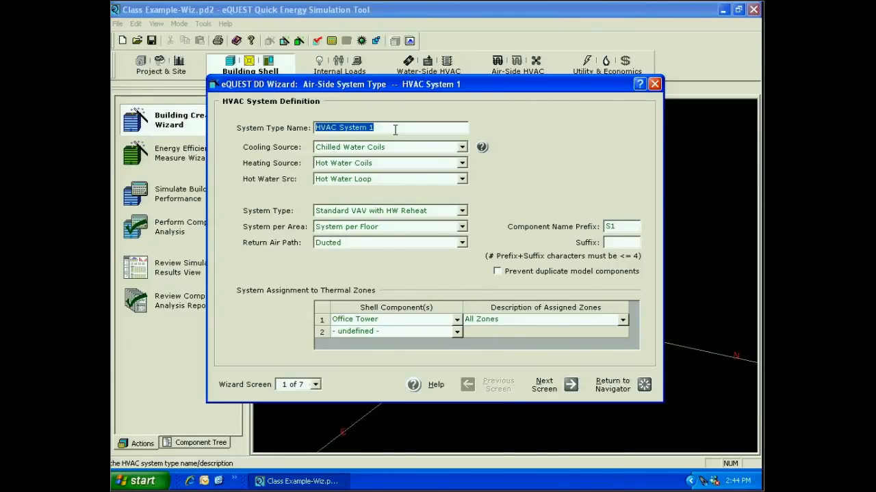
text(Office VAV)
click(461, 147)
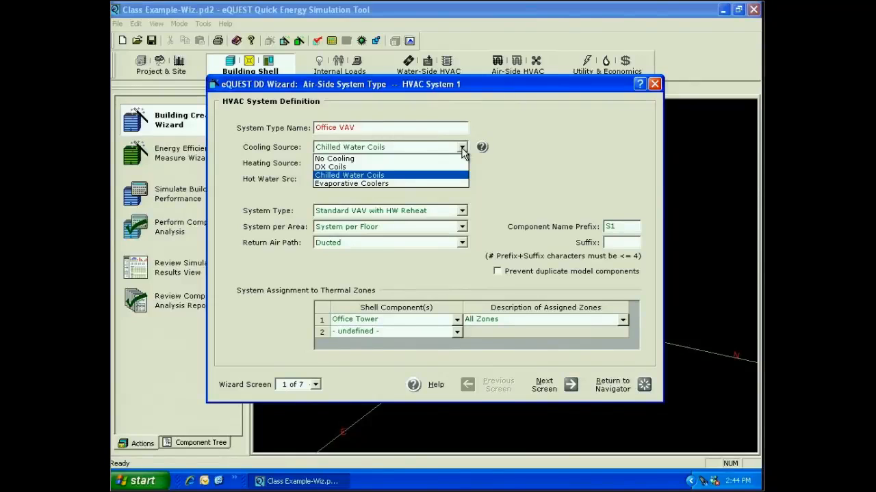
click(321, 175)
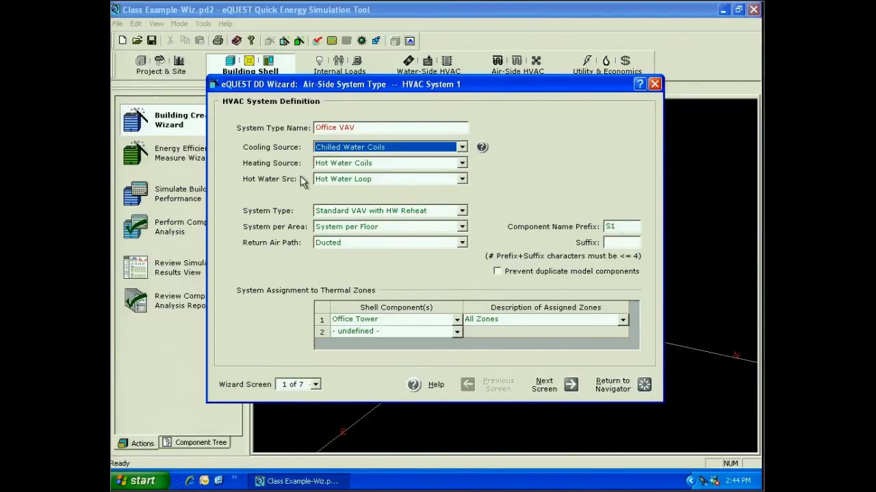
click(463, 162)
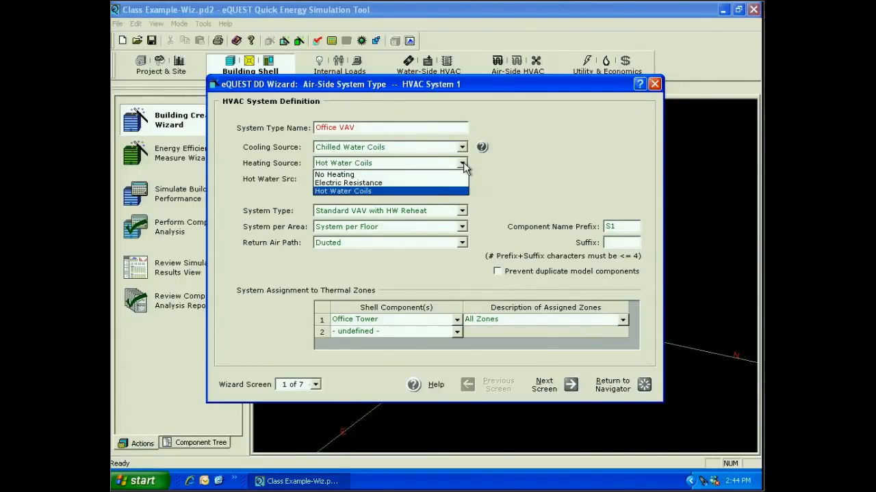
click(463, 162)
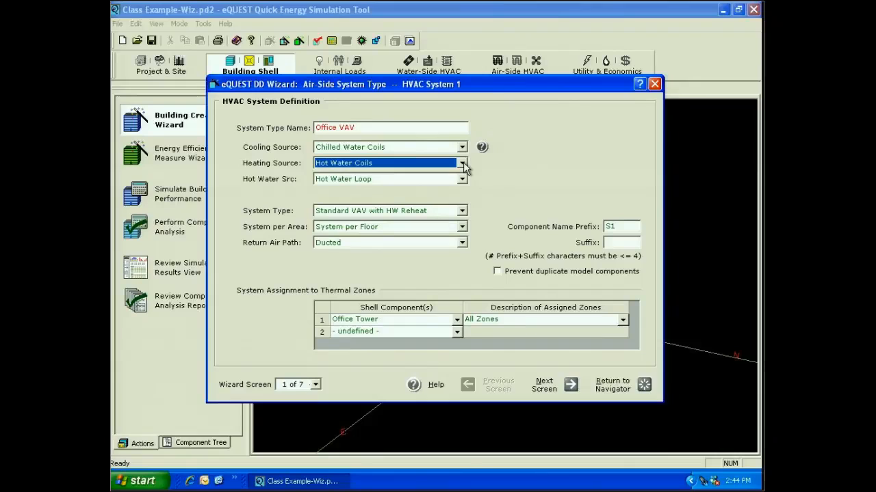
click(462, 179)
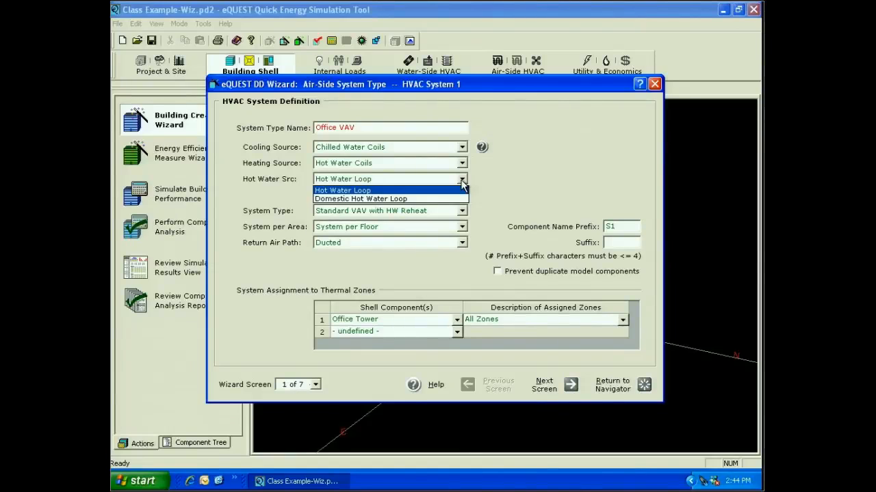
click(462, 184)
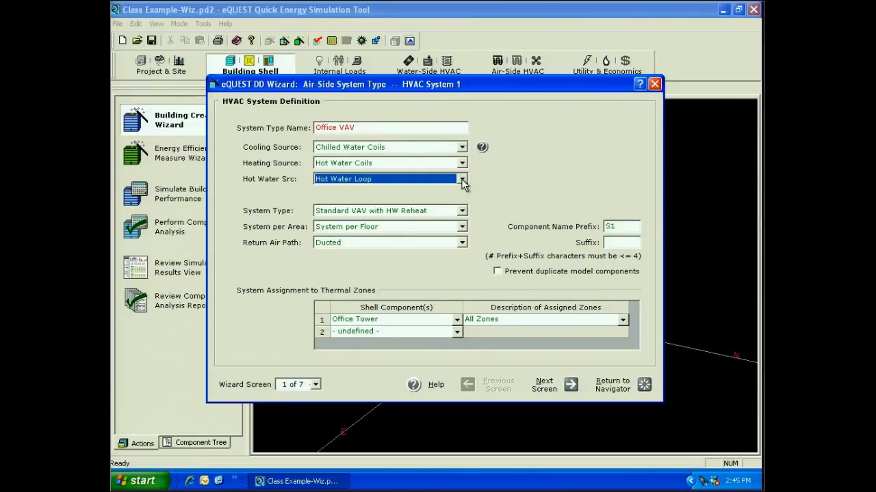
- Set the system type to Parallel Fan-Powered VAV with HW Reheat, one System per Shell, with a Plenum return air path
click(462, 211)
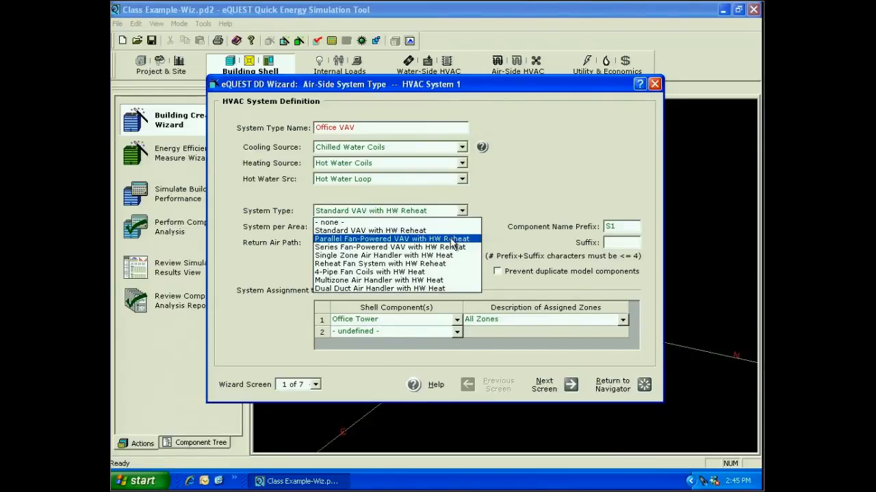
click(452, 239)
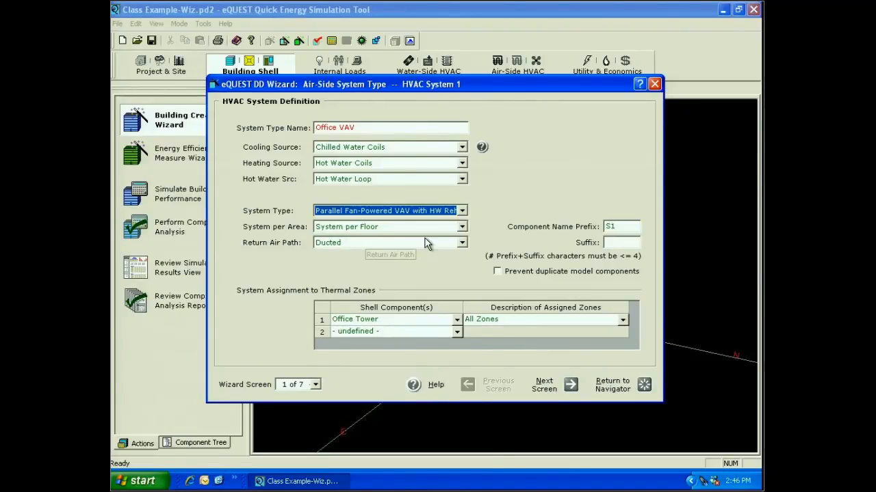
click(462, 227)
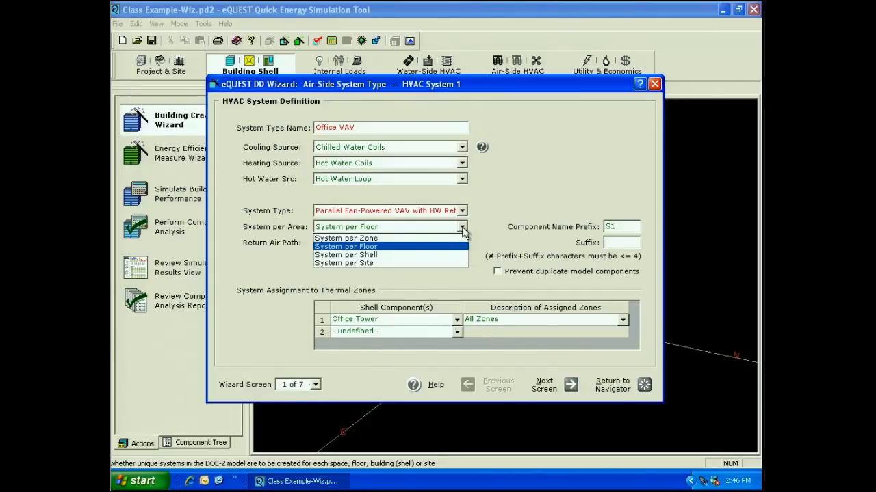
click(371, 255)
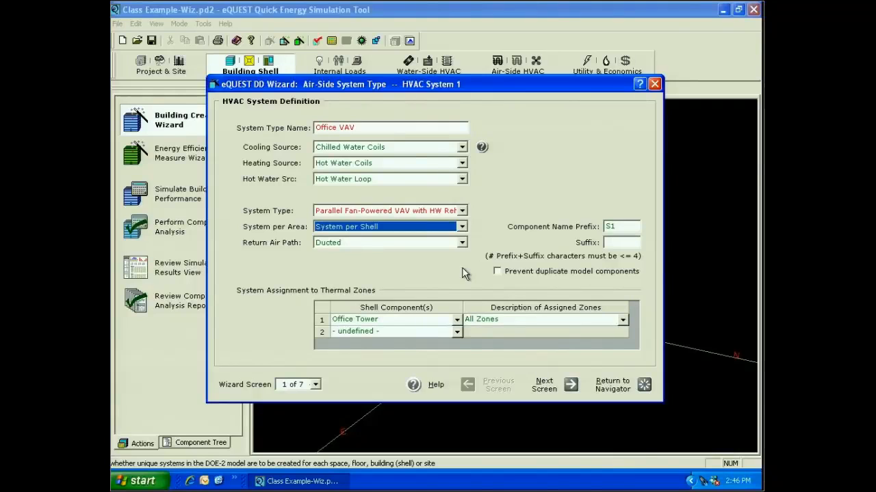
click(462, 243)
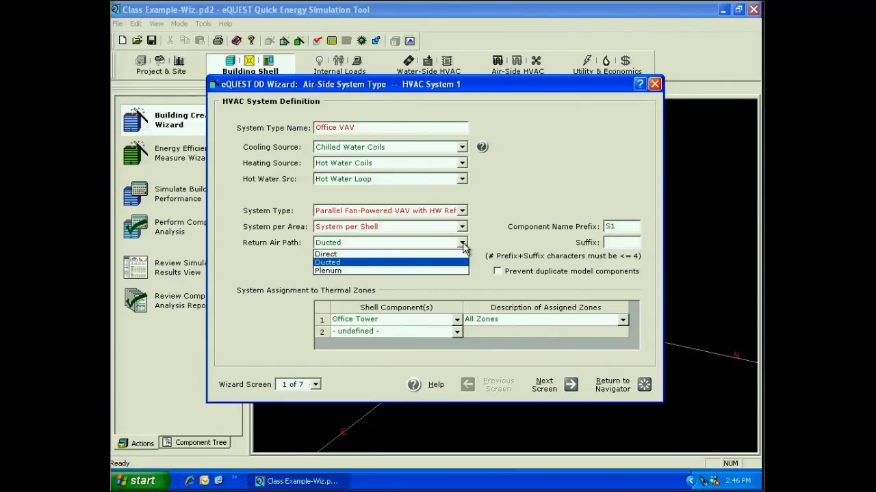
click(431, 272)
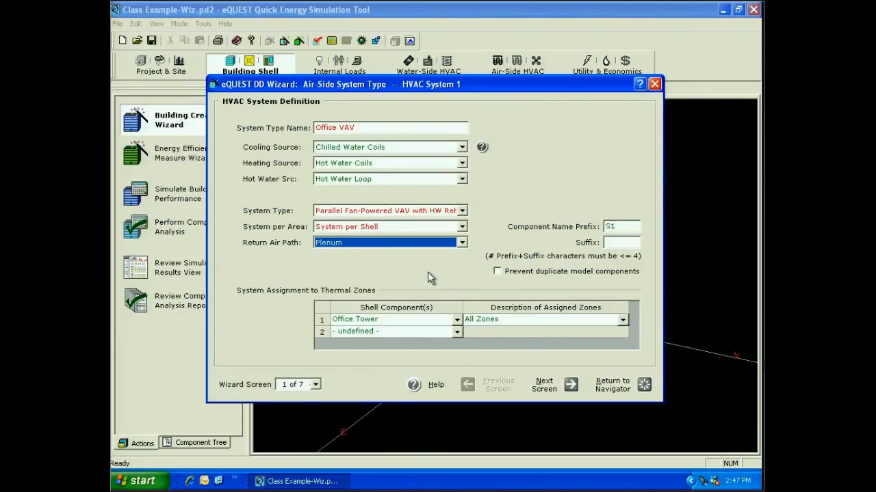
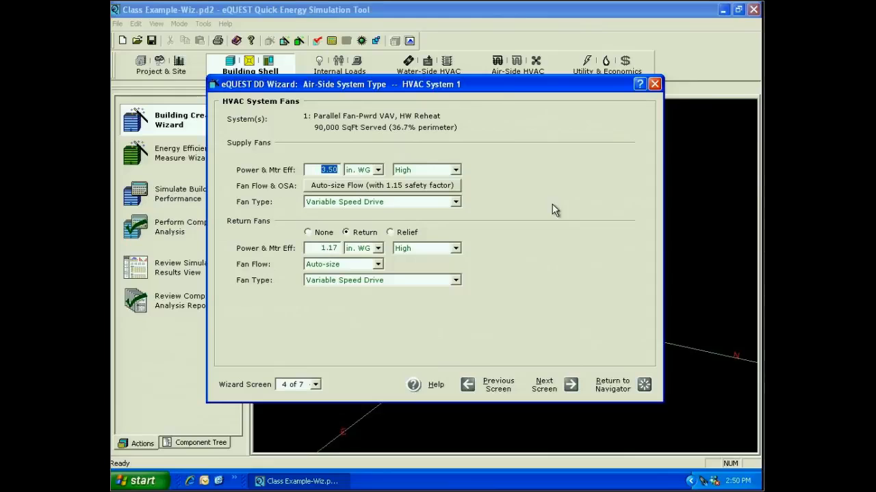
- Check the available supply fan power units on the HVAC System Fans screen, keeping in. WG
click(377, 171)
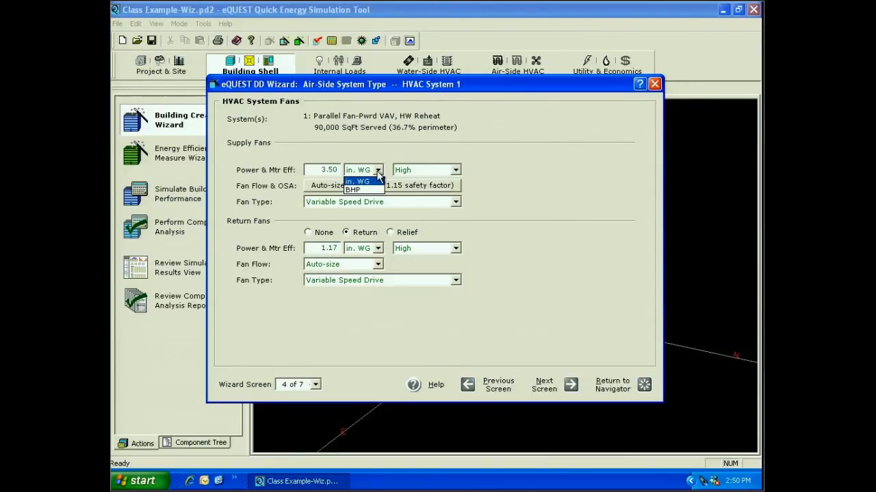
click(377, 172)
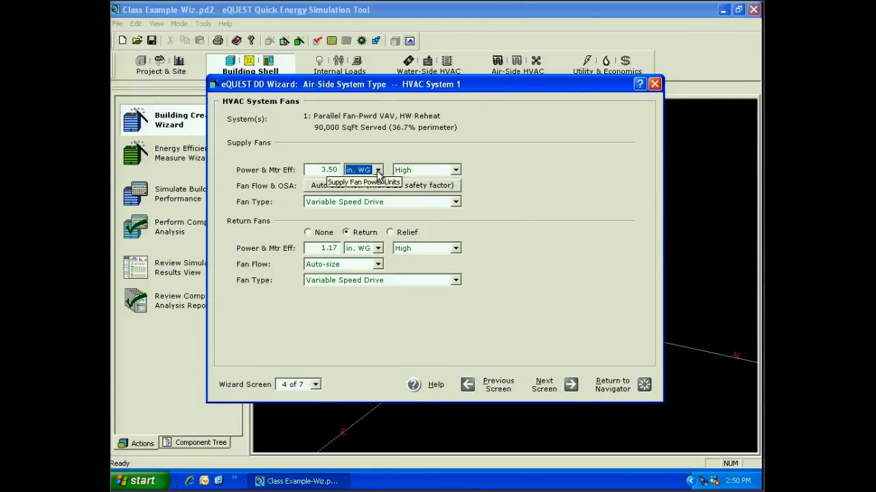
- Set the supply fan power to 5 in. WG with Premium motor efficiency
key(shift+Tab)
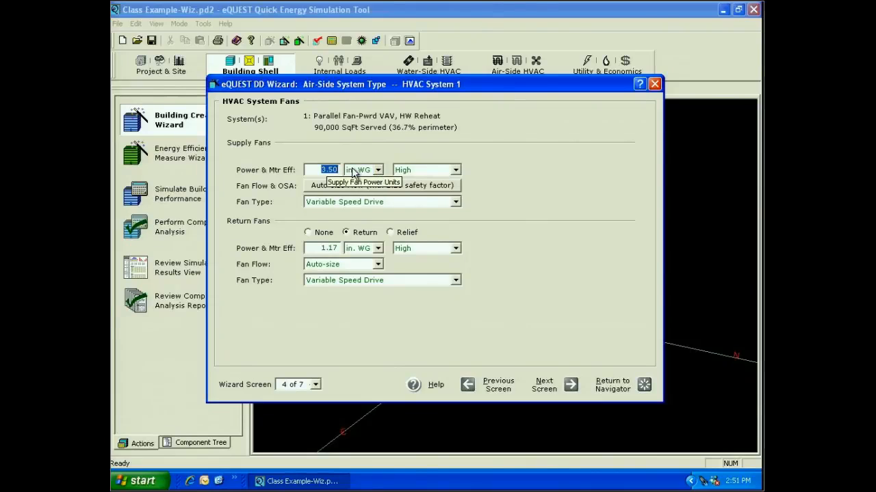
text(5)
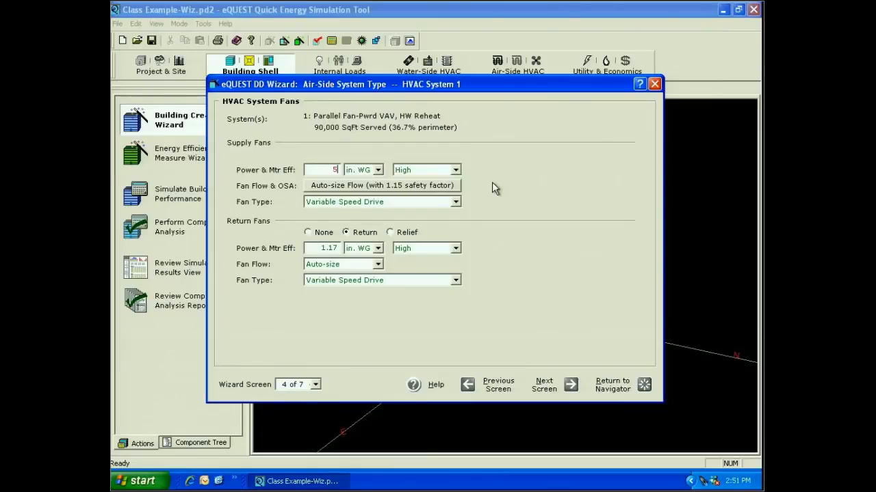
click(455, 171)
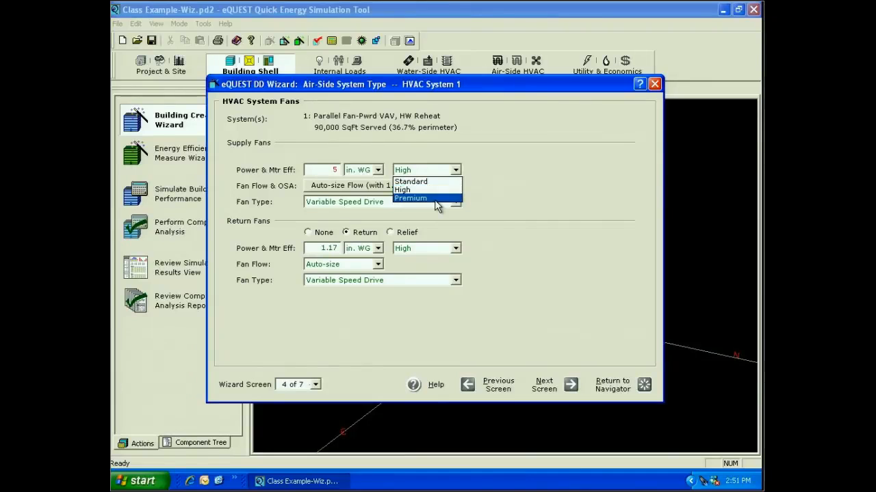
click(437, 199)
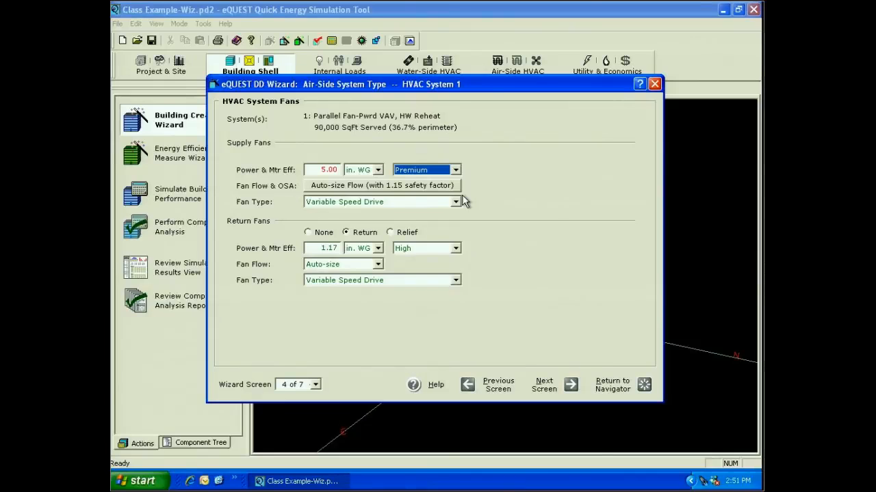
- Keep the supply fan flow on Auto-size and set its sizing ratio to 1
click(396, 189)
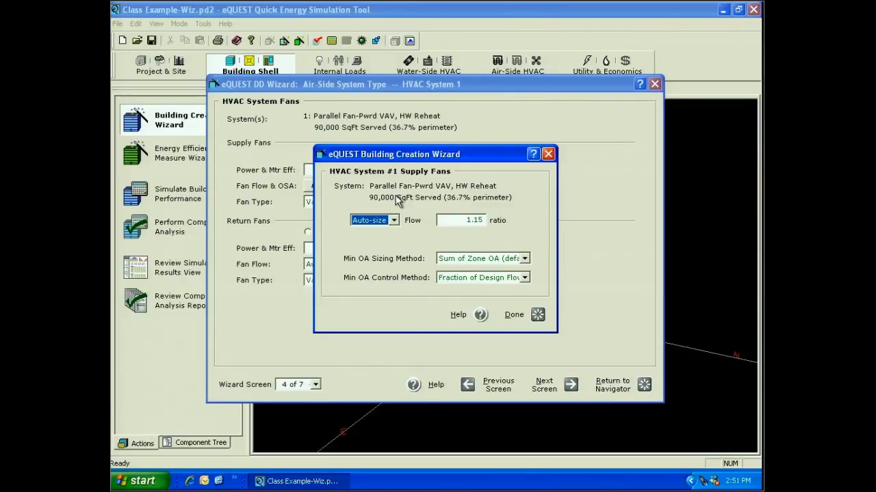
click(395, 220)
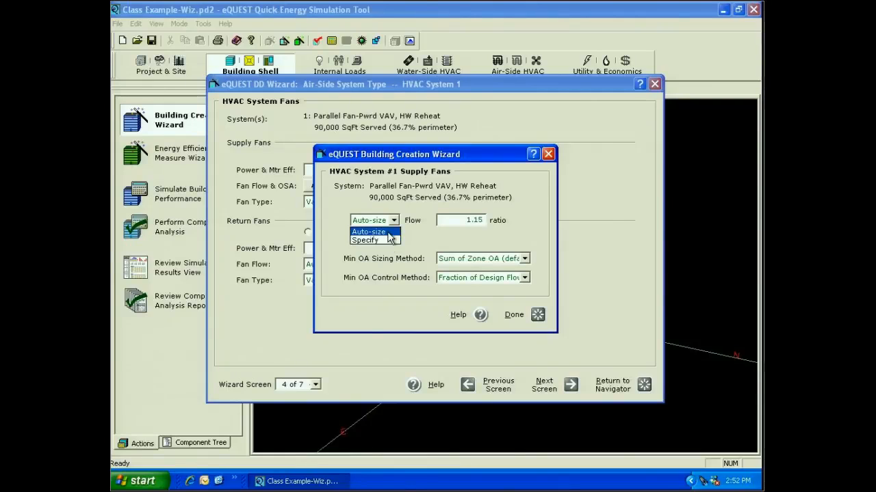
click(370, 231)
key(Tab)
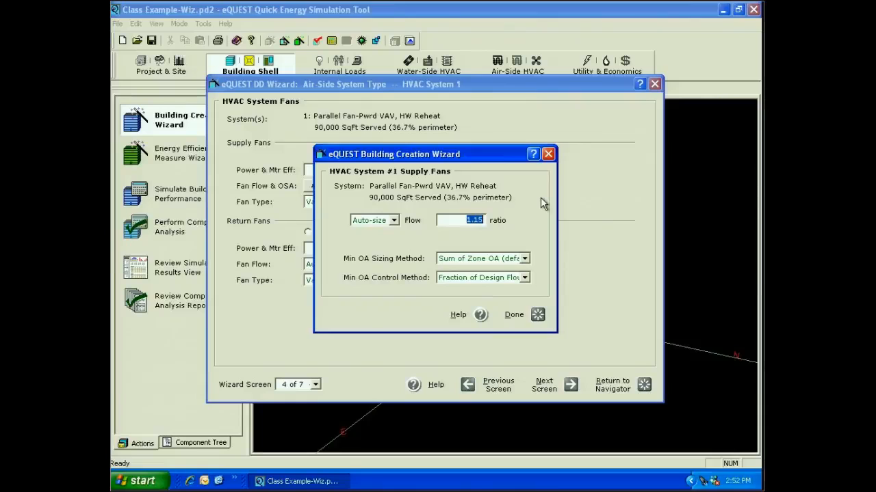
text(1)
- Size minimum outside air with Set by Critical Zone, keep Fraction of Design Flow control, and accept the supply fan settings
click(525, 259)
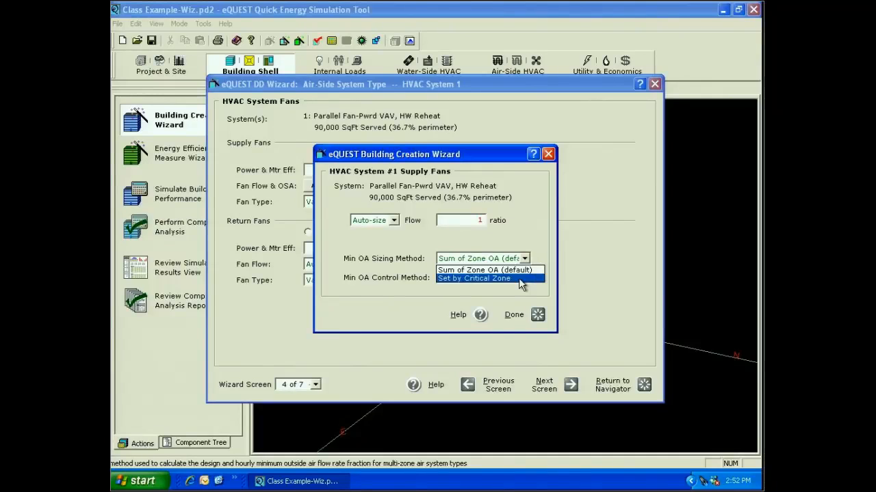
click(521, 279)
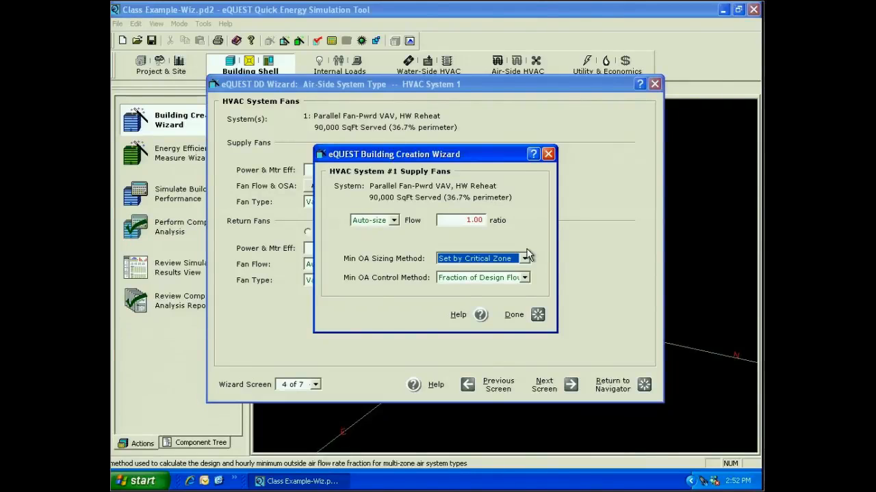
click(524, 277)
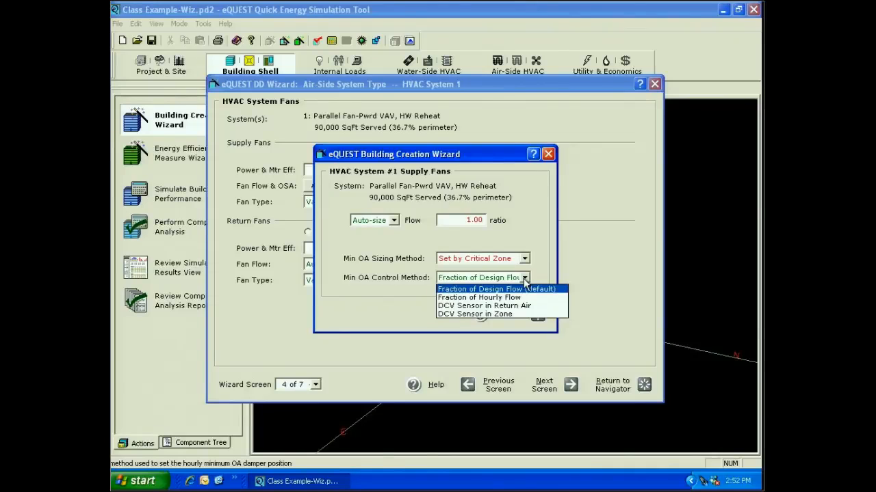
click(524, 280)
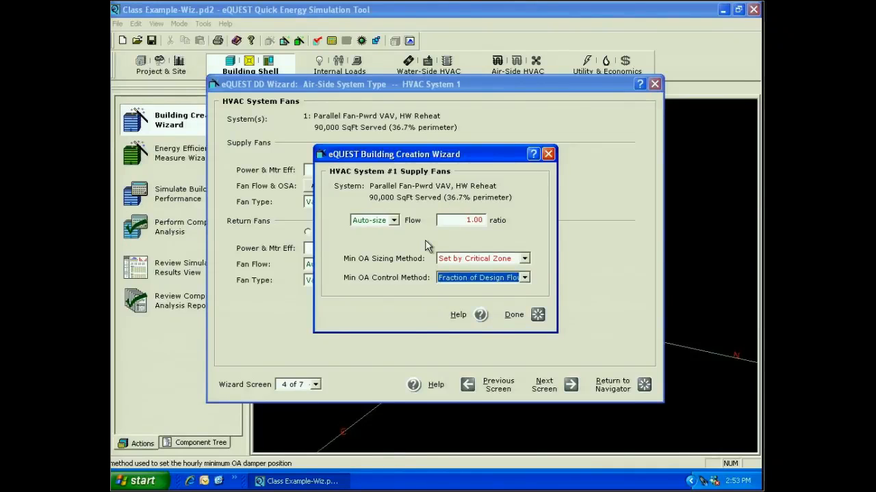
key(Return)
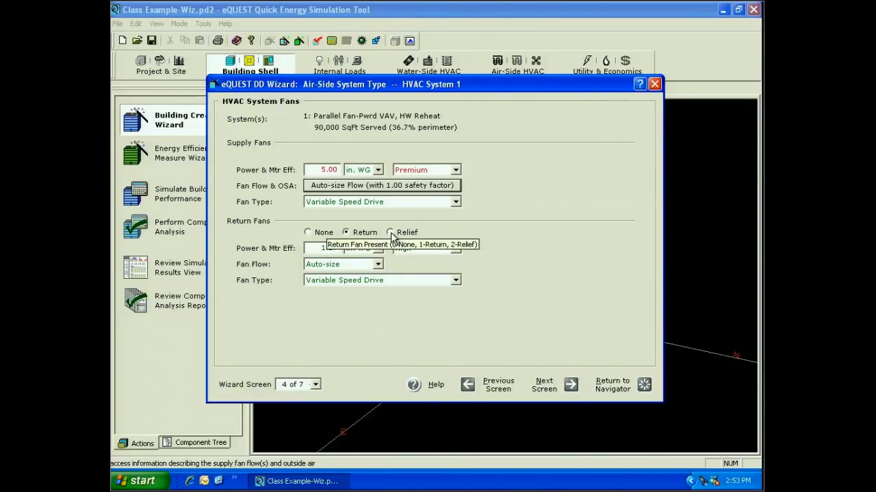
- Set the return fan power to 2 in. WG with Premium motor efficiency, keeping the Variable Speed Drive fan type
drag(320, 249, 345, 250)
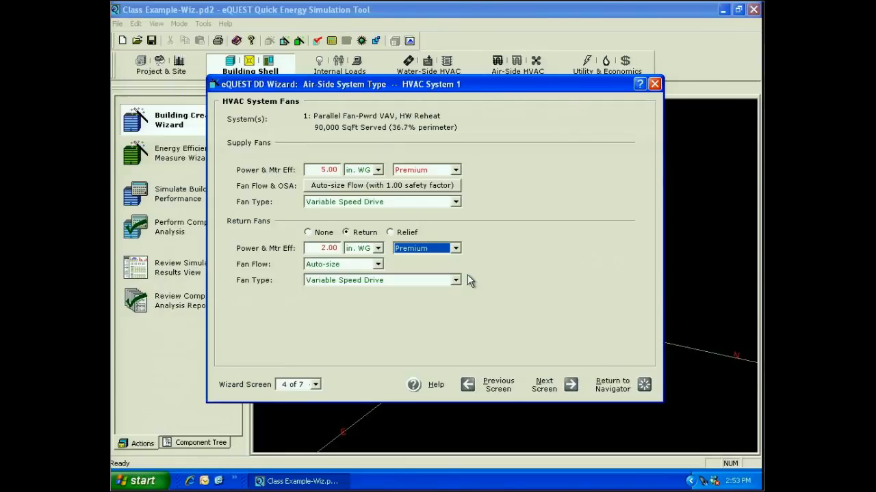
click(454, 281)
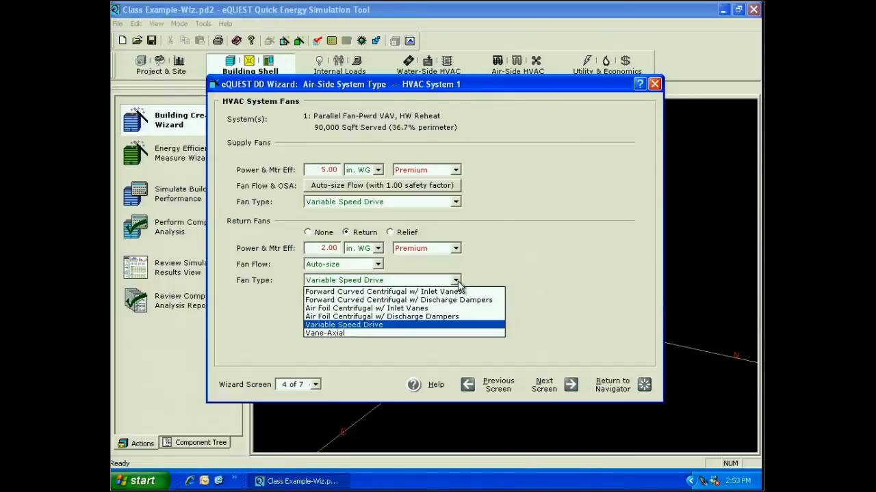
click(457, 281)
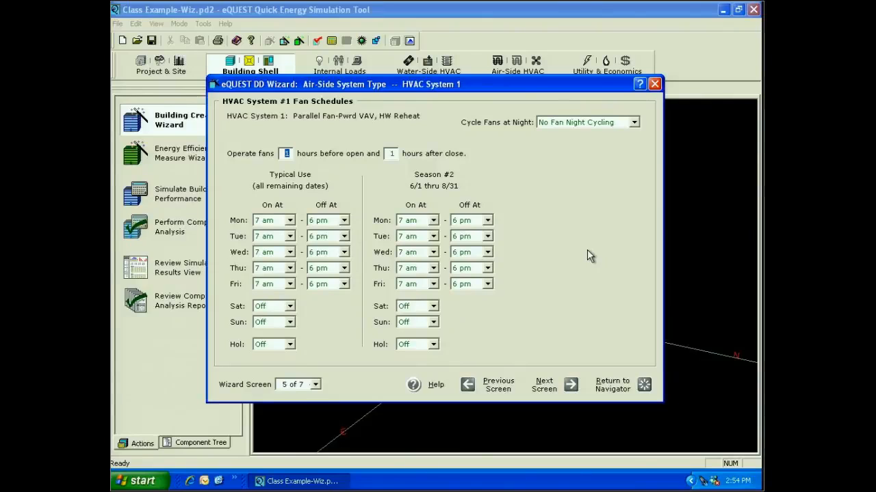
- Set night fan operation in the fan schedules to Cycle Fans (no OA at night + economizer), triggered by Any Zone
click(290, 220)
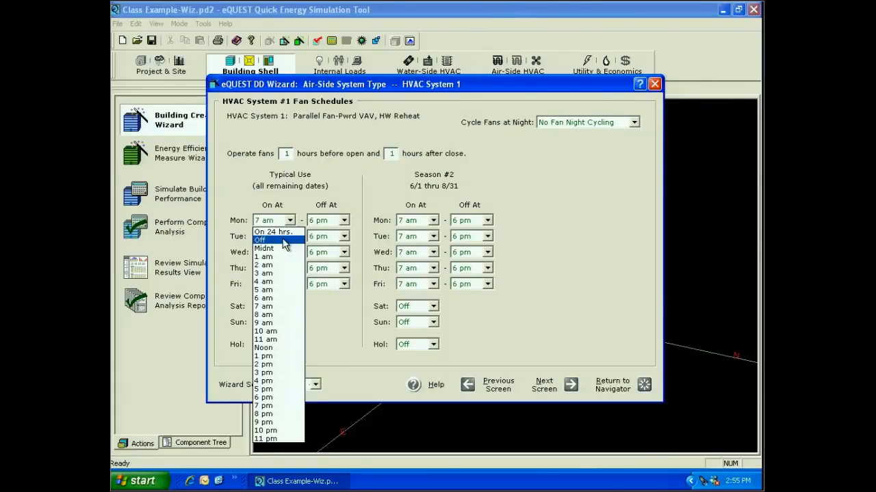
click(438, 179)
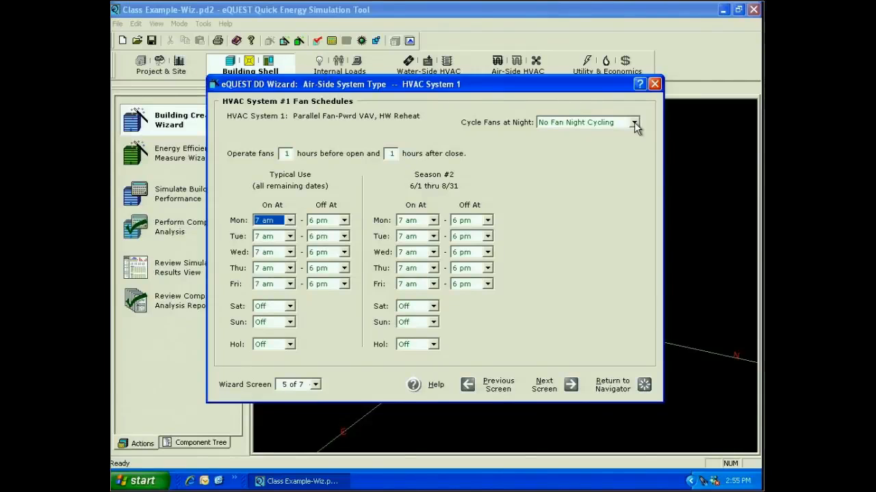
click(634, 123)
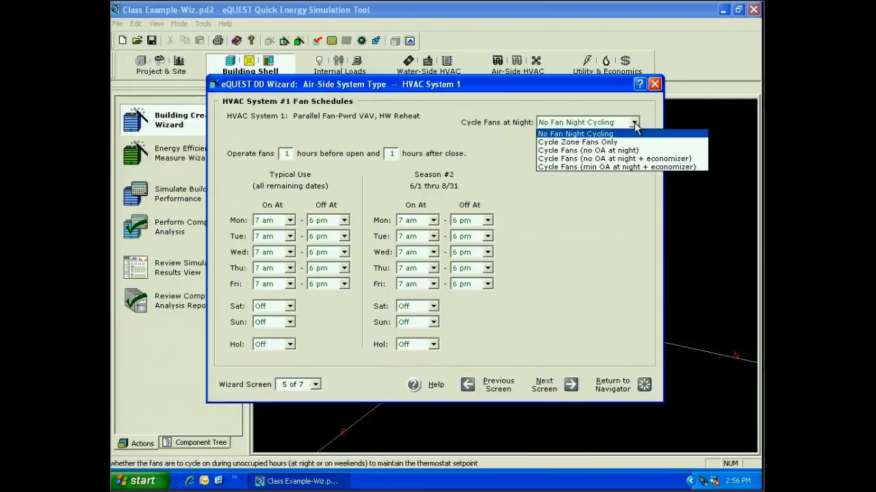
click(625, 160)
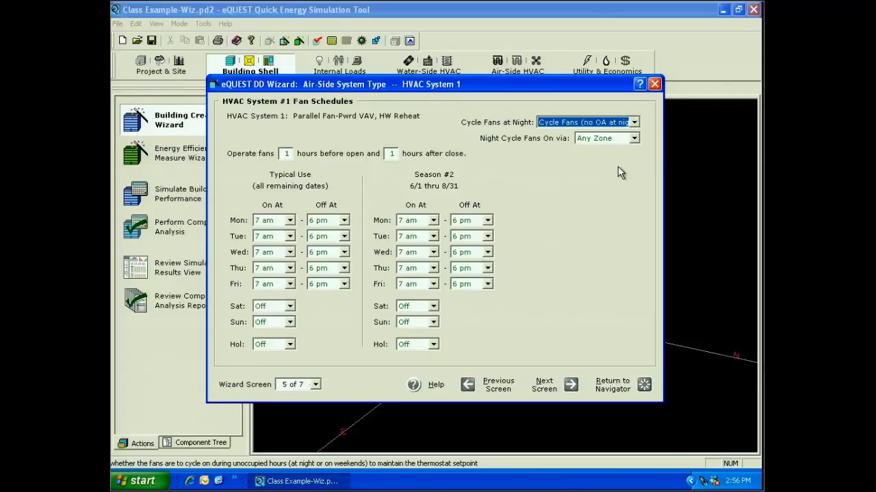
click(634, 138)
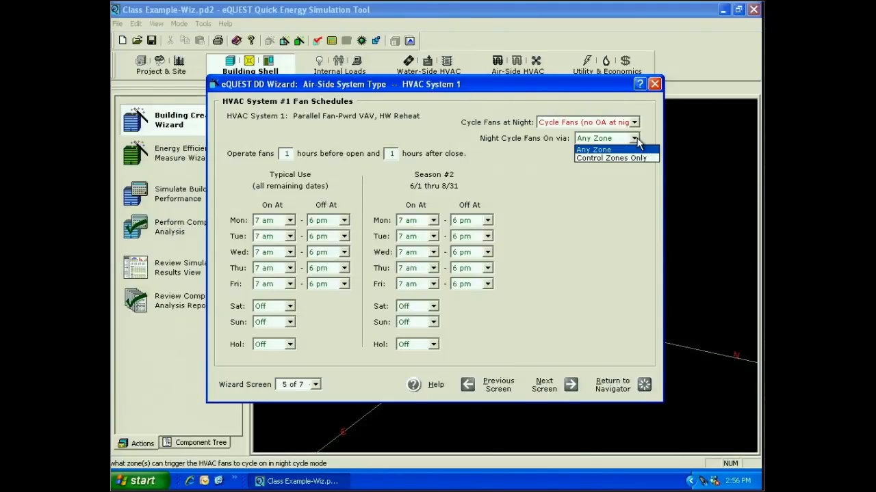
click(636, 136)
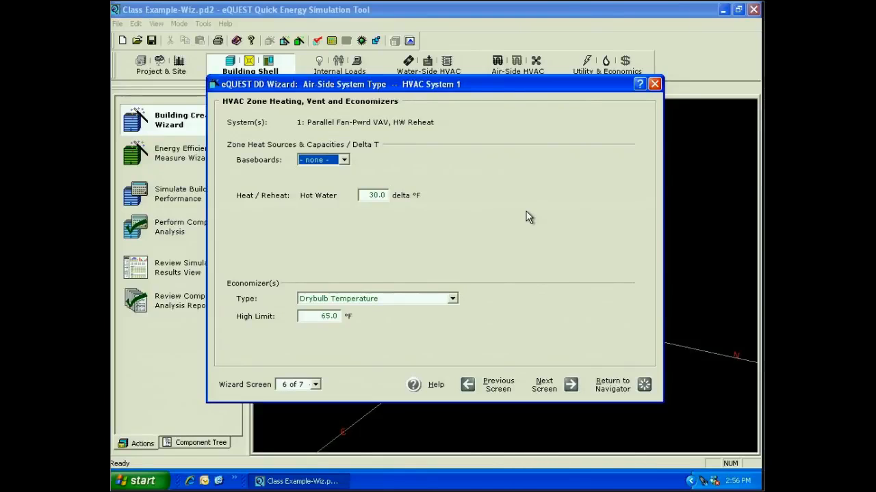
- Add Hot Water baseboards to the zone heat sources with a capacity of 0 kBtu
click(344, 160)
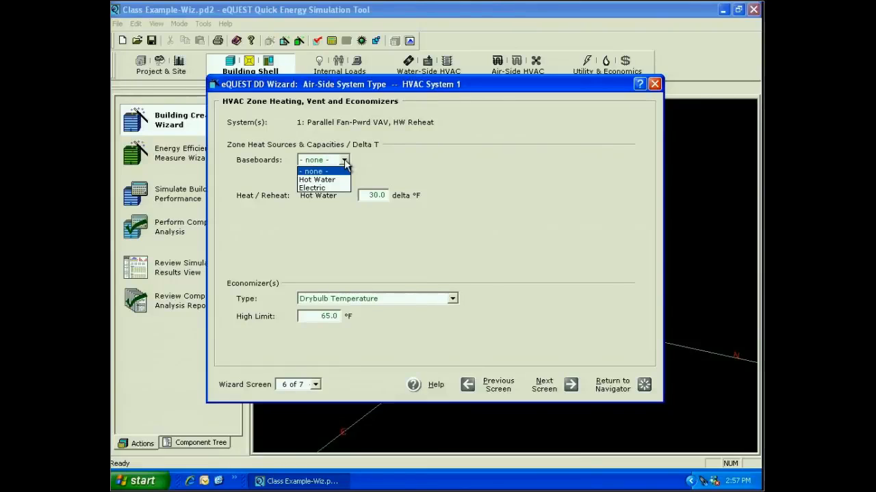
click(340, 180)
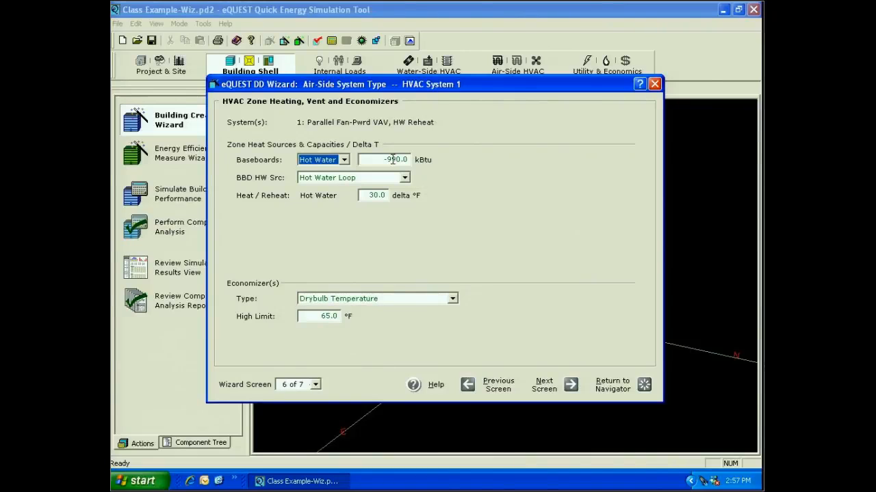
key(Tab)
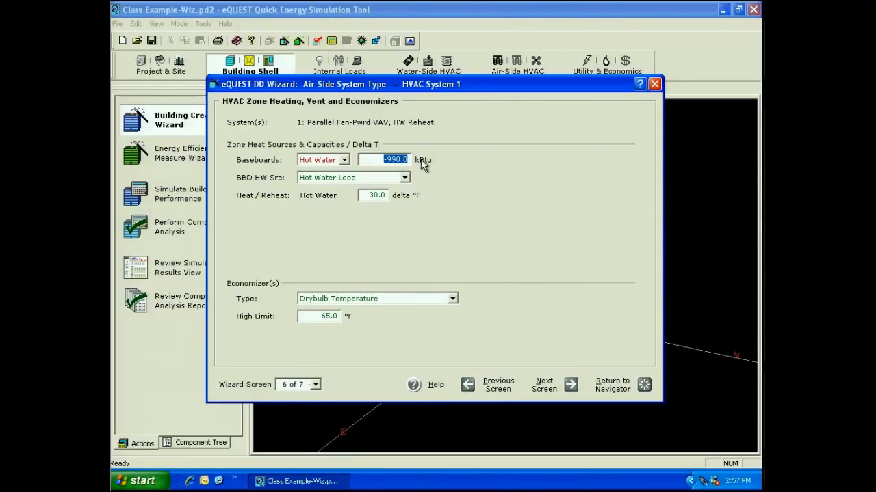
text(0)
- Set the economizer to Drybulb Temperature with a high limit of 70 °F
click(452, 298)
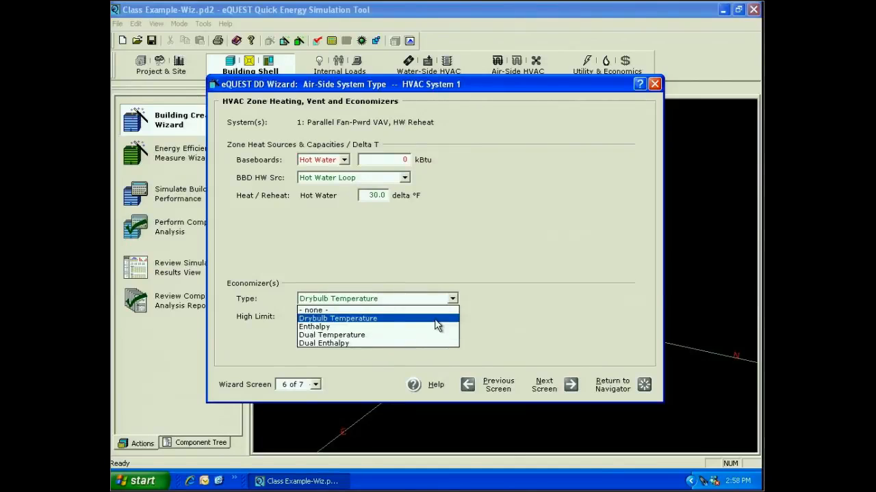
click(436, 319)
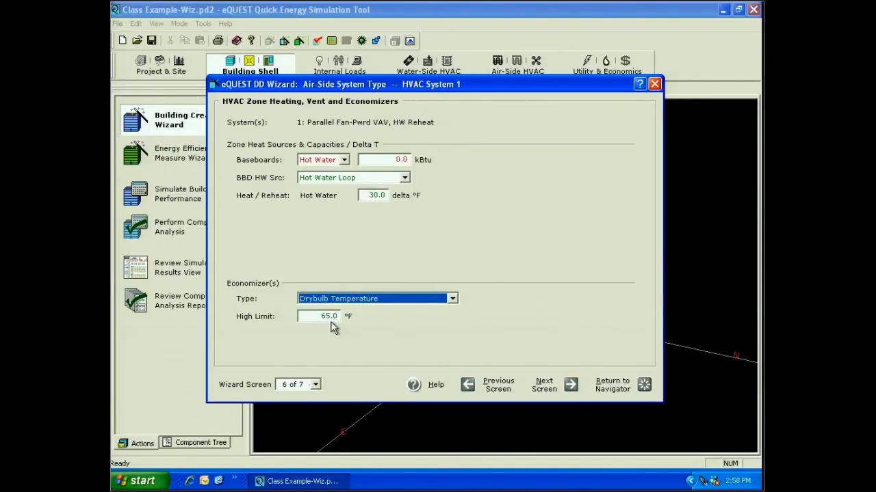
key(Tab)
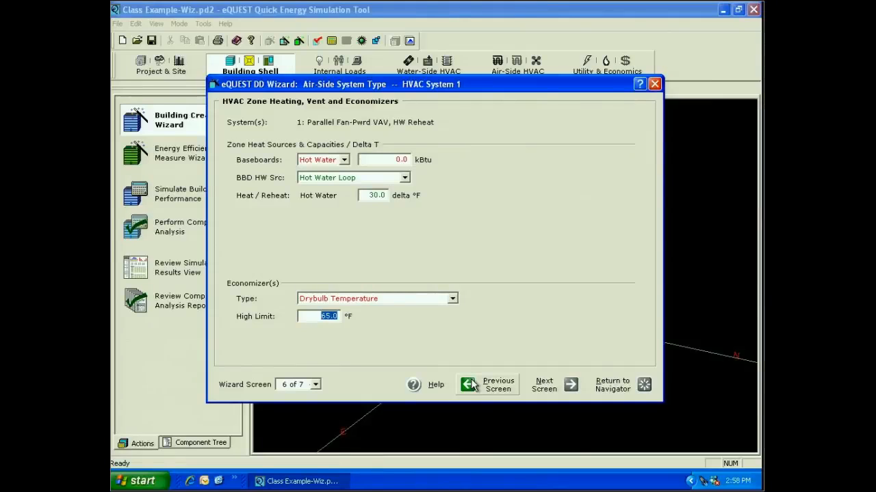
text(70)
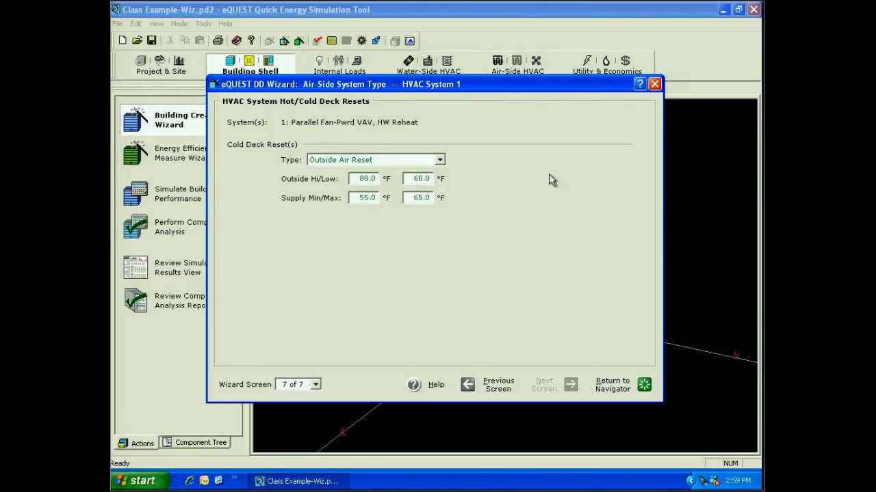
- Try the Constant type for the cold deck reset and return it to Outside Air Reset
click(440, 160)
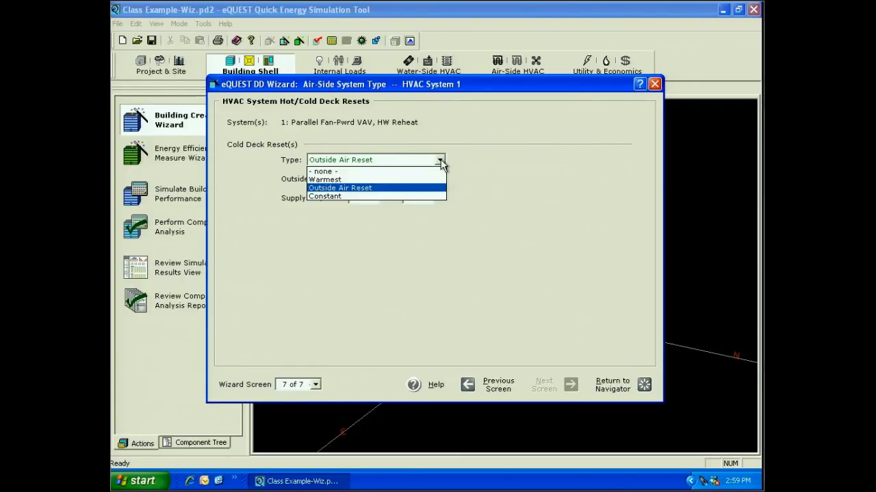
click(440, 162)
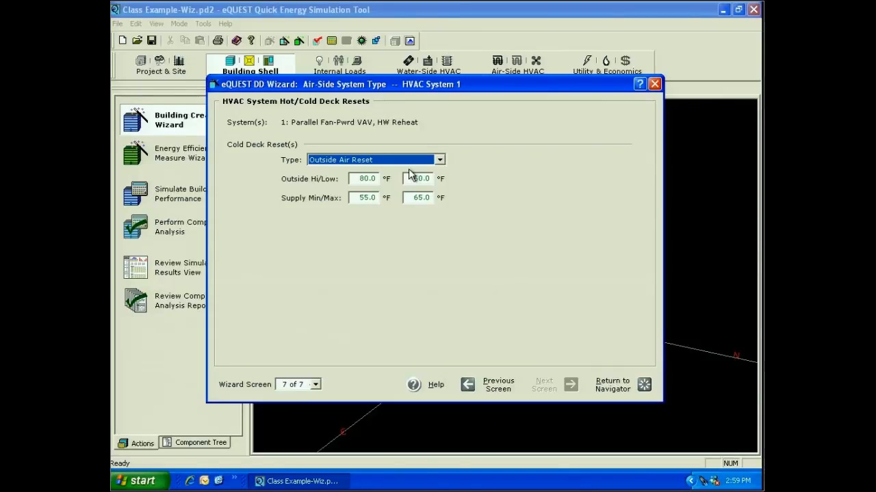
click(440, 161)
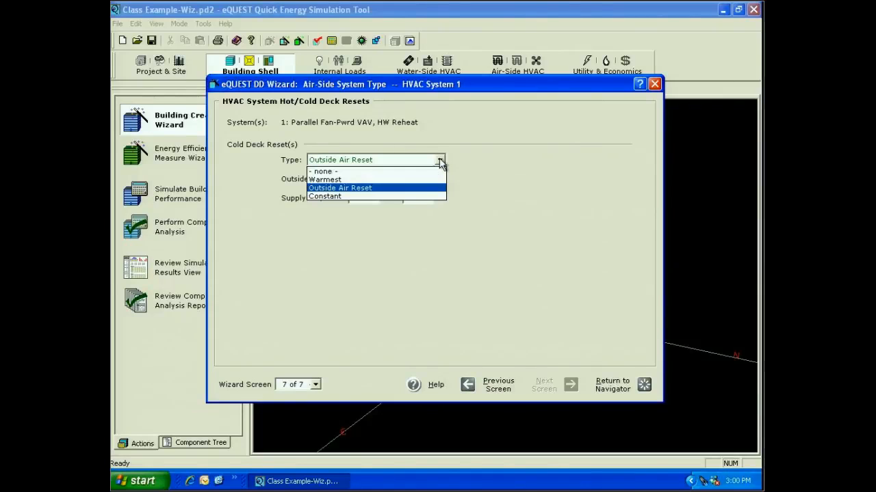
click(425, 196)
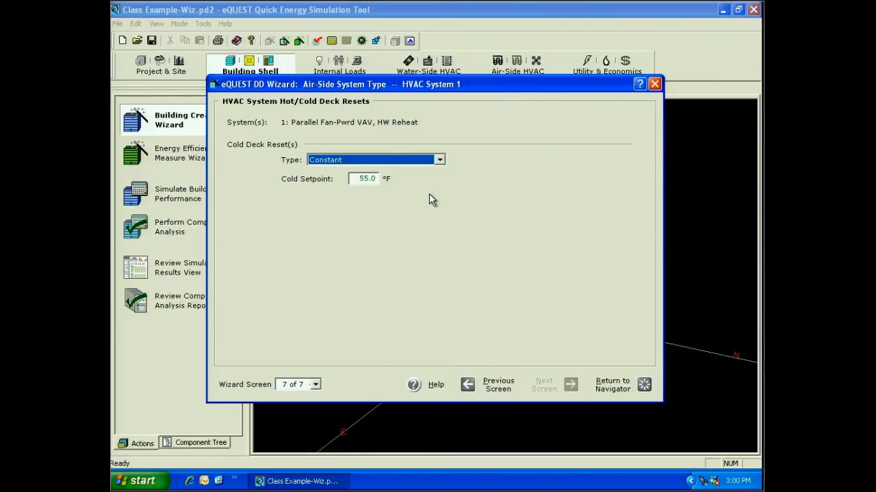
key(Down)
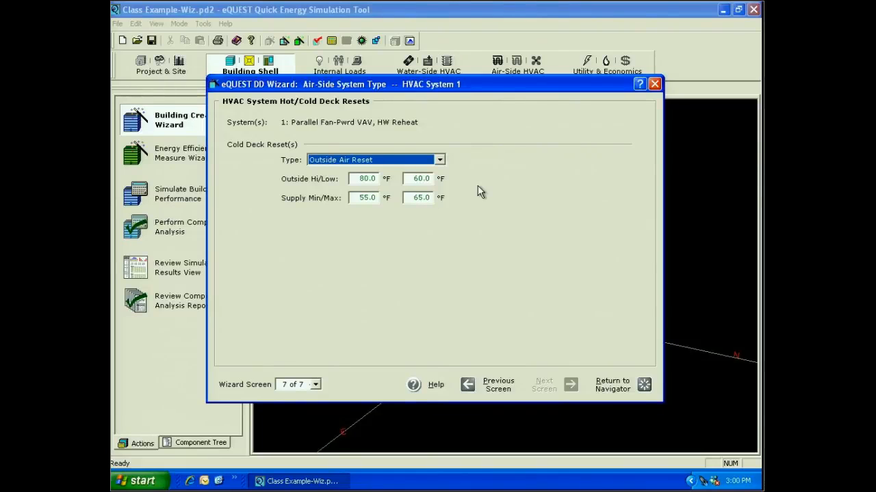
key(Tab)
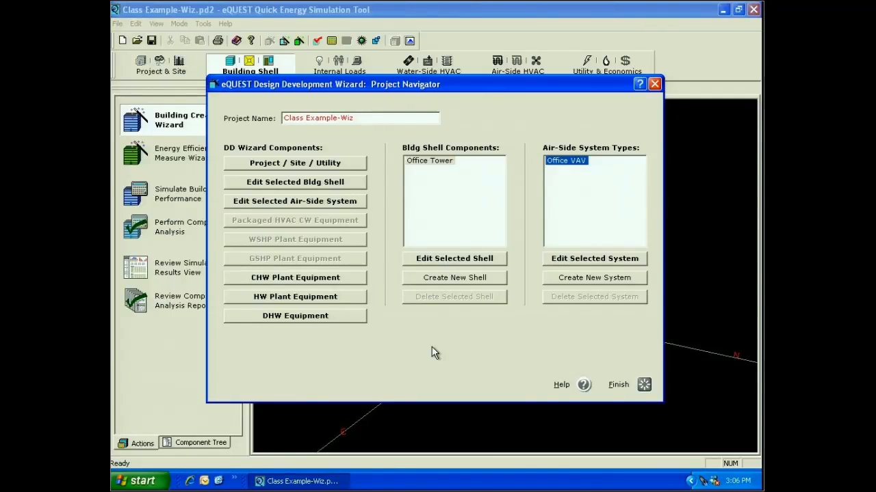
- Create a new air-side HVAC system named Basement Heaters without copying data from an existing system
click(589, 278)
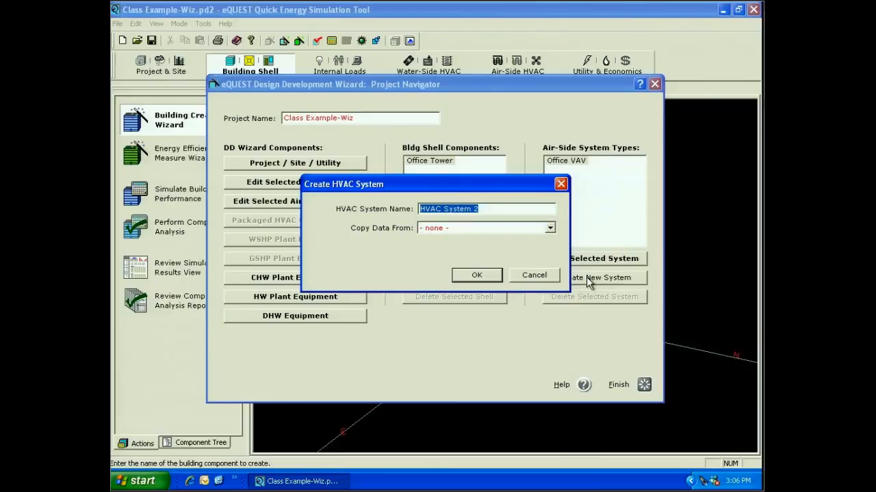
text(Basement Heaters)
click(549, 228)
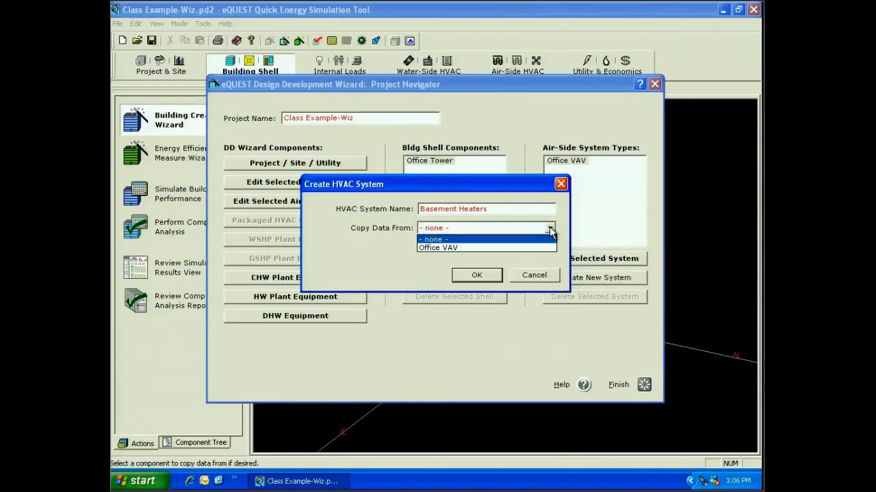
click(402, 274)
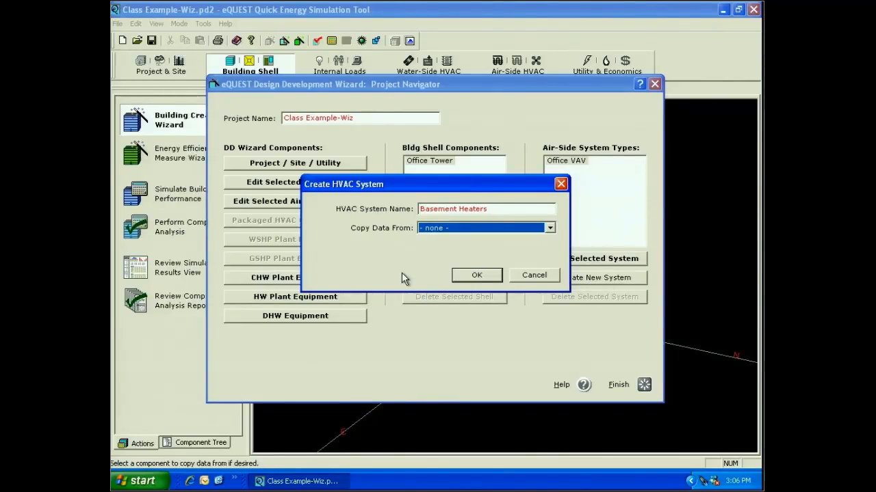
click(477, 275)
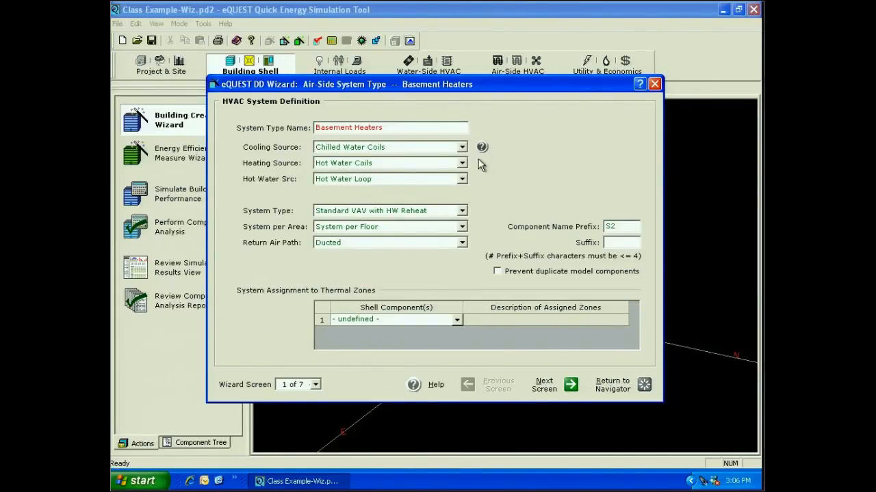
- Set the Basement Heaters cooling source to No Cooling and the heating source to Hot Water Coils
click(462, 147)
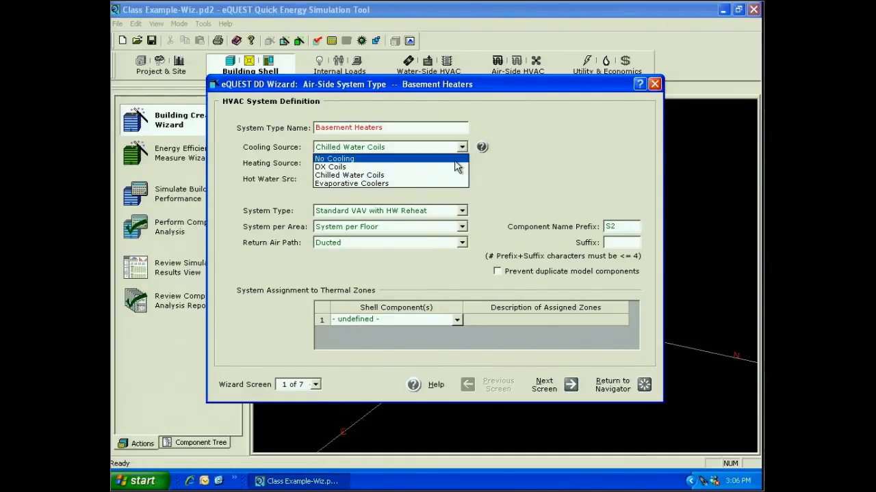
click(454, 161)
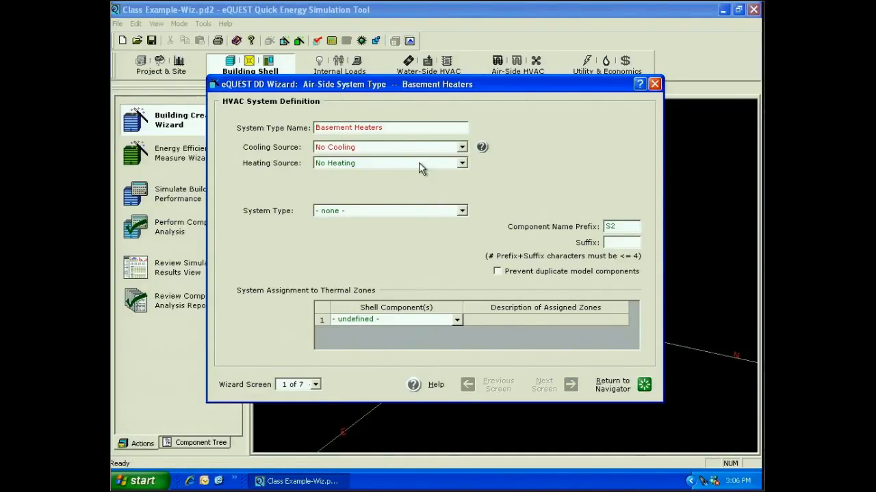
click(462, 164)
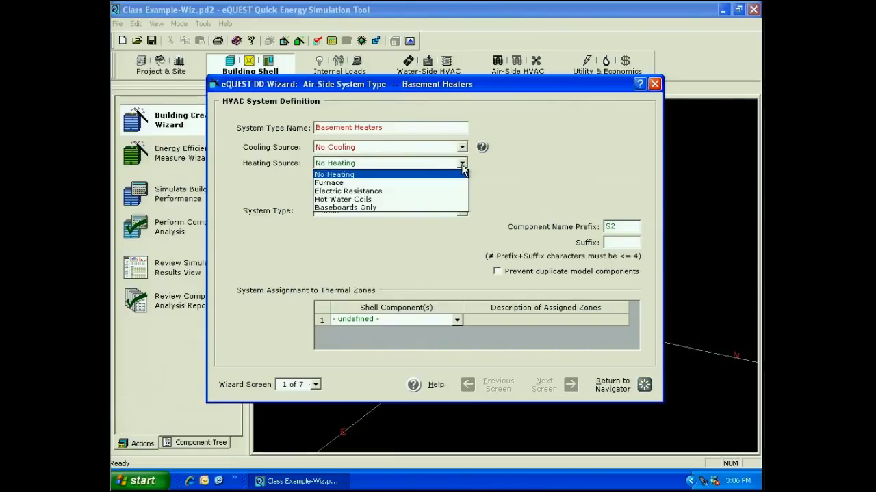
click(448, 200)
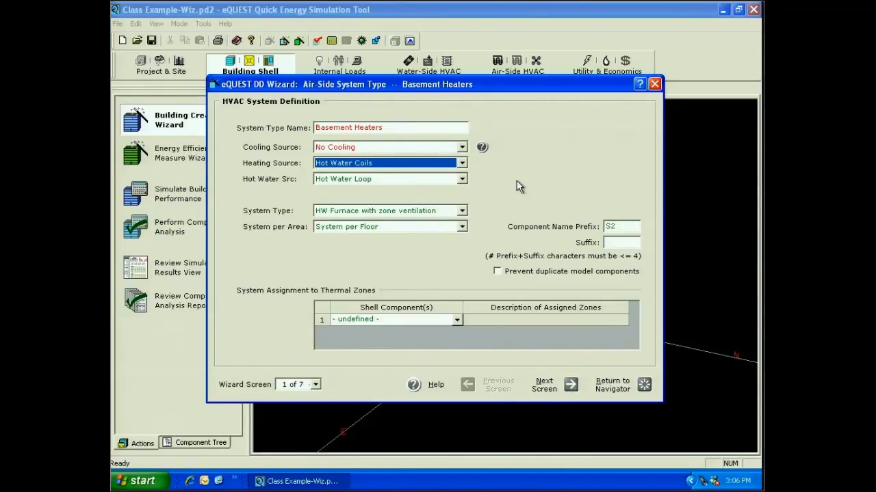
- Set the system type to HW Furnace with NO zone ventilation and assign it as System per Zone
click(461, 210)
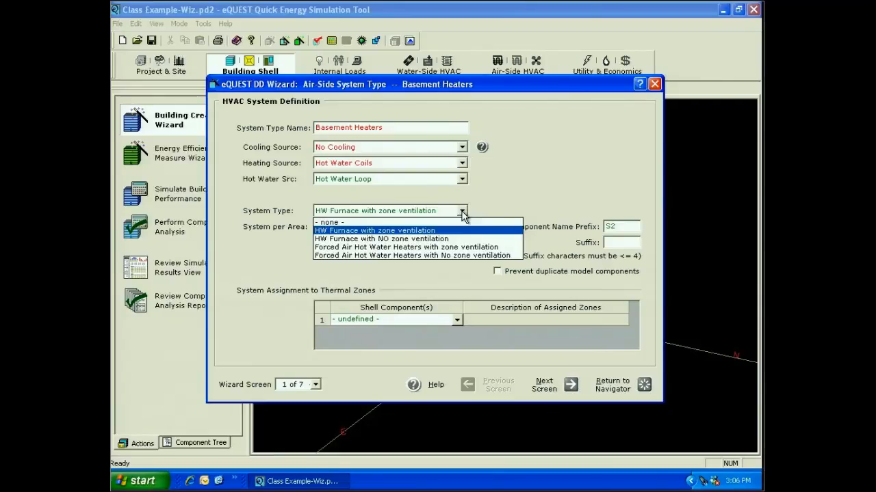
click(395, 240)
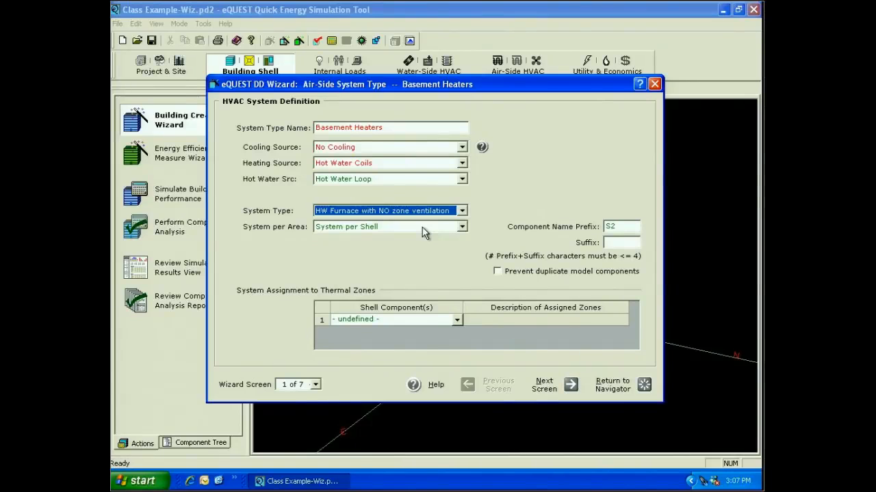
click(422, 227)
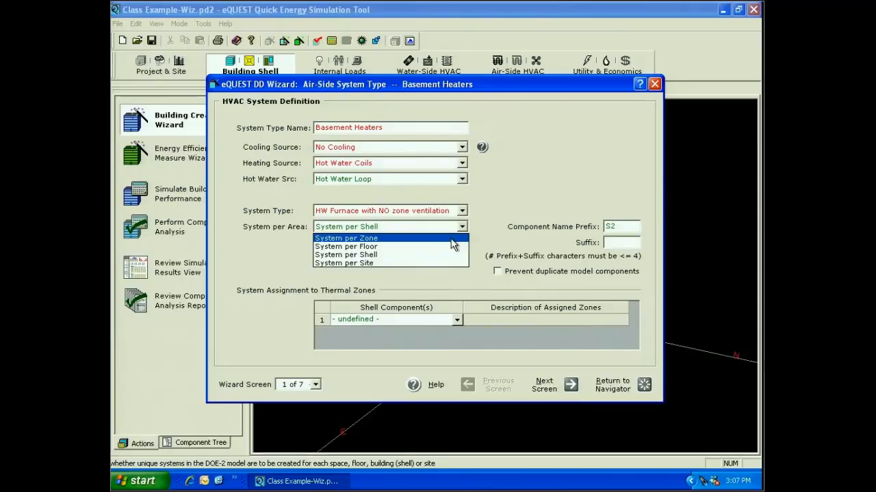
click(451, 238)
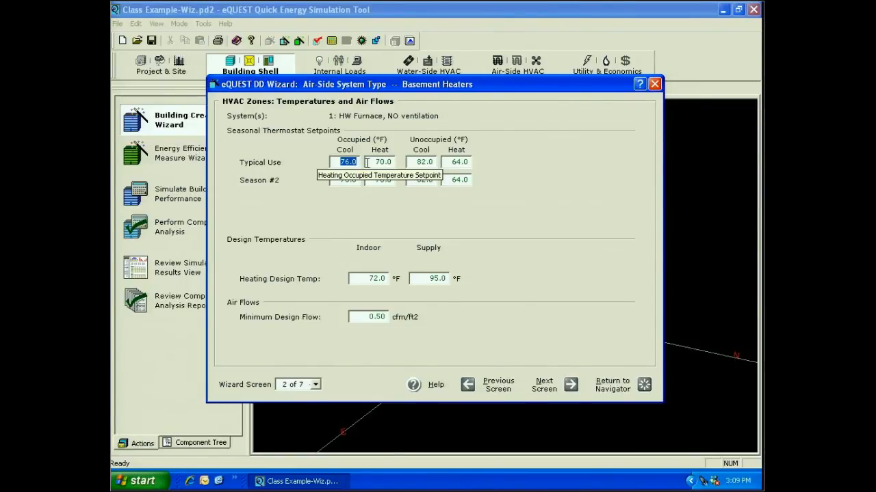
- Set the occupied heating setpoint for Typical Use to 65 °F in the seasonal thermostat setpoints
key(Tab)
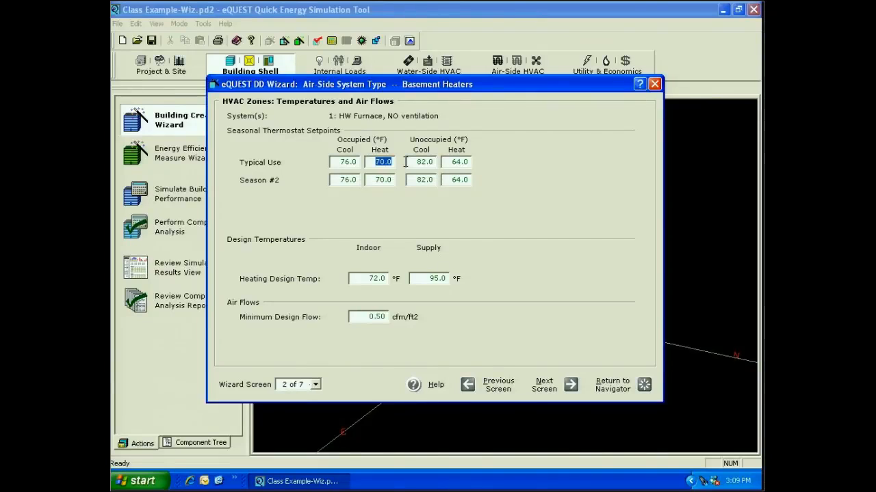
text(65)
click(392, 183)
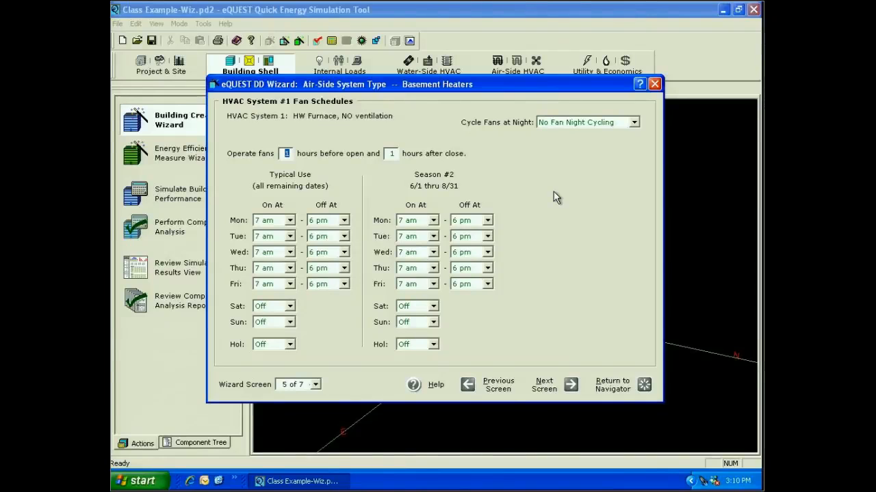
- Set the Typical Use fan schedule to Off for Monday through Friday
click(290, 220)
click(276, 237)
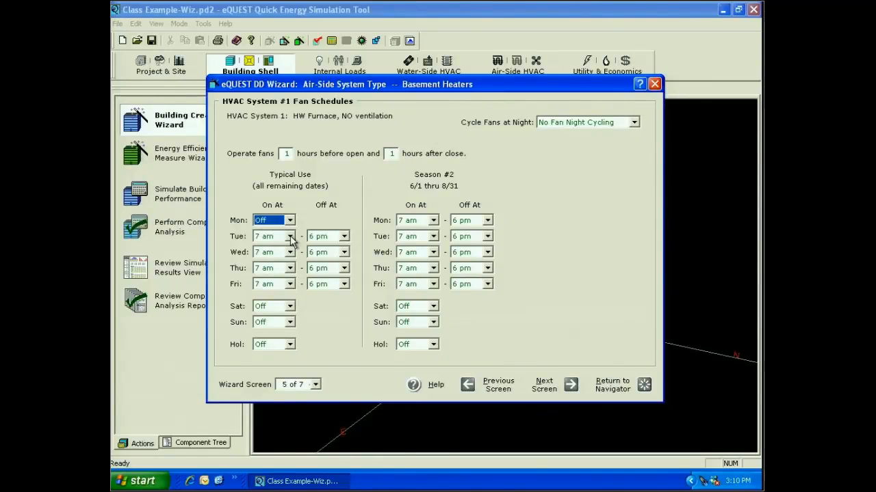
click(290, 236)
click(291, 252)
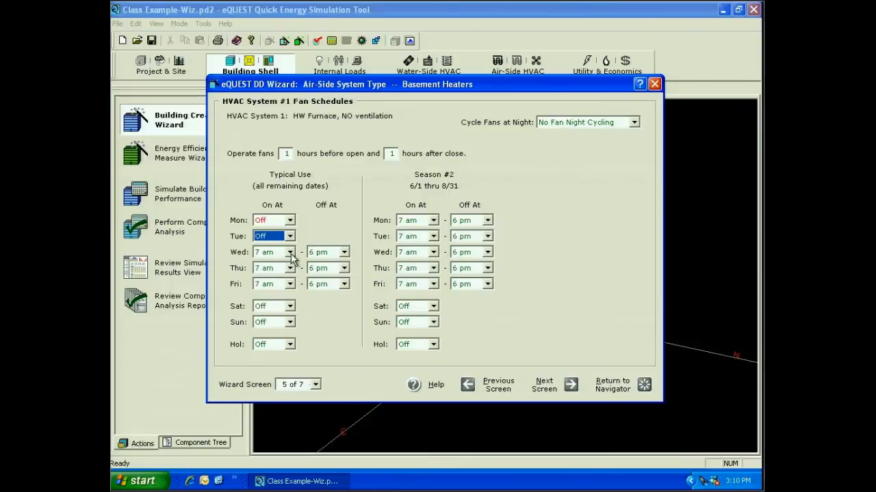
click(290, 253)
click(291, 274)
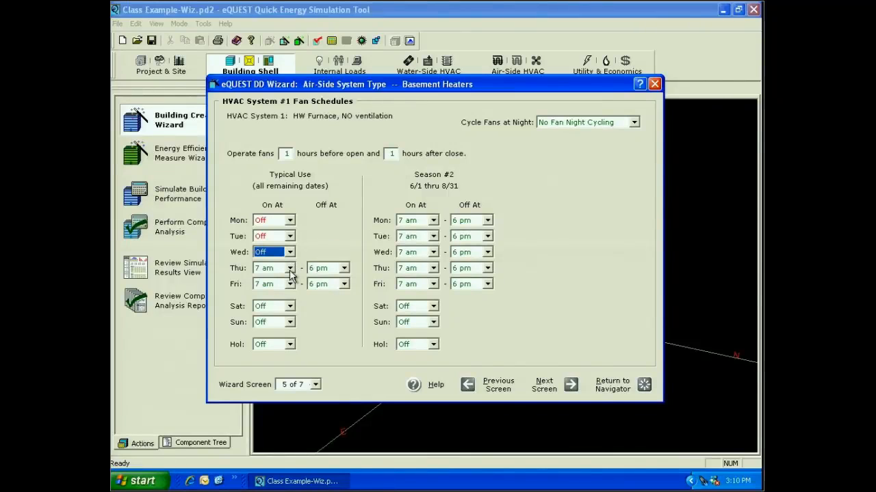
click(290, 268)
click(289, 284)
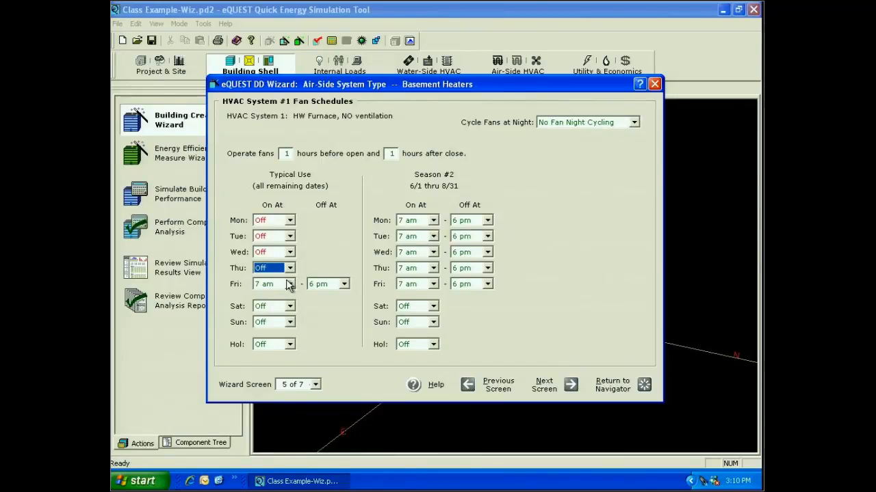
click(290, 284)
click(289, 299)
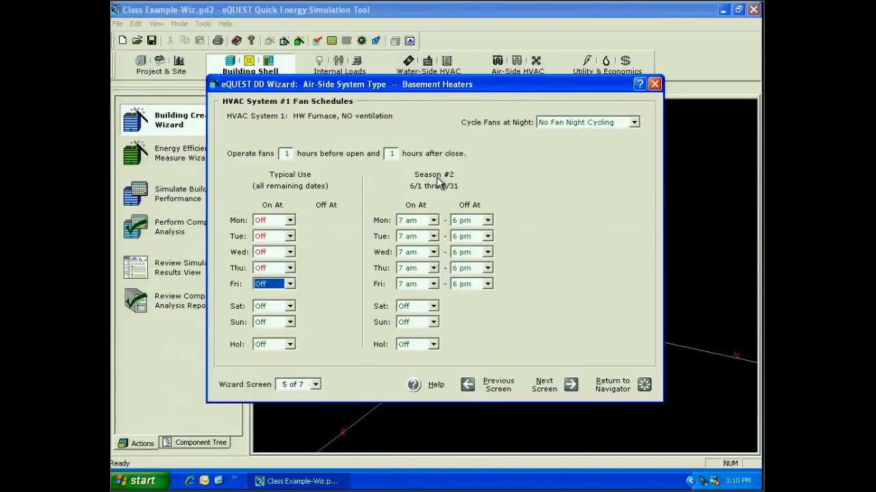
- Set night fan operation to Cycle Fans (no OA at night) and turn the Season #2 fans Off for Monday through Friday
click(634, 123)
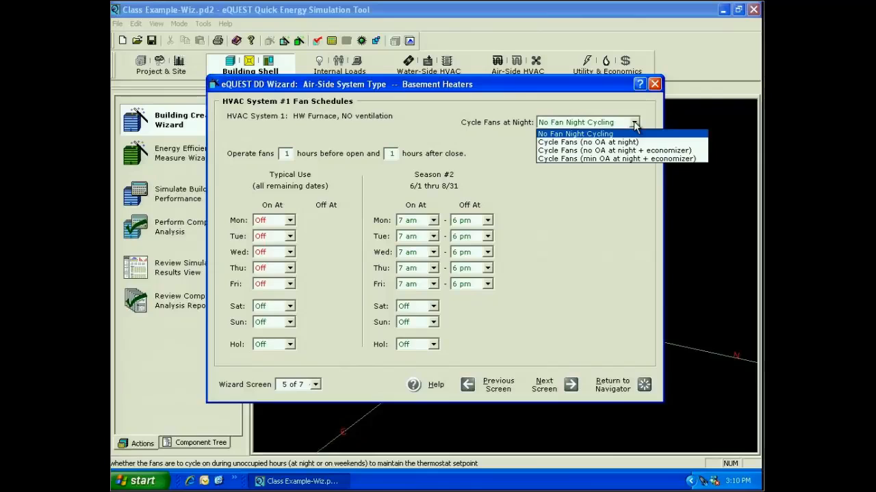
click(594, 144)
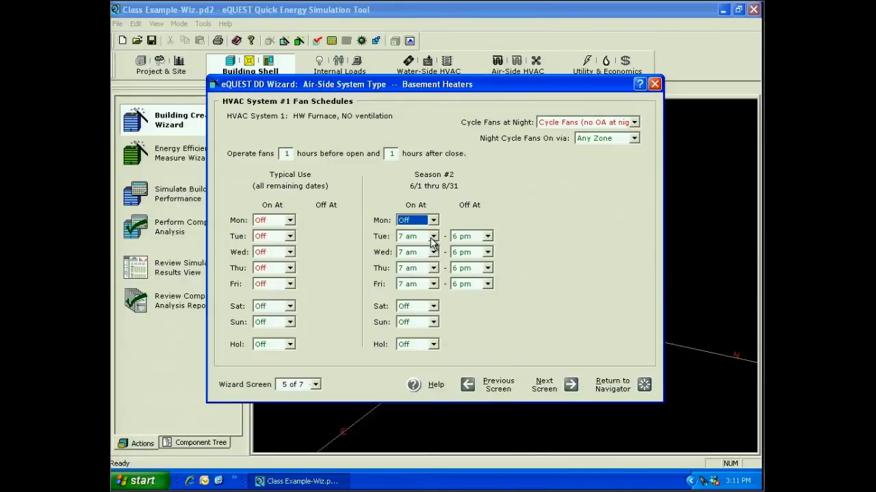
click(433, 252)
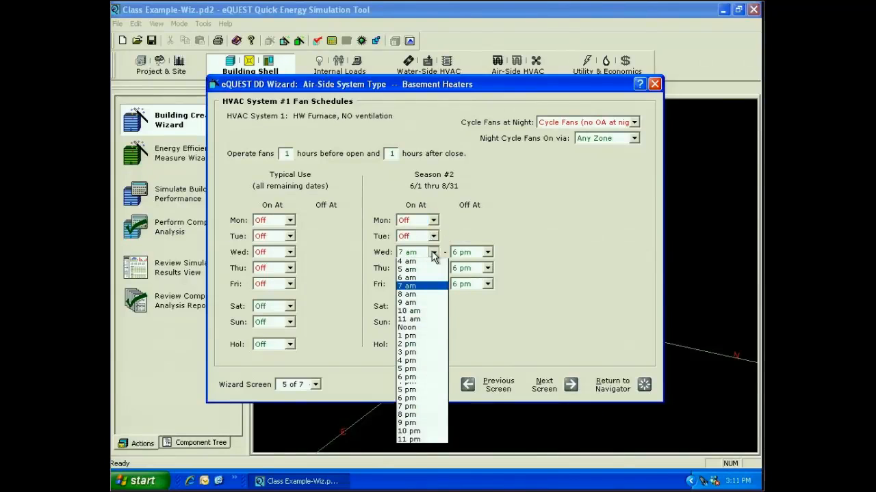
click(433, 262)
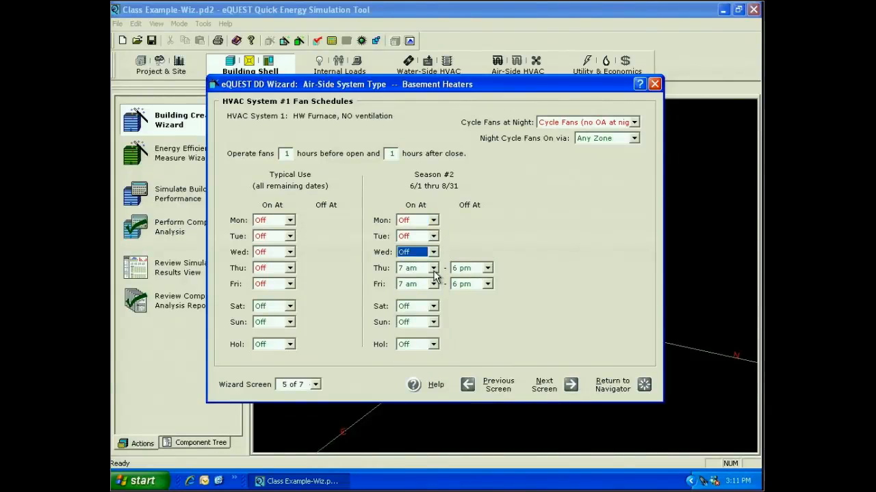
click(433, 268)
click(435, 278)
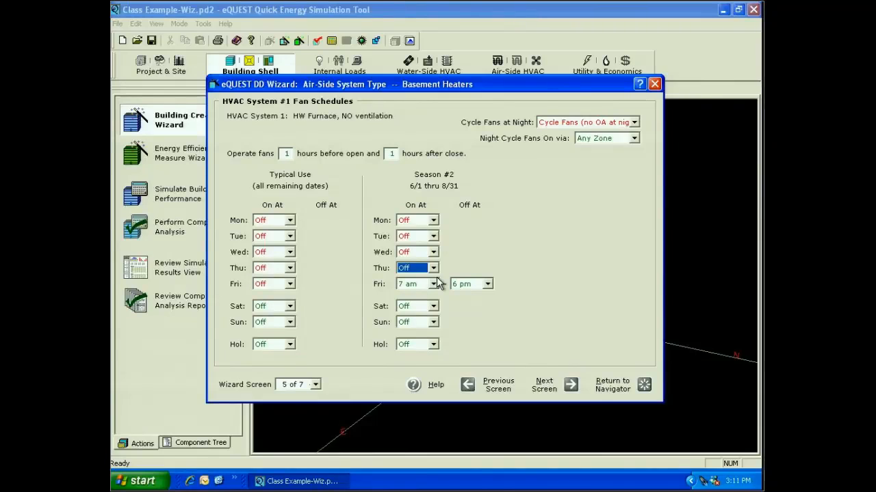
click(433, 284)
click(435, 293)
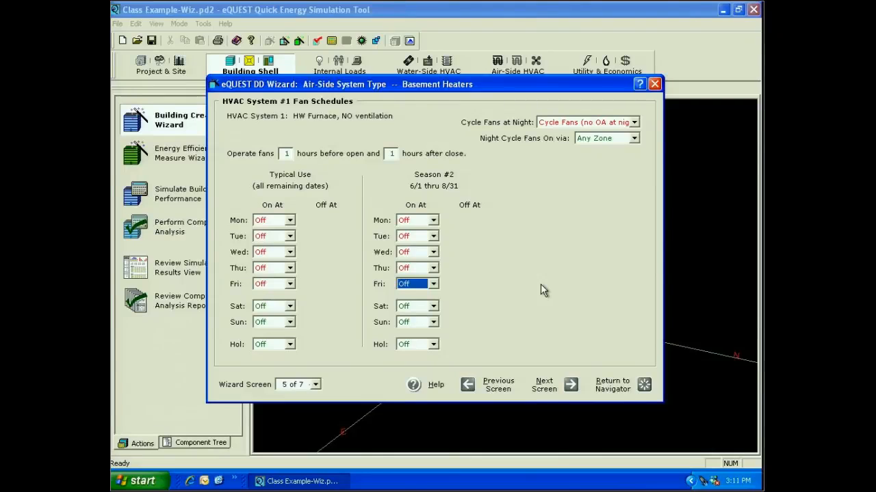
- Check the zone heating settings and the night fan cycling choices, and return to the project navigator
click(570, 385)
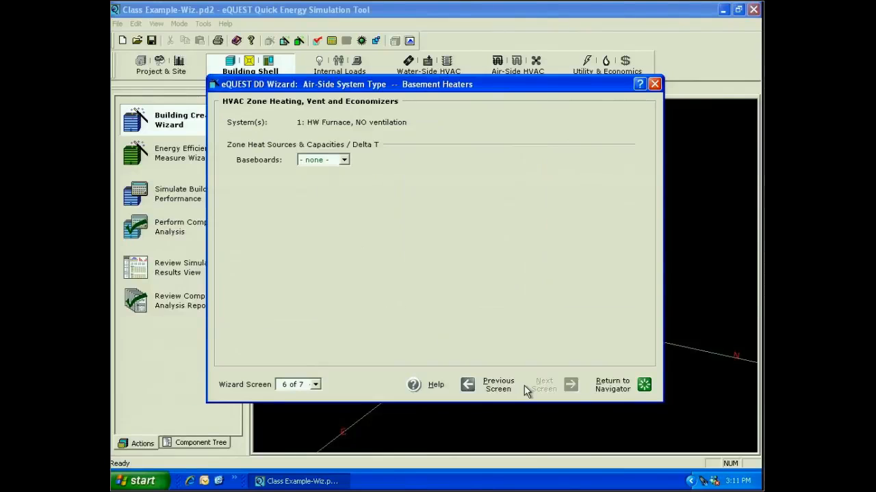
click(477, 387)
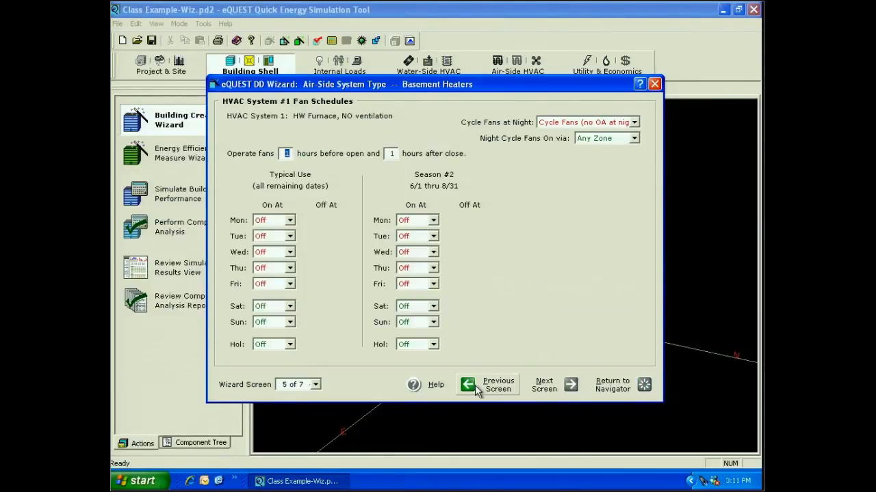
click(634, 138)
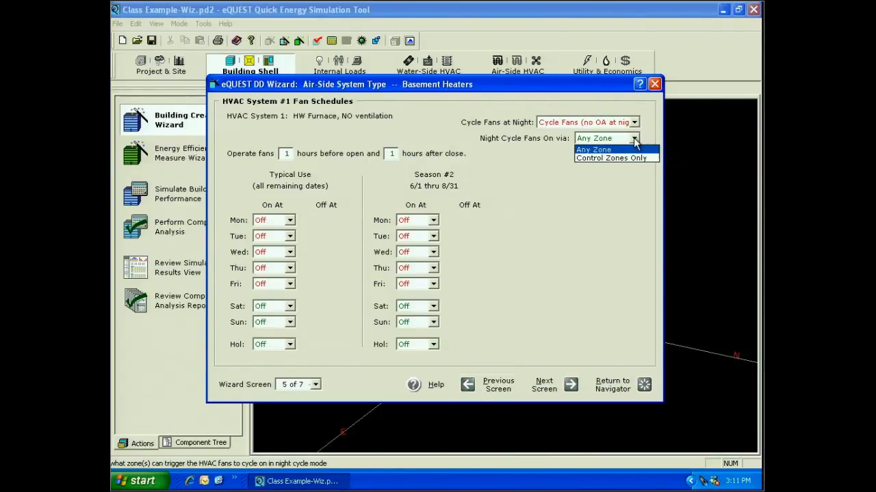
click(634, 122)
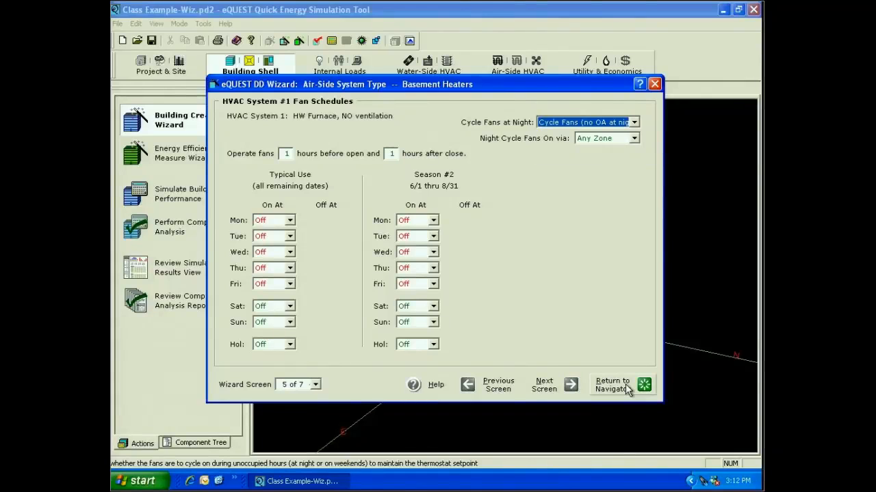
click(627, 387)
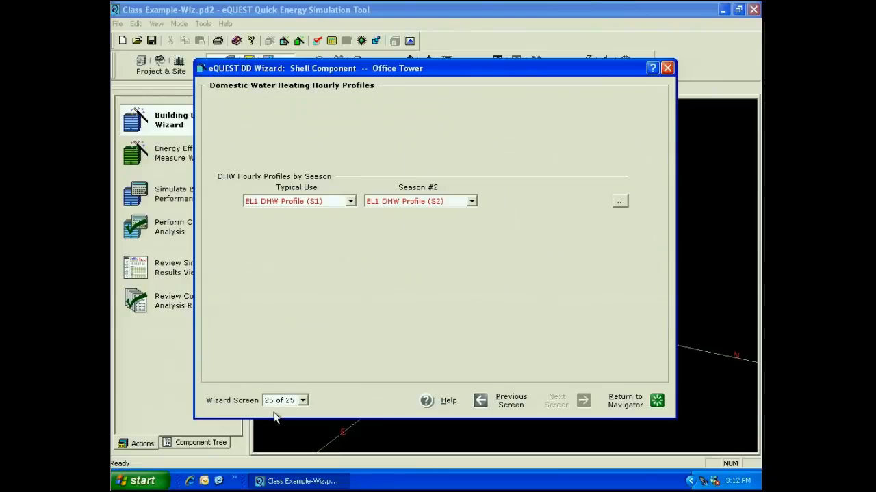
- Assign the Basement Heaters HVAC system to the No Ventilation zone group in the Office Tower shell's zone group definitions
click(302, 401)
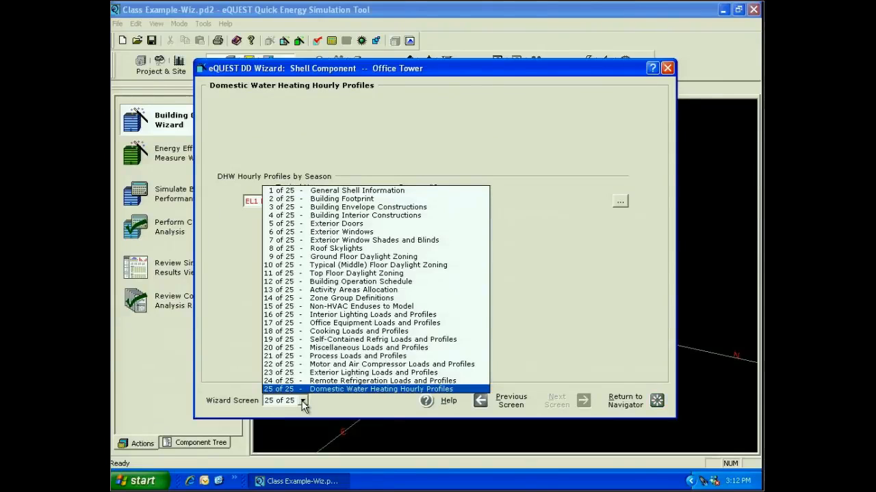
click(320, 299)
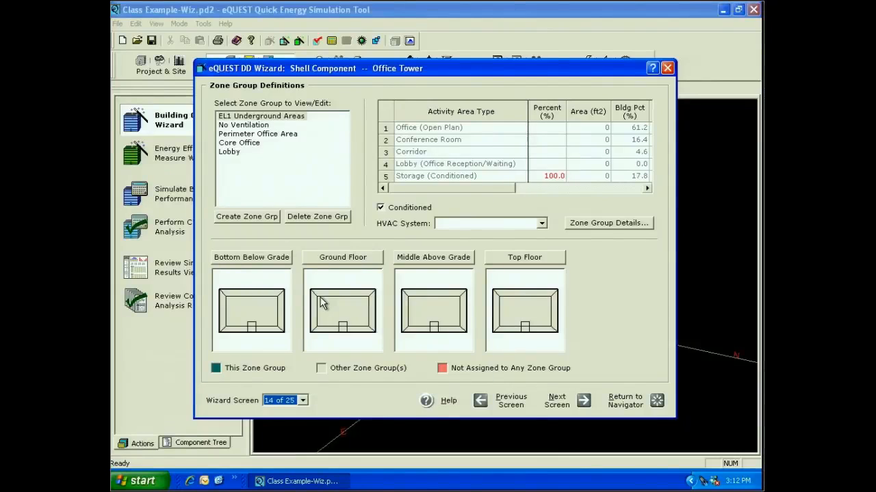
click(231, 129)
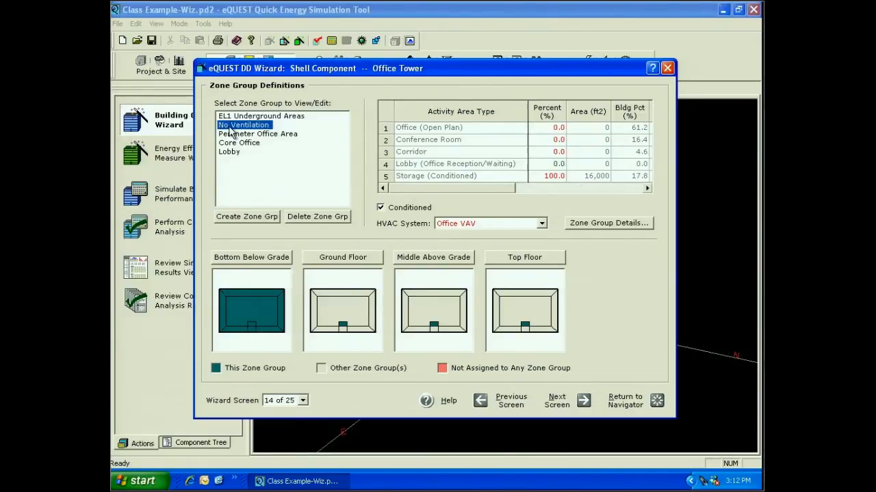
click(513, 223)
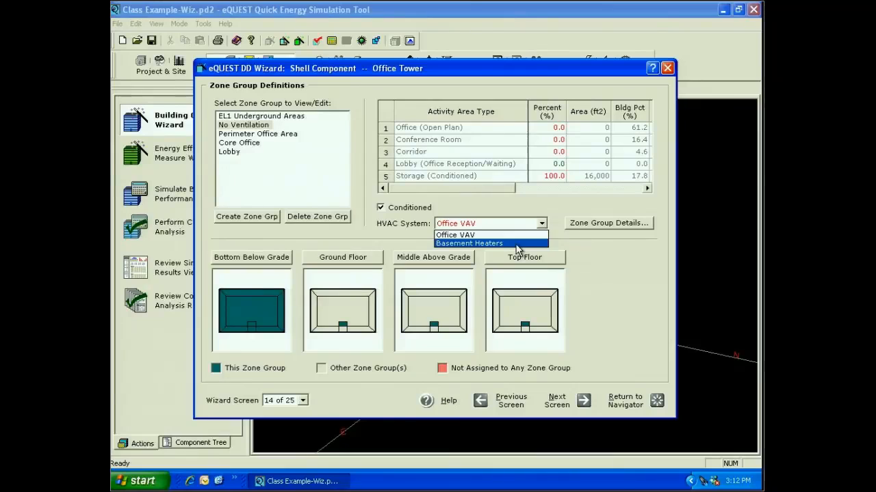
click(515, 245)
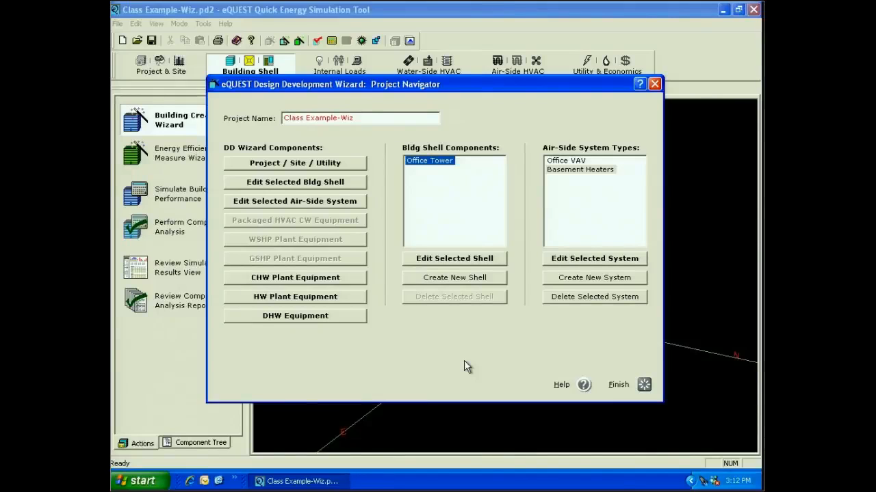
- Create an air-side system named Warehouse RTU with DX Coils cooling and the Packaged Single Zone DX with Furnace system type
click(592, 278)
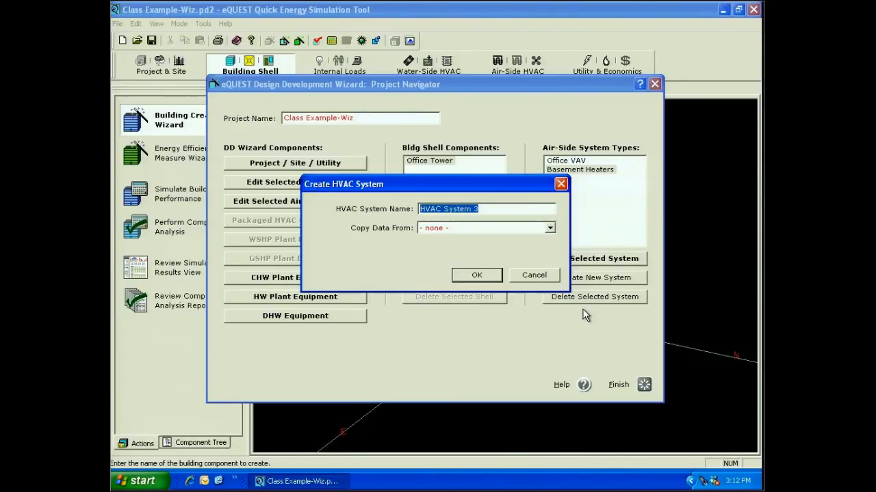
text(Warehouse RTU)
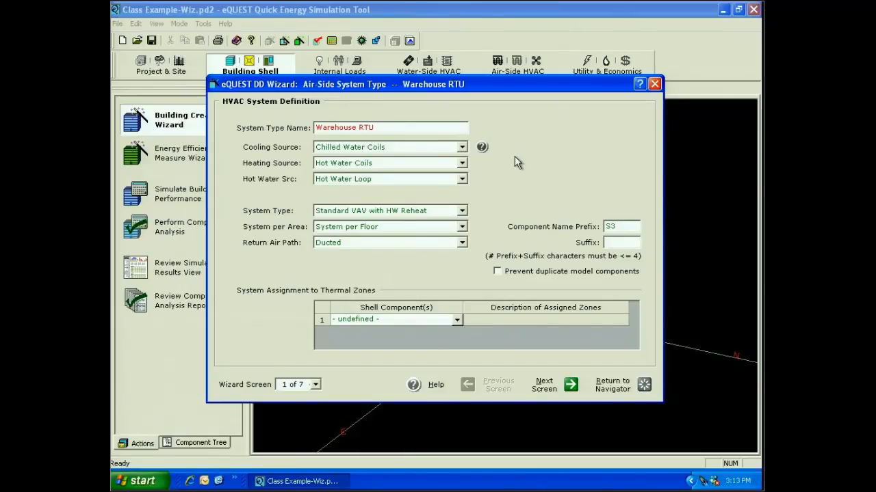
click(458, 148)
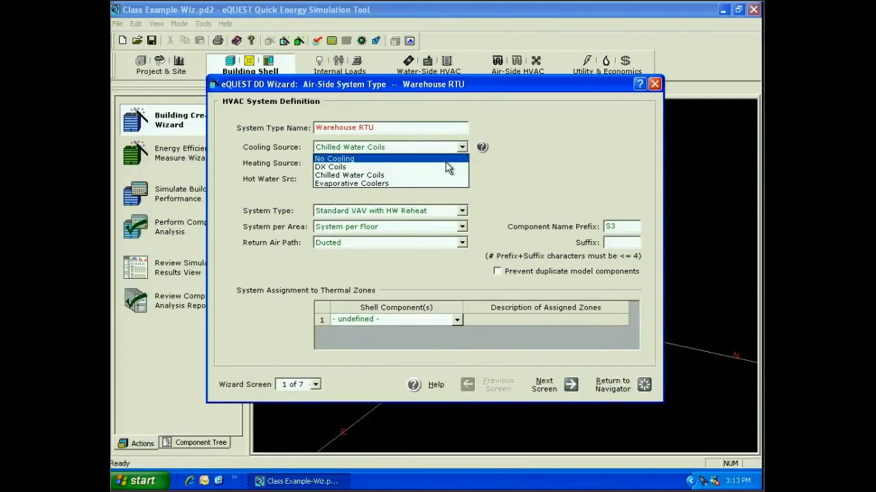
click(445, 160)
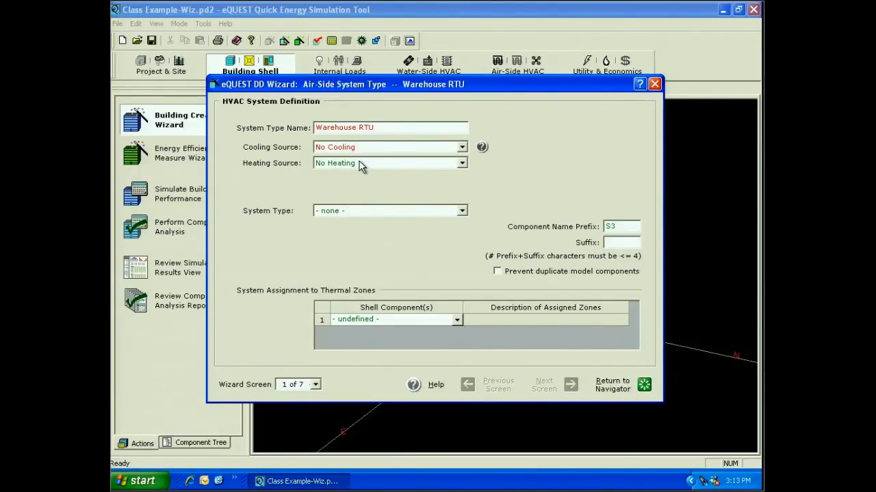
click(359, 148)
click(316, 171)
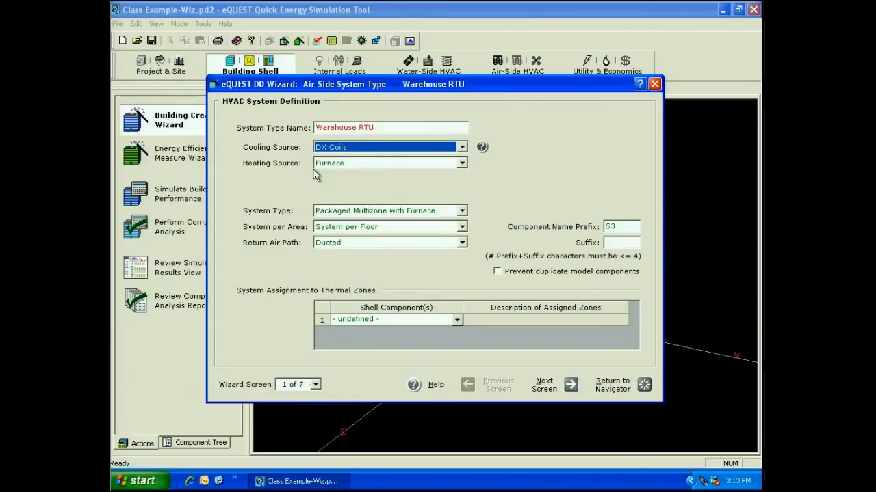
click(462, 211)
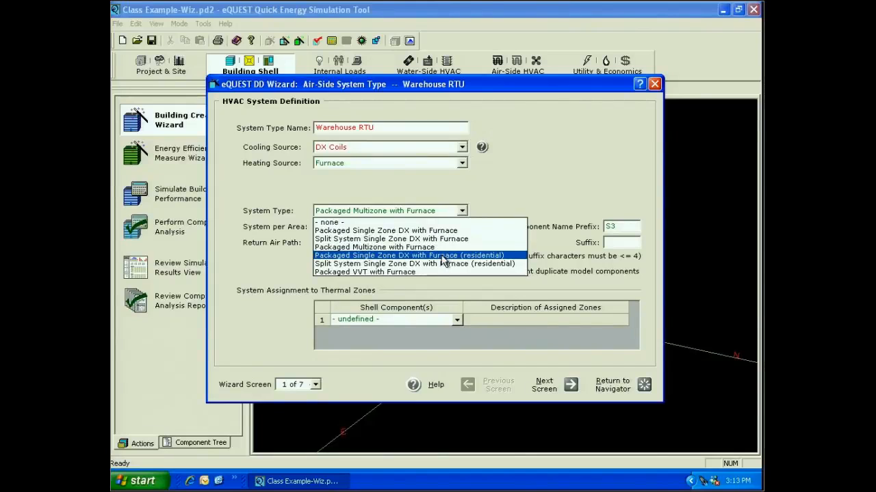
click(388, 232)
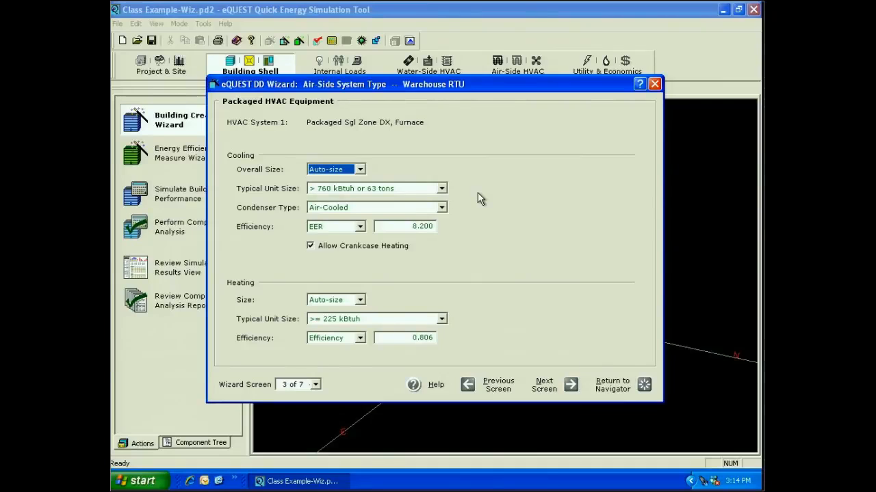
- Set the packaged cooling equipment's typical unit size to 135-240 kBtuh or 11.25-20 tons and its EER to 10
click(442, 188)
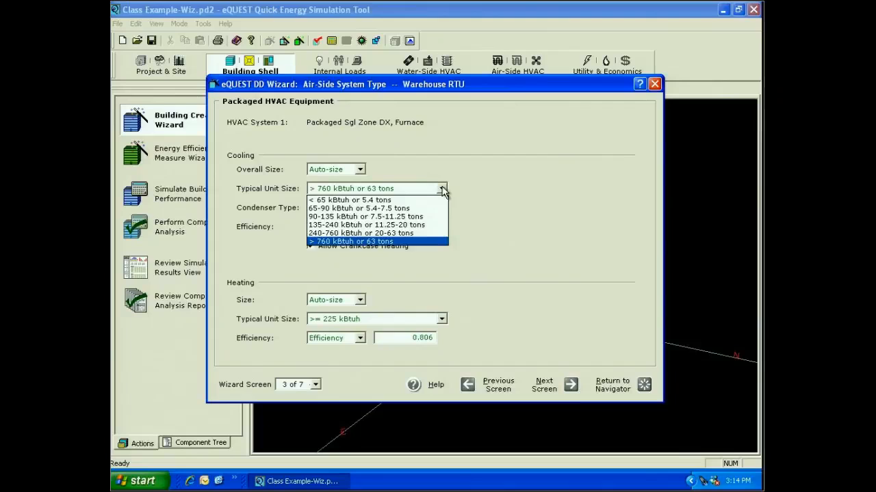
click(423, 226)
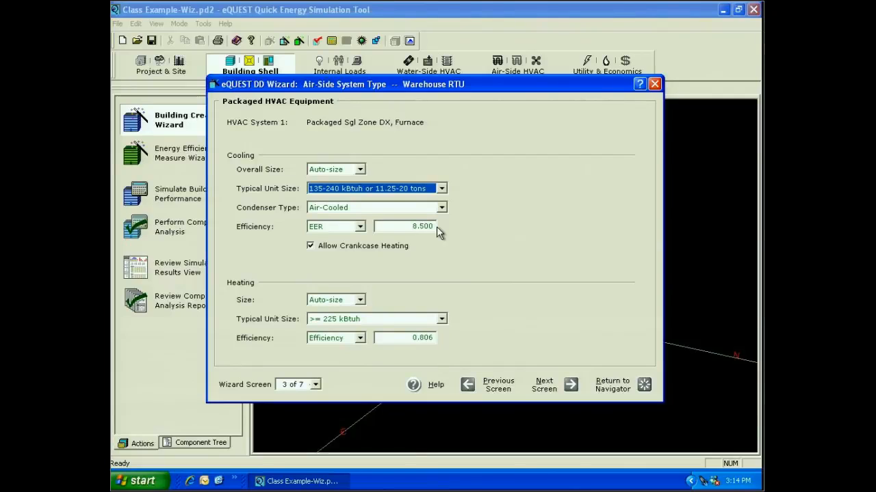
click(435, 227)
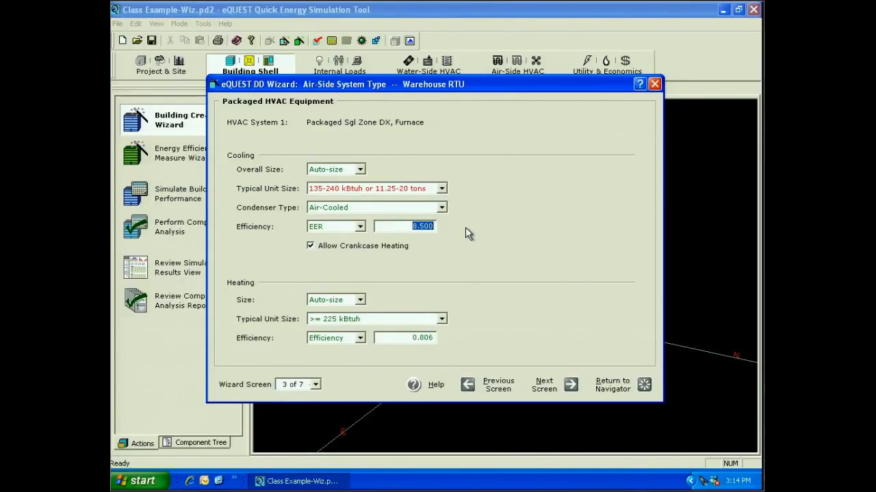
text(10)
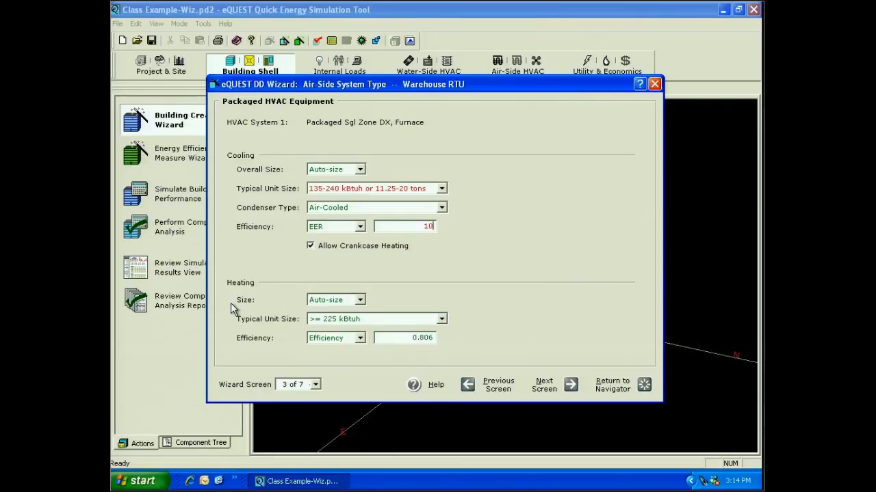
key(Return)
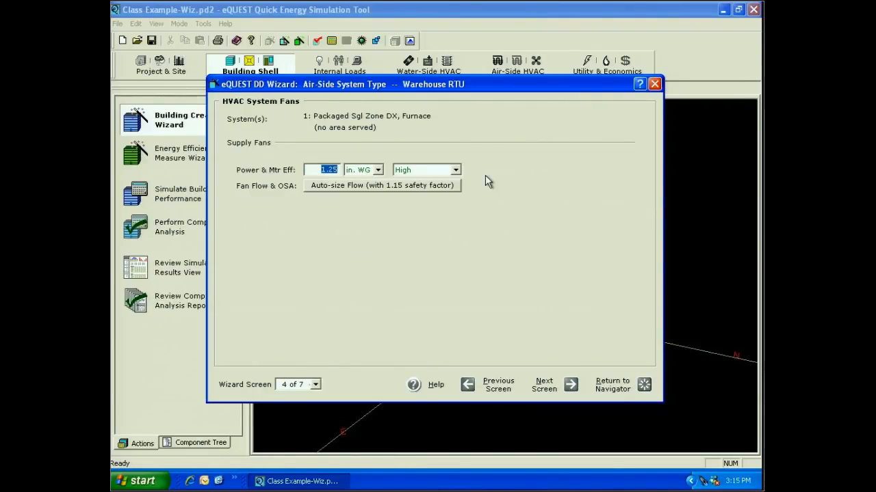
- Set the supply fan power to 3 in. WG and the motor efficiency to Premium
click(378, 170)
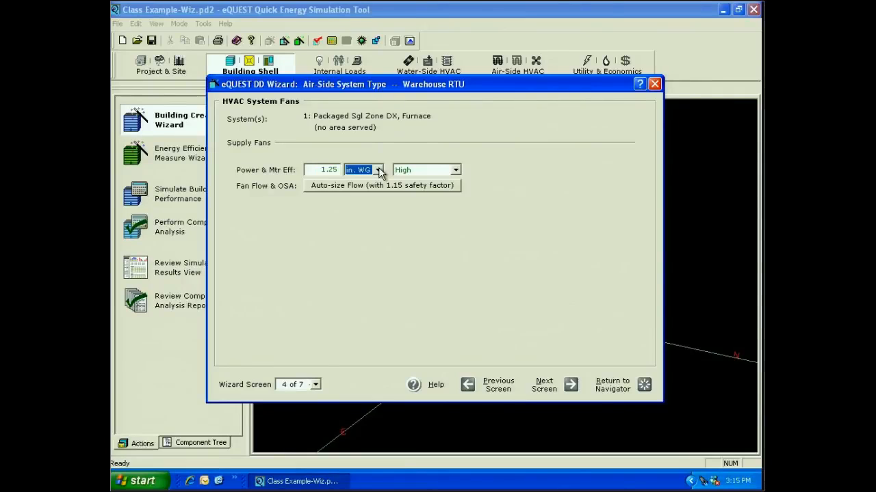
key(shift+Tab)
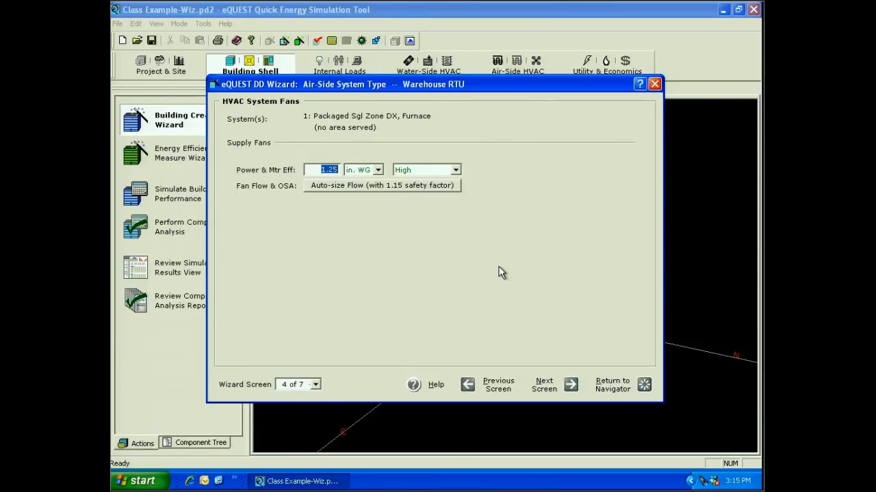
text(3)
click(451, 170)
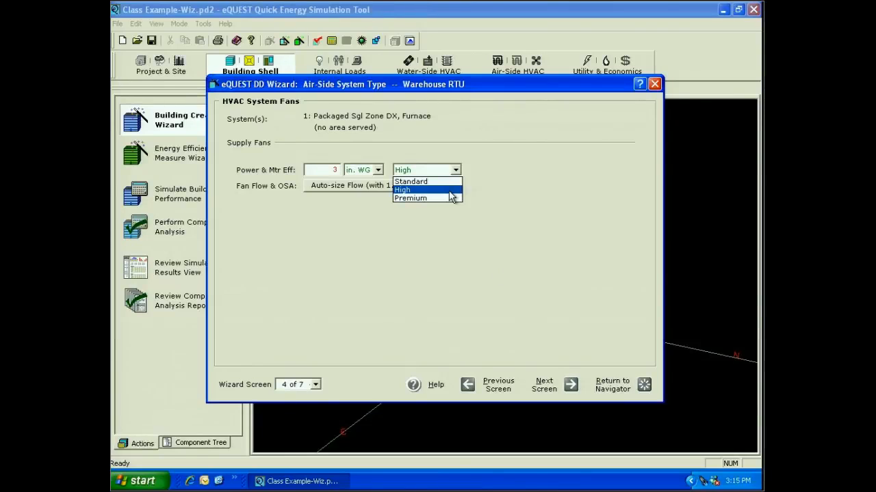
click(452, 198)
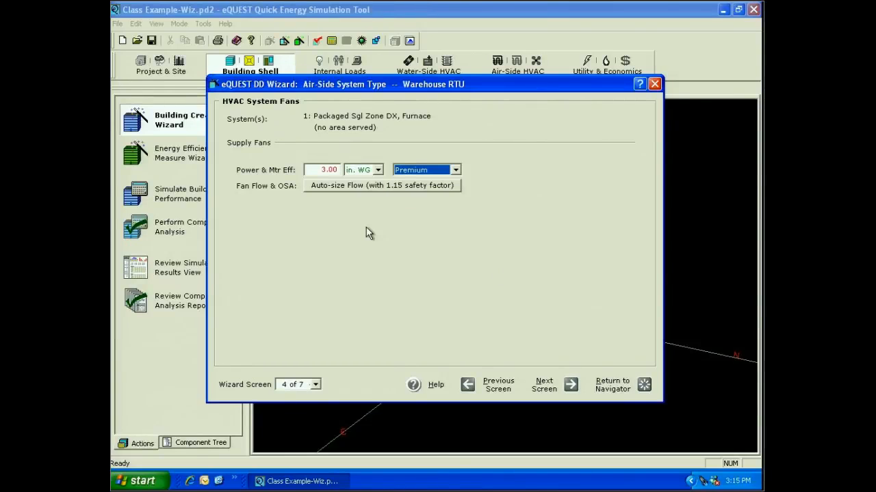
- Set the auto-sized supply fan flow ratio to 1, keeping Fraction of Design Flow as the minimum OA control method
click(382, 185)
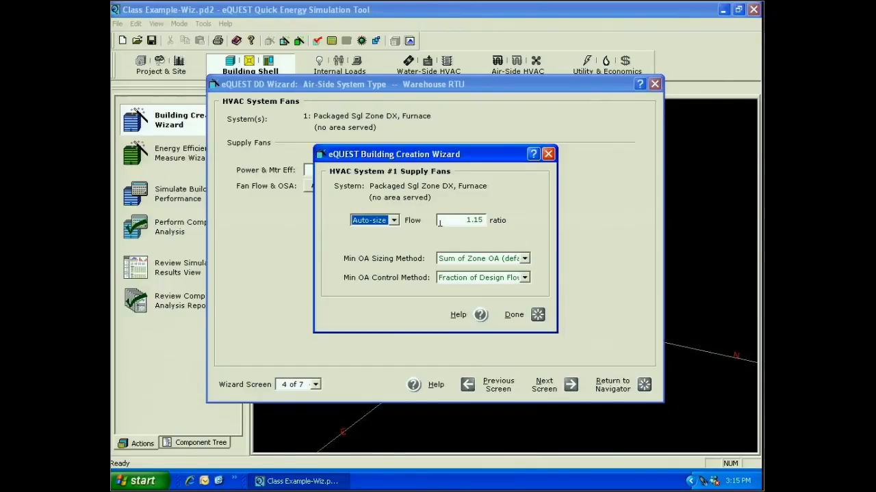
drag(440, 223, 545, 281)
text(1)
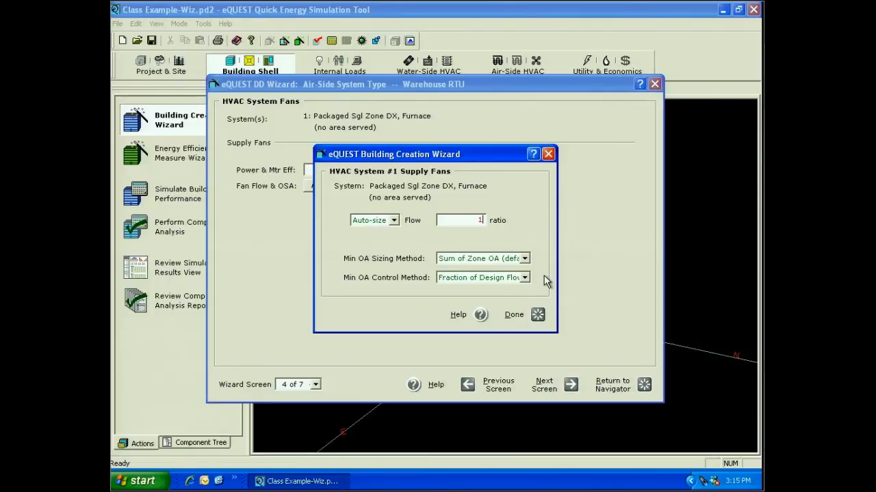
click(524, 278)
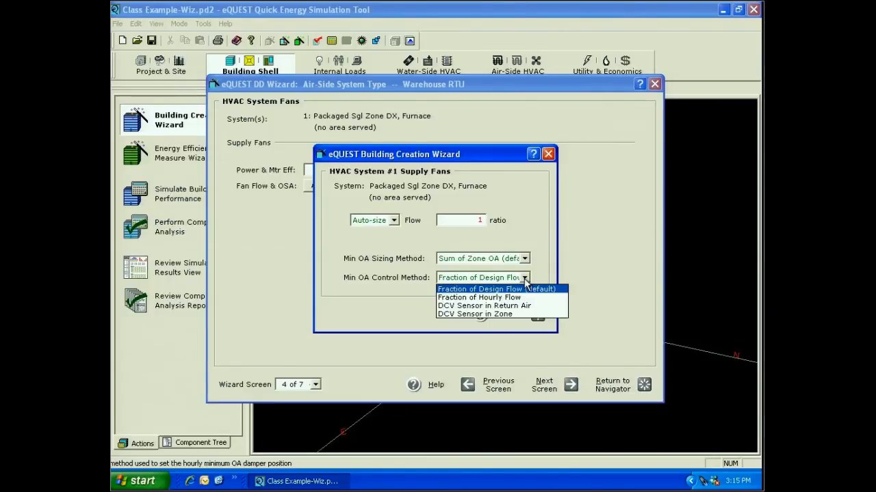
click(526, 289)
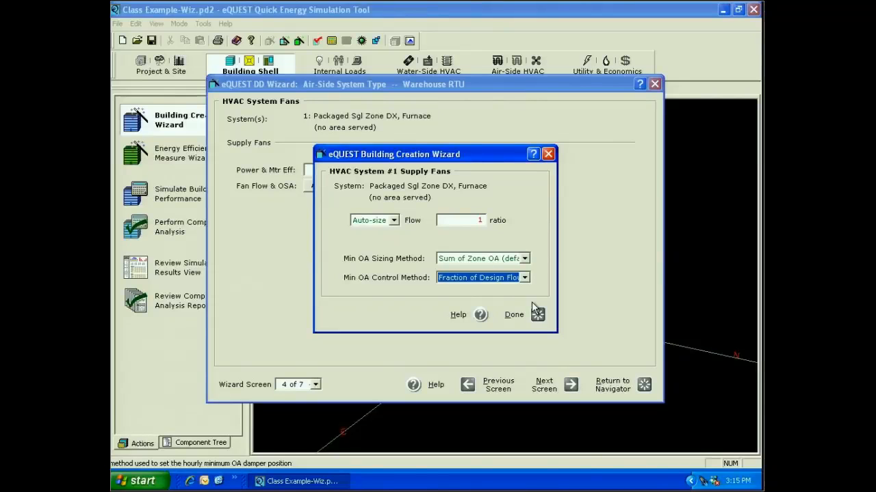
click(536, 312)
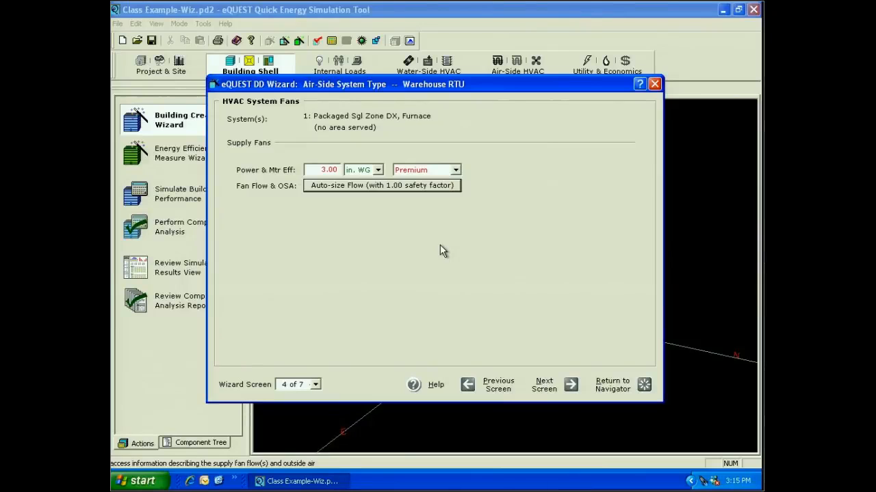
- Set the Warehouse RTU's night fan operation to Cycle Fans (no OA at night + economizer) in the fan schedules
click(570, 385)
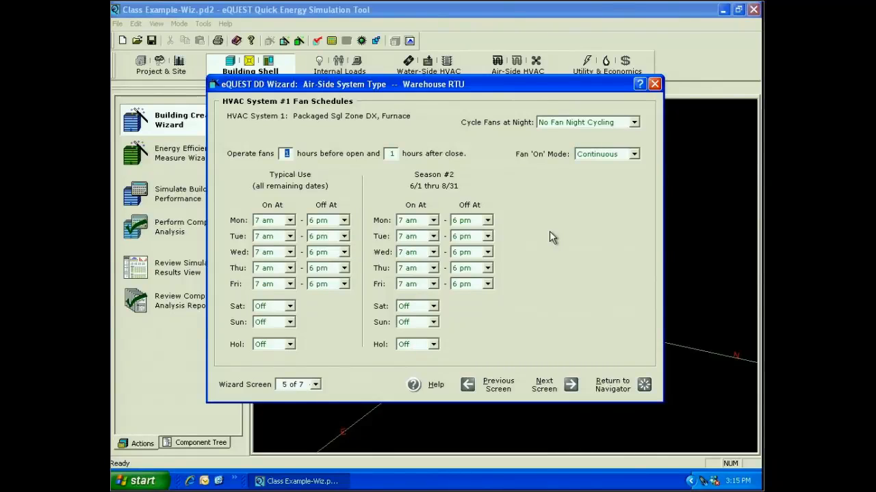
click(634, 122)
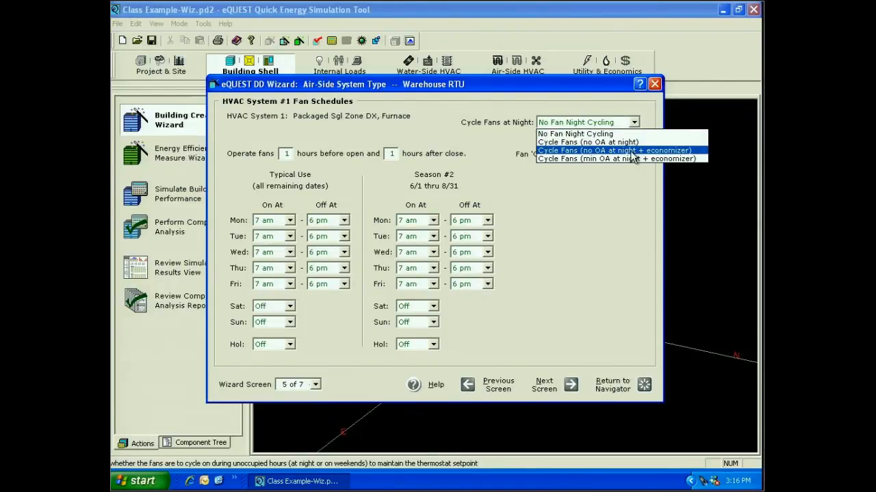
click(631, 153)
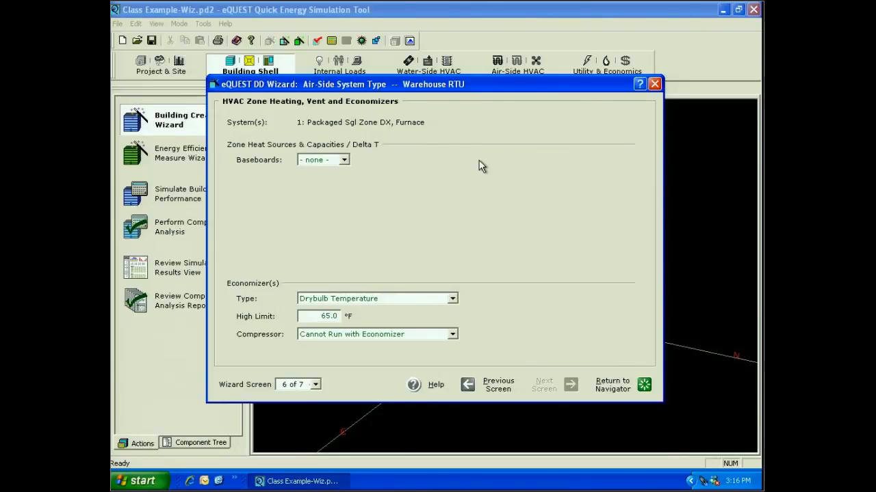
- Keep the Drybulb Temperature economizer, set its high limit to 70 °F, and choose Can Run with Economizer for the compressor
click(452, 299)
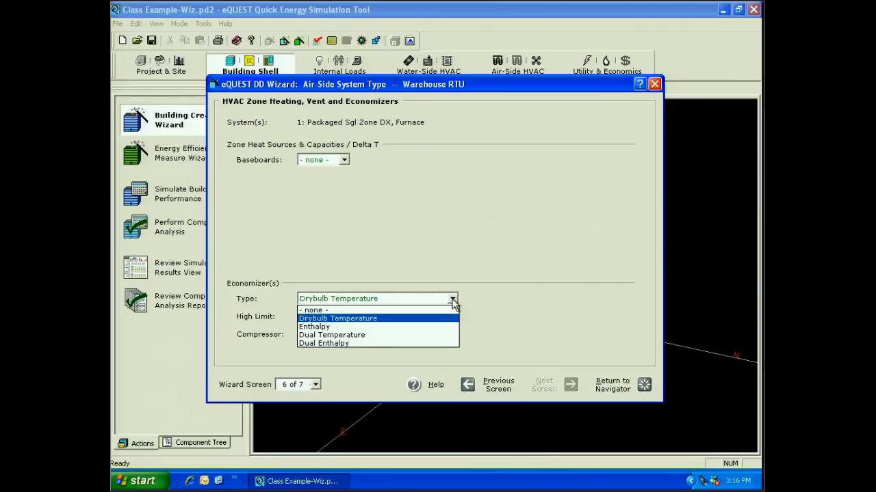
click(318, 318)
click(319, 317)
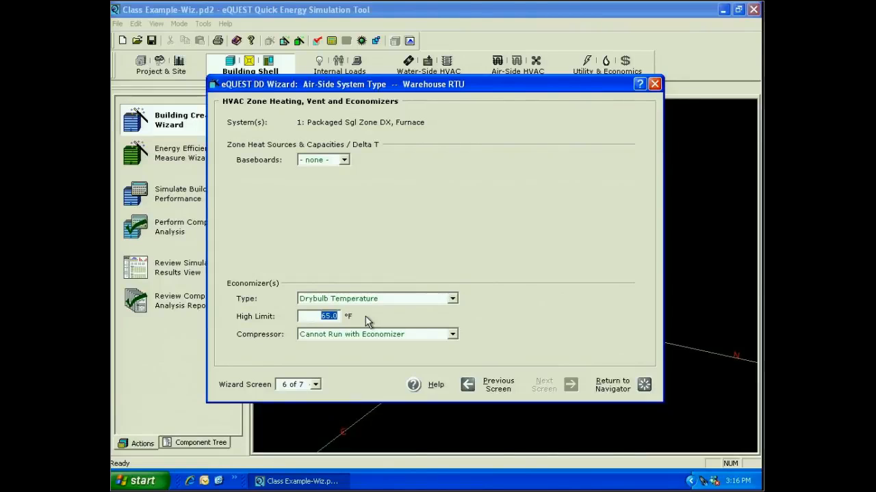
text(70)
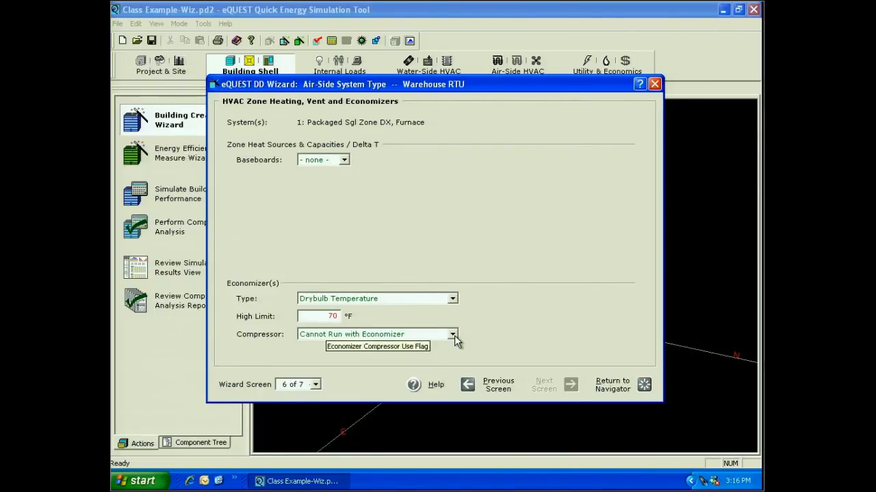
click(454, 339)
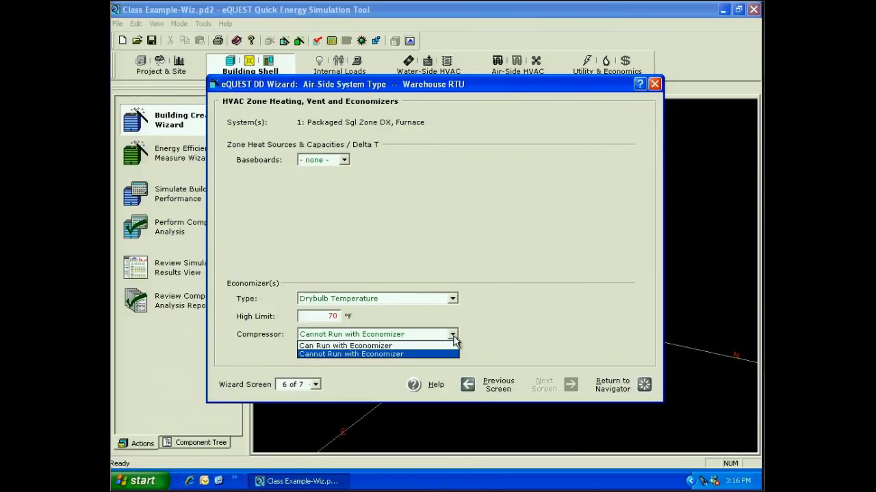
click(377, 346)
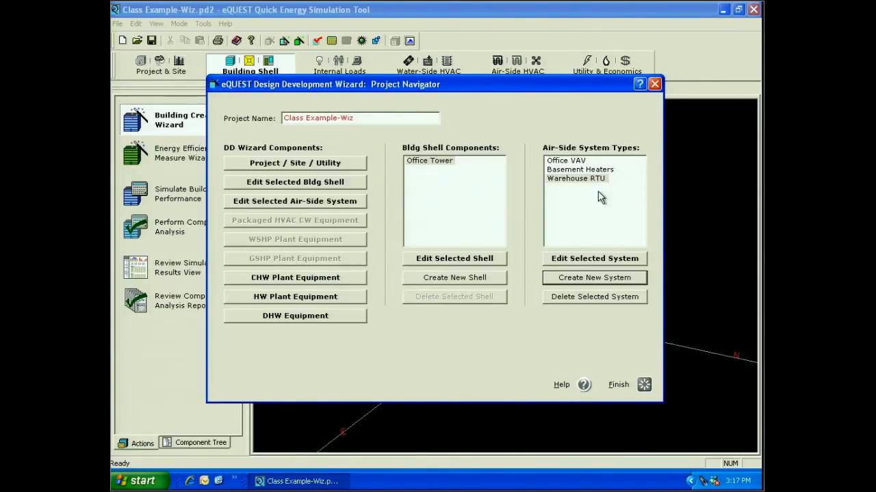
- Create a new building shell named Warehouse without copying data from another shell
click(454, 278)
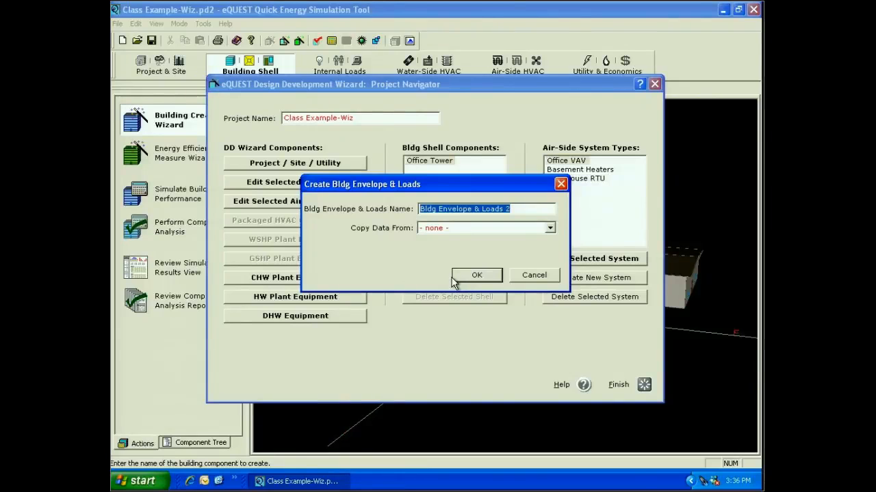
text(Ware)
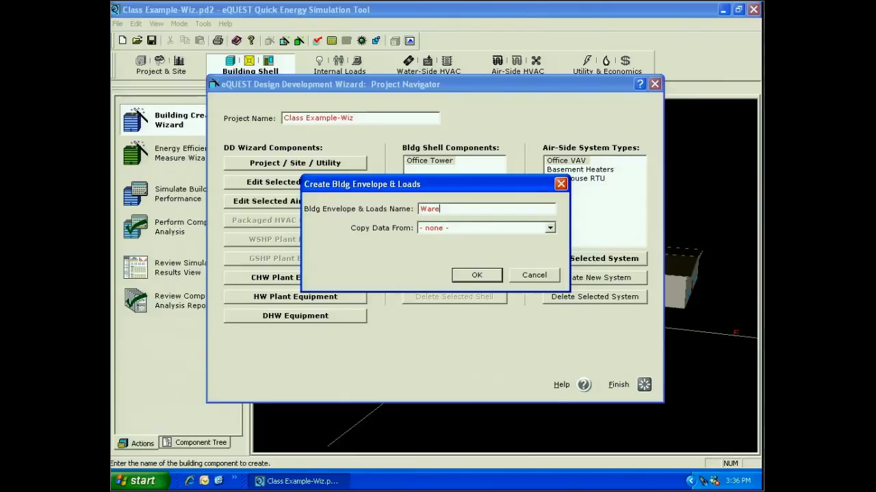
text(house)
click(550, 229)
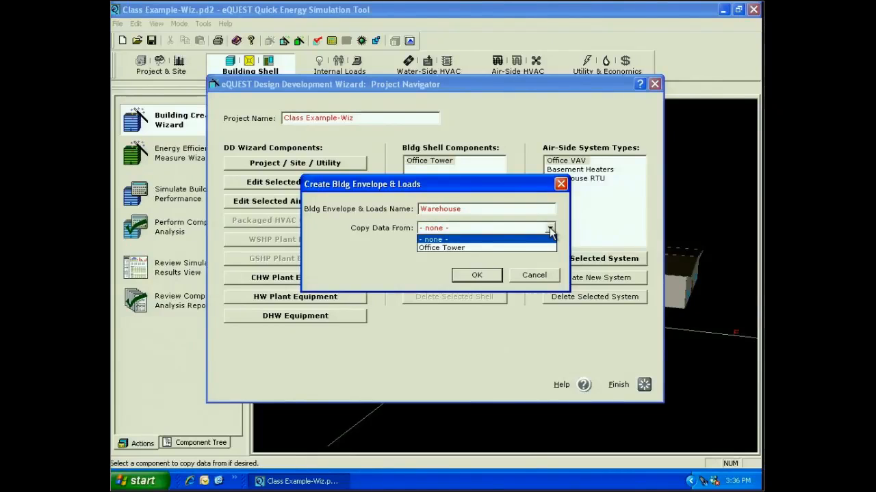
click(388, 265)
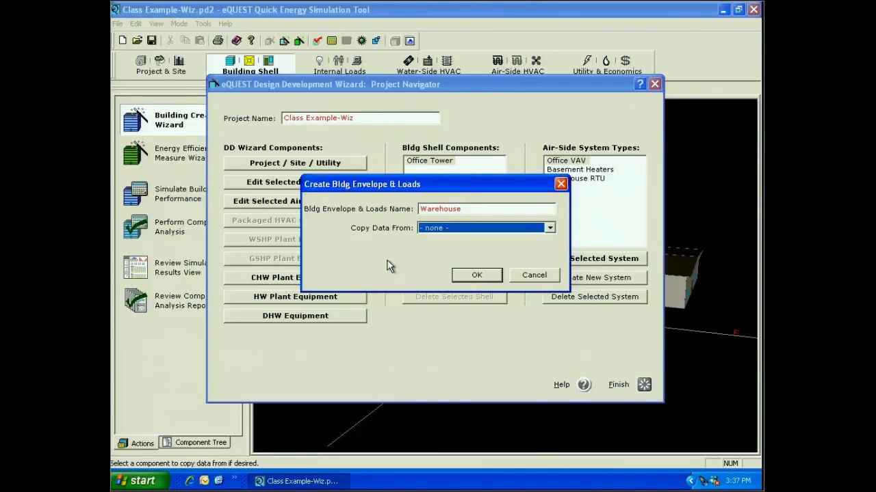
key(Return)
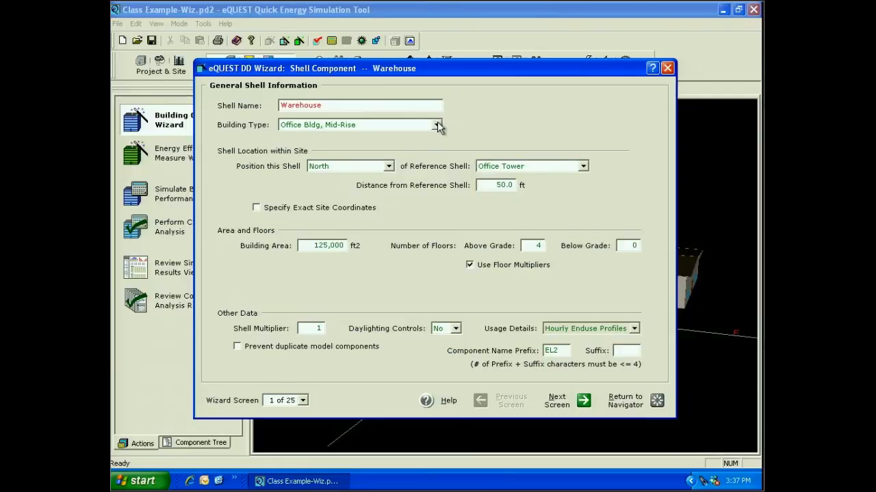
- Set the Warehouse building type to Storage, Conditioned High Bay and specify exact site coordinates of X 0, Y 0, Z 0 ft
click(437, 125)
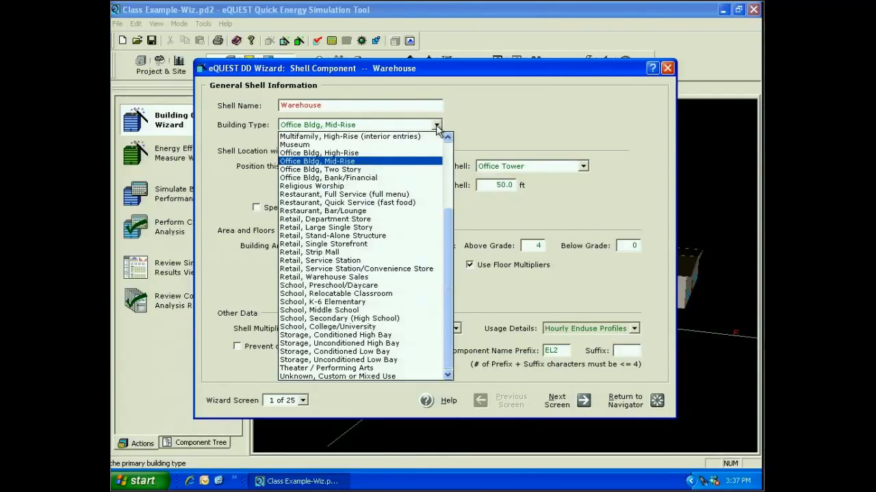
click(387, 335)
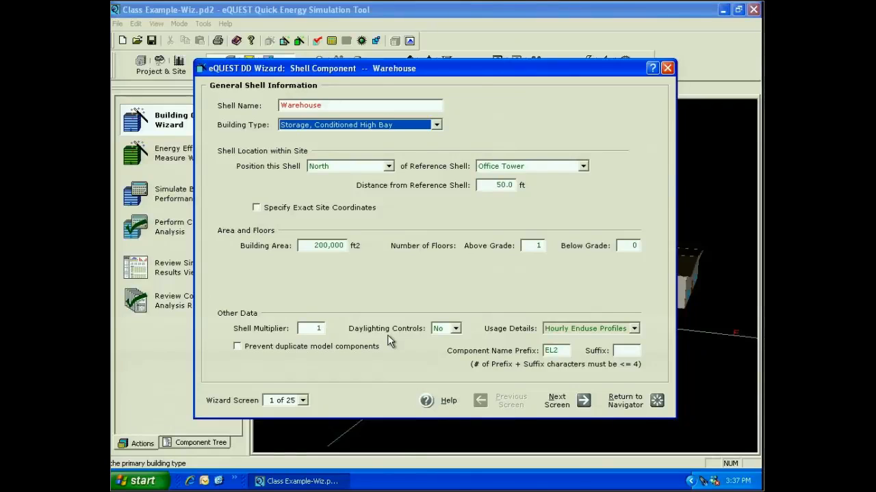
click(388, 166)
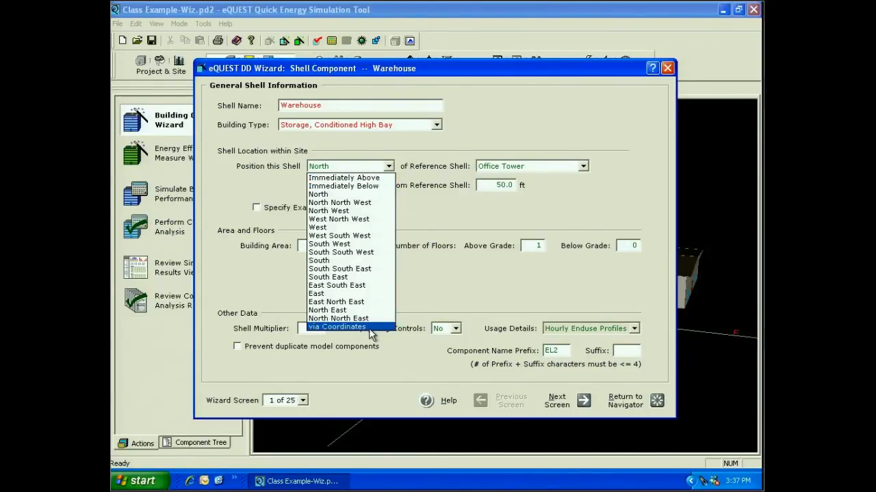
click(401, 166)
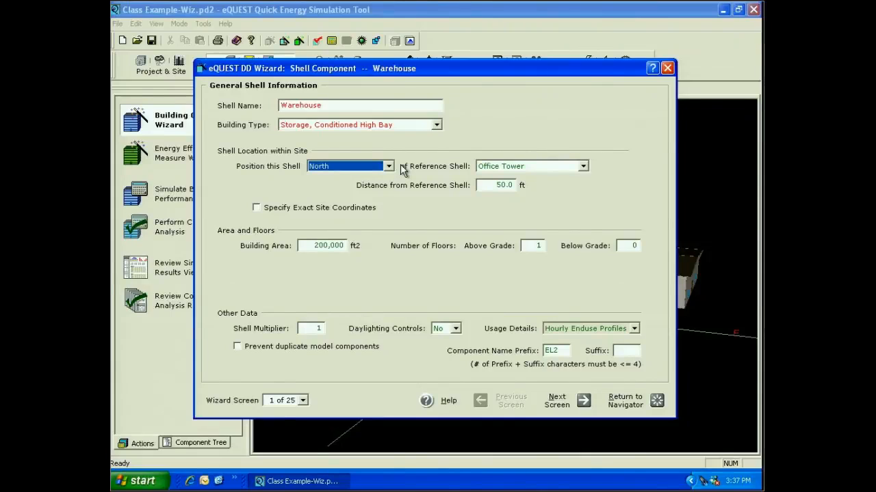
key(Tab)
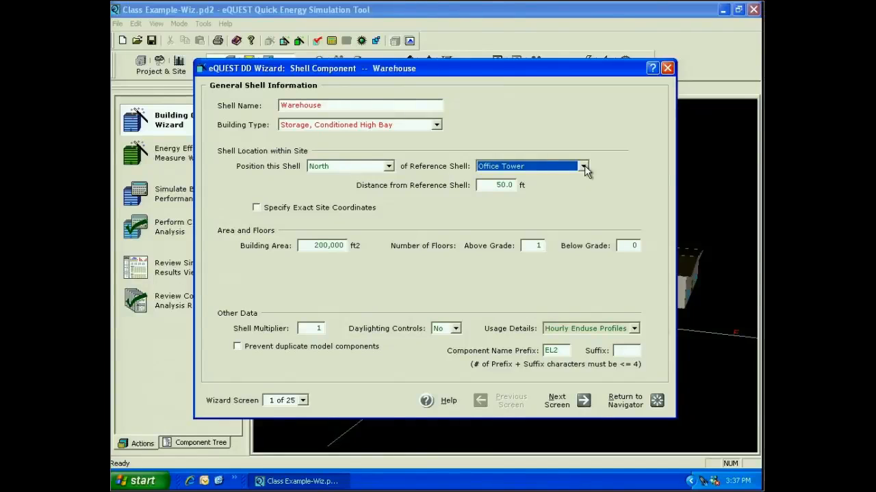
click(257, 207)
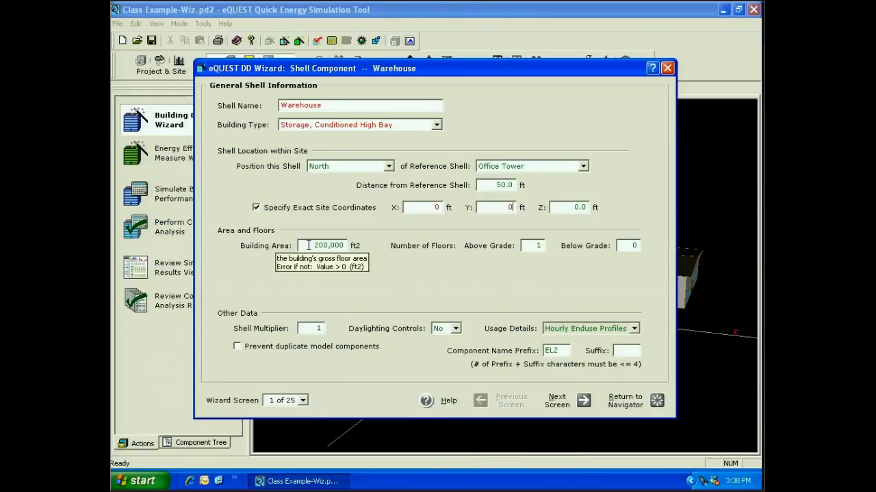
- Set the Warehouse building area to 100,000 ft2 and enable daylighting controls
click(309, 245)
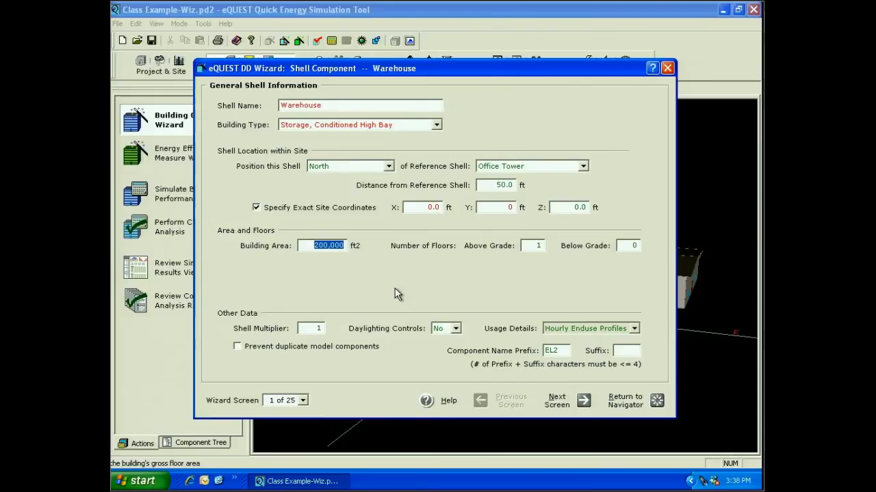
text(100000)
click(455, 328)
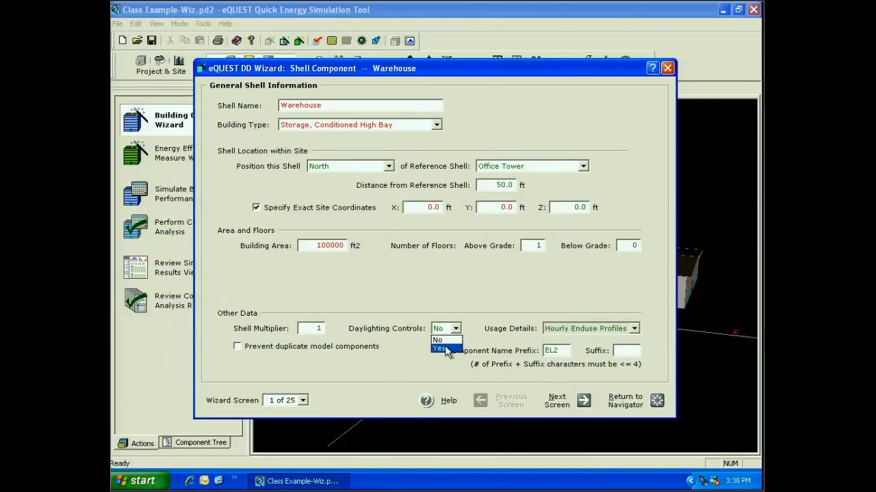
click(445, 348)
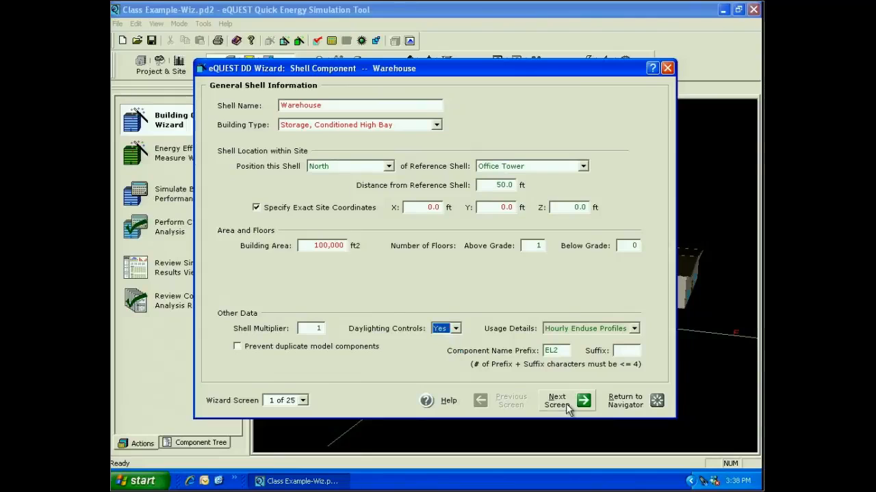
- Start a custom building footprint from a blank slate, using the eQUEST Class Example Zones DWG as the background image
click(565, 403)
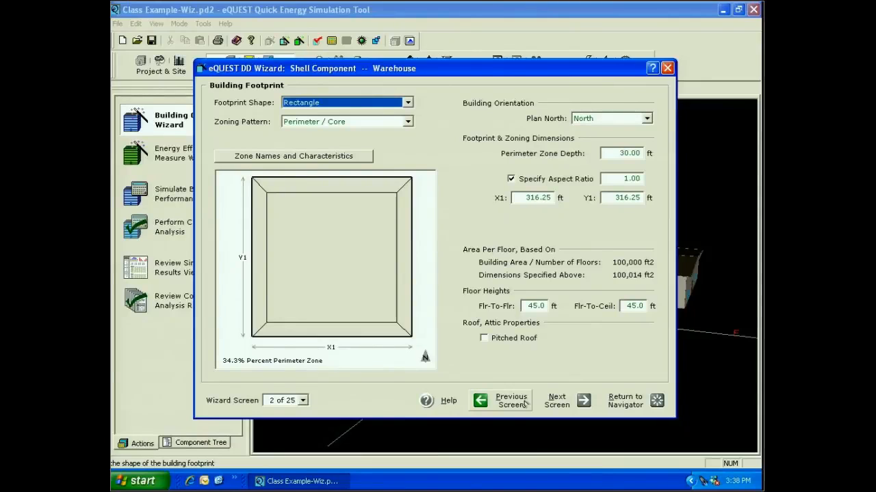
click(408, 102)
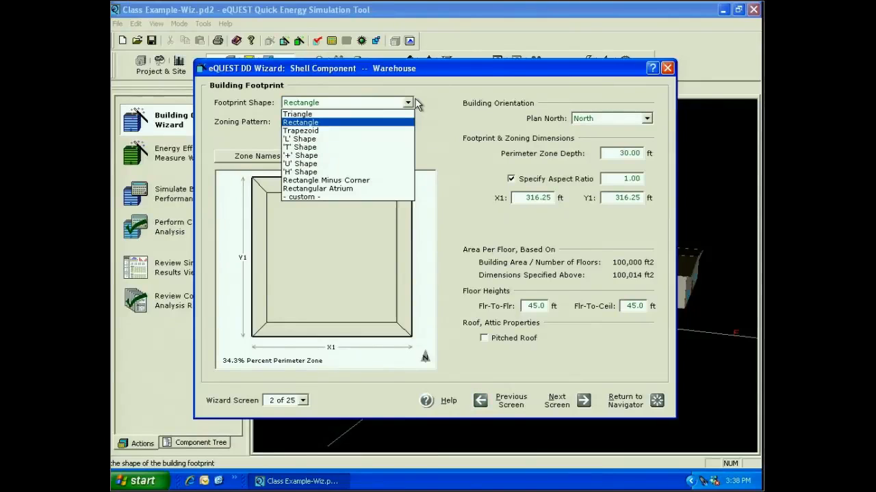
click(339, 197)
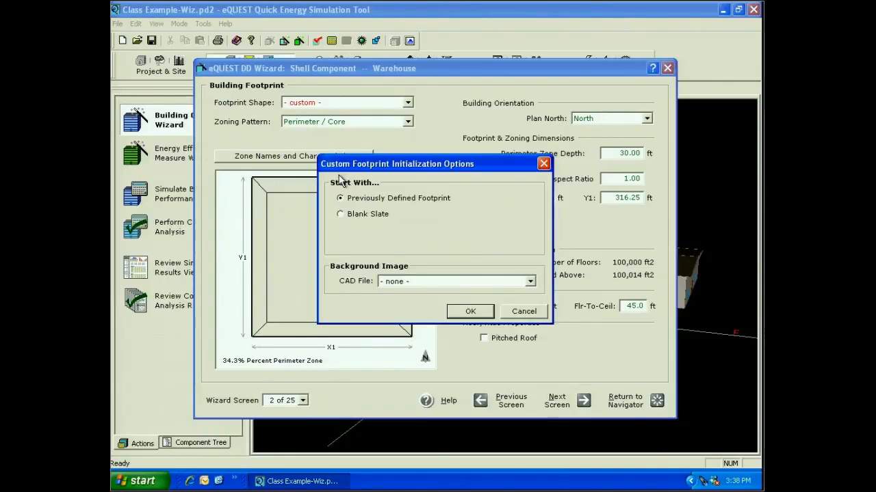
click(340, 214)
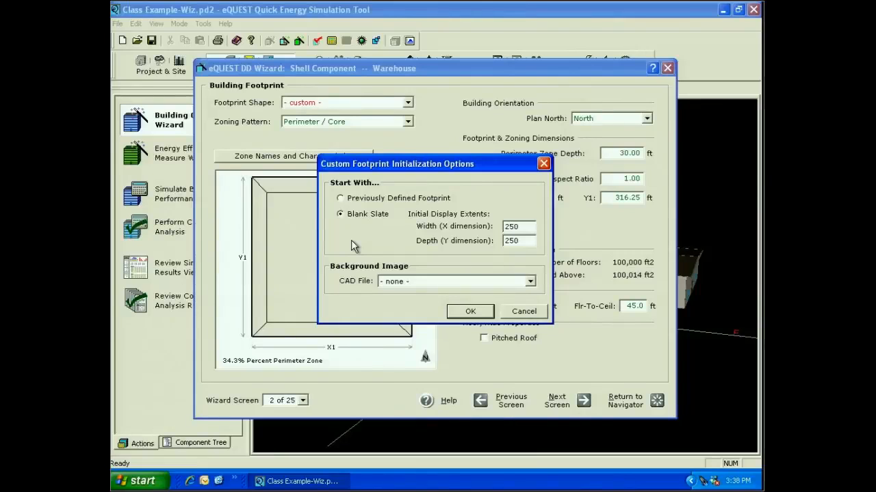
click(530, 282)
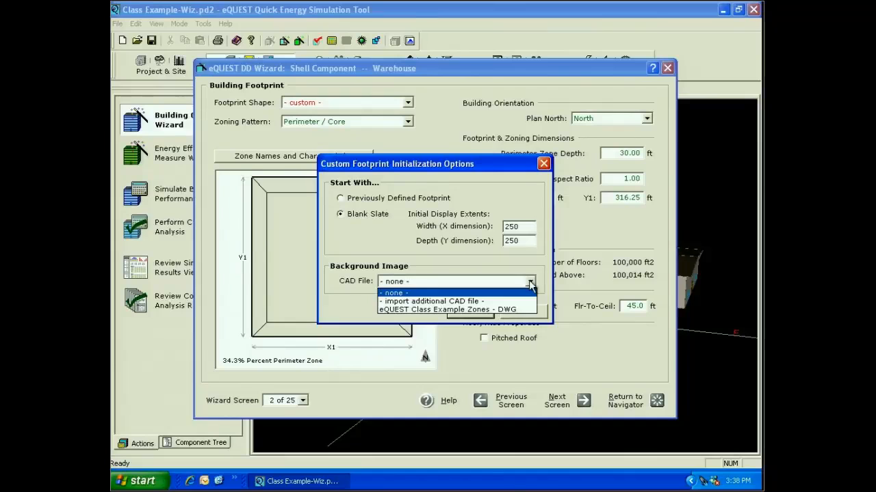
click(490, 310)
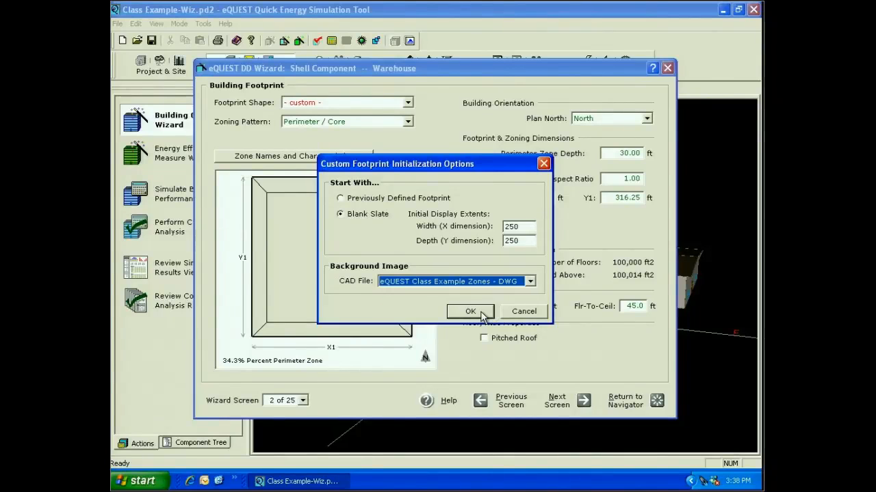
click(481, 312)
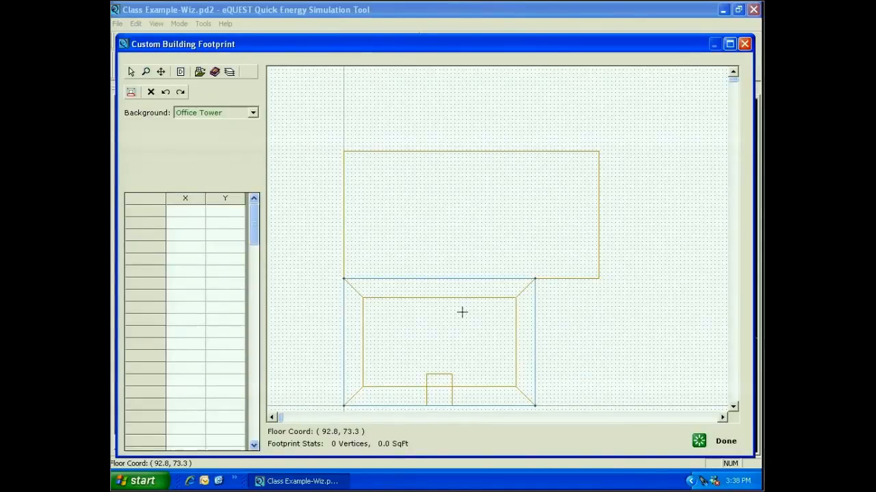
- Set the footprint view's grid resolution to 20 ft and turn off polygon and grid snapping, keeping CAD snap priority 1st
click(130, 93)
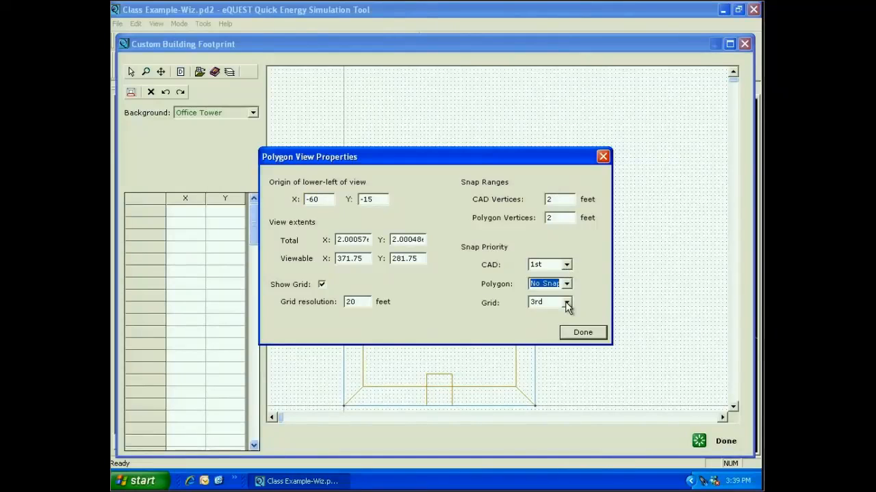
click(567, 303)
click(569, 343)
click(578, 333)
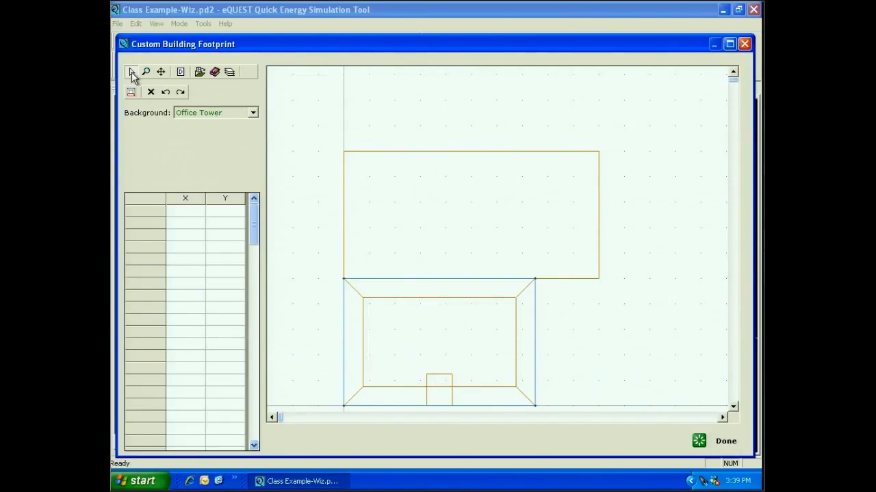
- Trace the rectangle north of the Office Tower with vertices (0,100), (200,100), (200,200) and (0,200), and save the footprint shape
click(344, 278)
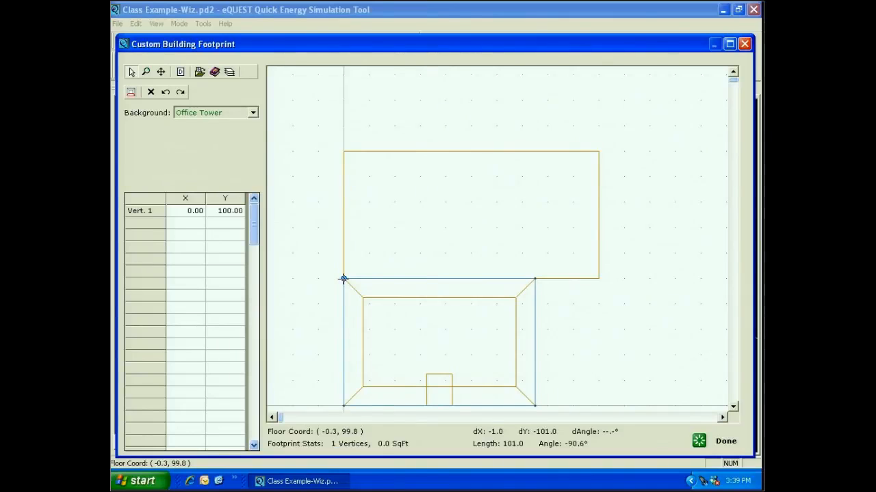
click(598, 278)
click(599, 150)
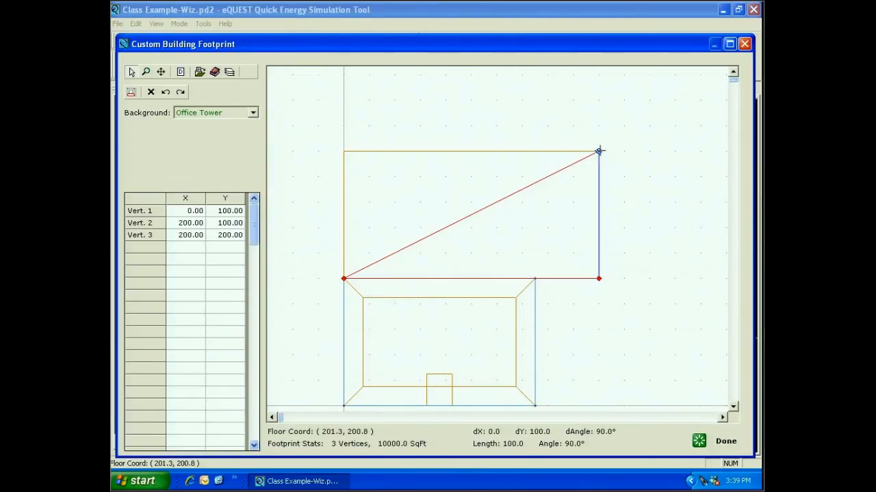
click(349, 155)
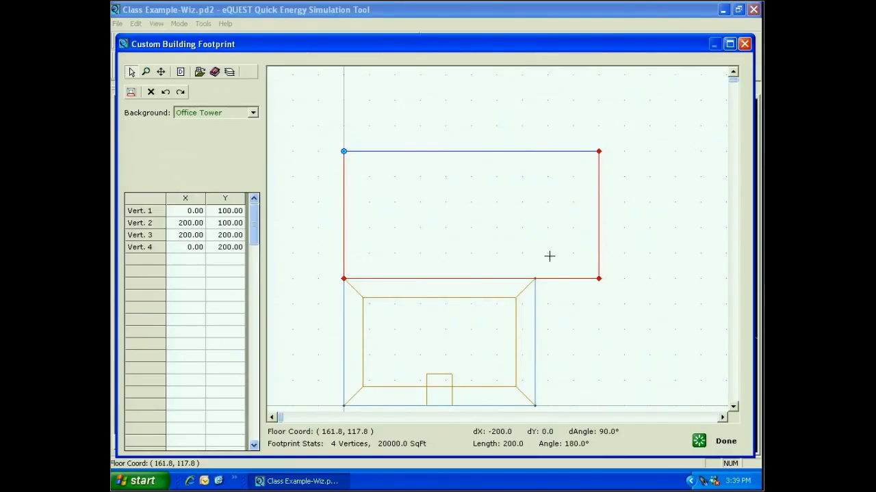
click(723, 453)
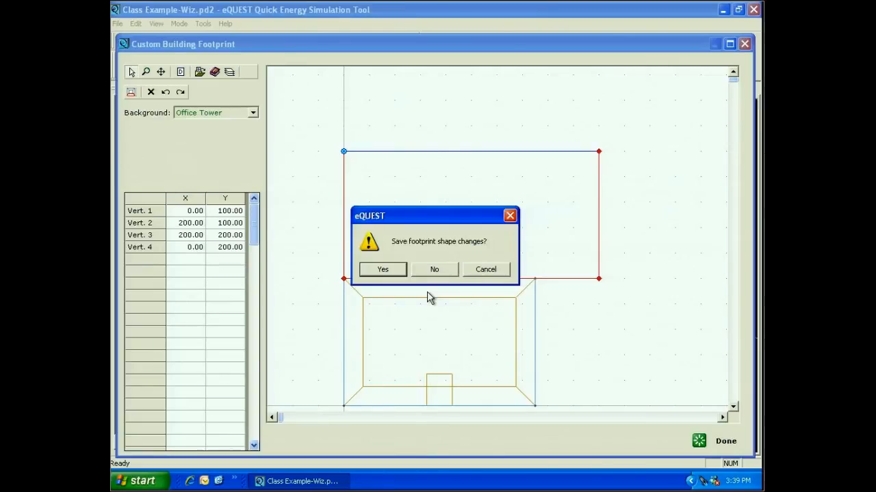
click(383, 270)
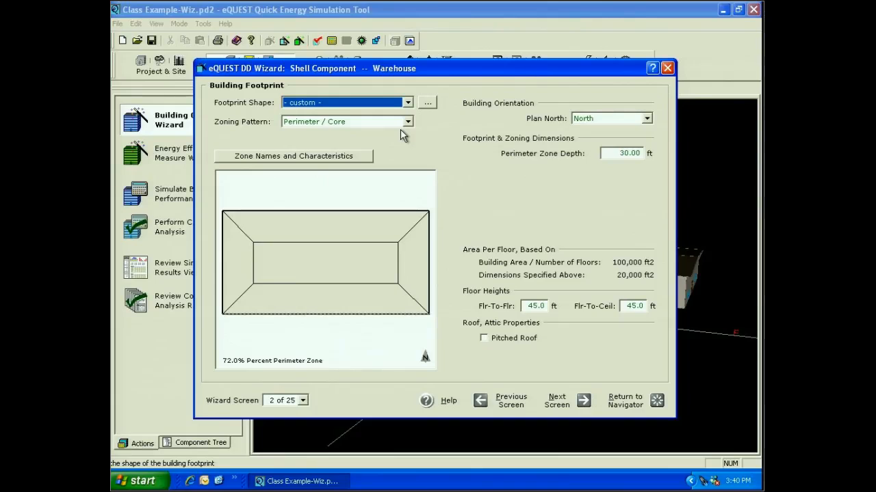
- Set the zoning pattern to One Per Floor and both the floor-to-floor and floor-to-ceiling heights to 25 ft
click(400, 128)
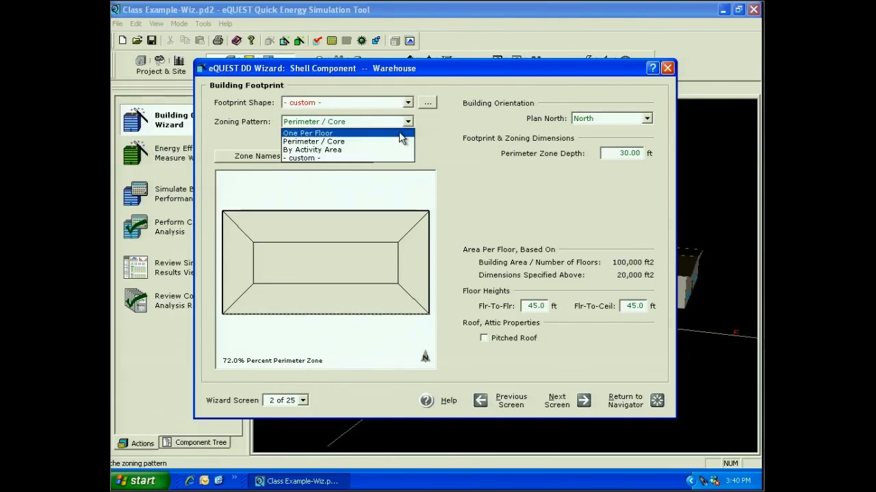
click(395, 133)
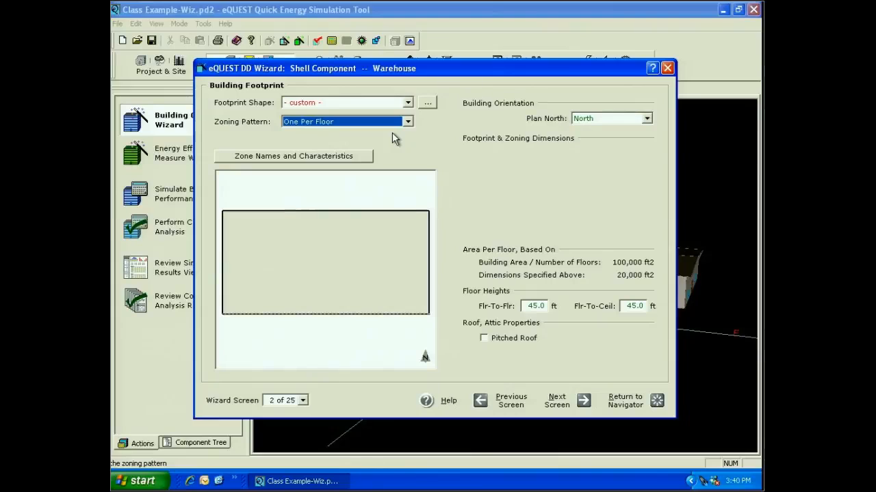
click(623, 305)
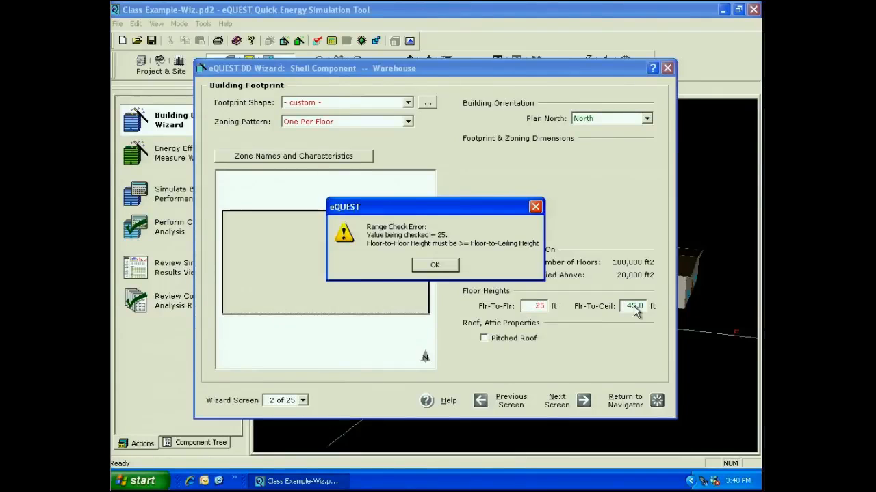
key(Return)
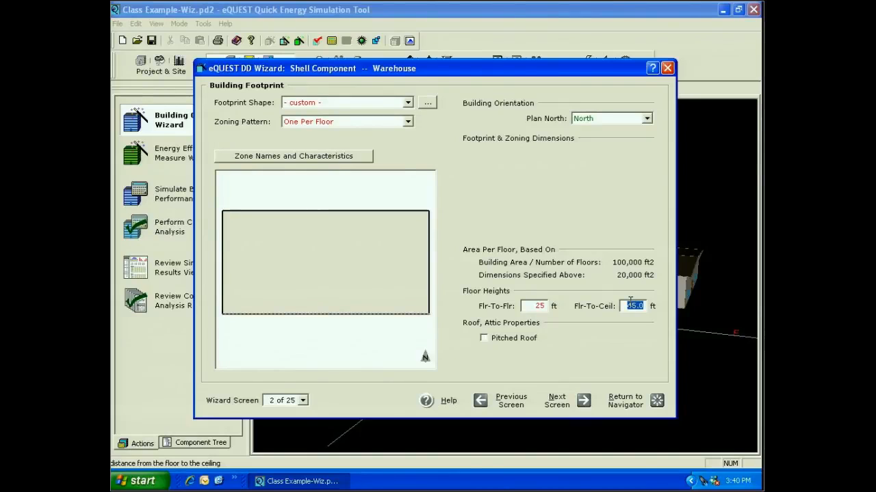
text(25)
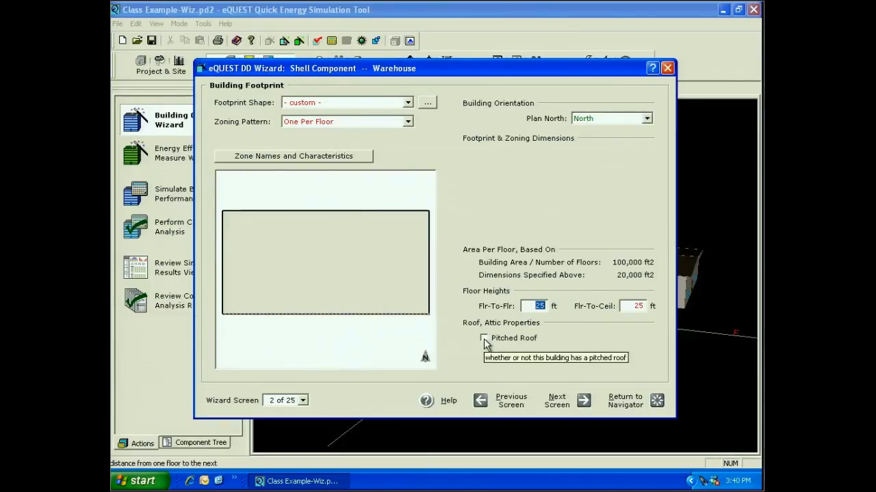
- Give the Warehouse a pitched roof and set its insulation location to Roof Surface
click(484, 337)
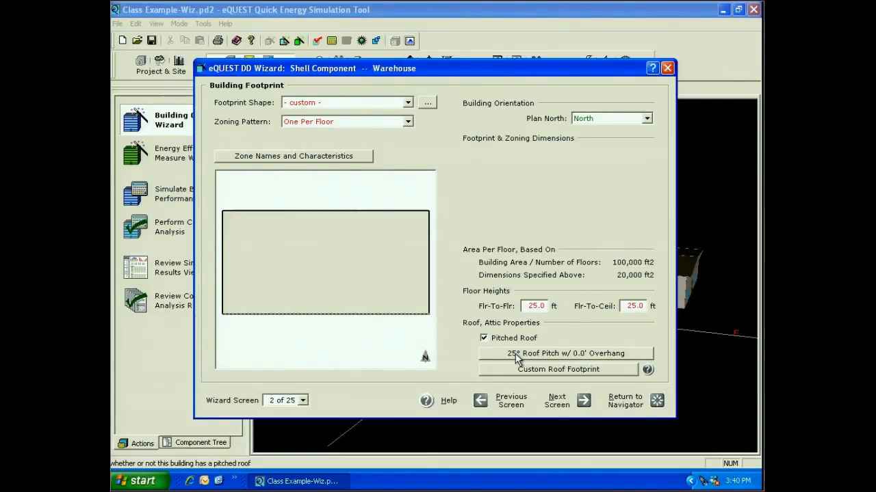
click(515, 356)
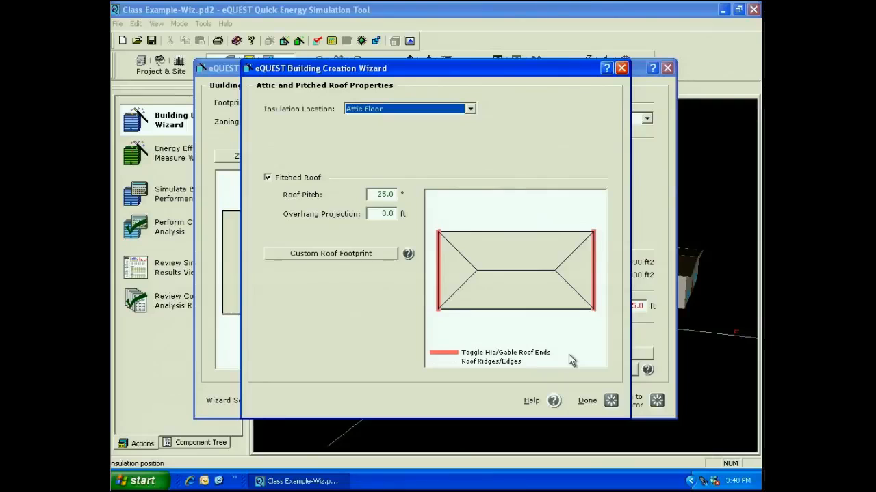
click(470, 108)
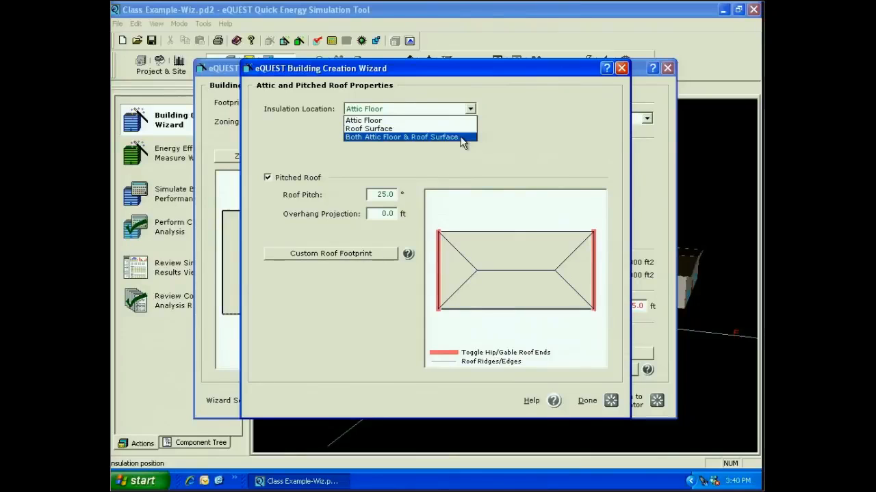
click(451, 128)
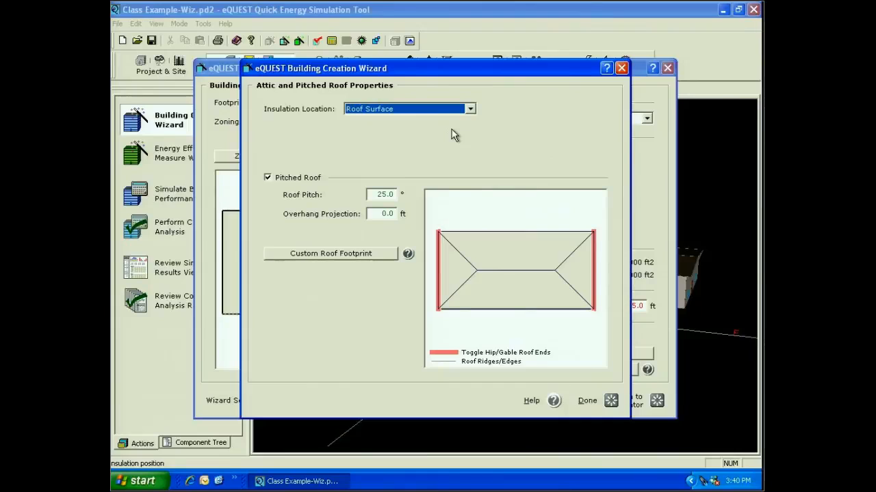
- Set the roof pitch to 5° and overhang projection to 4 ft, and change the east roof end from hip to gable
click(399, 194)
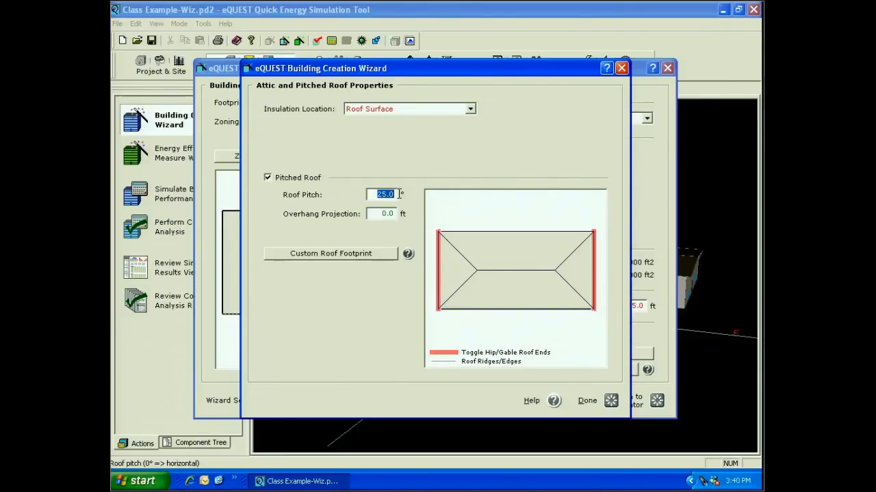
text(5)
key(Tab)
text(4)
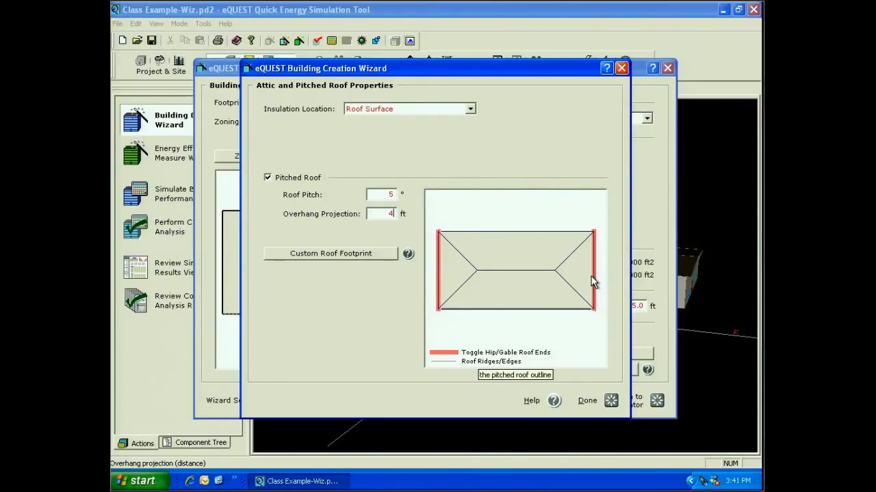
click(593, 280)
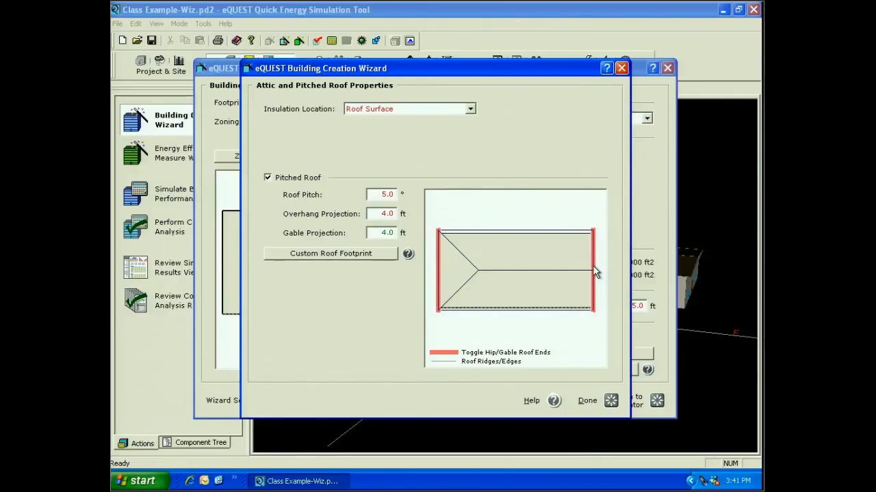
- Set the Warehouse roof's gable projection to 3 ft
drag(394, 233, 337, 274)
text(3)
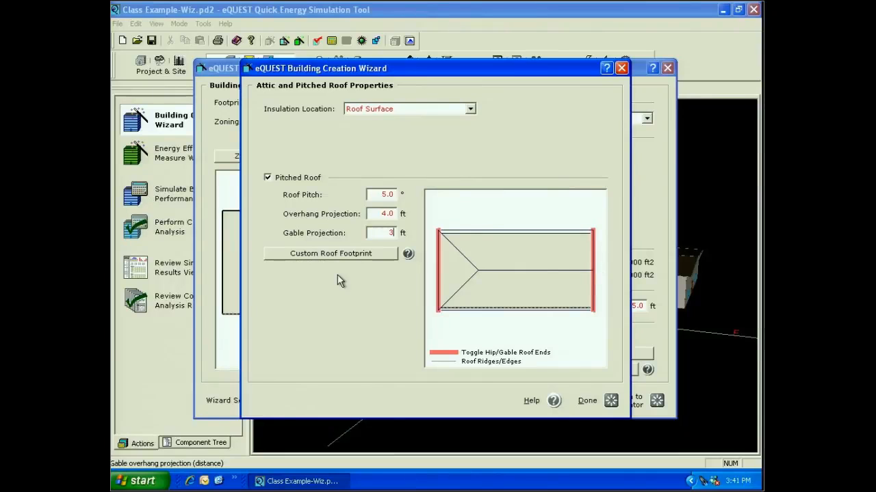
- Customize the roof footprint by setting the Y coordinate of vertices 1 and 2 to 100, and accept the roof properties
click(336, 255)
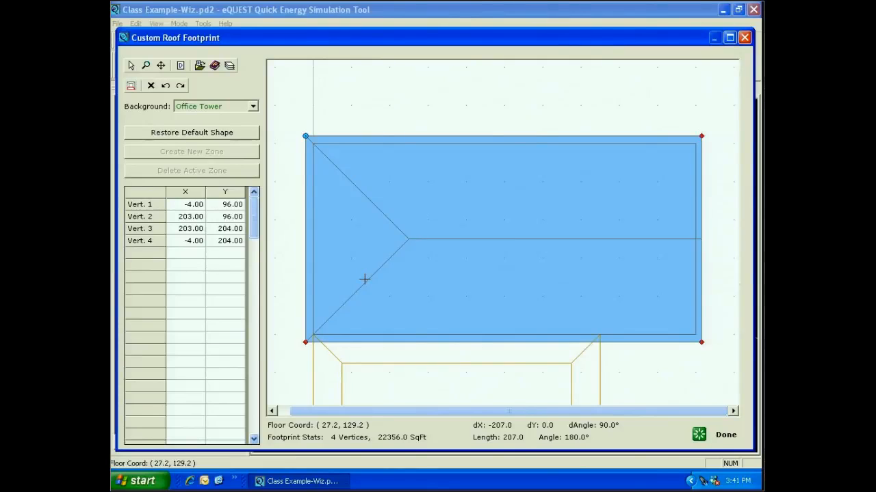
click(305, 346)
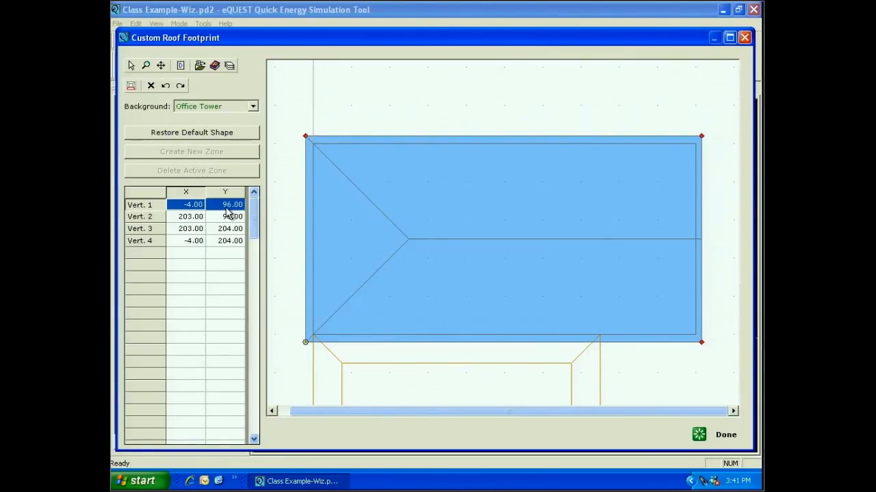
click(232, 209)
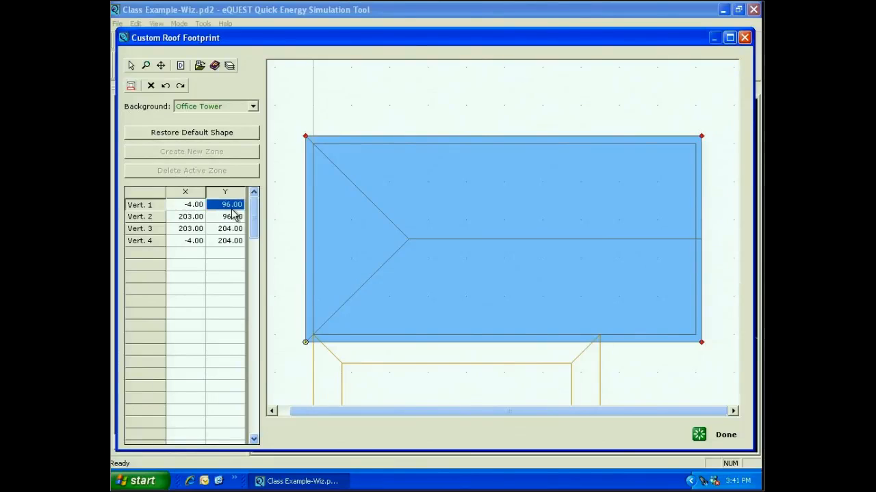
text(100)
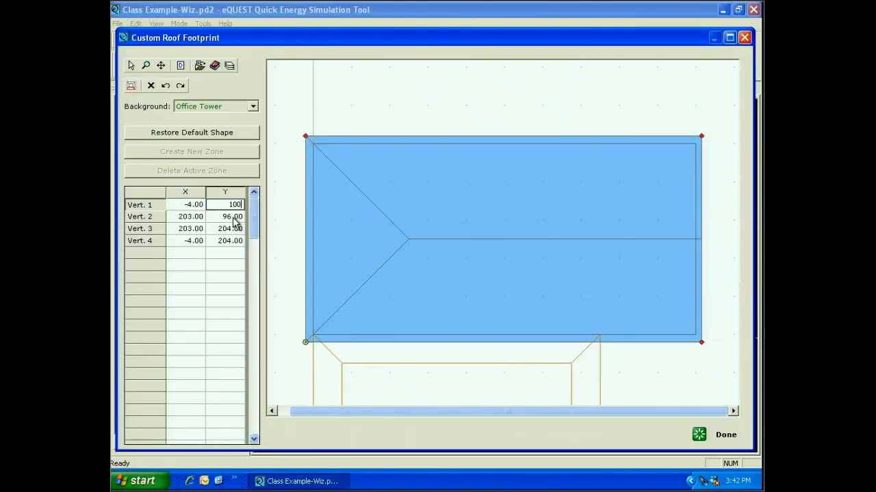
click(233, 218)
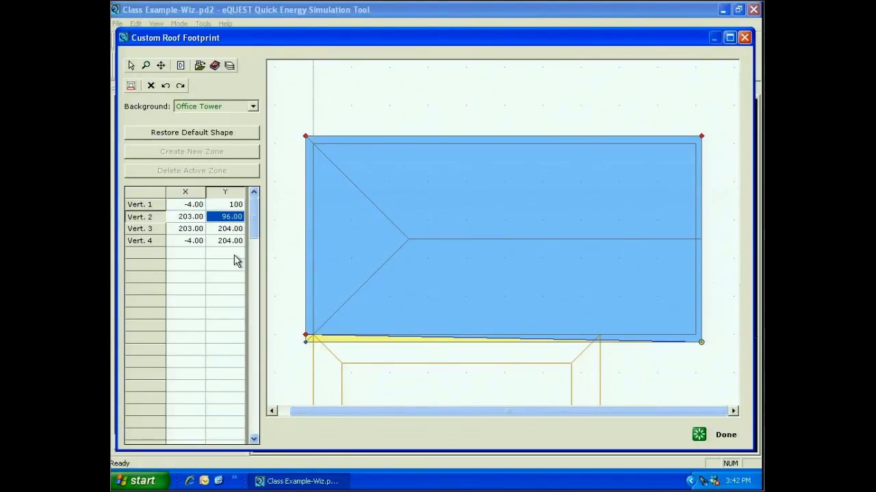
text(100)
key(Return)
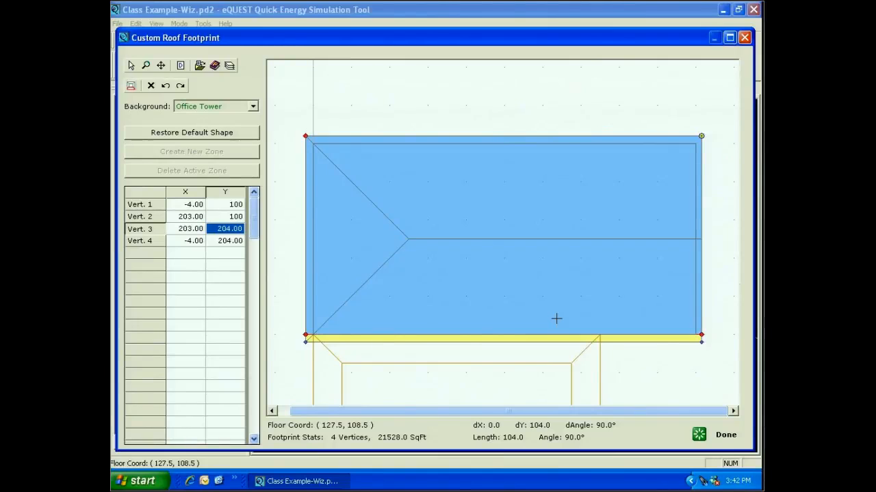
click(714, 435)
click(384, 265)
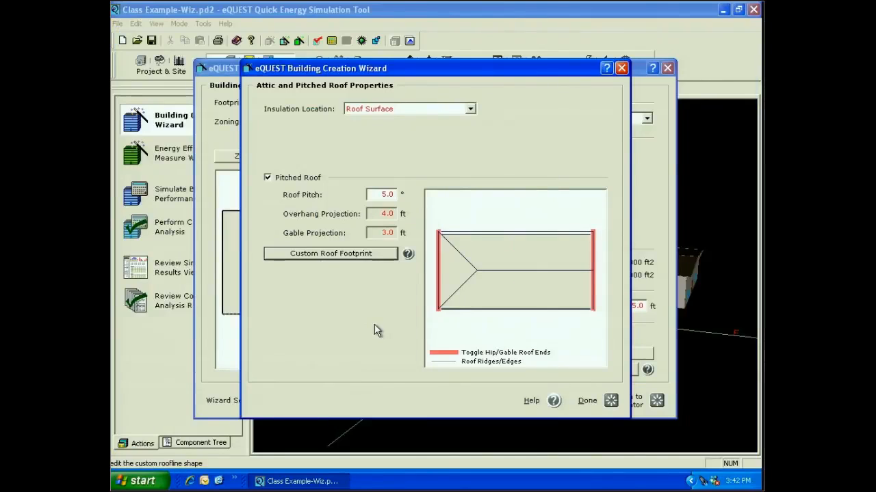
click(610, 400)
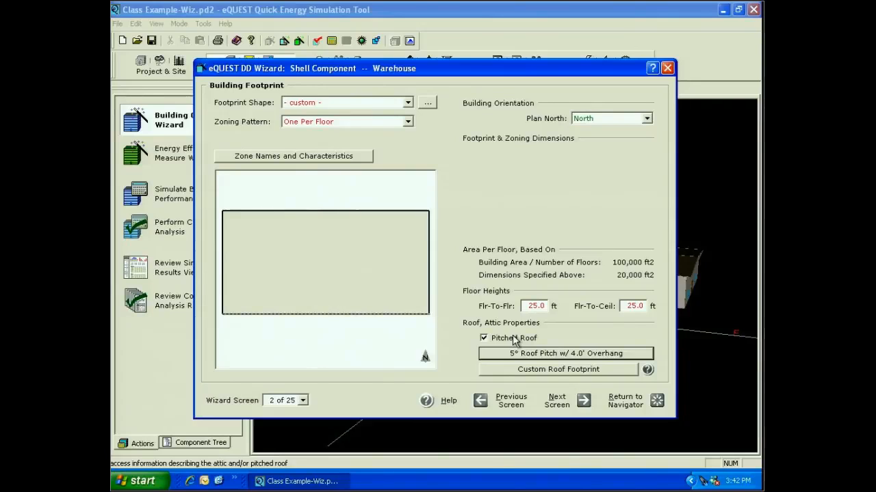
- Check which wall exposure type is assigned to the south wall of the Warehouse footprint
right_click(353, 315)
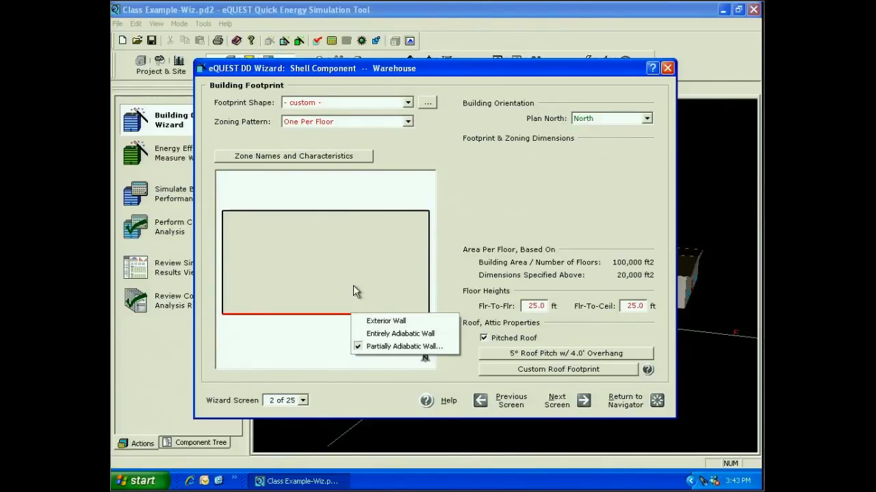
click(353, 285)
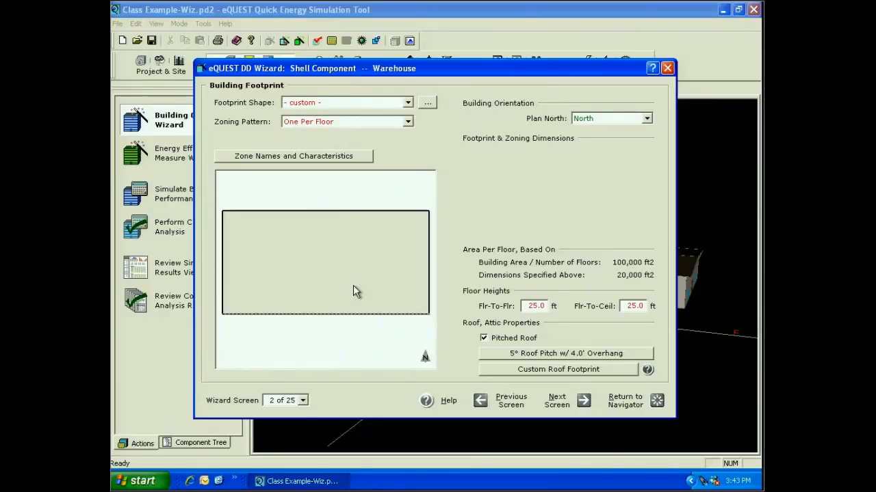
- On the Building Envelope Constructions screen, set the roof to Custom, Layer-by-Layer Construction using the existing Roof Construction
click(553, 402)
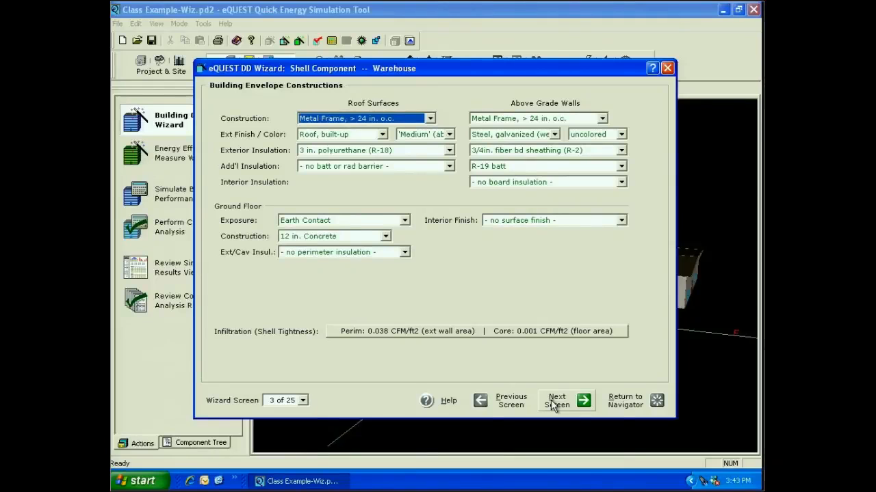
click(430, 119)
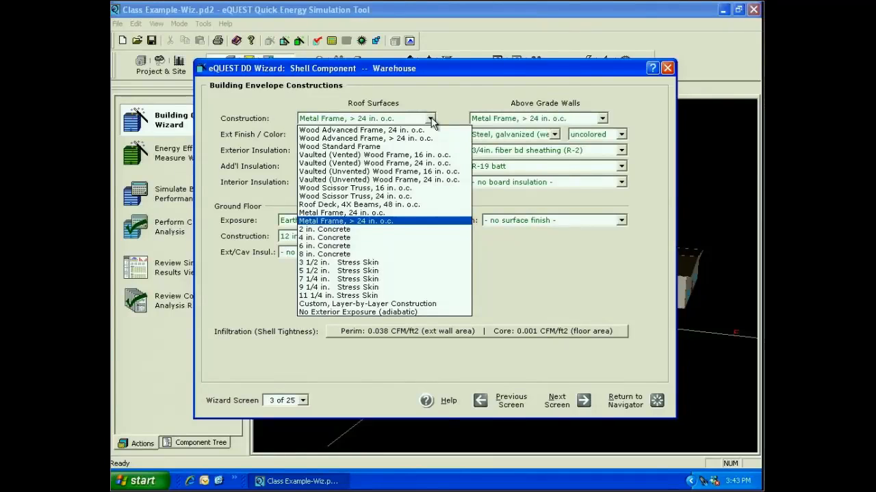
click(340, 304)
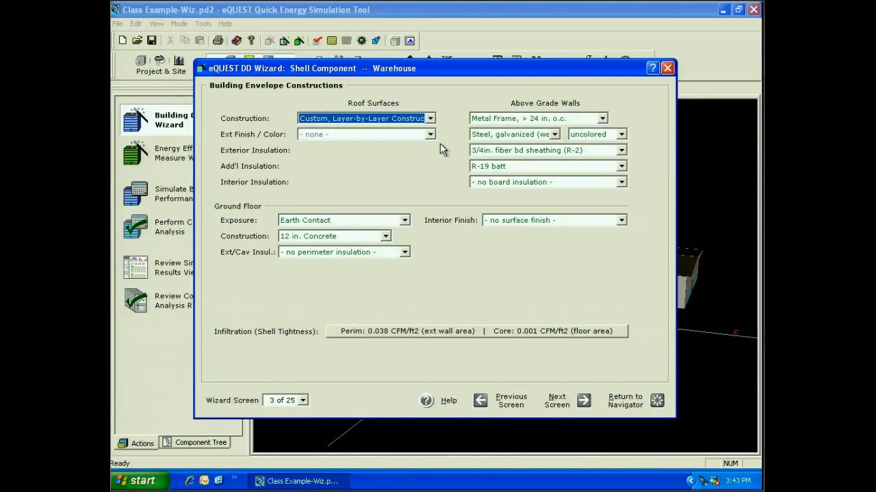
click(429, 134)
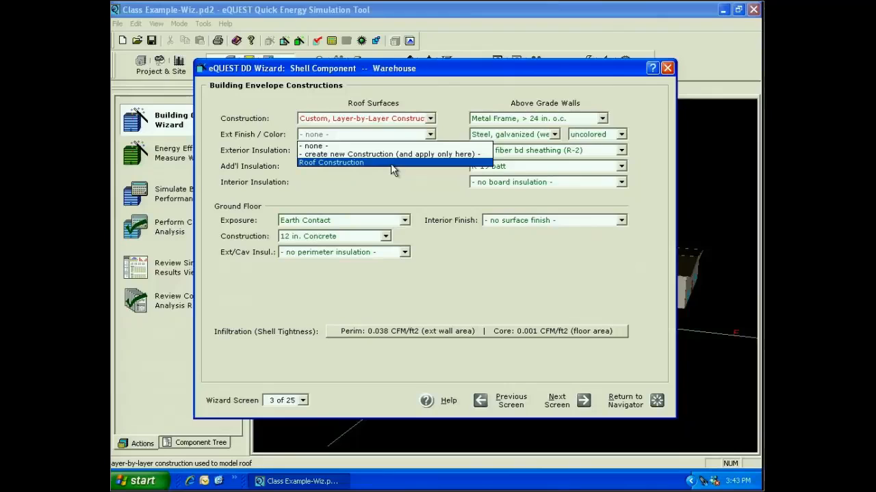
click(391, 164)
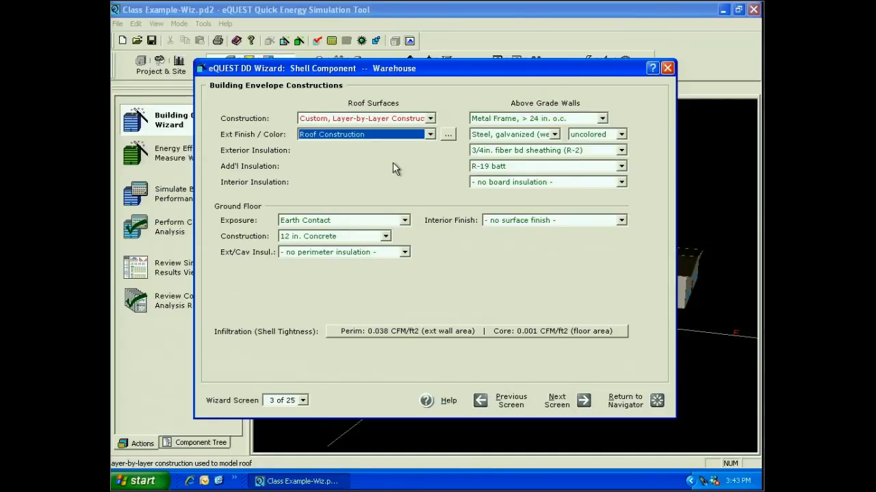
click(602, 119)
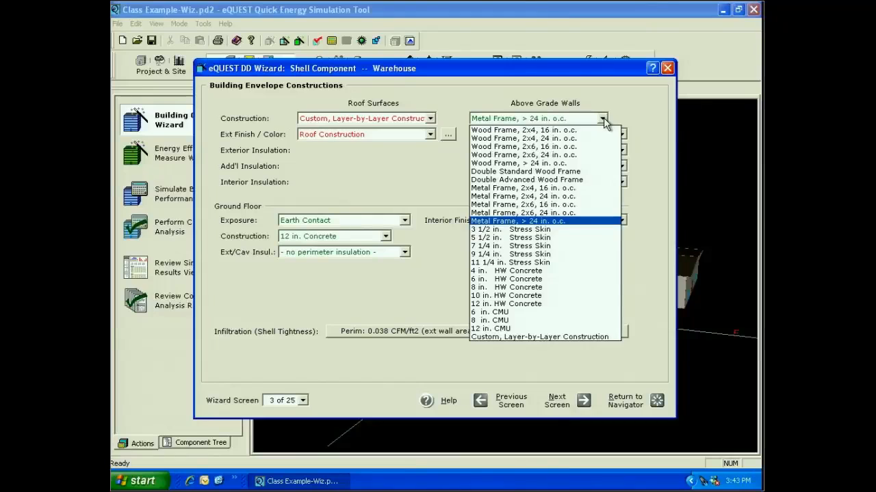
click(531, 298)
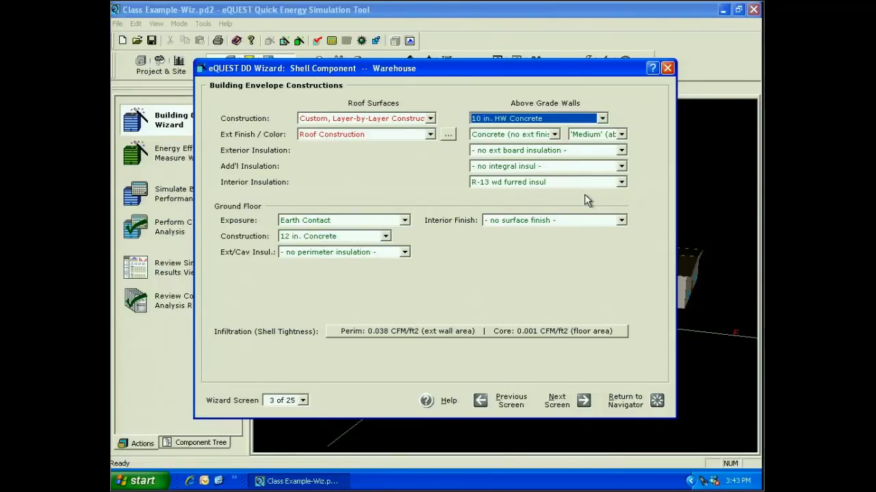
click(621, 183)
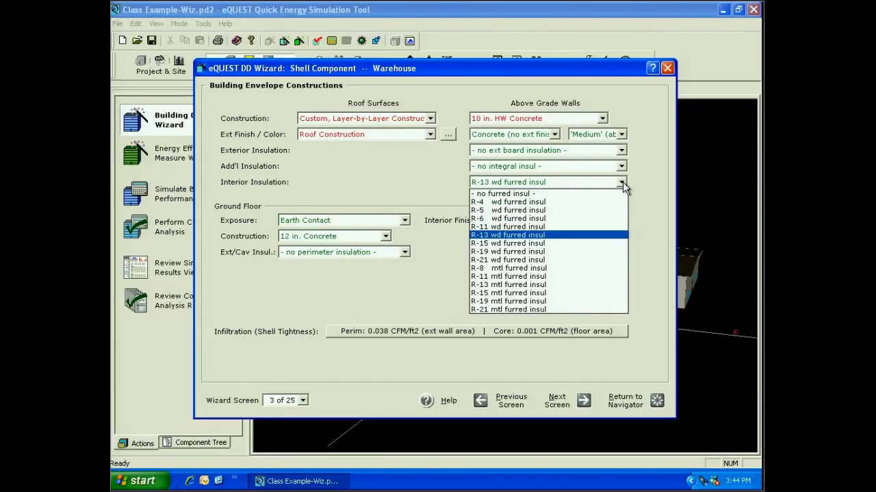
click(622, 182)
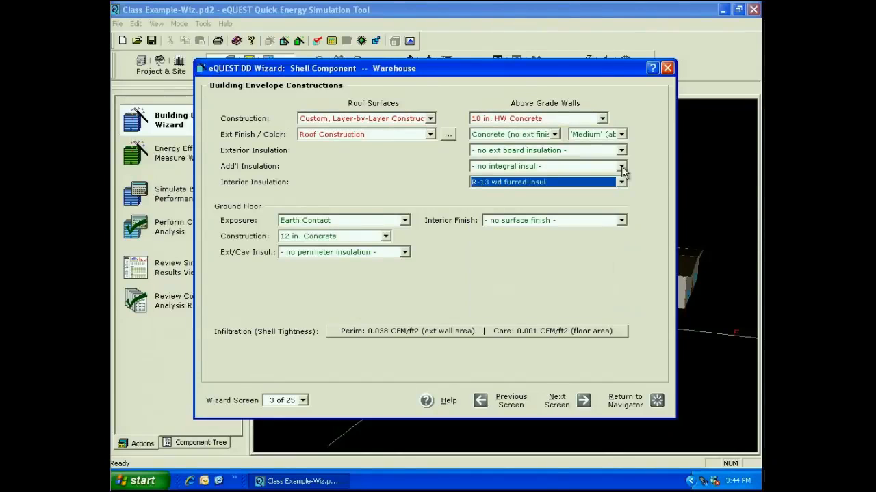
double_click(622, 167)
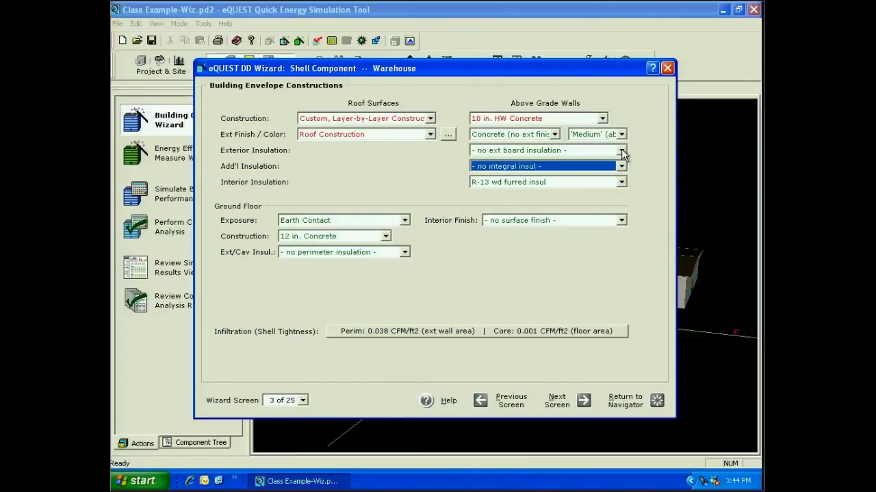
click(621, 151)
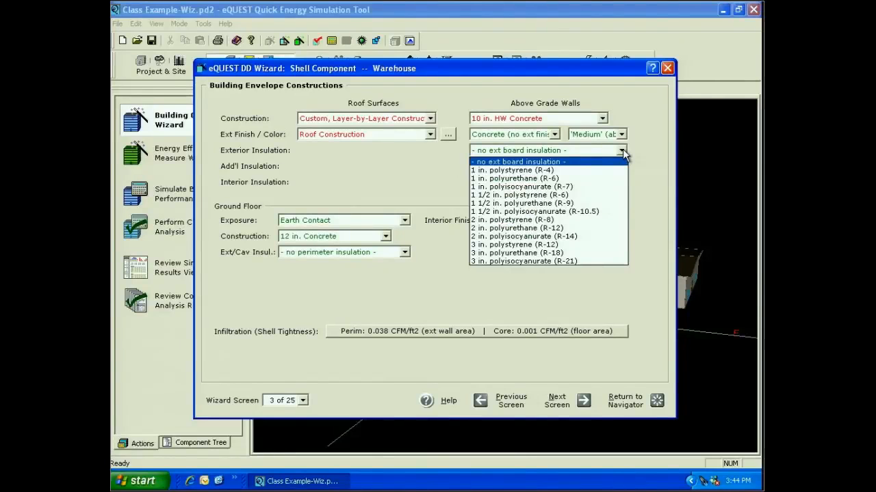
click(623, 150)
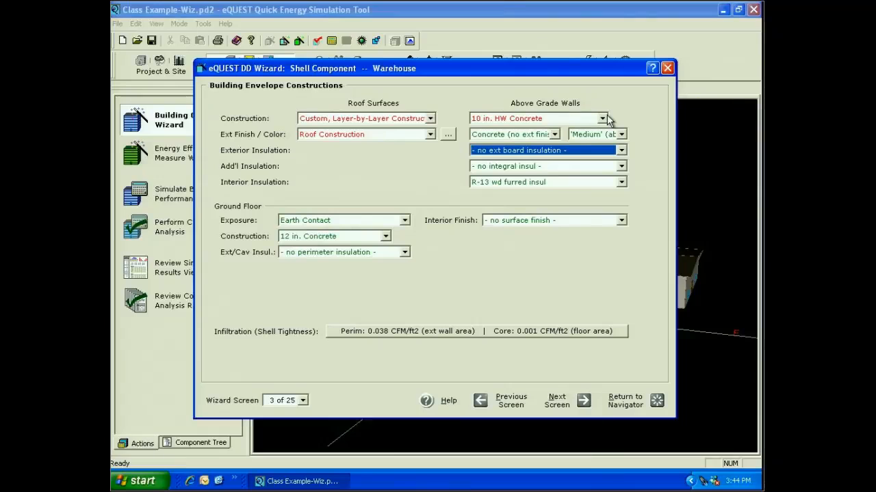
right_click(587, 121)
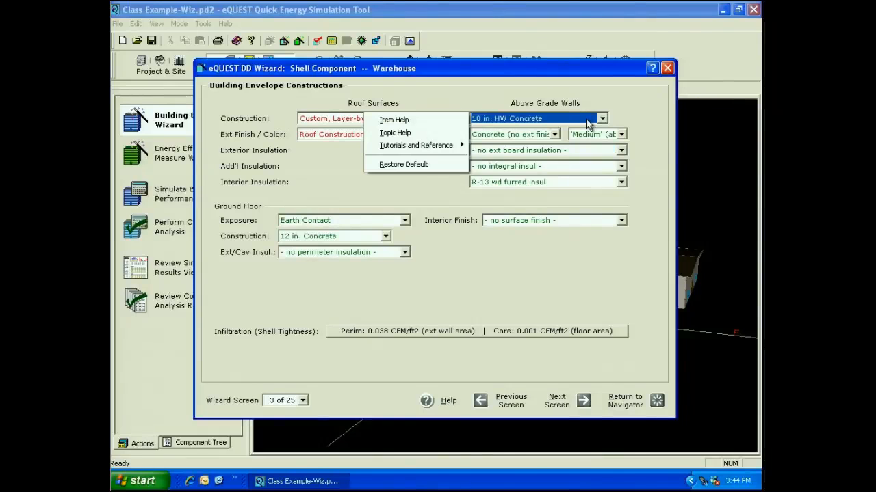
click(404, 164)
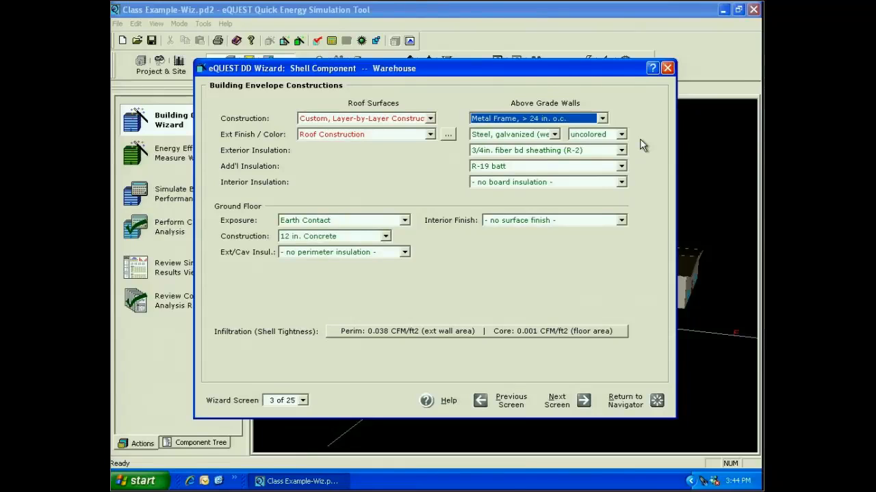
- Set the above grade walls to 10 in. HW Concrete with 2 in. polyisocyanurate (R-14) exterior insulation
click(602, 119)
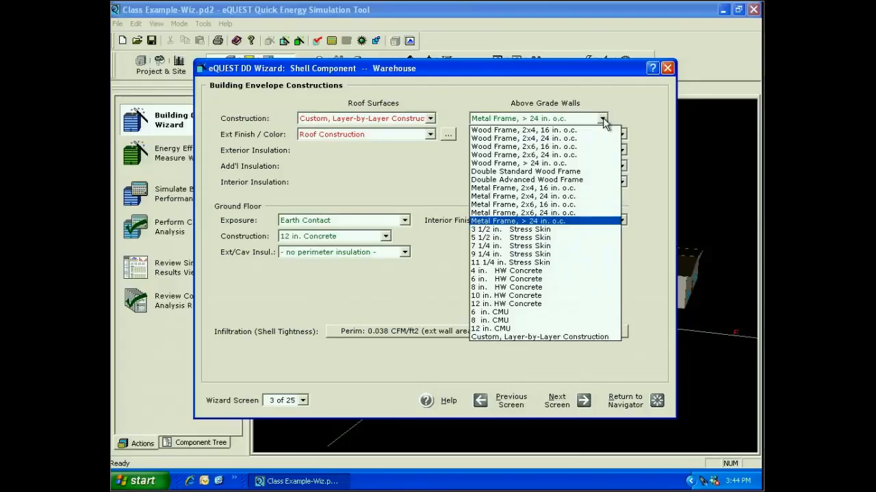
click(506, 298)
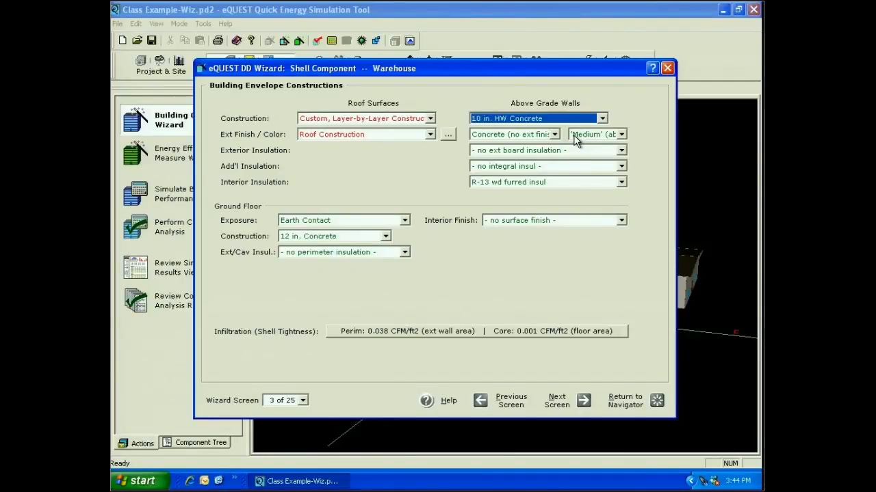
click(621, 150)
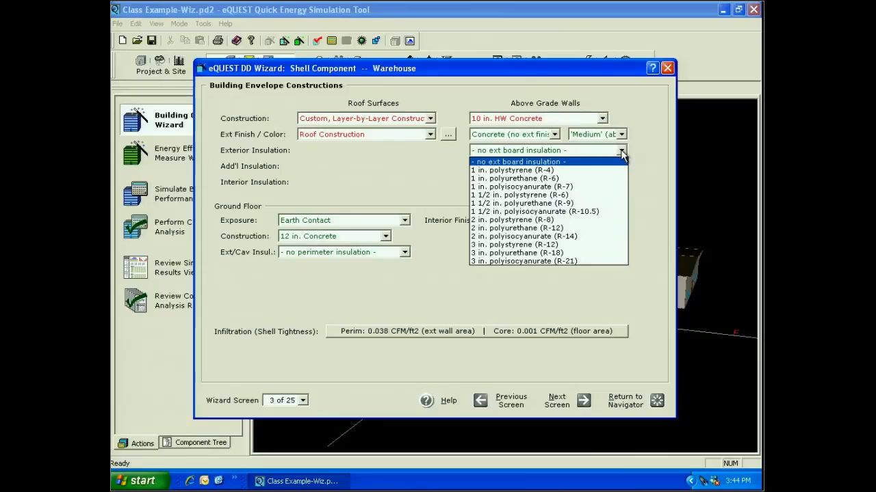
click(578, 236)
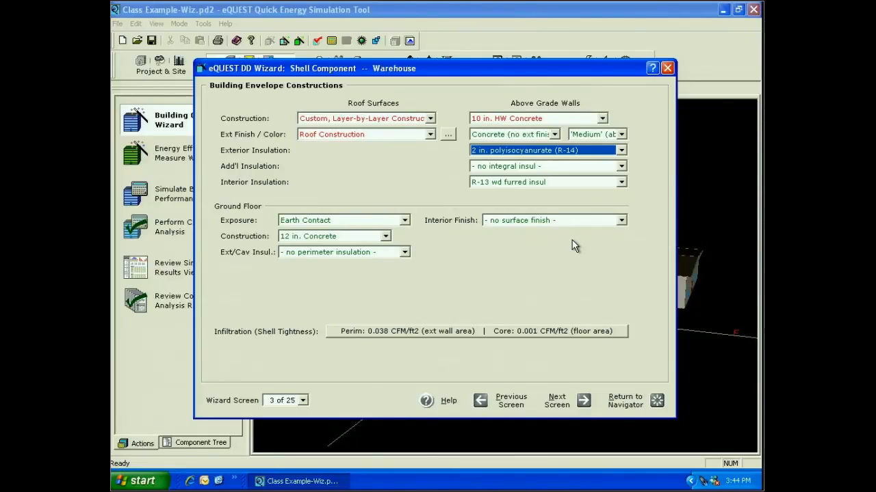
- Set the ground floor construction to 6 in. Concrete and keep its interior finish at no surface finish
click(385, 236)
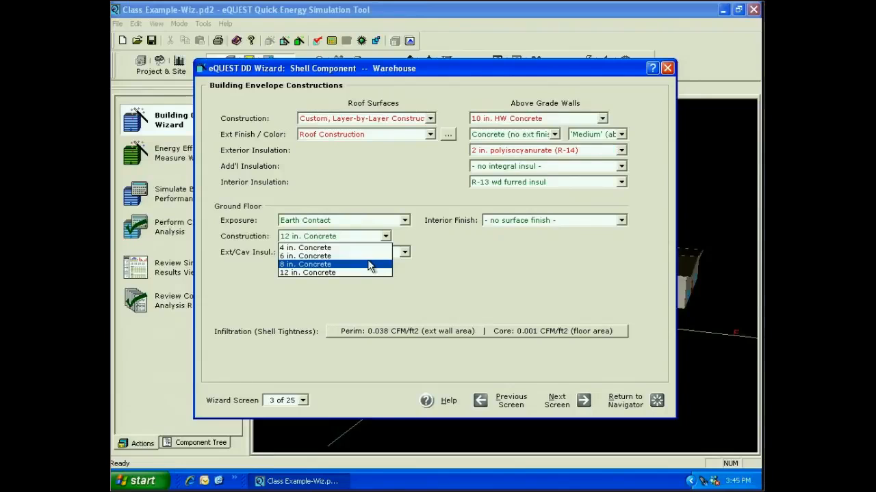
click(370, 255)
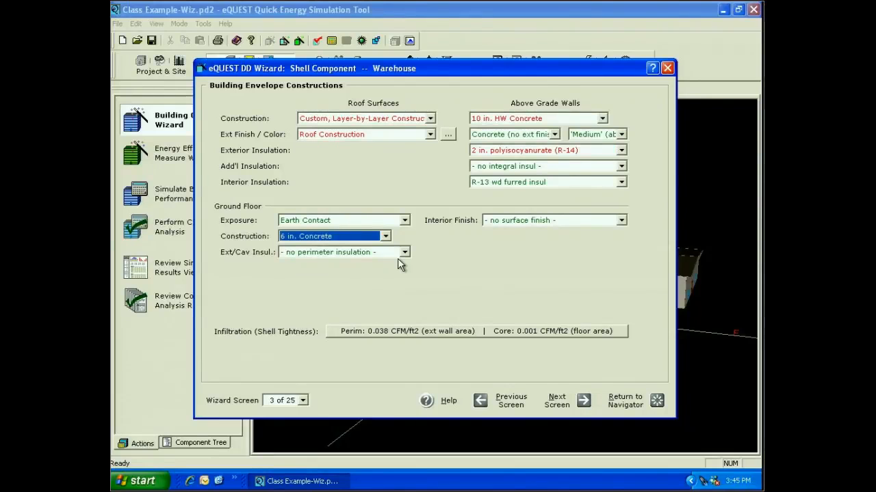
click(621, 220)
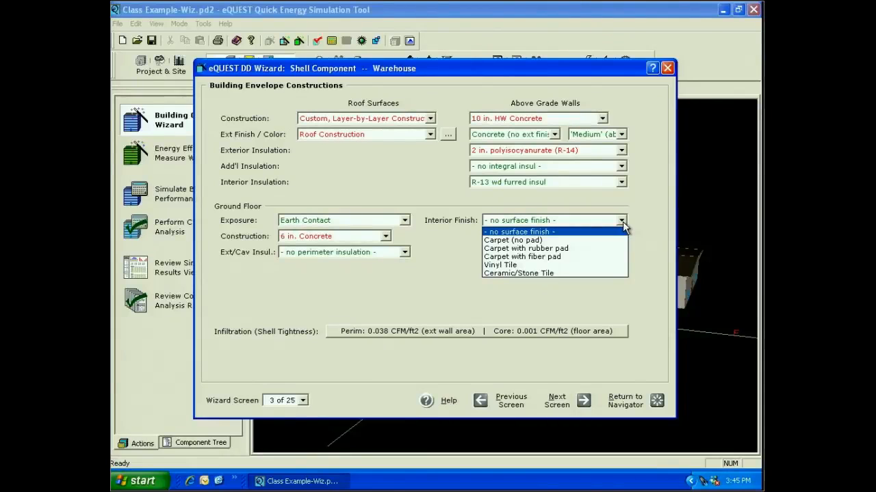
click(621, 222)
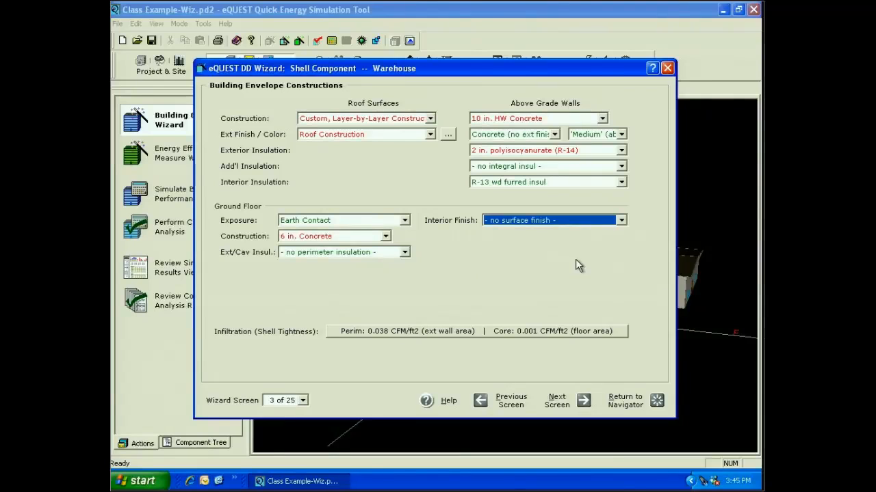
- Set the ground floor perimeter insulation to vert ext bd, R-10, 4ft deep, and the perimeter zone infiltration to 0.150 CFM/ft2
click(405, 252)
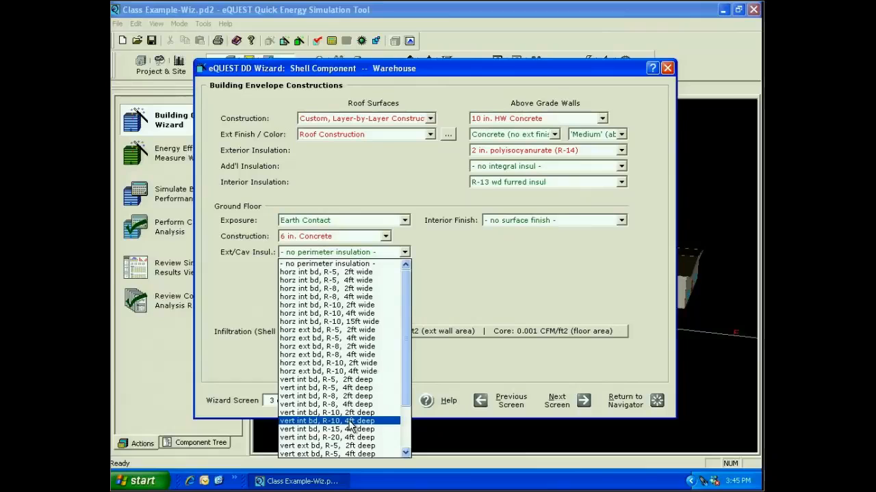
scroll(345, 427, down, 2)
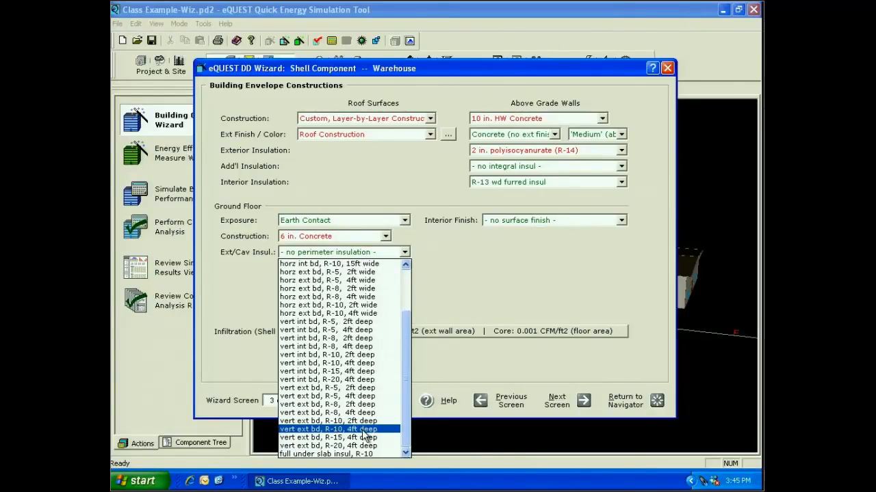
click(367, 429)
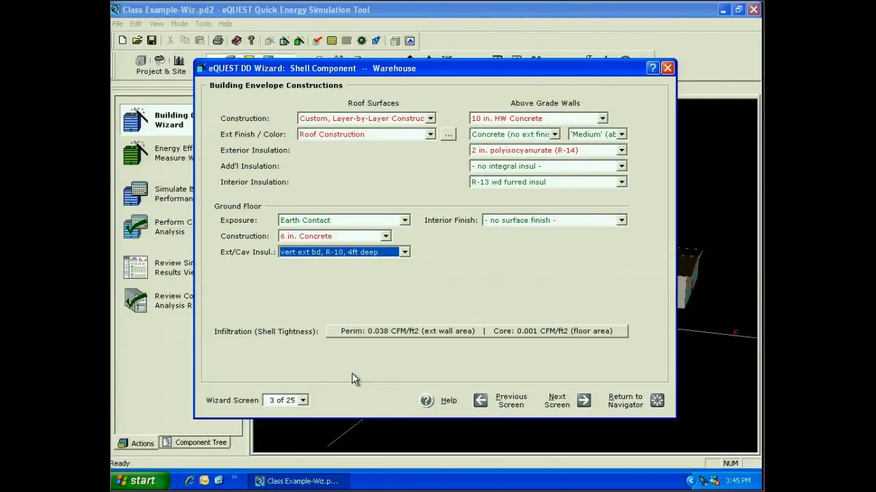
click(351, 331)
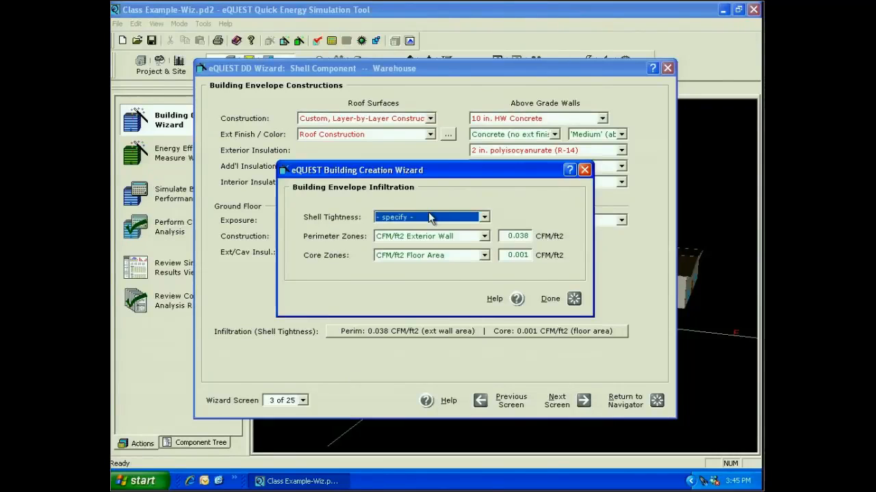
drag(507, 236, 536, 233)
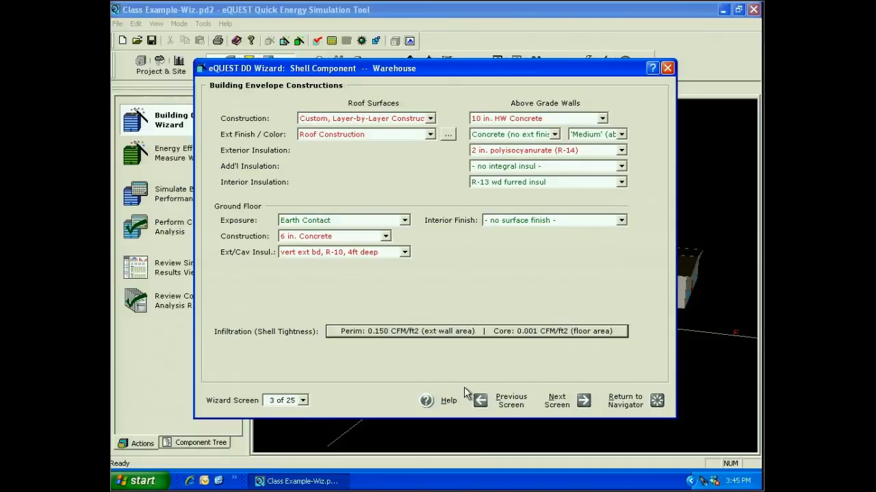
- On the Building Interior Constructions screen, give the top floor ceiling a Drywall Finish, keeping Metal Stud, 24 in. o.c. framing and no other ceiling finish
click(558, 401)
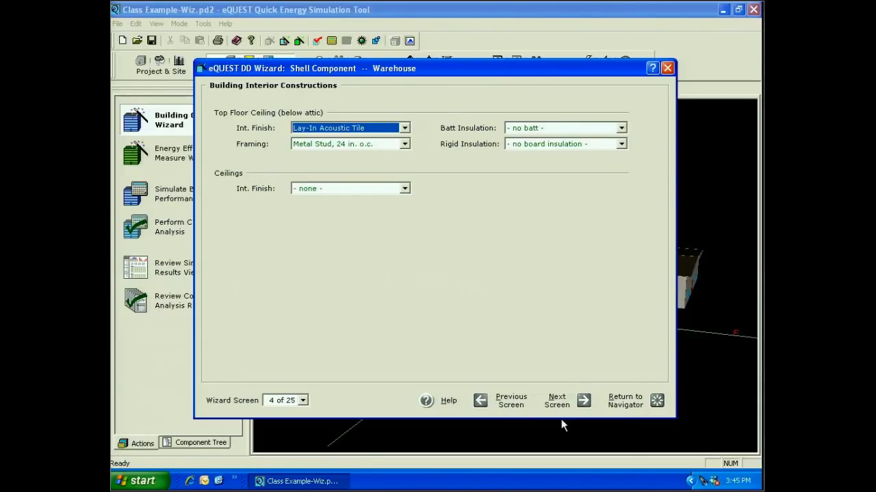
click(404, 129)
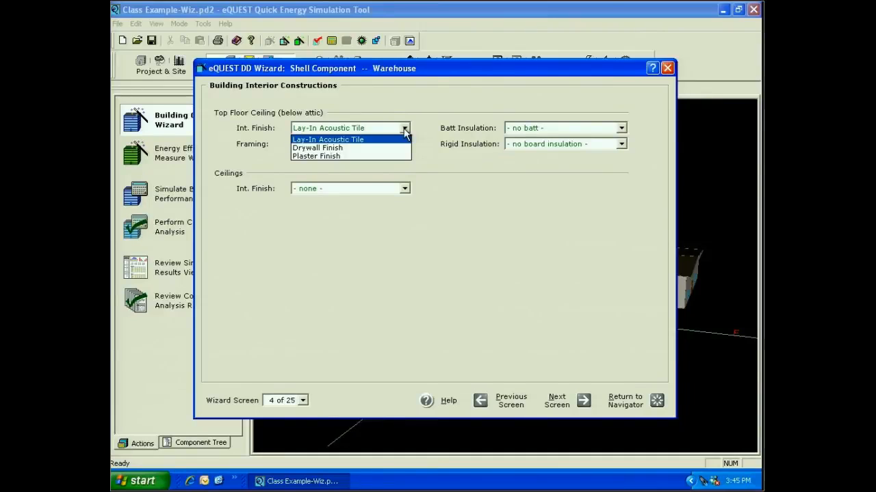
click(399, 148)
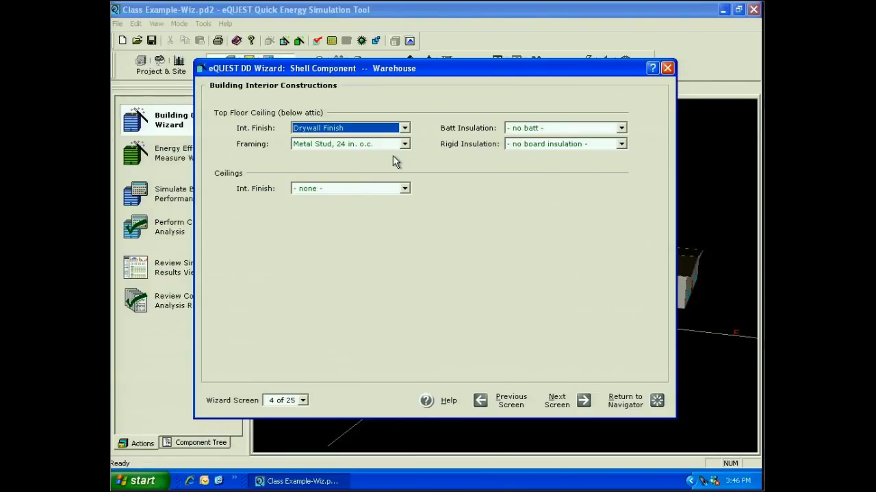
click(404, 144)
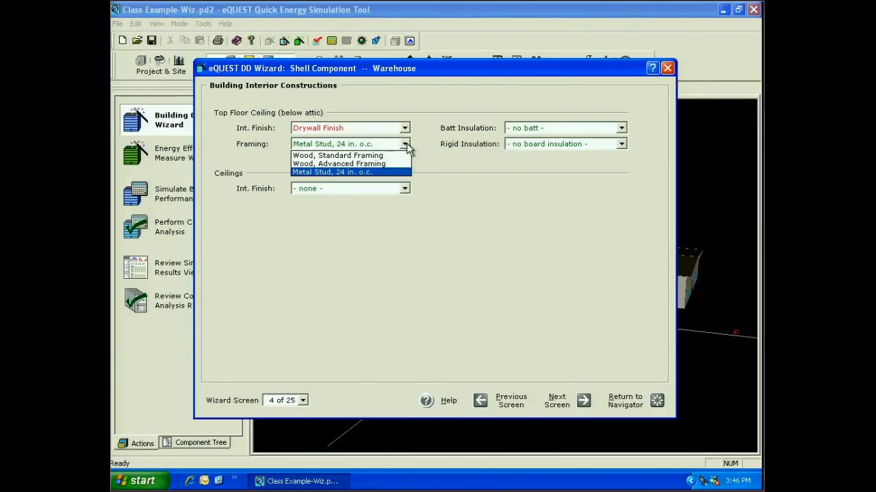
click(404, 146)
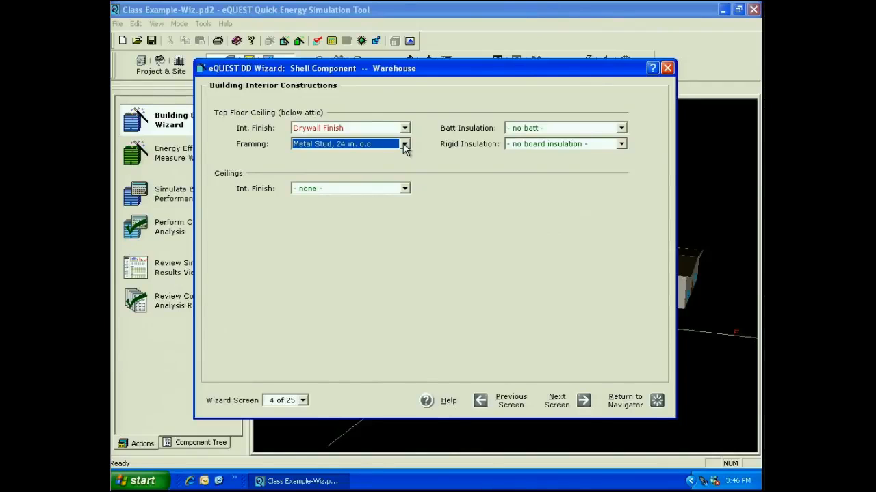
click(405, 190)
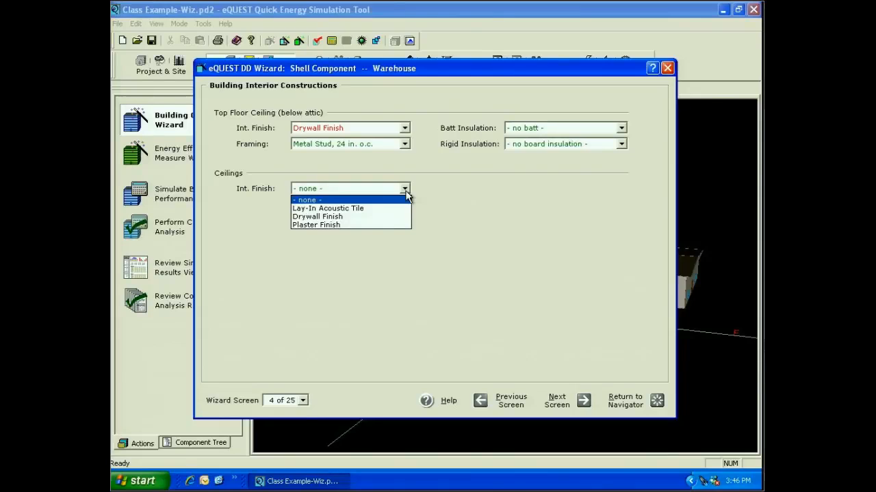
click(405, 192)
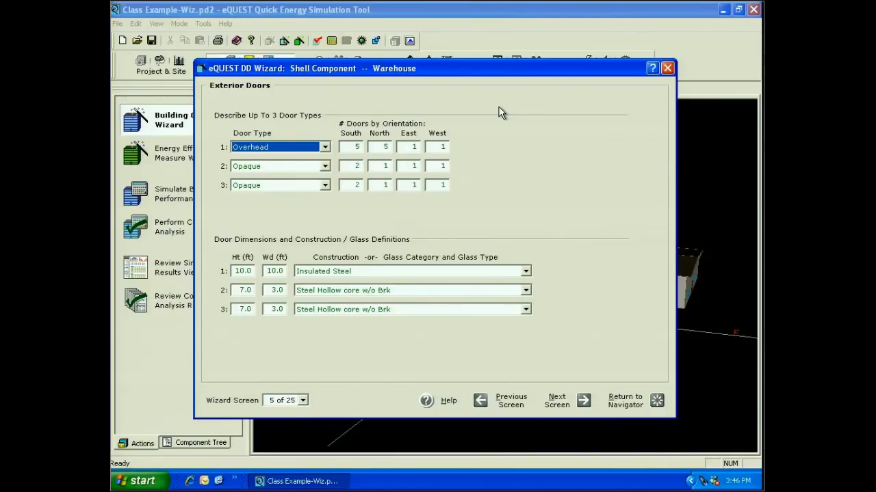
- Remove the third exterior door type, and set overhead doors to 0 south and north and opaque doors to 0 south, east and west
click(325, 185)
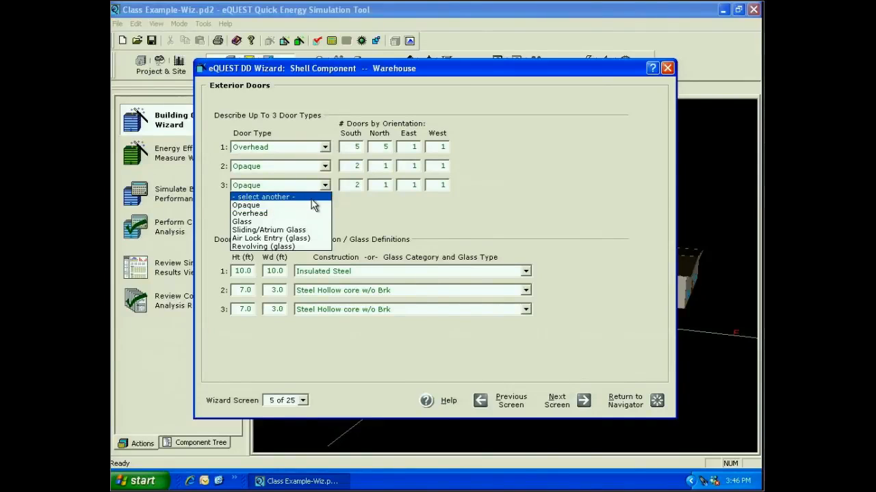
click(311, 197)
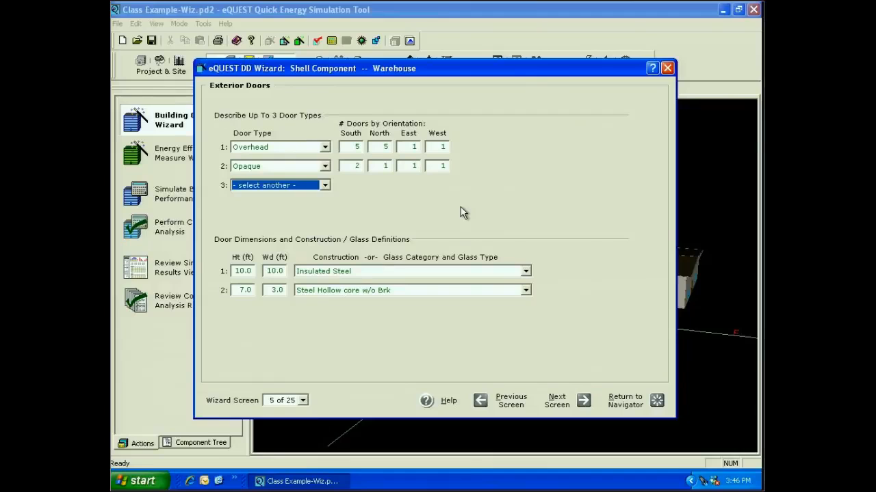
double_click(387, 147)
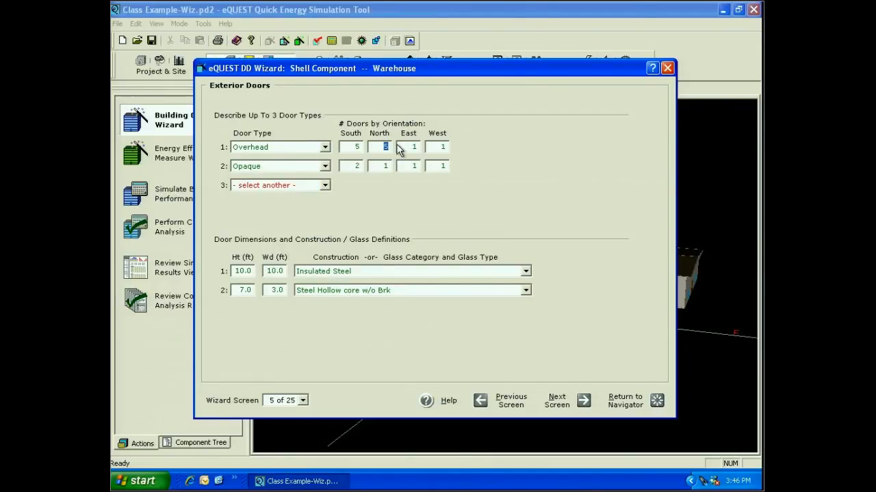
text(0)
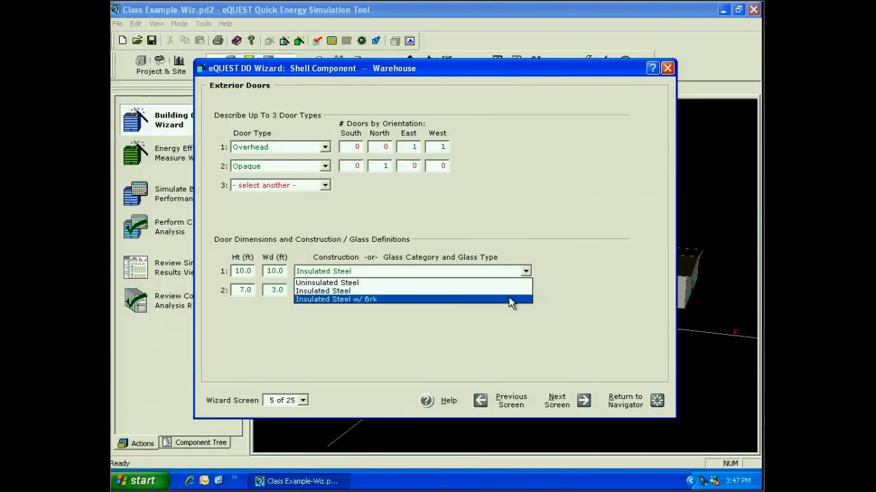
- Set the overhead door construction to Insulated Steel w/ Brk and the opaque door construction to Steel, Polyurethane core w/ Brk
click(508, 299)
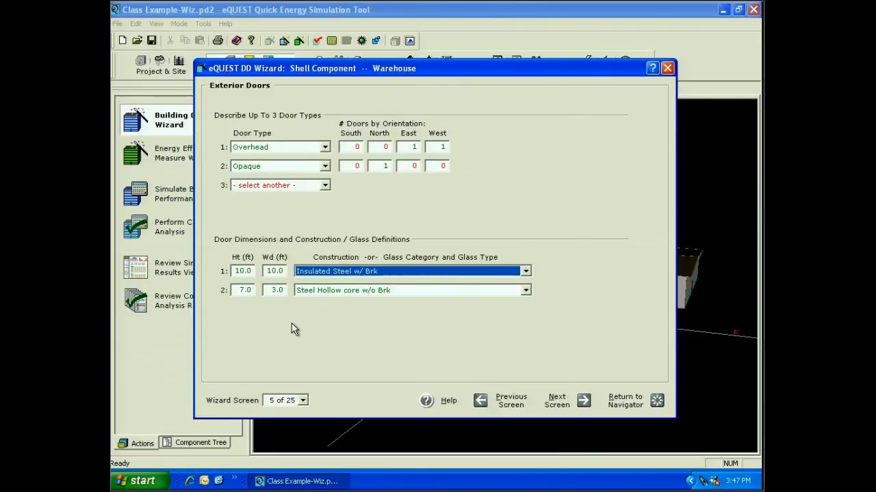
click(525, 291)
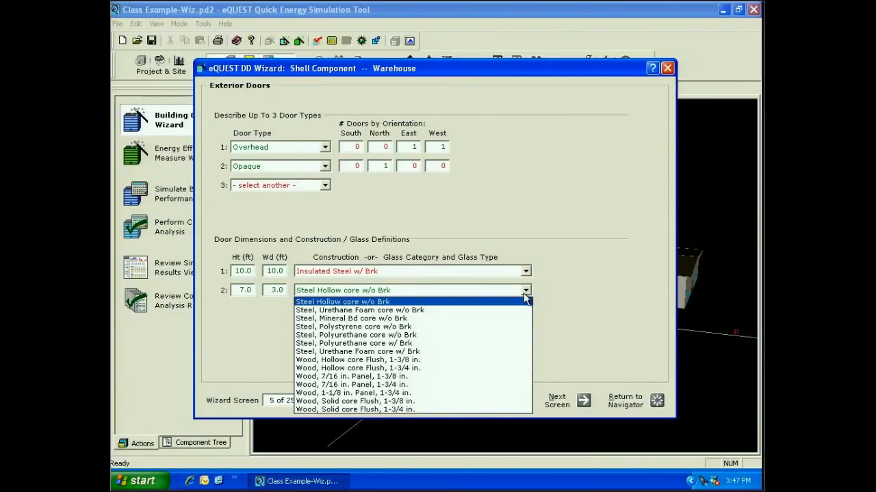
click(414, 345)
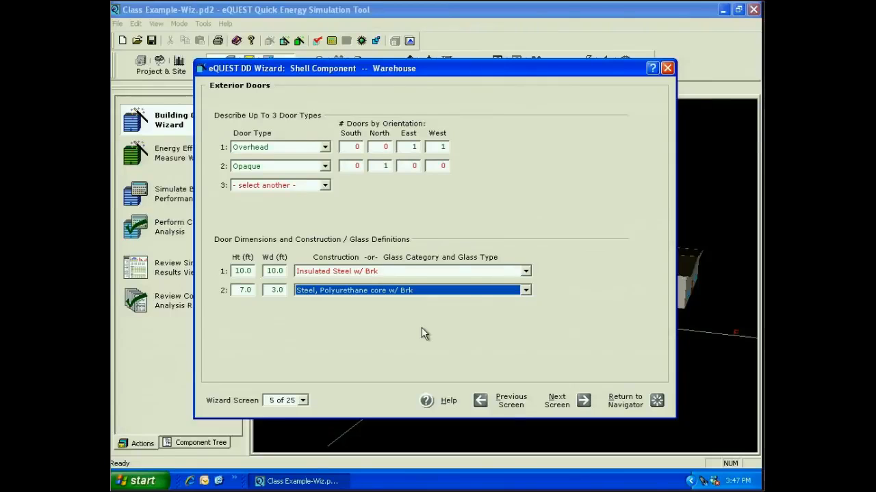
- Keep one window type, Double Clear Low Iron 1/8in, 1/4in Air (2006), 10 ft wide, 5 ft high, 15 ft sill, 5% south and 10% elsewhere
click(567, 402)
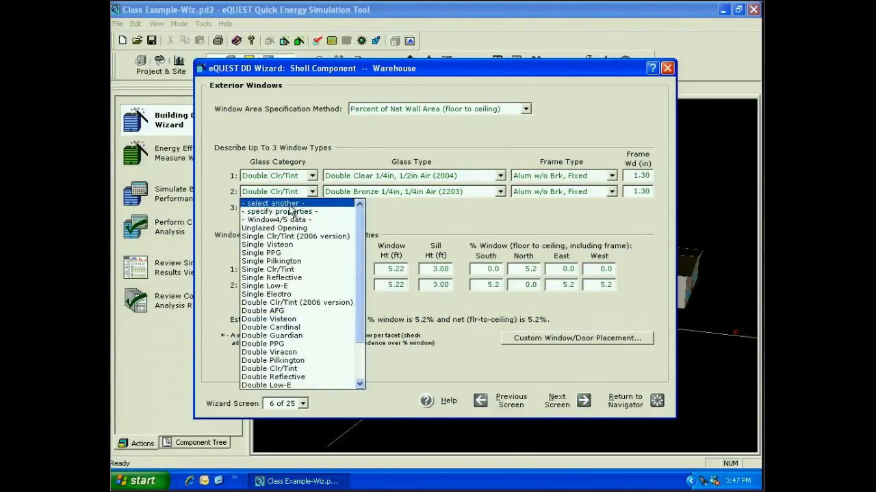
click(273, 203)
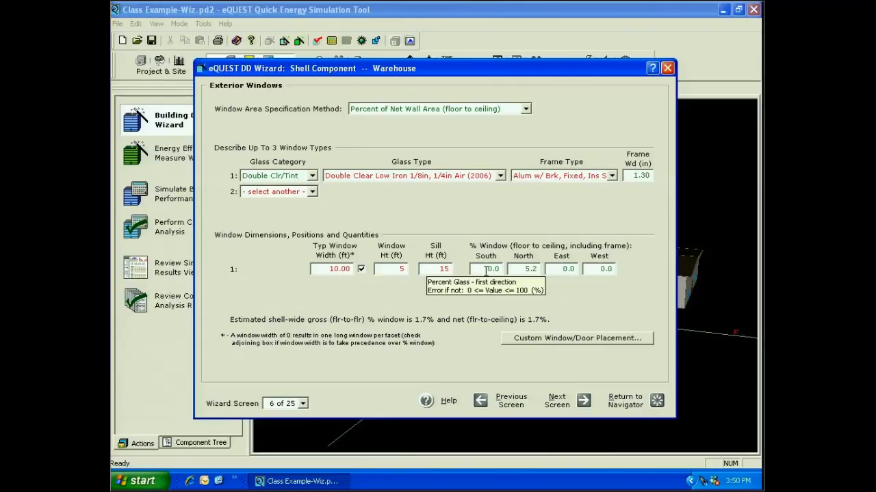
click(485, 269)
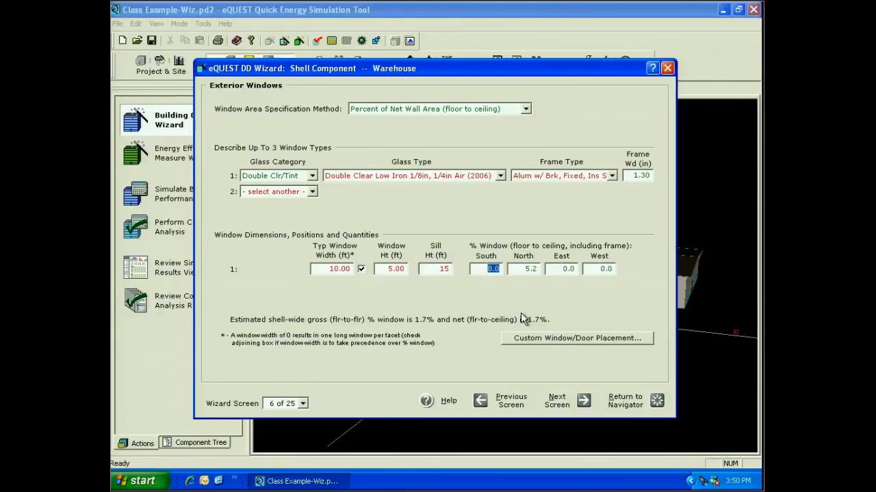
- Return to the Project Navigator, finish the wizard and inspect the Warehouse's doors and windows from several sides of the 3-D model
click(624, 400)
click(619, 385)
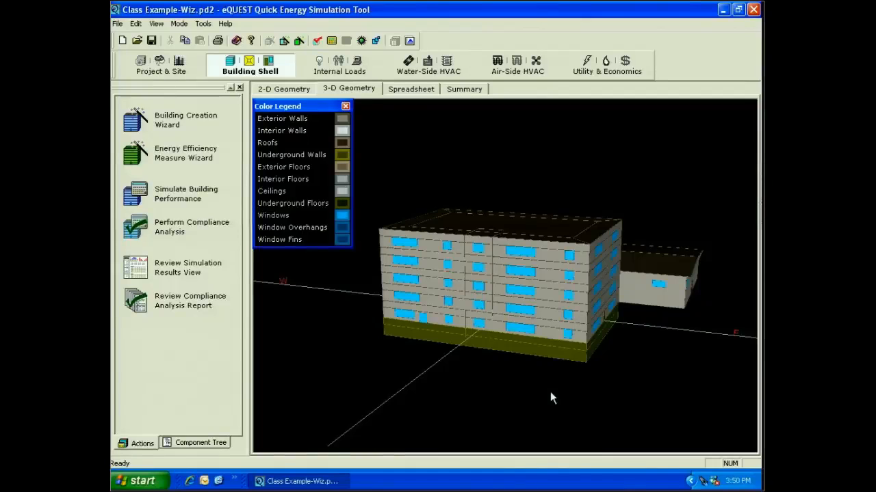
drag(550, 391, 582, 353)
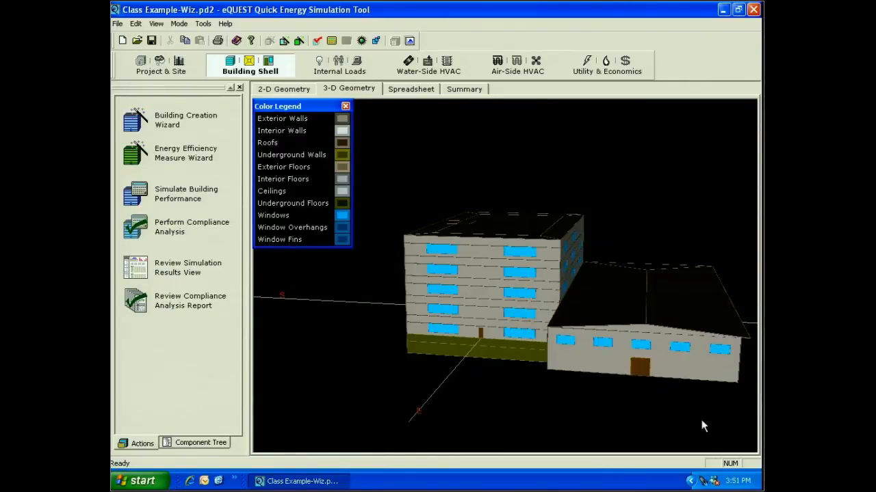
drag(703, 426, 574, 402)
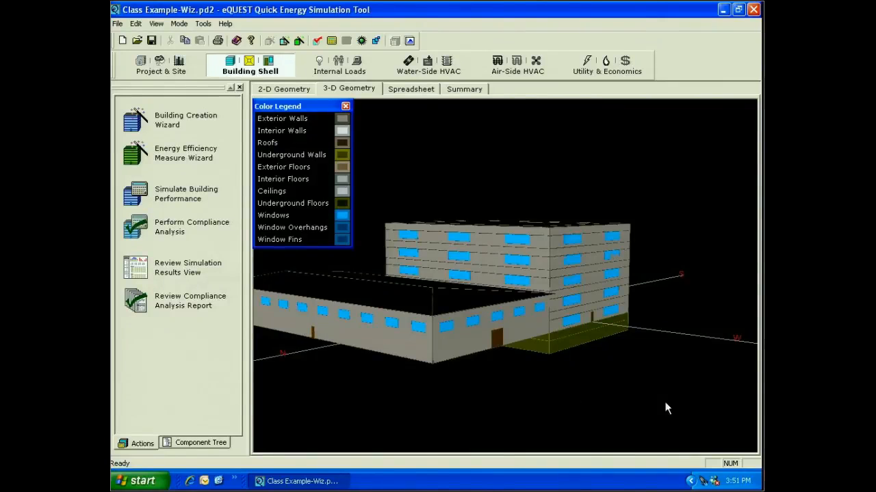
- Save the project changes and reopen the Warehouse shell in the Building Creation Wizard
click(166, 128)
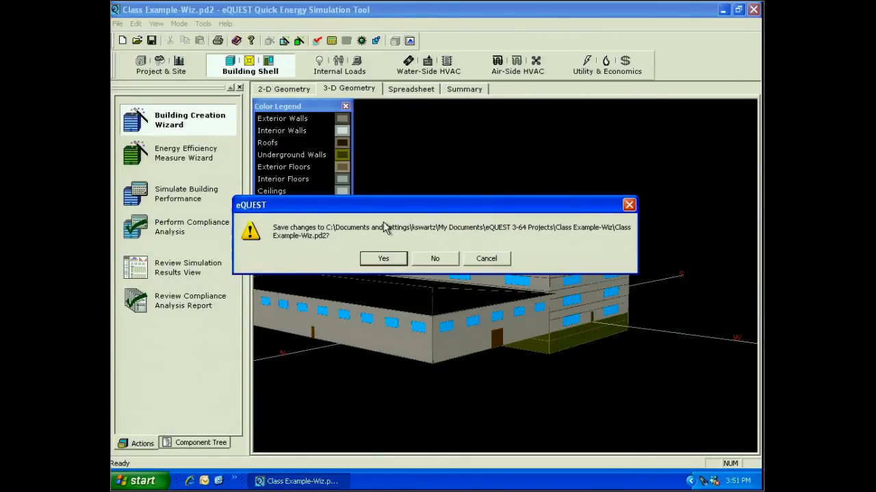
click(383, 259)
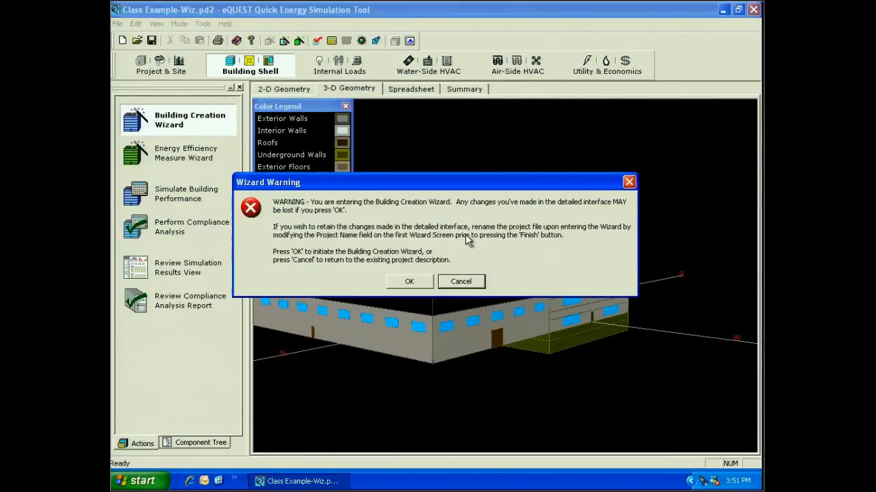
key(Return)
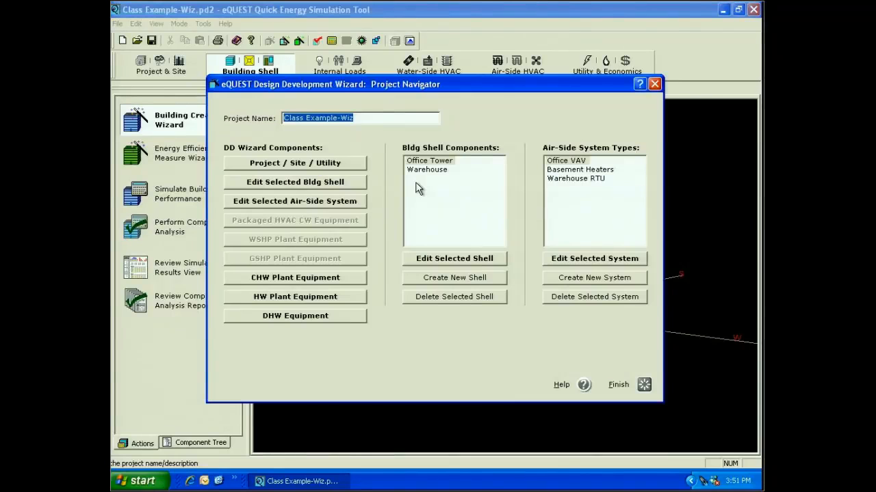
double_click(419, 189)
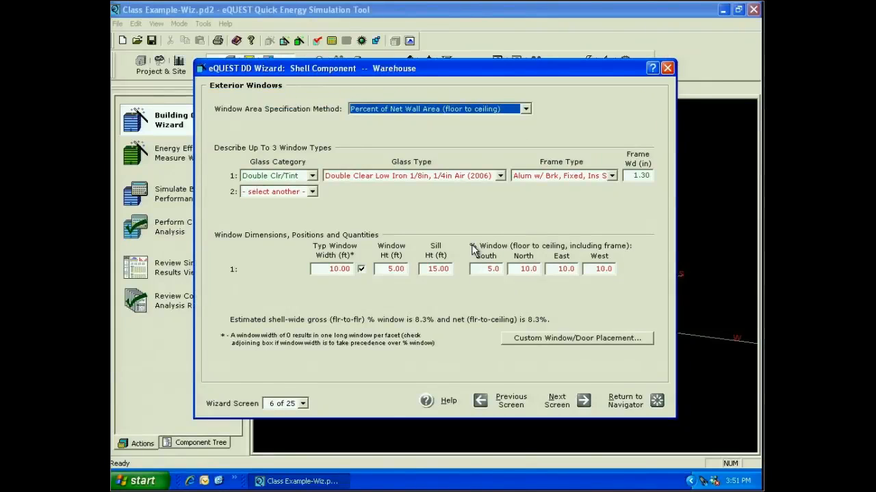
- On the Warehouse's Building Footprint screen, turn off the pitched roof
click(302, 404)
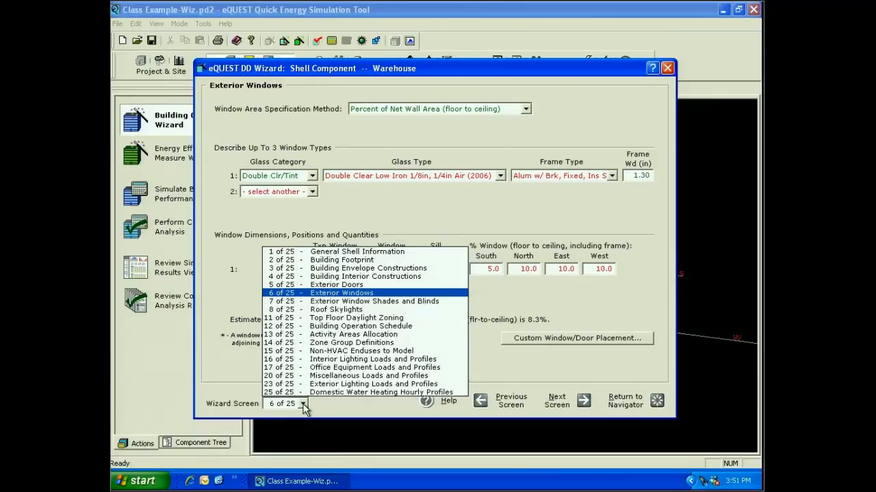
click(342, 260)
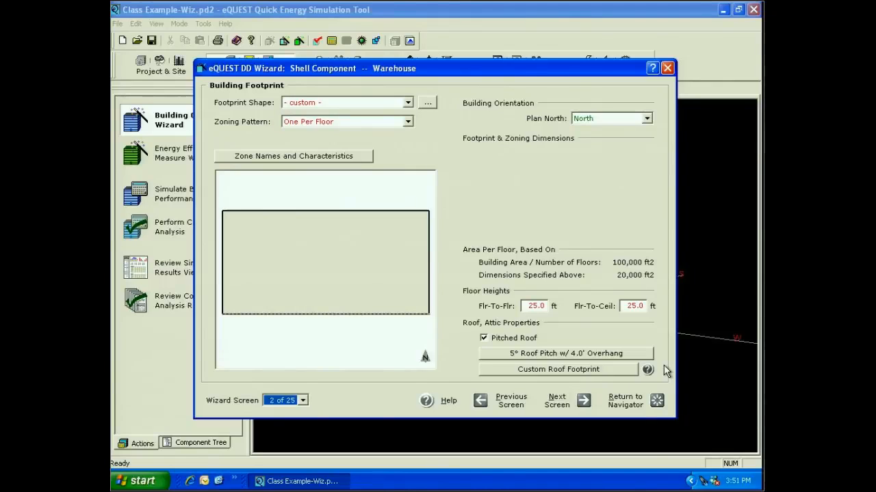
click(485, 339)
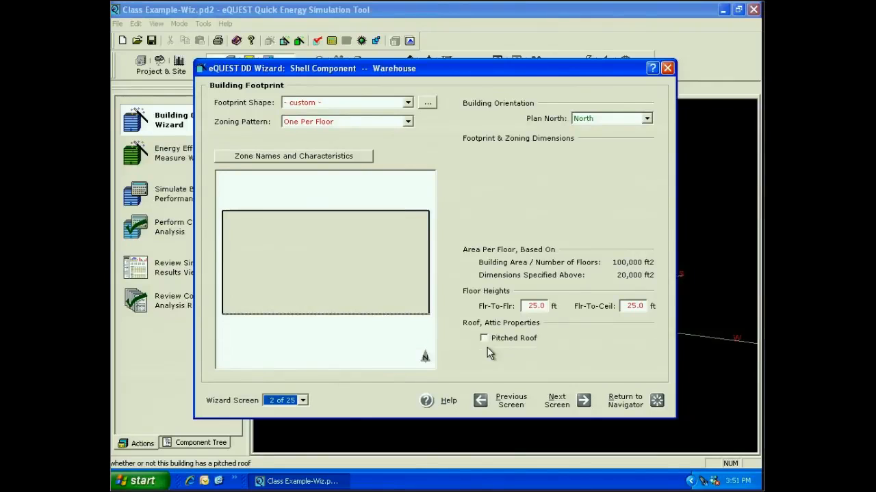
- On the Warehouse's Roof Skylights screen, add skylights to all rooftop zones with 4% coverage
click(566, 401)
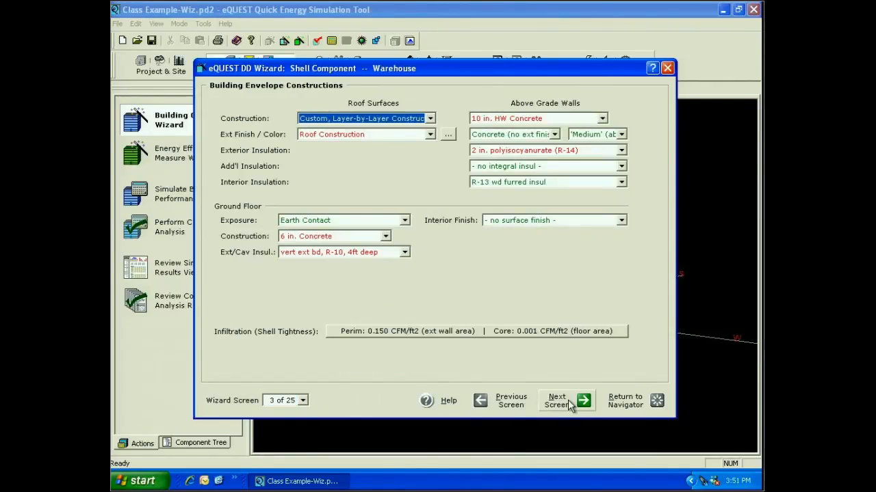
click(568, 403)
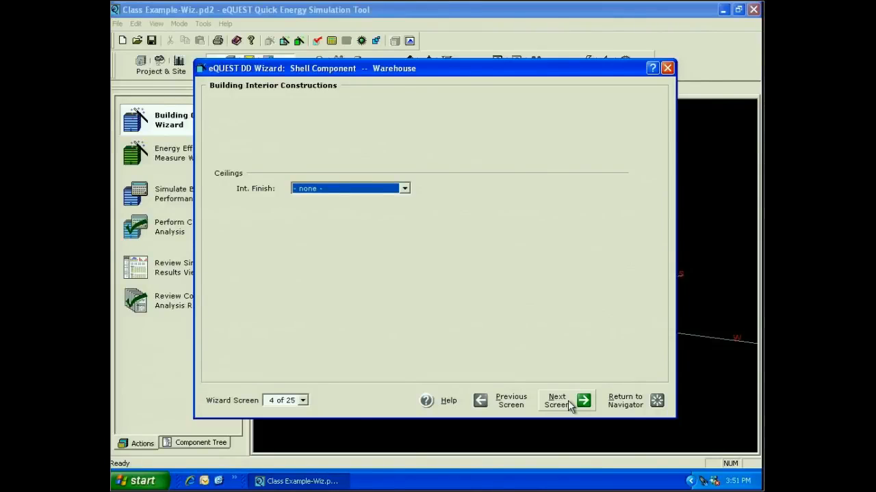
click(567, 403)
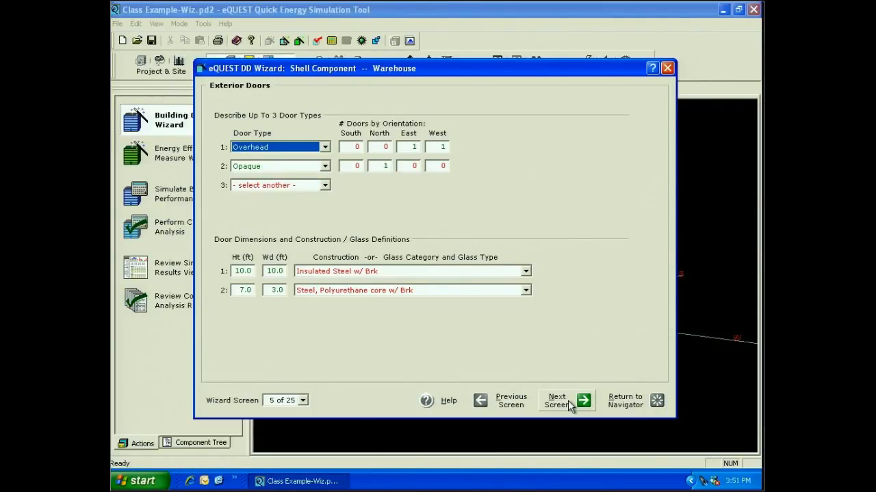
click(568, 403)
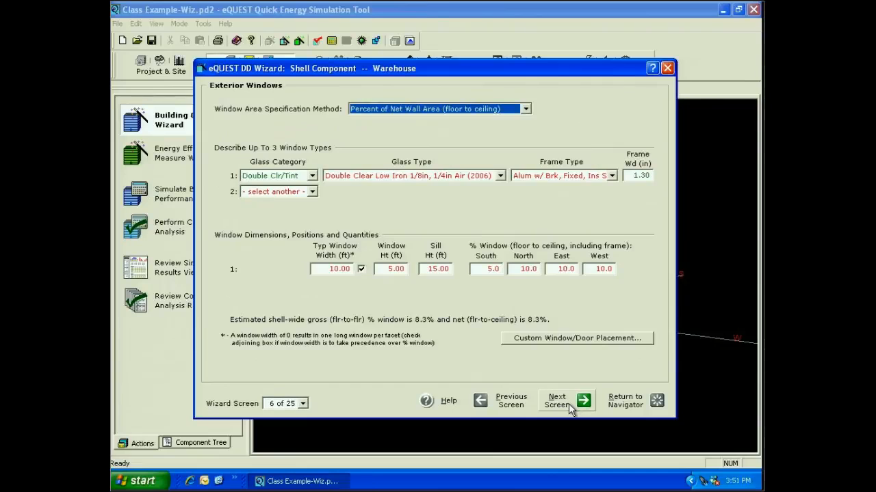
click(568, 403)
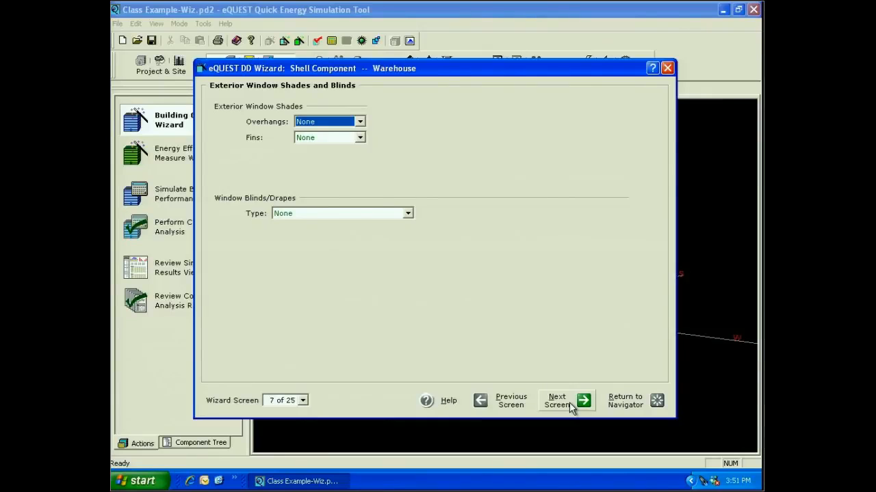
click(569, 402)
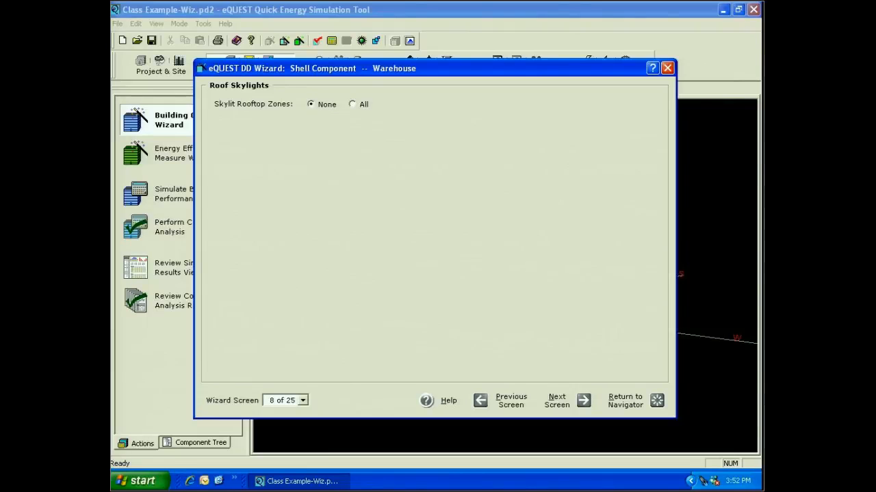
click(354, 104)
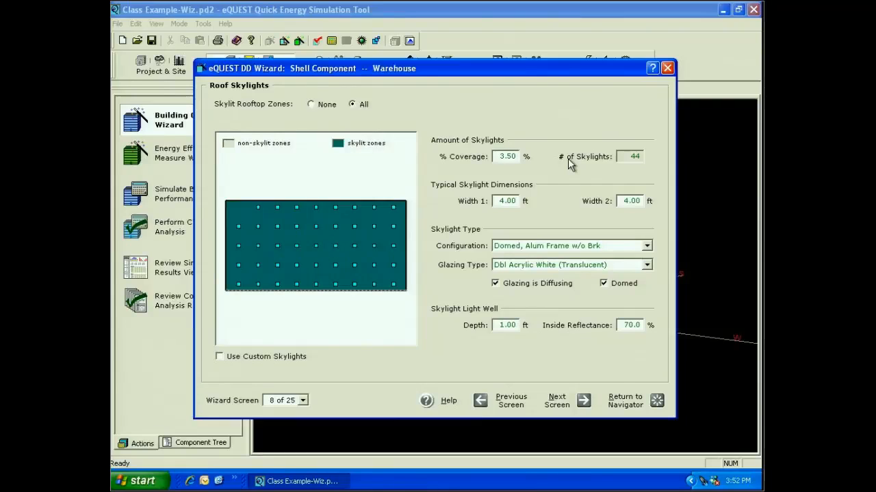
text(4)
key(Tab)
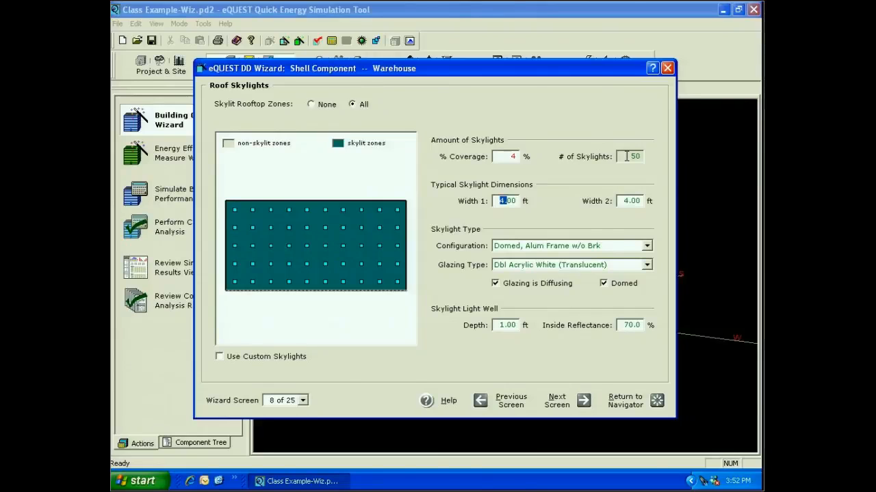
- Specify the skylight glazing by its properties, with a U-value of 0.90 and a shading coefficient of 0.71
click(647, 246)
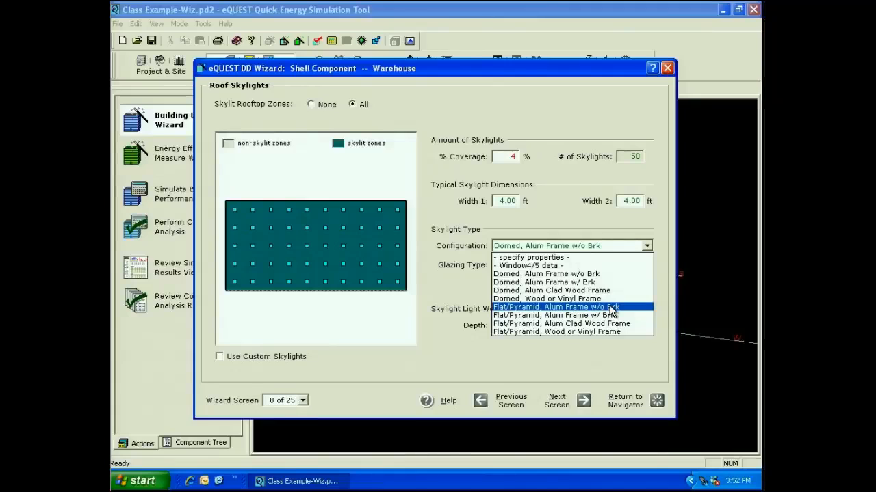
click(555, 258)
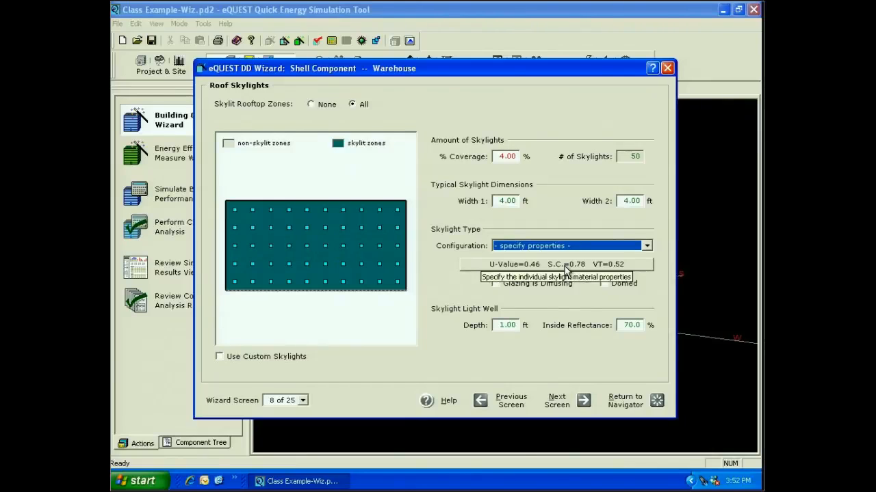
click(566, 267)
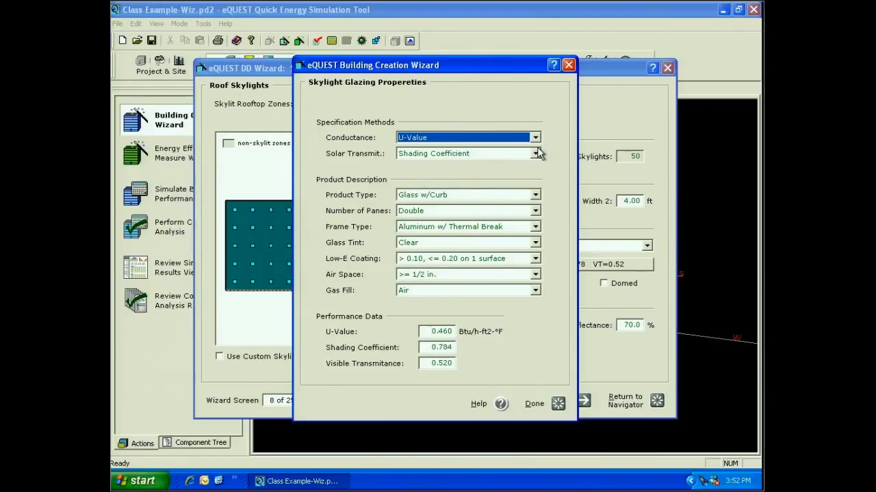
click(536, 137)
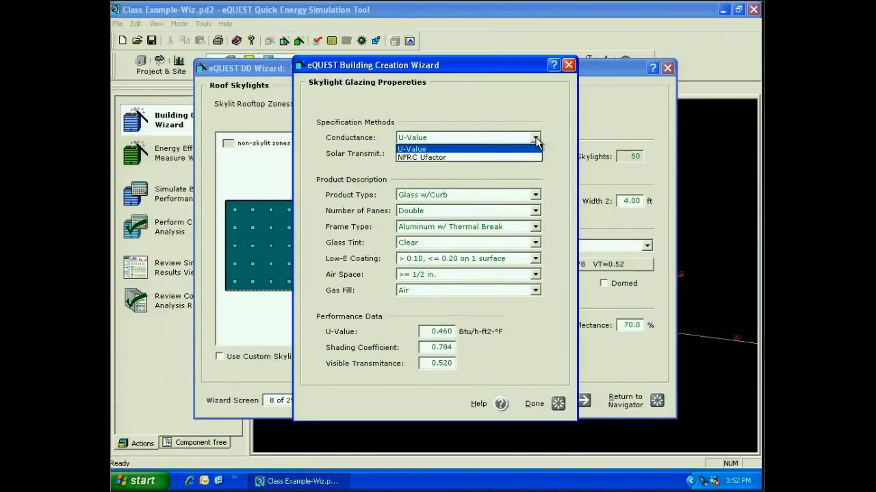
click(444, 148)
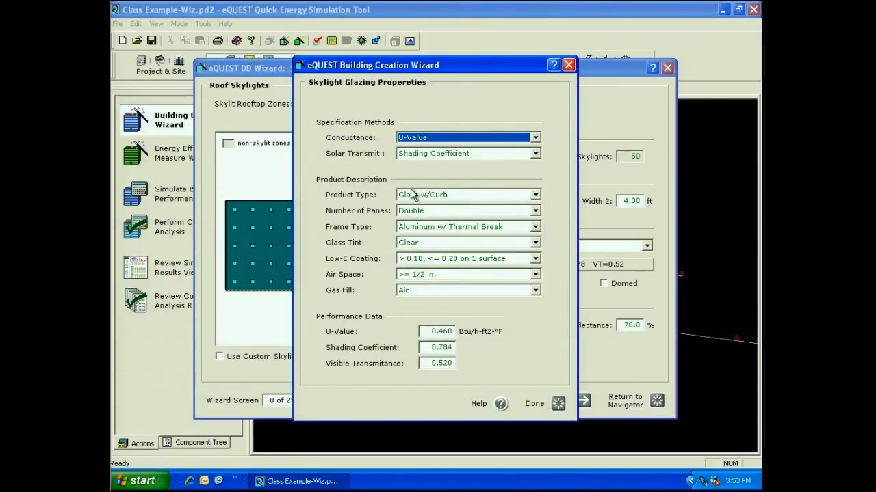
drag(429, 332, 467, 331)
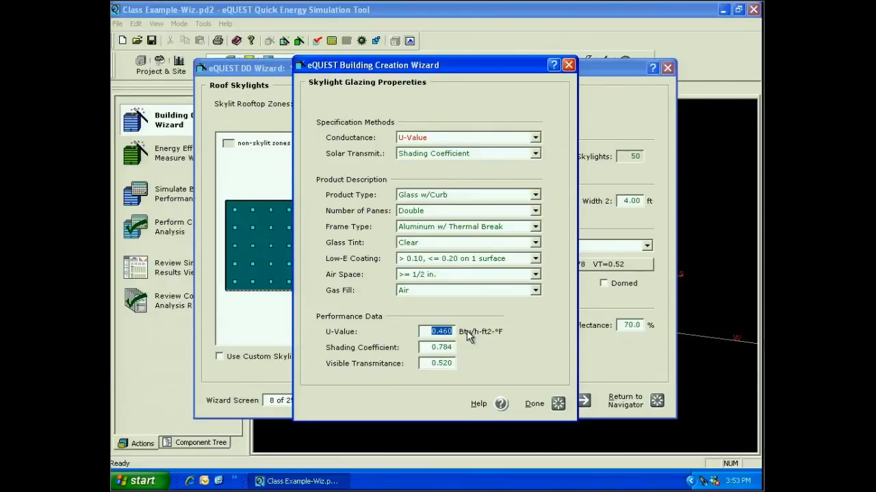
key(Return)
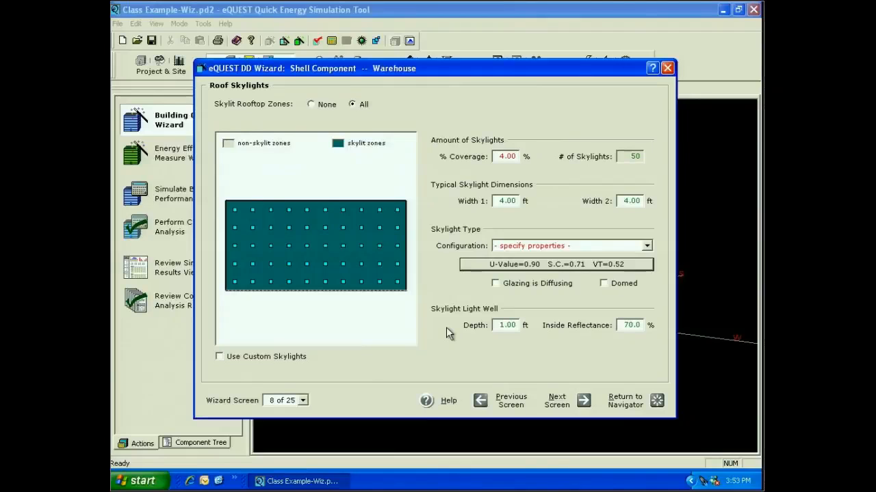
- Set the skylight light well depth to 2 ft and mark the glazing as diffusing and domed, without using custom skylights
key(Tab)
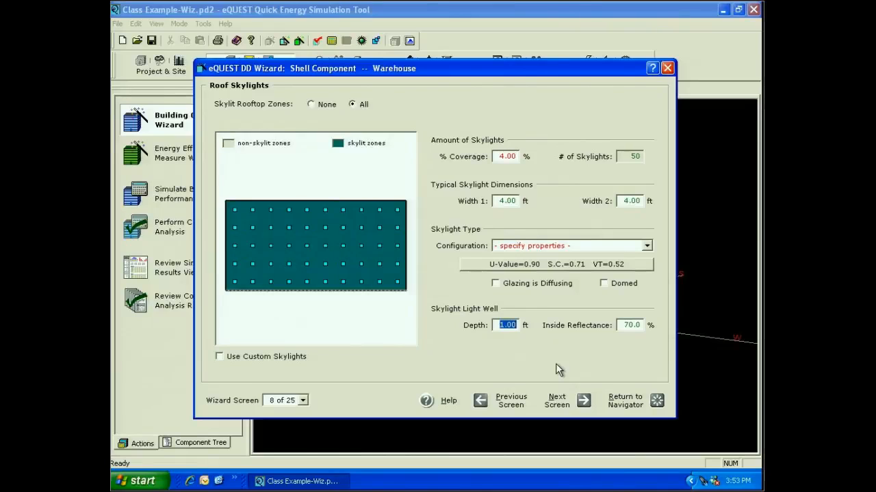
text(2)
click(495, 284)
click(603, 283)
click(219, 356)
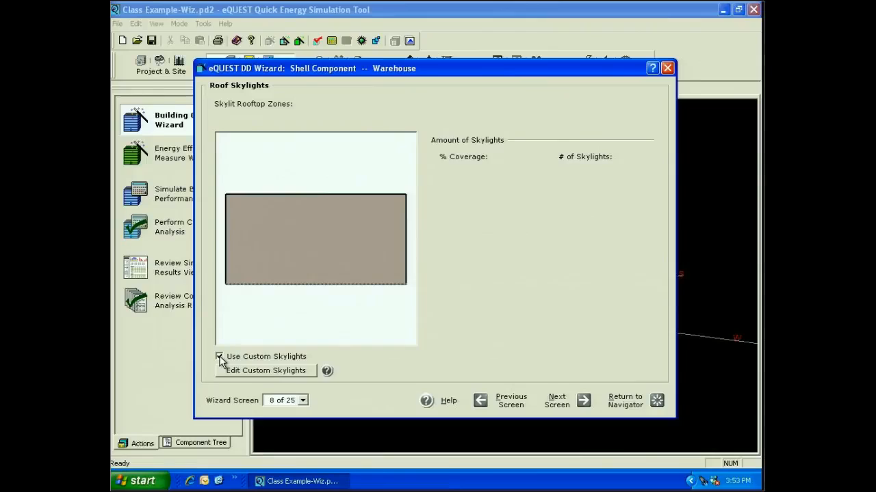
click(225, 370)
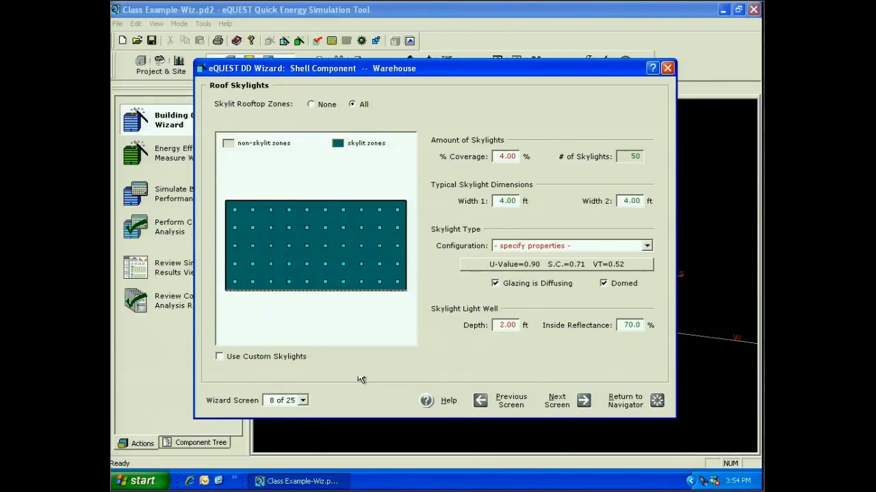
- On the Top Floor Daylight Zoning screen, set the design light level to 30 fc and lighting control to Switched: Full - 2/3 - 1/3 - Off
click(570, 402)
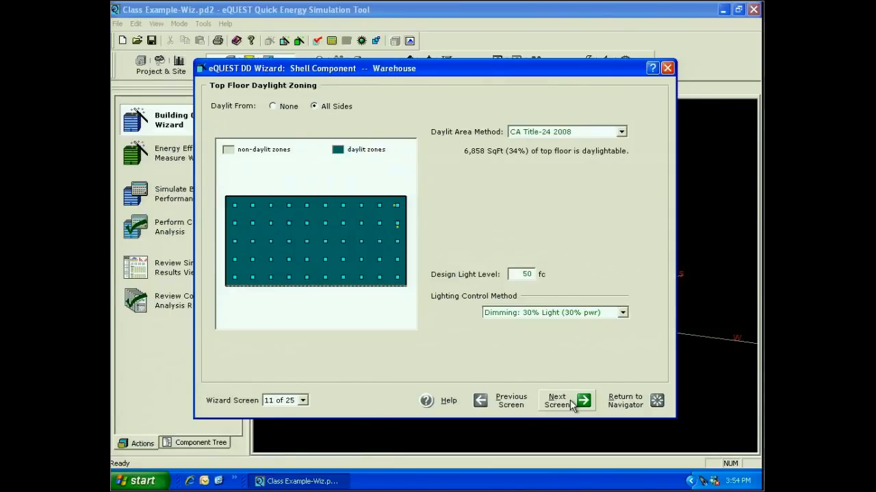
click(622, 313)
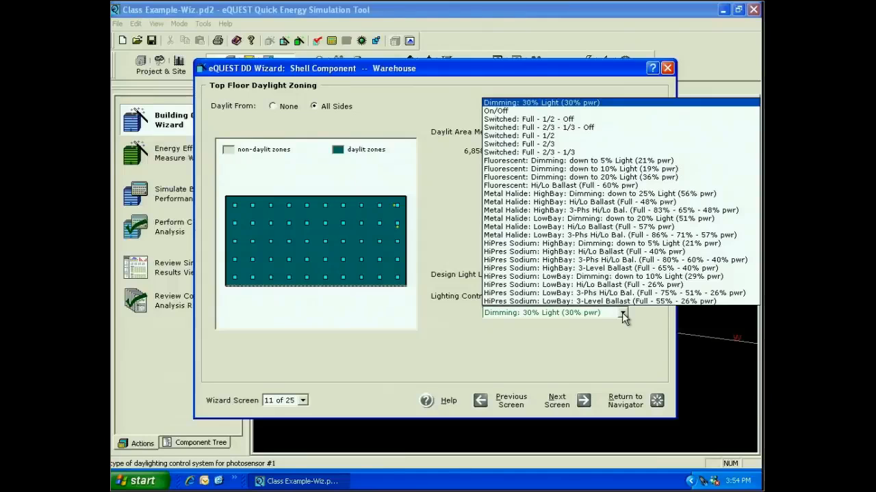
click(586, 128)
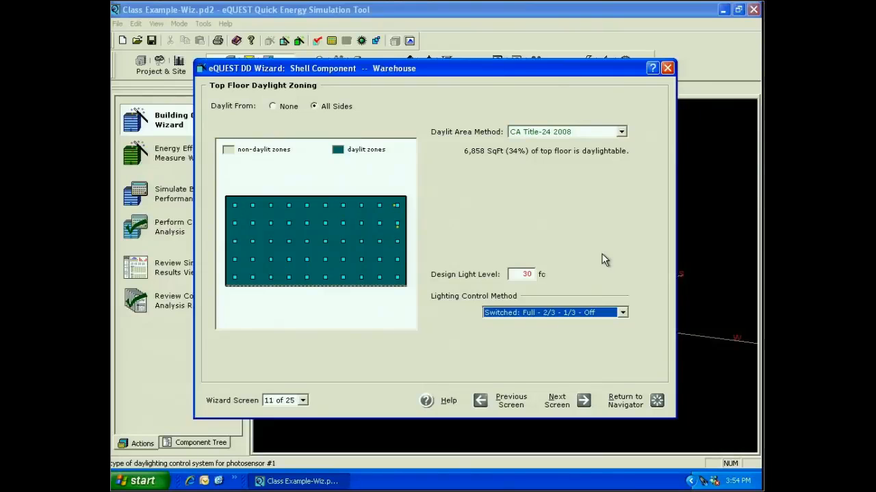
- On the Building Operation Schedule screen, set the Season #2 use to Low Use
click(562, 409)
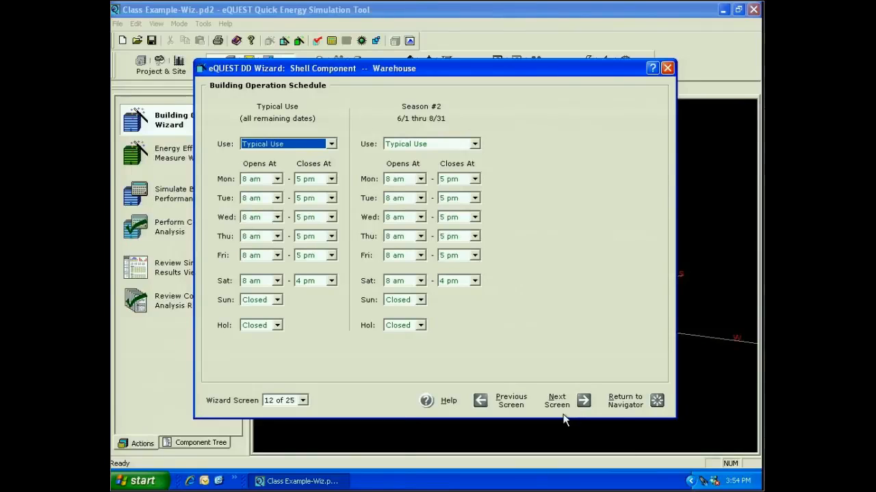
click(474, 144)
click(466, 165)
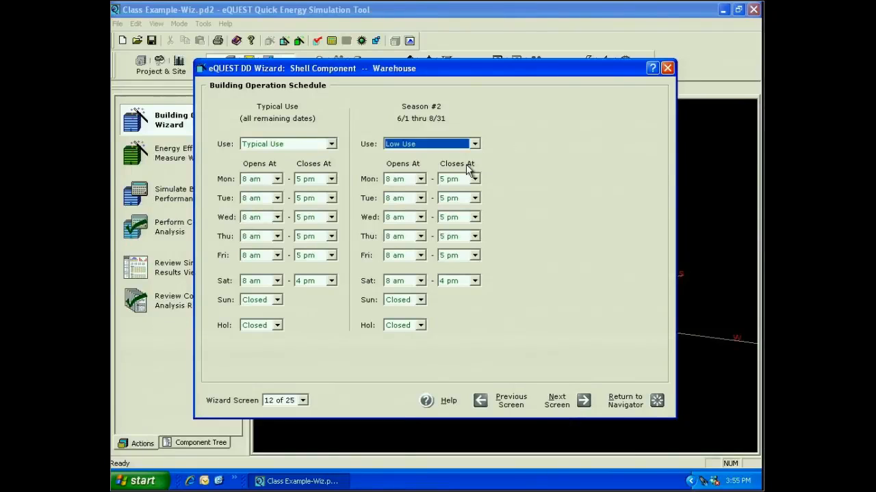
- On the Activity Areas Allocation screen, remove the mechanical/electrical room, restrooms and general office areas, leaving only Storage (Conditioned)
click(571, 404)
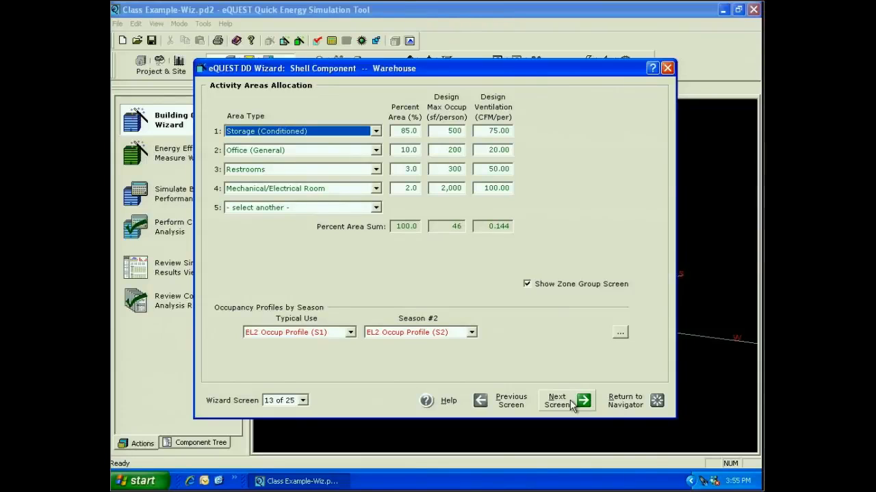
click(376, 189)
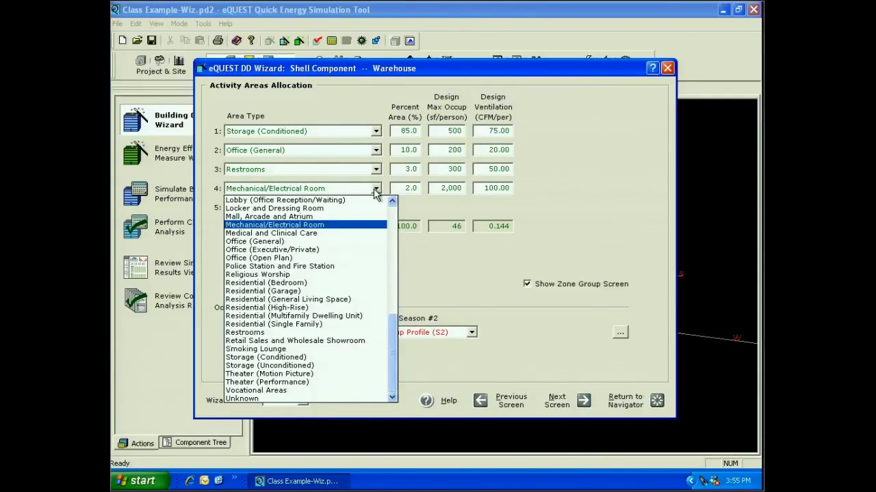
scroll(371, 201, up, 11)
click(372, 201)
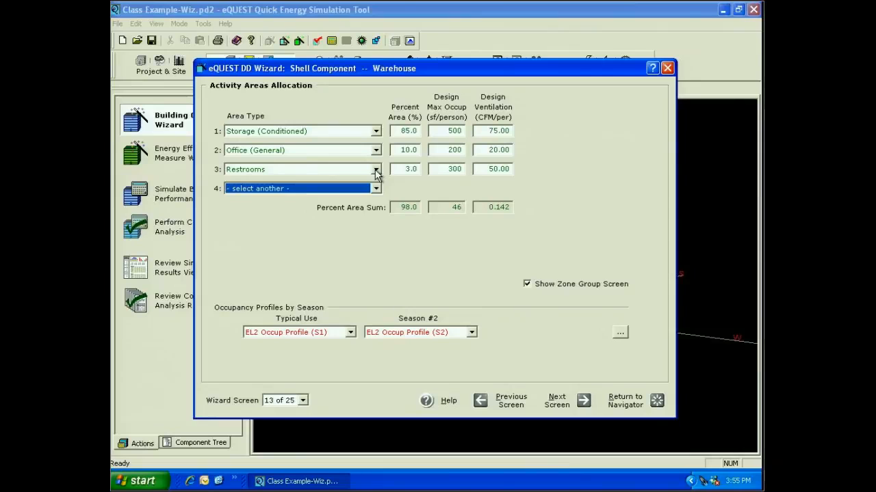
click(376, 169)
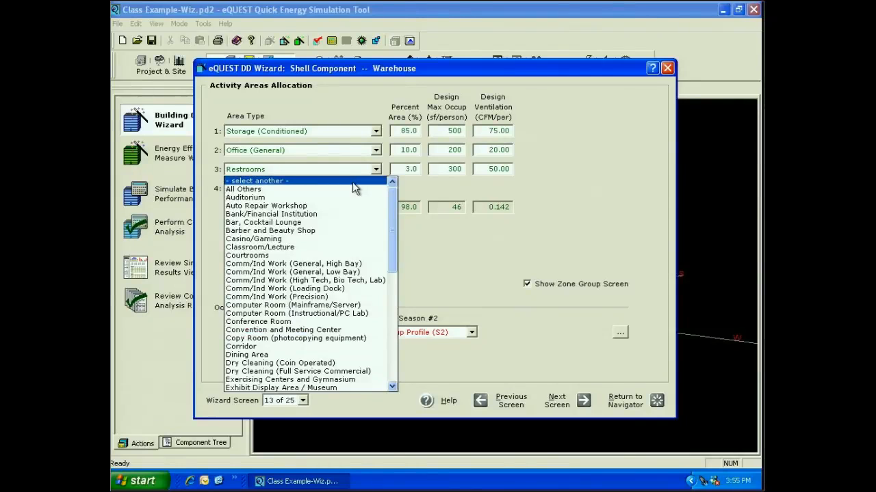
click(352, 181)
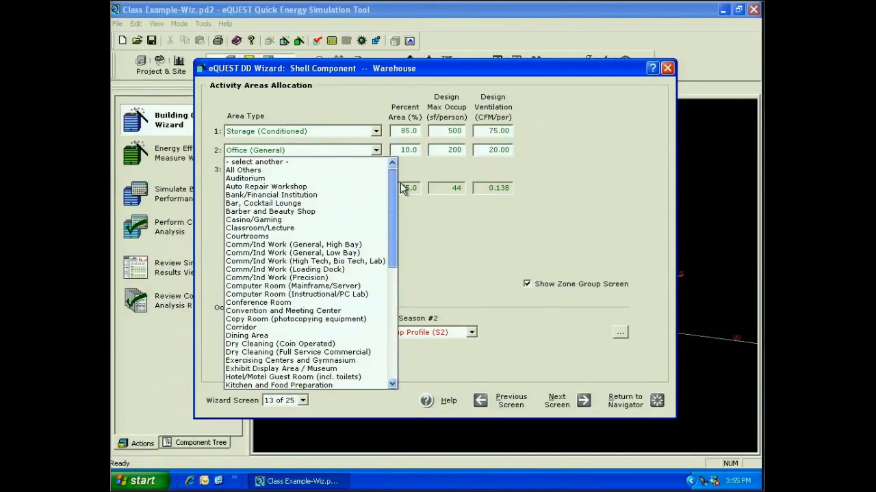
click(326, 163)
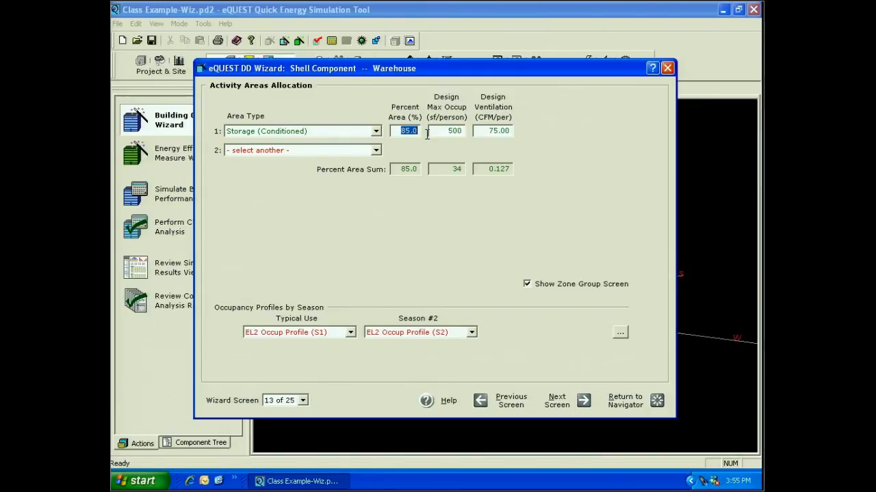
- Set the Storage (Conditioned) area to 100% with a design ventilation of 15 CFM per person
text(100)
key(Tab)
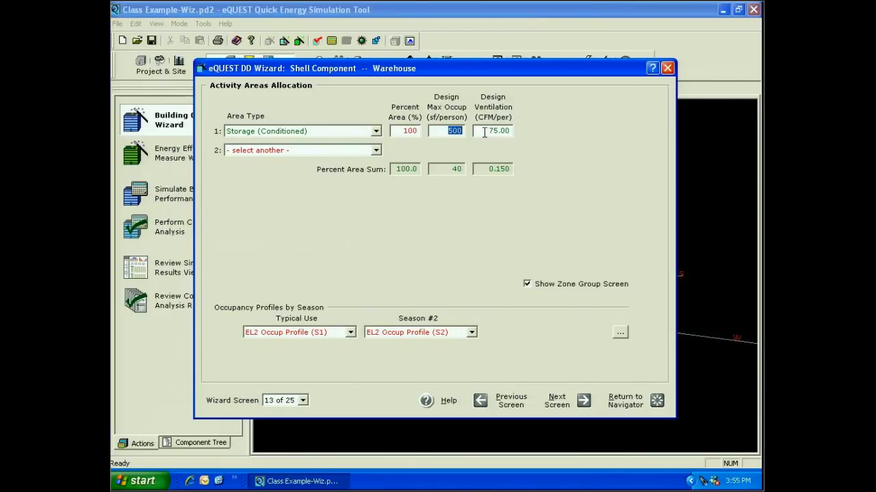
double_click(483, 132)
text(15)
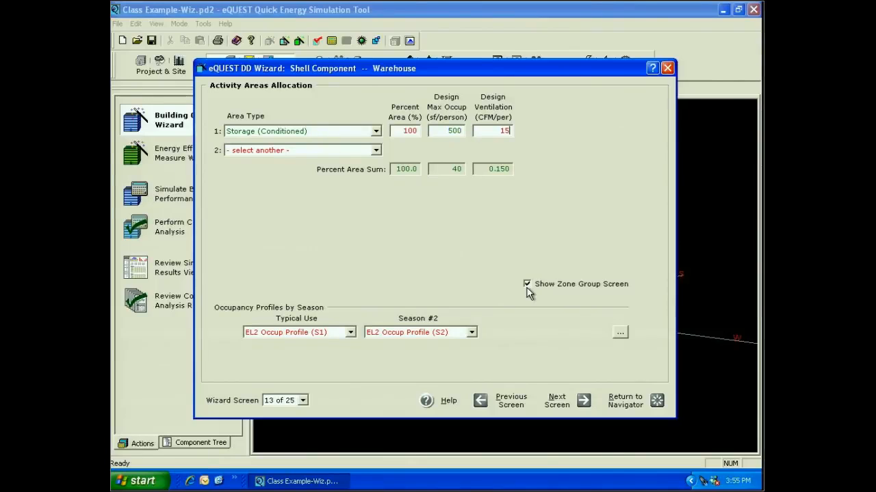
- View the occupancy profile details and assign the Warehouse RTU HVAC system to the ground floor zone group
click(618, 335)
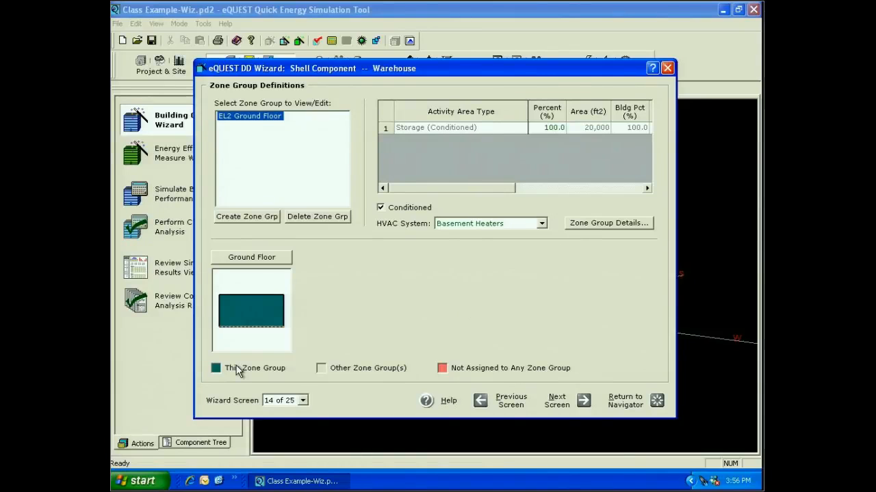
click(541, 223)
click(511, 253)
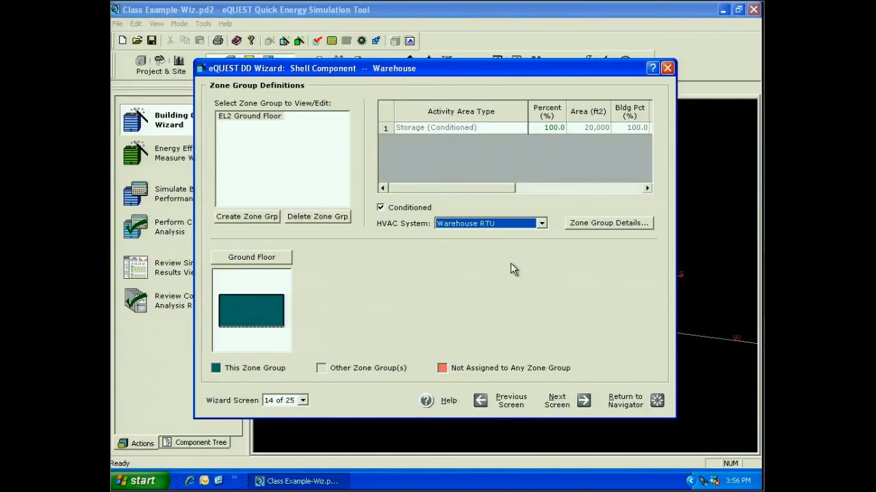
- On the Non-HVAC Enduses screen, exclude office equipment, miscellaneous equipment, exterior lighting and domestic hot water from the Warehouse shell
click(557, 401)
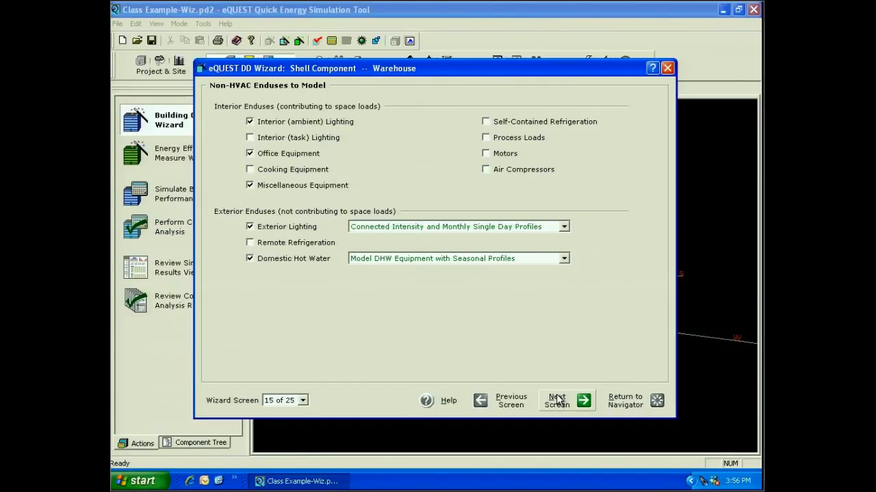
click(250, 153)
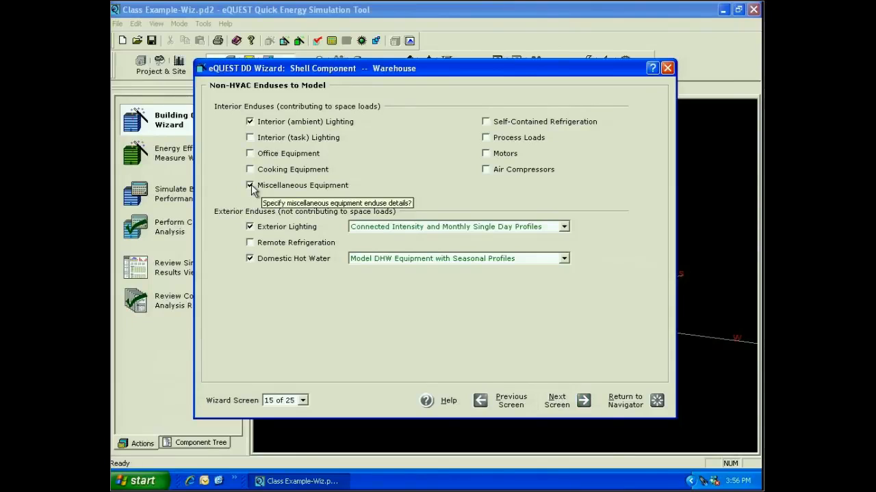
click(250, 186)
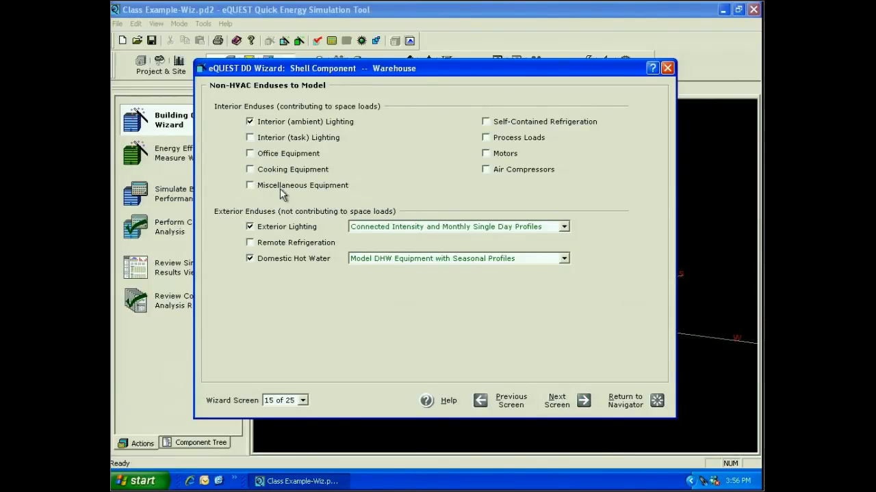
click(250, 227)
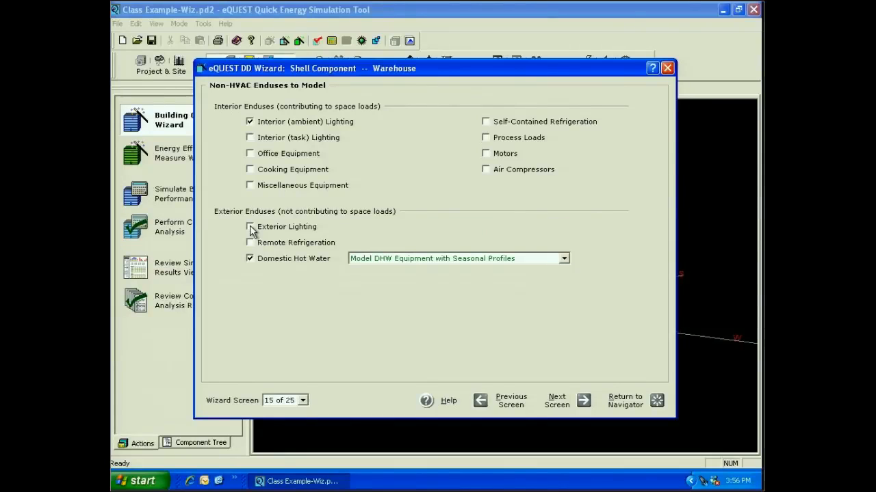
click(250, 259)
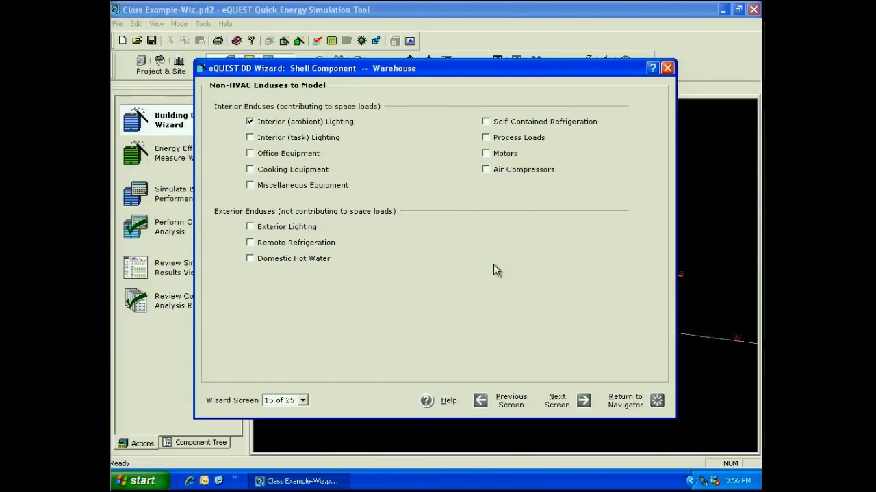
- Review the Warehouse's Interior Lighting Loads and Profiles, and finish the wizard to generate the 3-D building model
click(303, 401)
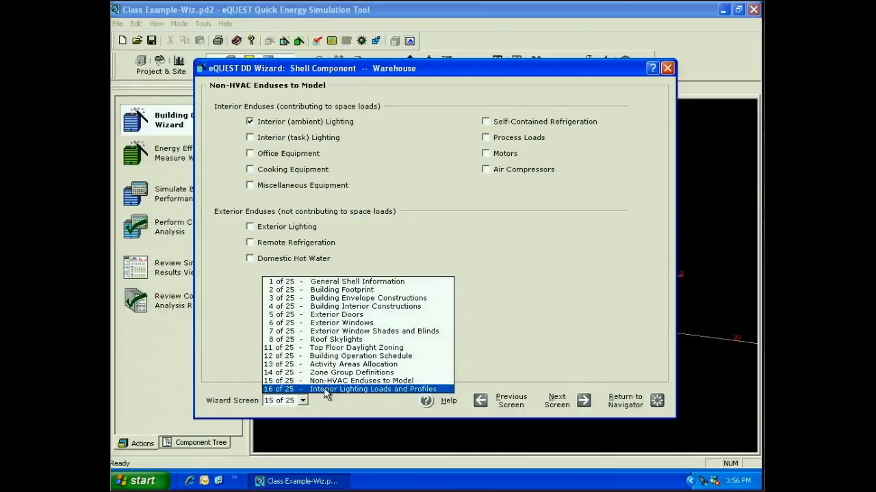
click(323, 389)
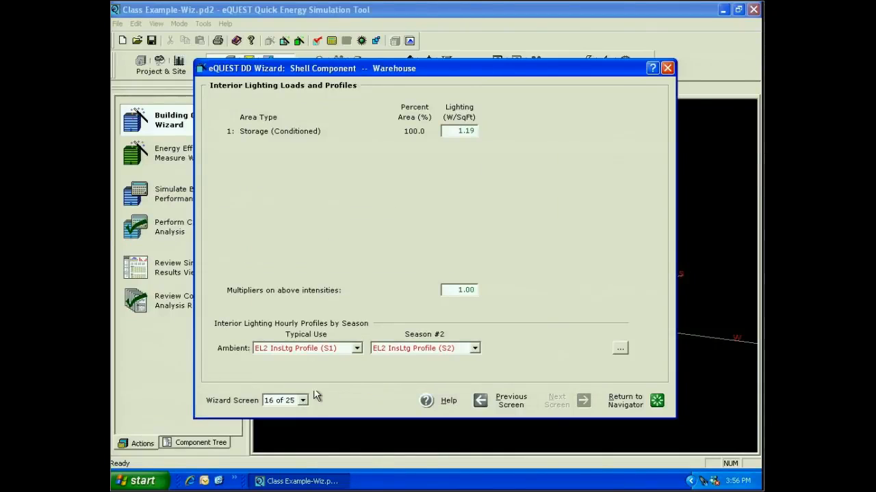
key(Tab)
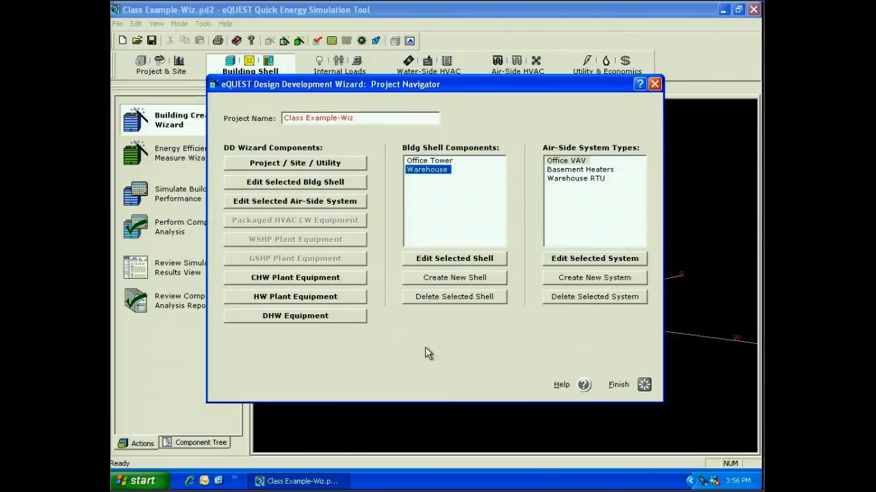
click(625, 384)
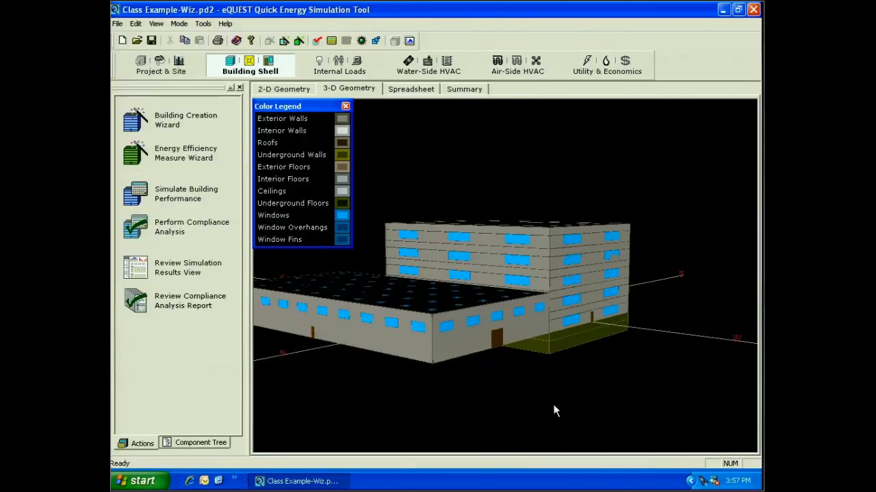
drag(554, 410, 524, 409)
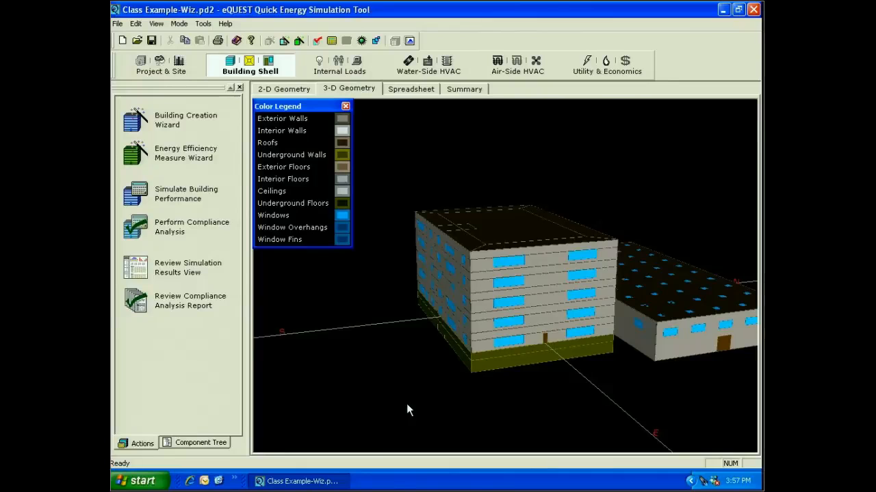
drag(407, 405, 459, 404)
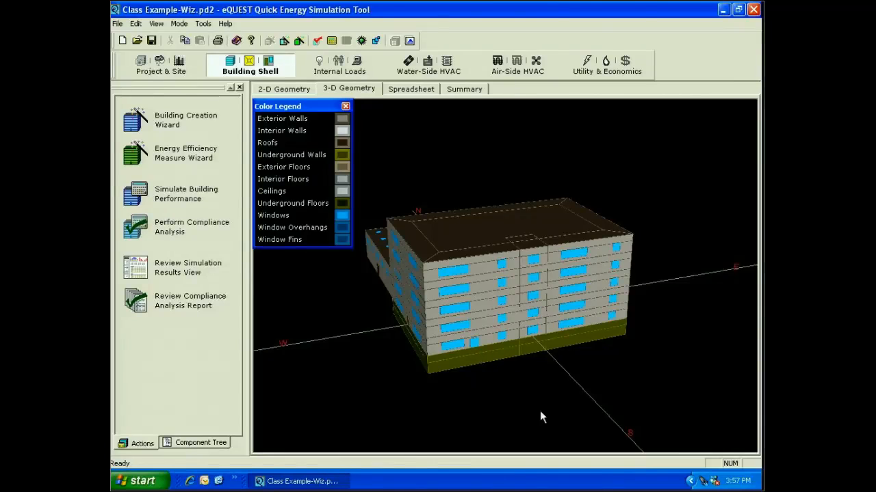
- Reenter the Building Creation Wizard and open custom window/door placement from the Office Tower's Exterior Windows screen
click(168, 122)
click(383, 259)
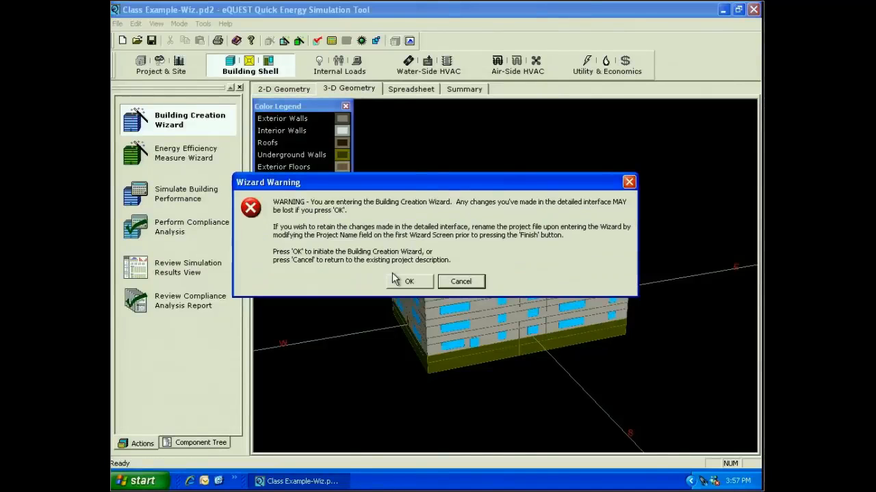
click(409, 277)
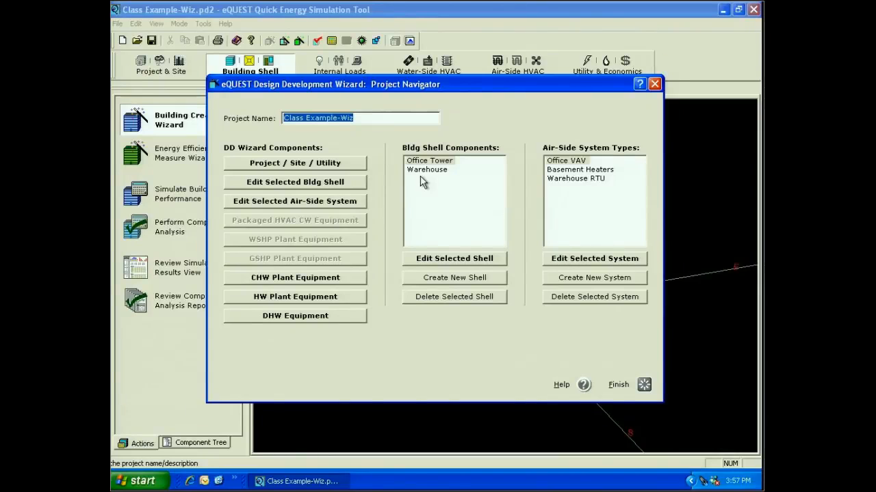
double_click(429, 162)
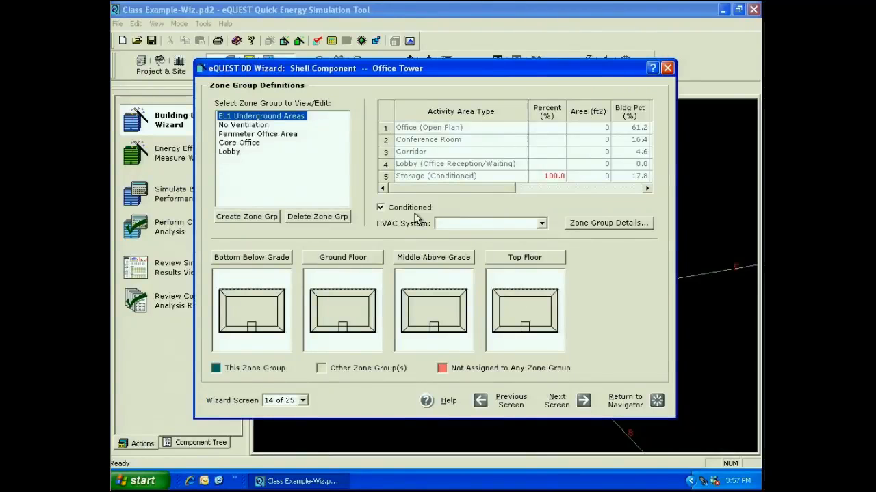
click(302, 401)
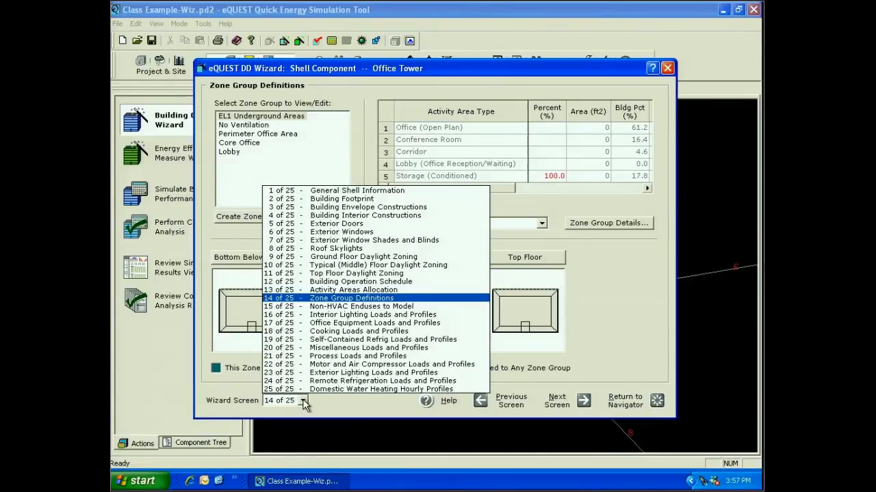
click(336, 234)
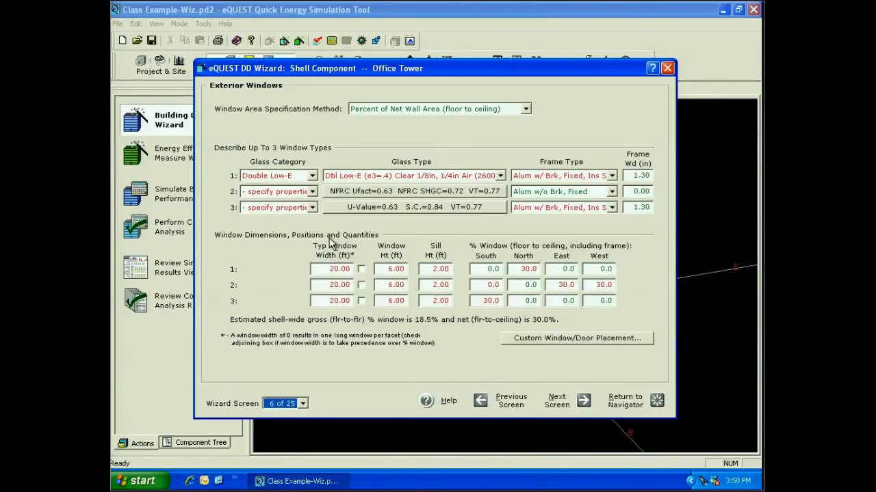
click(533, 338)
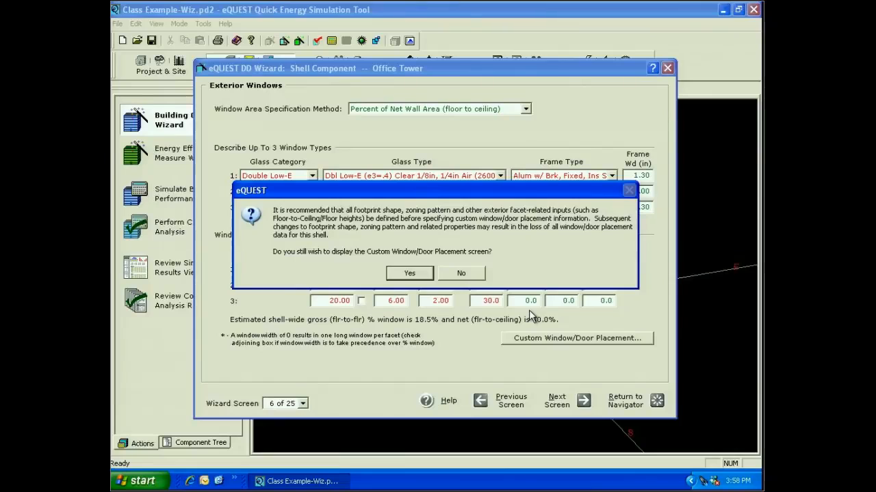
key(Return)
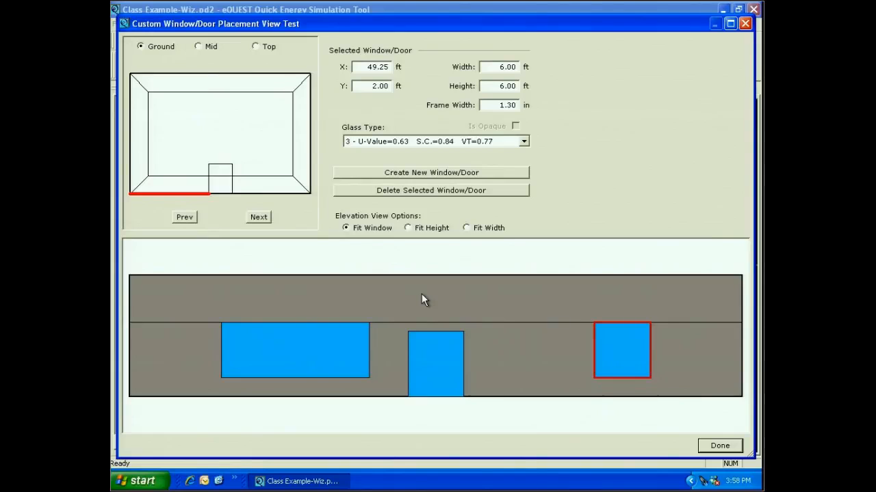
- Delete the door from the western facet of the ground floor's south wall and widen that facet's 6 ft window
click(435, 363)
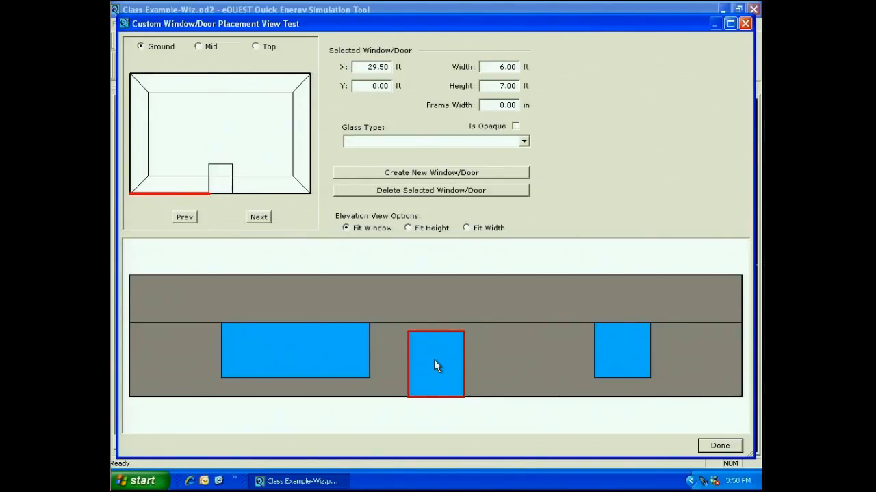
key(Delete)
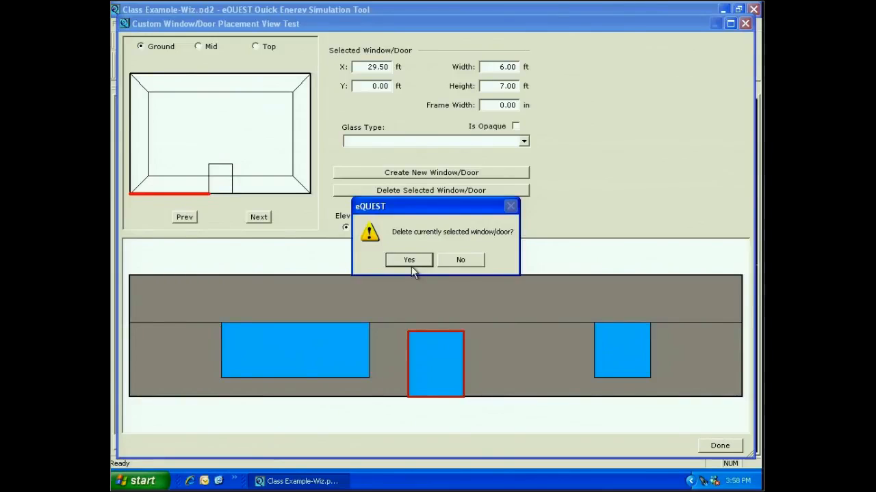
click(409, 260)
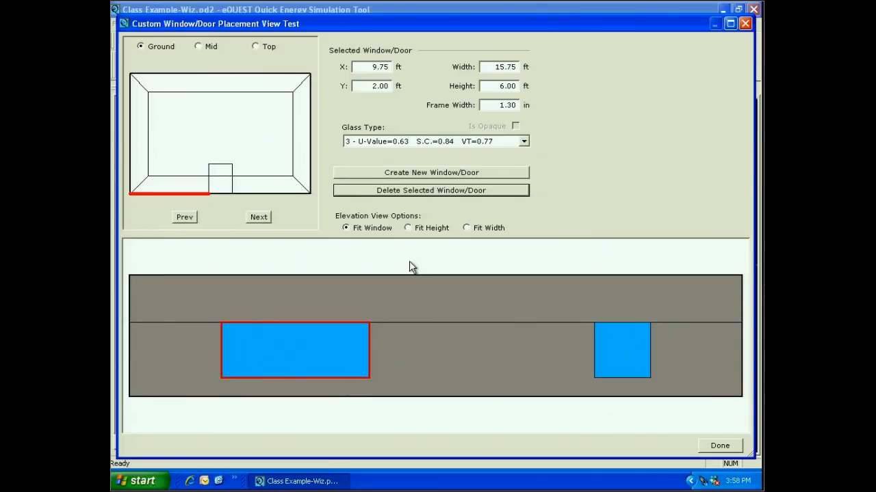
click(620, 352)
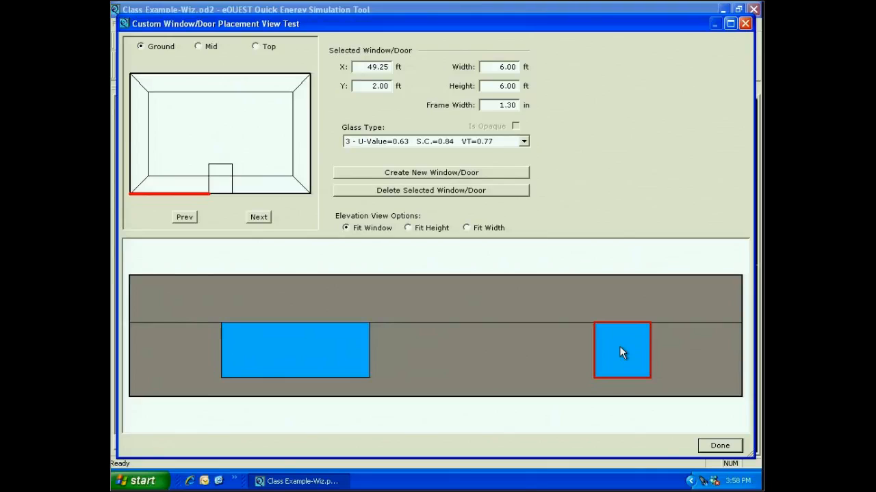
- Delete the existing window from the lobby facet in the middle of the ground floor's south wall
click(223, 195)
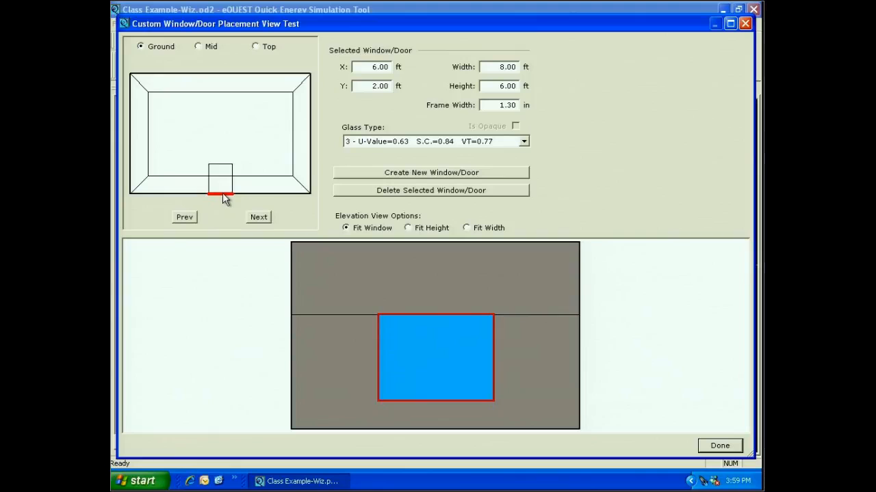
click(410, 191)
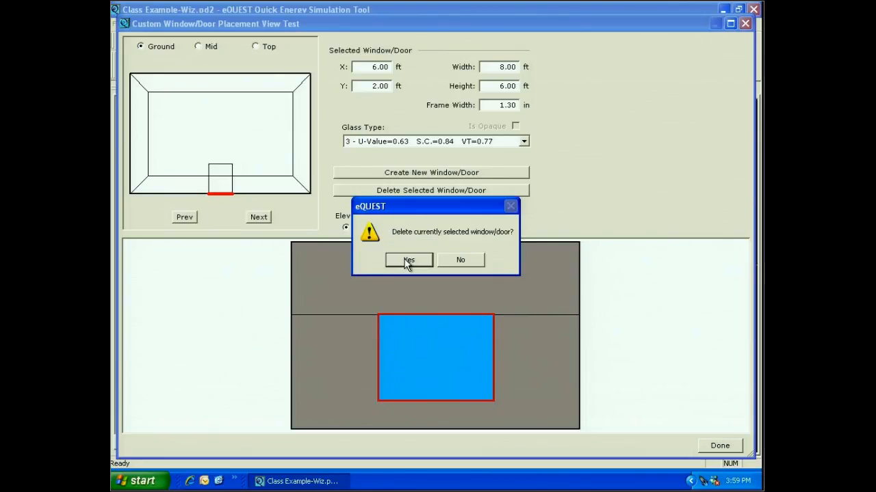
click(407, 260)
- Create a window on the lobby facet at X 5, Y 0, 6 by 7 ft, with a 1.3 in frame and glass type 1 (Dbl Low-E)
click(431, 173)
click(406, 188)
click(385, 209)
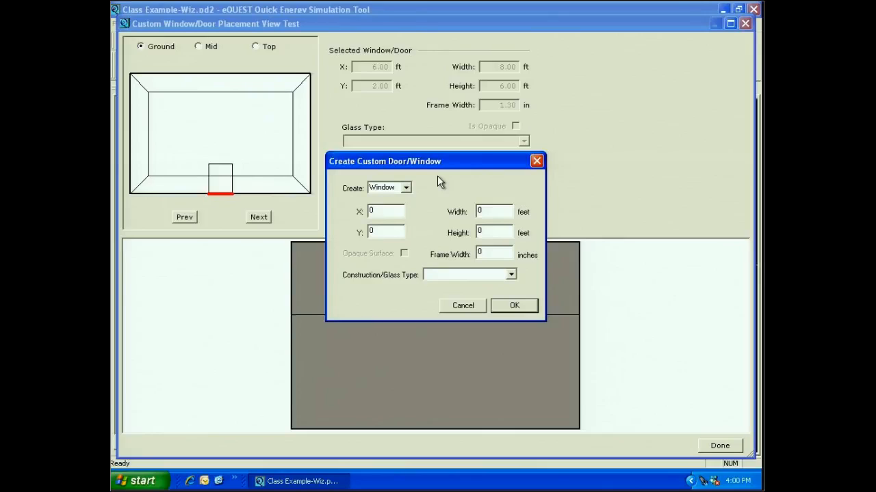
click(406, 188)
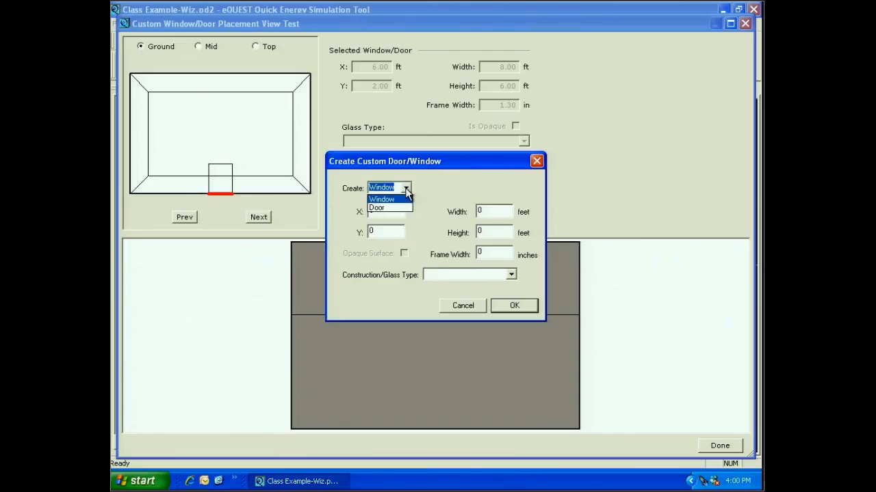
click(392, 199)
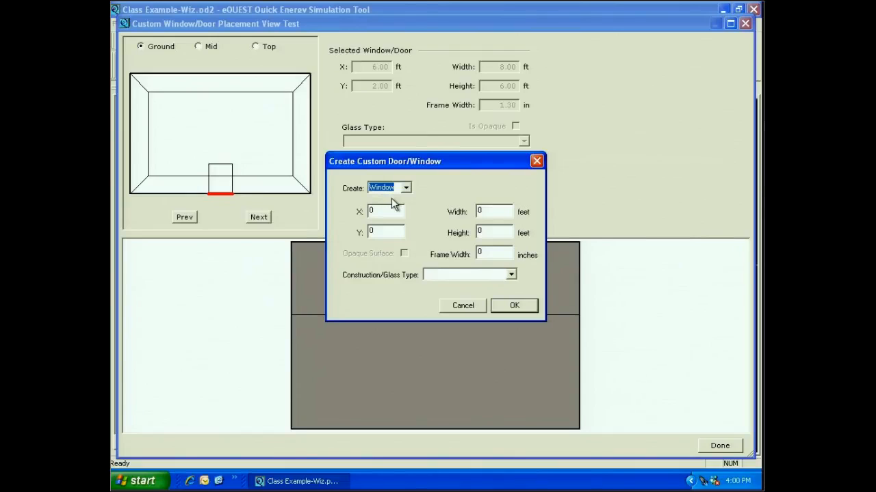
click(370, 211)
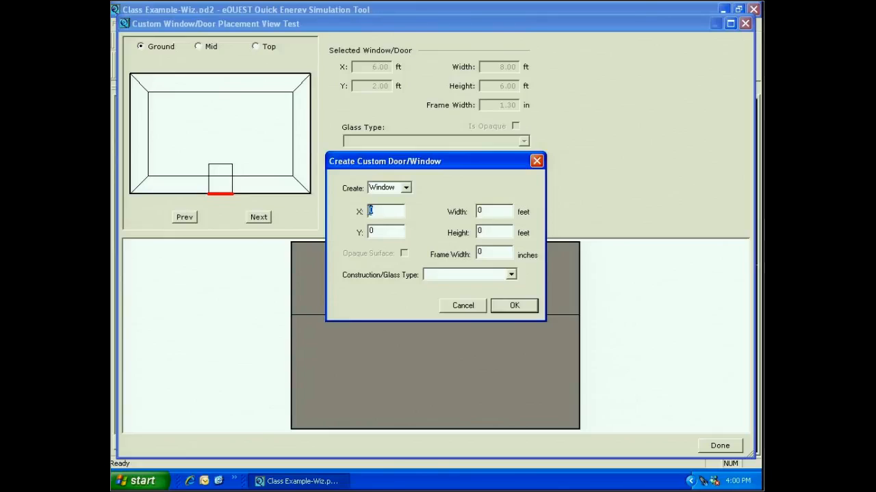
click(510, 273)
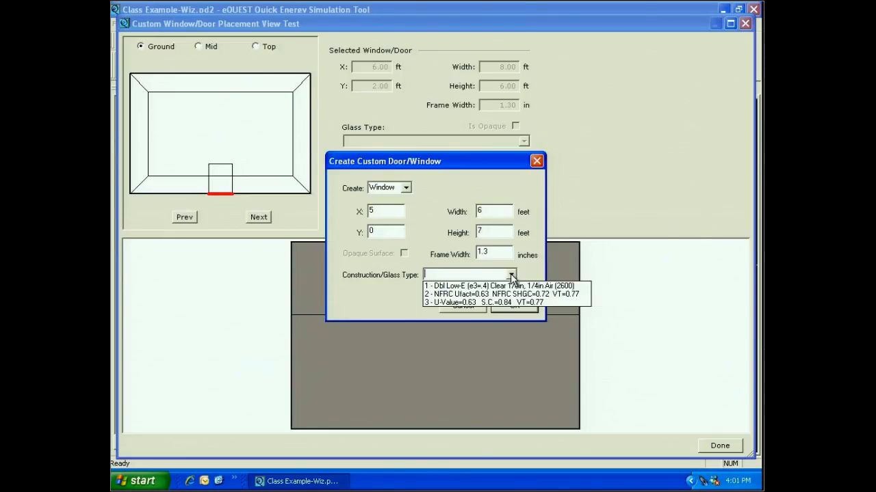
click(479, 288)
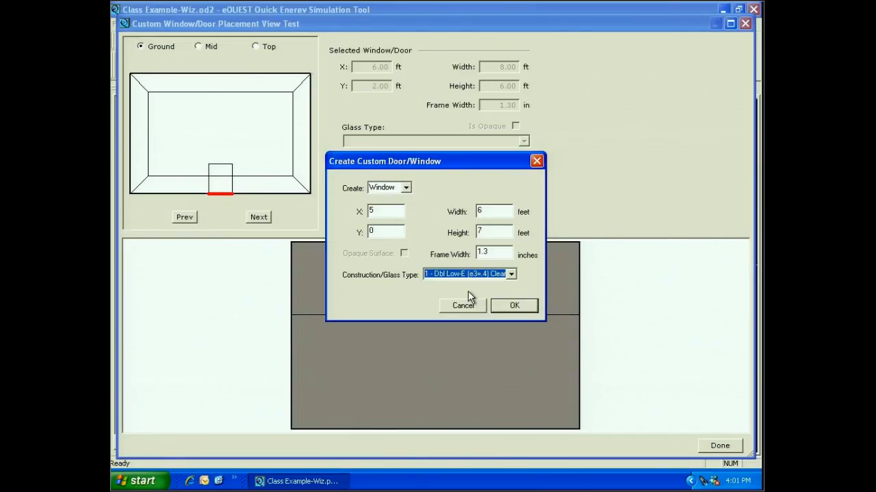
click(504, 306)
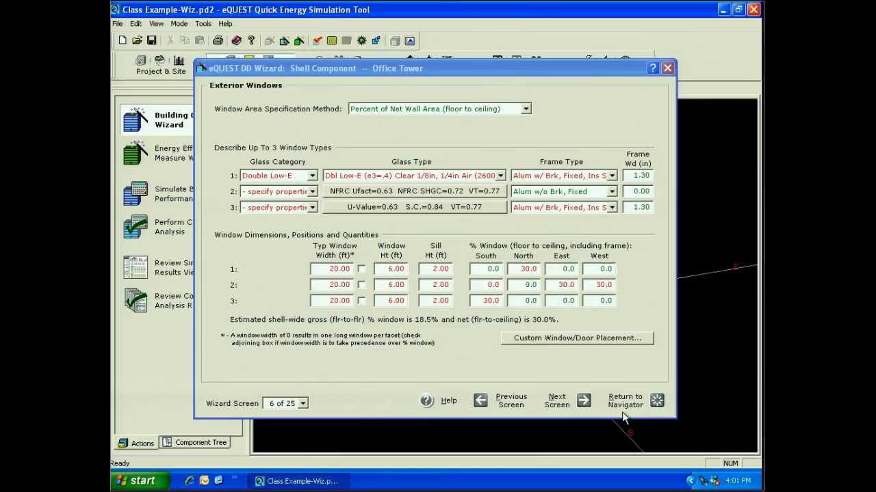
- Finish the wizard to rebuild the model with the custom Office Tower openings, and reenter the Building Creation Wizard
click(623, 408)
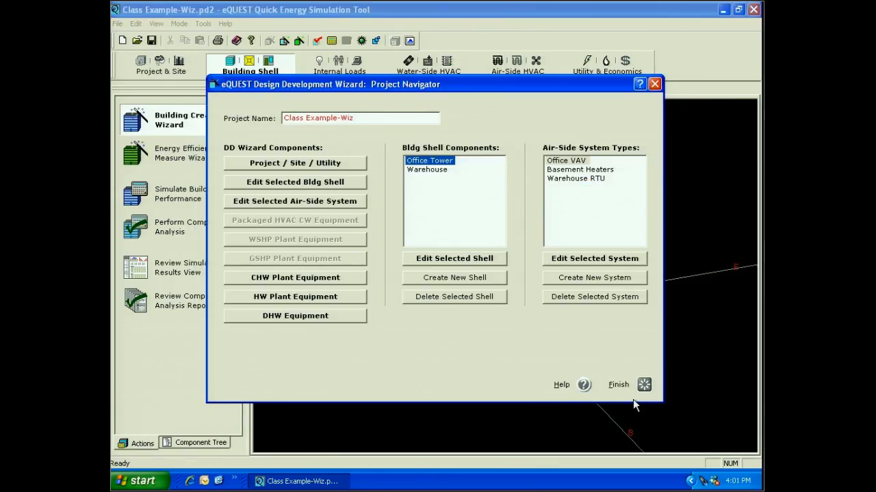
click(625, 384)
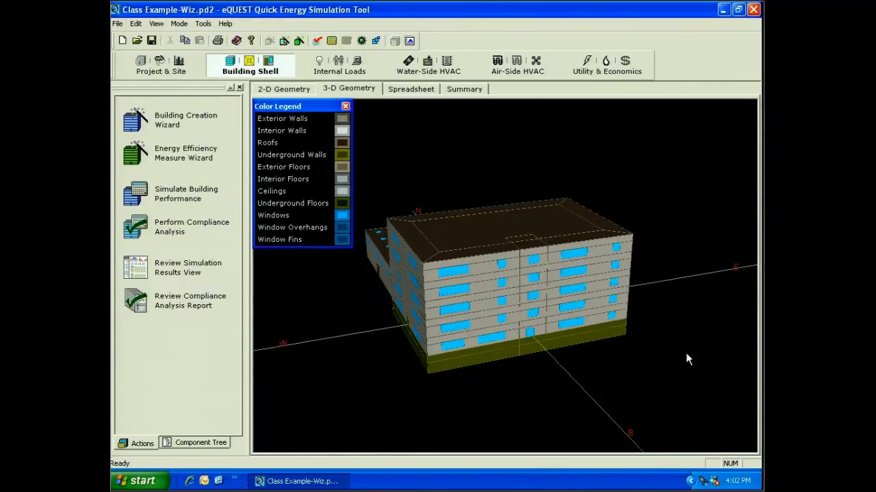
click(184, 120)
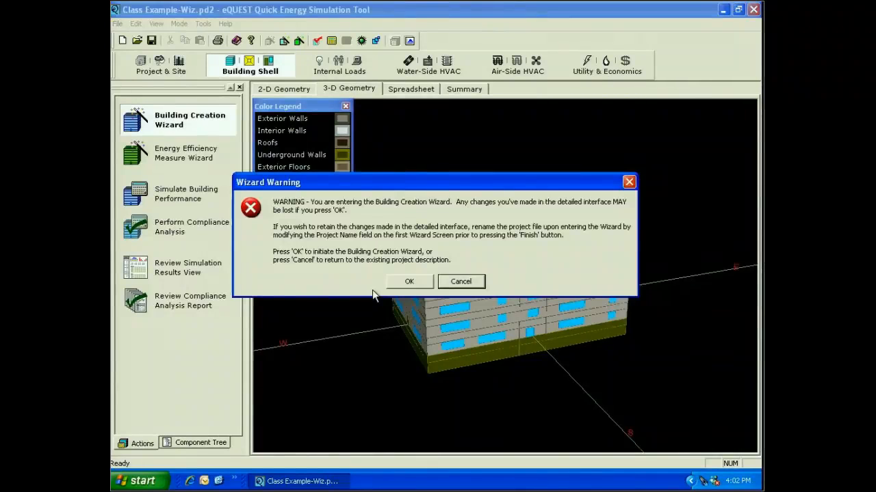
click(410, 281)
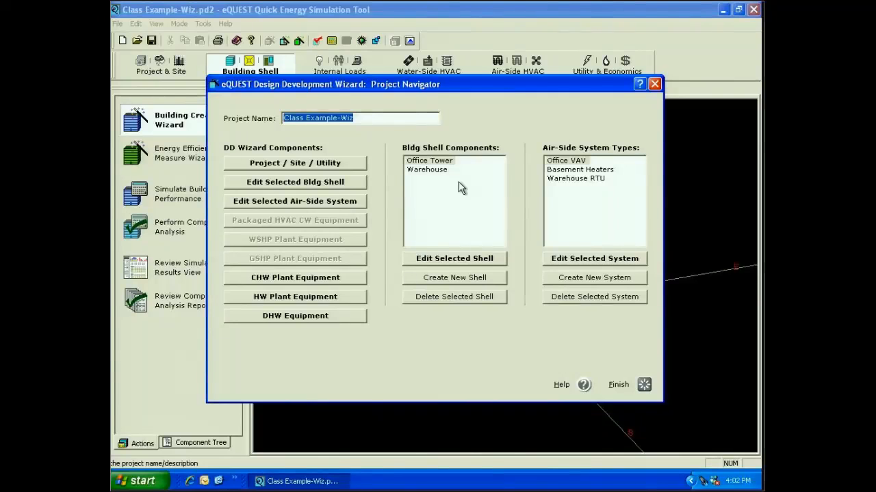
- Open the CHW plant equipment and set loop head to 60 ft, design DT to 12 °F, and pump configuration to Both System and Chiller Pumps
click(295, 278)
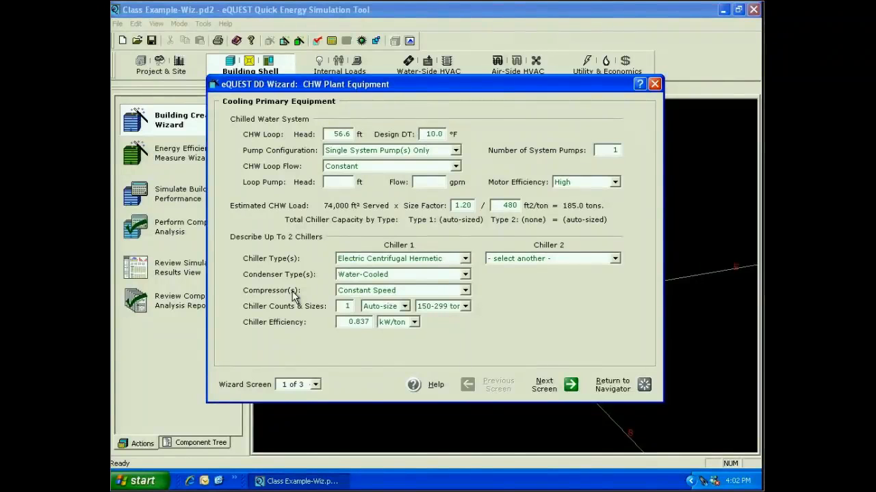
click(315, 384)
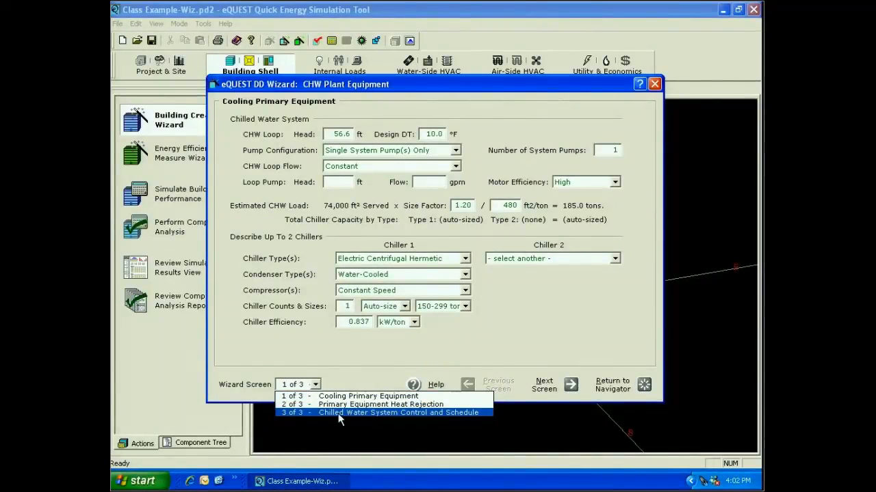
click(323, 134)
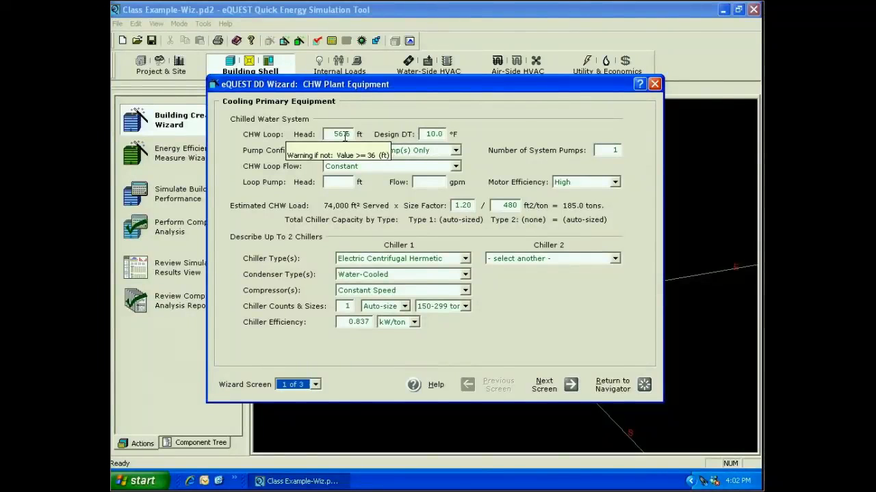
double_click(346, 136)
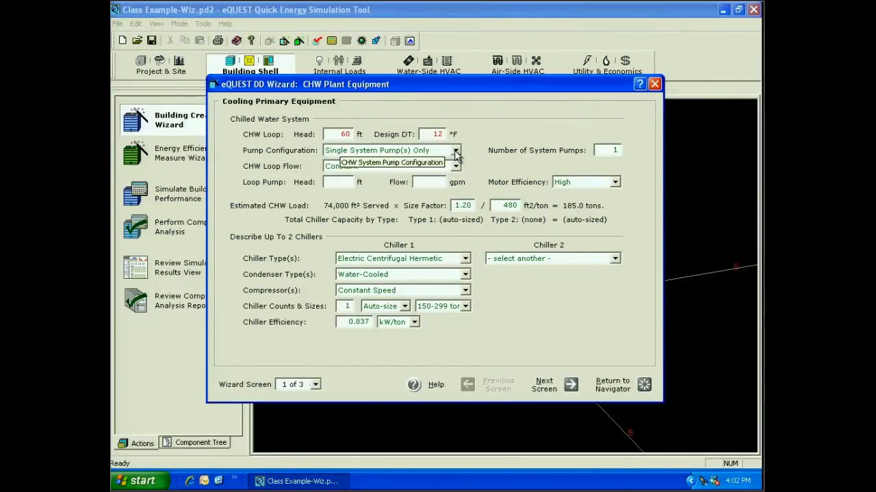
click(455, 151)
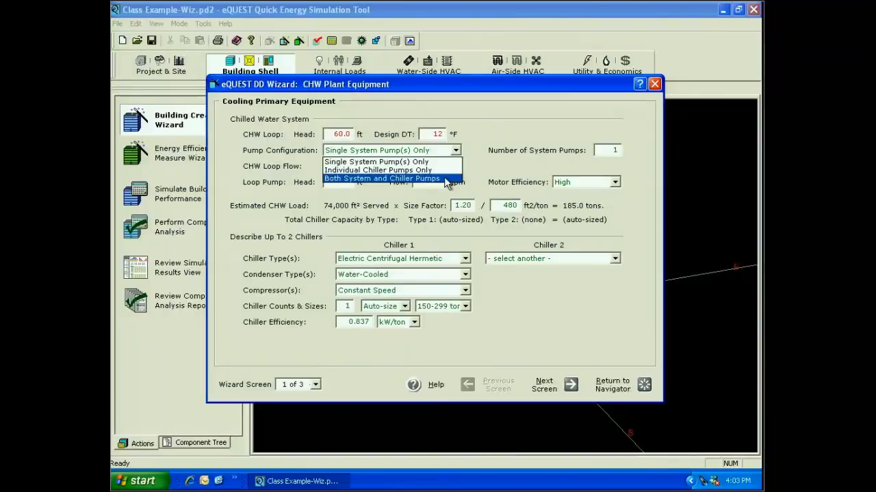
click(446, 179)
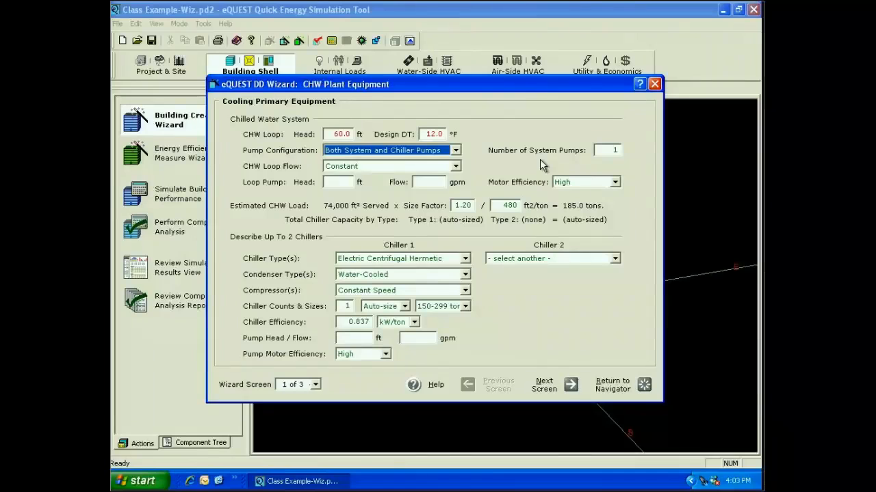
- Make the chilled water loop flow Variable, with VSD system pump control and Premium motor efficiency
click(455, 167)
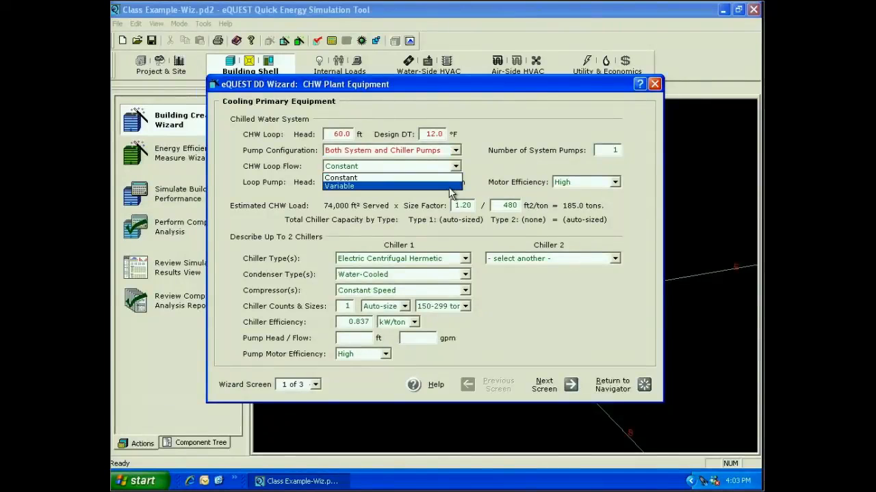
click(410, 186)
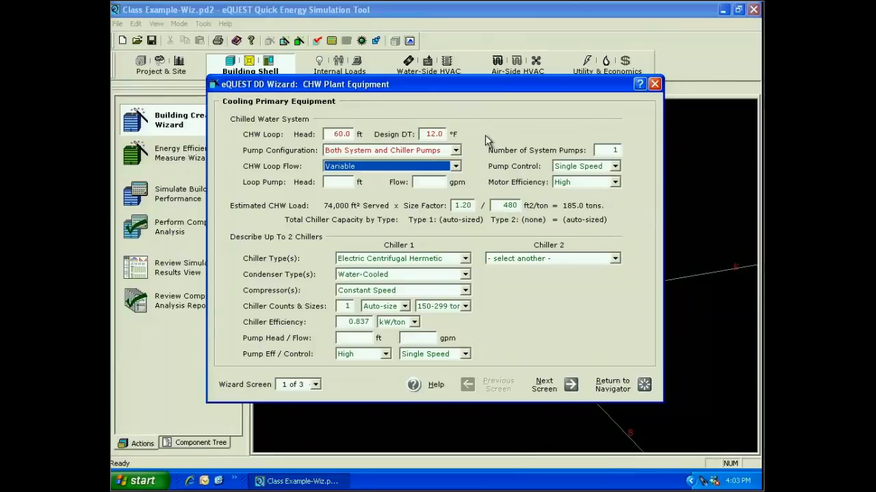
click(615, 166)
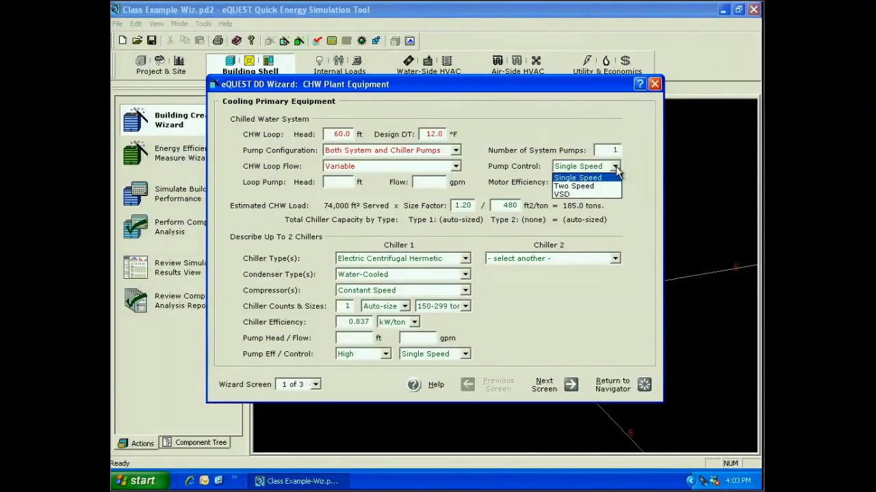
click(577, 195)
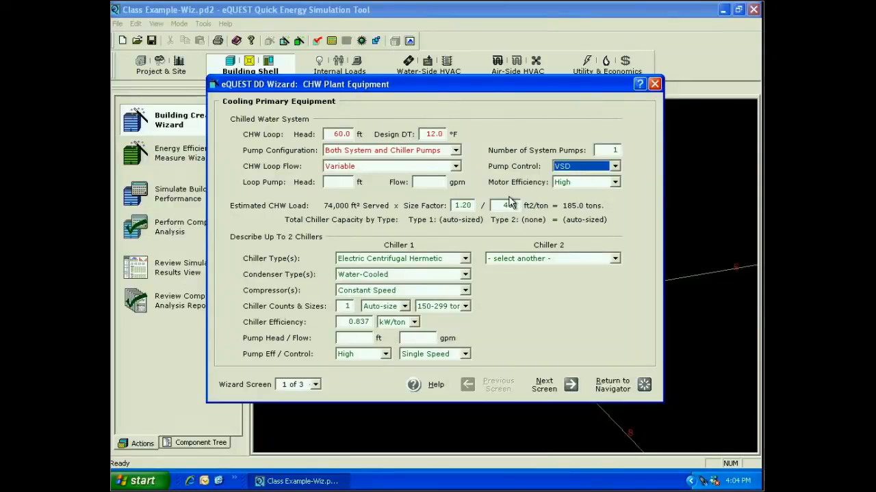
click(615, 183)
click(599, 211)
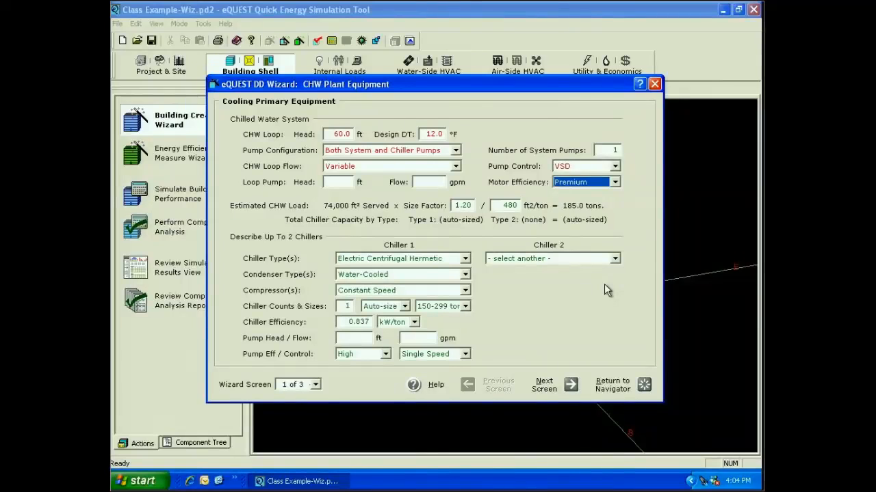
- Set both chillers to the Screw type, giving Chiller 1 a 4.5 COP efficiency and Premium pump motor efficiency
click(465, 258)
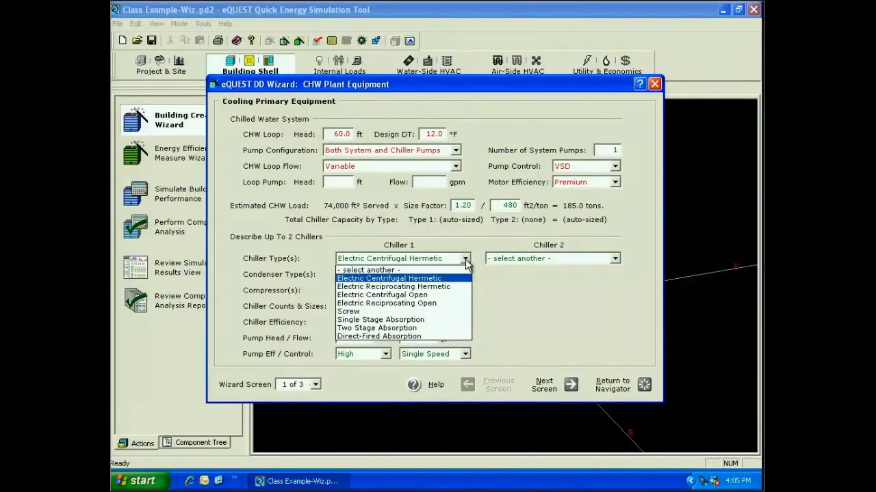
click(424, 311)
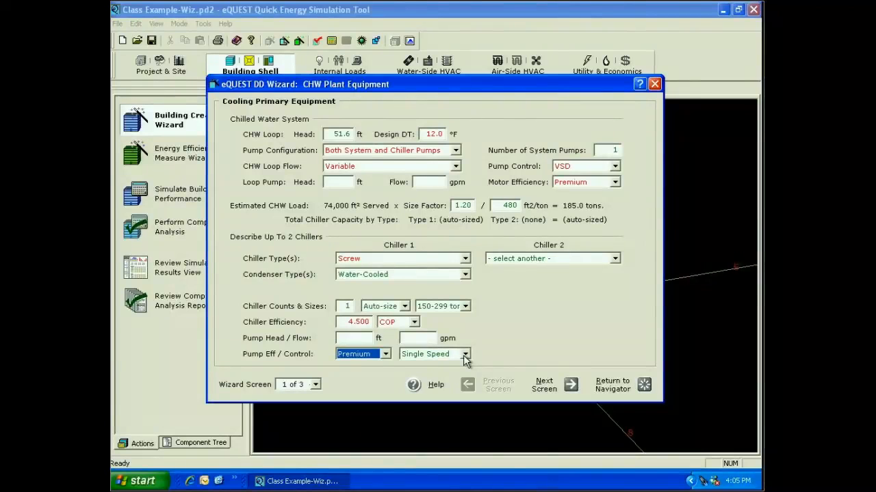
click(615, 259)
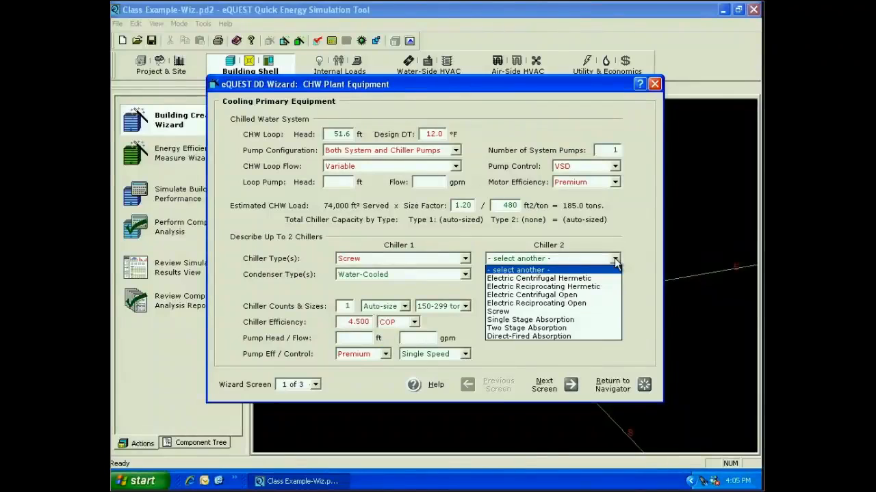
click(568, 312)
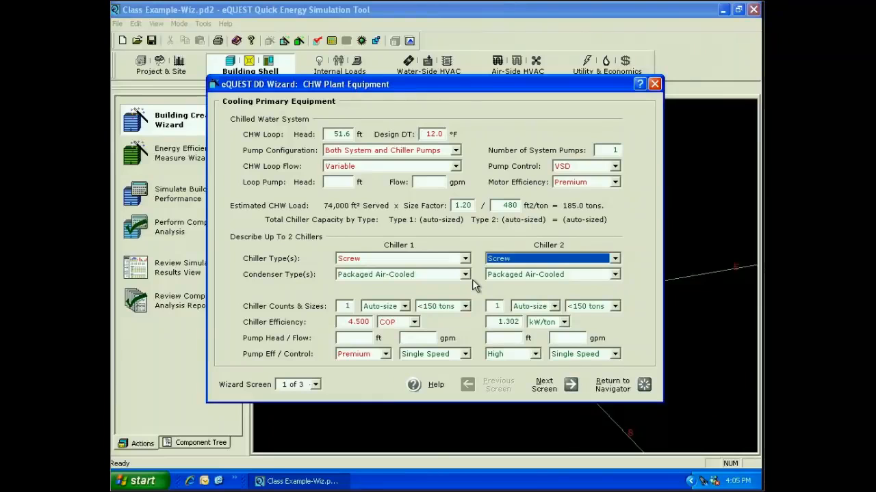
- Change the condenser type of both screw chillers to Water-Cooled
click(466, 275)
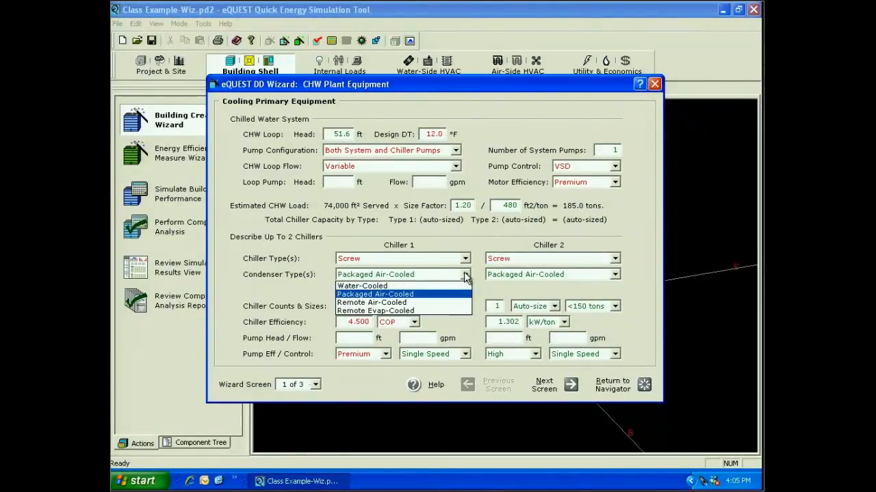
click(448, 286)
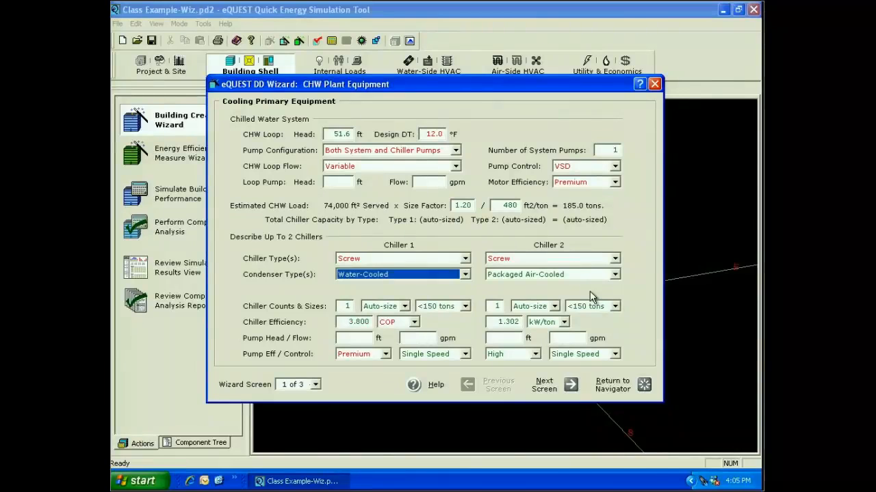
click(615, 275)
click(592, 286)
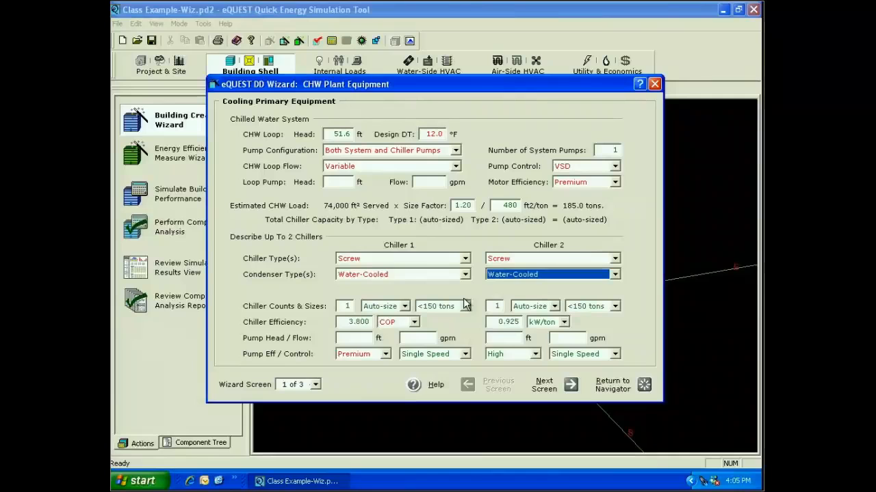
- Set both chillers' efficiency to 4.5 COP and Chiller 2's pump efficiency to Premium, and continue to the heat rejection settings
drag(348, 322, 420, 328)
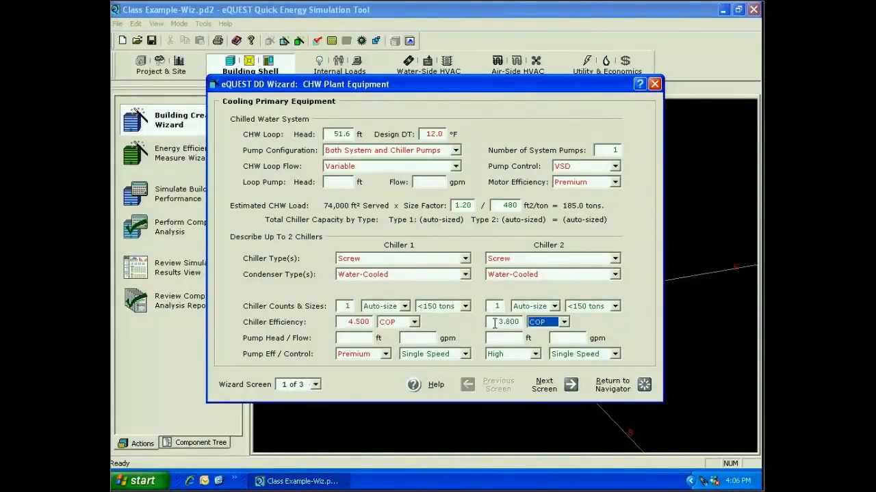
drag(494, 323, 530, 326)
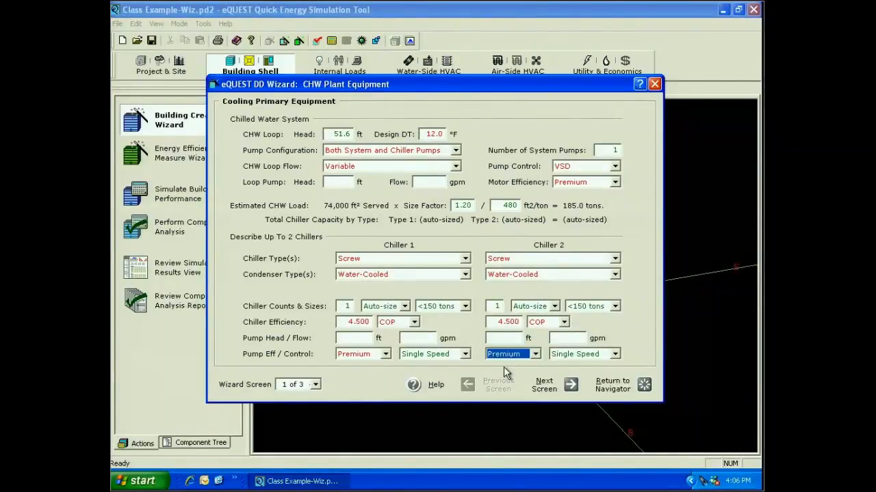
key(Return)
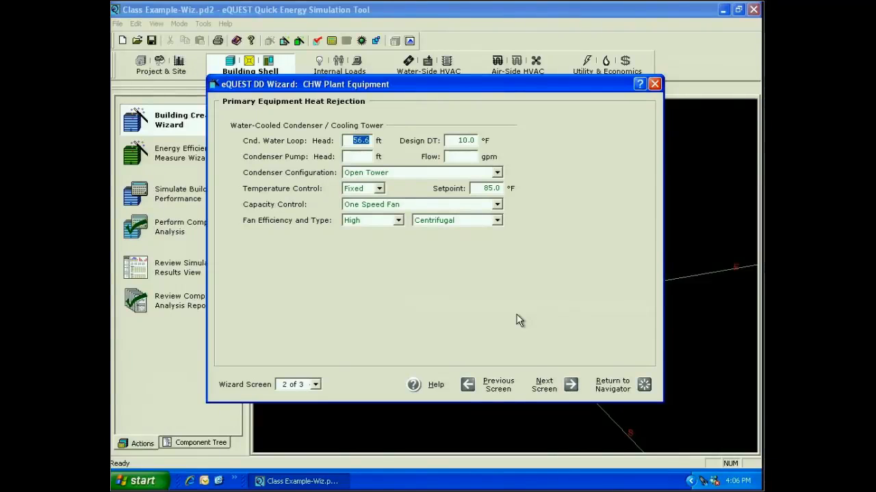
- Set the condenser water loop head to 60 ft and design DT to 15 °F, keeping the Open Tower configuration
text(60)
key(Tab)
text(15)
click(497, 173)
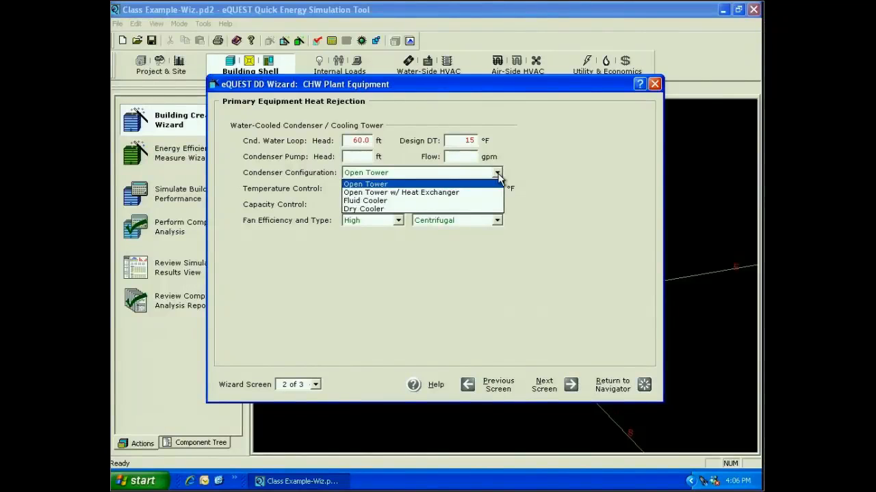
click(498, 175)
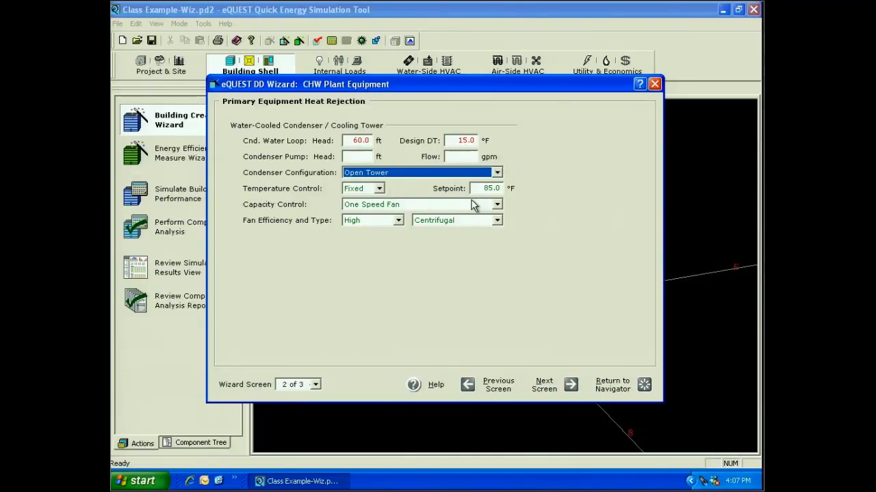
- Keep the tower's Fixed temperature control, set capacity control to Two Speed Fan, choose the fan type, and proceed to the chilled water schedule
click(378, 189)
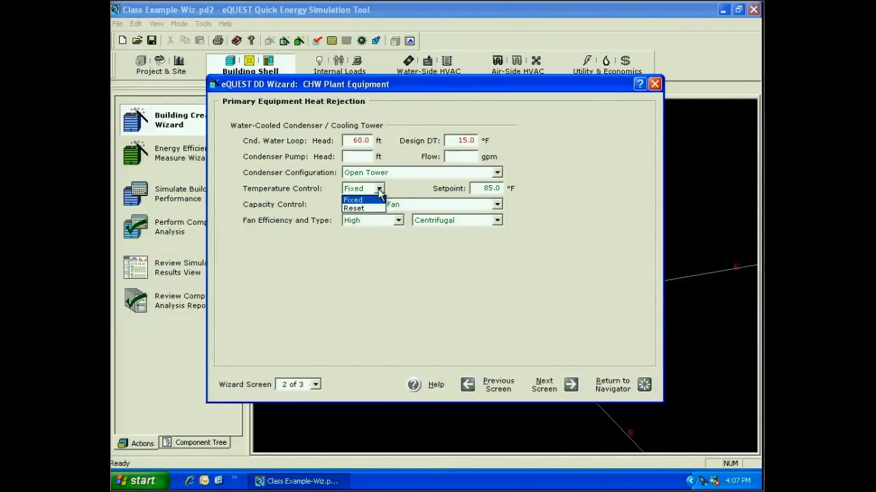
click(380, 194)
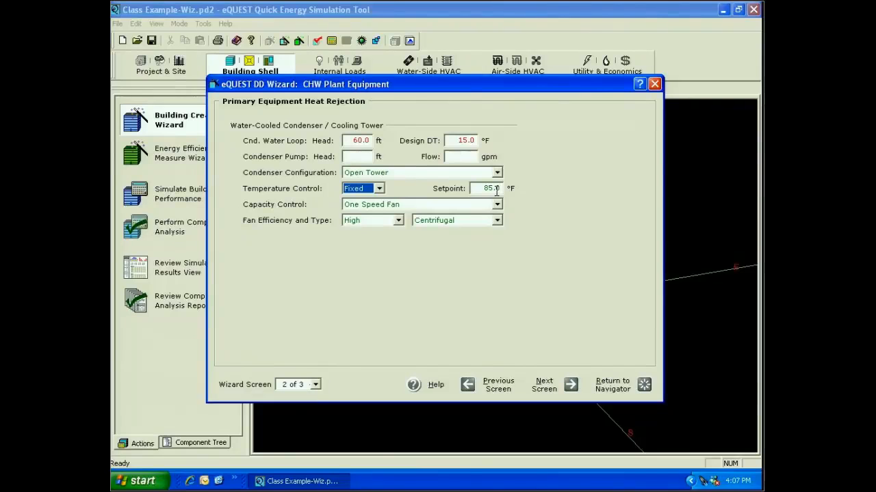
click(497, 205)
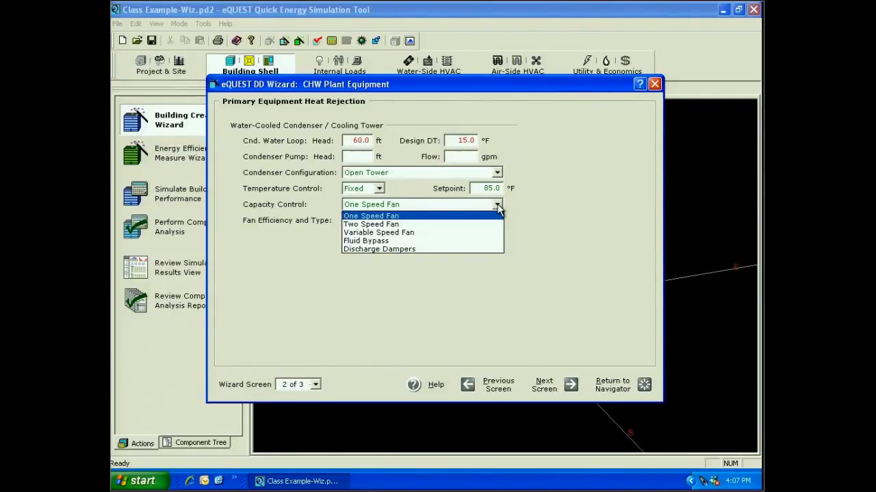
click(440, 225)
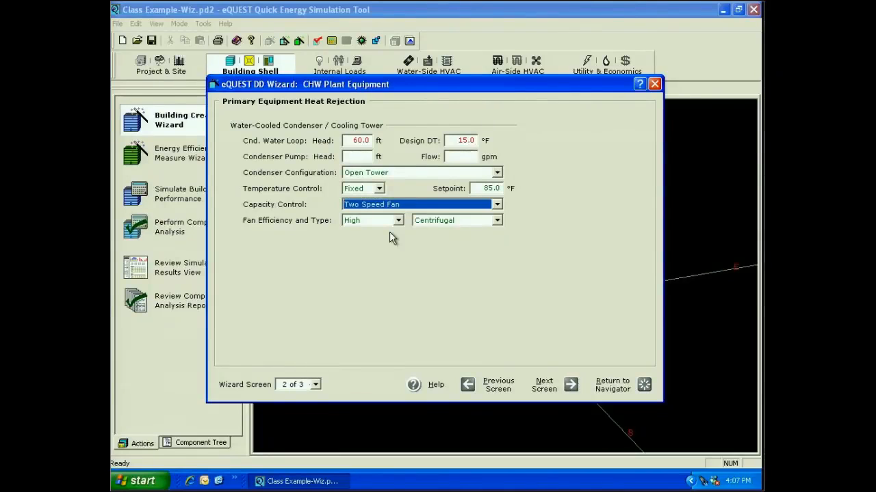
click(496, 220)
click(438, 236)
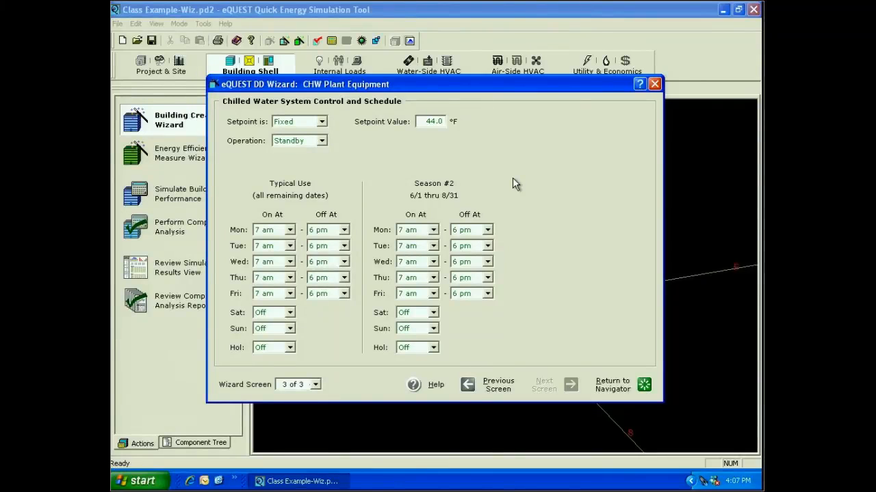
- Set the chilled water setpoint to Load Reset between 45 and 55 °F with Demand operation, and return to the project navigator
click(321, 121)
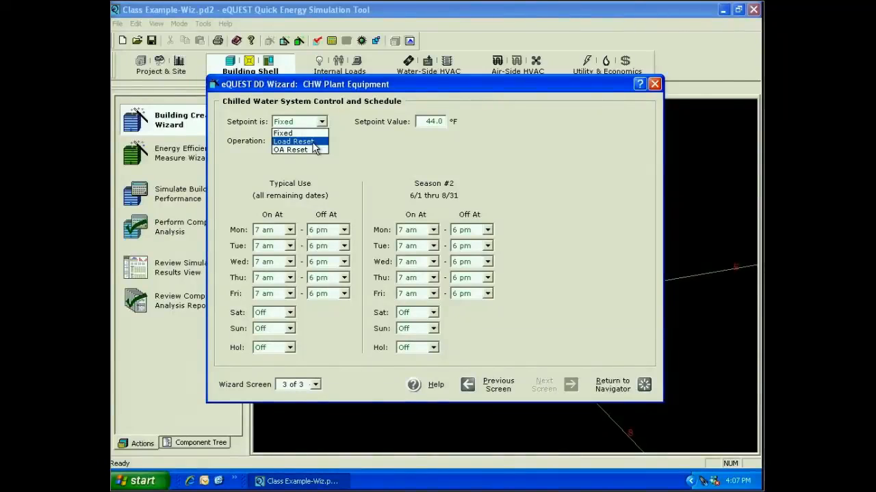
click(313, 141)
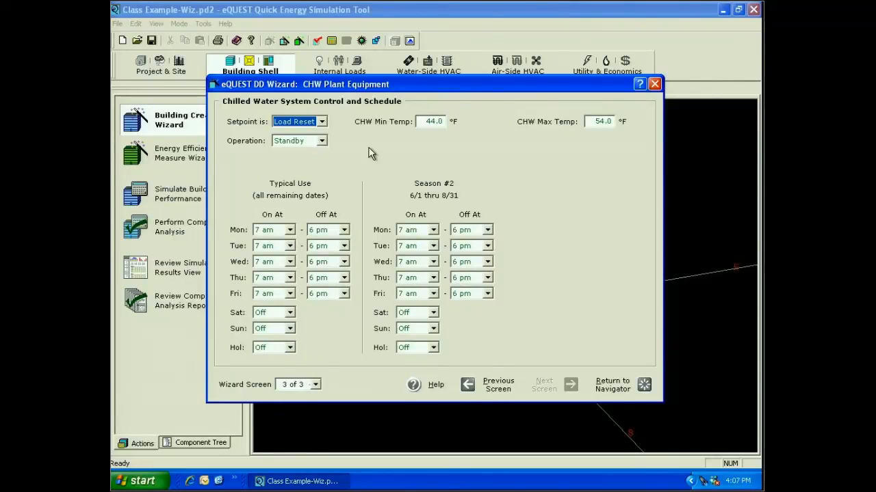
drag(424, 121, 454, 123)
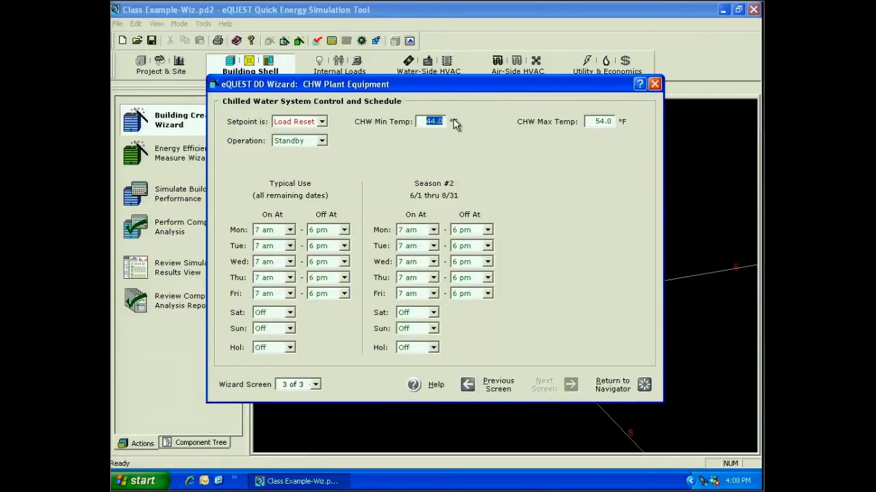
text(45)
click(322, 141)
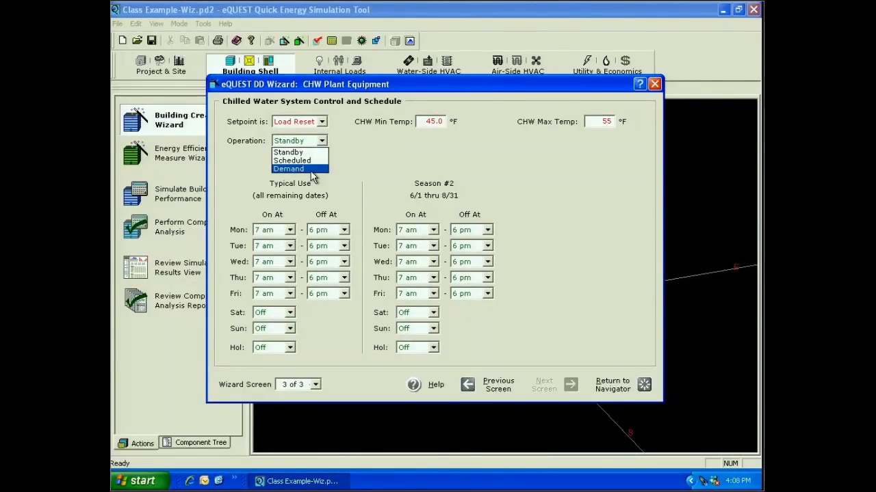
click(312, 171)
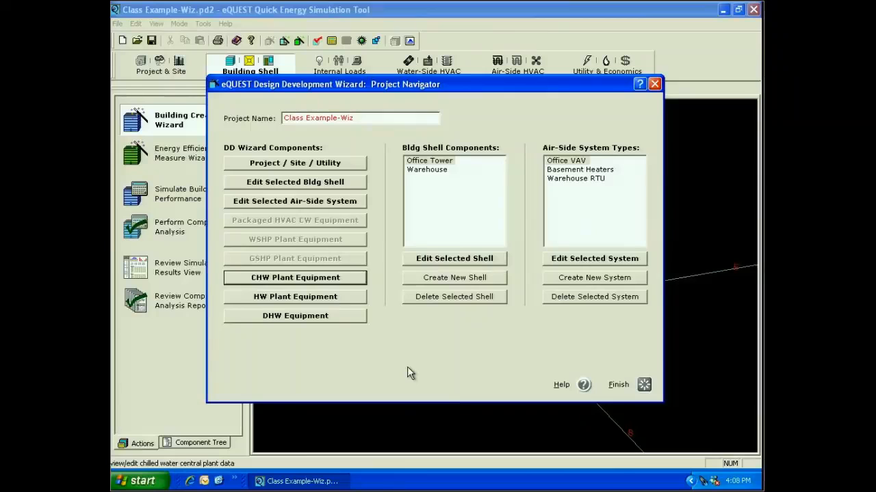
- In the HW plant equipment, set loop head to 50 ft, design DT to 30 °F, Both System and Boiler Pumps, and Variable loop flow
click(293, 299)
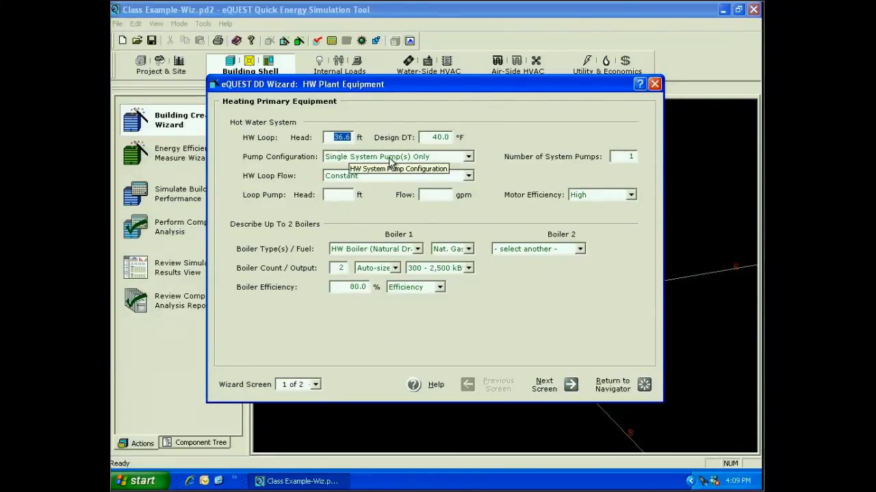
text(50.0)
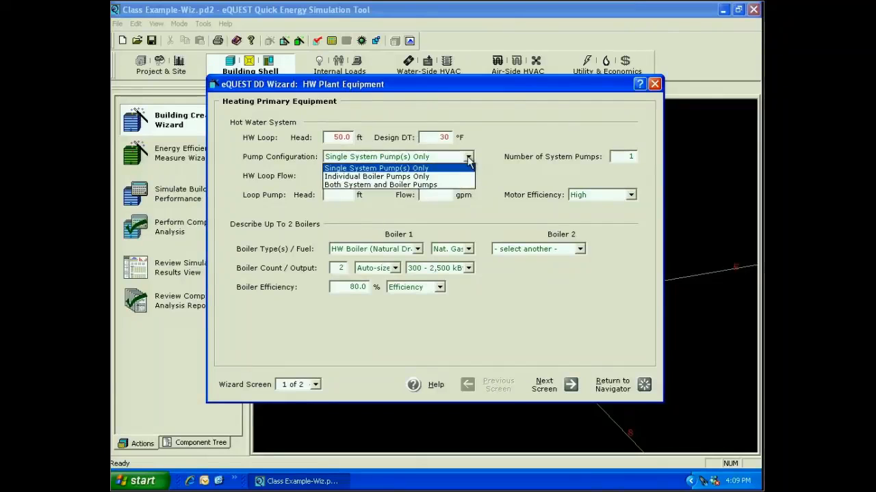
click(424, 186)
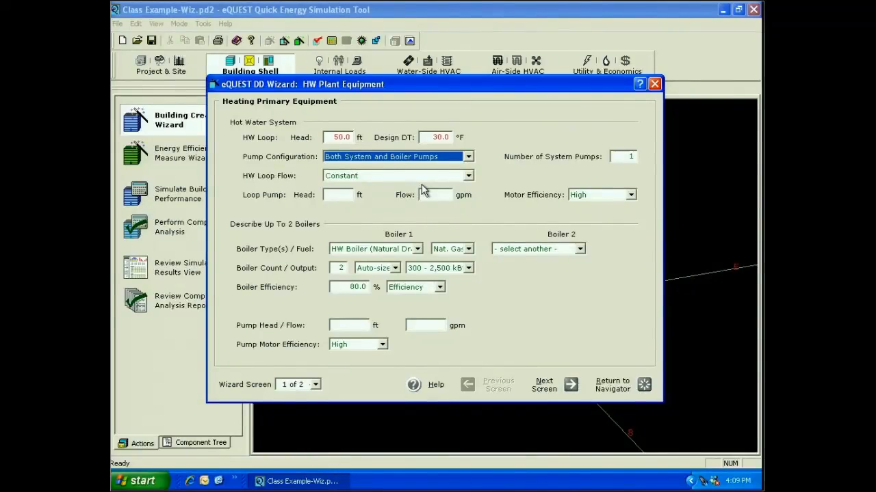
click(468, 176)
click(433, 192)
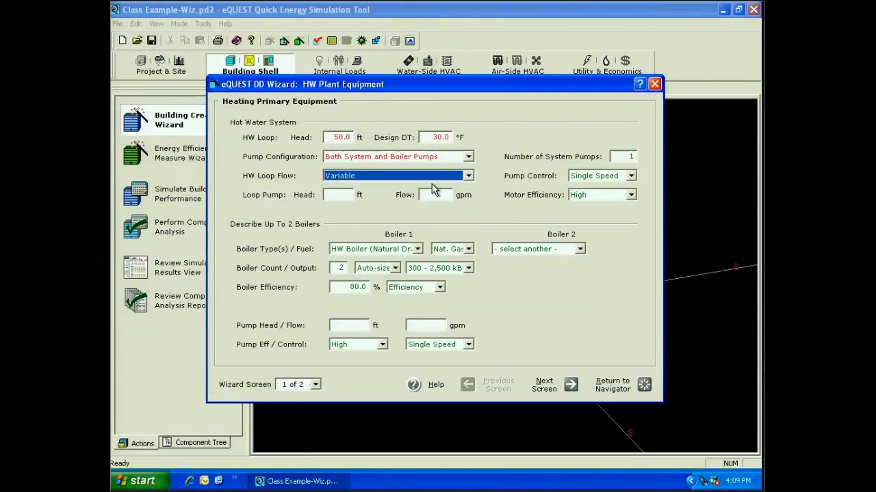
- Set the hot water system pump to VSD control and Premium motor efficiency, make the boiler pump Premium, and continue to the control schedule
click(631, 176)
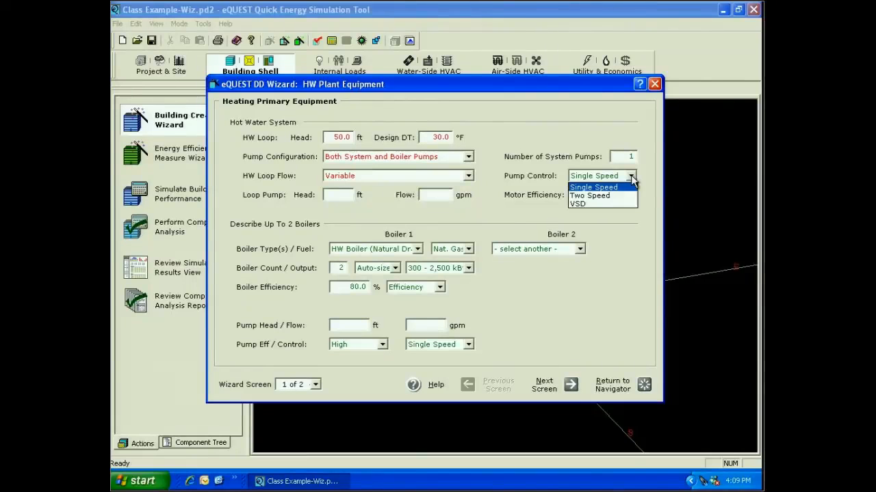
click(602, 204)
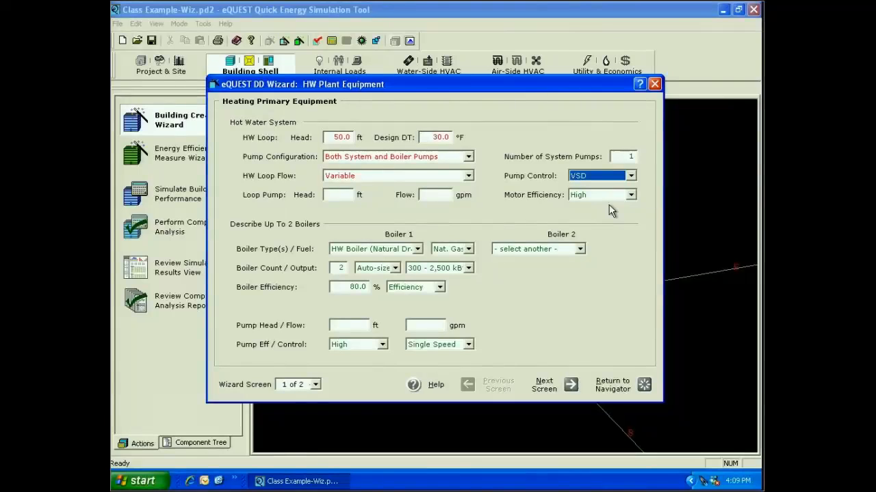
click(630, 195)
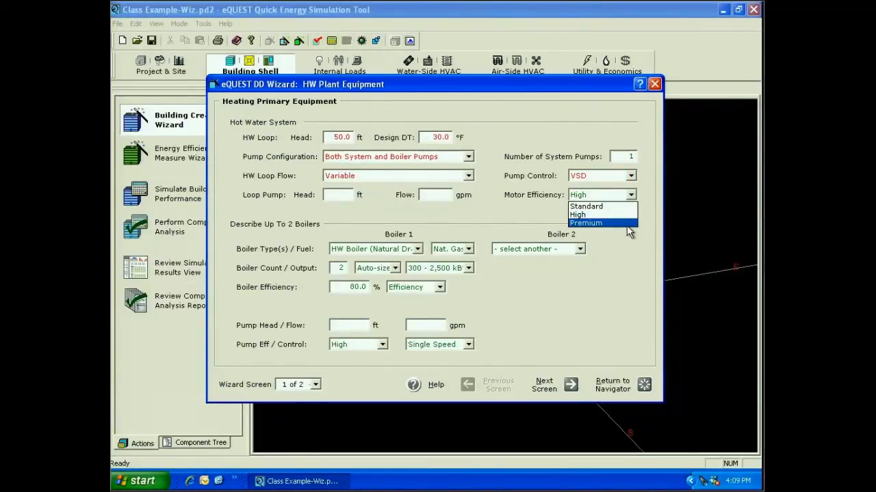
click(602, 221)
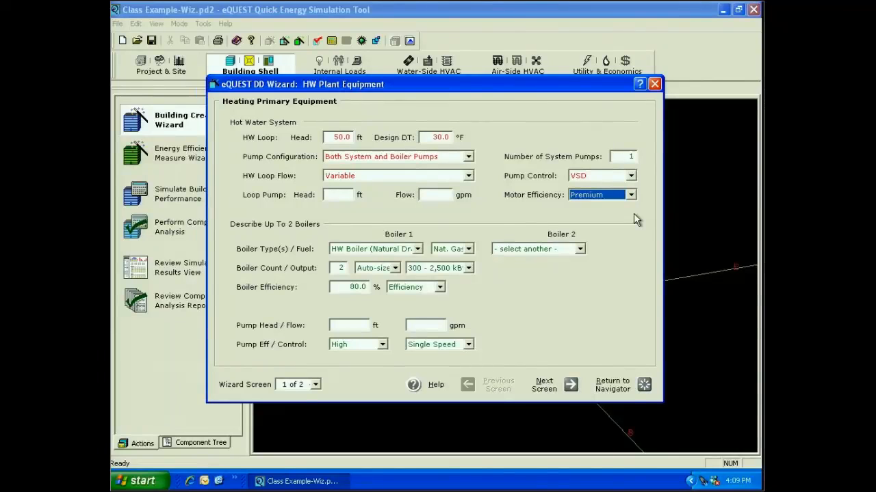
click(381, 345)
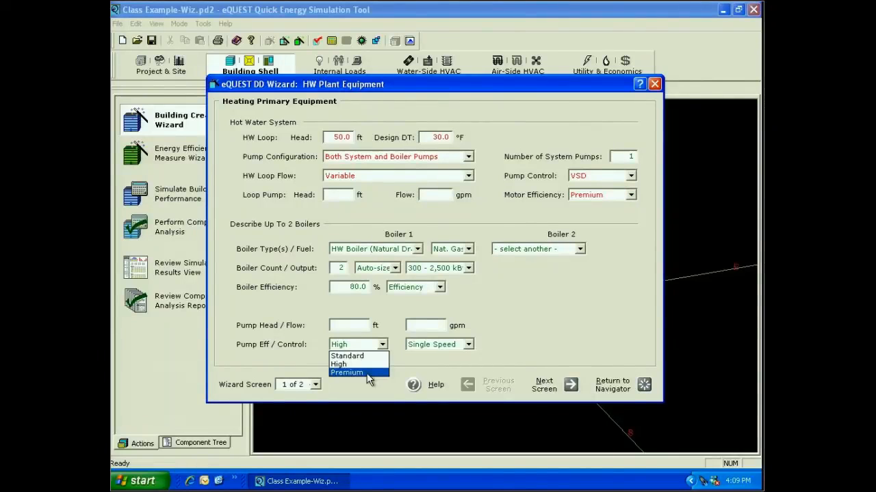
click(367, 373)
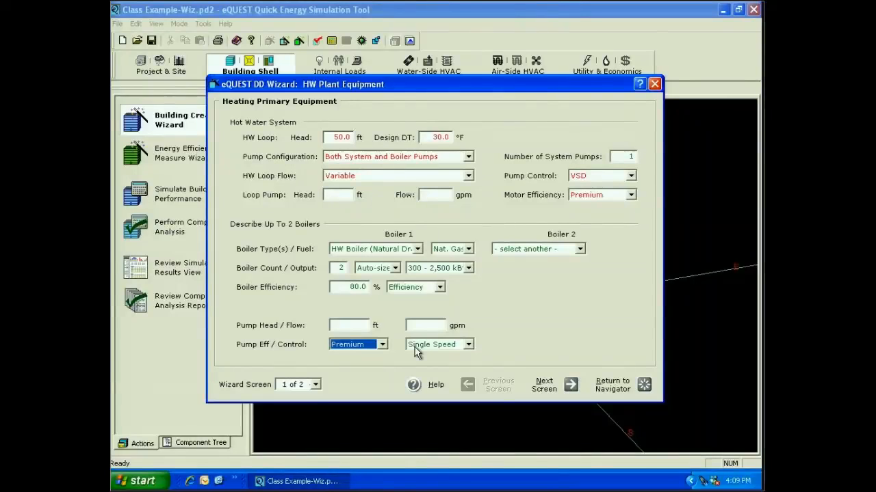
click(570, 385)
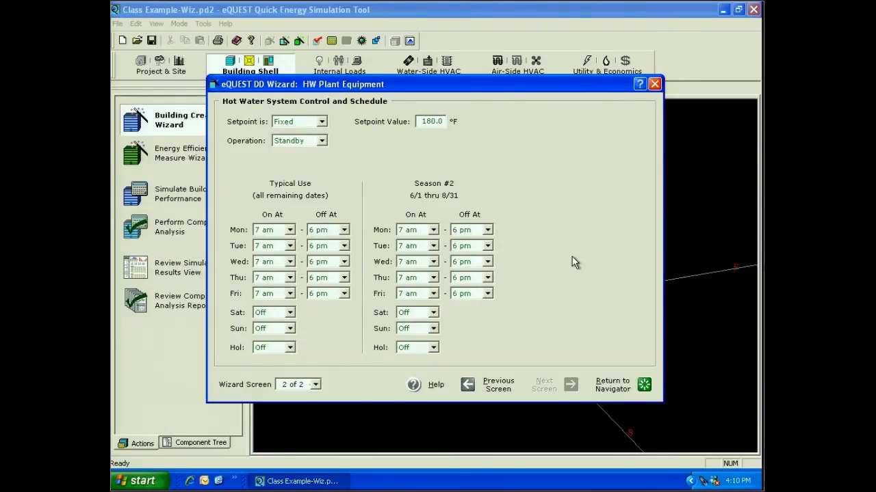
- Set the hot water setpoint to OA Reset between 140 and 180 °F with Demand operation, and return to the project navigator
click(322, 122)
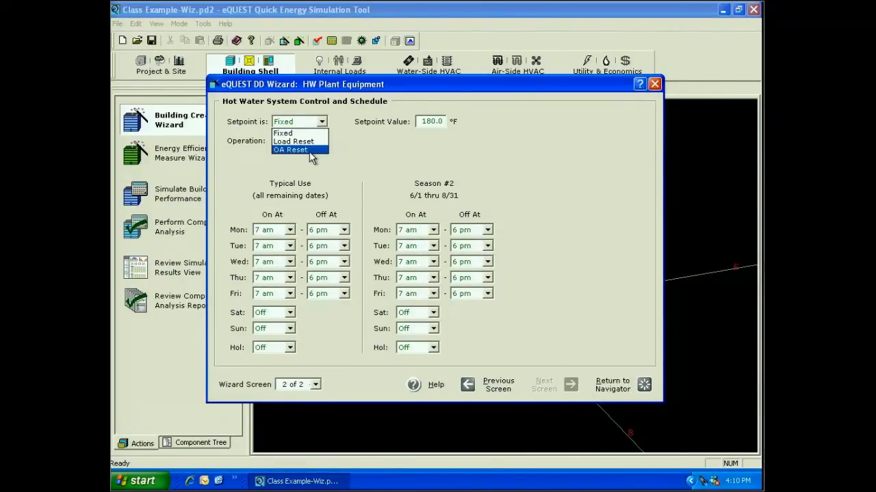
click(312, 151)
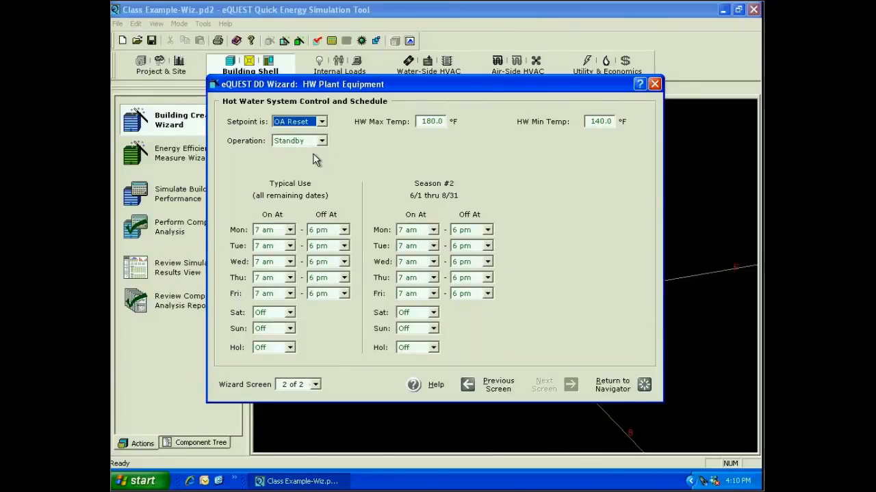
key(Tab)
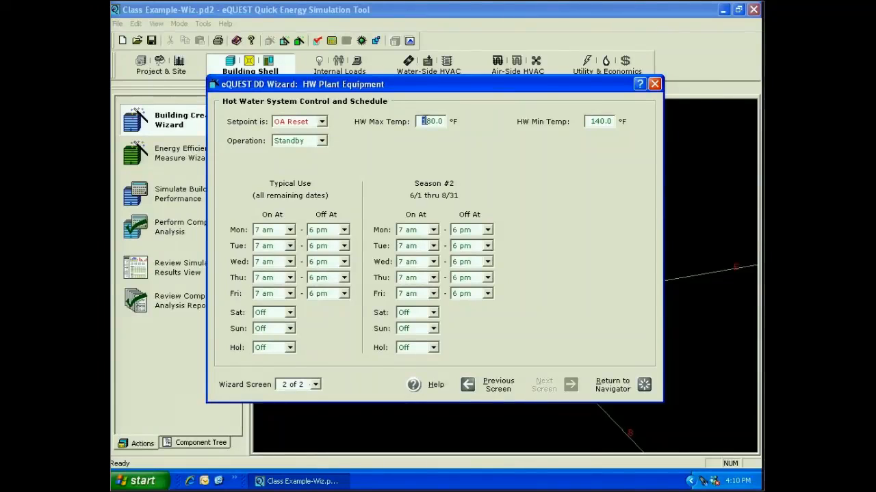
drag(591, 121, 599, 121)
click(321, 140)
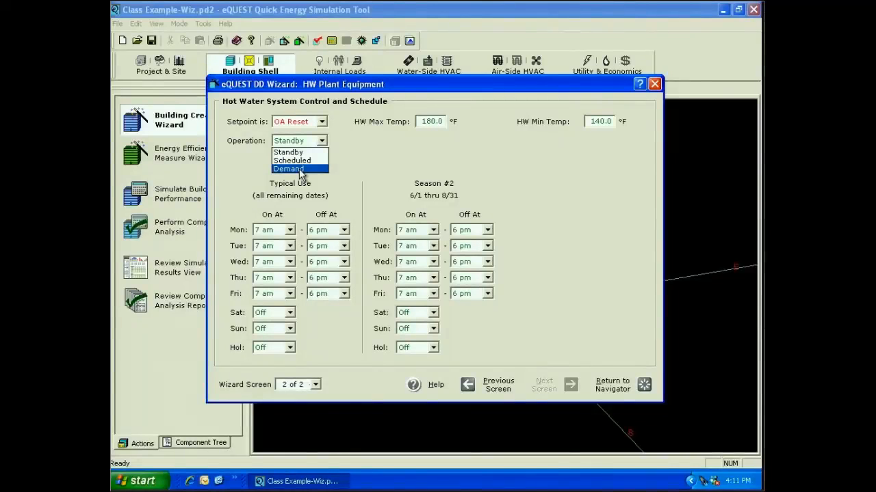
click(299, 169)
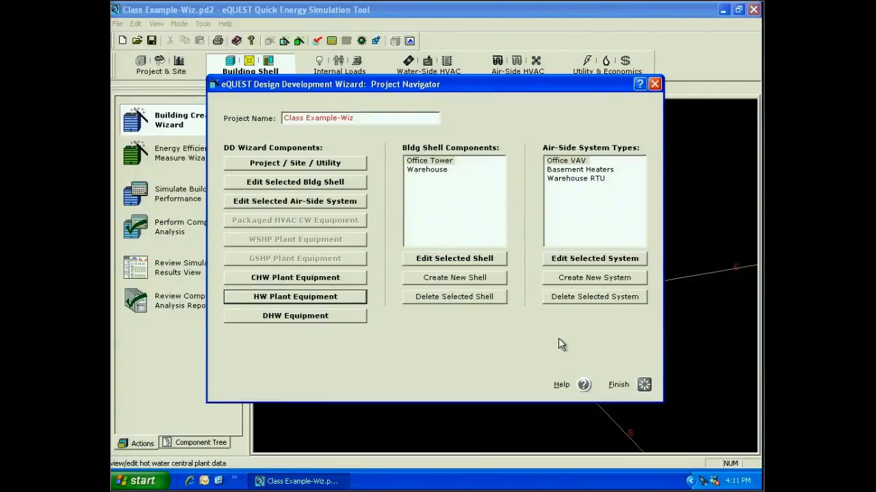
- Open the domestic hot water equipment settings and keep the heater as a Natural Gas Storage type
click(301, 319)
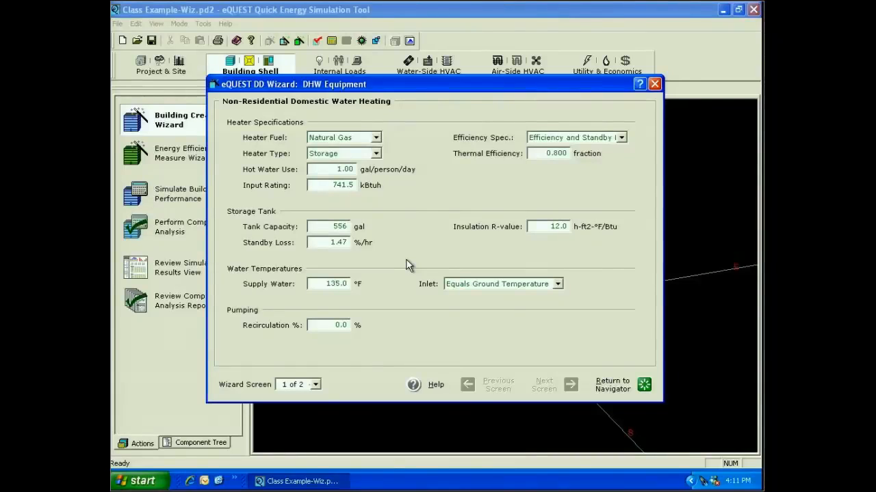
click(376, 137)
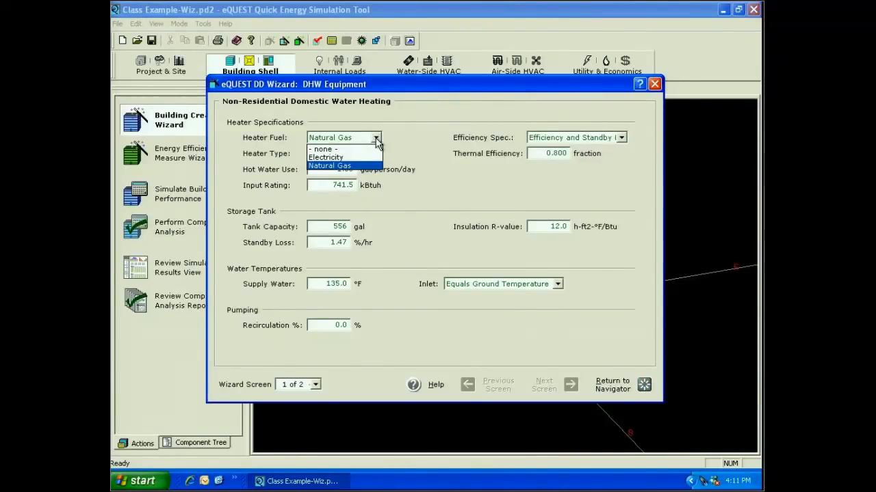
click(346, 165)
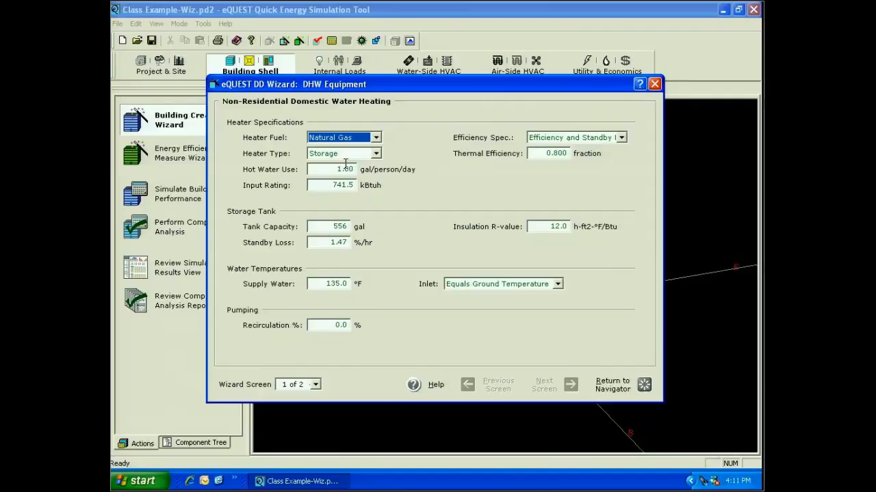
click(376, 154)
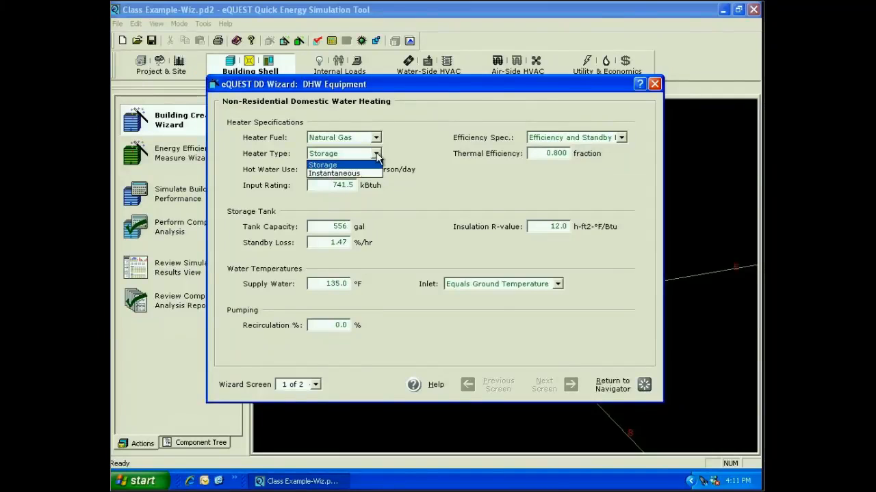
click(376, 155)
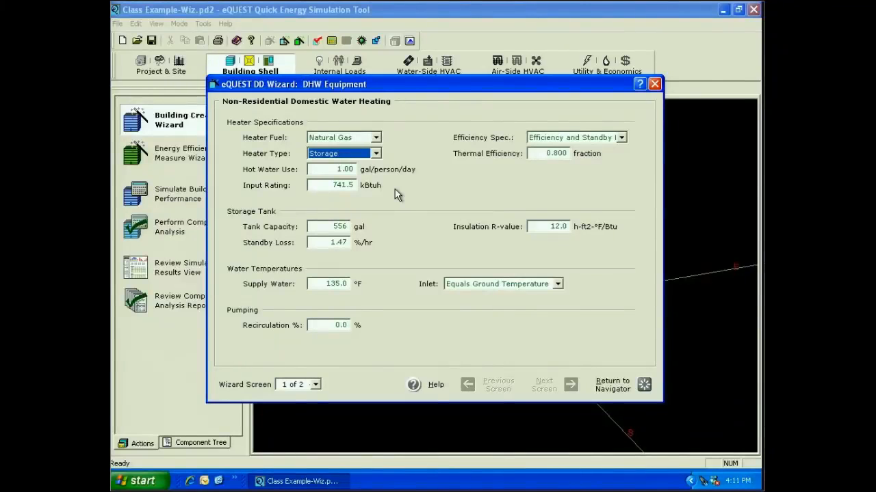
- Specify the water heater's efficiency by Energy Factor and set it to 0.63
click(621, 137)
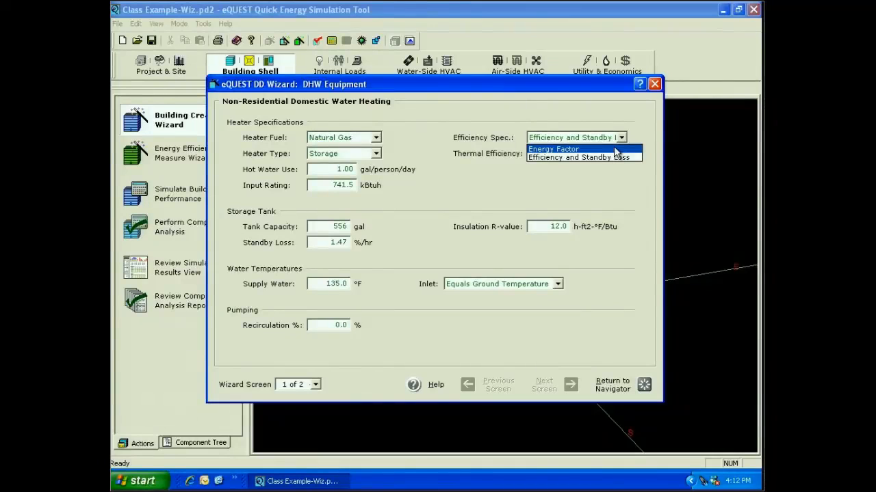
click(615, 150)
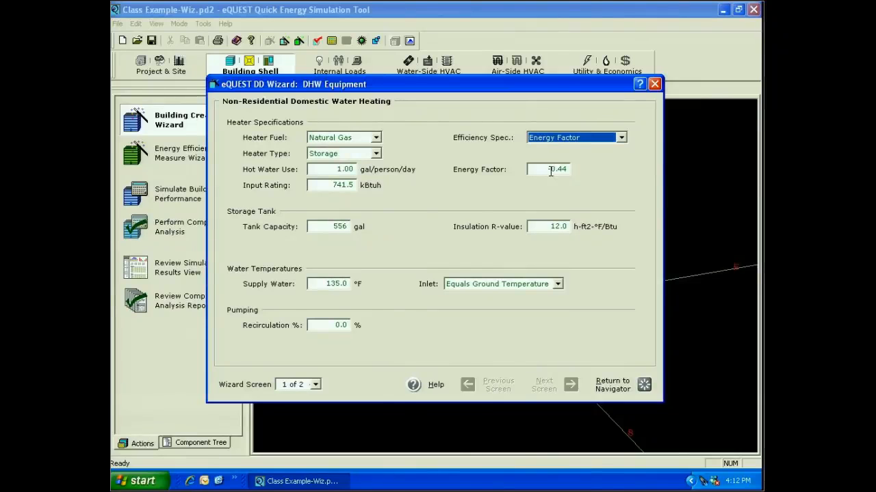
double_click(550, 171)
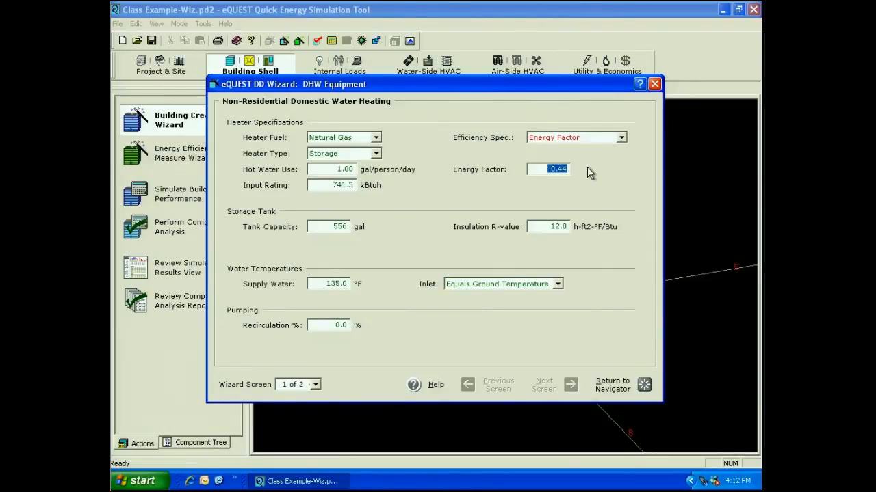
text(.63)
key(Tab)
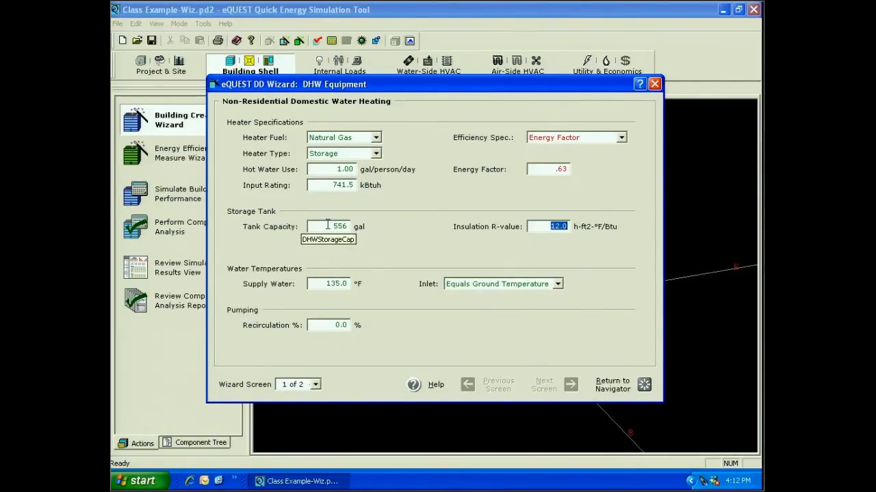
- Set the storage tank capacity to 500 gal and supply water to 140 °F, keeping the inlet equal to ground temperature
drag(328, 225, 361, 231)
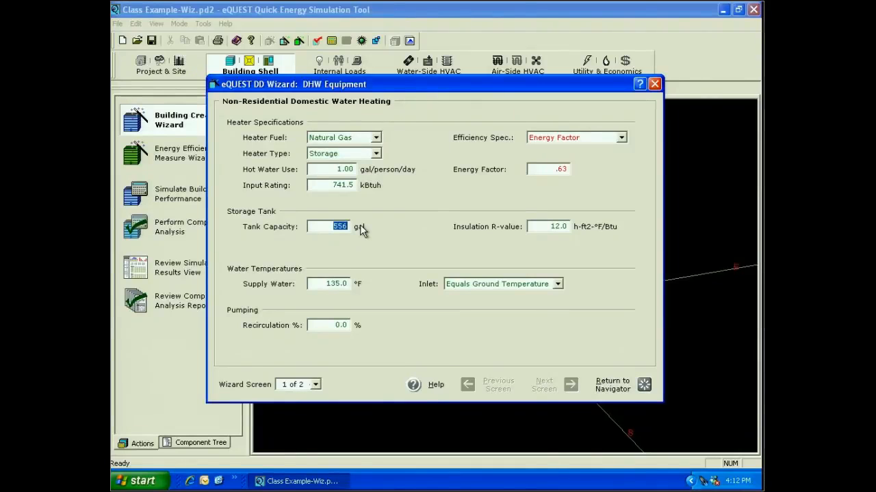
click(557, 284)
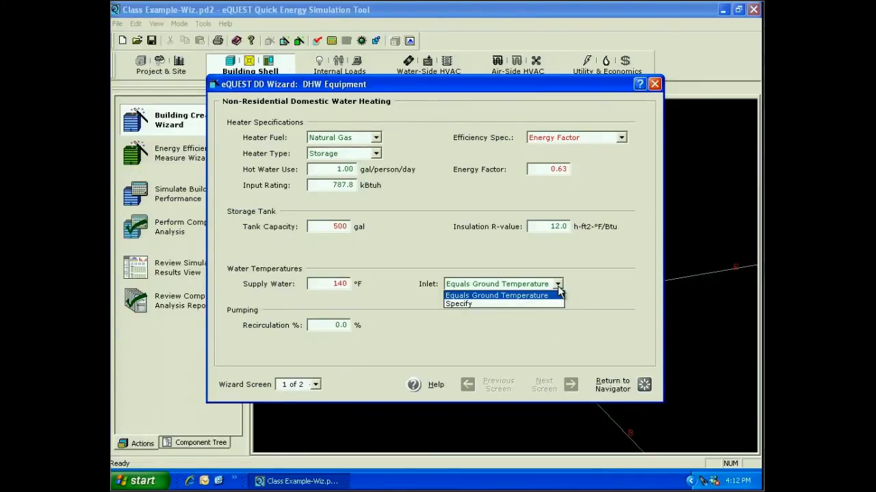
click(558, 291)
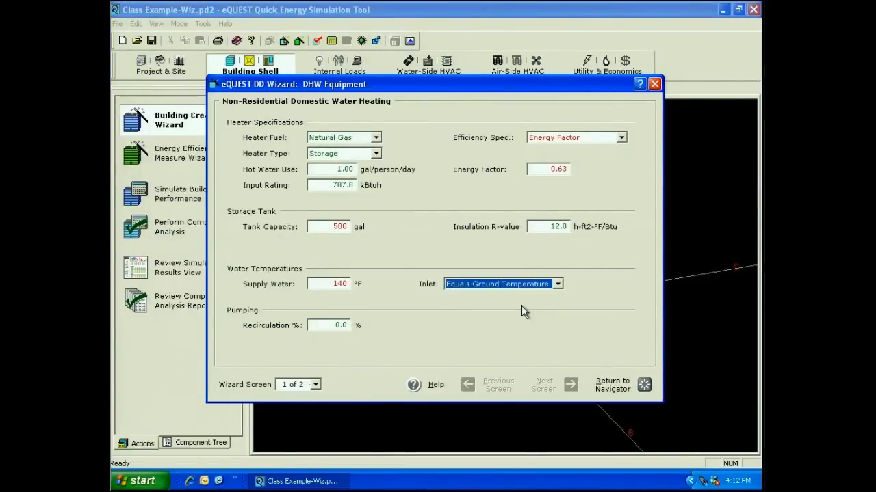
- Set domestic hot water recirculation to 5% with a Premium efficiency pump motor, and return to the project navigator
key(Tab)
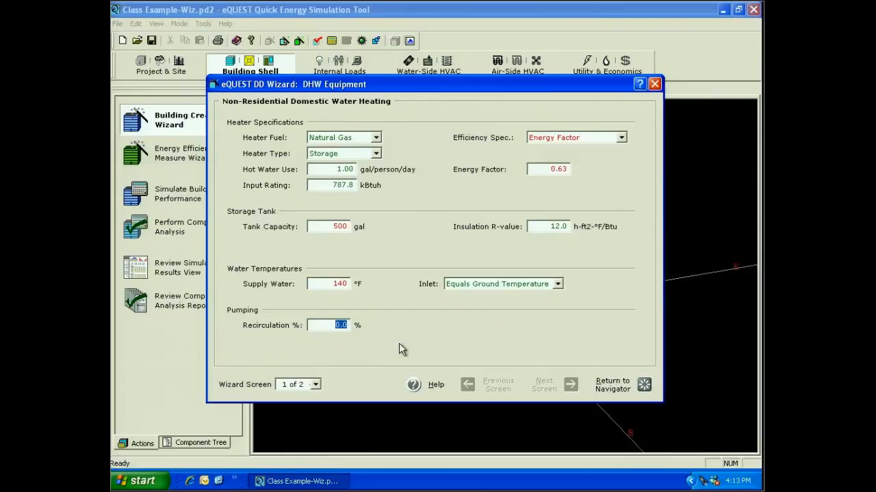
text(5)
click(340, 283)
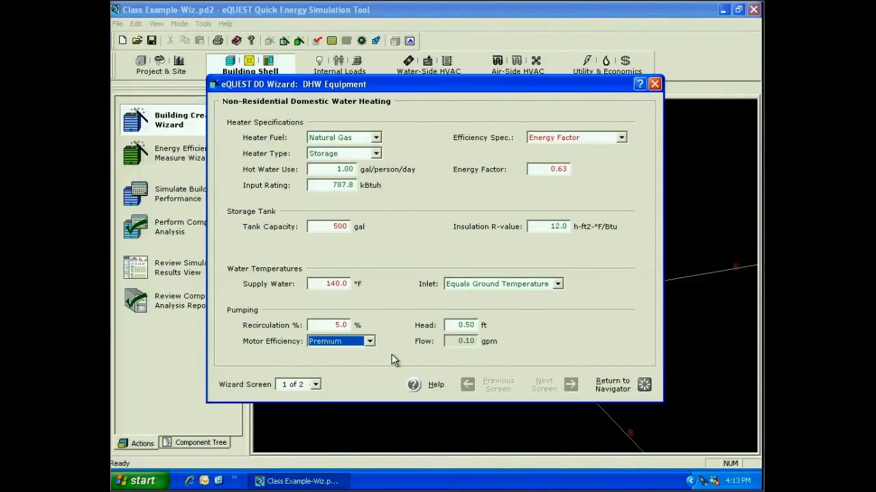
key(Tab)
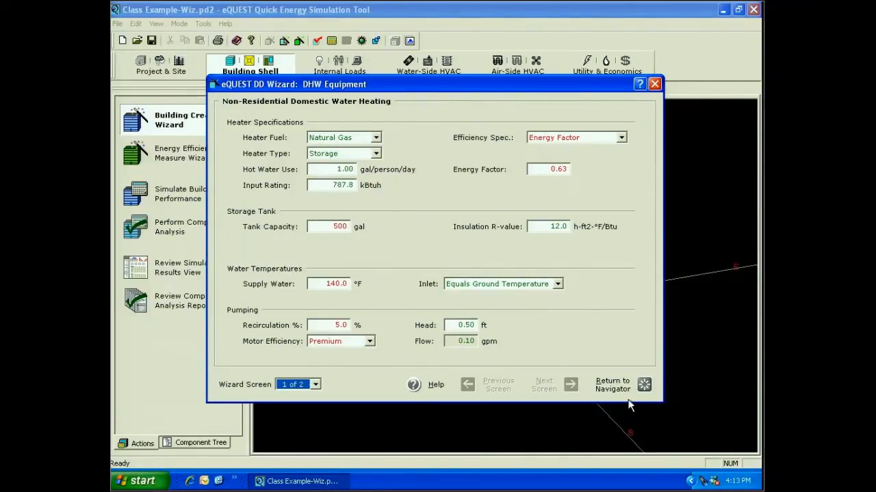
click(615, 385)
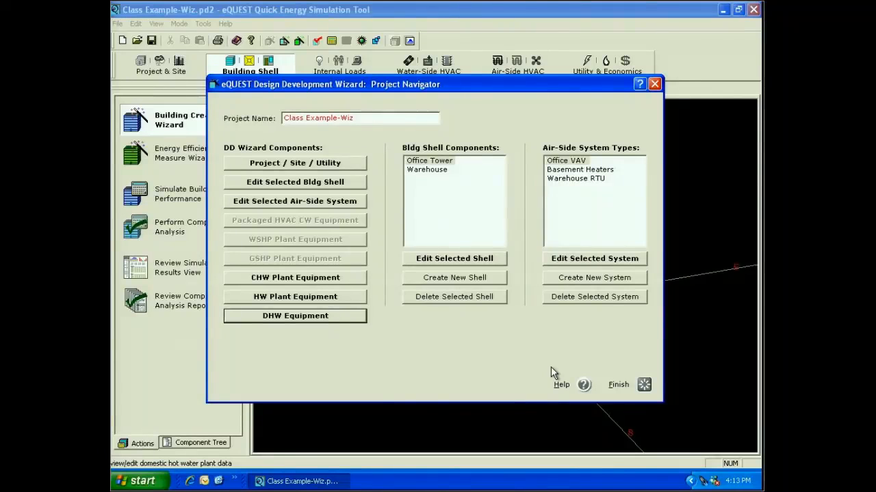
- Finish the Design Development Wizard and start the building performance simulation
click(619, 385)
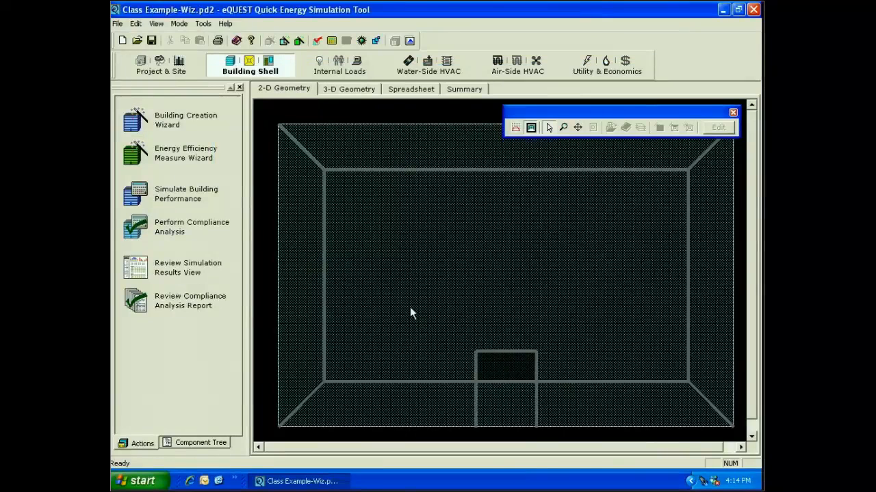
click(333, 41)
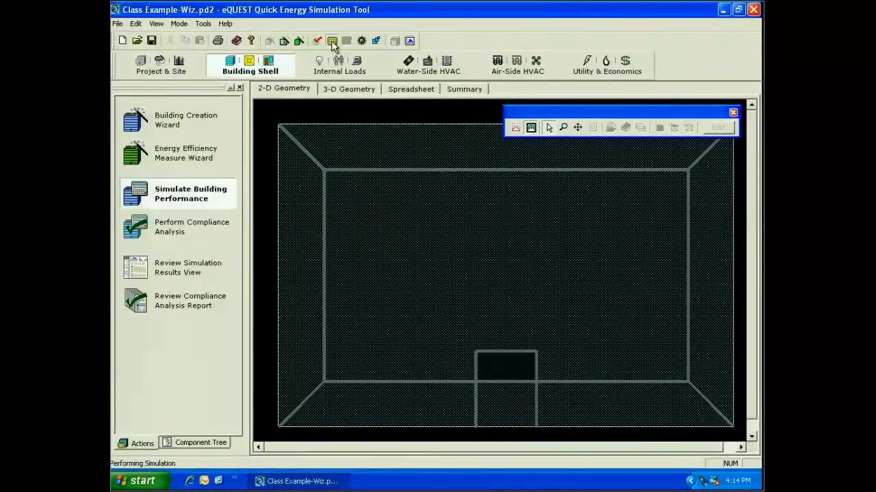